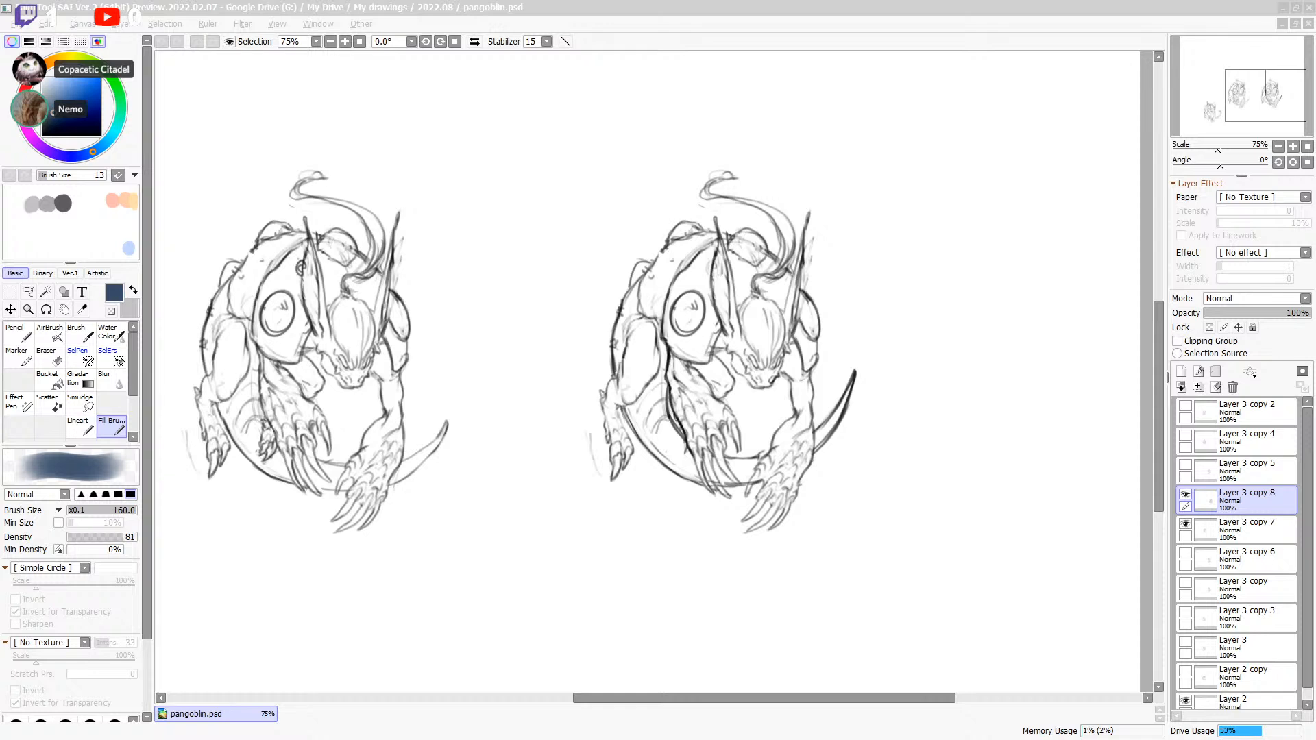
left_click(947, 21)
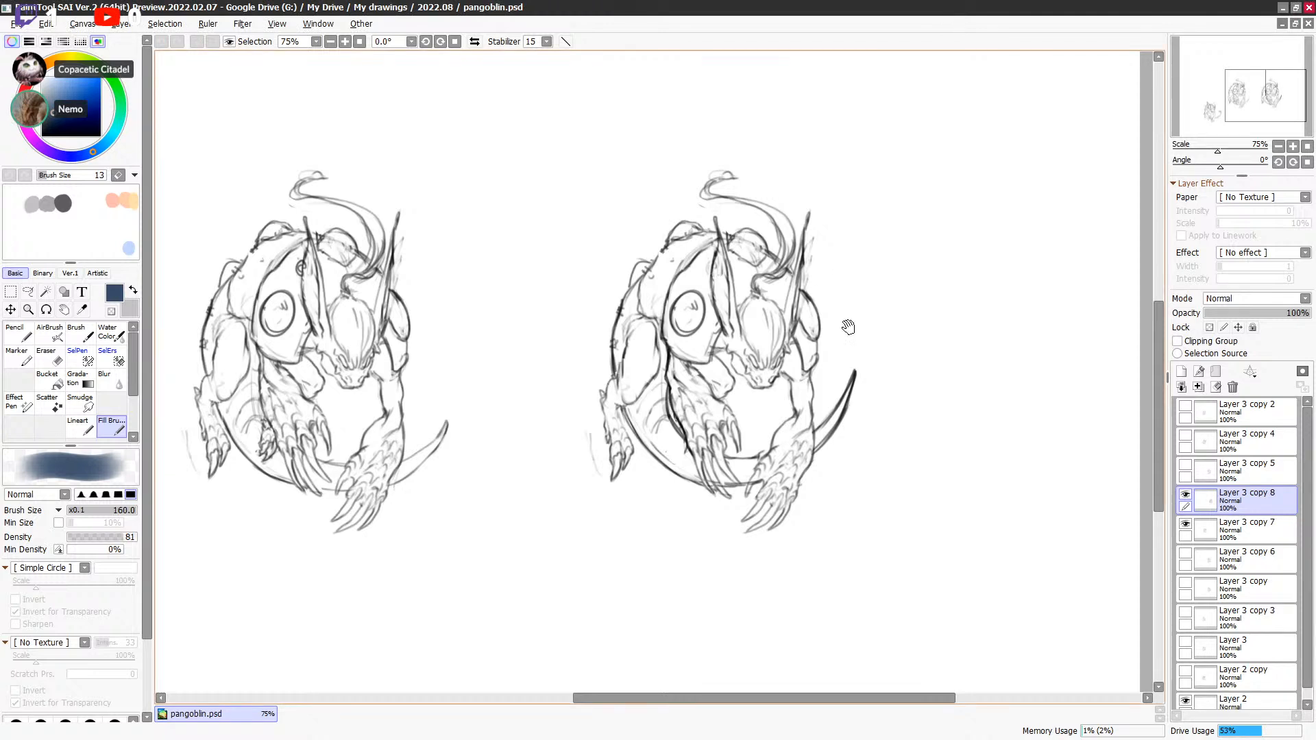
left_click_drag(848, 334, 870, 299)
left_click_drag(905, 425, 908, 401)
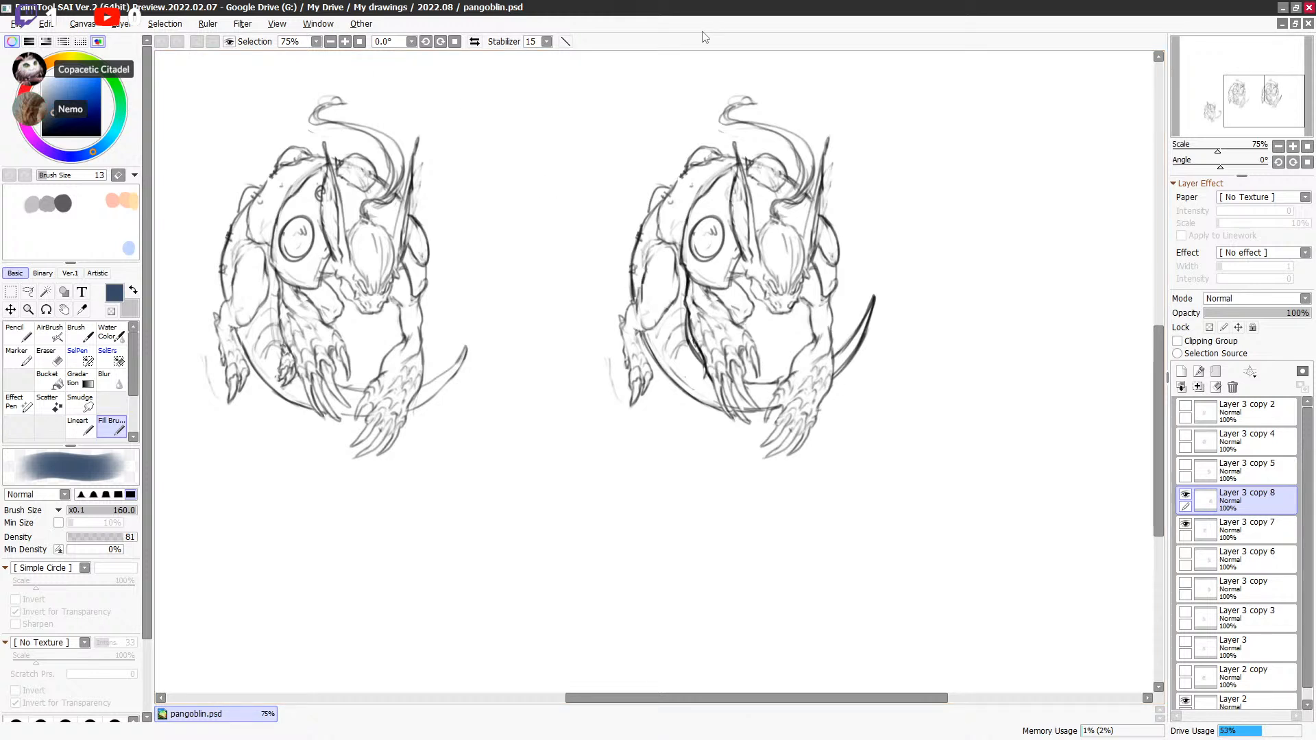
mouse_move(870, 332)
left_mouse_down()
mouse_move(875, 320)
mouse_move(926, 370)
mouse_move(898, 458)
left_mouse_up()
key("ctrl+z")
Step: Reduce the Fill Brush size to 9
key("[")
key("[")
key("[")
key("[")
key("[")
key("[")
key("[")
key("[")
key("[")
key("[")
key("[")
key("[")
key("[")
key("[")
scroll(915, 343, "up", 1)
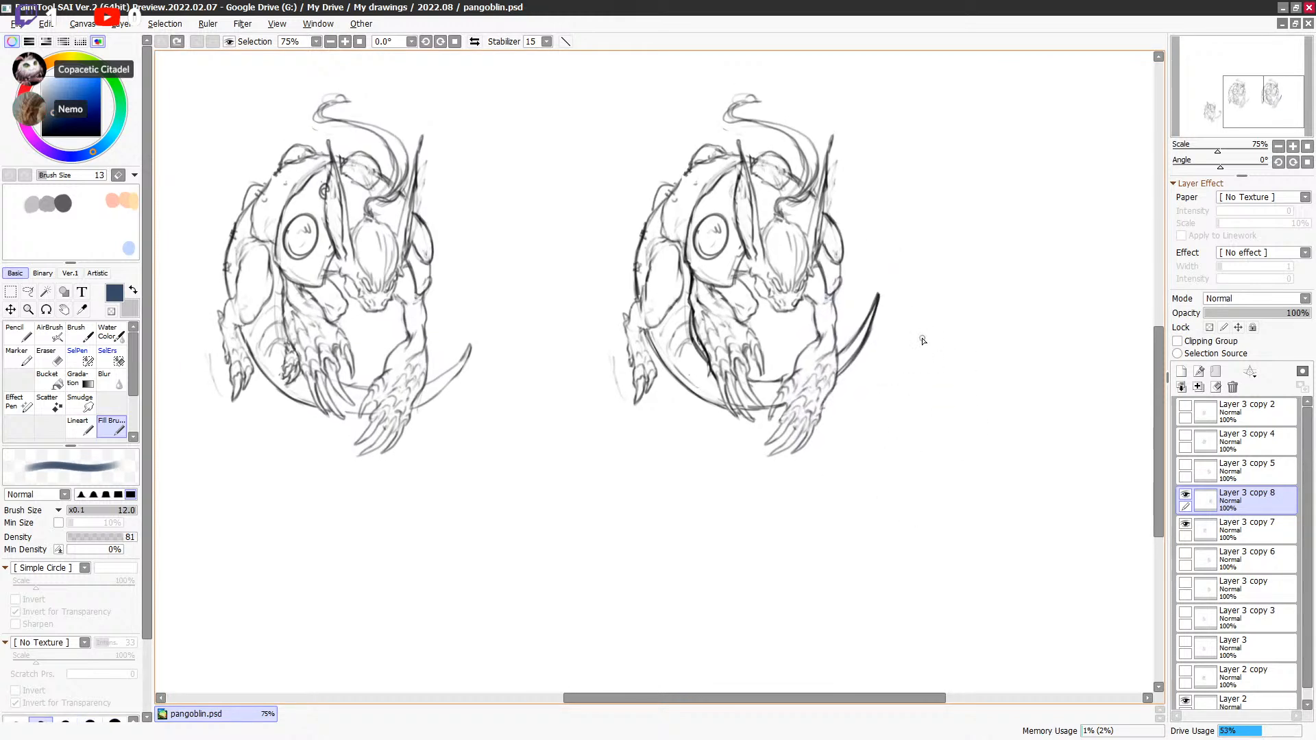
scroll(922, 345, "down", 1)
key("[")
key("[")
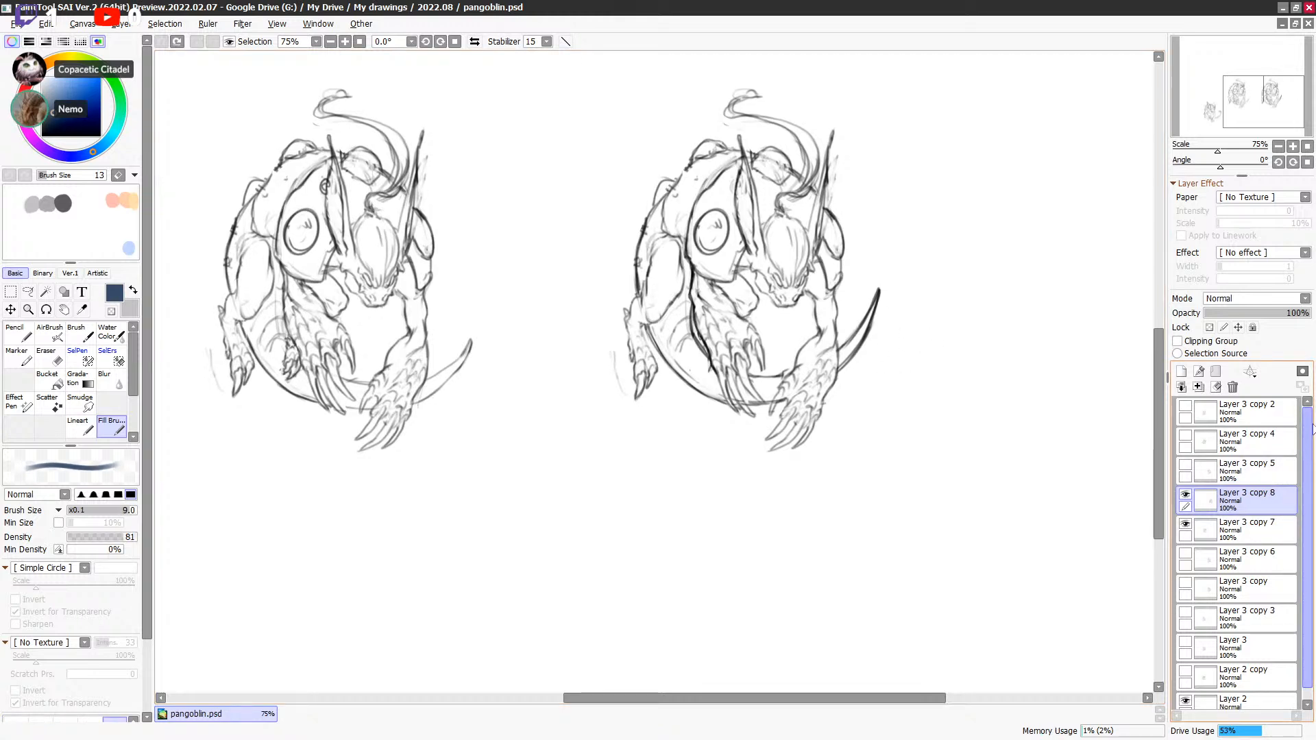
Step: Duplicate Layer 3 copy 8 to the top of the layer stack and hide the original
scroll(902, 353, "up", 2)
left_click(1185, 494)
left_click(1185, 494)
left_click_drag(1238, 501, 1185, 374)
left_click_drag(1261, 506, 1268, 411)
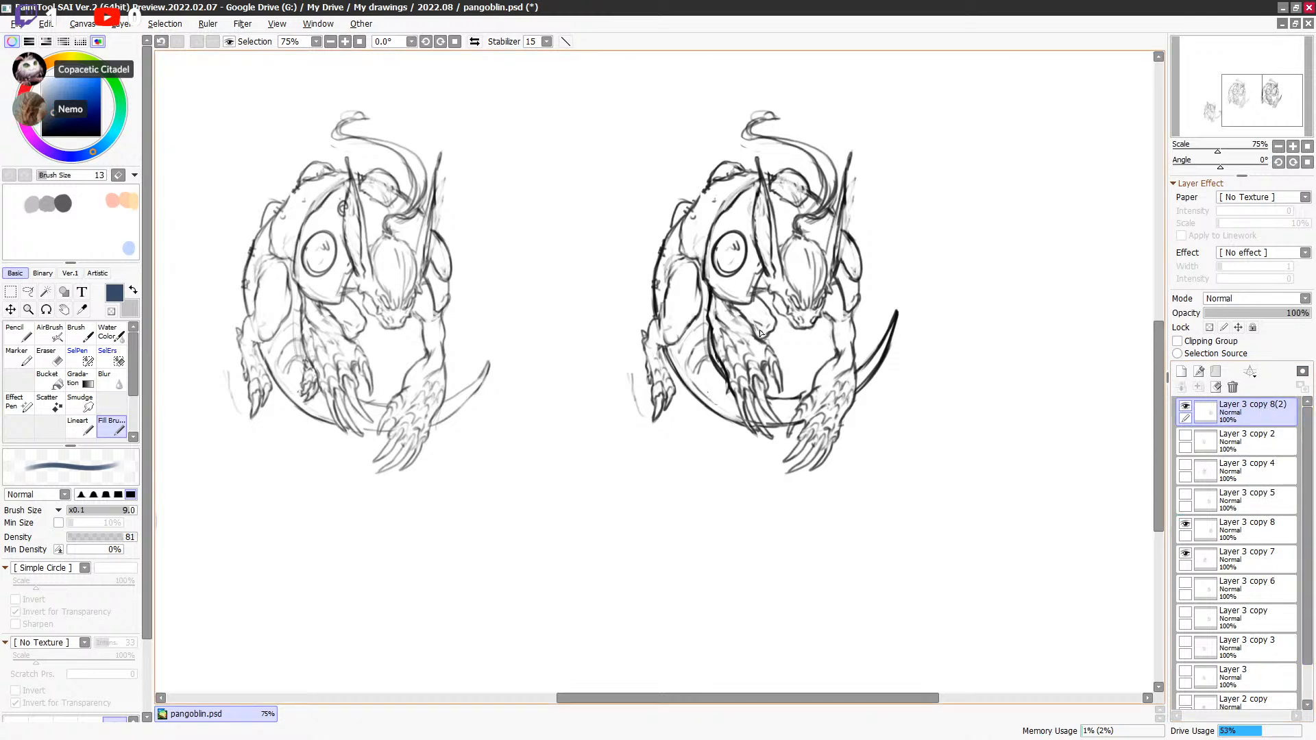
key("l")
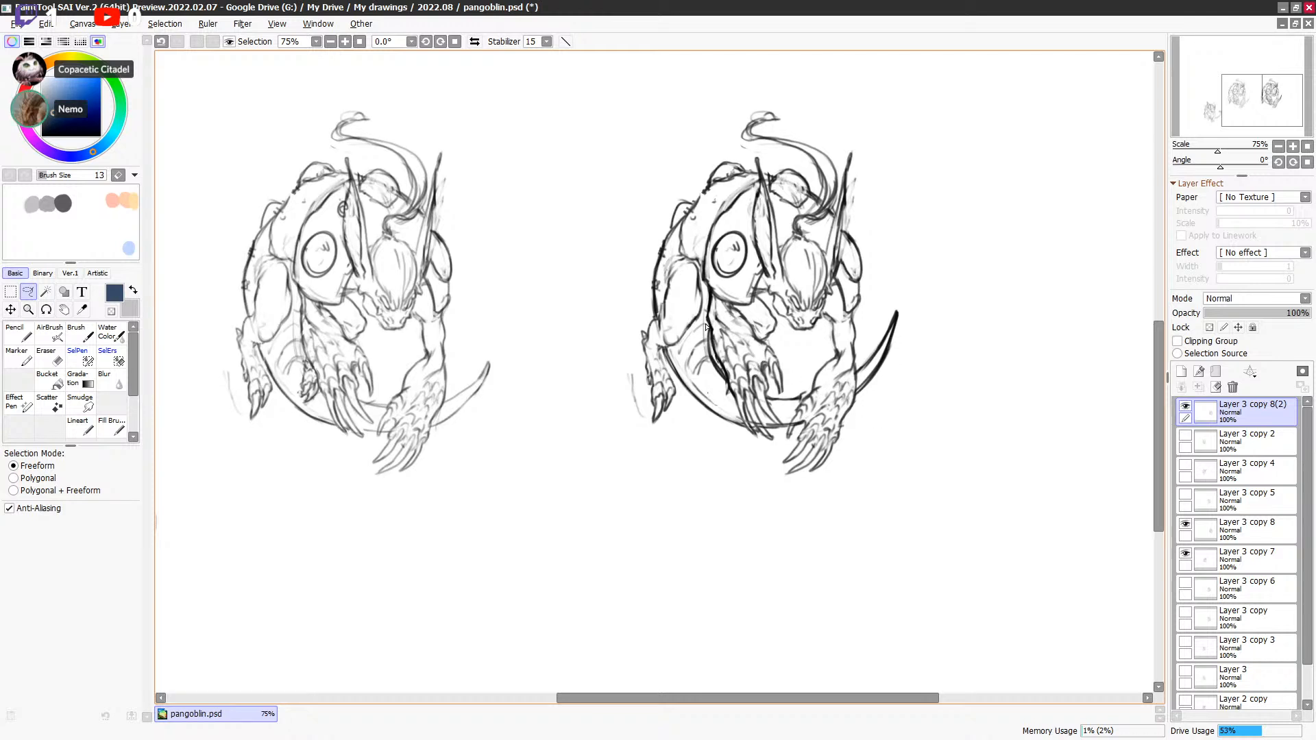
left_click(1185, 523)
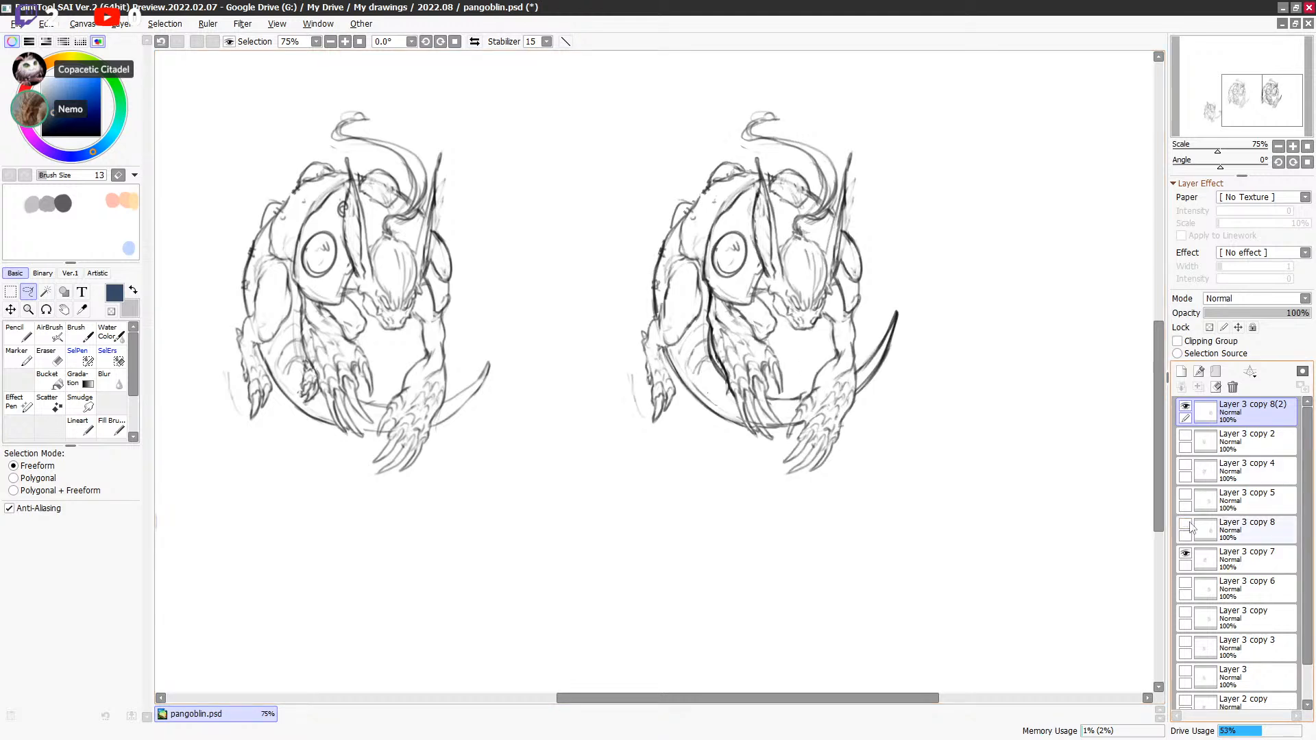
left_click_drag(890, 326, 899, 329)
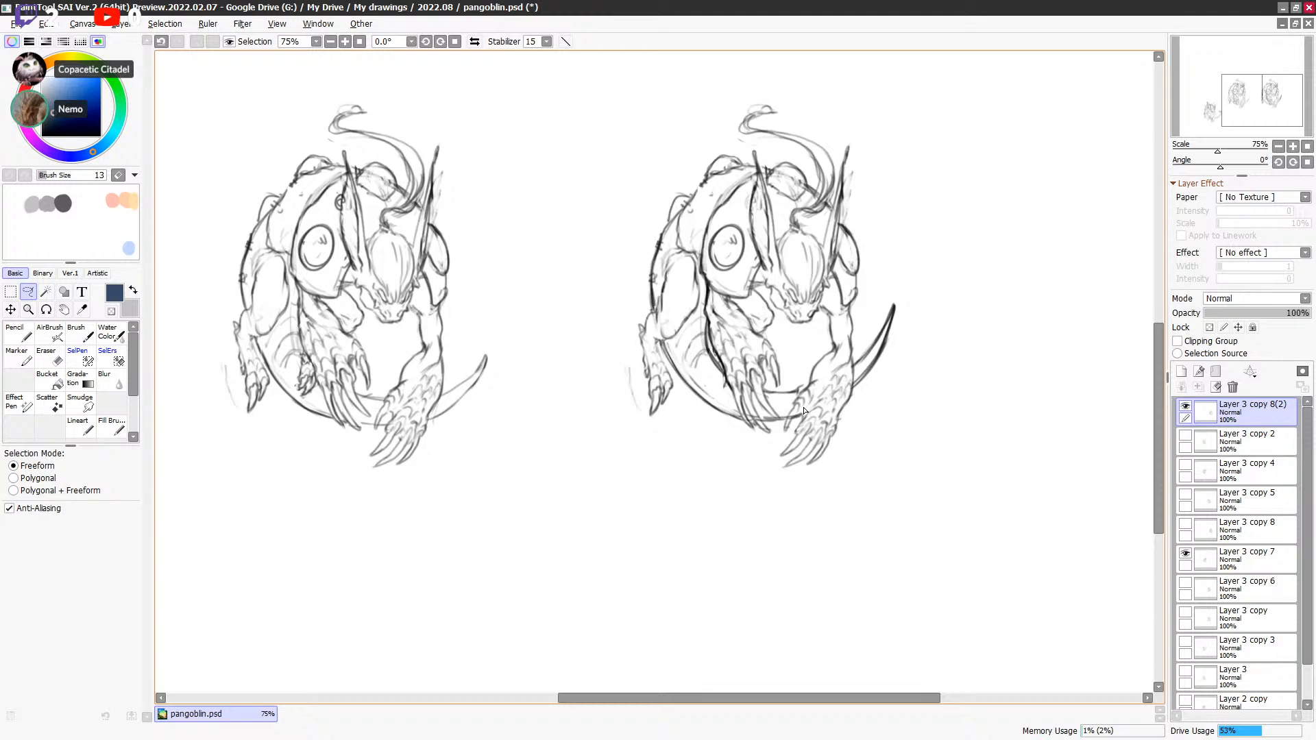
Step: Switch to the Fill Brush with black as the drawing color and a brush size of 4
left_click(112, 426)
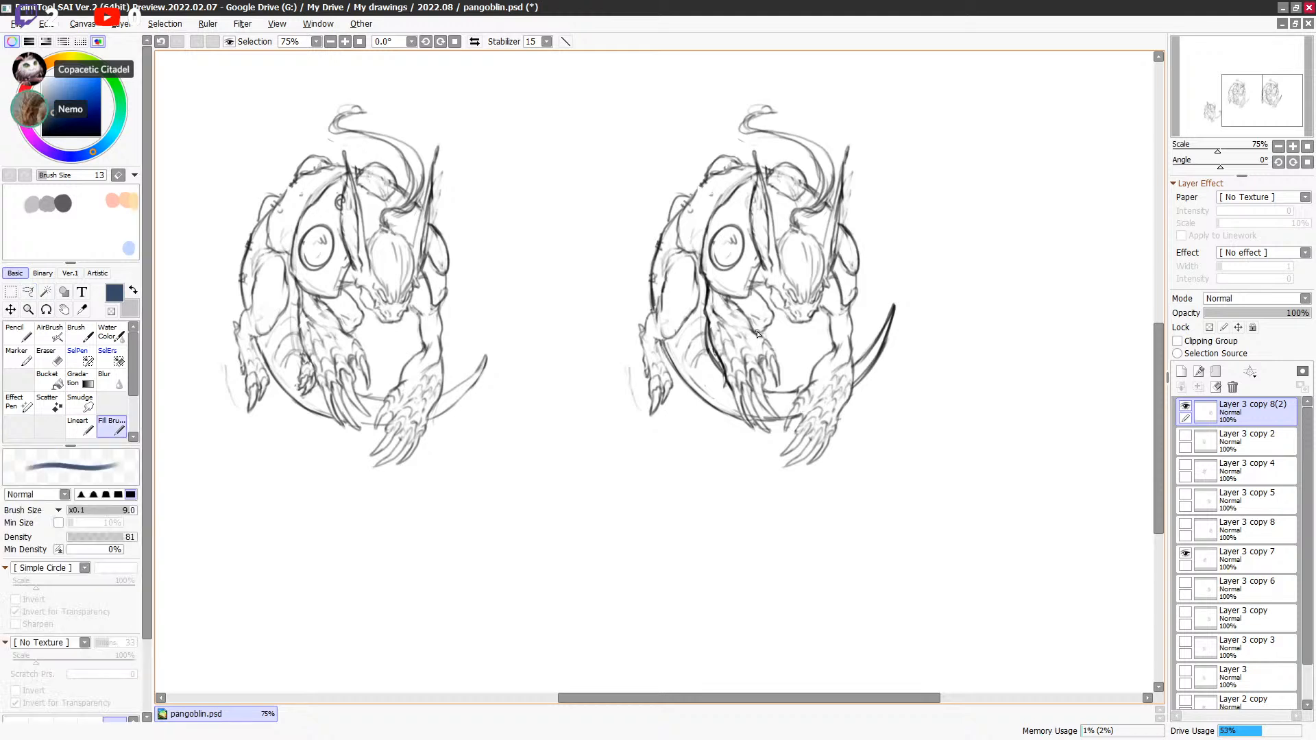
left_click_drag(57, 133, 2, 241)
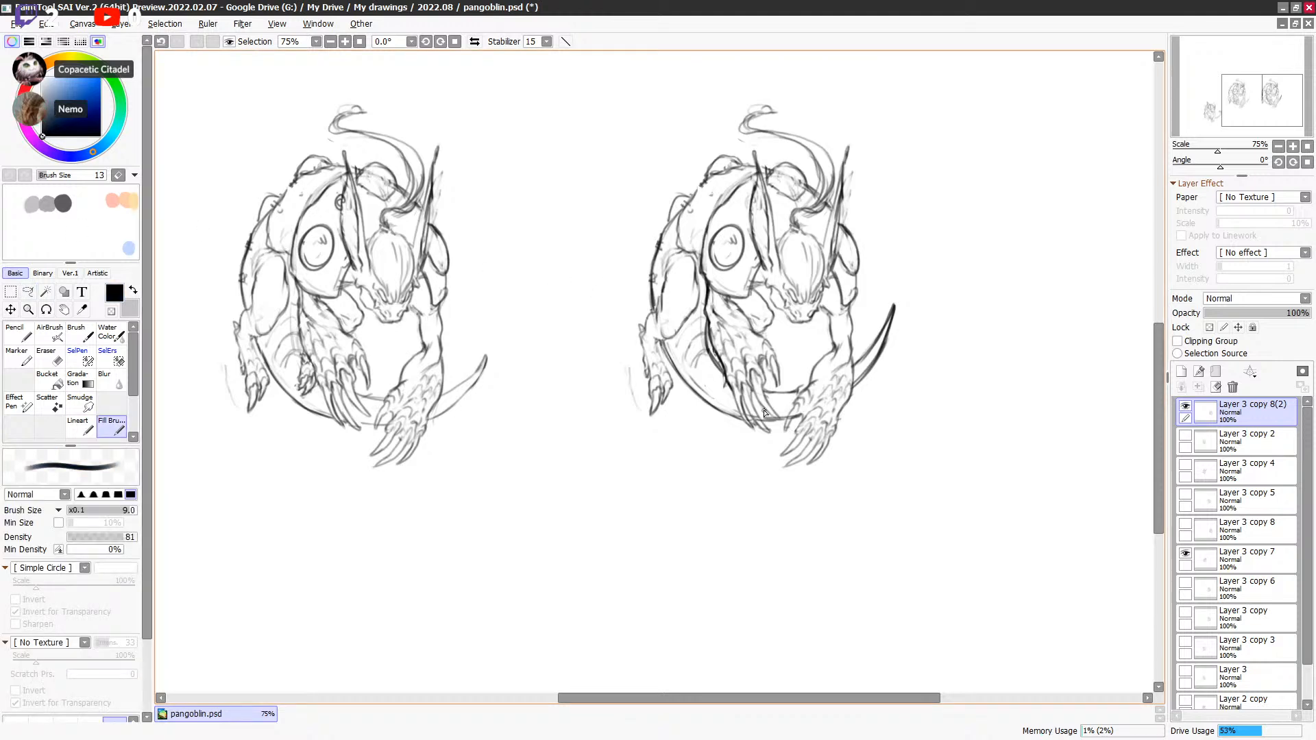
key("bracketleft")
key("bracketleft")
key("bracketleft")
key("bracketleft")
key("bracketleft")
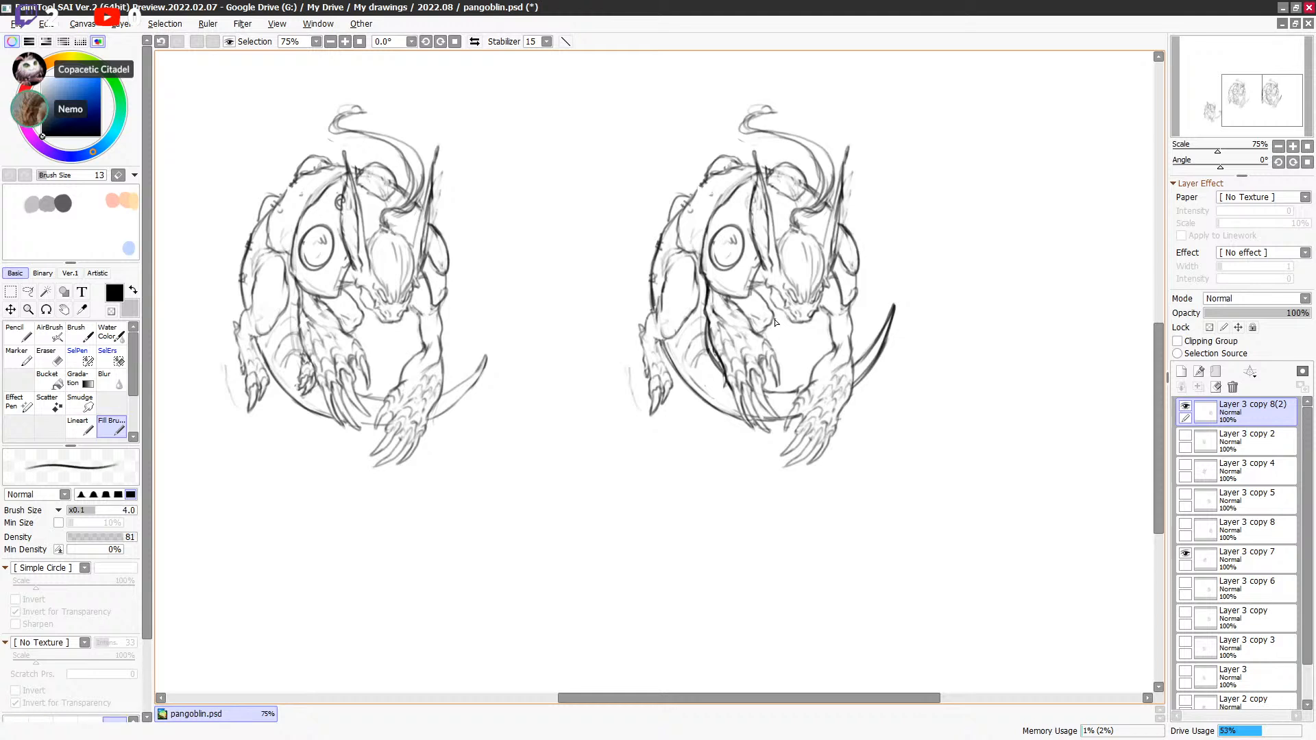
key("ctrl+z")
left_click_drag(711, 360, 717, 369)
key("ctrl+z")
left_click_drag(754, 339, 713, 364)
key("ctrl+z")
left_click_drag(723, 353, 715, 345)
key("ctrl+z")
Step: Toggle the visibility of the duplicated layer, Layer 3 copy 7 and Layer 3 copy 8 to check which drawing each one holds
left_click_drag(942, 325, 893, 336)
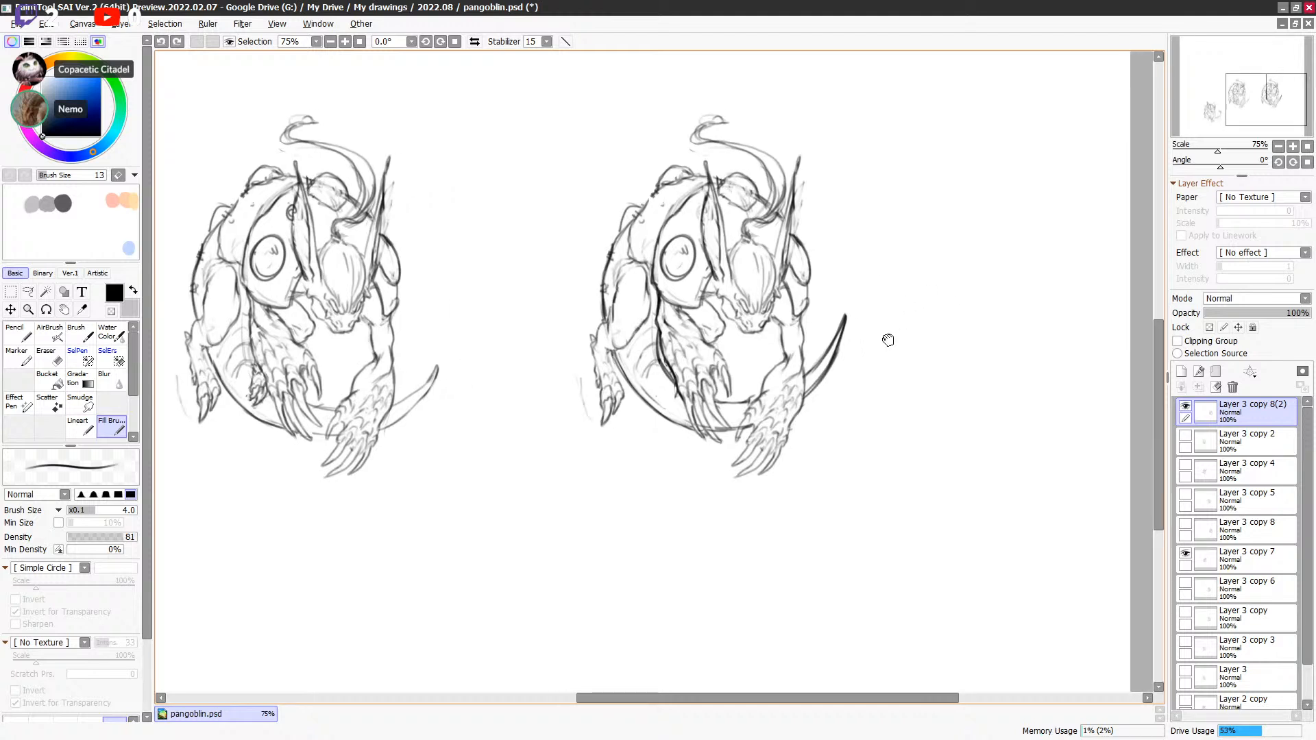
left_click_drag(816, 324, 805, 347)
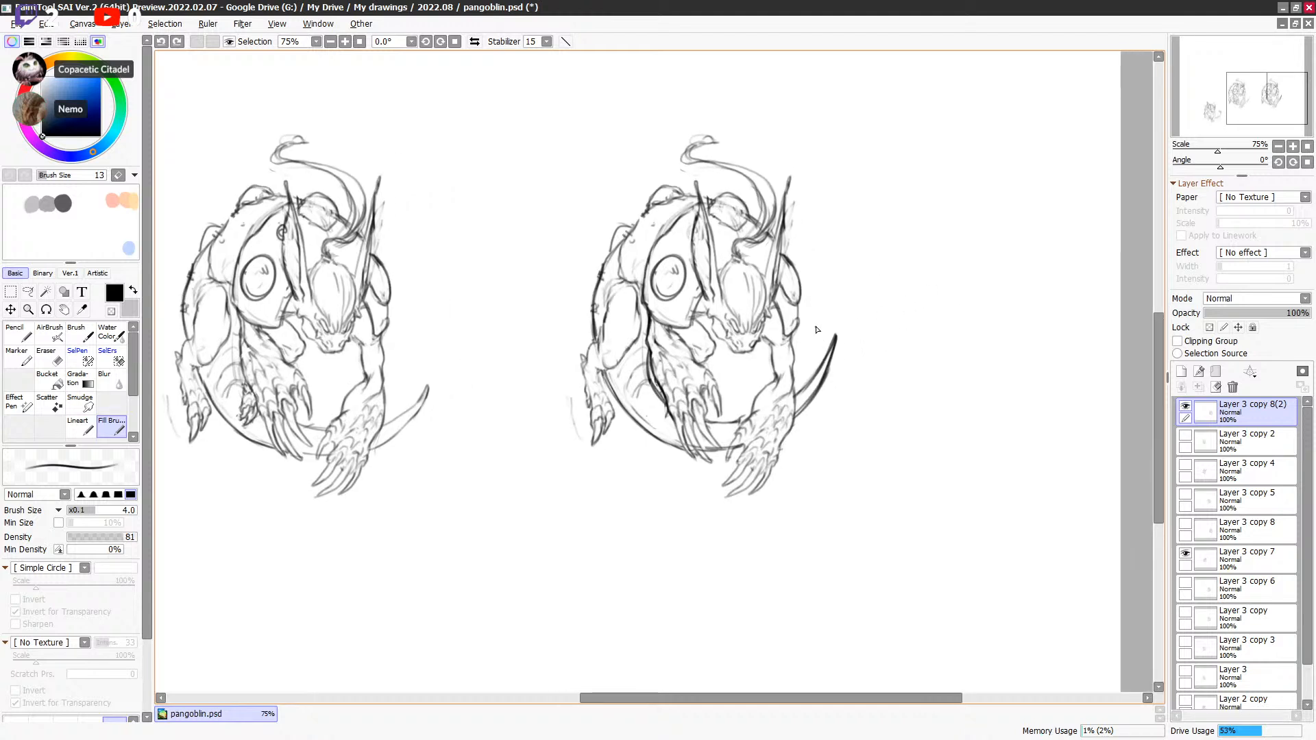
left_click(1193, 408)
left_click(1193, 408)
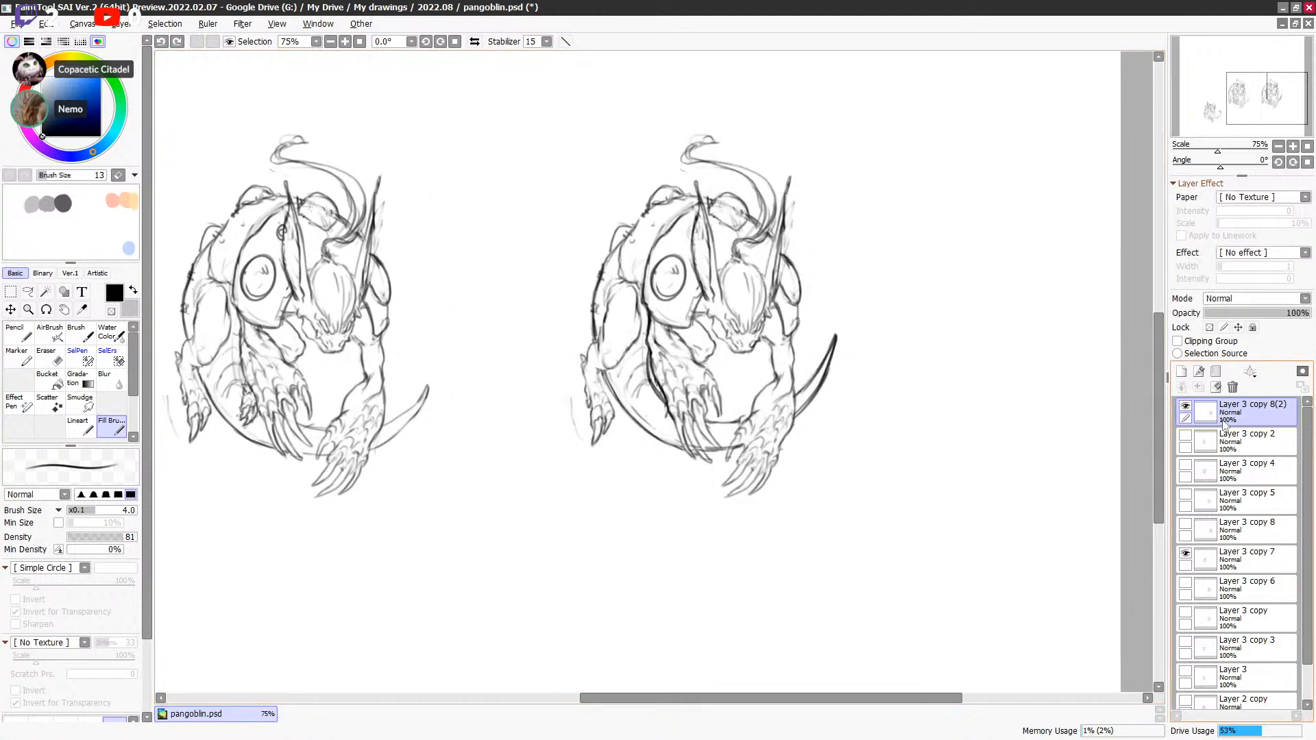
key("Page_Down")
left_click(1190, 554)
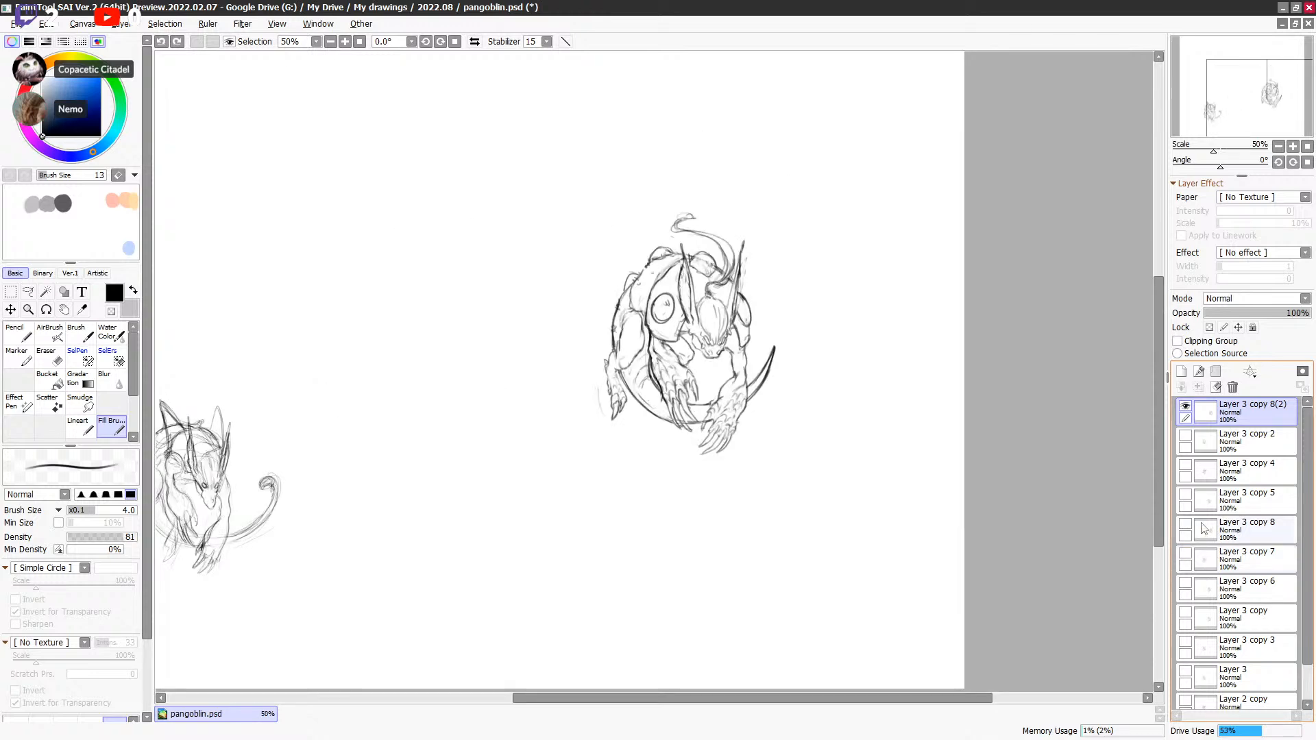
left_click(1189, 554)
left_click(1249, 444)
left_click_drag(1308, 508, 1308, 545)
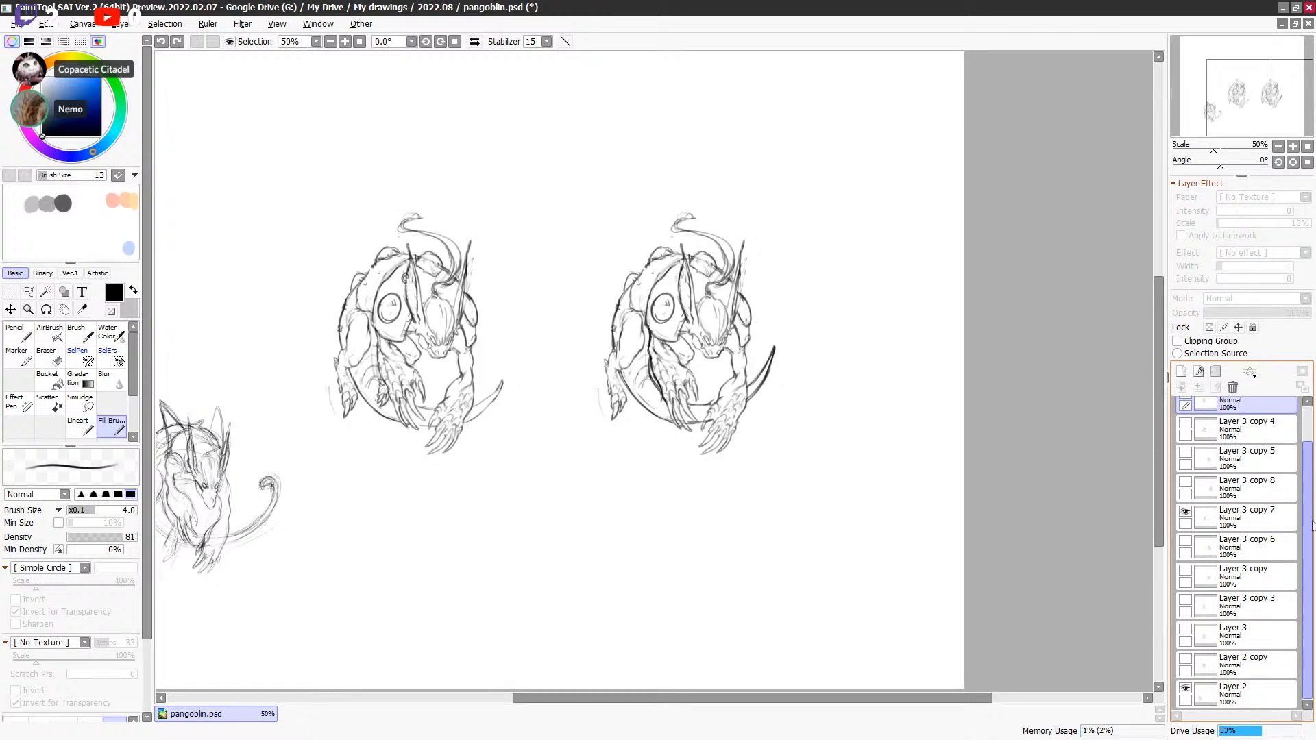
left_click(1185, 482)
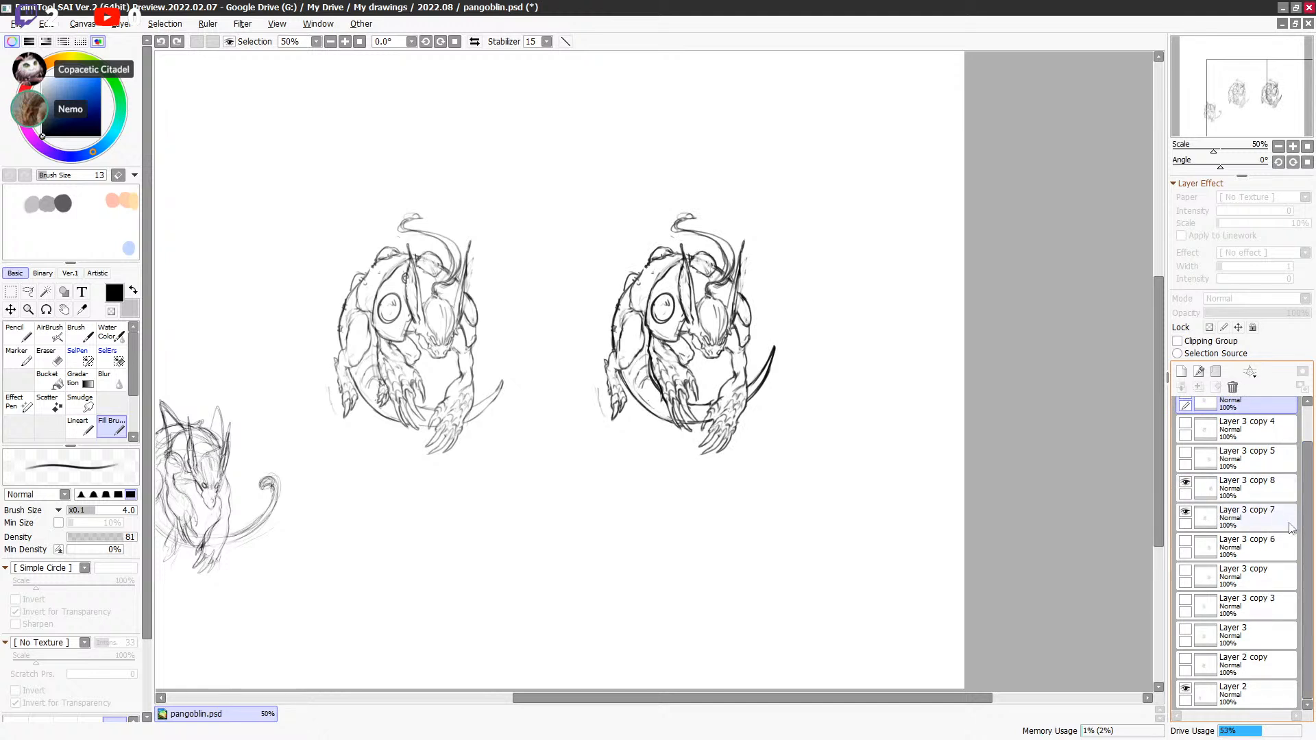
Step: Group all layers from Layer 2 up to Layer 3 copy 2 into a folder, then collapse and hide it
left_click(1244, 666)
left_click(1185, 689)
left_click(1186, 689)
left_click(1264, 691)
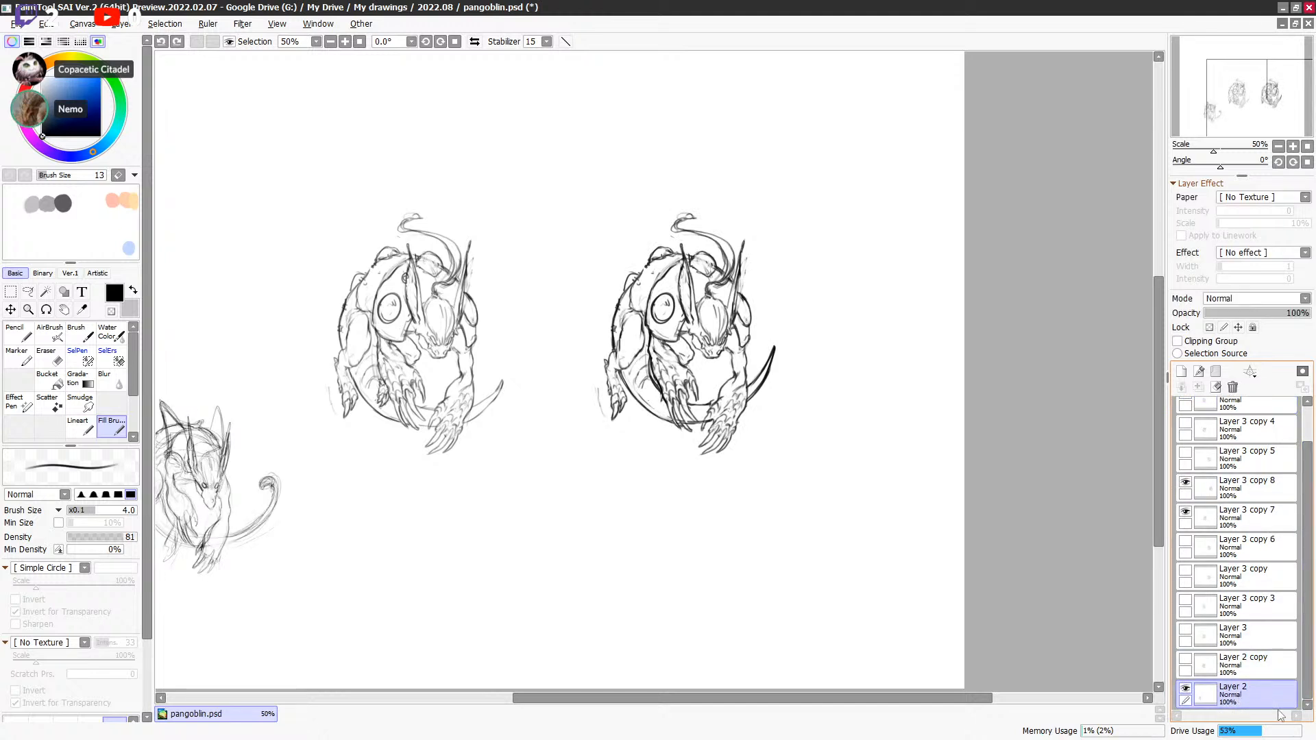
scroll(1234, 549, "up", 2)
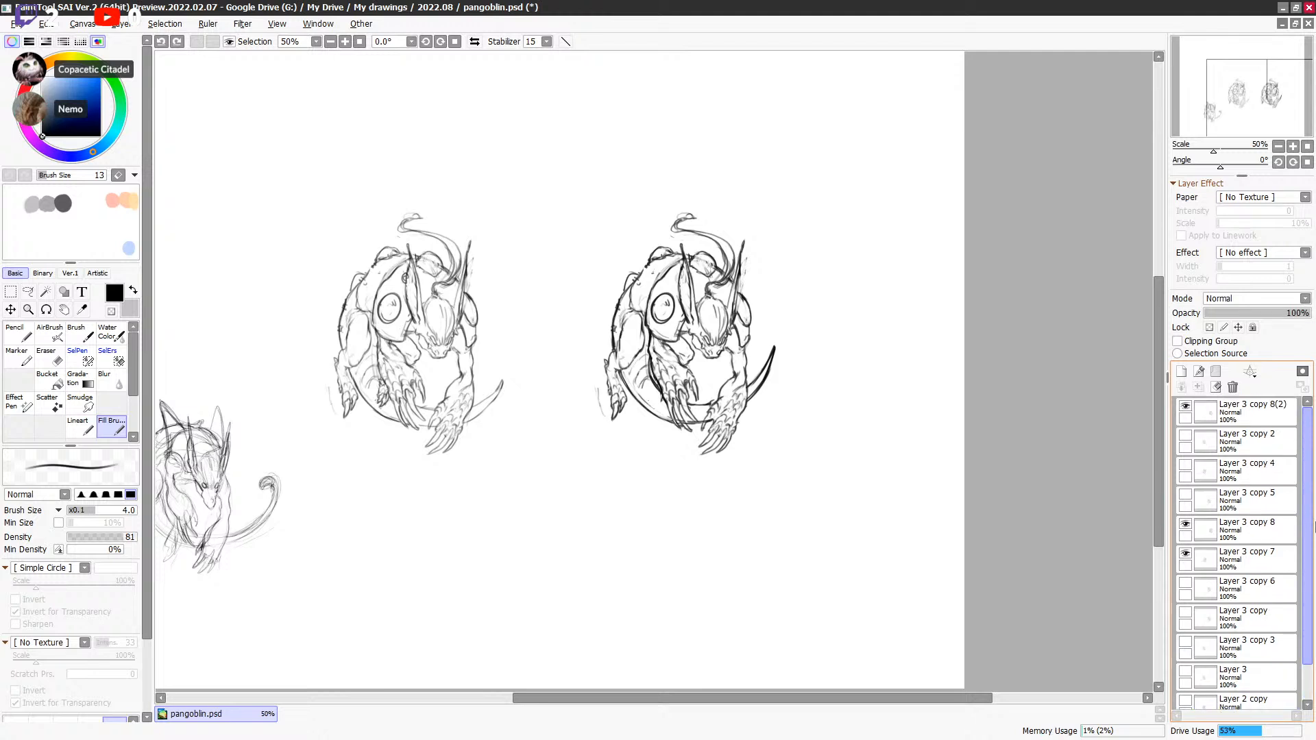
left_click(1247, 439, "shift")
left_click(1216, 371)
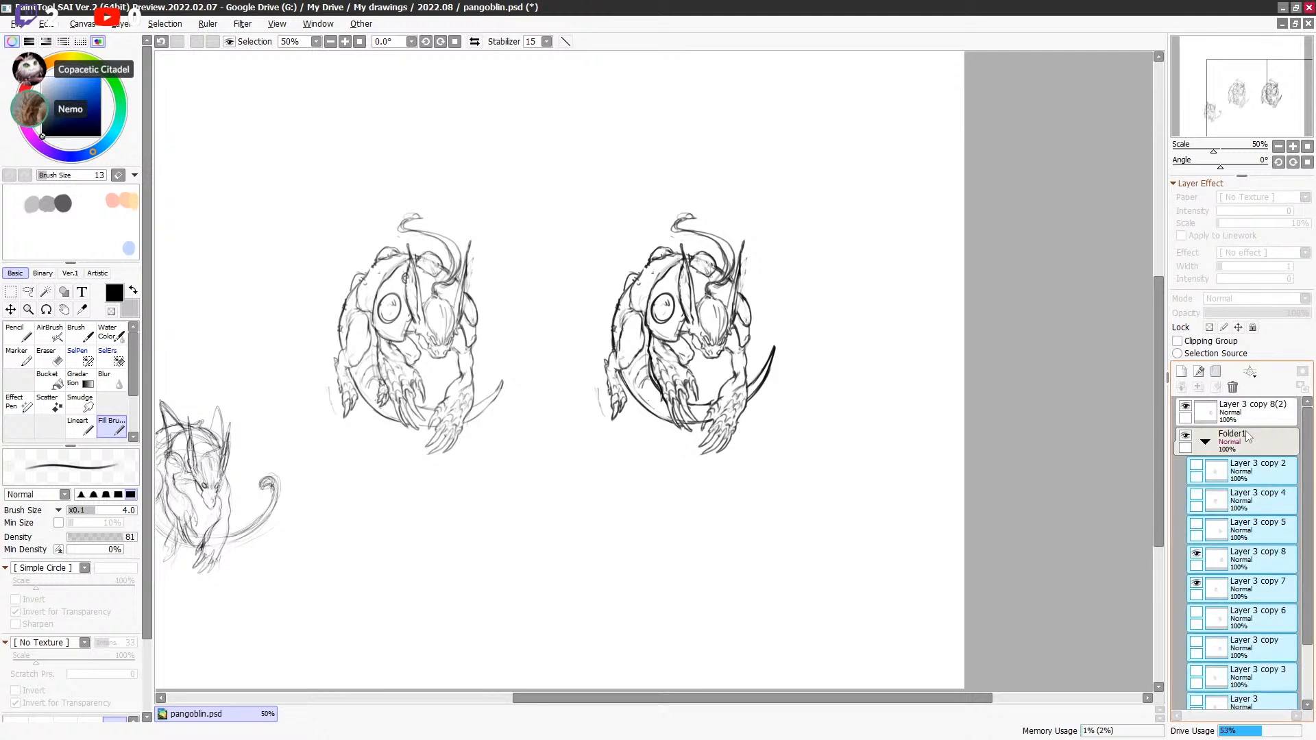
left_click(1205, 442)
left_click(1190, 438)
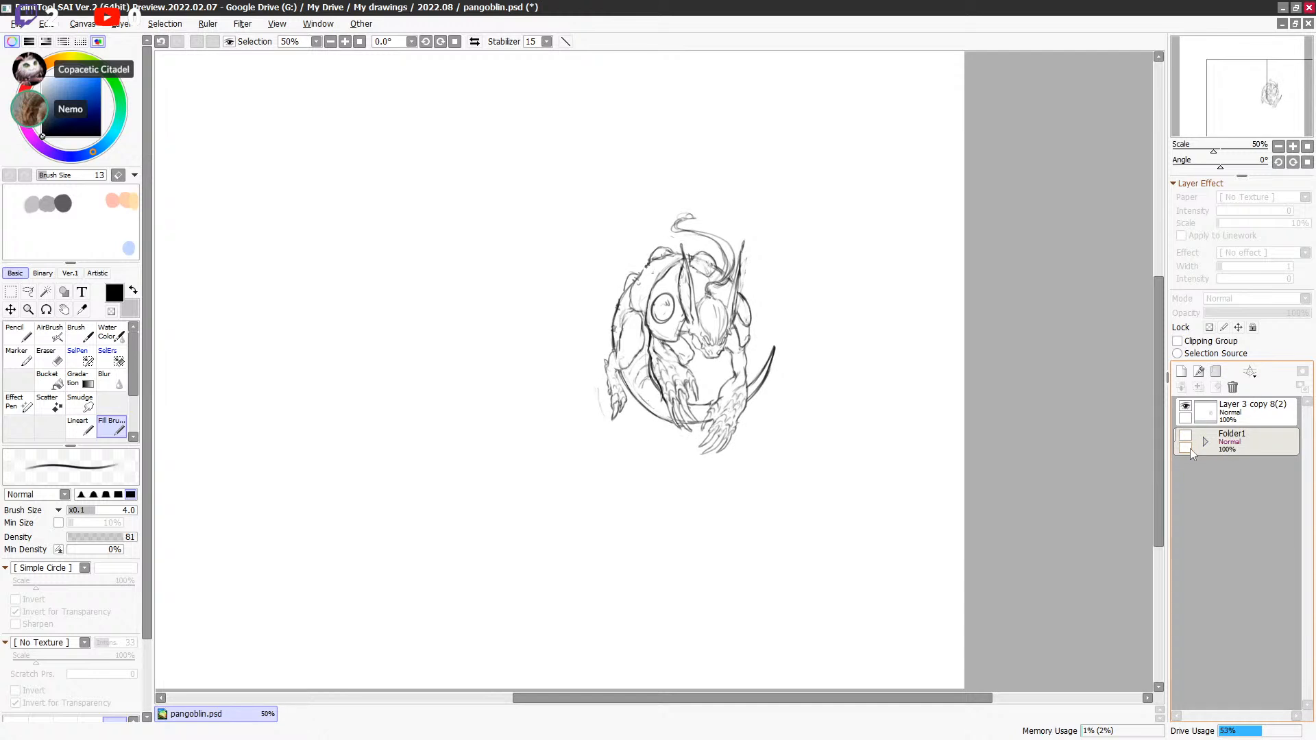
Step: Make the duplicated sketch layer active, with the whole canvas in view
left_click(1188, 408)
left_click(1188, 408)
left_click(1248, 412)
left_click_drag(834, 423, 877, 459)
mouse_move(855, 347)
left_mouse_down()
mouse_move(875, 357)
mouse_move(875, 411)
mouse_move(875, 359)
left_mouse_up()
scroll(872, 356, "down", 1)
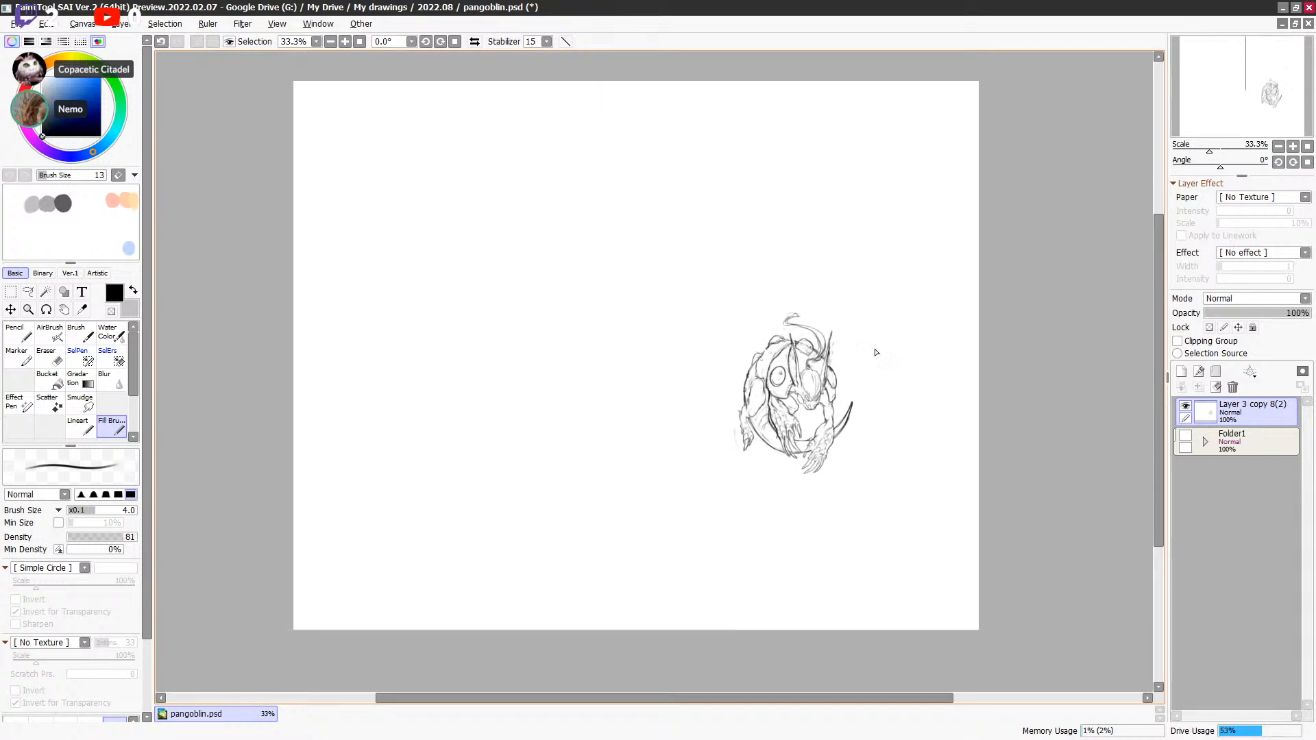
key("ctrl+t")
left_click_drag(732, 313, 455, 109)
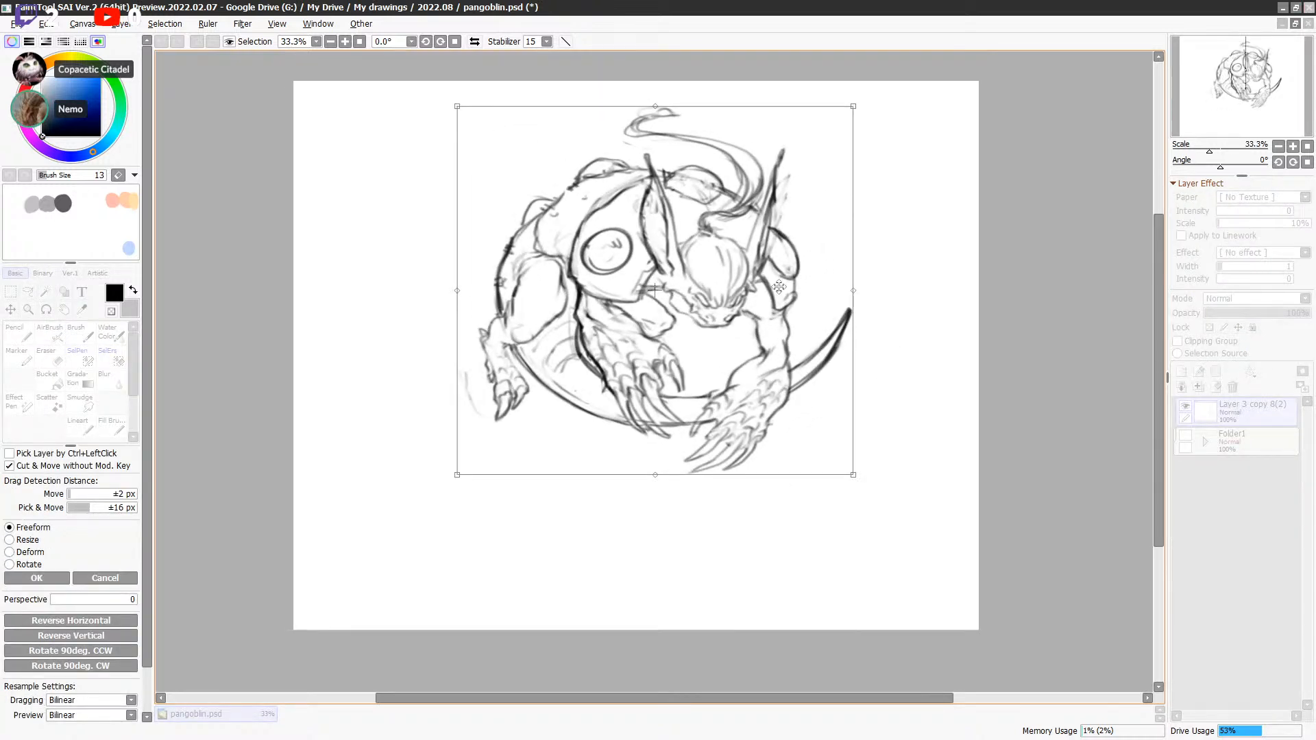
key("Escape")
Step: Free-transform the creature sketch so it is enlarged to nearly the full canvas height and roughly centered
key("ctrl+t")
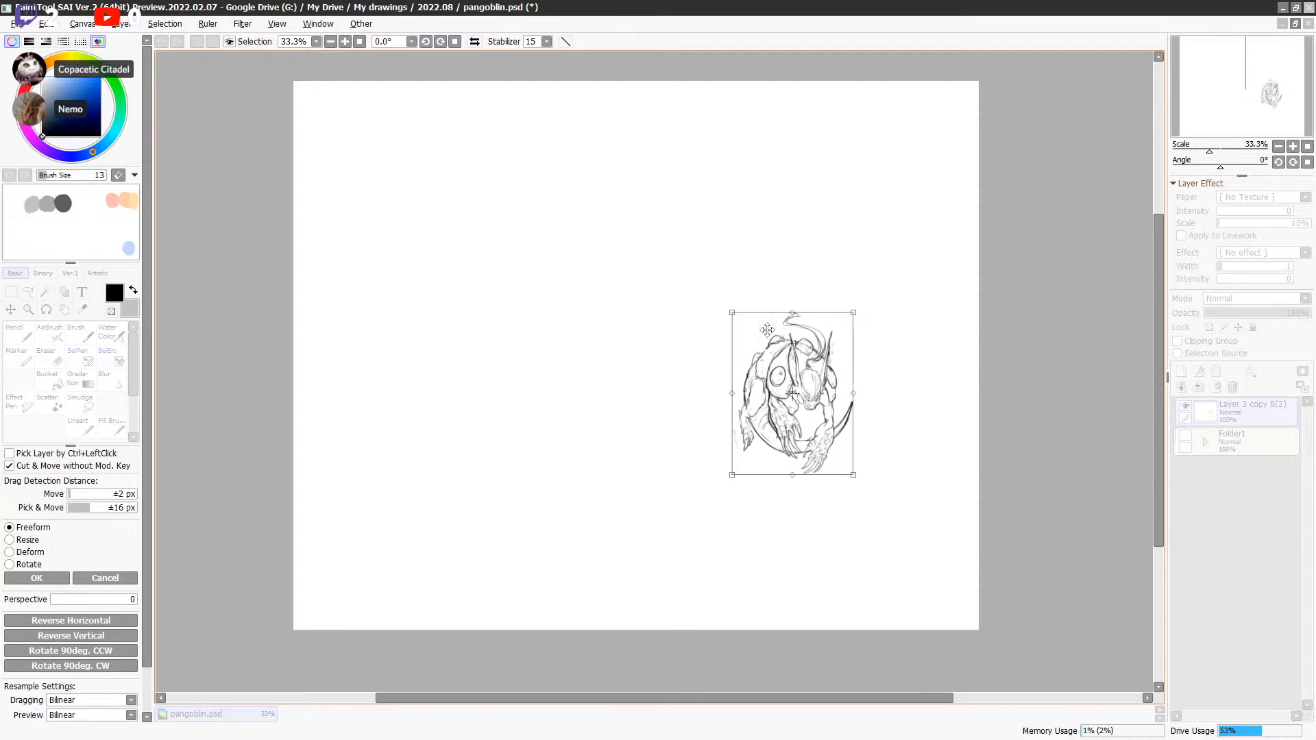
left_click_drag(732, 314, 525, 117)
mouse_move(788, 302)
left_mouse_down()
mouse_move(750, 361)
mouse_move(746, 325)
left_mouse_up()
mouse_move(801, 504)
left_mouse_down()
mouse_move(869, 591)
mouse_move(800, 471)
left_mouse_up()
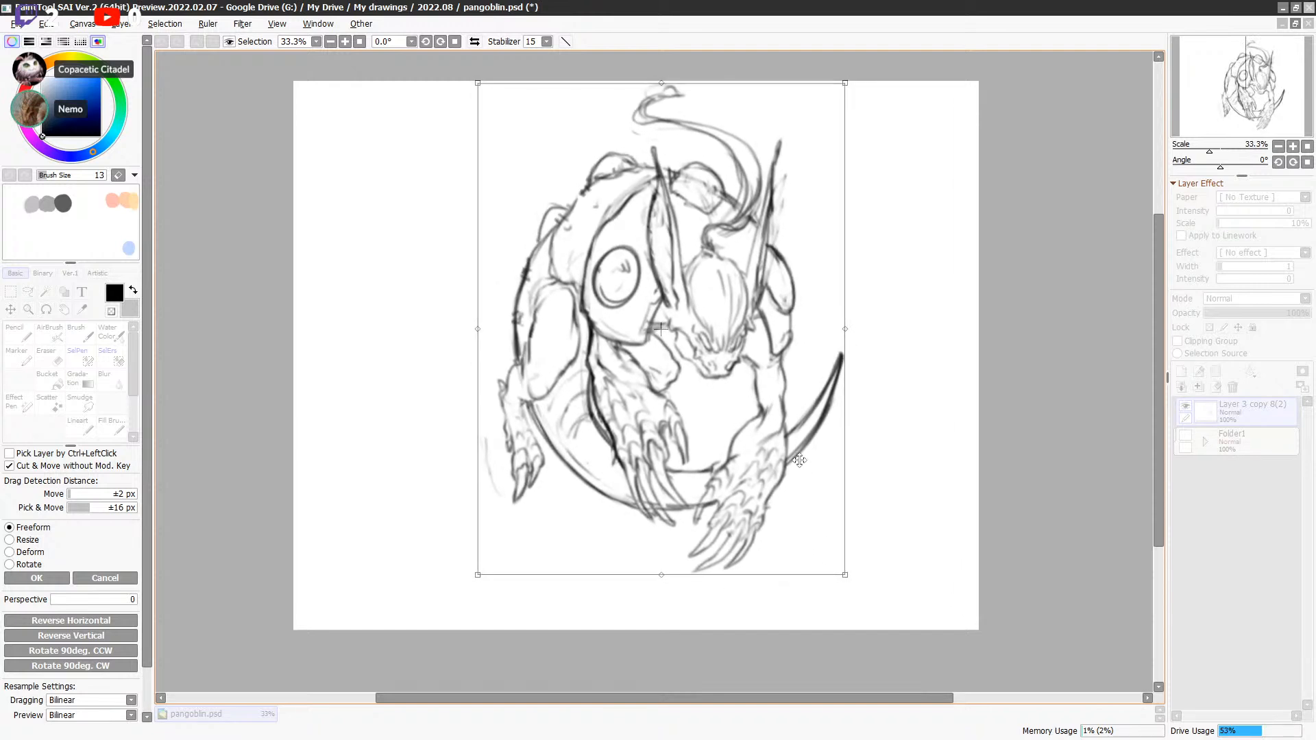
left_click_drag(846, 83, 842, 89)
left_click_drag(783, 229, 770, 229)
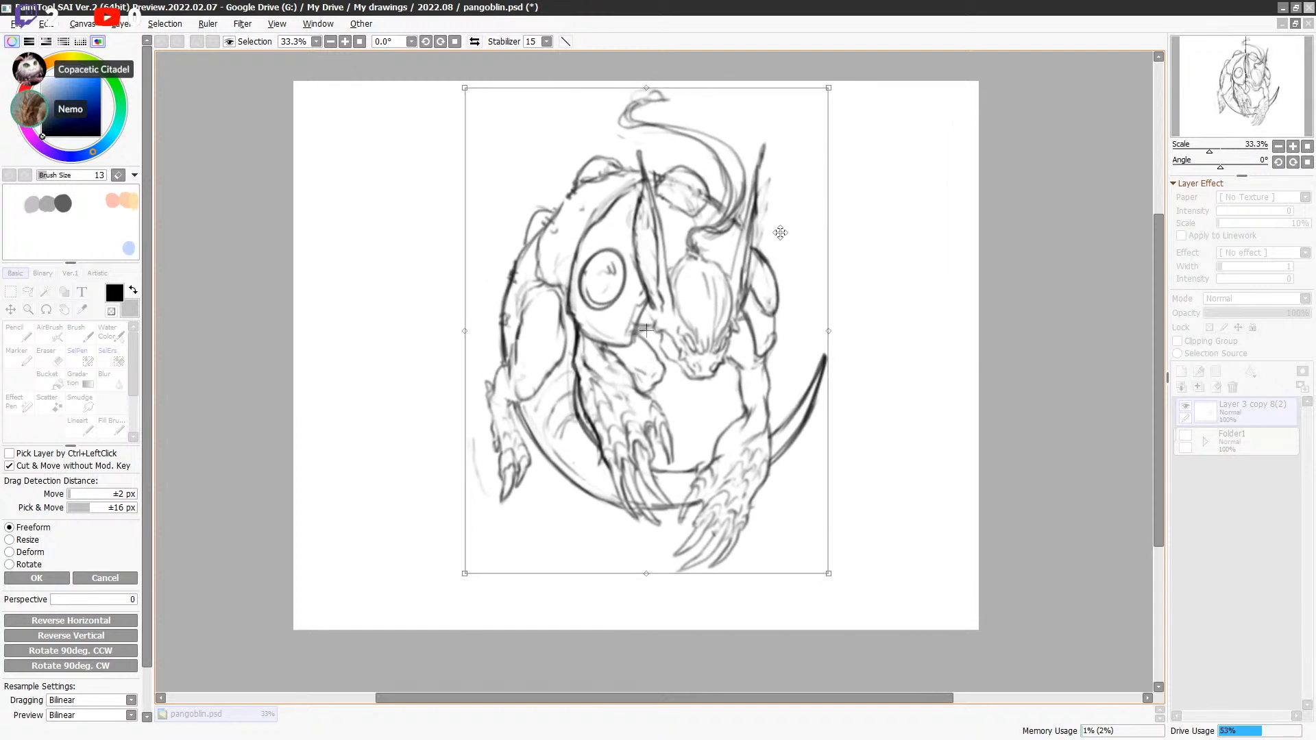
left_click_drag(828, 575, 855, 608)
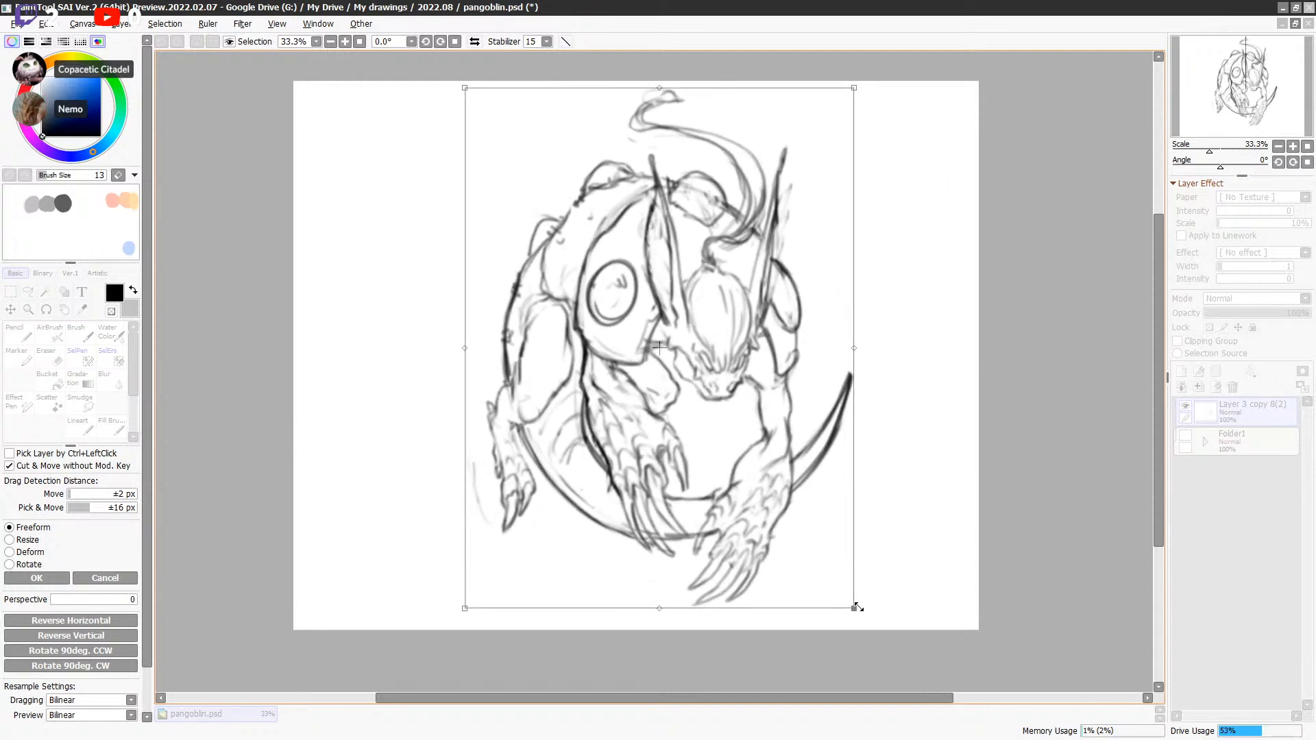
key("Return")
Step: Lower the enlarged sketch layer's opacity to 57%
scroll(849, 353, "up", 1)
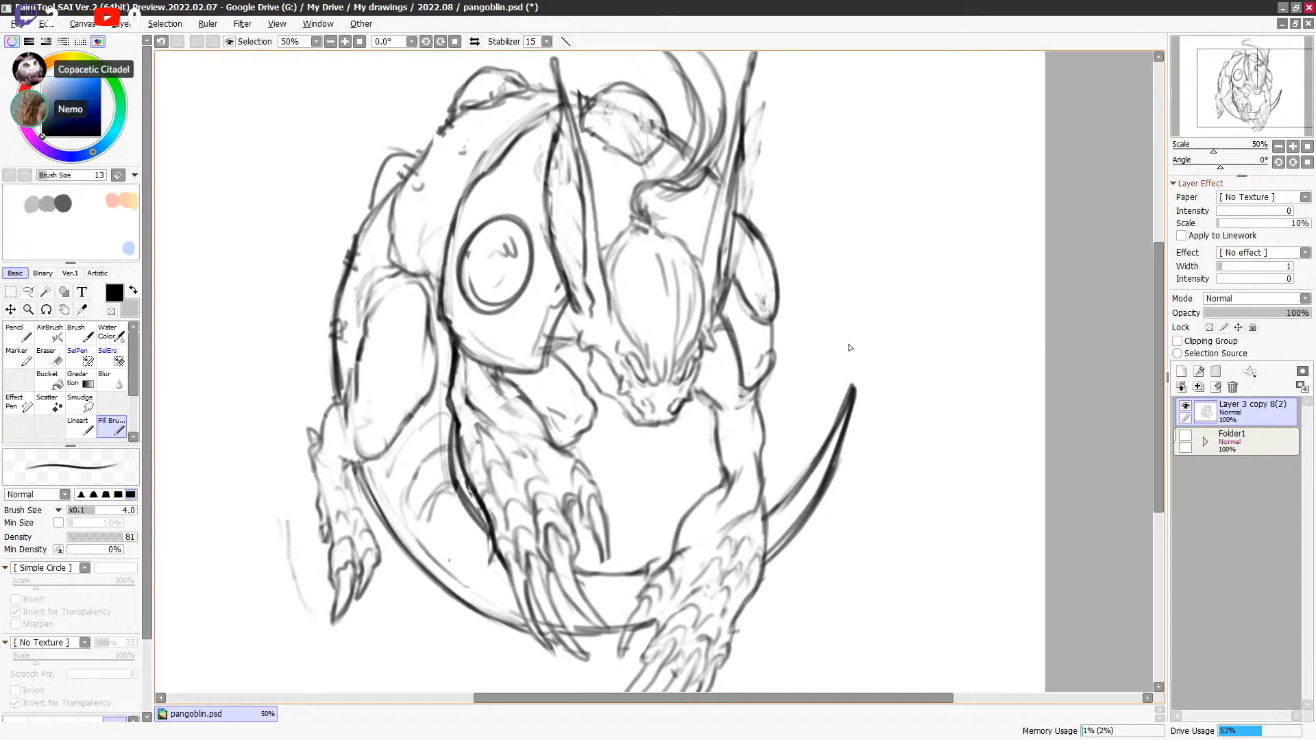
scroll(849, 354, "up", 1)
left_click_drag(689, 371, 933, 269)
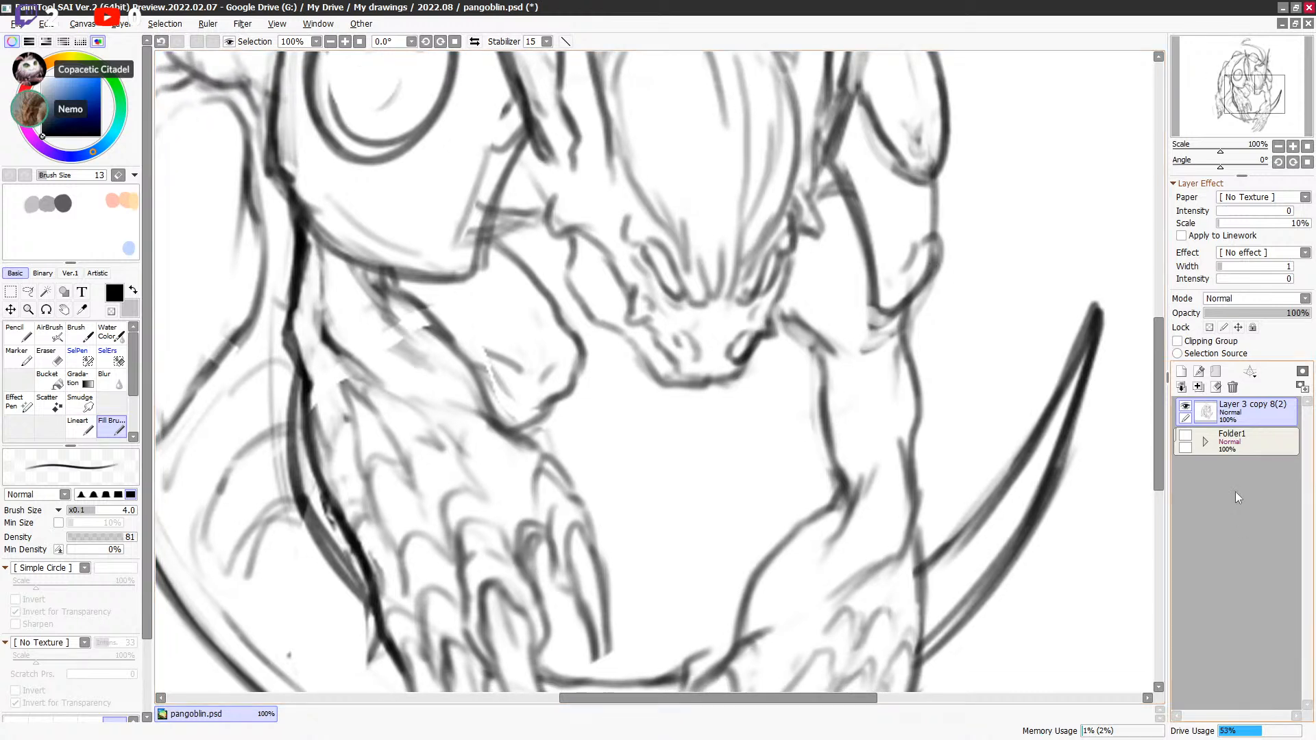
left_click(1266, 302)
left_click(1261, 307)
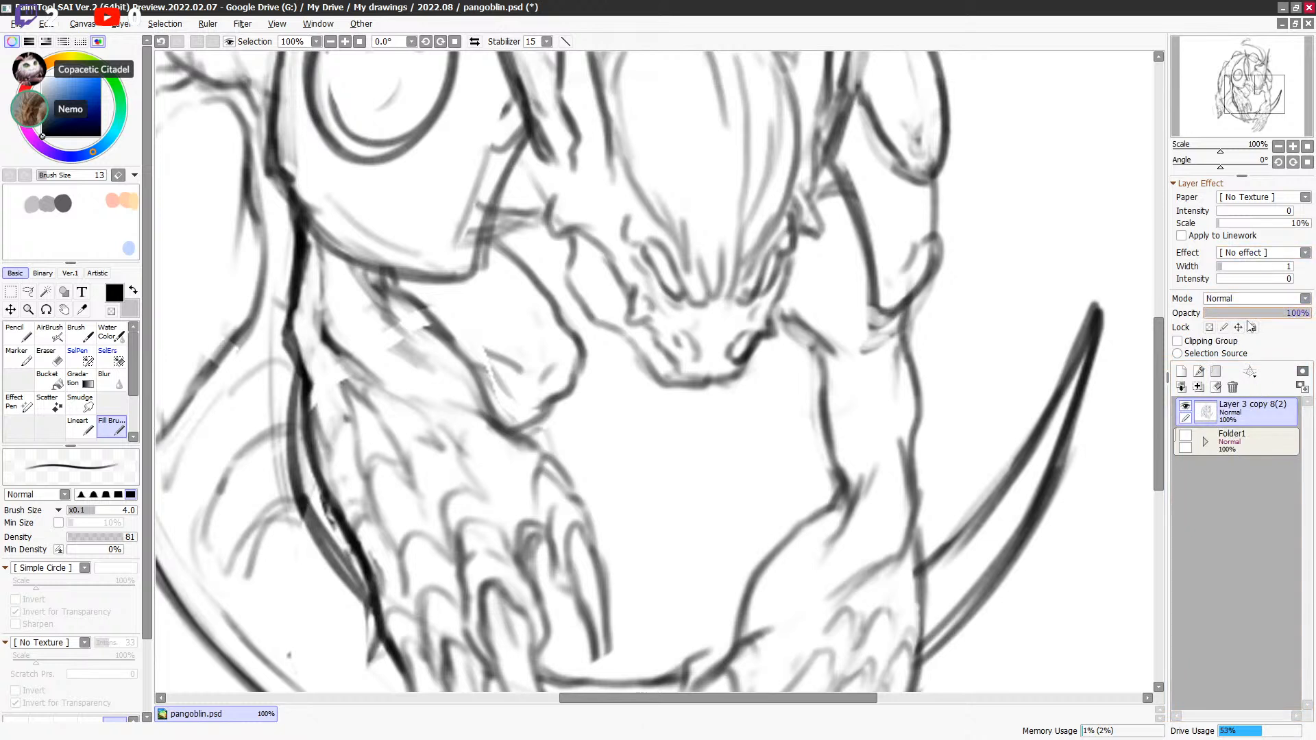
left_click(1264, 313)
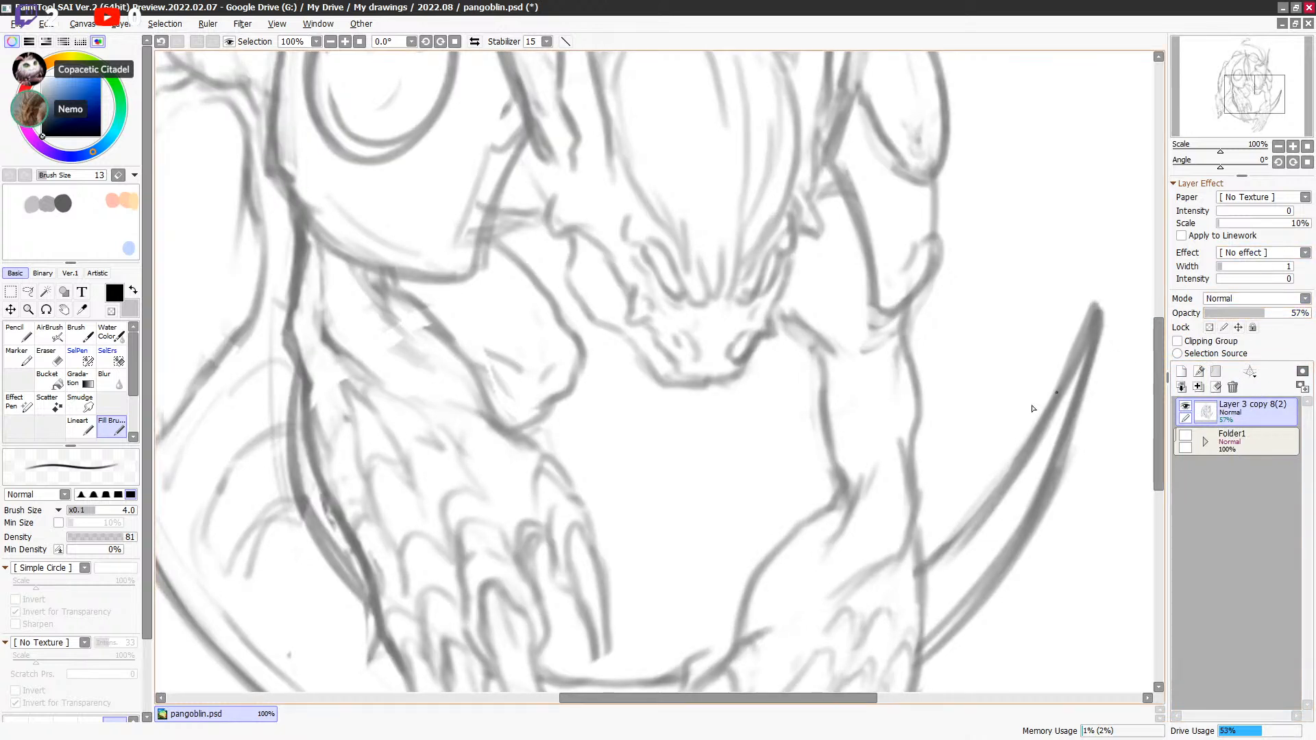
Step: Add a new empty layer above the faded sketch
scroll(899, 391, "down", 2)
scroll(902, 396, "up", 1)
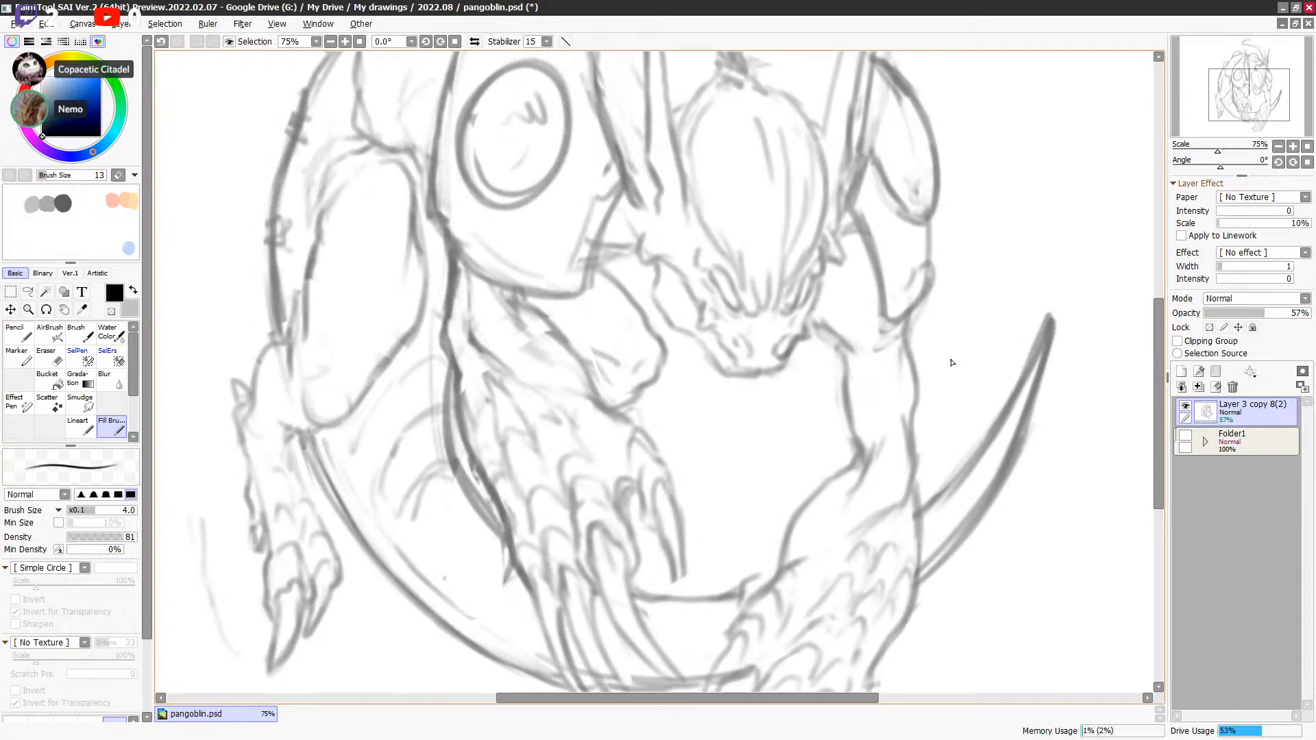
left_click(1181, 371)
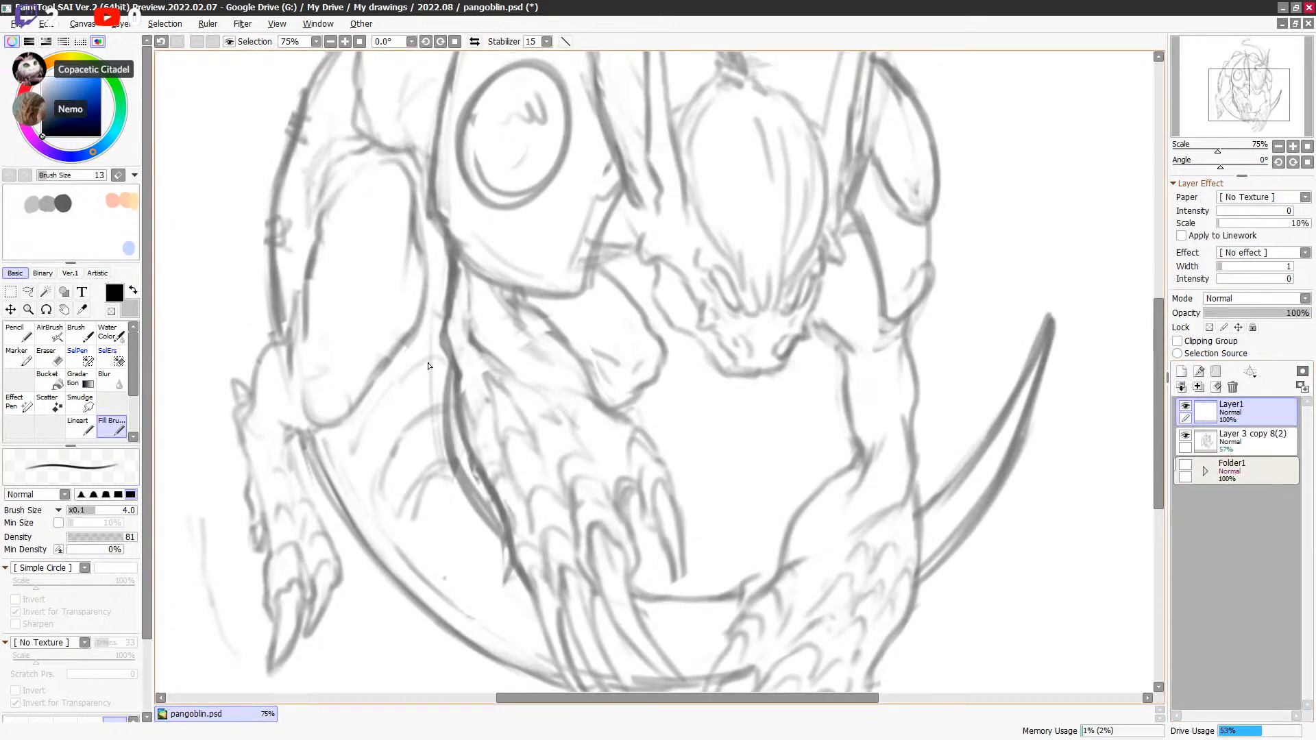
Step: Switch to the Lineart brush and set its size to 7, trying strokes over the sketch and undoing them
left_click(80, 426)
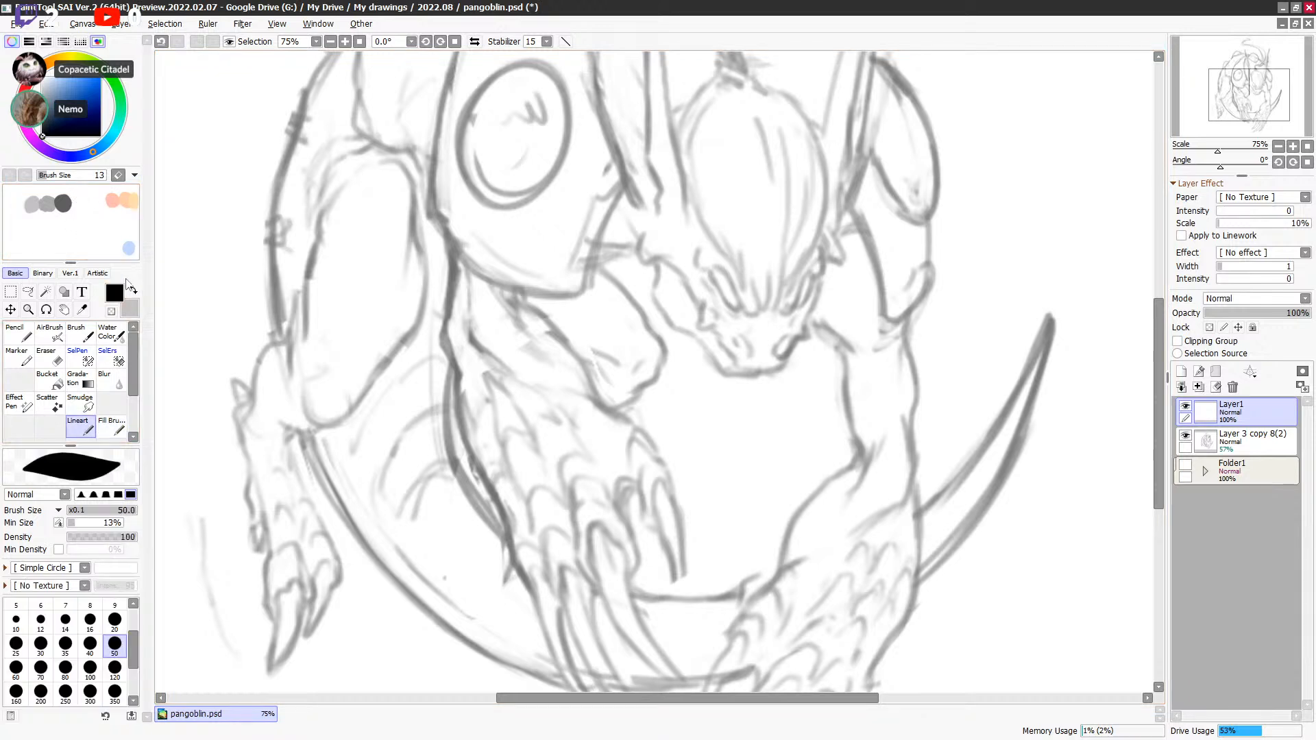
mouse_move(507, 224)
left_mouse_down()
mouse_move(526, 360)
mouse_move(640, 407)
mouse_move(815, 432)
left_mouse_up()
key("ctrl+z")
key("bracketleft")
key("bracketleft")
key("bracketleft")
key("bracketleft")
key("bracketleft")
key("bracketleft")
key("bracketleft")
key("bracketleft")
key("bracketleft")
key("bracketleft")
key("bracketleft")
key("bracketleft")
mouse_move(713, 298)
left_mouse_down()
mouse_move(769, 369)
mouse_move(889, 211)
left_mouse_up()
key("ctrl+z")
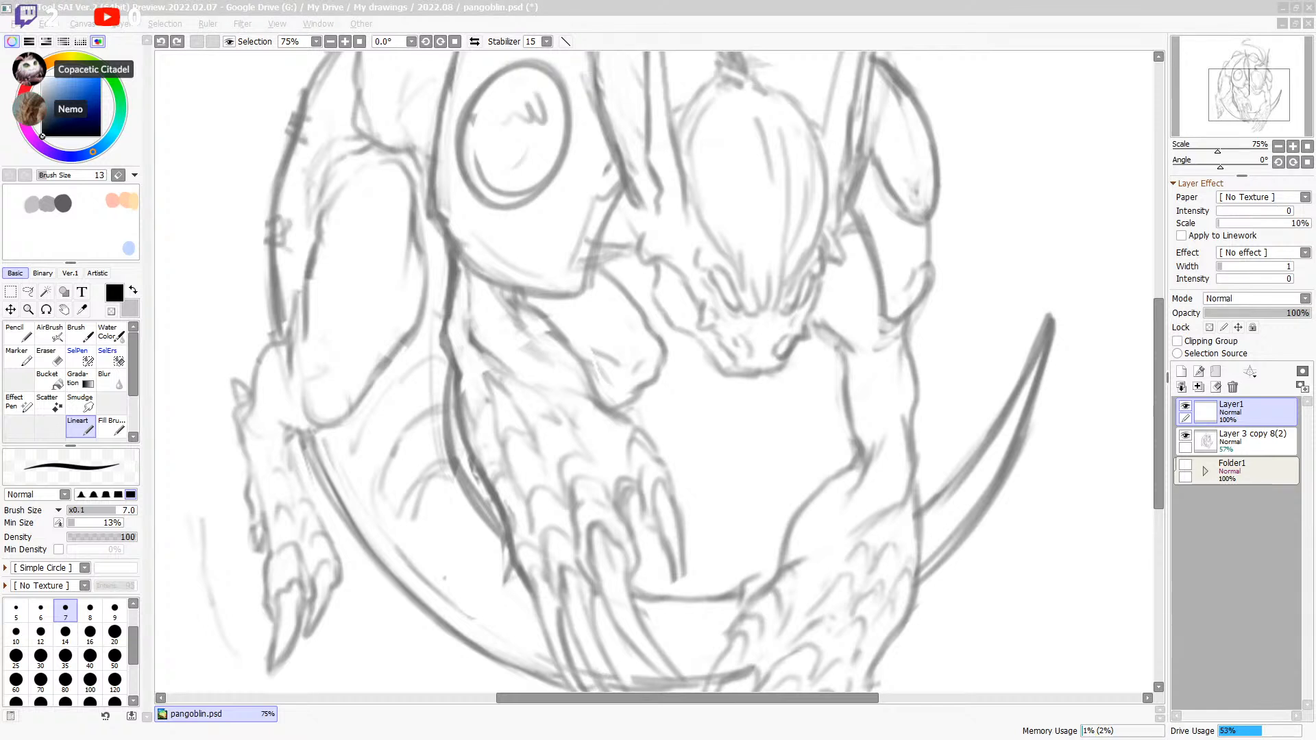
left_click(887, 29)
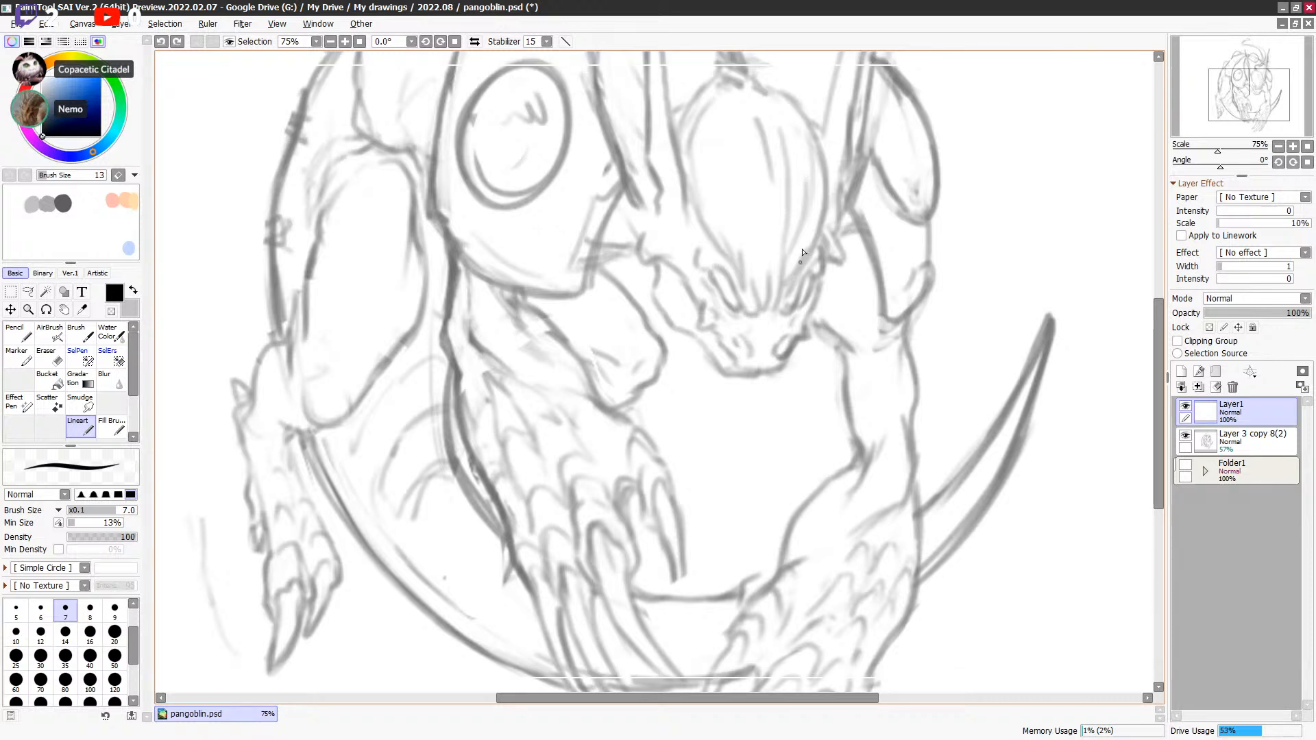
left_click(815, 222)
mouse_move(861, 311)
left_mouse_down()
mouse_move(947, 429)
mouse_move(1035, 206)
left_mouse_up()
key("ctrl+z")
mouse_move(927, 223)
left_mouse_down()
mouse_move(837, 538)
mouse_move(1047, 532)
left_mouse_up()
key("ctrl+z")
Step: Set the Lineart brush size to 6 and try a short stroke over the creature's left-hand brow, undoing it
mouse_move(899, 292)
left_mouse_down()
mouse_move(861, 318)
mouse_move(863, 293)
mouse_move(874, 299)
left_mouse_up()
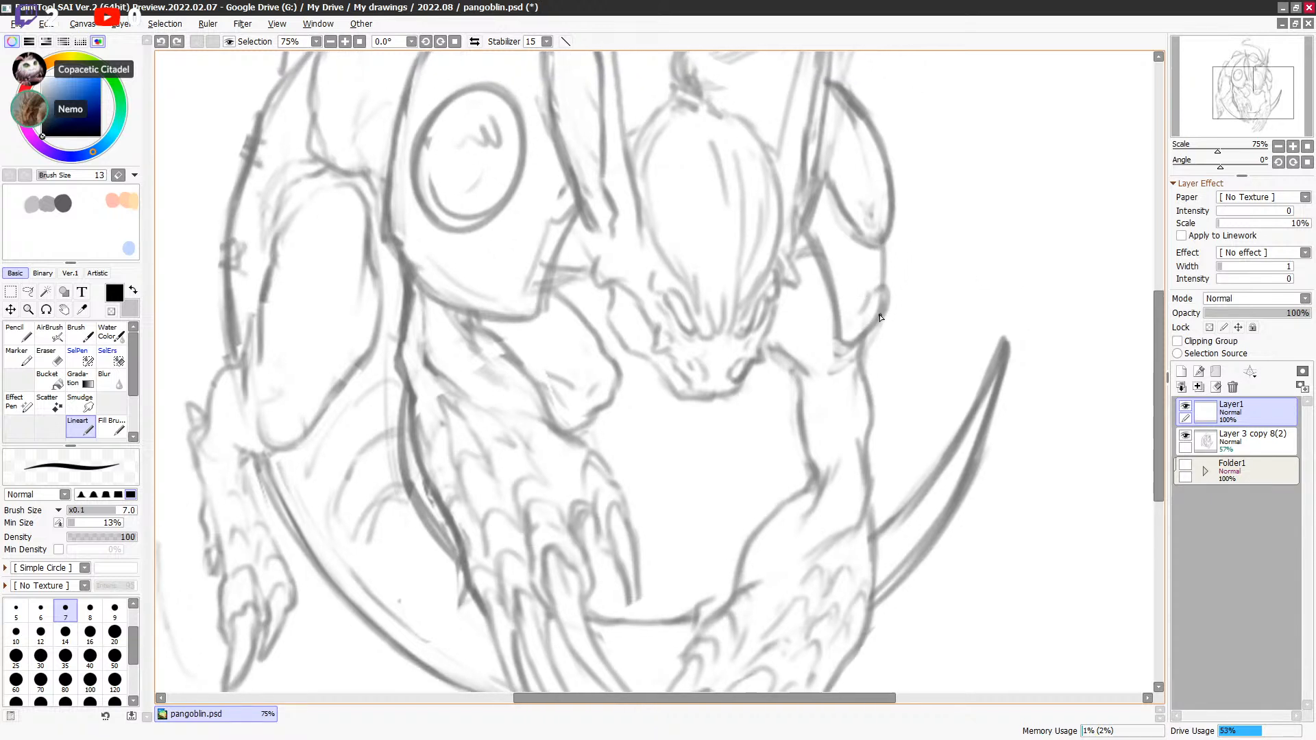
left_click_drag(766, 408, 767, 399)
left_click_drag(895, 341, 853, 384)
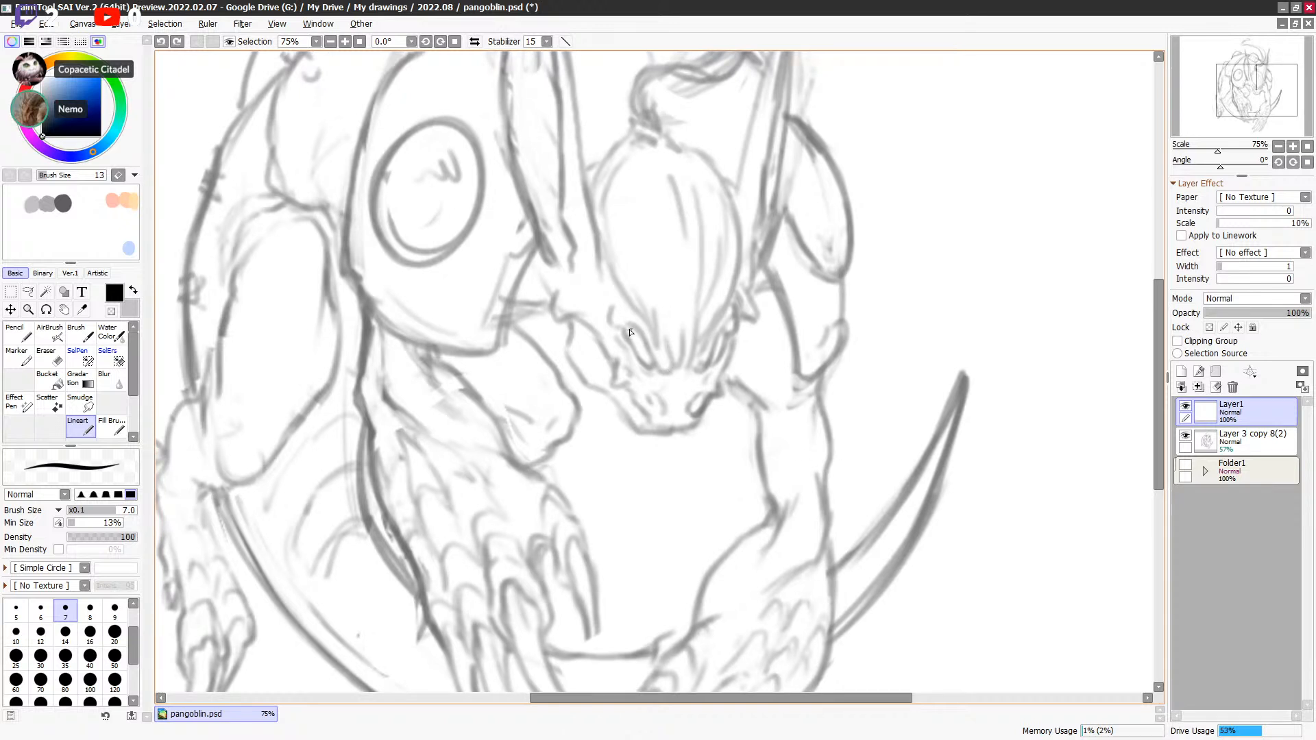
key("bracketleft")
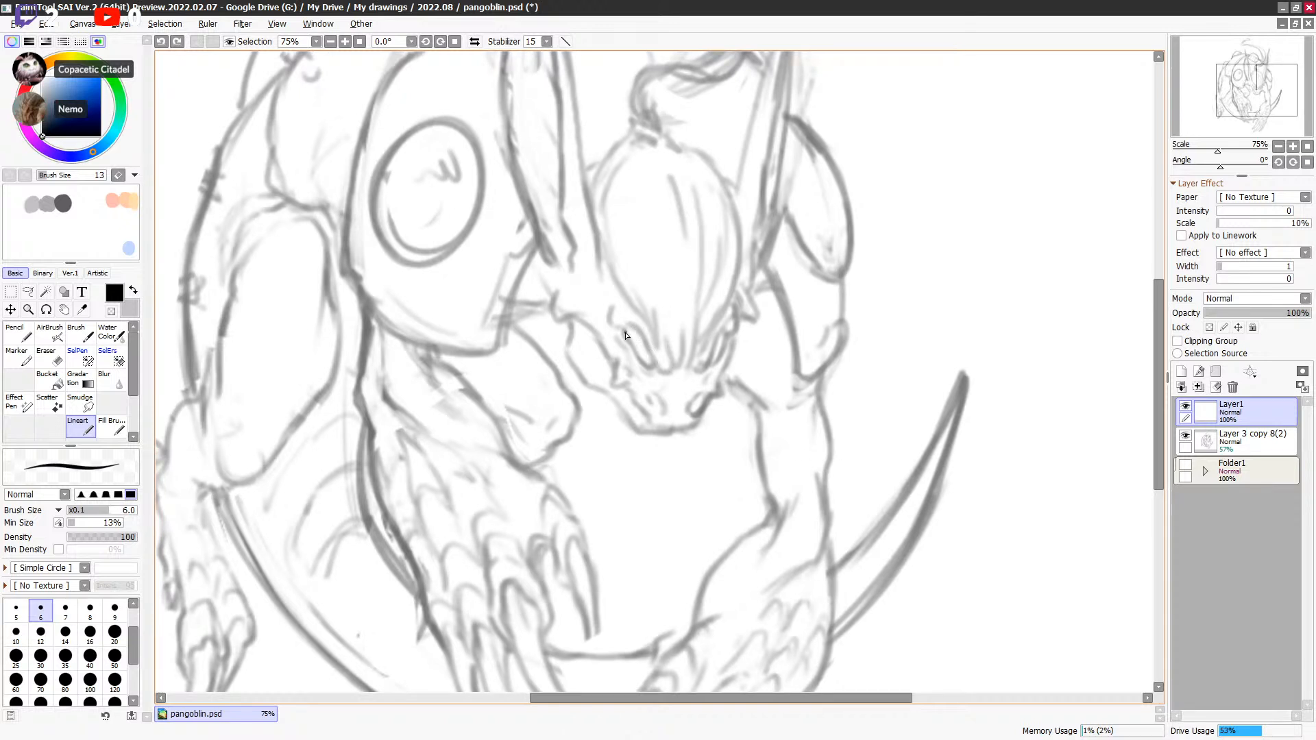
mouse_move(610, 318)
left_mouse_down()
mouse_move(618, 330)
mouse_move(616, 311)
left_mouse_up()
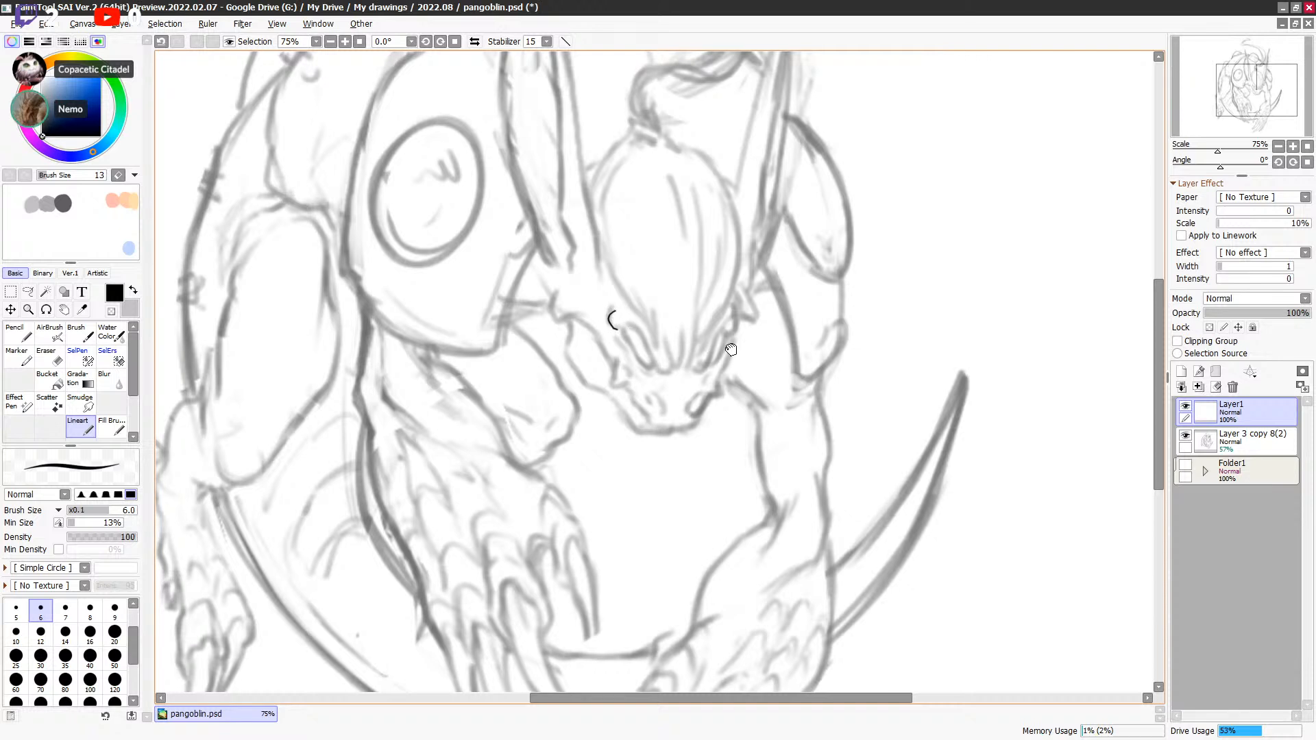
left_click_drag(733, 350, 728, 346)
key("ctrl+z")
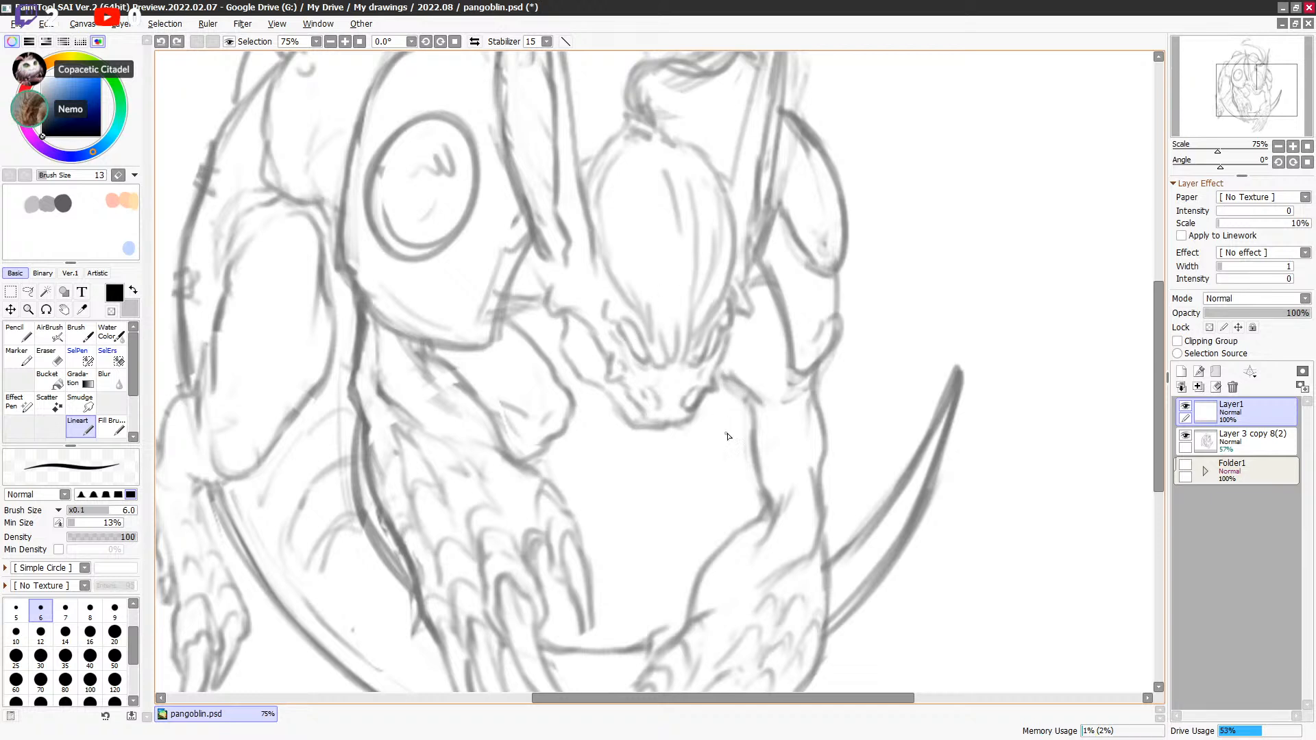
Step: Ink the left-hand eye and its brow ridge over the sketch on Layer1, redoing strokes that miss the shape
left_click_drag(624, 334, 629, 349)
left_click_drag(602, 314, 617, 326)
left_click_drag(637, 336, 648, 358)
key("ctrl+z")
mouse_move(647, 358)
left_mouse_down()
mouse_move(669, 366)
mouse_move(669, 354)
mouse_move(662, 370)
left_mouse_up()
key("ctrl+z")
key("minus")
key("minus")
left_click_drag(635, 308, 659, 346)
key("ctrl+z")
key("ctrl+z")
key("ctrl+z")
left_click_drag(658, 335, 670, 357)
key("ctrl+z")
mouse_move(699, 372)
left_mouse_down()
mouse_move(715, 358)
mouse_move(663, 356)
left_mouse_up()
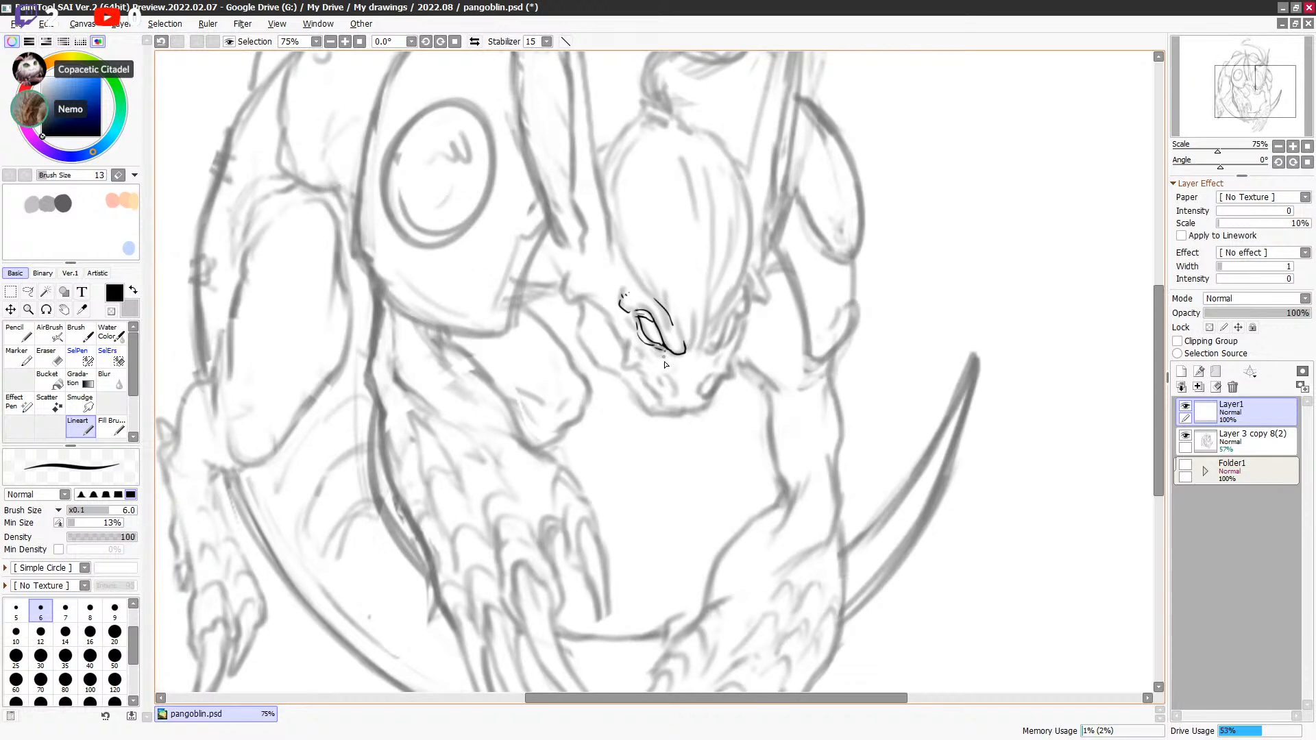
Step: Ink the right-hand brow and upper eyelid, curving up from the nose bridge to the outer brow
mouse_move(808, 345)
left_mouse_down()
mouse_move(809, 485)
mouse_move(781, 436)
mouse_move(774, 460)
mouse_move(799, 337)
left_mouse_up()
mouse_move(801, 402)
left_mouse_down()
mouse_move(788, 428)
mouse_move(726, 410)
left_mouse_up()
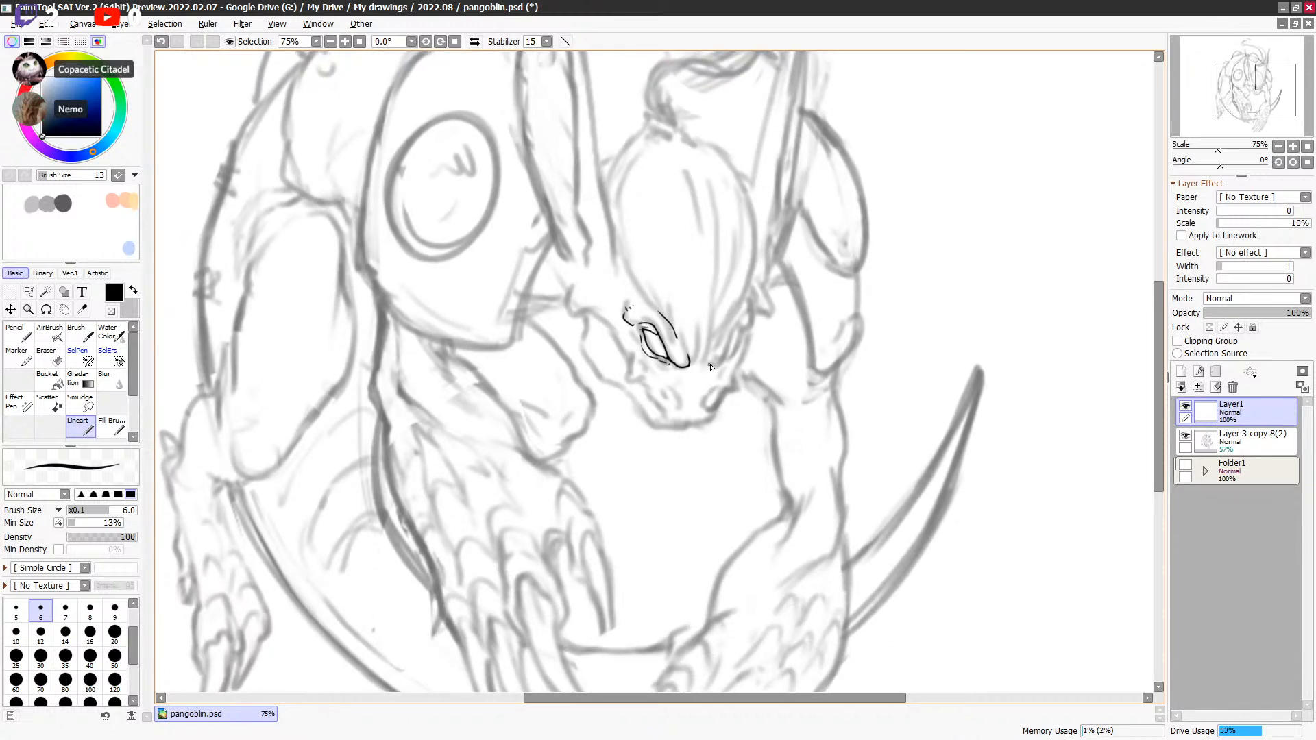
left_click_drag(713, 365, 741, 328)
key("ctrl+z")
key("ctrl+z")
key("ctrl+z")
key("ctrl+z")
key("c")
key("c")
key("c")
key("c")
mouse_move(748, 329)
left_mouse_down()
mouse_move(750, 303)
mouse_move(746, 338)
left_mouse_up()
key("ctrl+z")
key("ctrl+z")
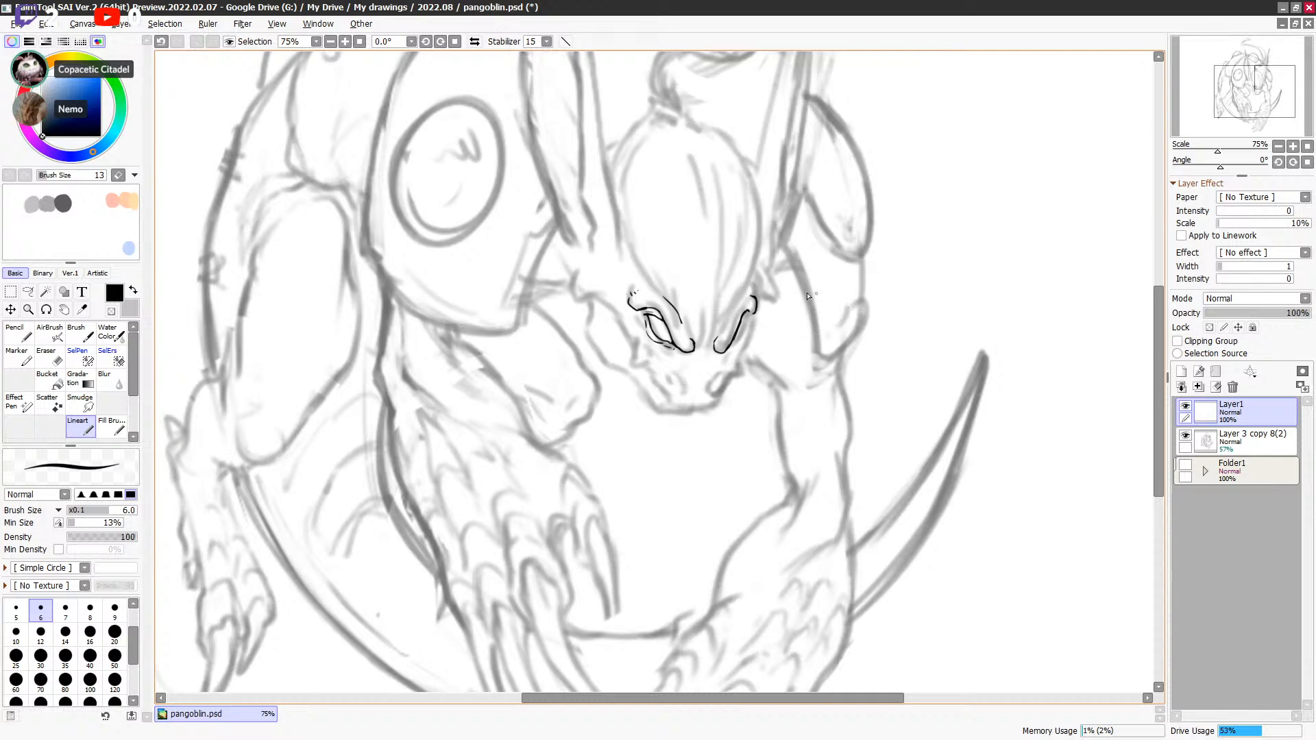
Step: Ink the inner and lower edge of the right-hand eye, redrawing the line until it follows the sketch
scroll(770, 320, "down", 2)
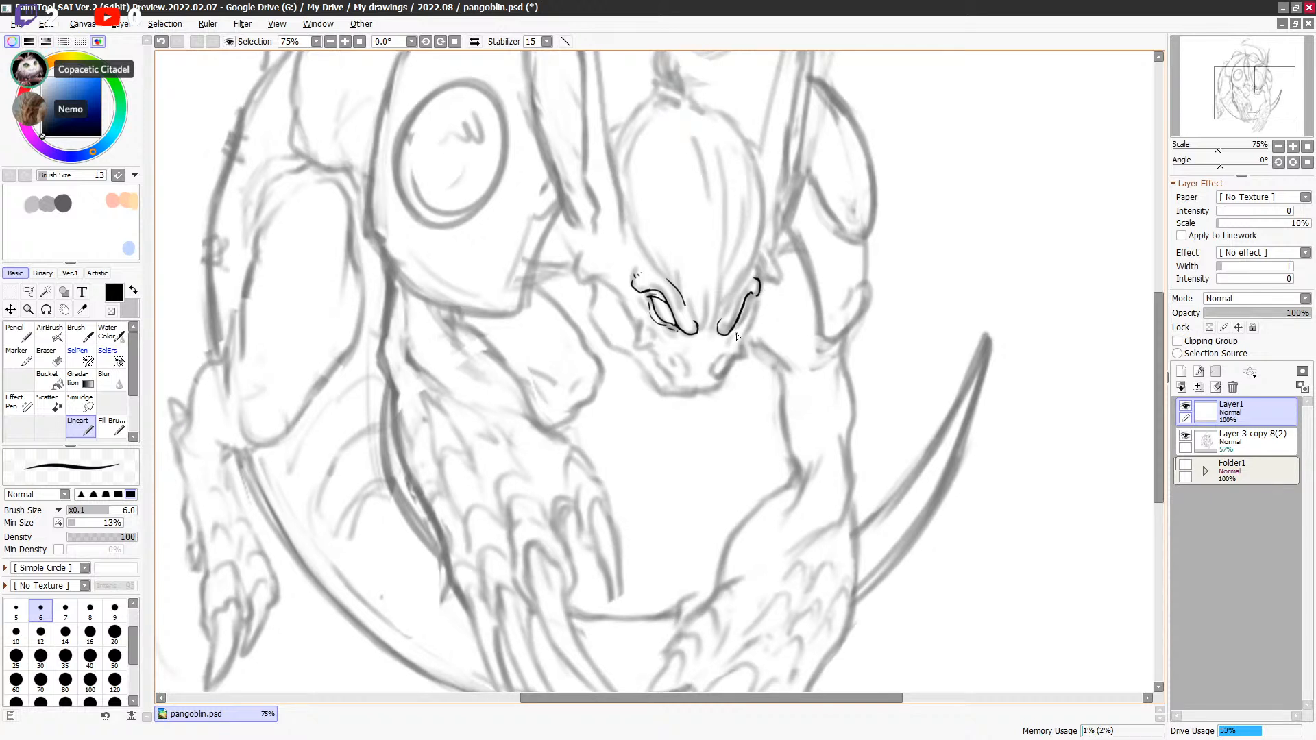
key("ctrl+z")
left_click_drag(734, 330, 740, 326)
key("ctrl+z")
left_click_drag(737, 327, 751, 309)
key("ctrl+z")
key("ctrl+z")
left_click_drag(733, 331, 744, 328)
key("ctrl+z")
key("ctrl+z")
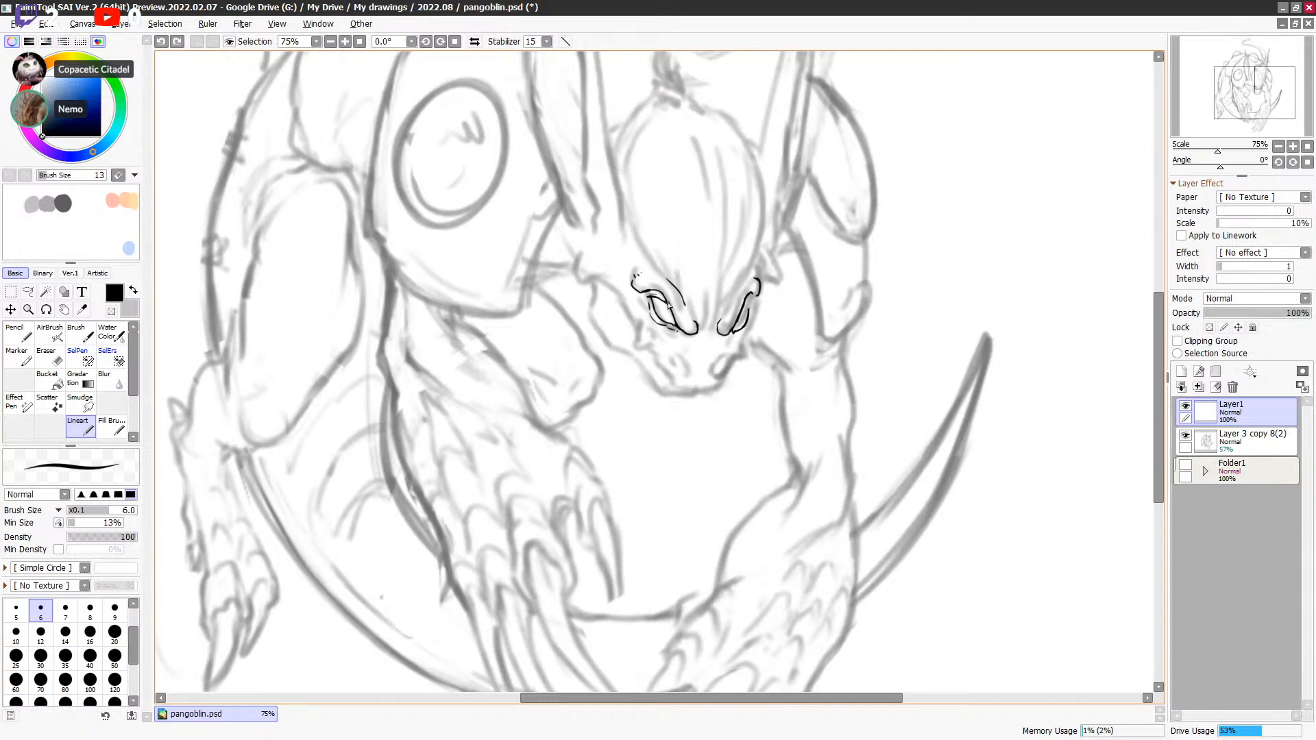
Step: Refine both eyes with lower eyelid lines, switching between drawing and transparent color to clean the edges
left_click_drag(750, 302, 749, 303)
key("c")
key("c")
left_click_drag(734, 338, 750, 327)
key("c")
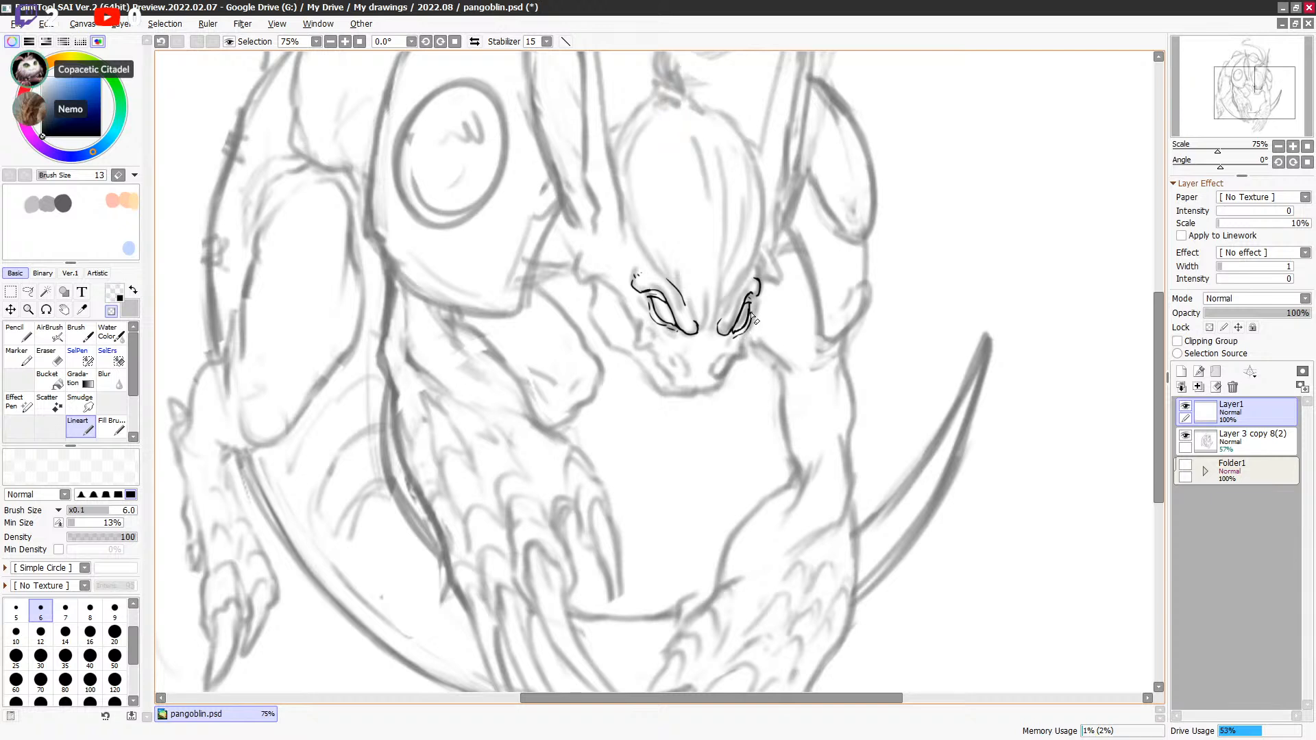
key("c")
key("c")
key("c")
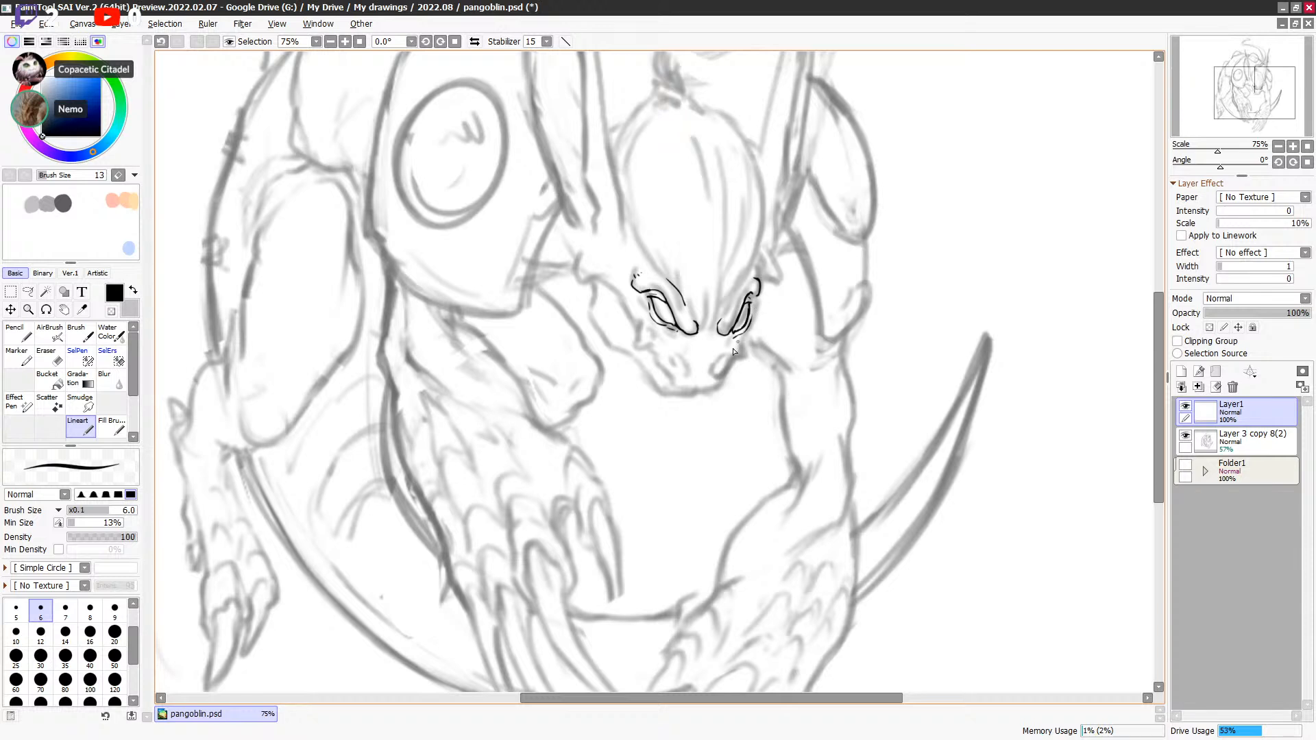
key("ctrl+z")
left_click_drag(658, 316, 675, 328)
key("x")
key("x")
Step: Ink the central and left-hand frown creases rising from between the eyes toward the forehead
left_click_drag(702, 332, 706, 278)
key("ctrl+z")
key("ctrl+y")
key("ctrl+z")
left_click_drag(706, 332, 690, 280)
key("ctrl+z")
key("ctrl+z")
left_click_drag(707, 330, 691, 281)
Step: Ink the right-hand frown crease and two long contour lines on the upper part of the head
left_click_drag(715, 326, 729, 263)
key("ctrl+z")
left_click_drag(717, 325, 728, 286)
key("minus")
key("minus")
key("ctrl+z")
left_click_drag(717, 331, 725, 268)
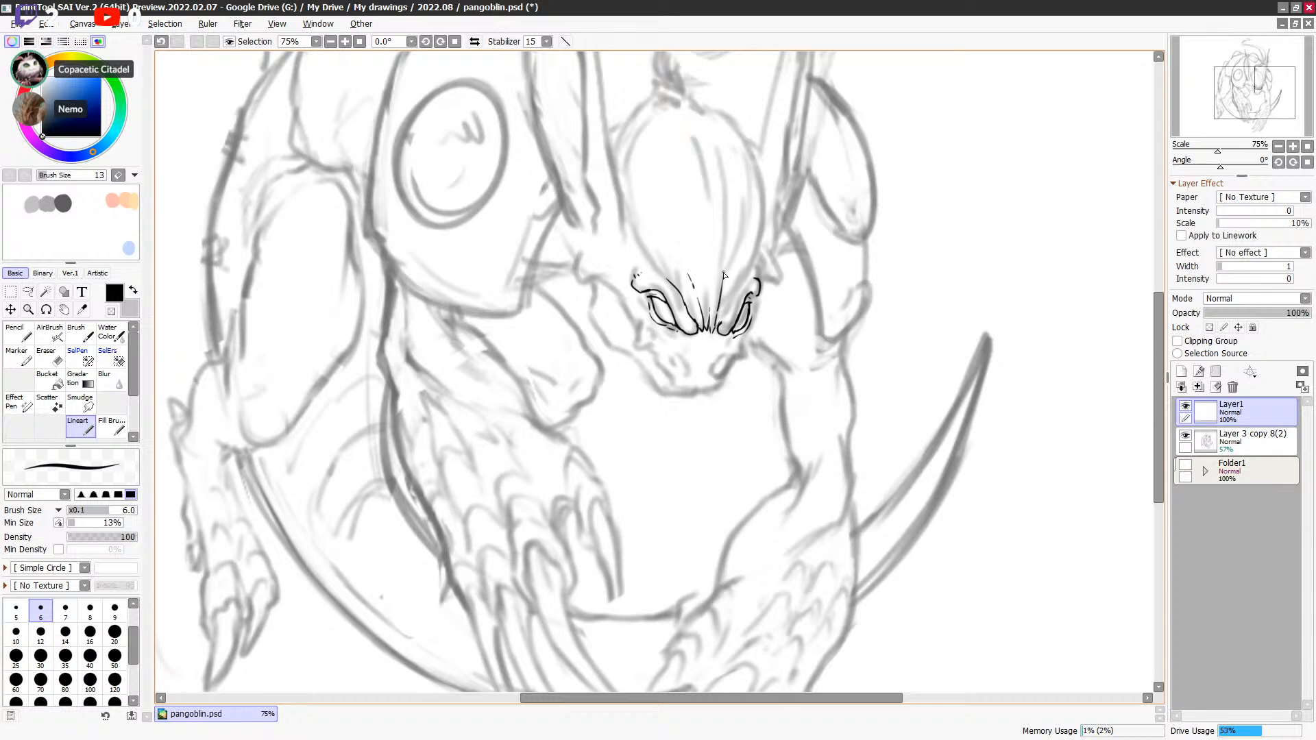
left_click_drag(721, 159, 726, 241)
left_click_drag(700, 155, 708, 185)
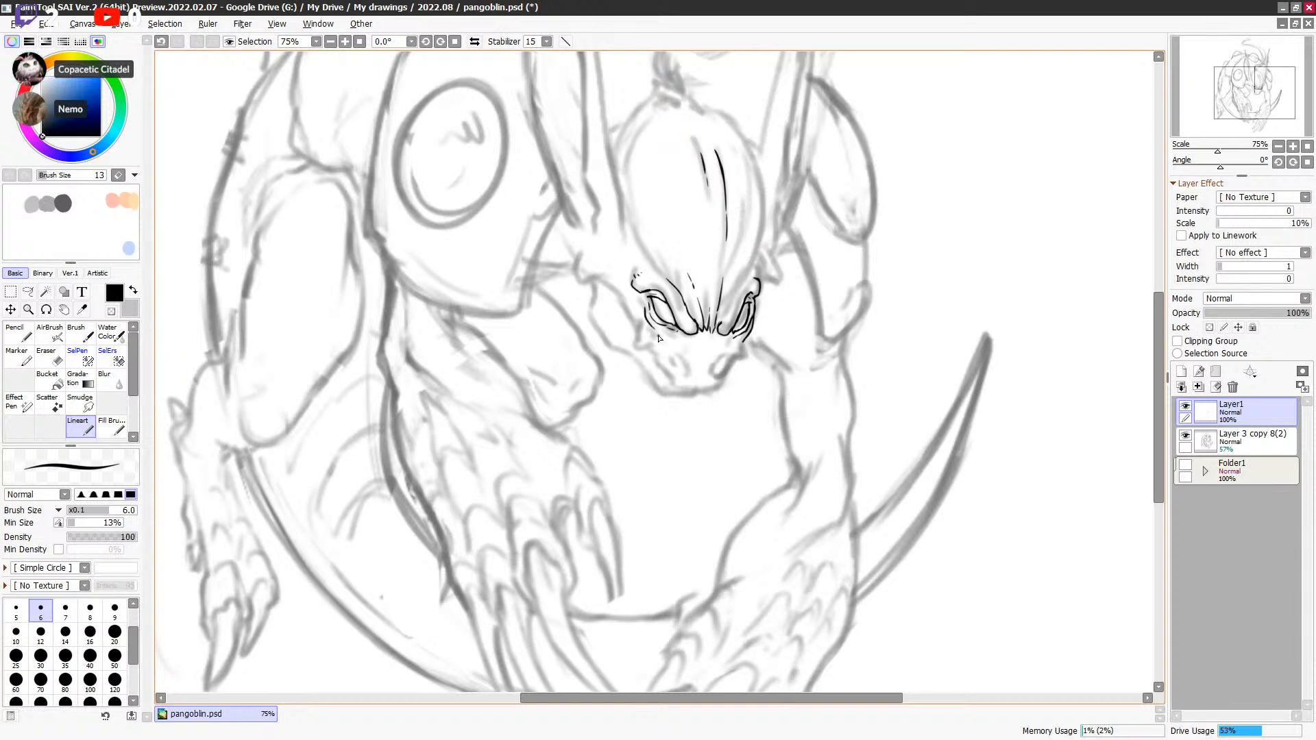
Step: Ink the fold under the left-hand eye, the pointed cheek below it and the left-hand nostril
key("ctrl+z")
left_click_drag(645, 309, 664, 336)
key("ctrl+z")
key("ctrl+z")
mouse_move(646, 314)
left_mouse_down()
mouse_move(678, 303)
mouse_move(667, 337)
left_mouse_up()
key("ctrl+z")
key("ctrl+z")
left_click_drag(663, 338, 668, 338)
mouse_move(641, 329)
left_mouse_down()
mouse_move(636, 349)
mouse_move(653, 344)
left_mouse_up()
left_click_drag(670, 359, 689, 376)
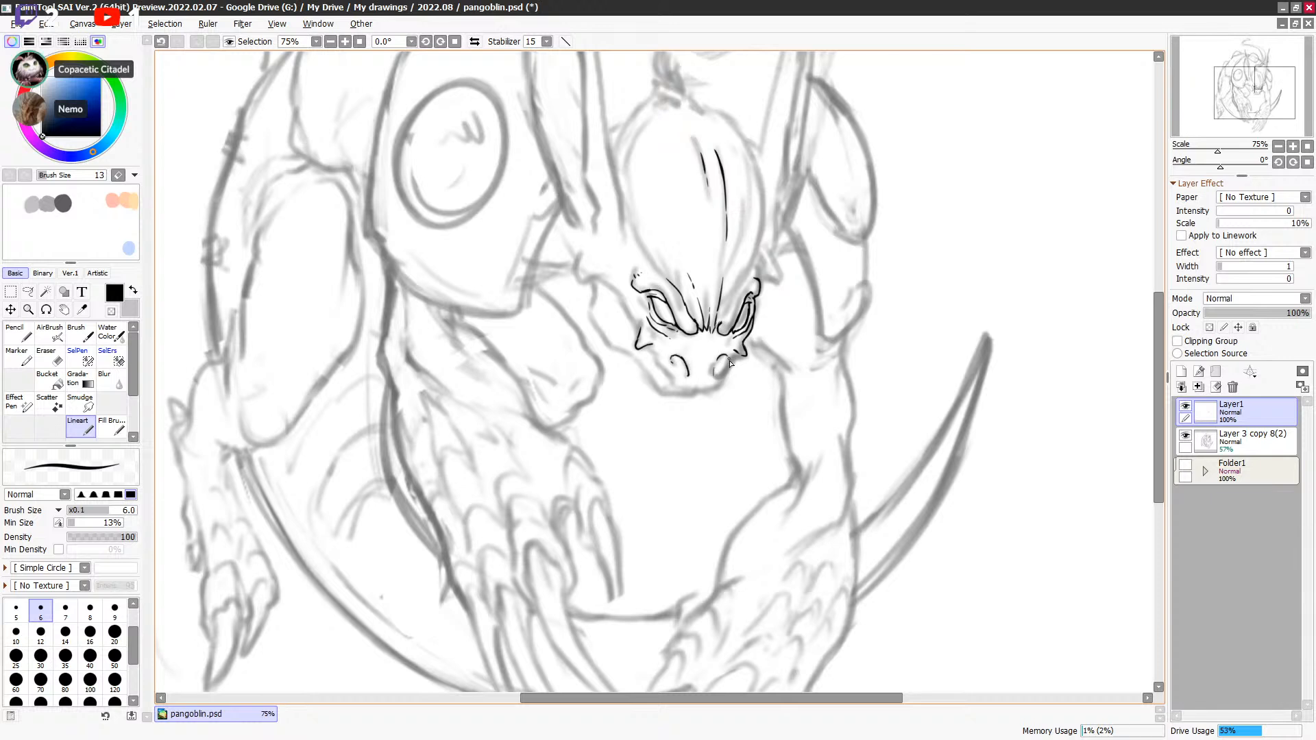
Step: Rework the right-hand nostril strokes, undoing them, and mark small dashes across the nose bridge
left_click_drag(720, 376, 732, 355)
key("ctrl+z")
left_click(709, 340)
mouse_move(671, 360)
left_mouse_down()
mouse_move(681, 370)
mouse_move(724, 355)
mouse_move(724, 372)
left_mouse_up()
key("ctrl+z")
Step: Open a new floating view of pangoblin.psd, move it aside, and return to the main 75% view
left_click(318, 25)
mouse_move(282, 25)
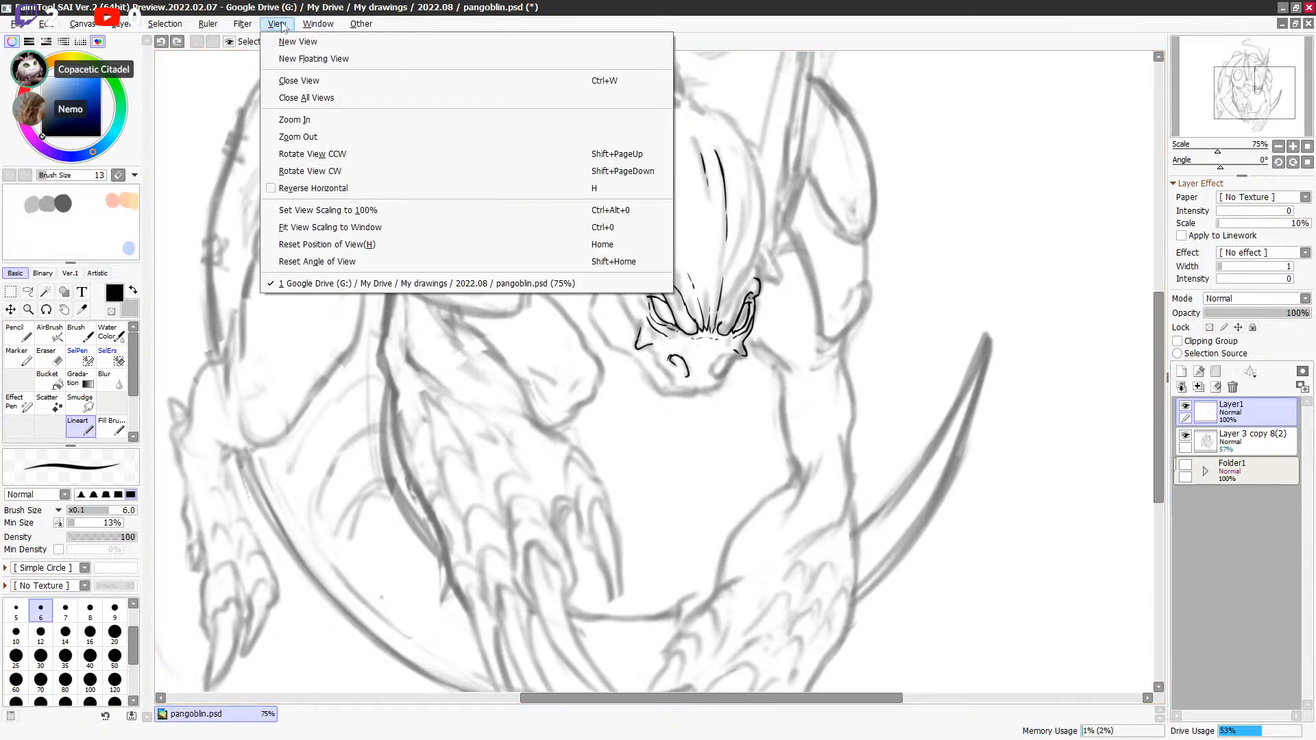
left_click(337, 60)
left_click_drag(380, 29, 1315, 27)
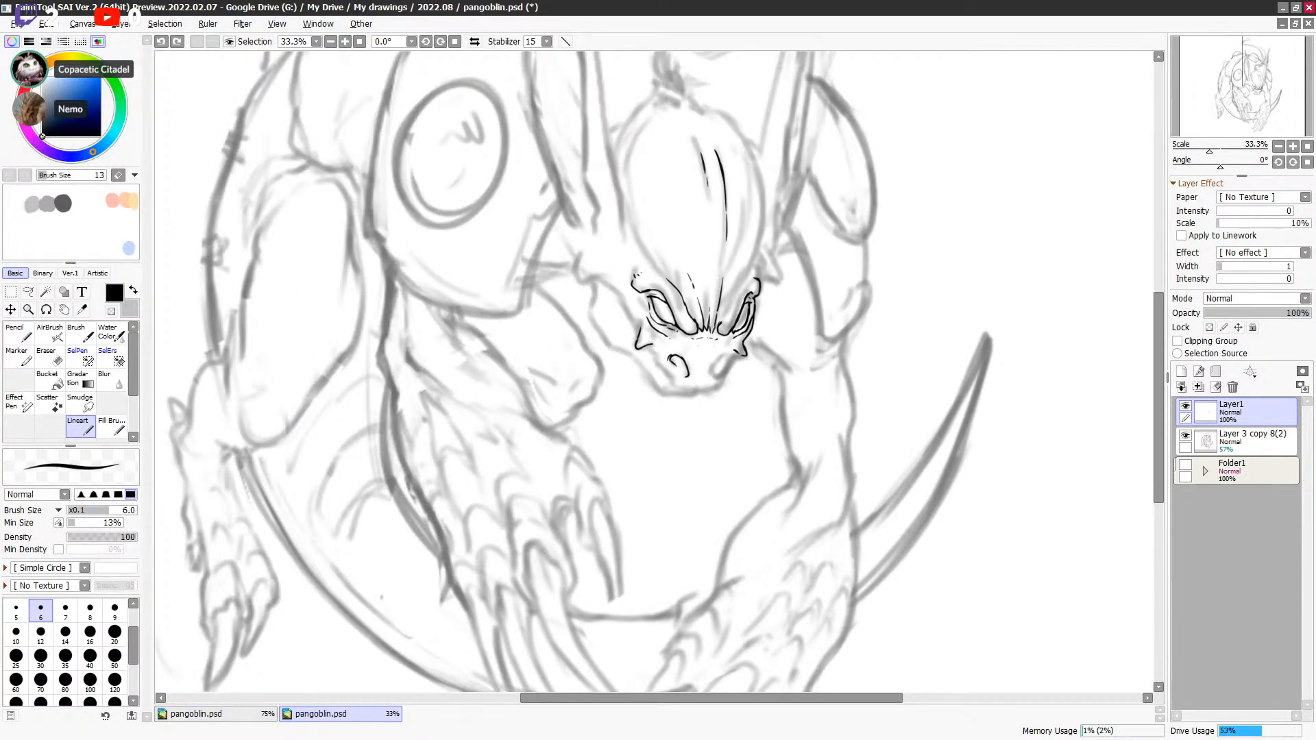
left_click(651, 271)
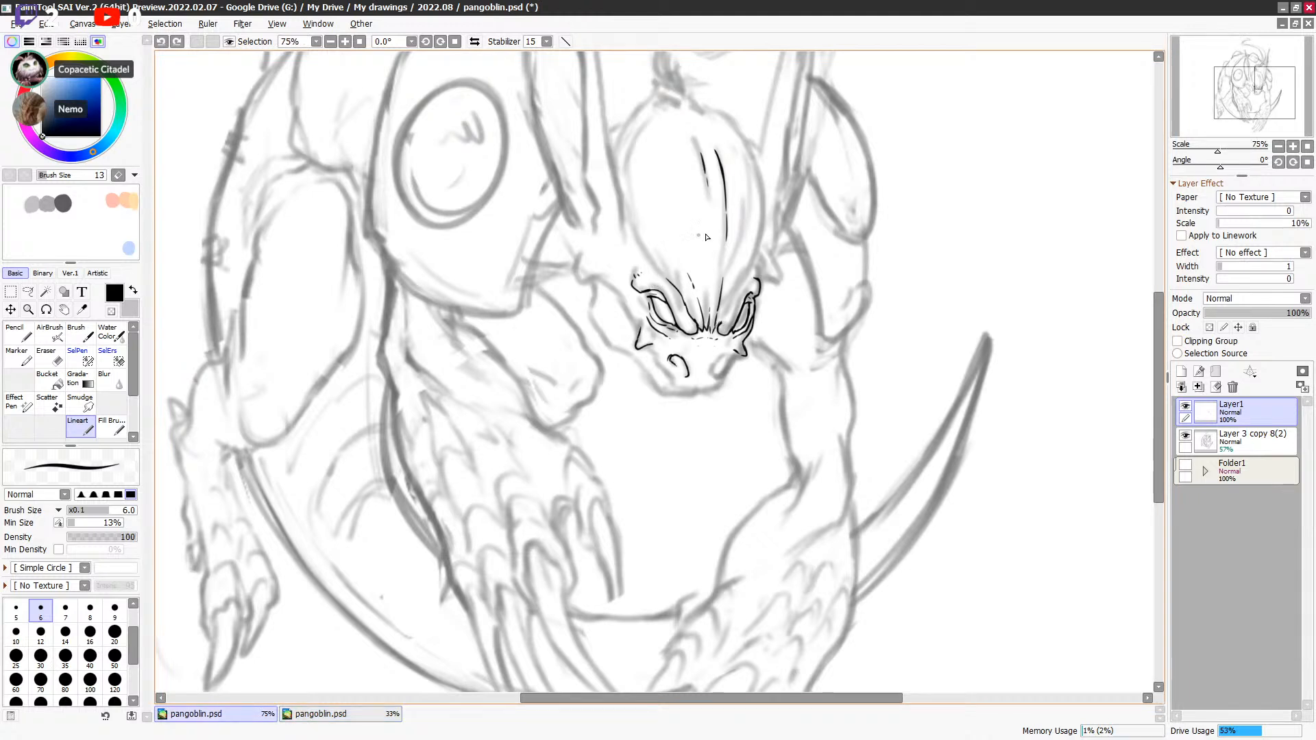
Step: Ink the left-hand outline of the head from the brow up to the base of the topknot
left_click_drag(656, 270, 678, 287)
key("ctrl+z")
key("ctrl+y")
left_click_drag(641, 250, 629, 197)
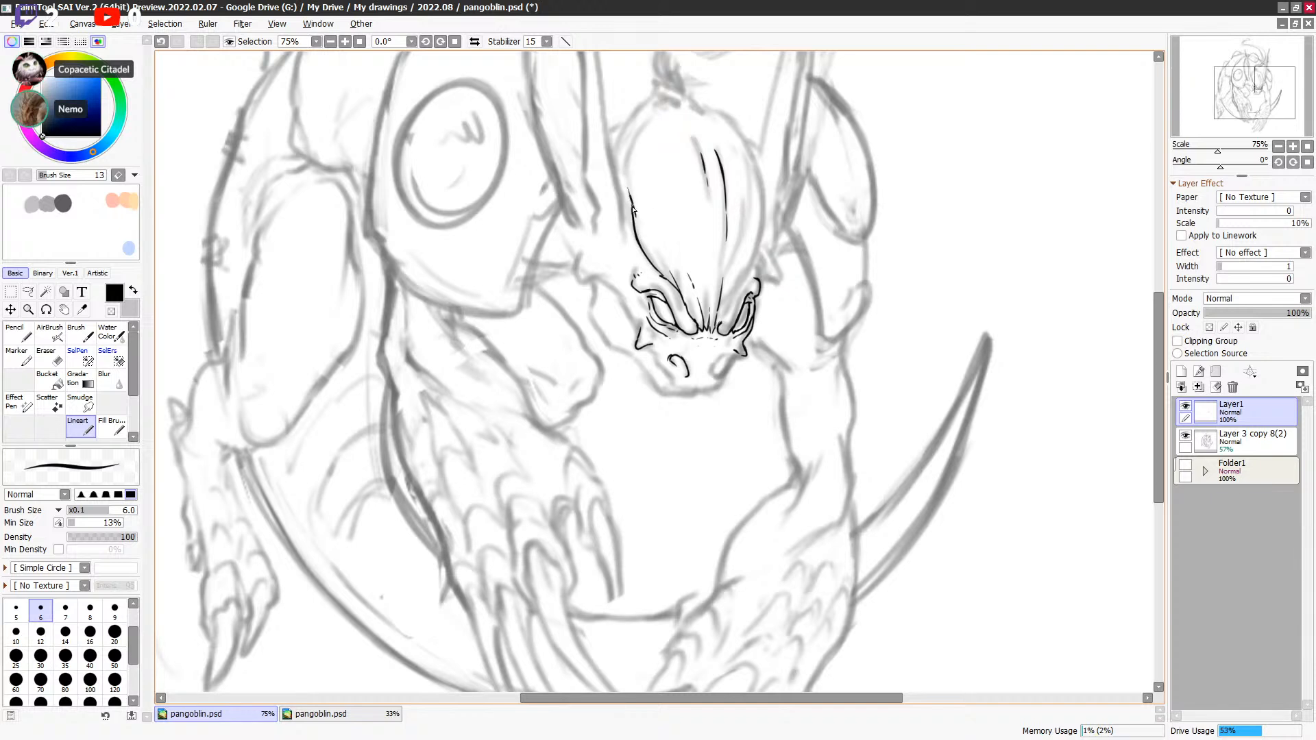
mouse_move(634, 209)
left_mouse_down()
mouse_move(628, 154)
mouse_move(623, 168)
mouse_move(650, 118)
mouse_move(632, 152)
mouse_move(657, 105)
left_mouse_up()
Step: Clean up the left-hand head outline by alternating between transparent and black color along the line
key("minus")
key("minus")
key("minus")
key("minus")
key("minus")
key("minus")
key("minus")
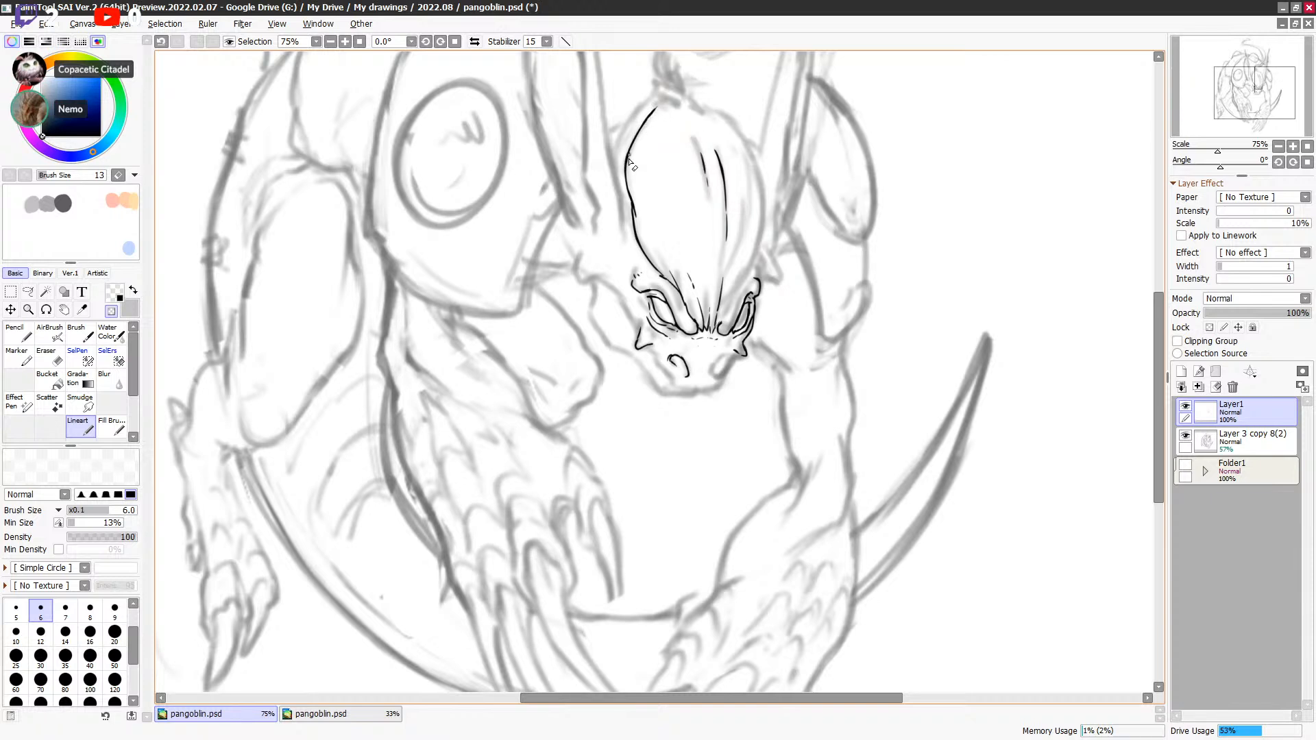
key("minus")
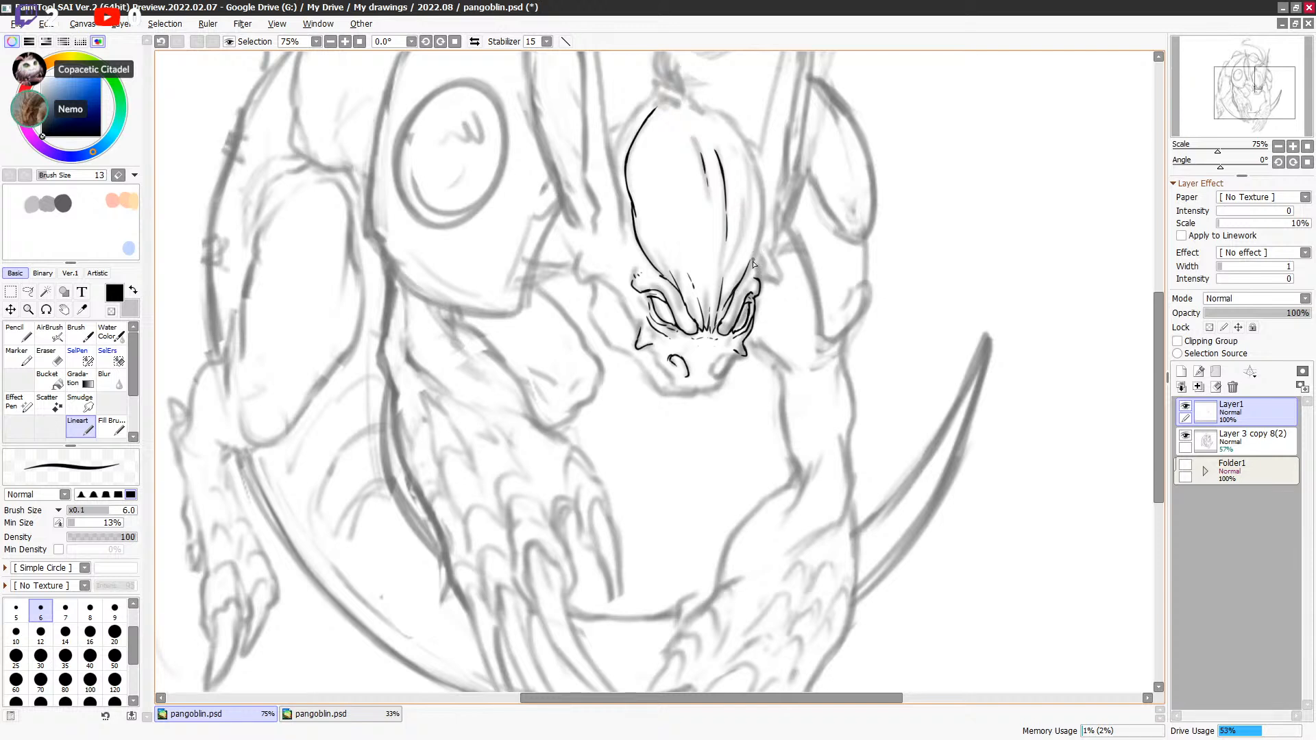
Step: Ink the right-hand side of the head from the brow crease up along the skull
left_click_drag(746, 272, 761, 229)
key("ctrl+z")
left_click_drag(724, 308, 734, 296)
left_click_drag(749, 274, 763, 221)
left_click_drag(756, 167, 761, 232)
key("e")
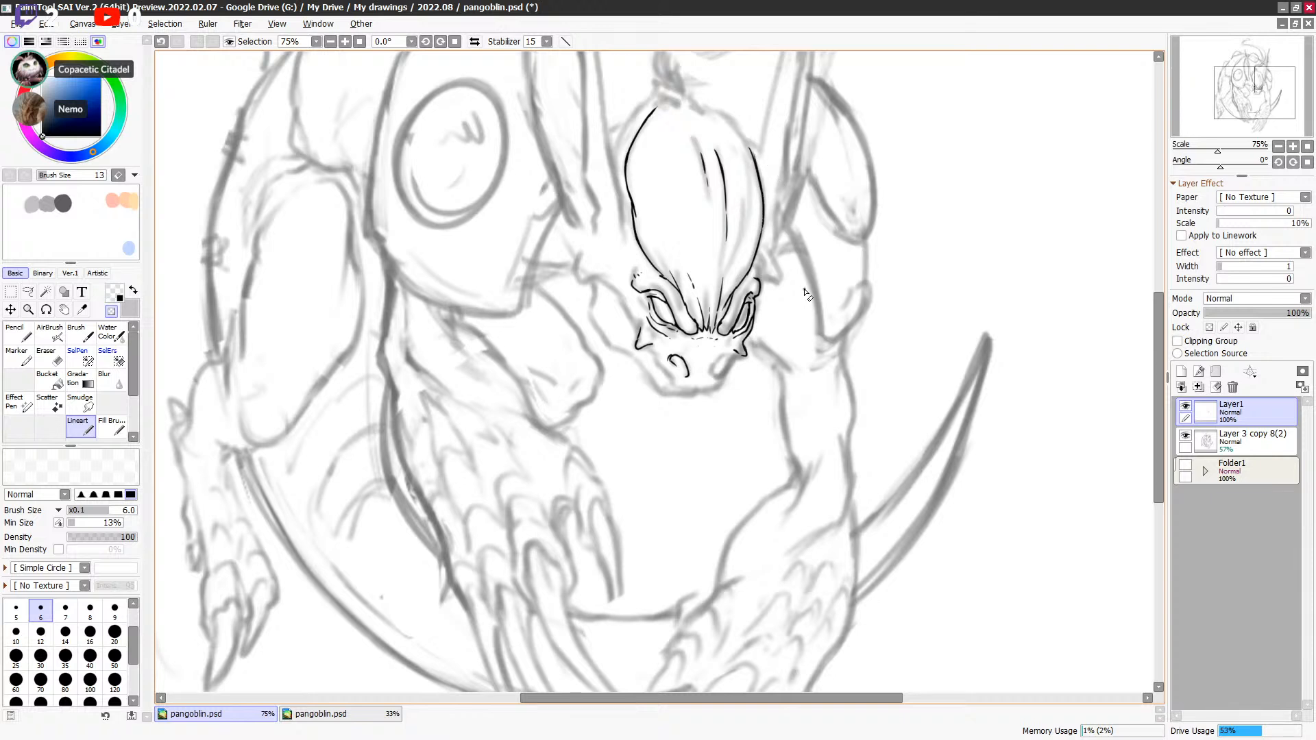
key("e")
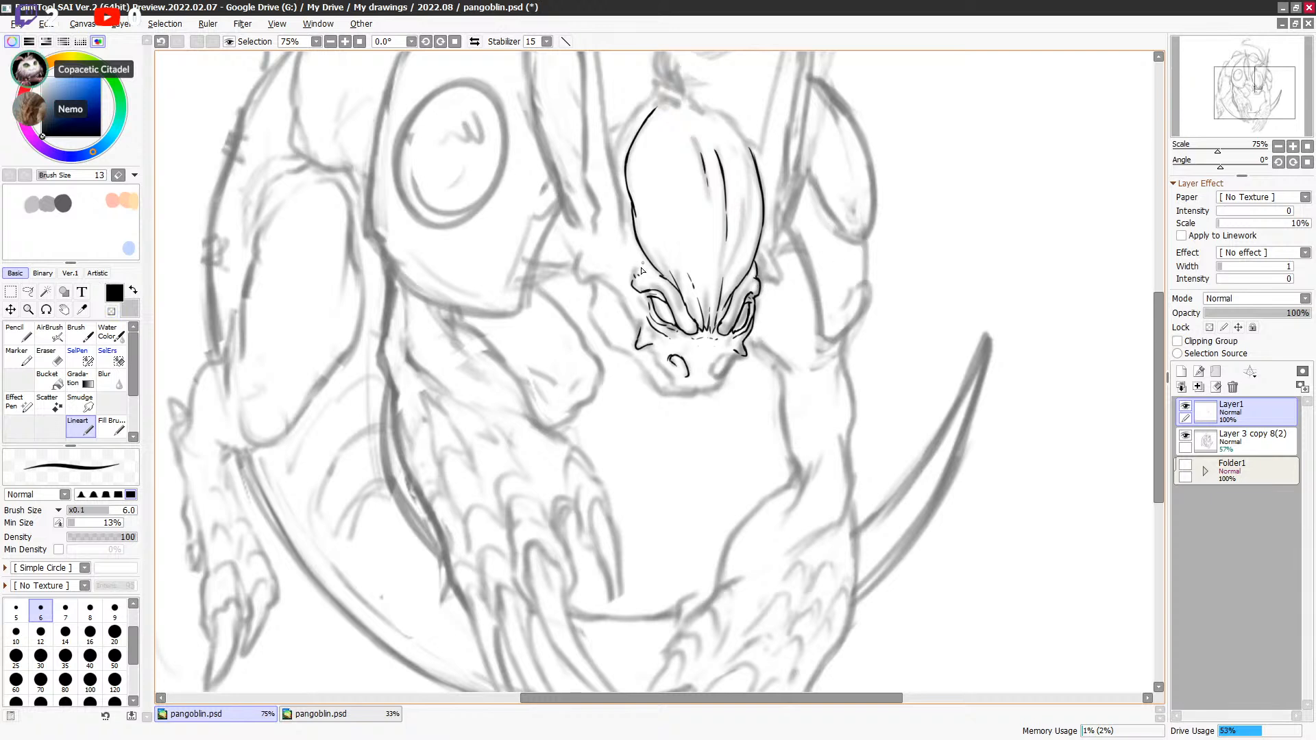
Step: Refine the outer tip of the left-hand brow ridge, erasing and redrawing its small bumps
left_click_drag(634, 278, 637, 283)
key("e")
left_click_drag(635, 277, 647, 282)
key("ctrl+z")
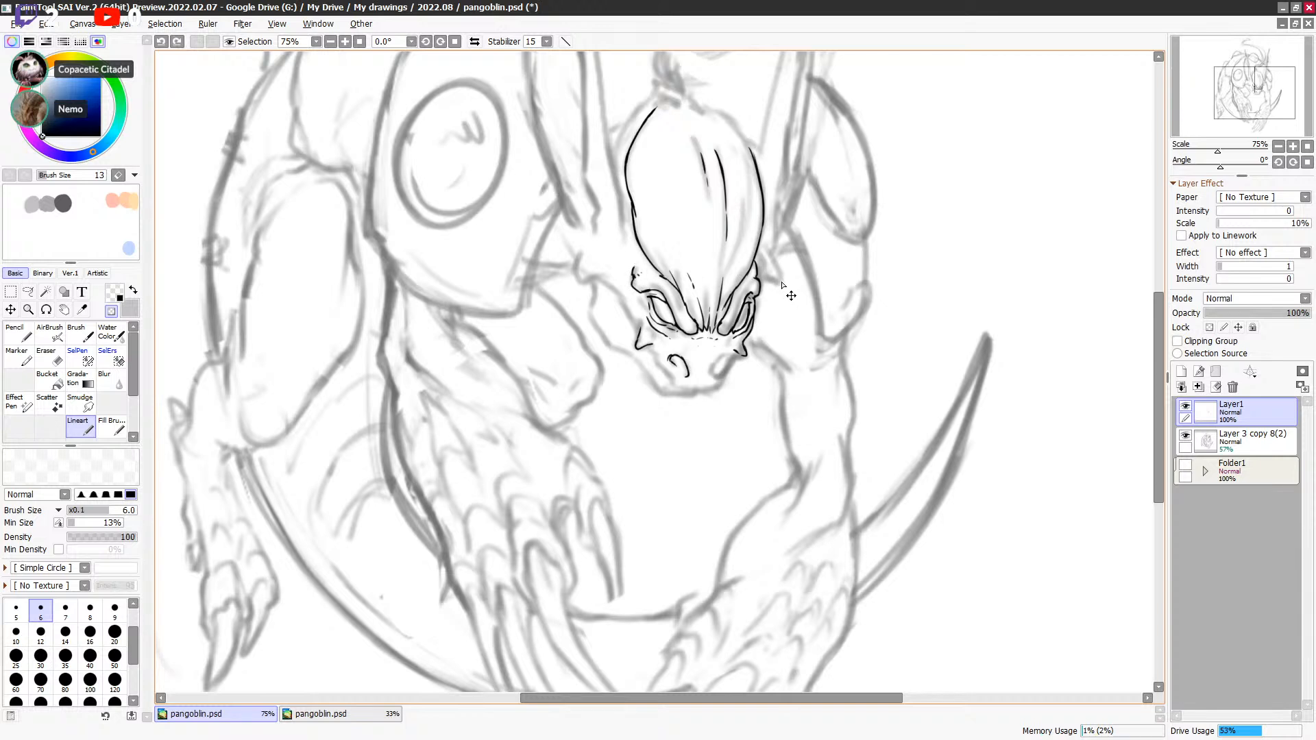
key("e")
key("e")
key("e")
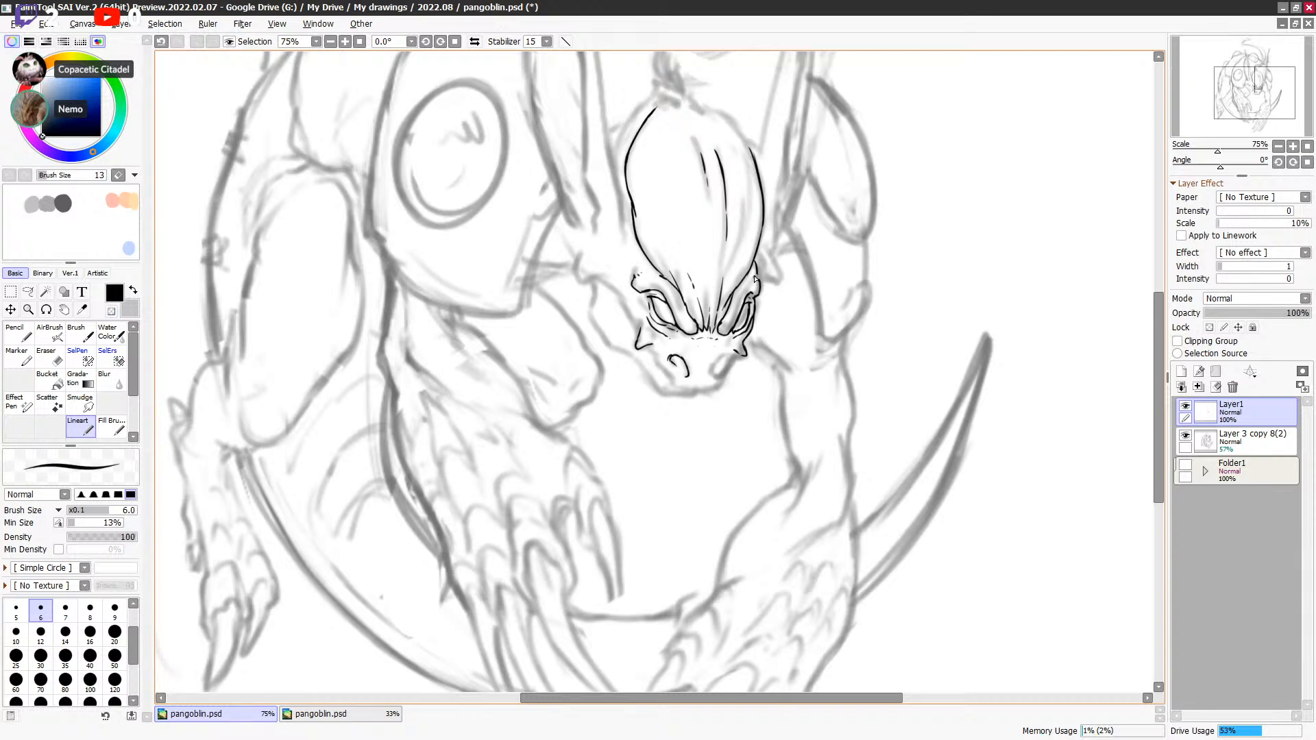
Step: Refine the outer edge of the right-hand brow ridge where it meets the head outline
key("e")
key("e")
key("ctrl+z")
key("e")
key("ctrl+y")
key("e")
Step: Ink the right-hand cheek point and the side of the snout down to the nostril, trimming stray ends
left_click_drag(652, 348, 743, 350)
key("ctrl+z")
key("e")
key("e")
key("e")
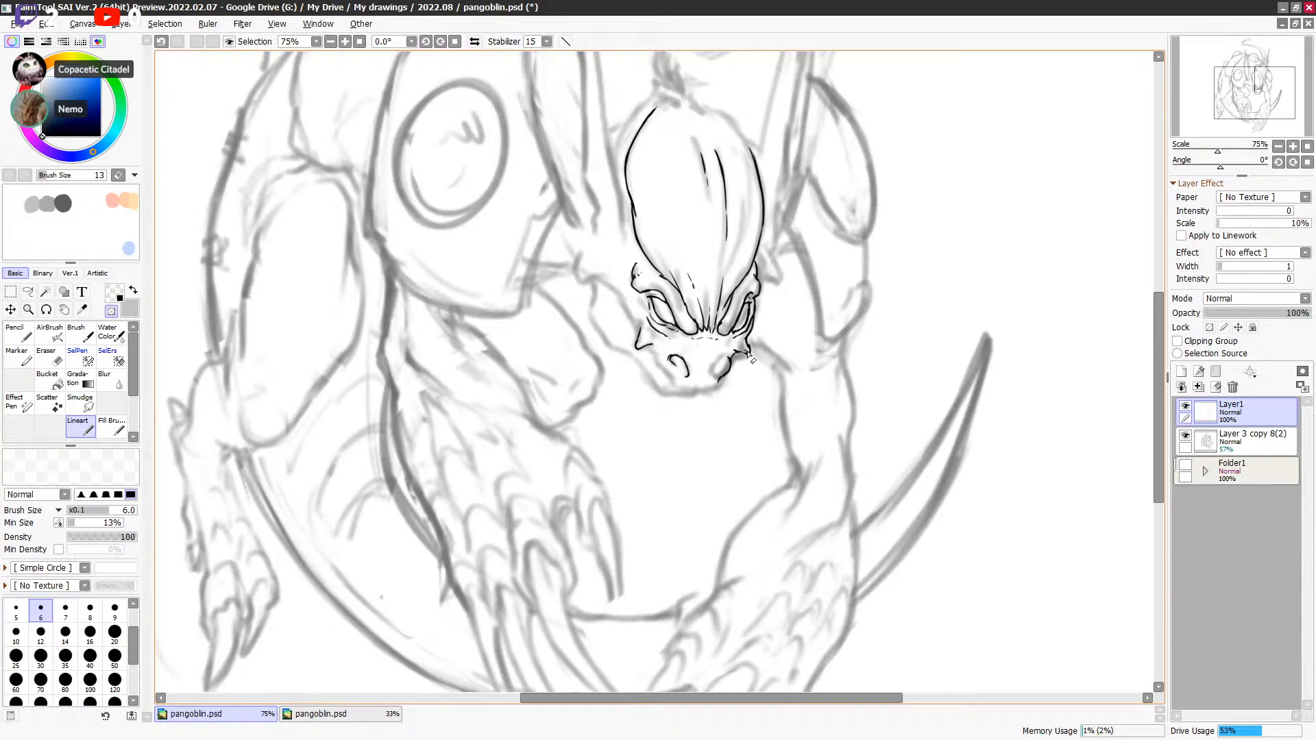
key("e")
key("e")
key("e")
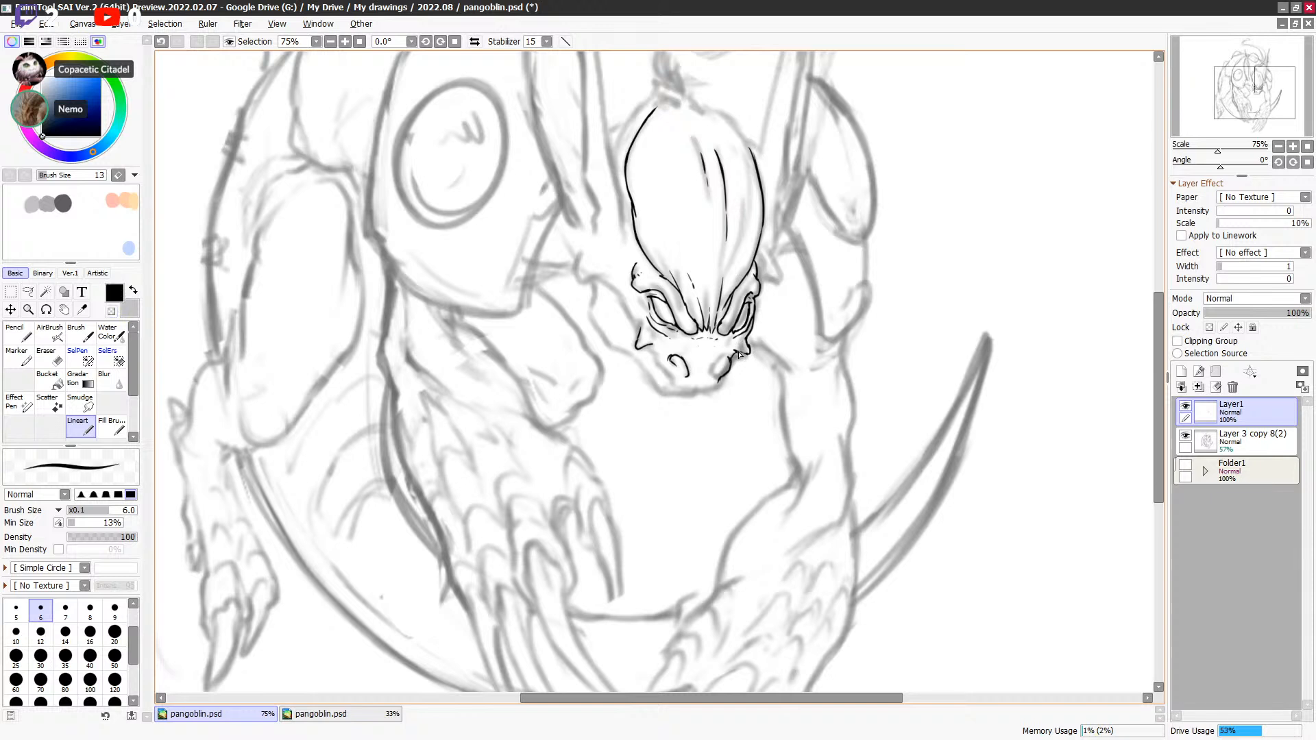
Step: Touch up the right-hand nostril and snout edge by alternately erasing and redrawing the lines
key("e")
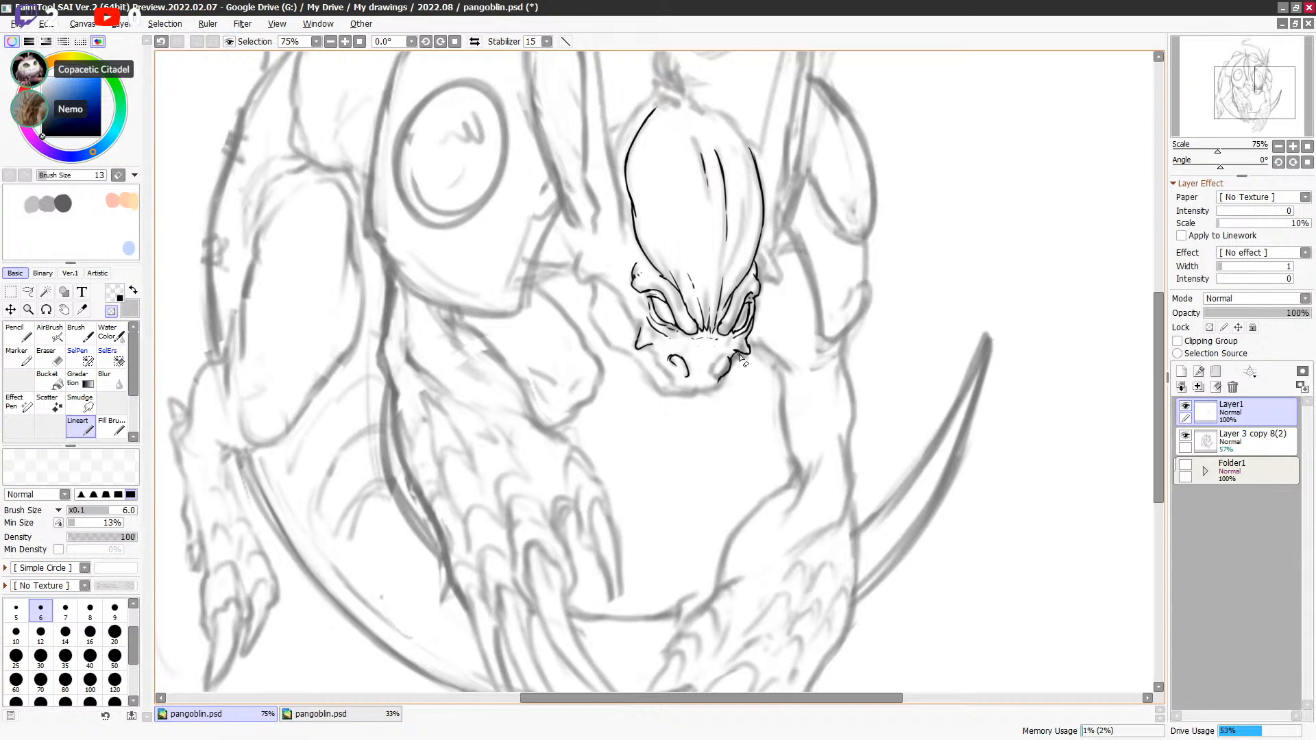
key("e")
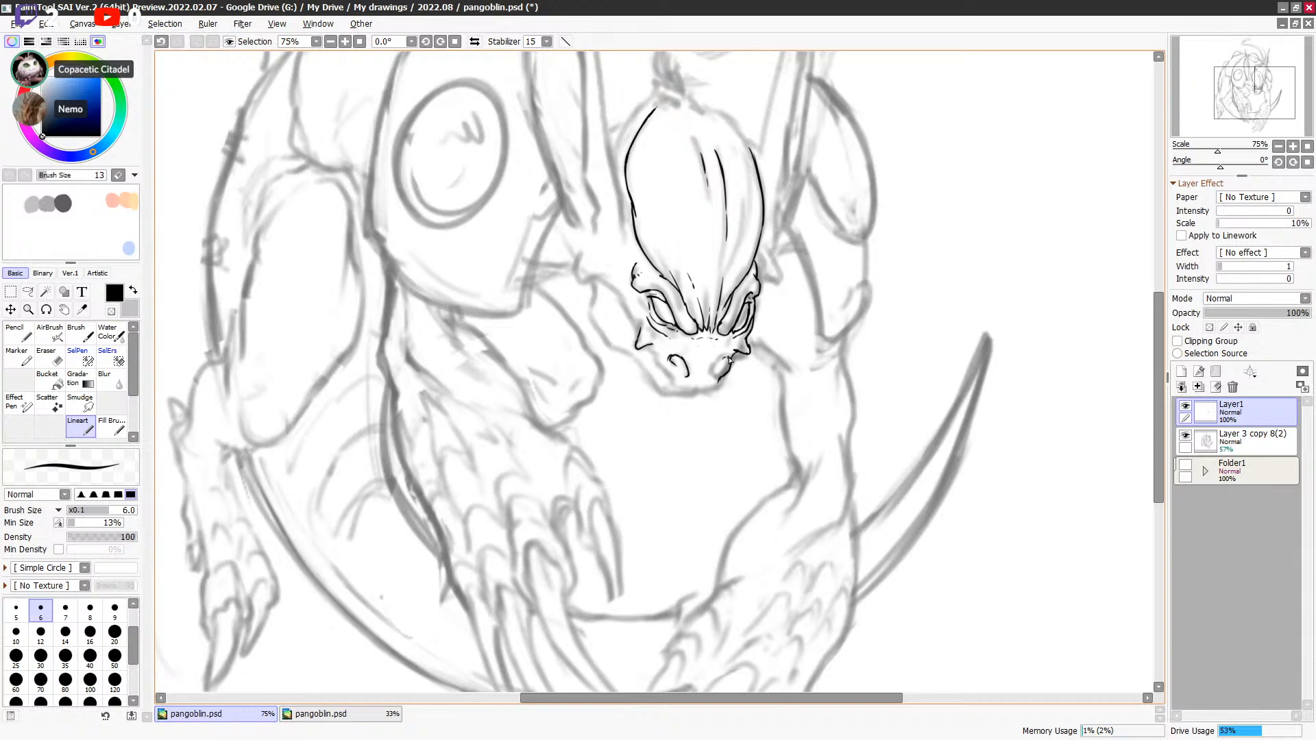
key("e")
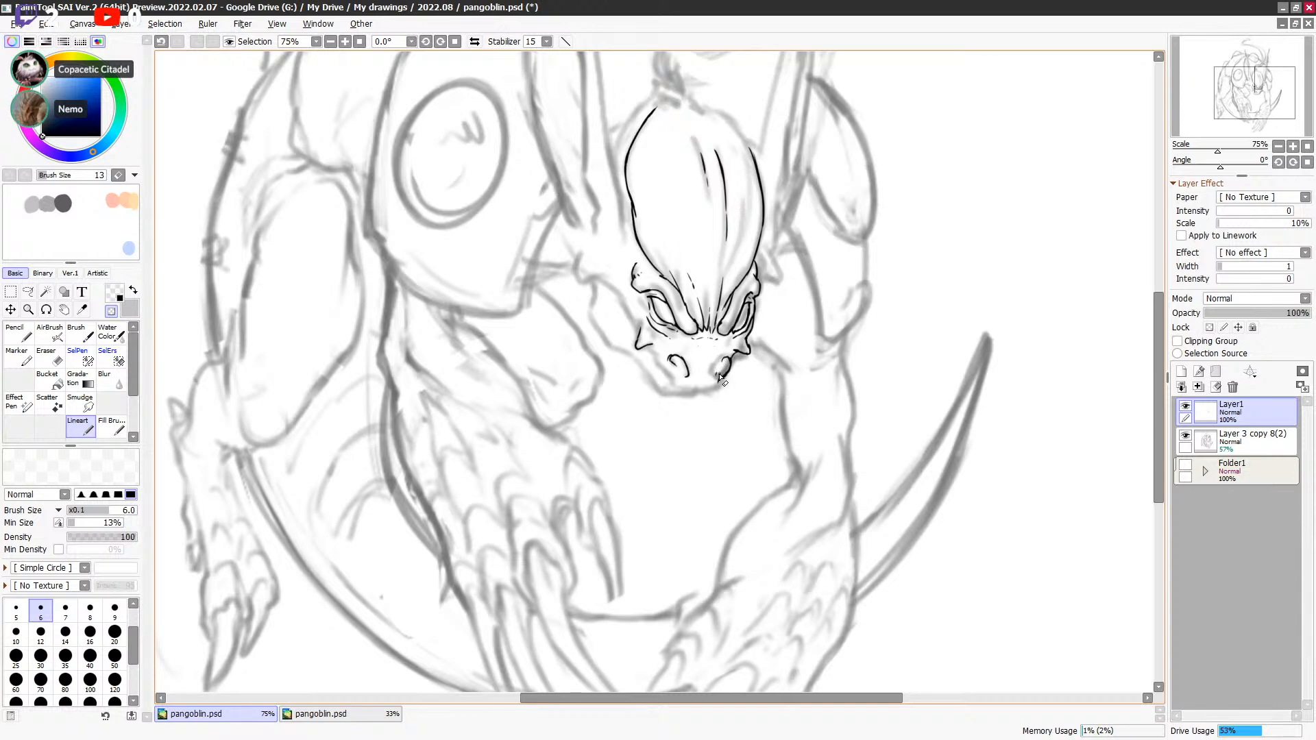
key("e")
key("e")
key("e")
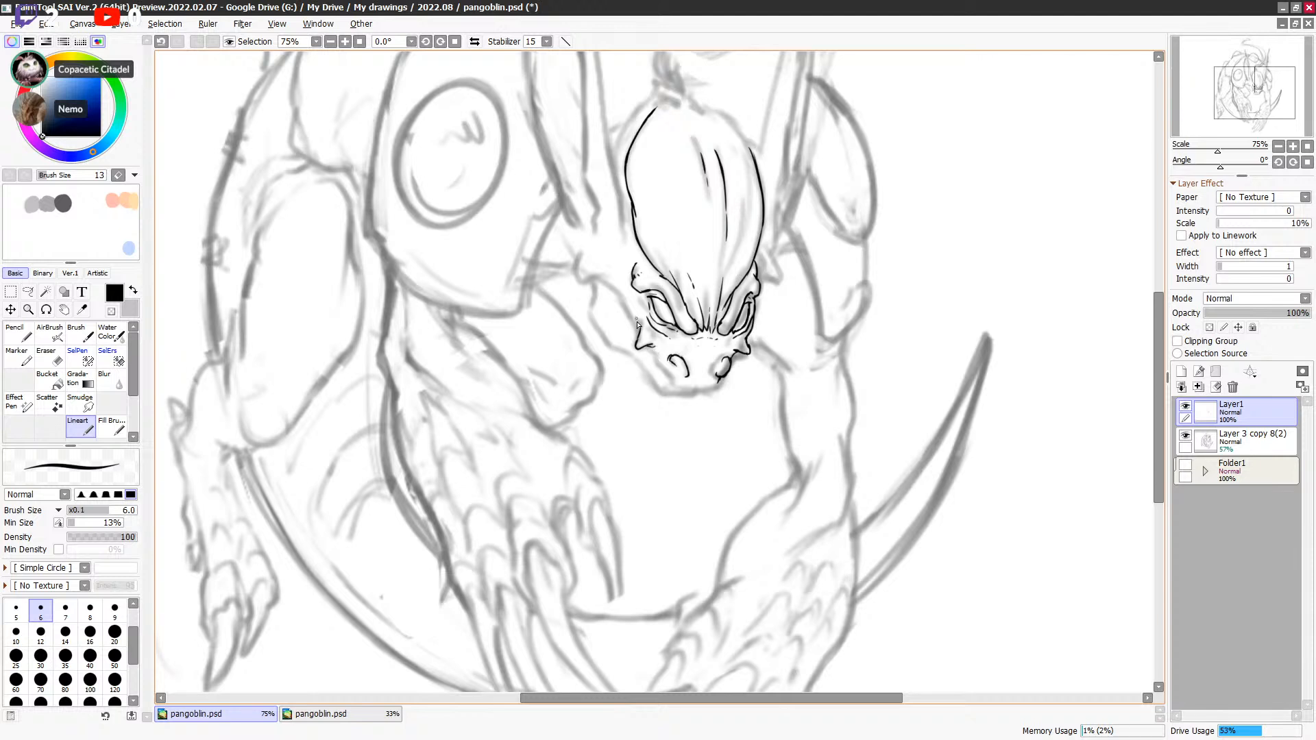
Step: Redraw the pointed left-hand cheek with an upward stroke and clean up its edge
key("ctrl+z")
left_click_drag(636, 341, 643, 325)
key("e")
key("e")
key("ctrl+z")
left_click_drag(654, 332, 658, 339)
key("ctrl+z")
Step: Ink the jaw and chin outline around the bottom of the snout and tidy the right-hand nostril
left_click_drag(650, 353, 667, 375)
mouse_move(671, 381)
left_mouse_down()
mouse_move(709, 393)
mouse_move(724, 377)
left_mouse_up()
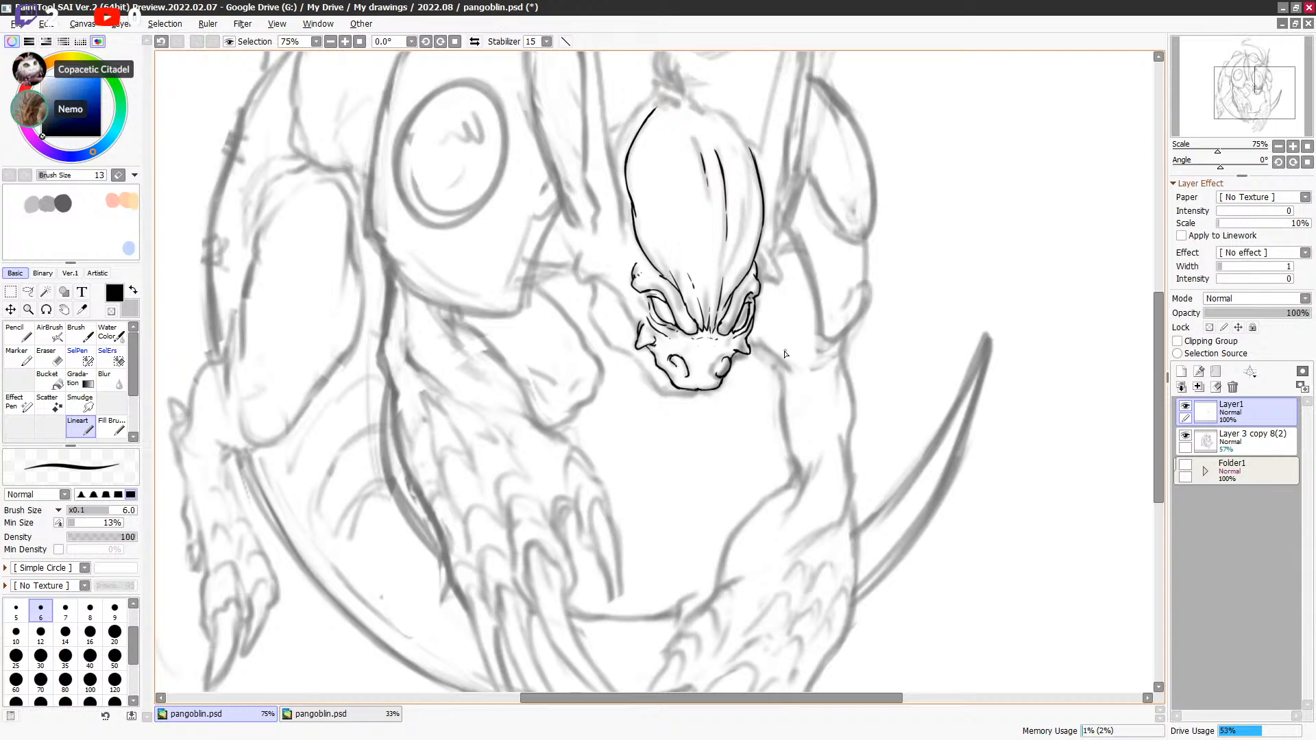
key("minus")
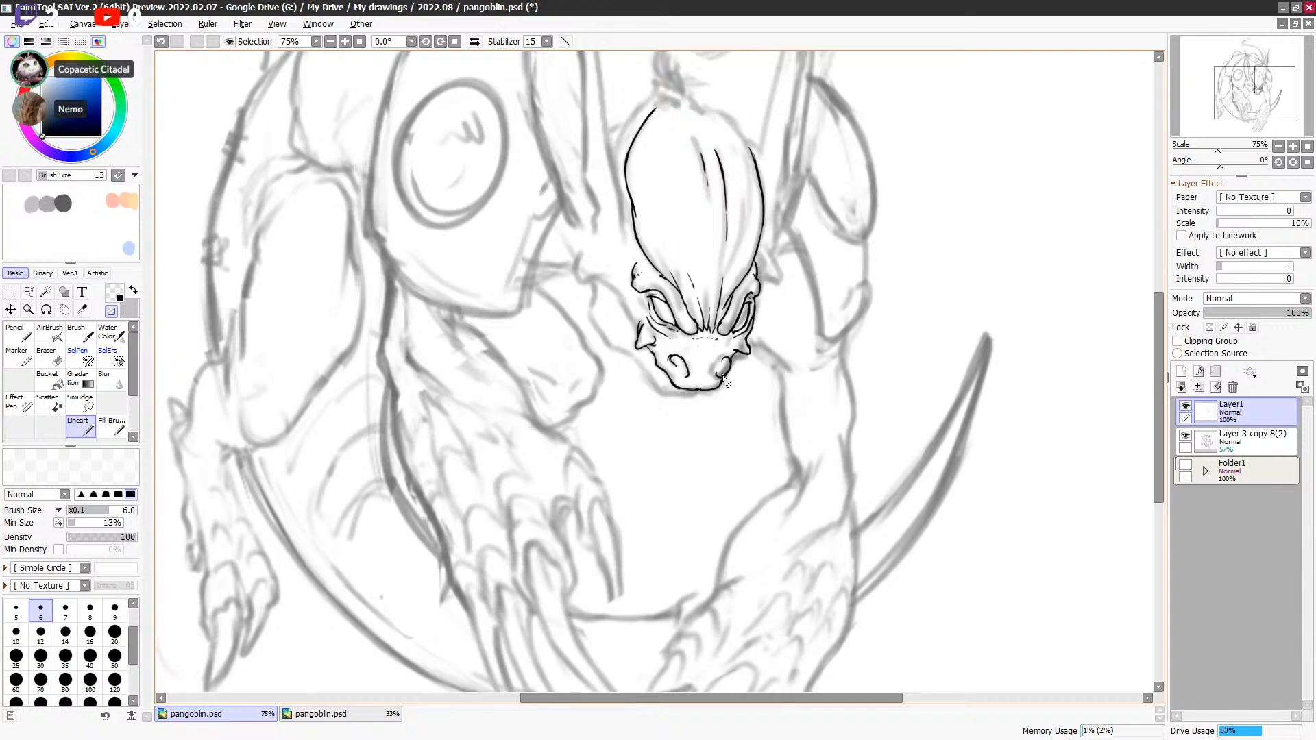
key("minus")
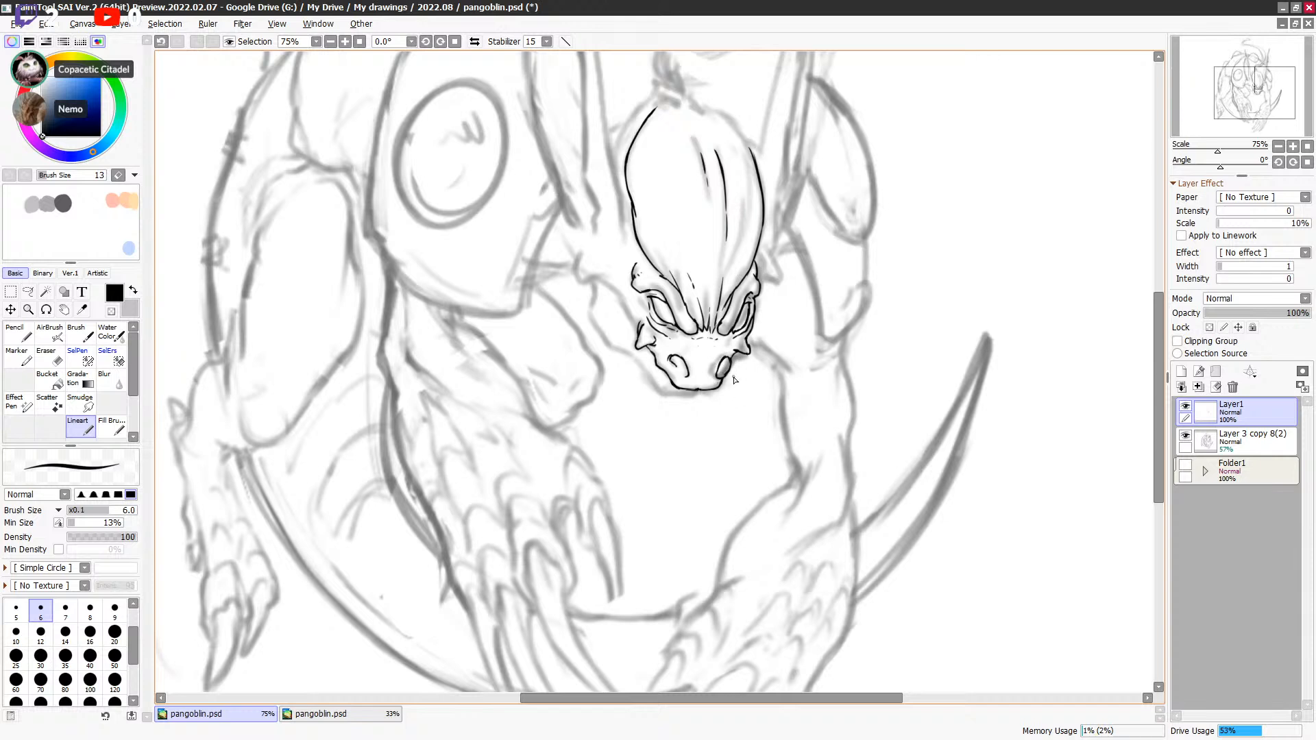
Step: Ink the curled left-hand cheek spike and its jagged line down to the eye, plus a matching spike on the right-hand side of the head
key("minus")
key("minus")
key("minus")
key("minus")
key("minus")
key("minus")
key("minus")
key("minus")
mouse_move(580, 255)
left_mouse_down()
mouse_move(578, 276)
mouse_move(606, 282)
mouse_move(637, 329)
left_mouse_up()
key("ctrl+z")
mouse_move(756, 305)
left_mouse_down()
mouse_move(777, 256)
mouse_move(777, 288)
left_mouse_up()
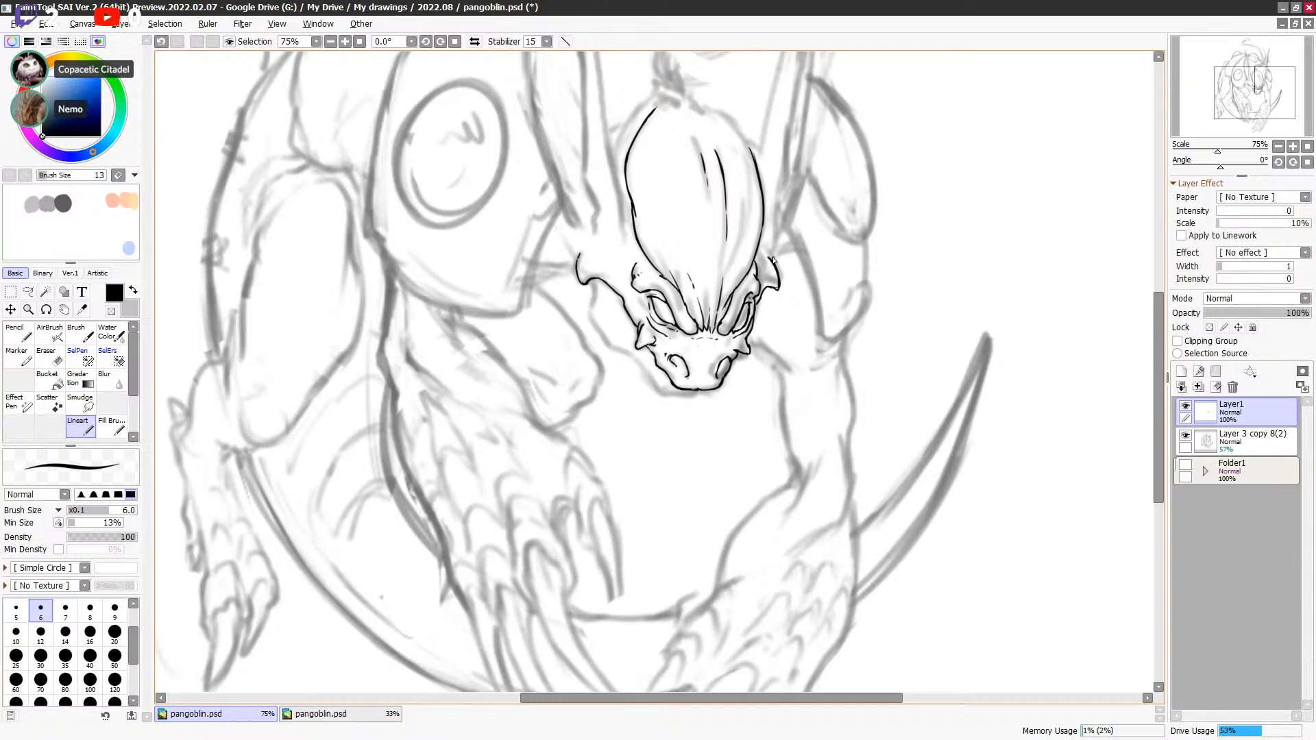
left_click_drag(860, 260, 850, 296)
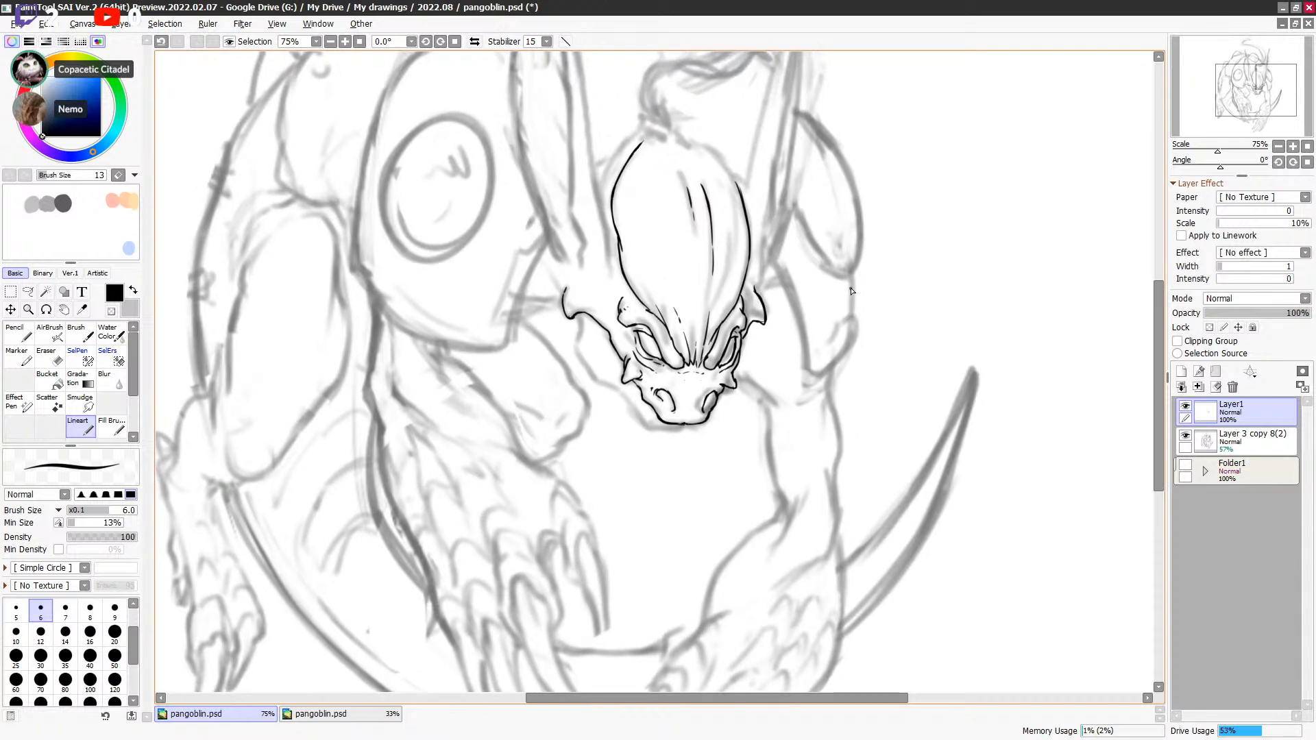
left_click_drag(564, 295, 576, 280)
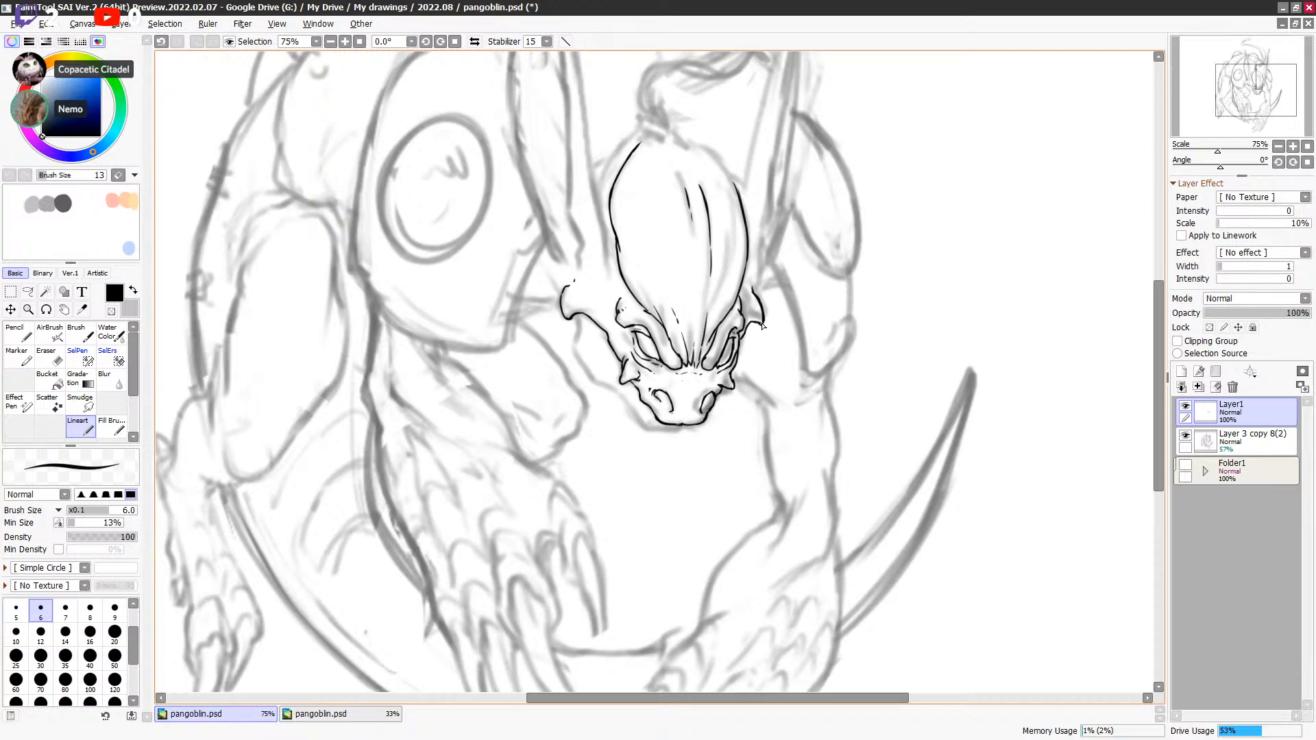
Step: Lasso and delete the inked spike on the right-hand side of the head, then clear the selection
key("e")
key("ctrl+z")
key("e")
key("l")
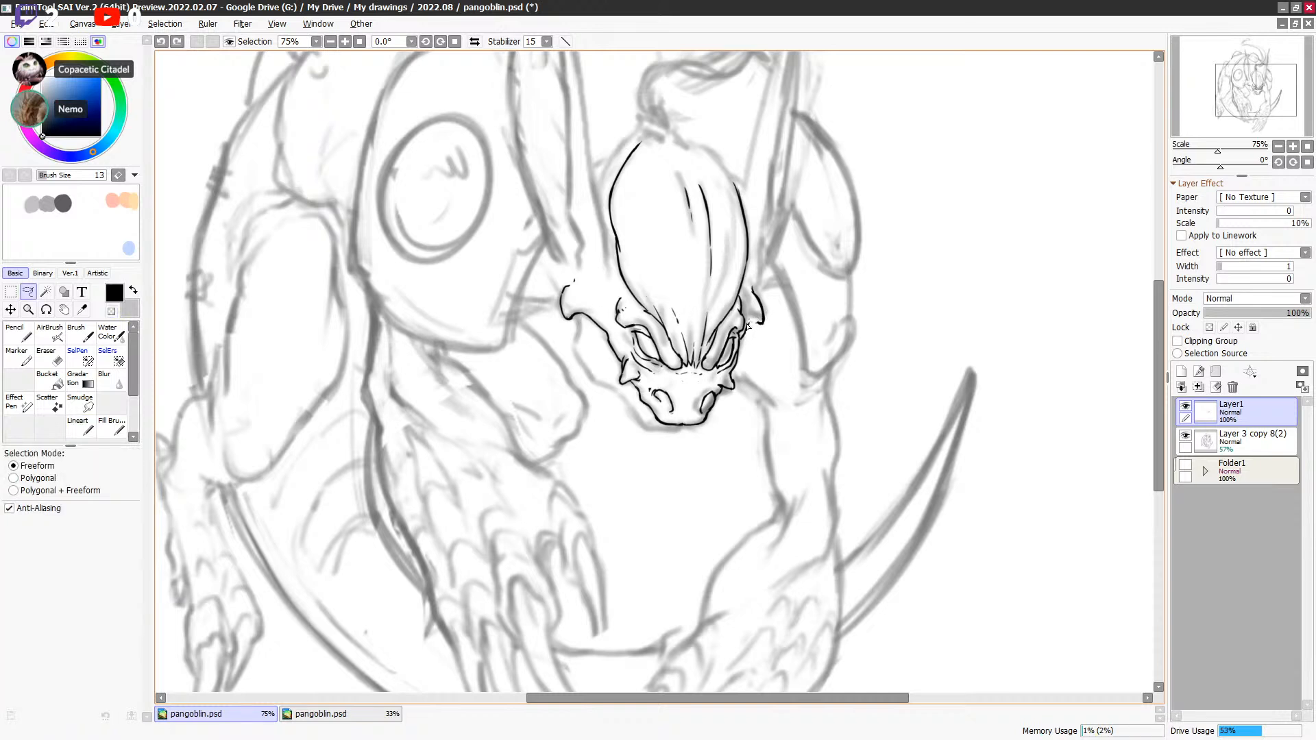
left_click_drag(769, 342, 750, 284)
key("Delete")
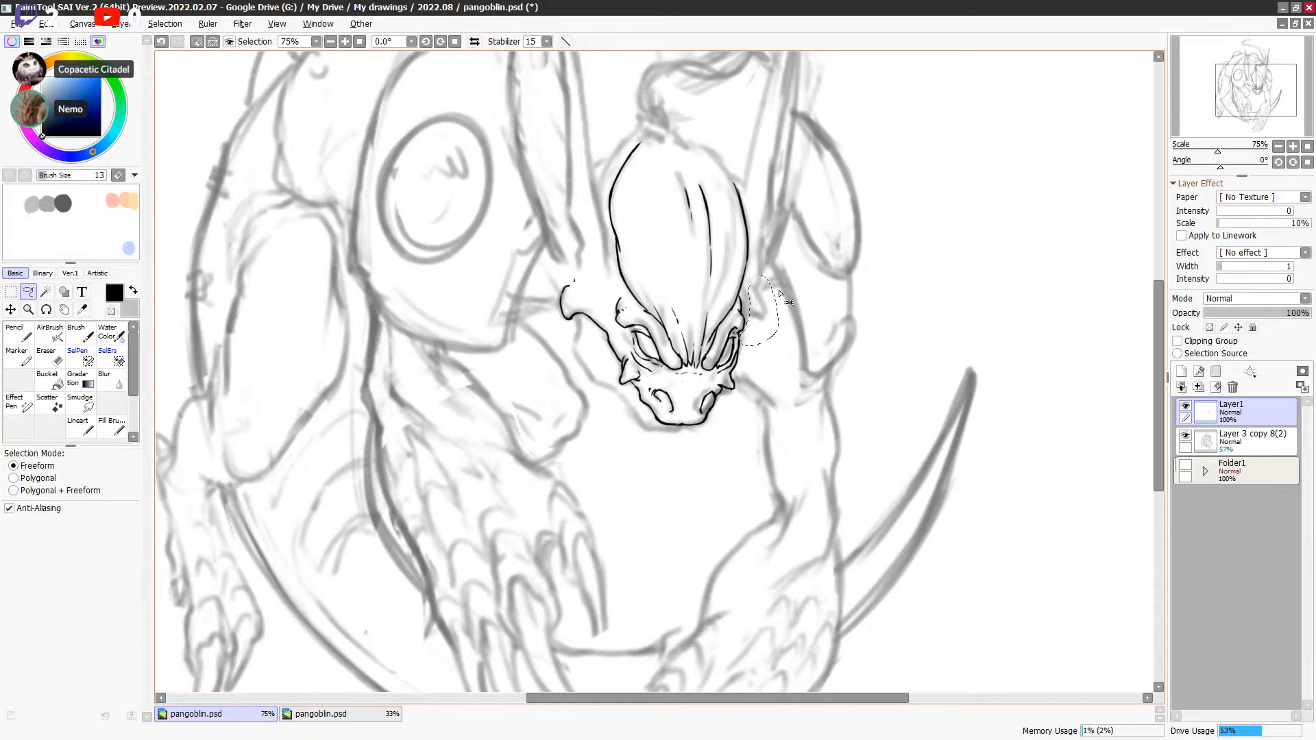
key("ctrl+d")
Step: Redraw the right-hand cheek spike with the Lineart brush, inking its lower edge and its curved outer edge
key("b")
left_click_drag(593, 318, 808, 320)
key("ctrl+z")
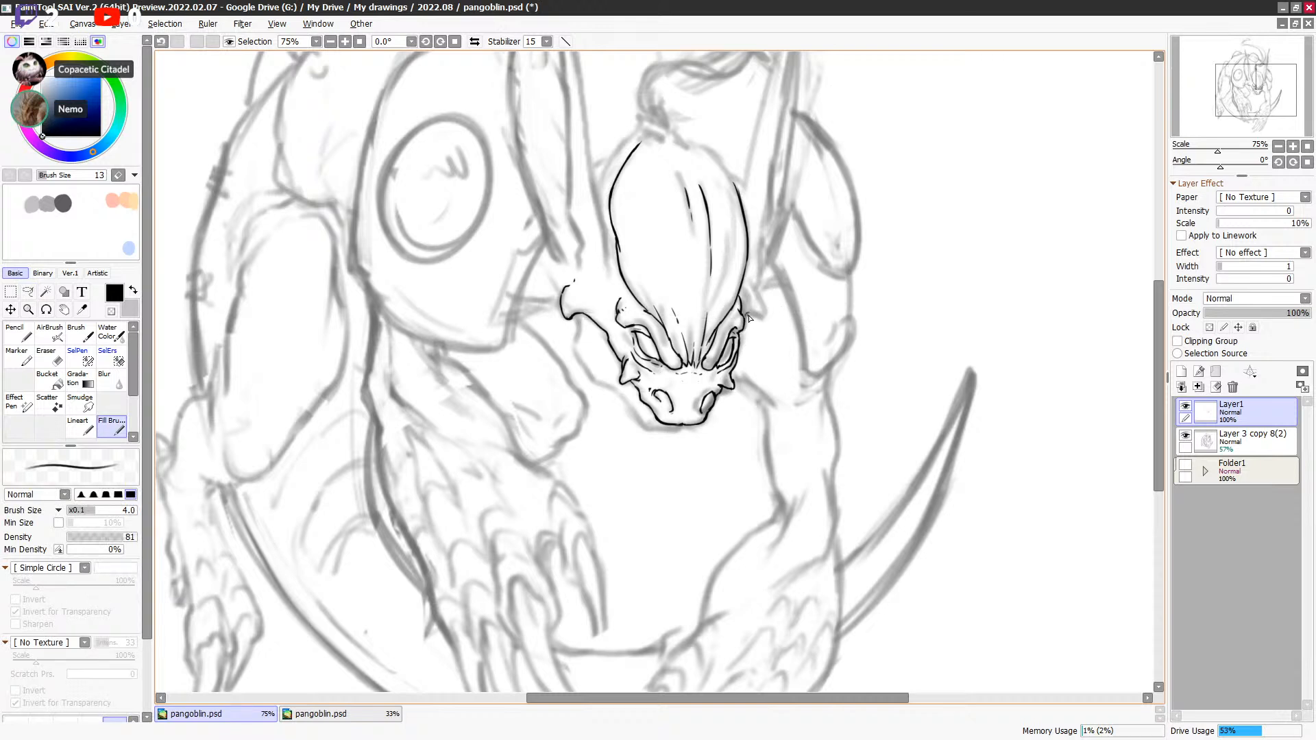
left_click(81, 426)
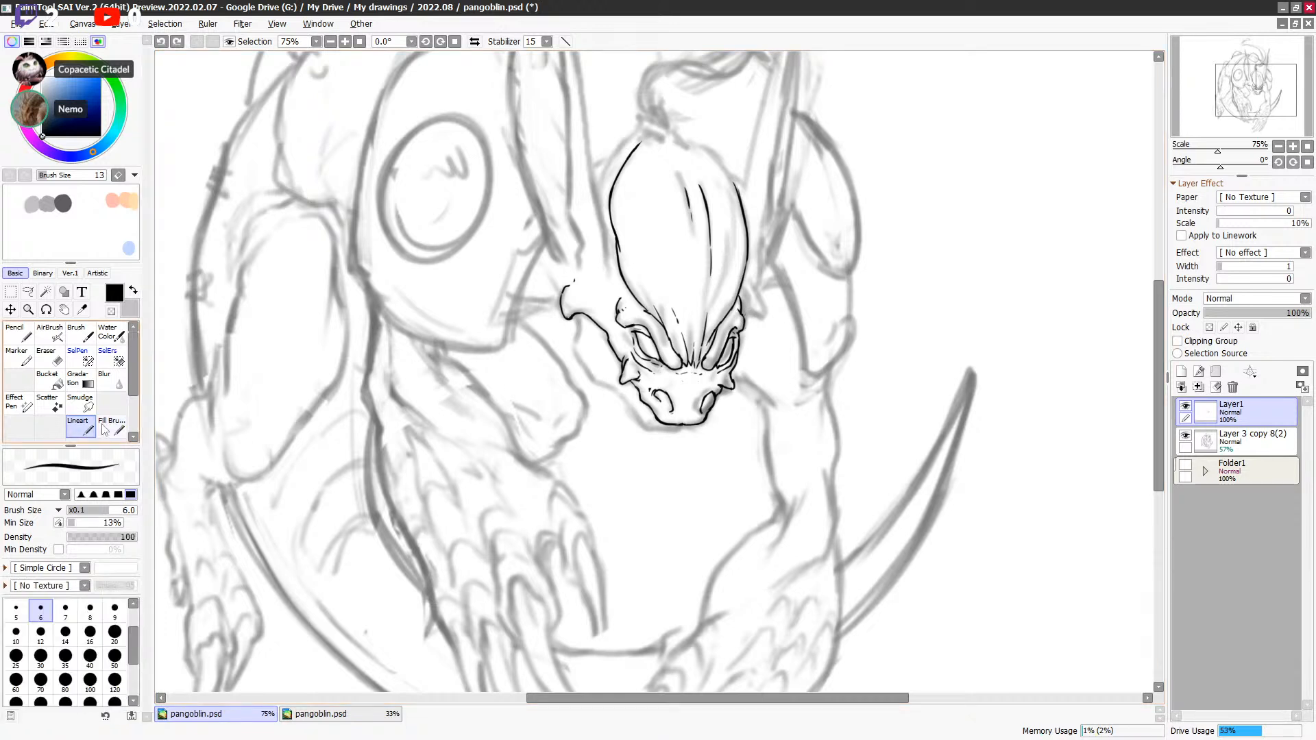
left_click_drag(744, 316, 754, 312)
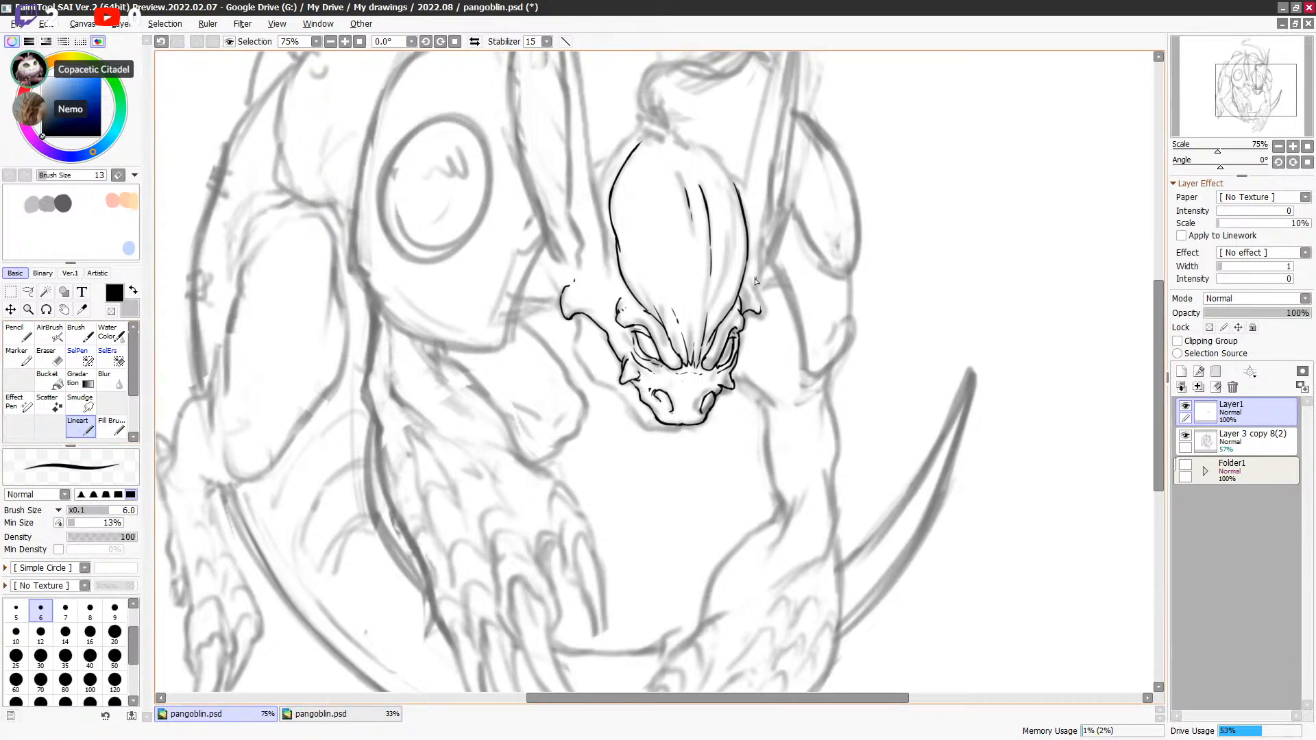
left_click_drag(751, 285, 762, 306)
left_click_drag(773, 387, 782, 366)
left_click_drag(783, 309, 786, 271)
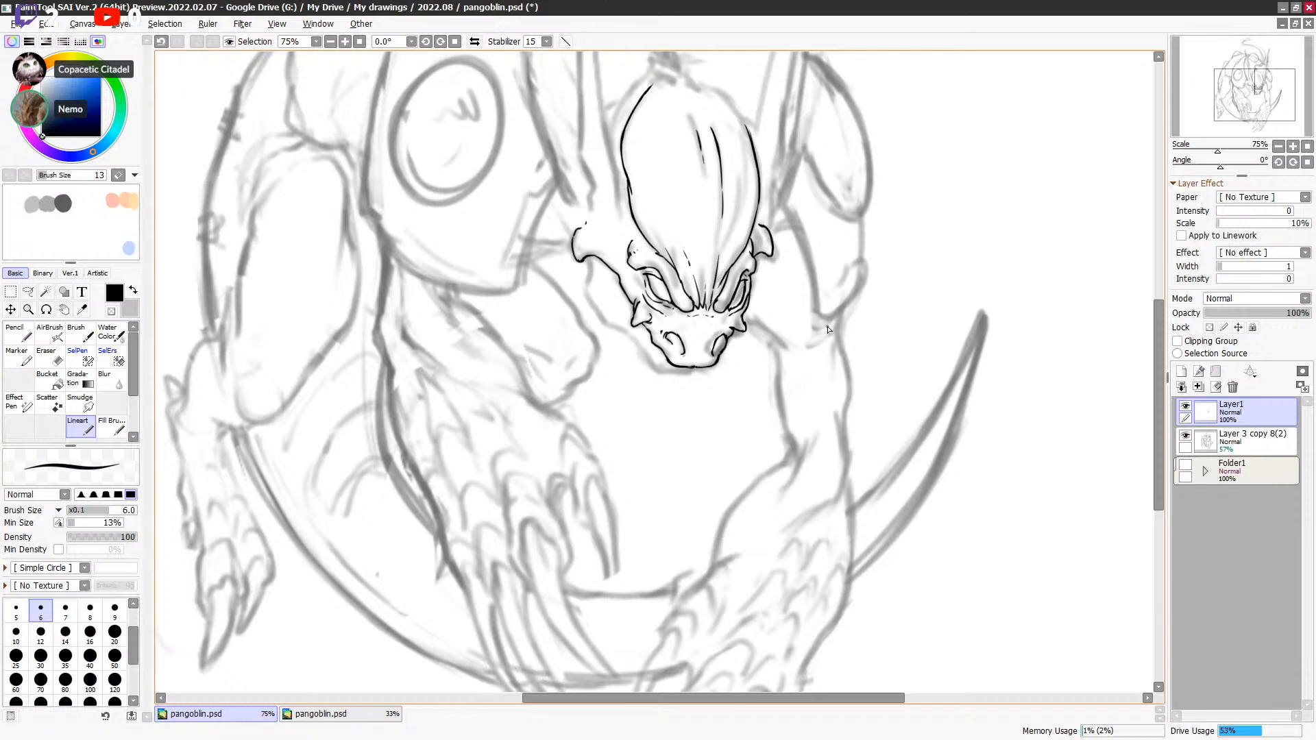
left_click_drag(717, 372, 704, 374)
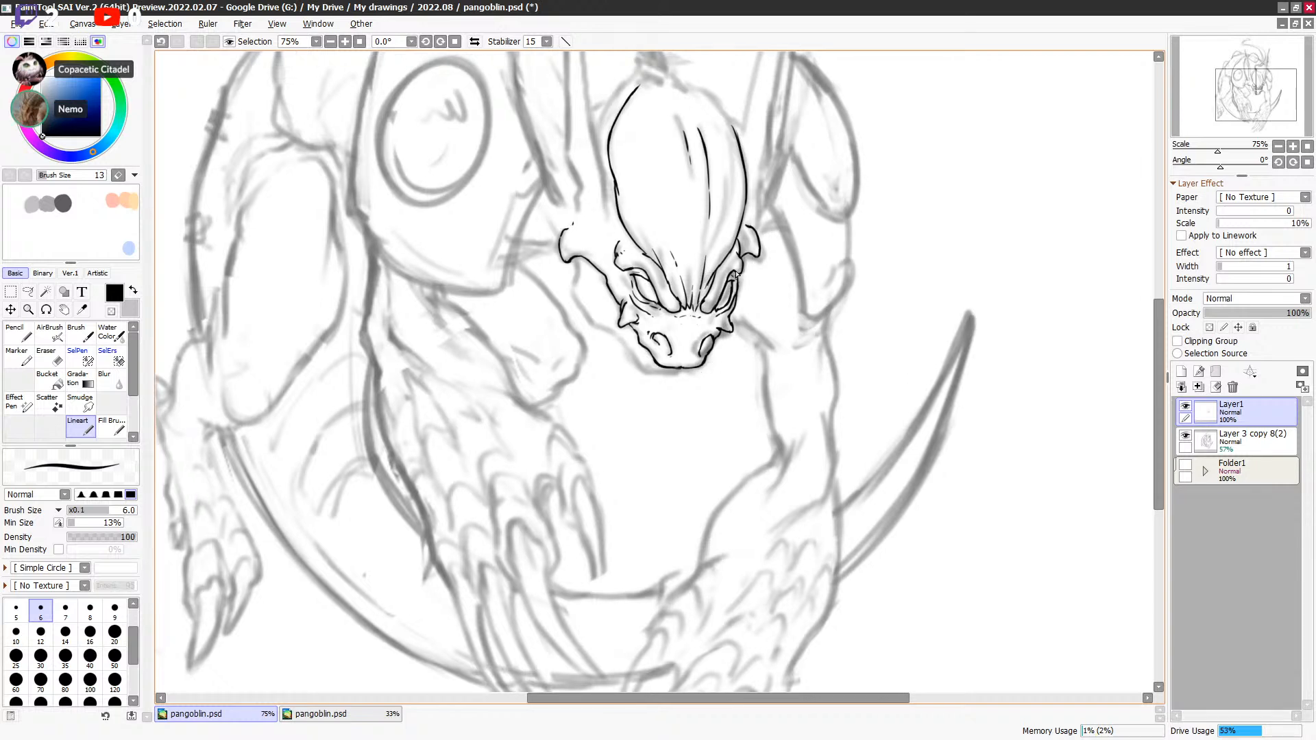
left_click_drag(682, 197, 678, 201)
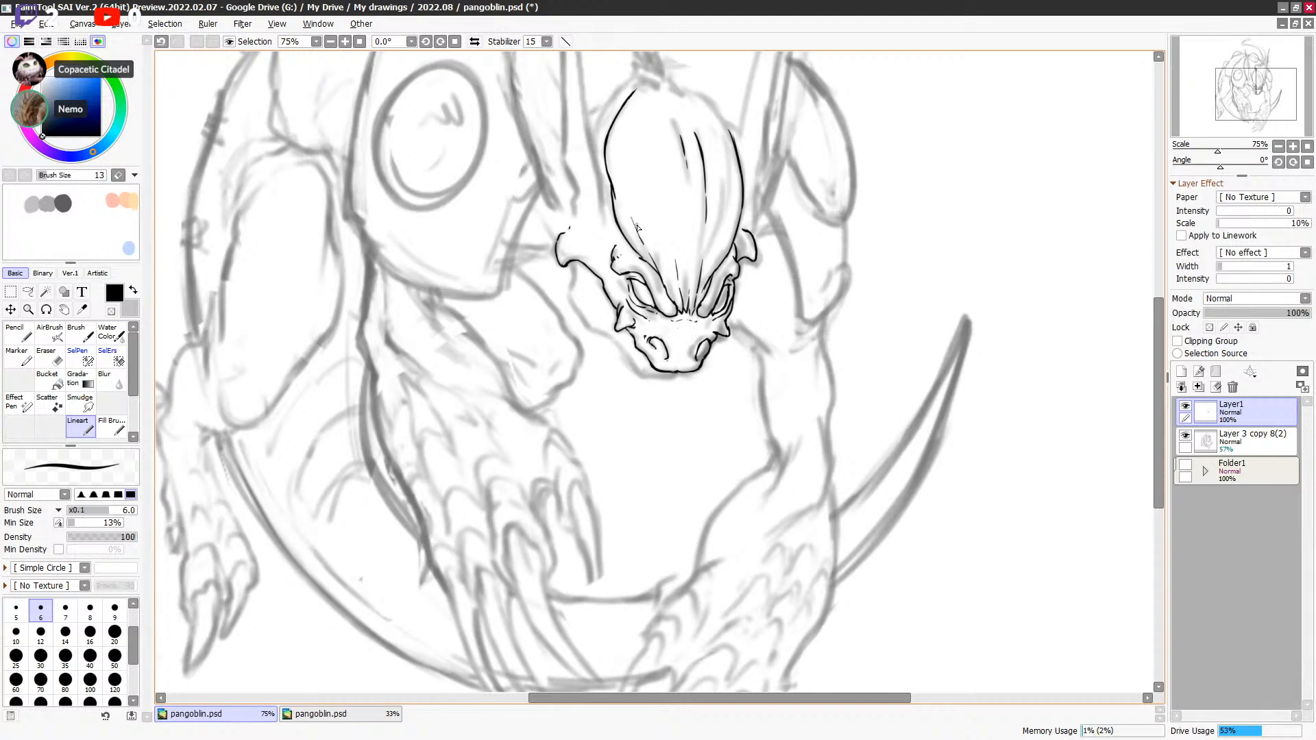
left_click_drag(623, 184, 614, 135)
key("ctrl+z")
left_click_drag(619, 180, 614, 157)
key("ctrl+z")
left_click_drag(636, 230, 626, 205)
key("ctrl+z")
key("ctrl+z")
Step: Ink the second, outer contour beside the crest's upper left-hand edge and the crest's upper right-hand outline
left_click_drag(669, 170, 655, 235)
left_click_drag(580, 210, 610, 154)
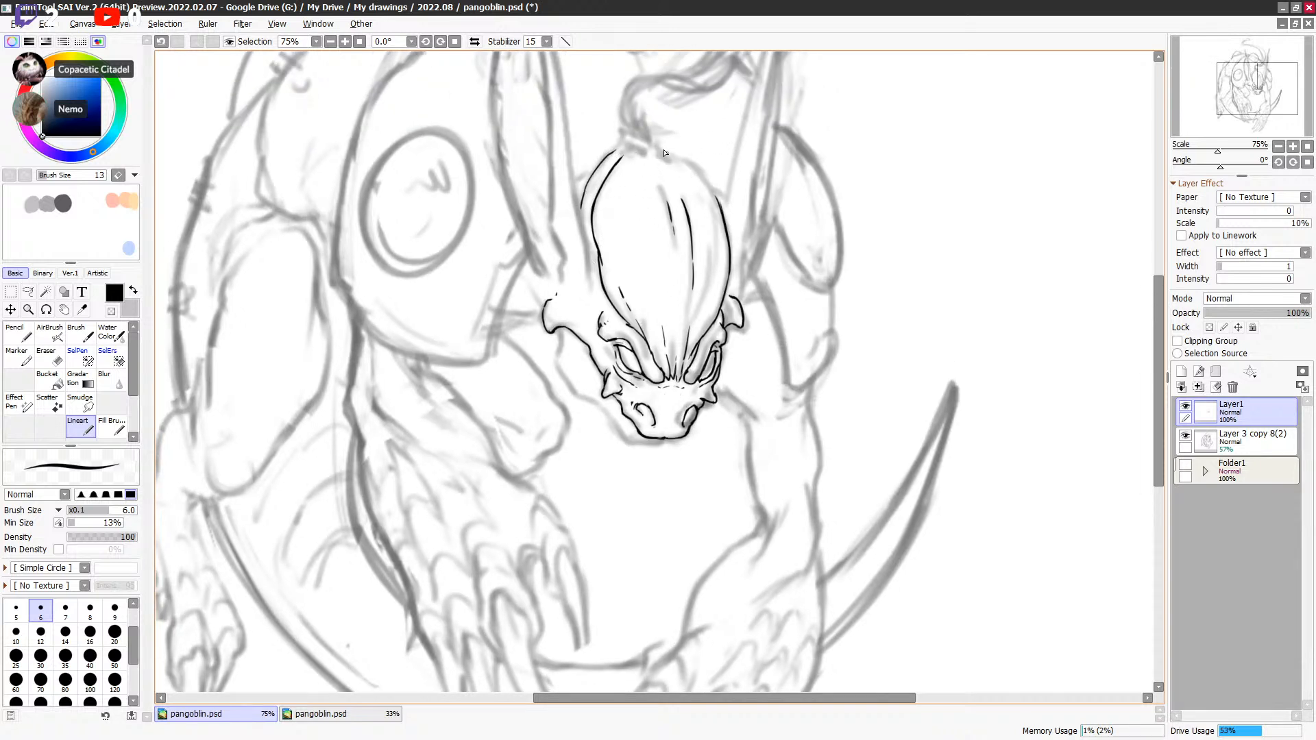
mouse_move(655, 143)
left_mouse_down()
mouse_move(678, 177)
mouse_move(680, 164)
mouse_move(705, 184)
mouse_move(670, 155)
mouse_move(709, 184)
mouse_move(722, 213)
left_mouse_up()
key("ctrl+z")
key("ctrl+z")
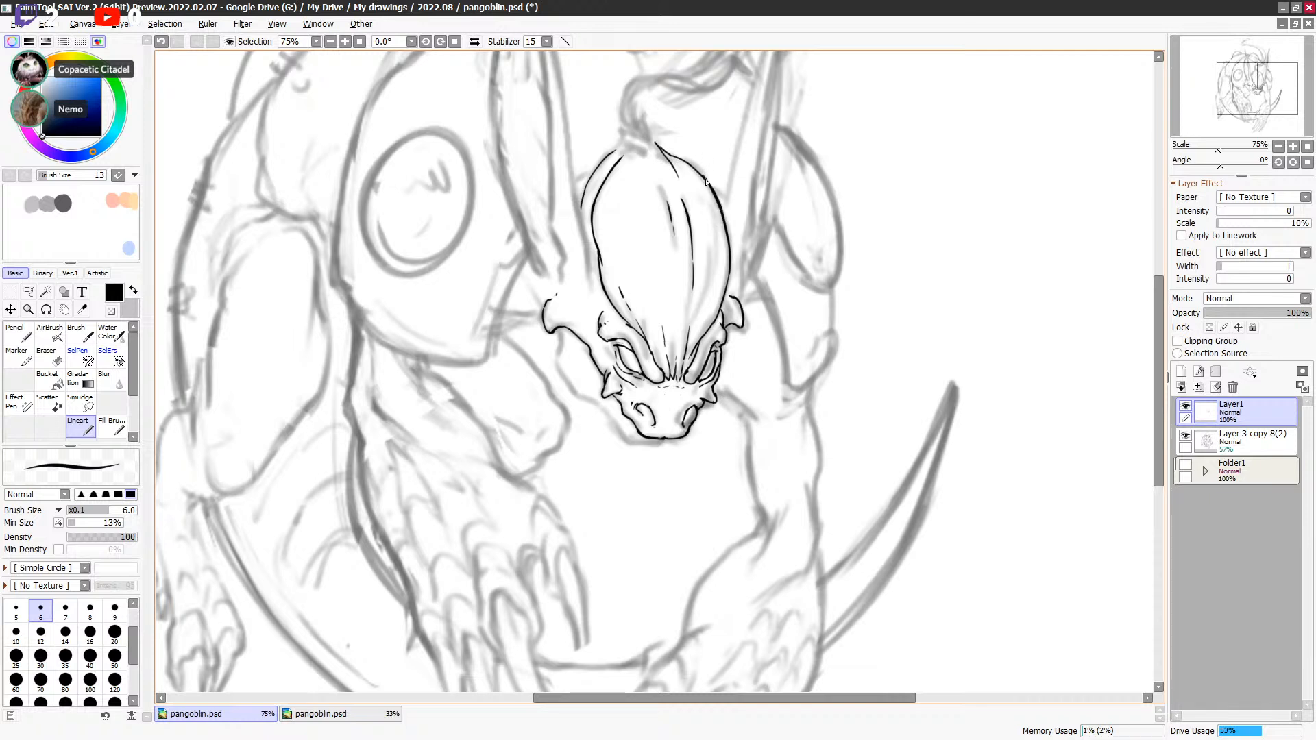
Step: Clean up and connect the lines at the top of the crest by alternately erasing and redrawing them
key("e")
key("e")
key("e")
key("e")
key("e")
key("e")
key("e")
key("e")
left_click_drag(822, 234, 818, 237)
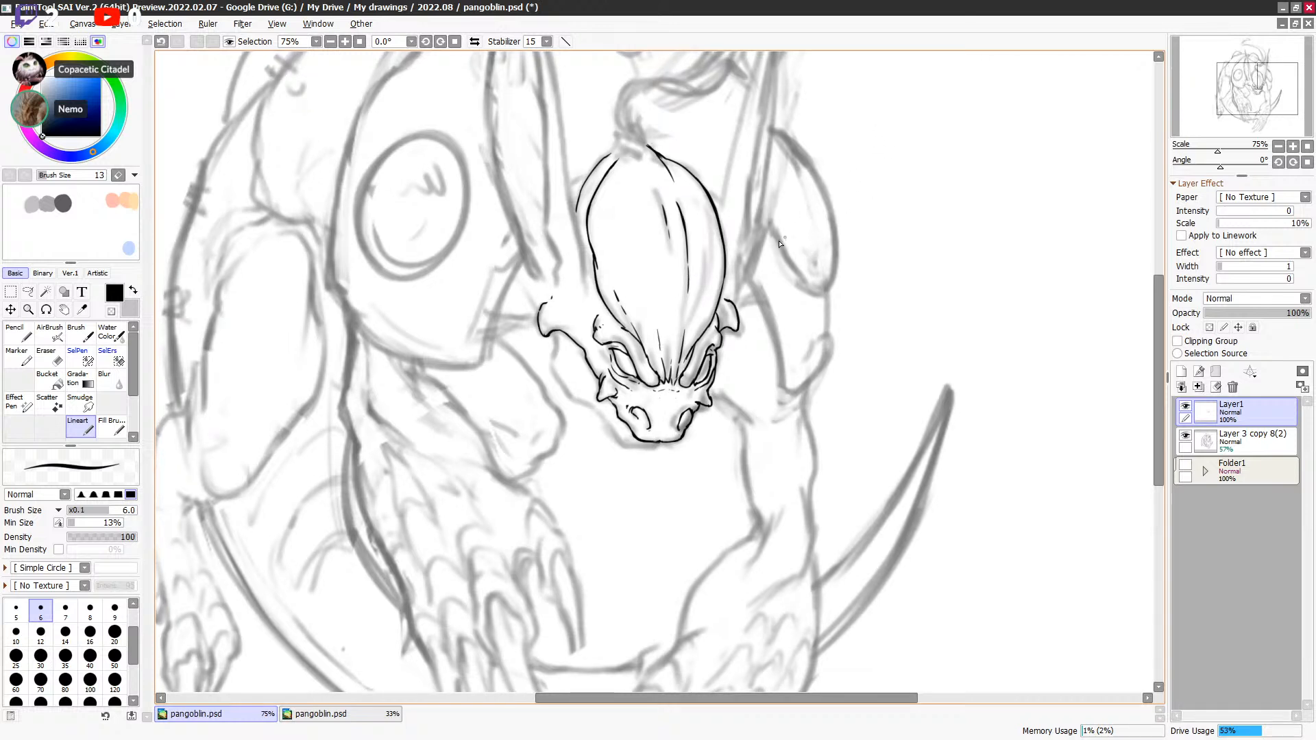
Step: Ink the outer jaw line from beneath the left-hand cheek spike down to and under the chin
left_click_drag(758, 324, 772, 252)
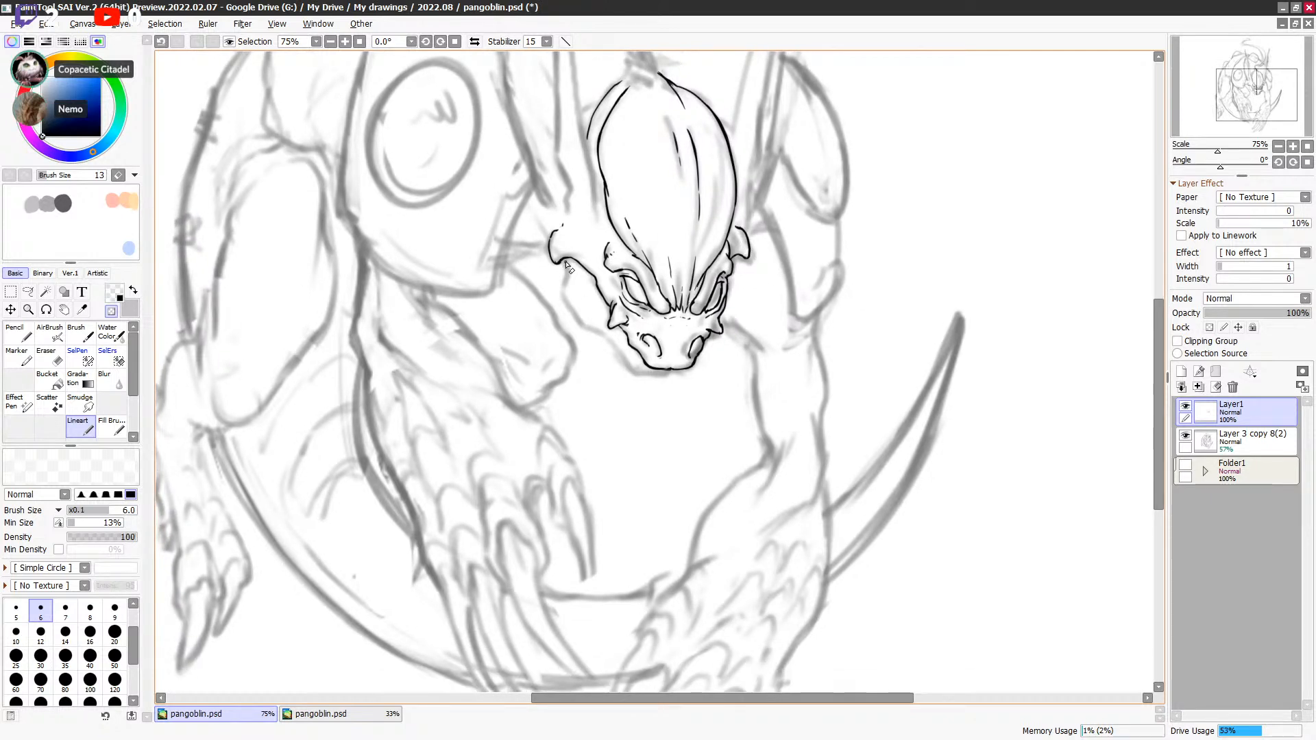
mouse_move(566, 261)
left_mouse_down()
mouse_move(584, 324)
mouse_move(632, 373)
left_mouse_up()
key("minus")
key("minus")
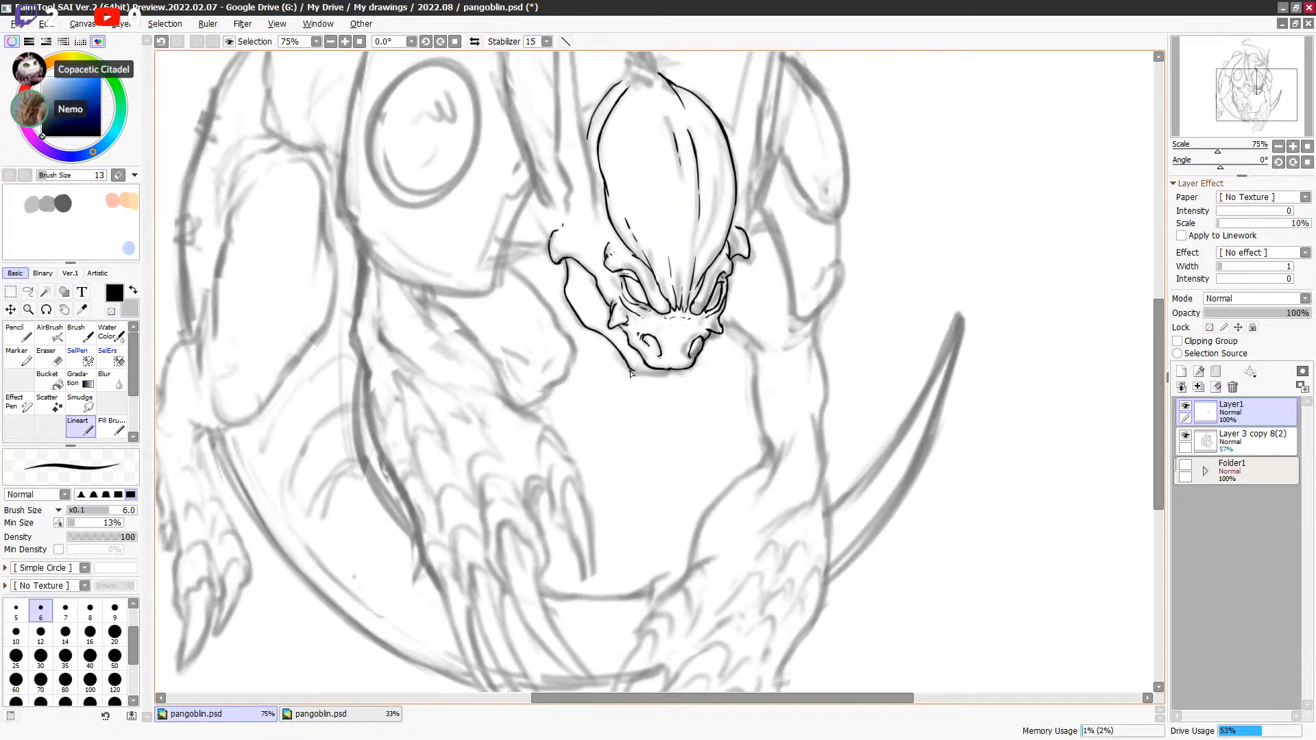
left_click_drag(640, 376, 656, 377)
key("e")
left_click_drag(673, 399, 690, 413)
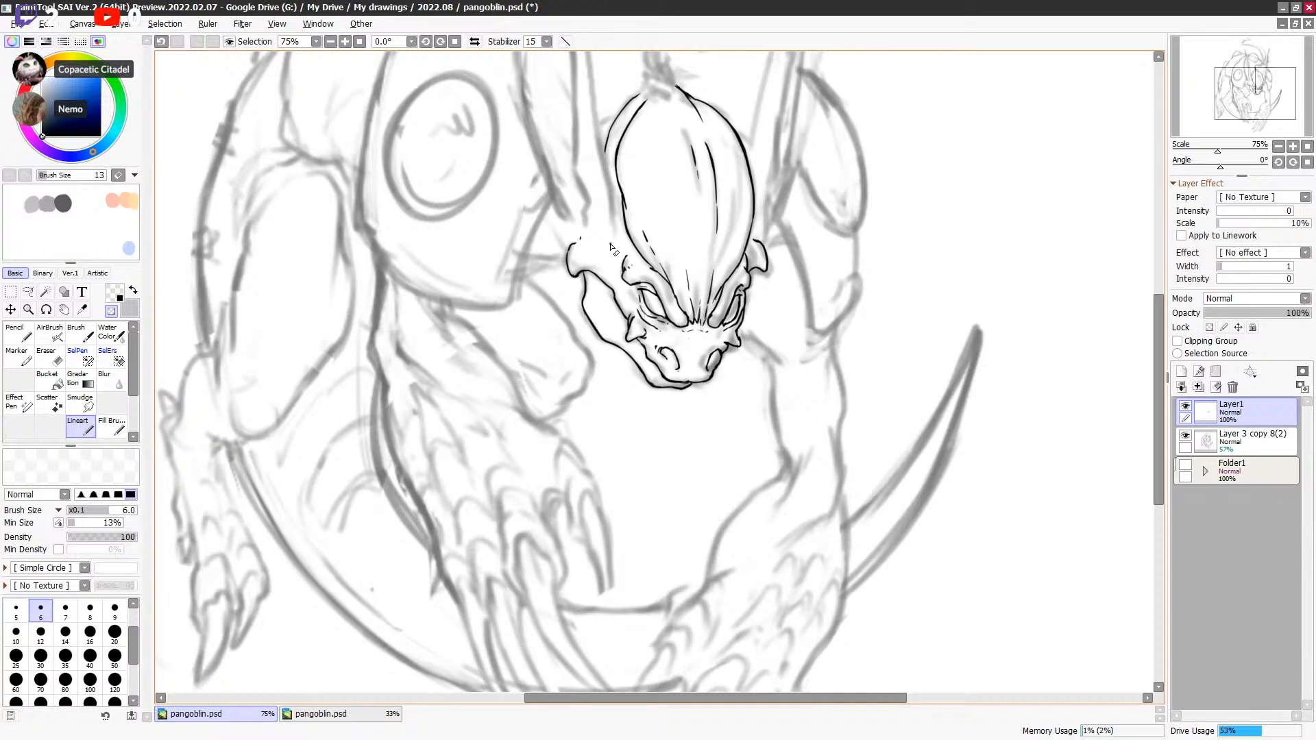
Step: Add short contour and texture marks just inside the left-hand jaw line
key("x")
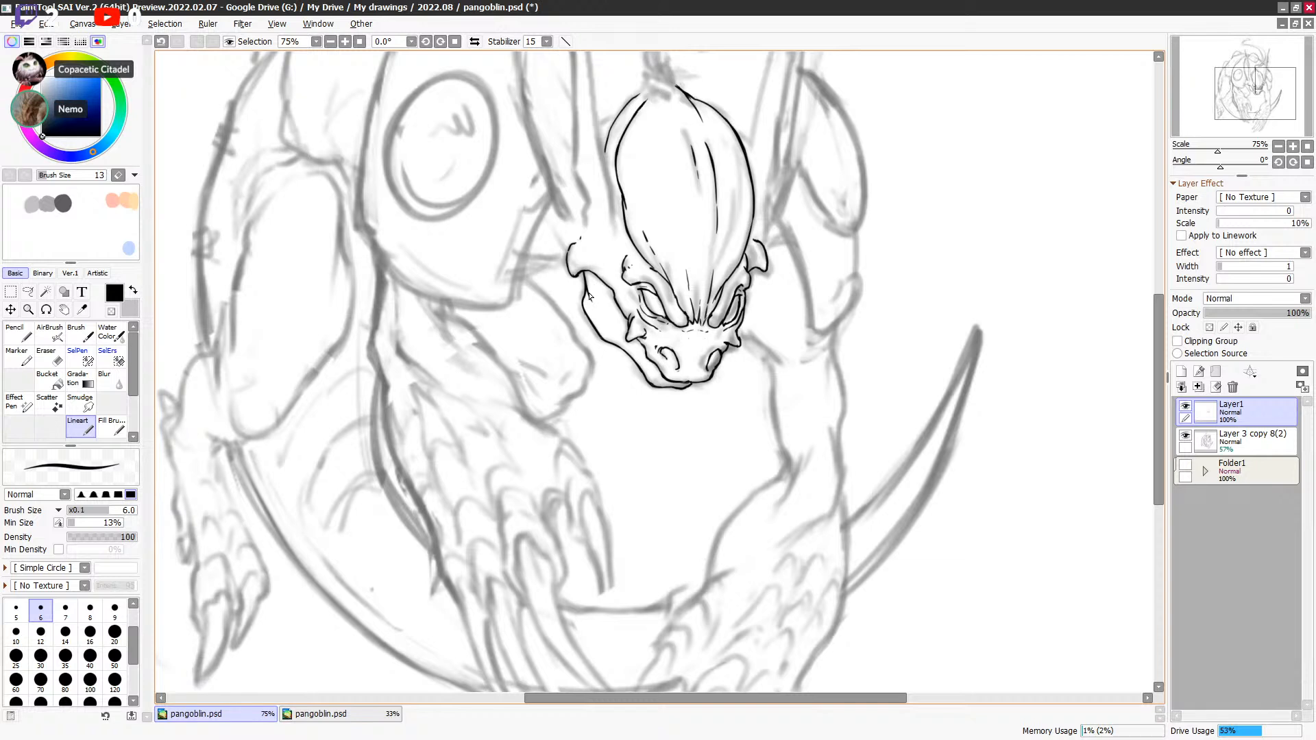
mouse_move(588, 303)
left_mouse_down()
mouse_move(610, 324)
mouse_move(588, 297)
mouse_move(592, 309)
left_mouse_up()
key("ctrl+z")
key("ctrl+z")
key("e")
key("e")
key("ctrl+z")
left_click_drag(811, 367, 824, 423)
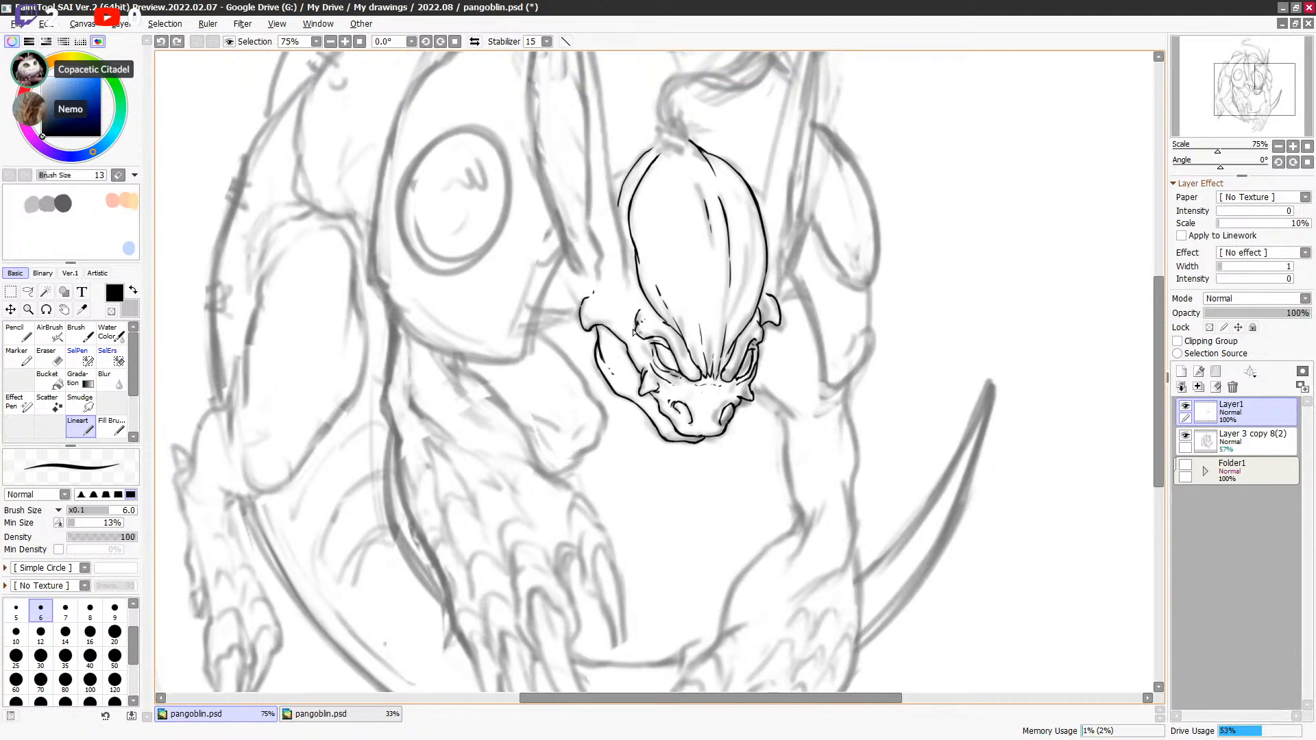
Step: Ink the start of the left-hand horn's outer edge rising from its base above the cheek spike
left_click_drag(598, 329, 789, 324)
key("ctrl+z")
mouse_move(595, 293)
left_mouse_down()
mouse_move(602, 255)
mouse_move(598, 276)
left_mouse_up()
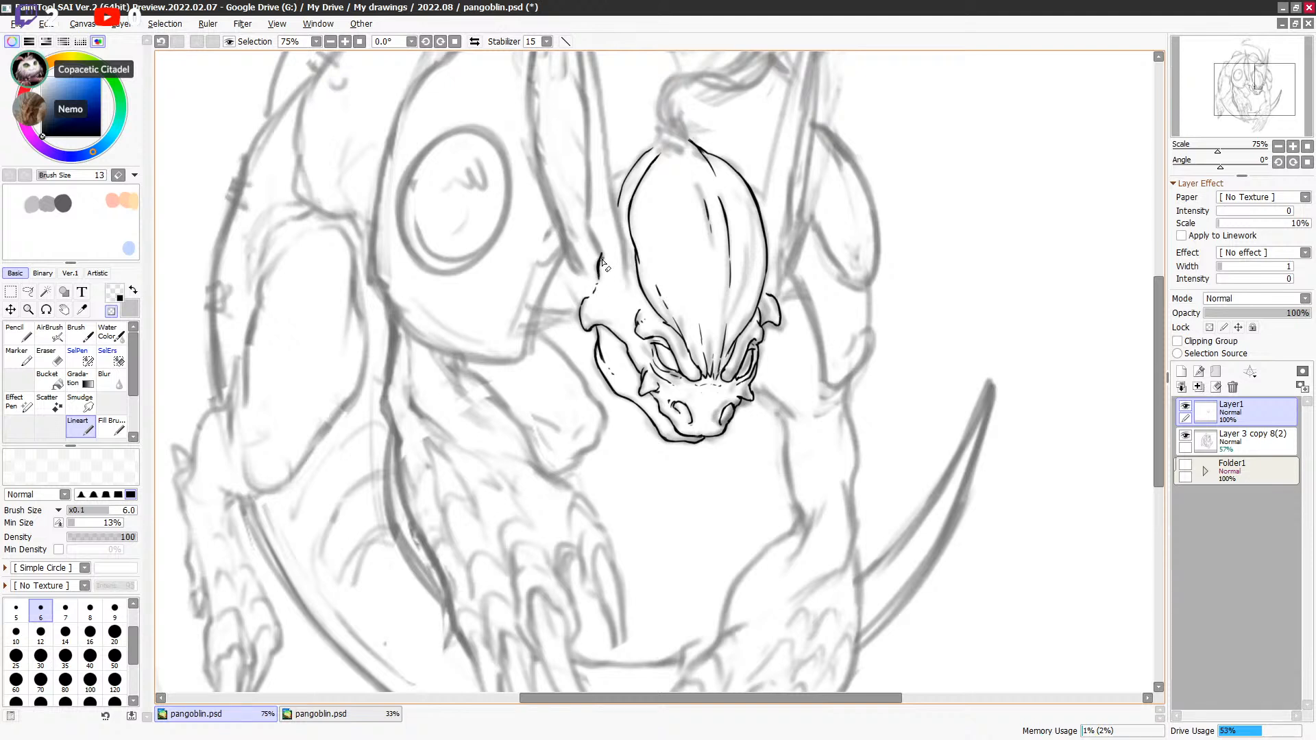
mouse_move(836, 243)
left_mouse_down()
mouse_move(823, 273)
mouse_move(764, 316)
left_mouse_up()
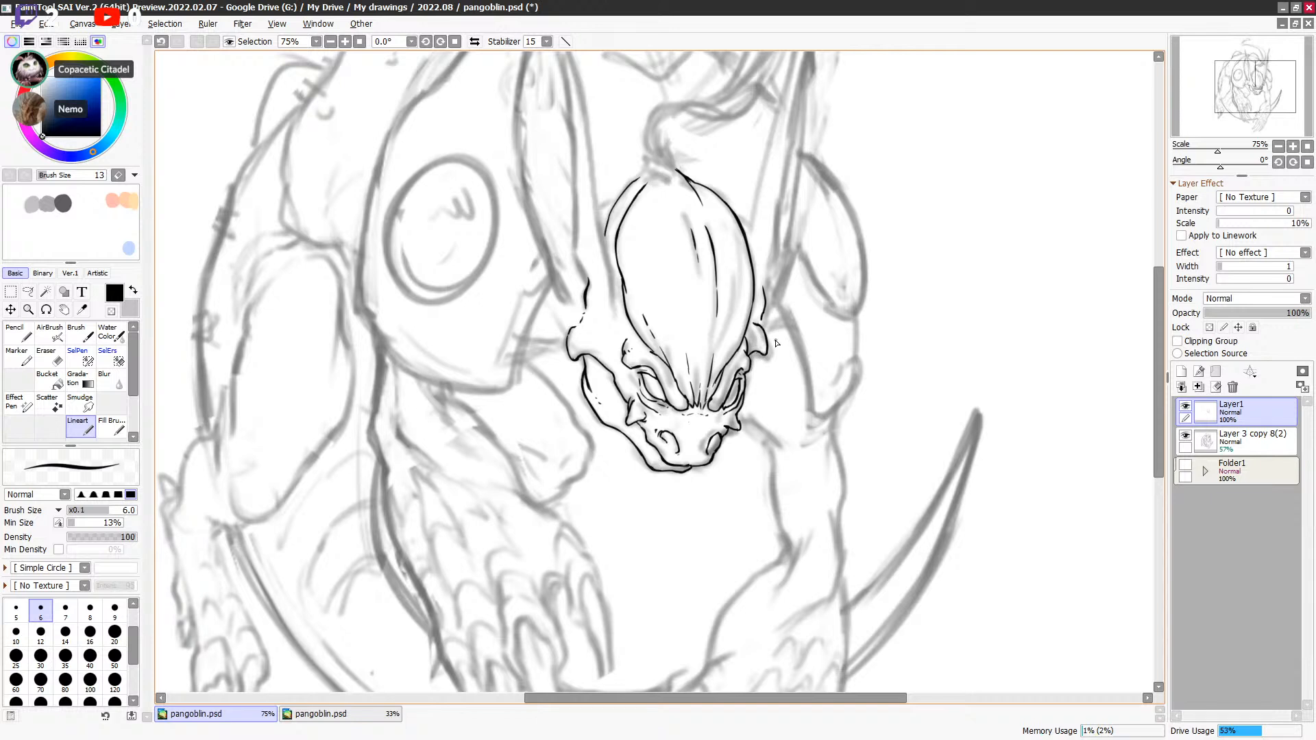
left_click_drag(580, 361, 778, 360)
key("ctrl+z")
mouse_move(582, 362)
left_mouse_down()
mouse_move(784, 360)
mouse_move(765, 369)
left_mouse_up()
key("ctrl+z")
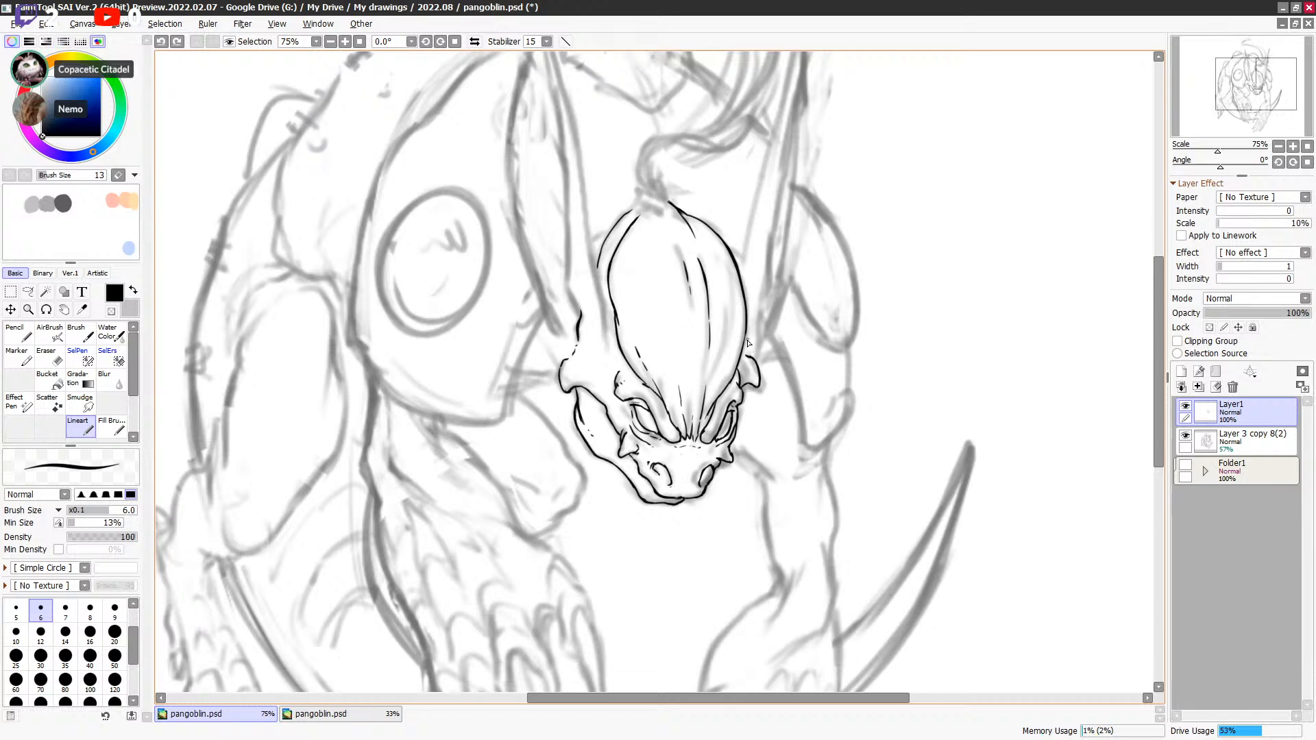
Step: Ink the base of the right-hand horn above the cheek spike and clean up the line's edges
mouse_move(749, 348)
left_mouse_down()
mouse_move(754, 294)
mouse_move(754, 341)
left_mouse_up()
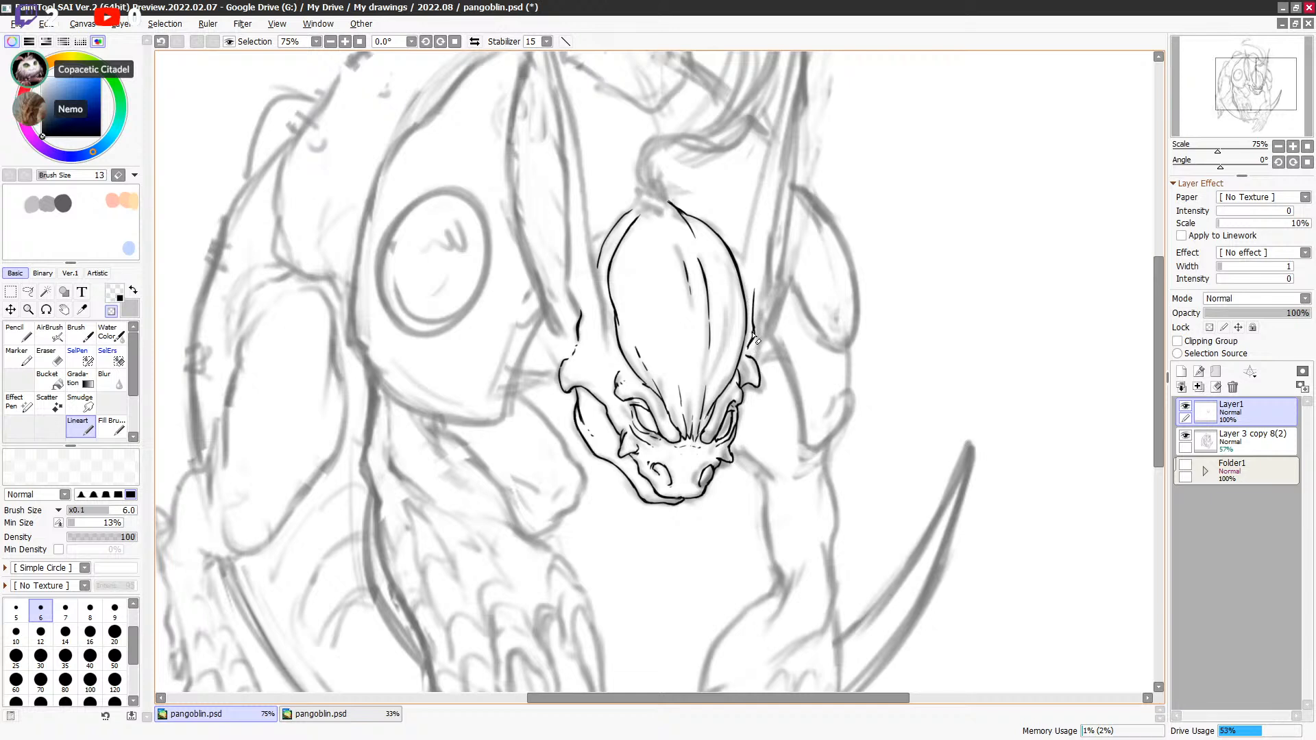
key("e")
key("e")
key("e")
key("e")
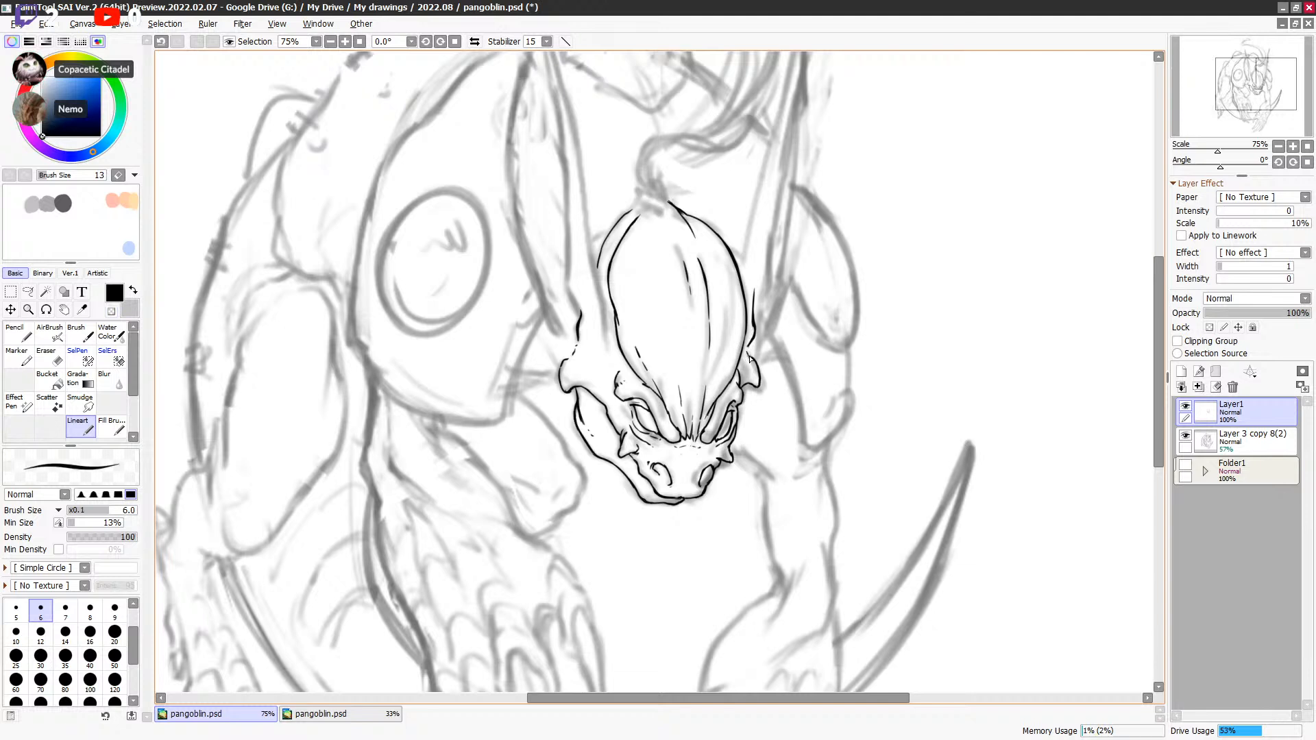
Step: Ink the left-hand horn's long outer edge from its base up to the rounded tip
scroll(773, 371, "up", 3)
left_click_drag(586, 381, 573, 269)
scroll(550, 163, "up", 3)
mouse_move(560, 221)
left_mouse_down()
mouse_move(576, 366)
mouse_move(567, 274)
mouse_move(575, 335)
left_mouse_up()
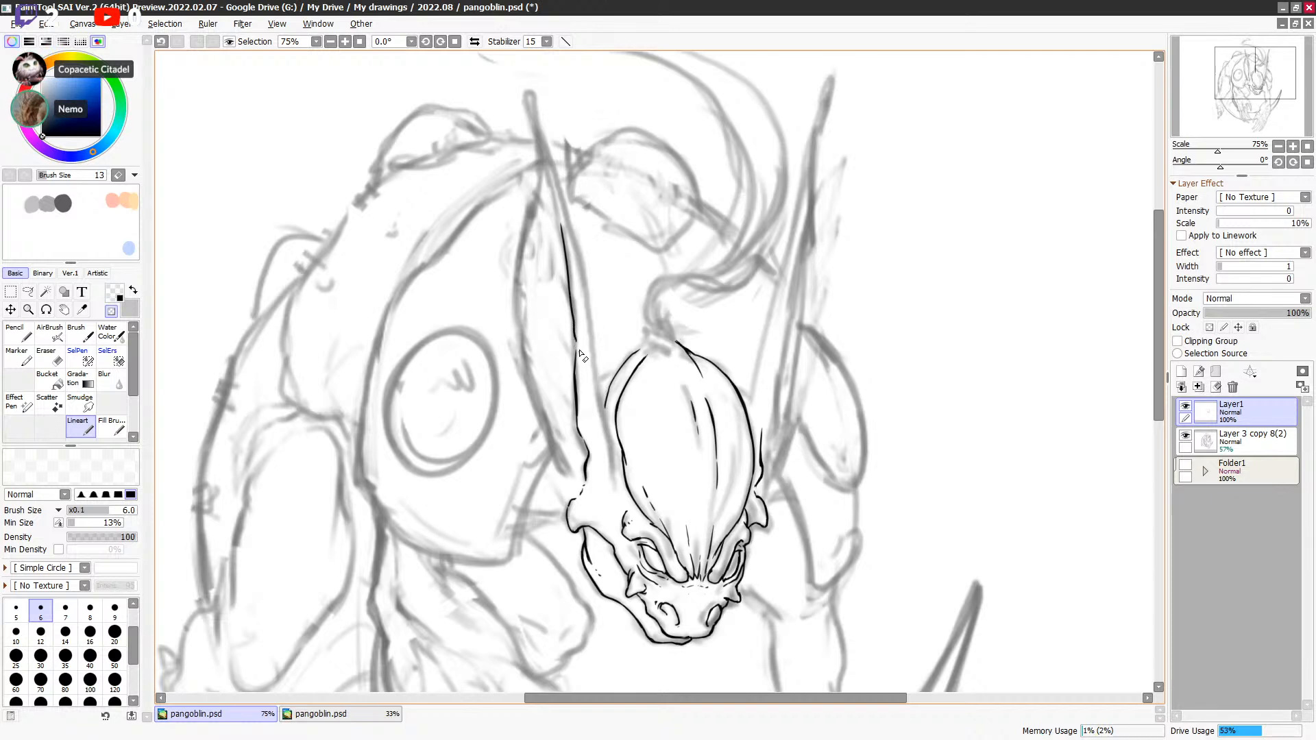
mouse_move(587, 218)
left_mouse_down()
mouse_move(599, 270)
mouse_move(553, 288)
mouse_move(574, 268)
mouse_move(556, 174)
left_mouse_up()
key("ctrl+z")
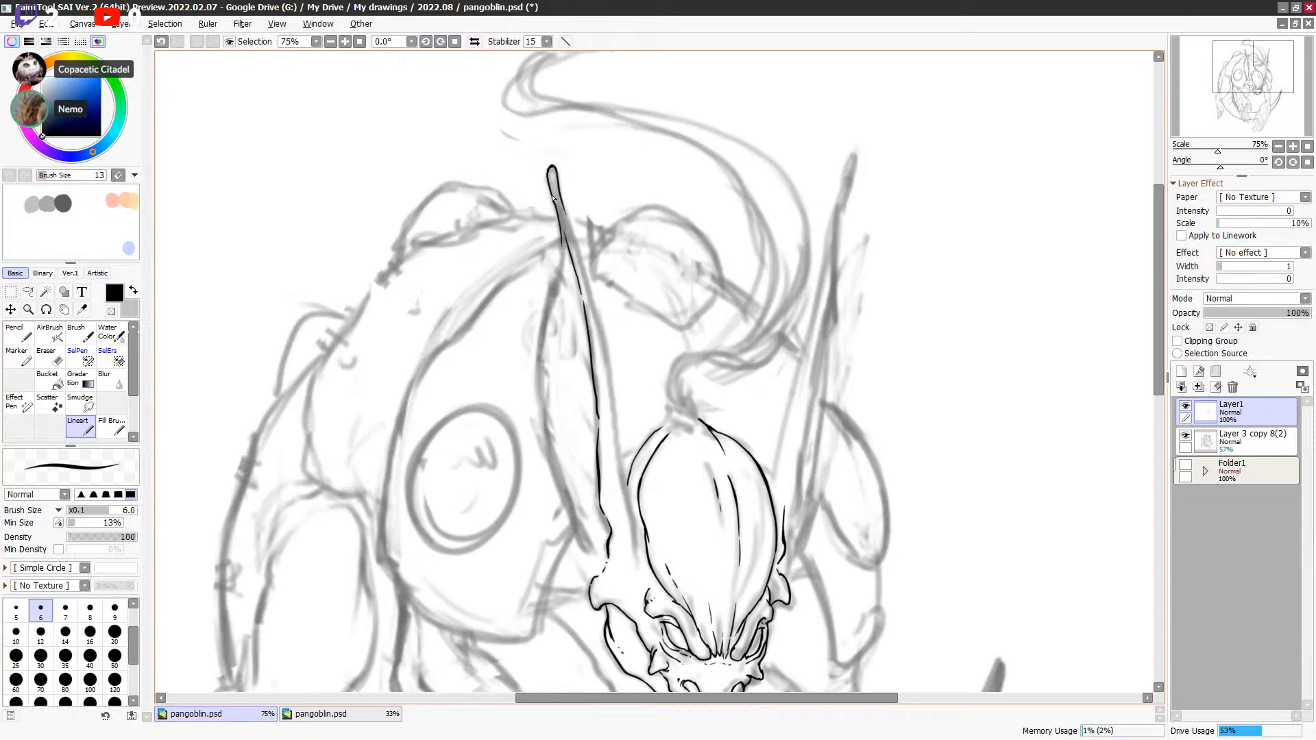
Step: Ink the left-hand horn's inner edge from the tip down to the side of the crest
mouse_move(567, 222)
left_mouse_down()
mouse_move(588, 292)
mouse_move(573, 242)
mouse_move(587, 289)
left_mouse_up()
mouse_move(640, 346)
left_mouse_down()
mouse_move(638, 239)
mouse_move(604, 240)
mouse_move(617, 376)
mouse_move(638, 240)
mouse_move(619, 244)
mouse_move(635, 316)
left_mouse_up()
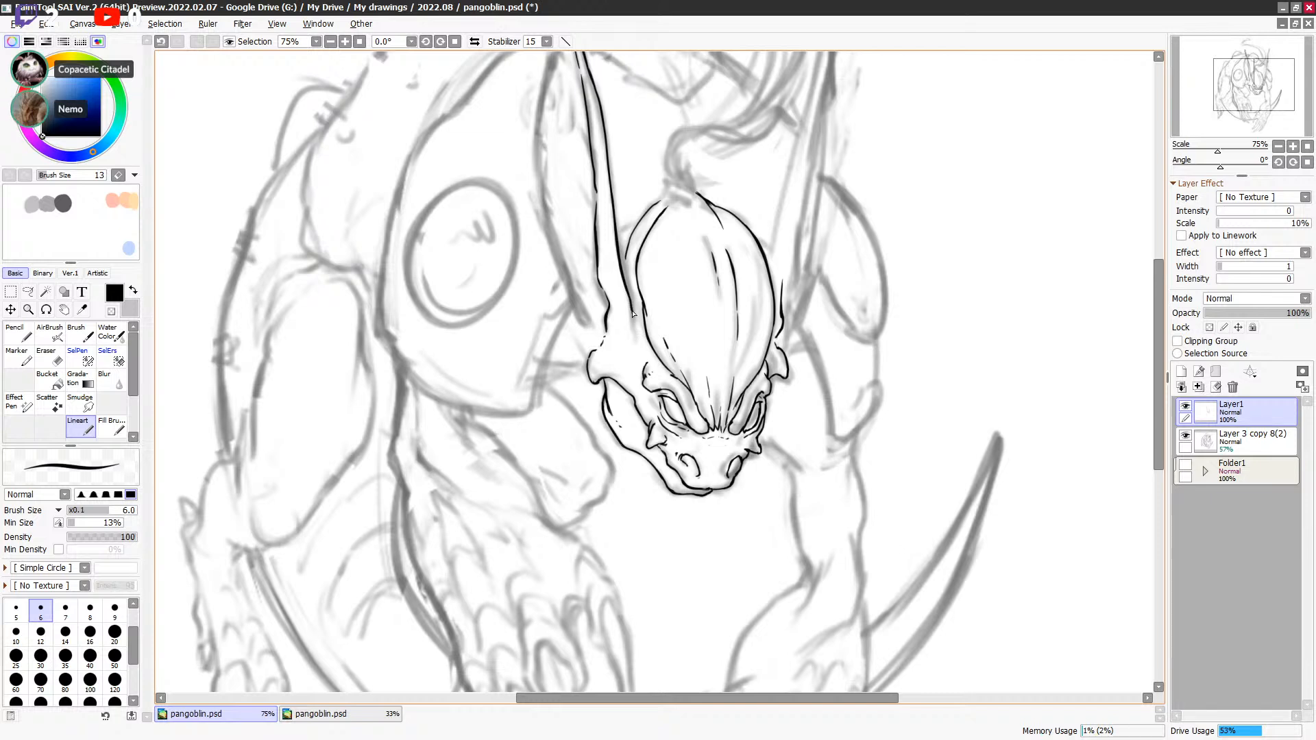
scroll(686, 293, "up", 3)
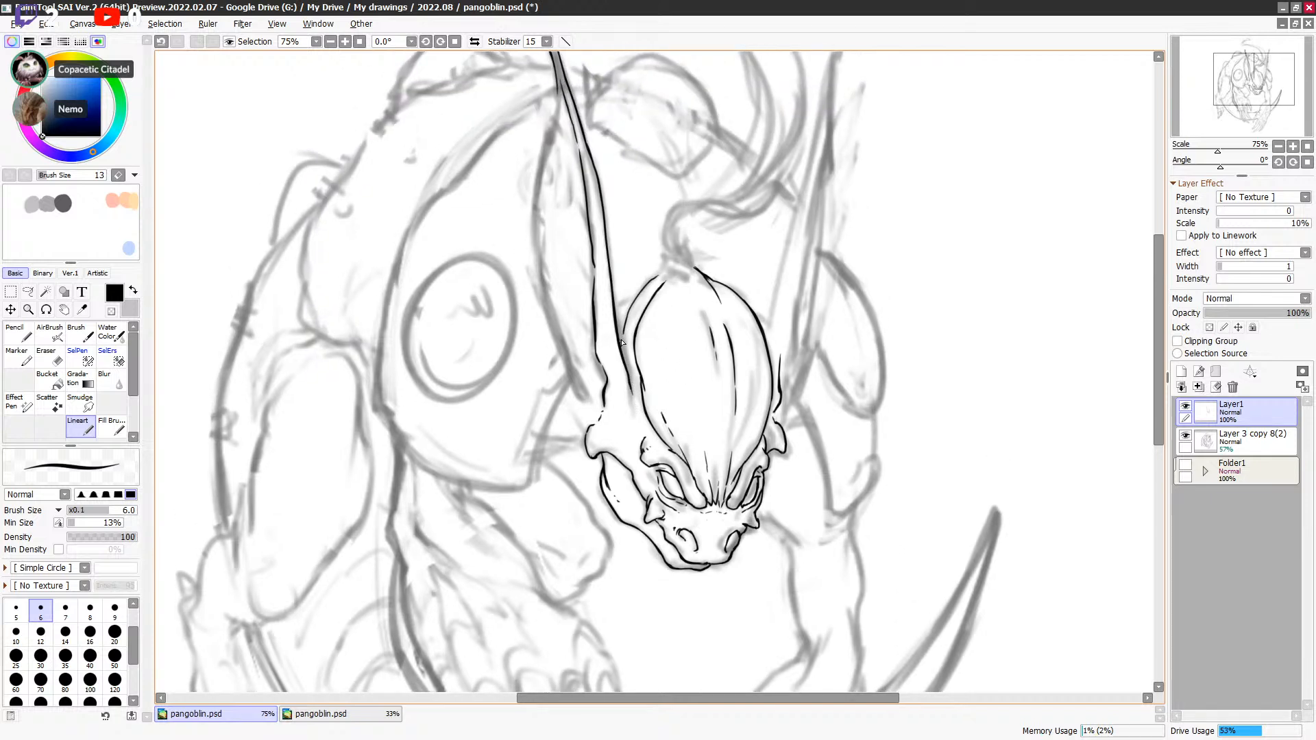
scroll(849, 269, "down", 2)
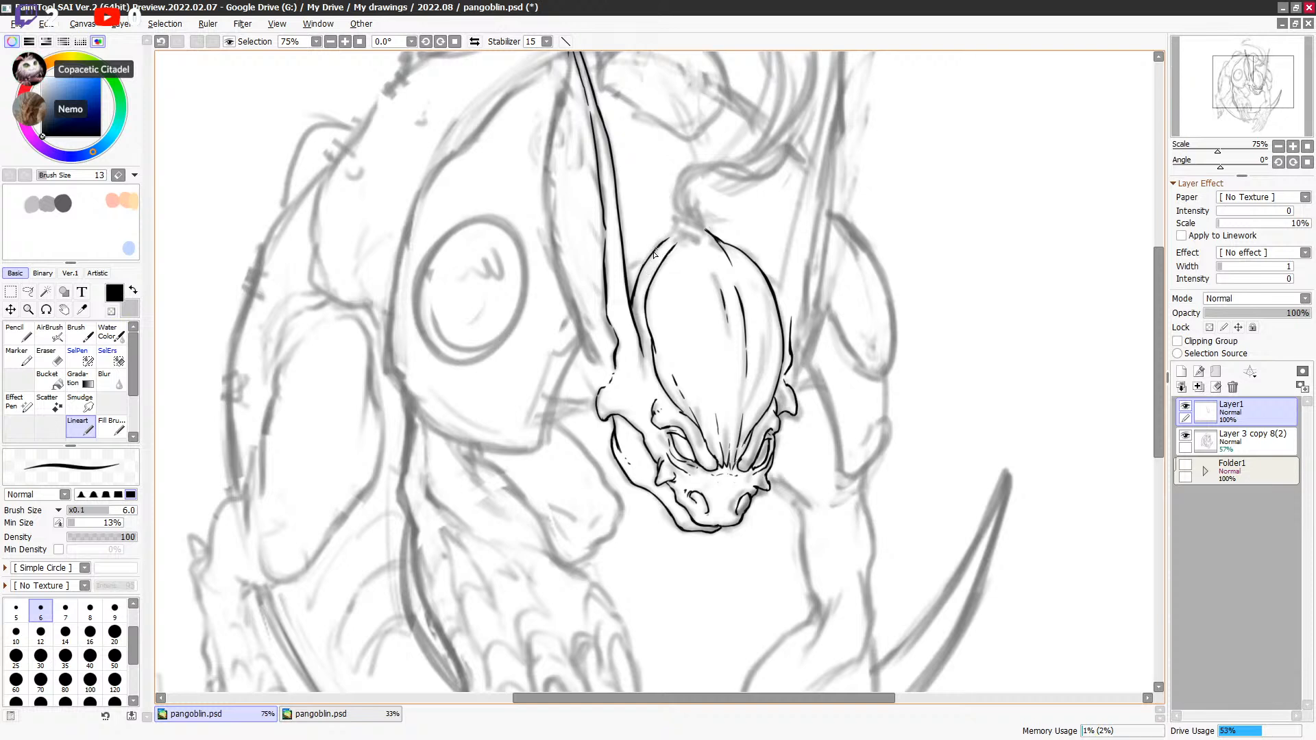
Step: Extend the left-hand horn's inner edge into the crest outline and trim the overlapping lines where they meet
left_click_drag(760, 303, 769, 277)
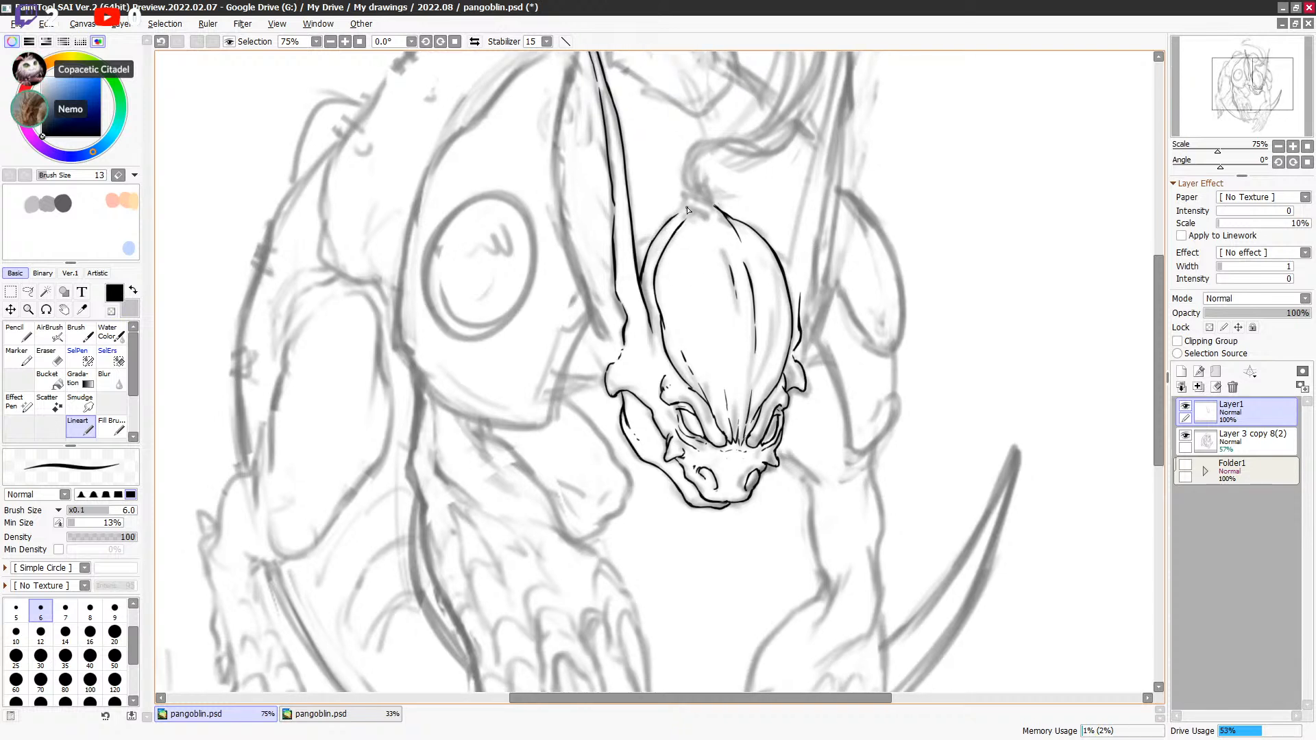
left_click_drag(665, 250, 694, 204)
key("ctrl+z")
left_click_drag(653, 331, 664, 345)
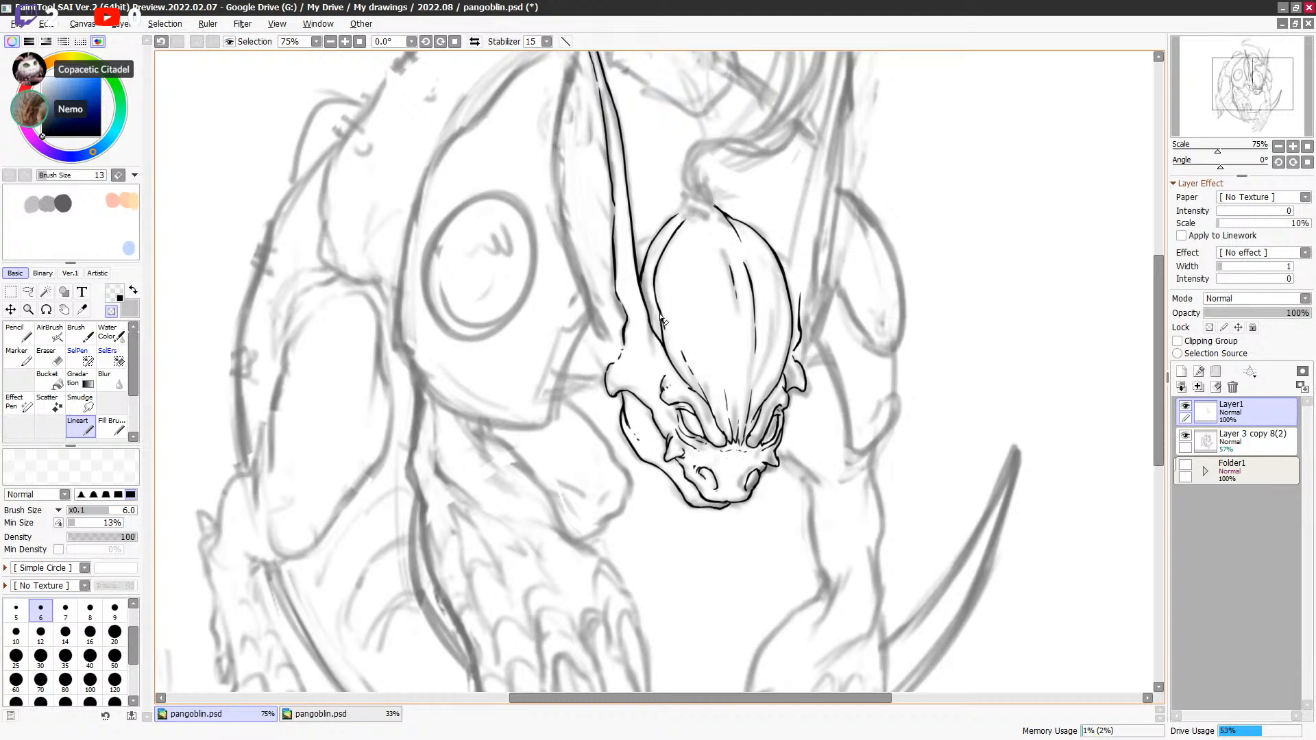
left_click_drag(654, 307, 660, 326)
key("minus")
left_click_drag(738, 250, 726, 282)
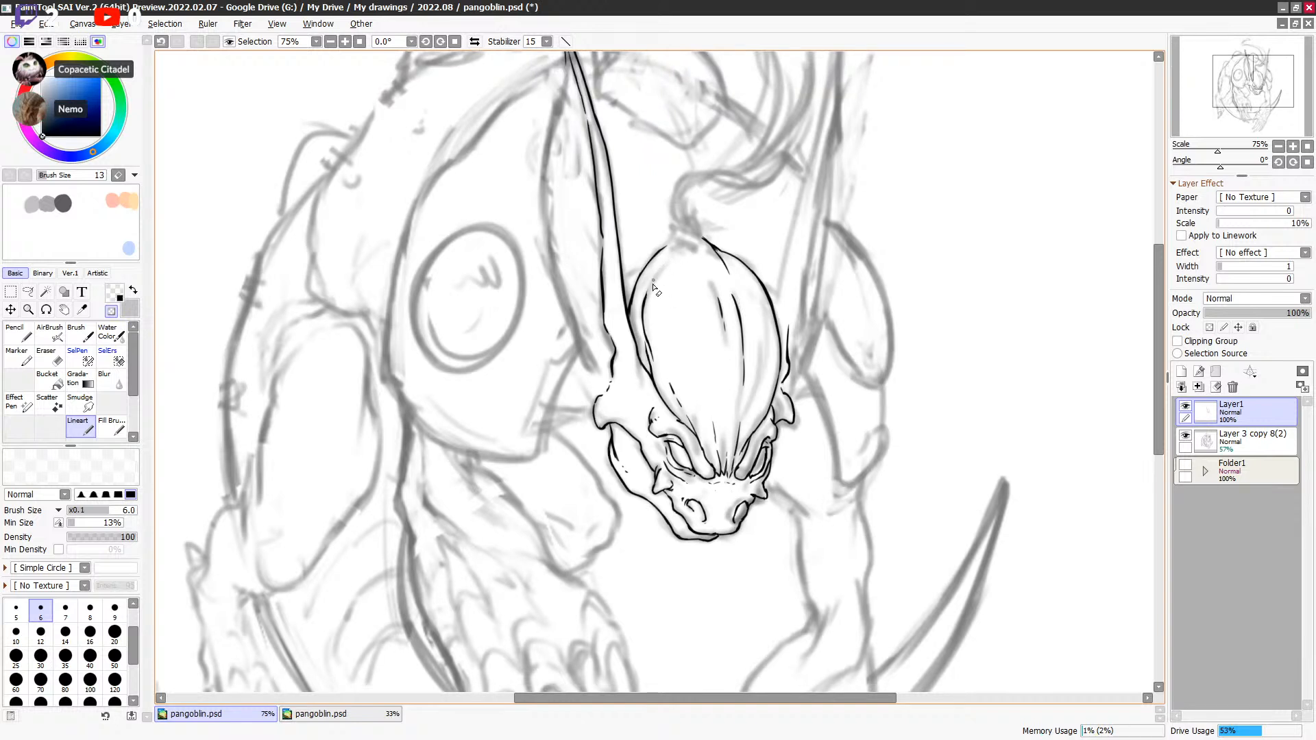
Step: Join the crest's two upper left-hand contours into a clean point at the top
key("e")
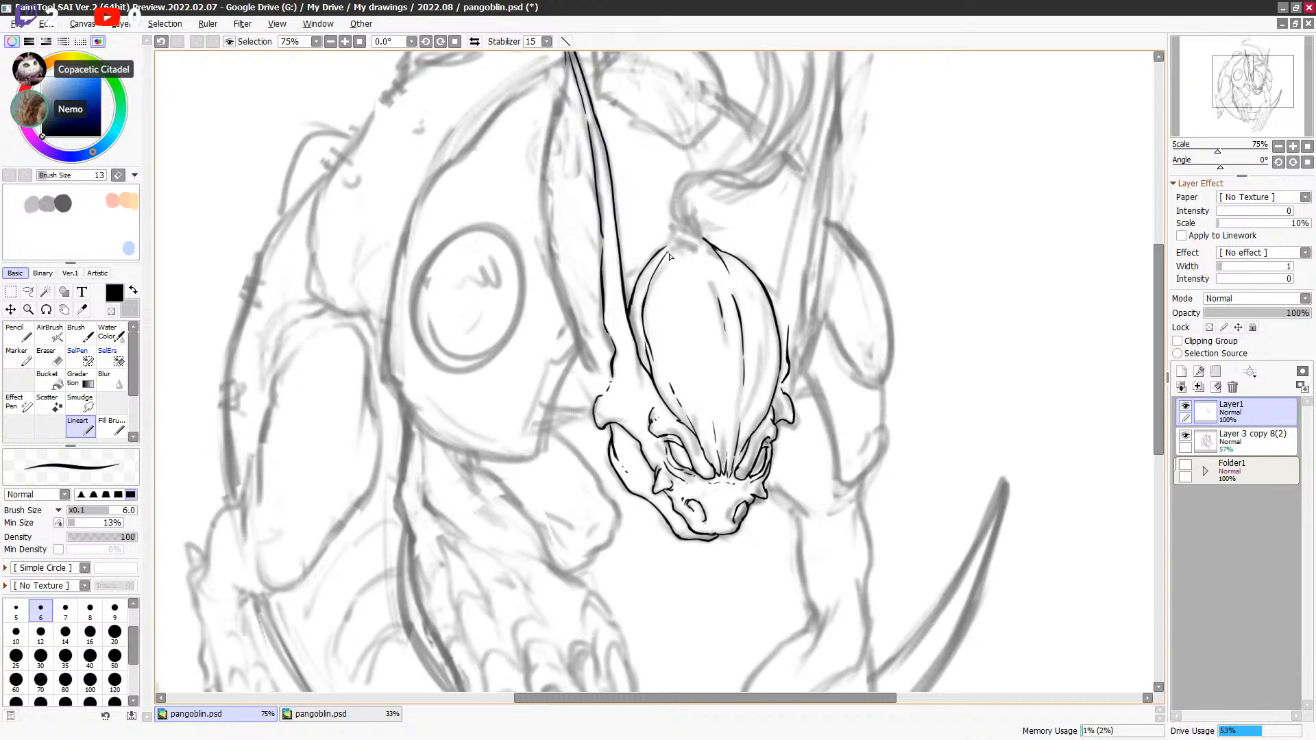
key("e")
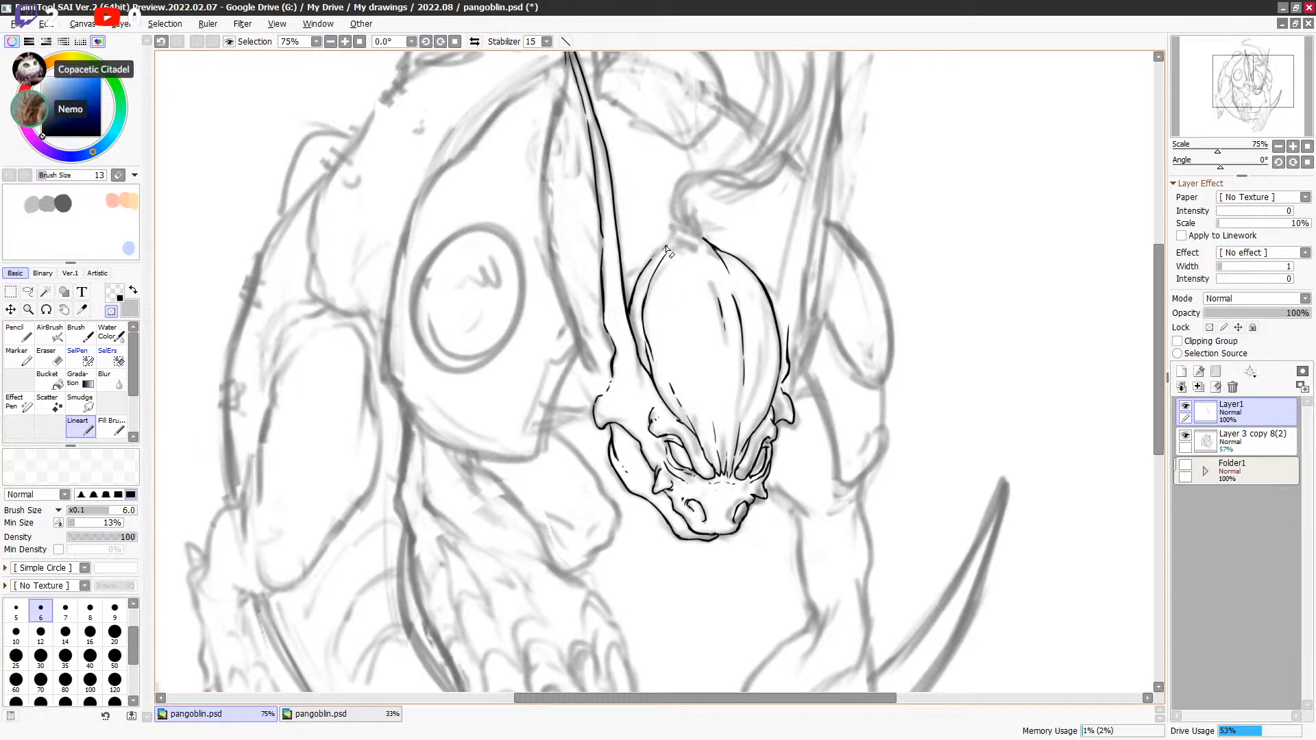
key("e")
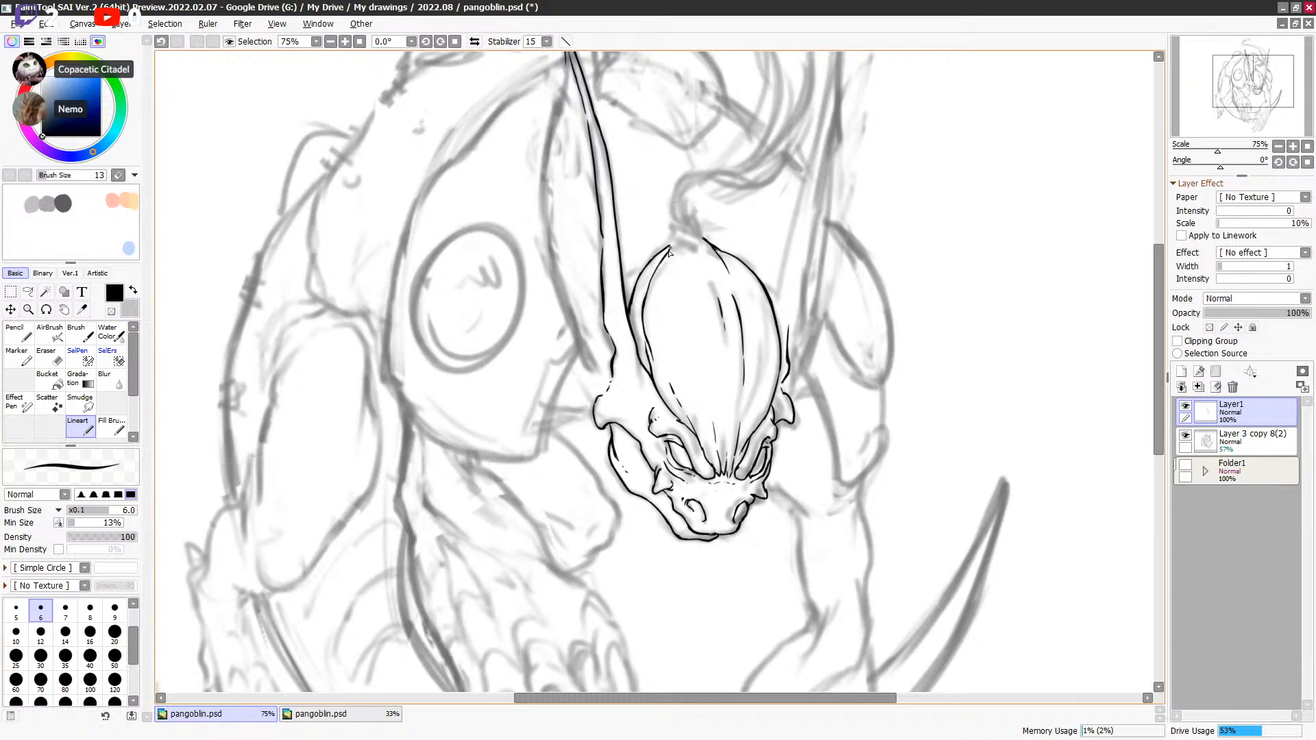
Step: Ink a short ridge line below the crest's top and a longer one down the left half of its surface
key("ctrl+z")
mouse_move(679, 244)
left_mouse_down()
mouse_move(703, 261)
mouse_move(681, 246)
mouse_move(681, 276)
left_mouse_up()
key("ctrl+z")
scroll(736, 287, "down", 2)
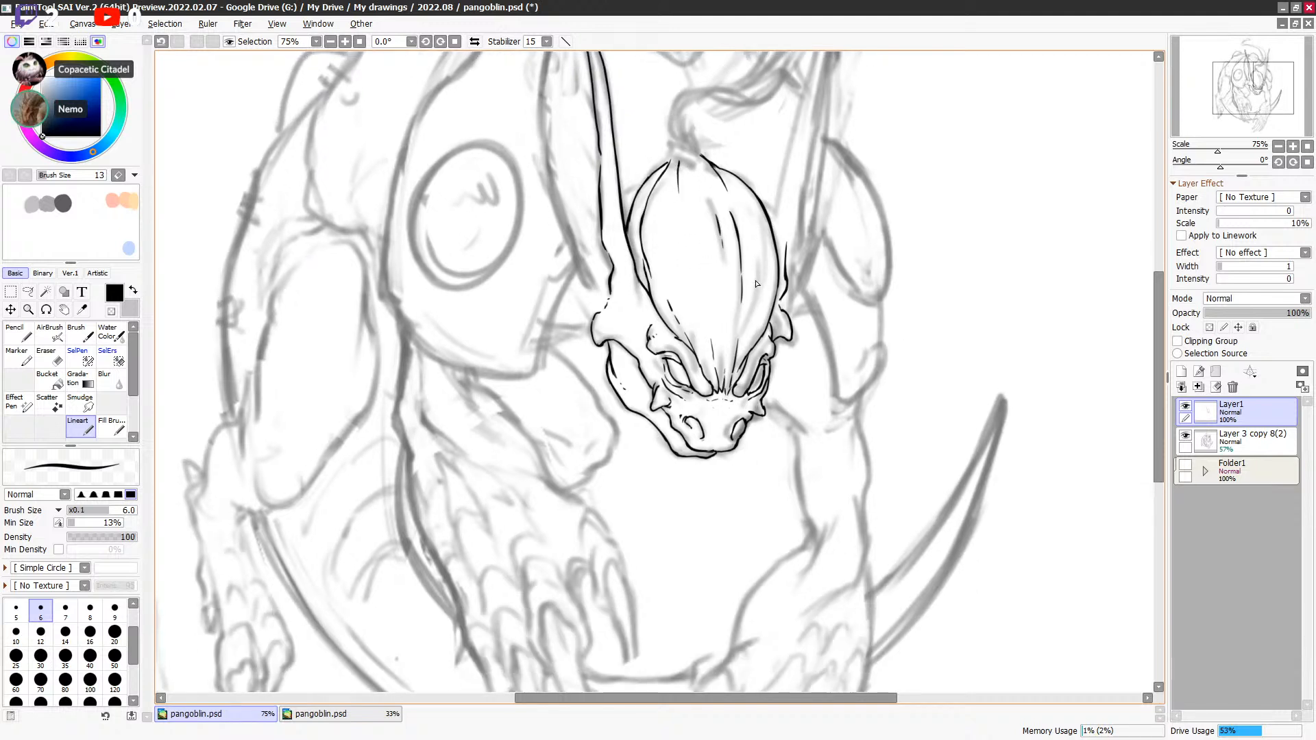
left_click_drag(679, 259, 701, 324)
key("ctrl+z")
left_click_drag(675, 245, 695, 303)
left_click_drag(807, 265, 805, 266)
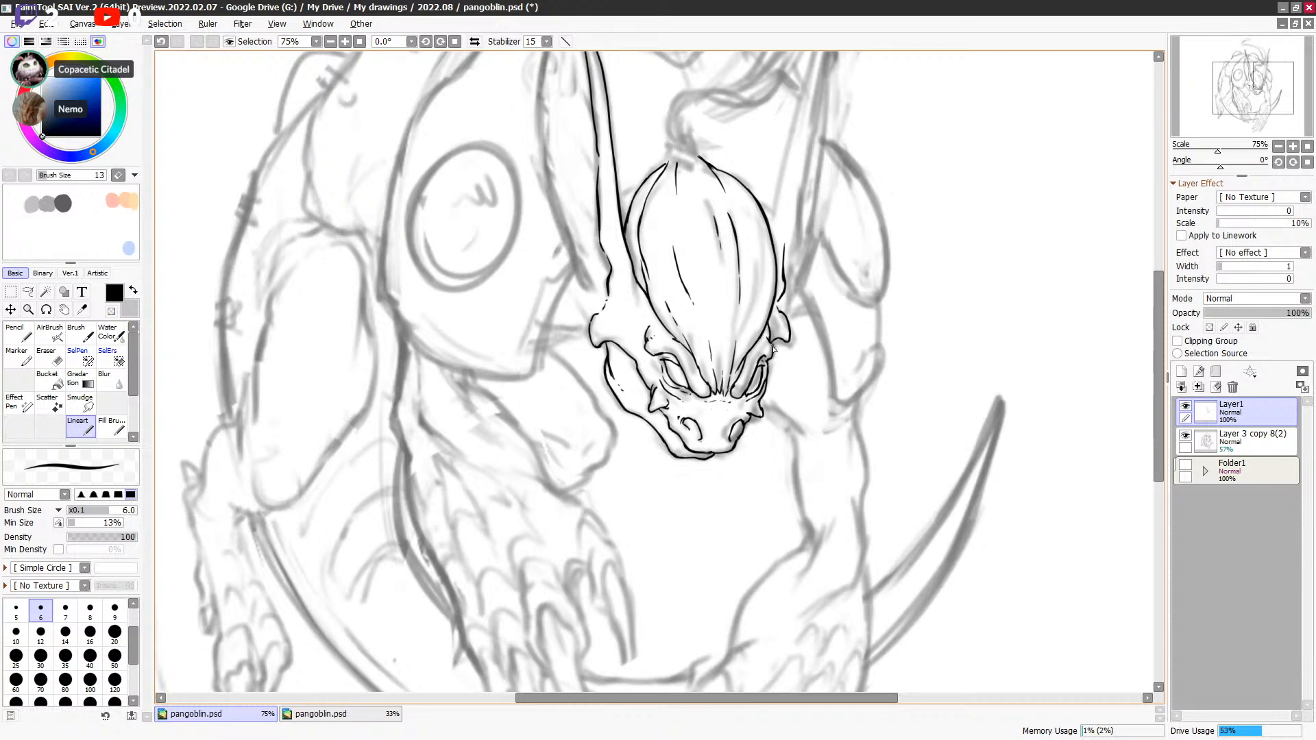
left_click_drag(813, 374, 804, 433)
Step: Close the crest's upper left-hand outline into its point and trim the stray end of the right-hand contour
scroll(892, 416, "up", 1)
left_click_drag(780, 292, 790, 499)
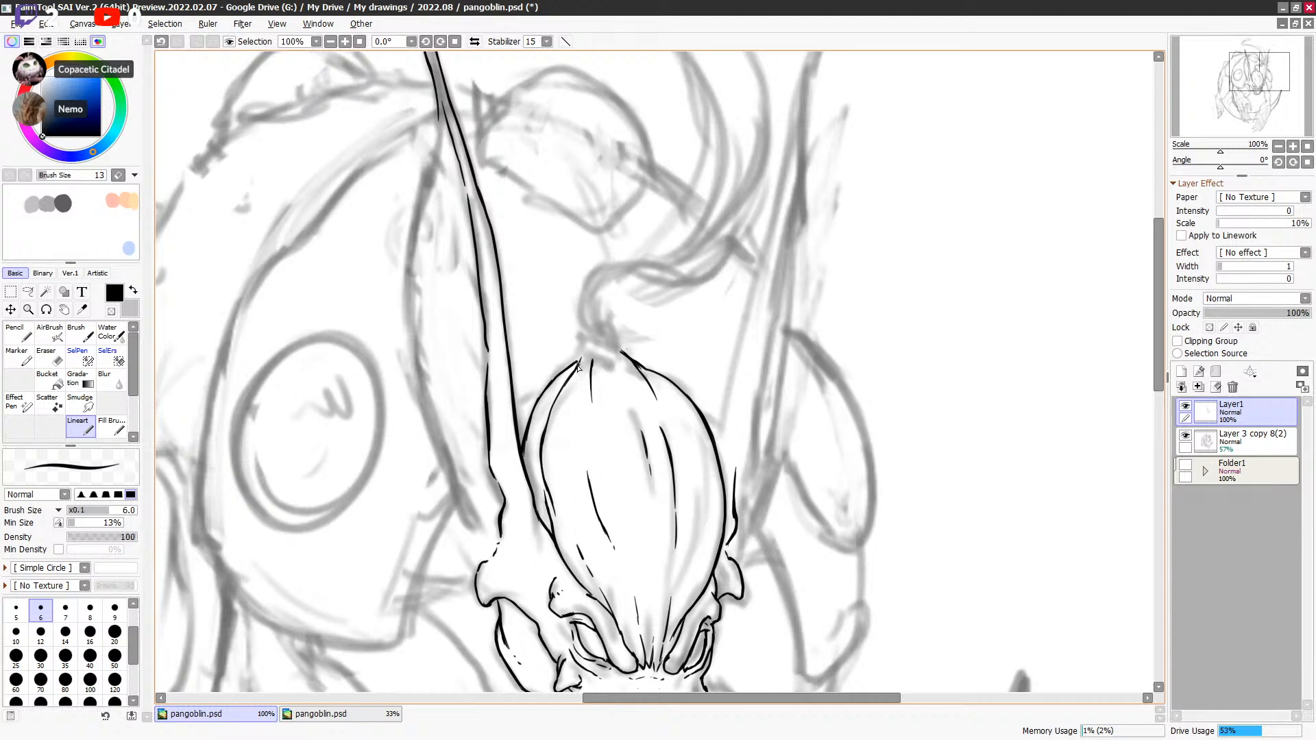
left_click_drag(584, 355, 550, 384)
left_click_drag(525, 465, 526, 441)
key("minus")
key("minus")
key("minus")
key("minus")
key("minus")
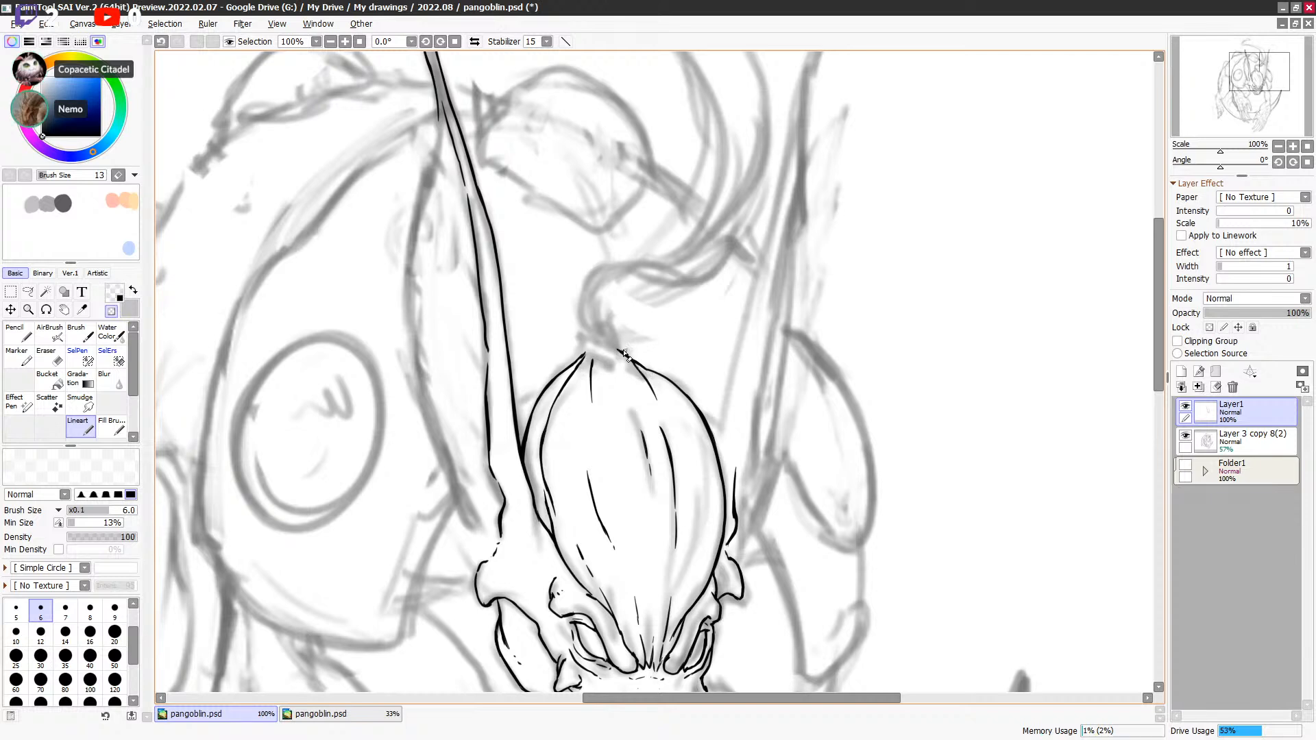
key("minus")
Step: Ink a small flared collar capping the top of the crest and tidy its lower edge
left_click_drag(662, 352, 674, 270)
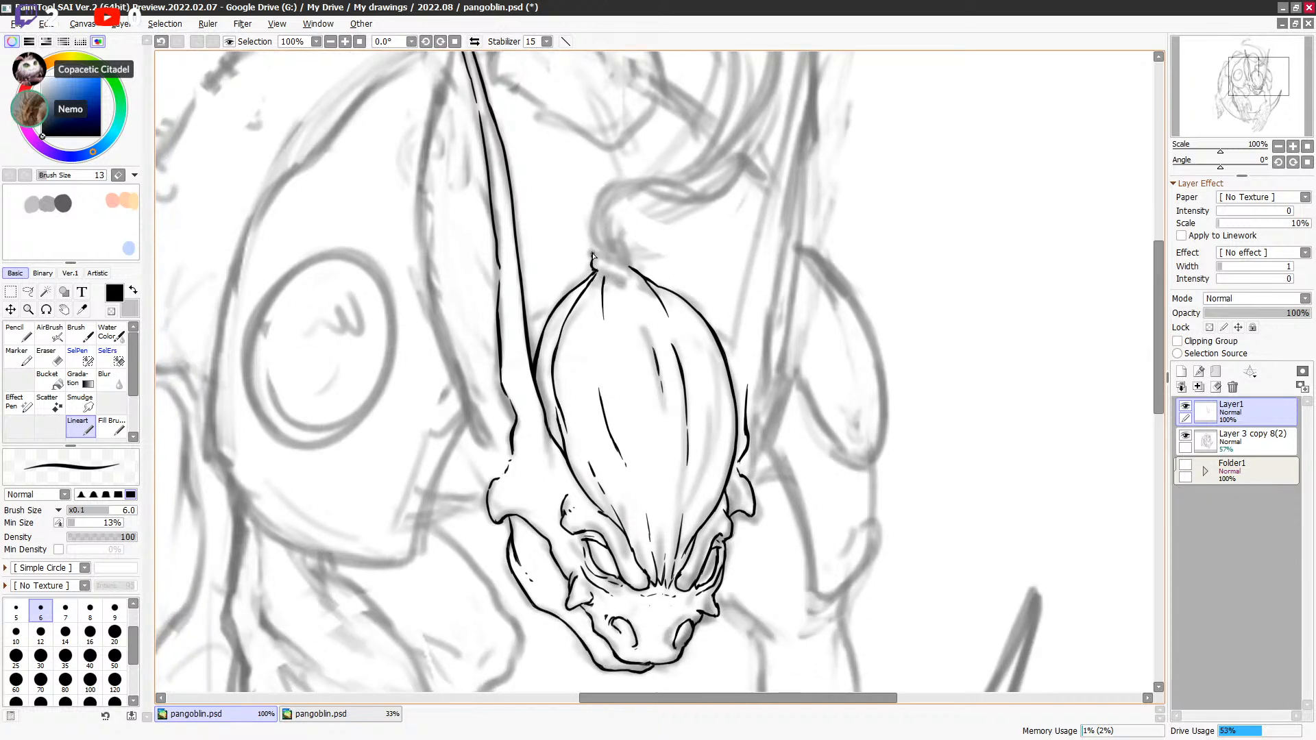
key("ctrl+z")
key("ctrl+z")
left_click_drag(601, 271, 629, 268)
key("ctrl+z")
left_click_drag(600, 249, 635, 266)
key("ctrl+z")
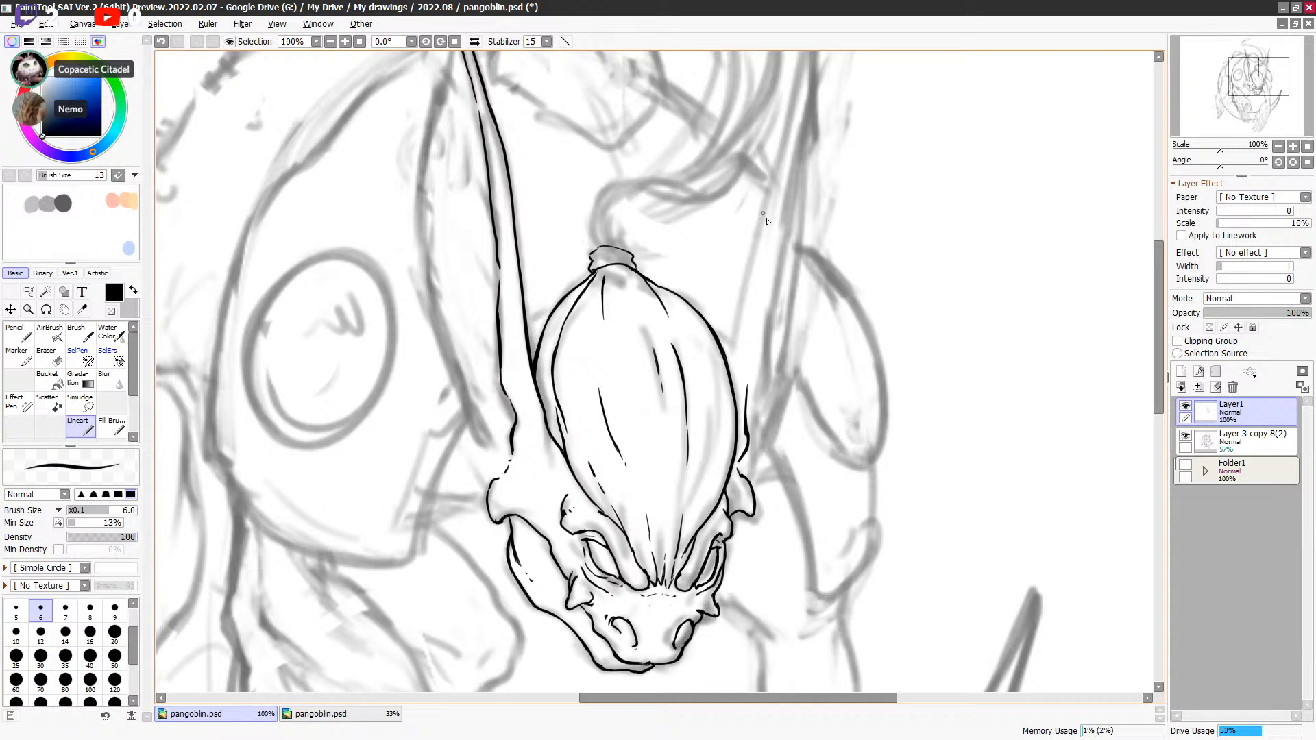
left_click_drag(767, 290, 761, 308)
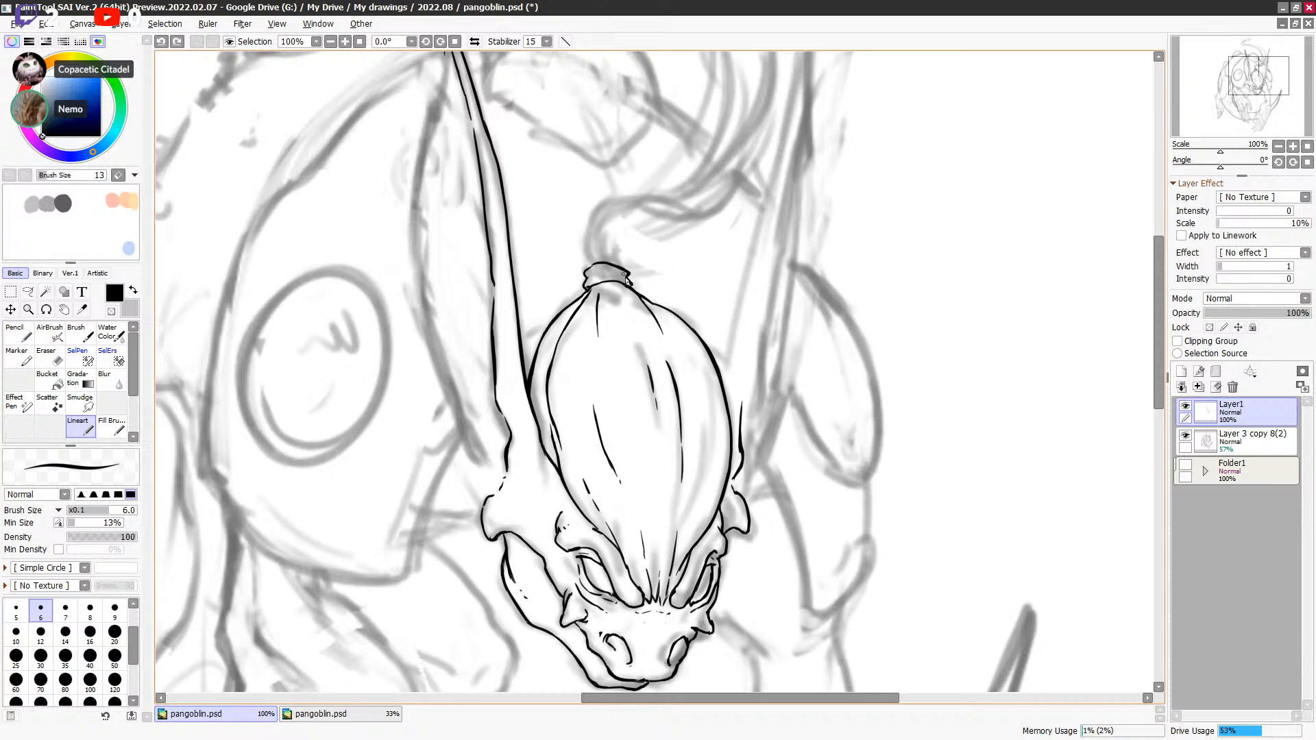
key("ctrl+z")
left_click_drag(587, 281, 585, 288)
left_click_drag(658, 372, 675, 307)
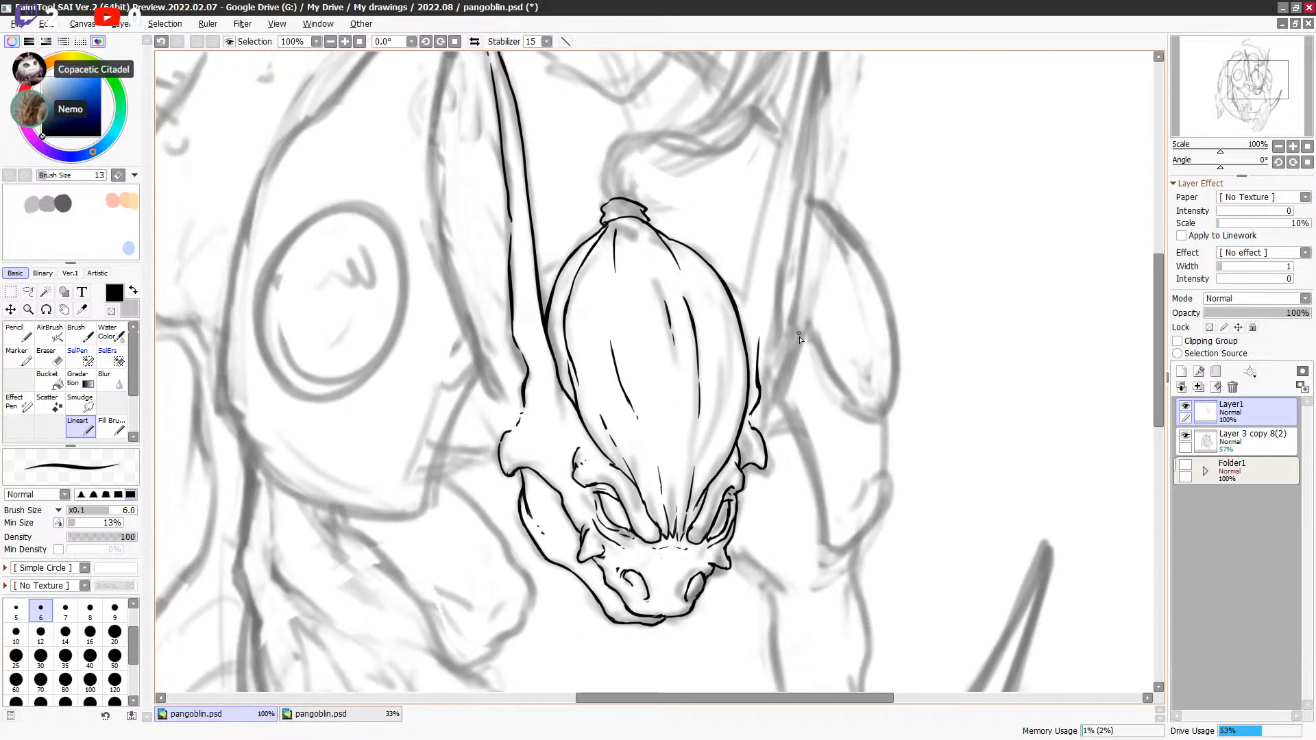
Step: Clean up the crest's upper contours where they meet the collar, alternating between erasing and inking
key("e")
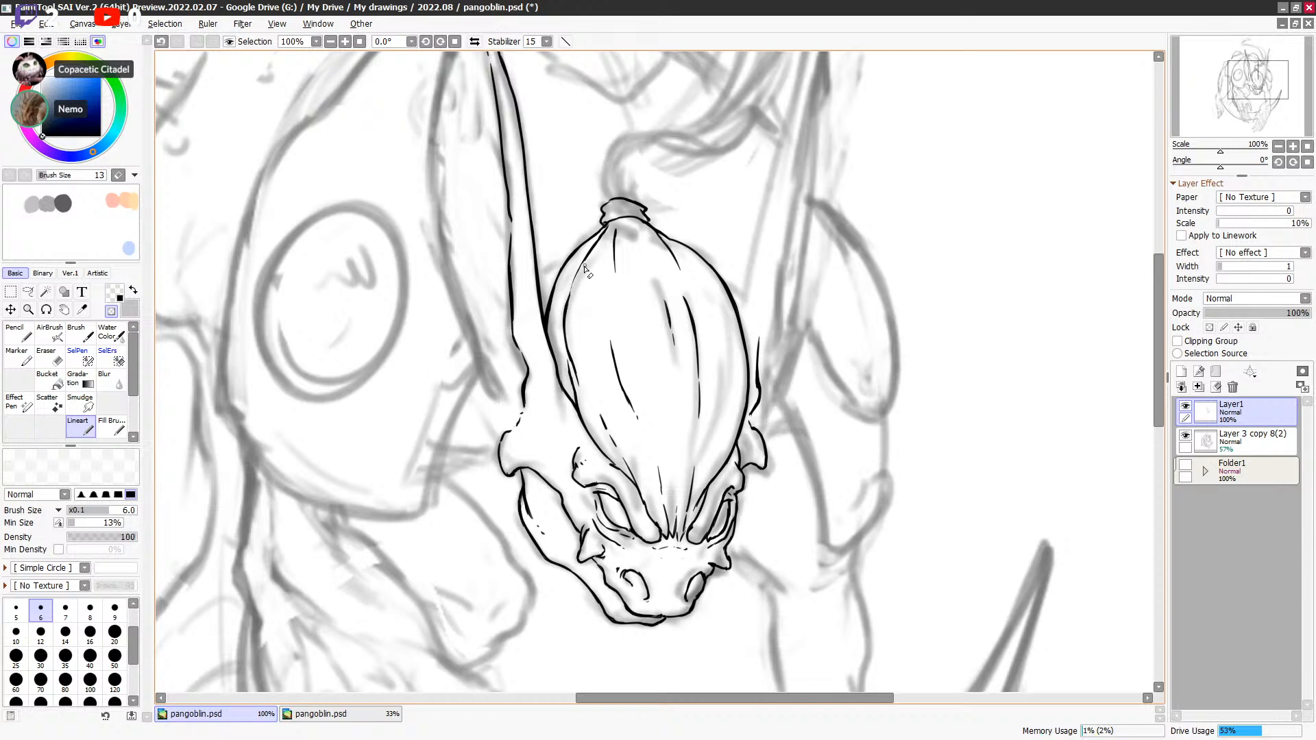
key("a")
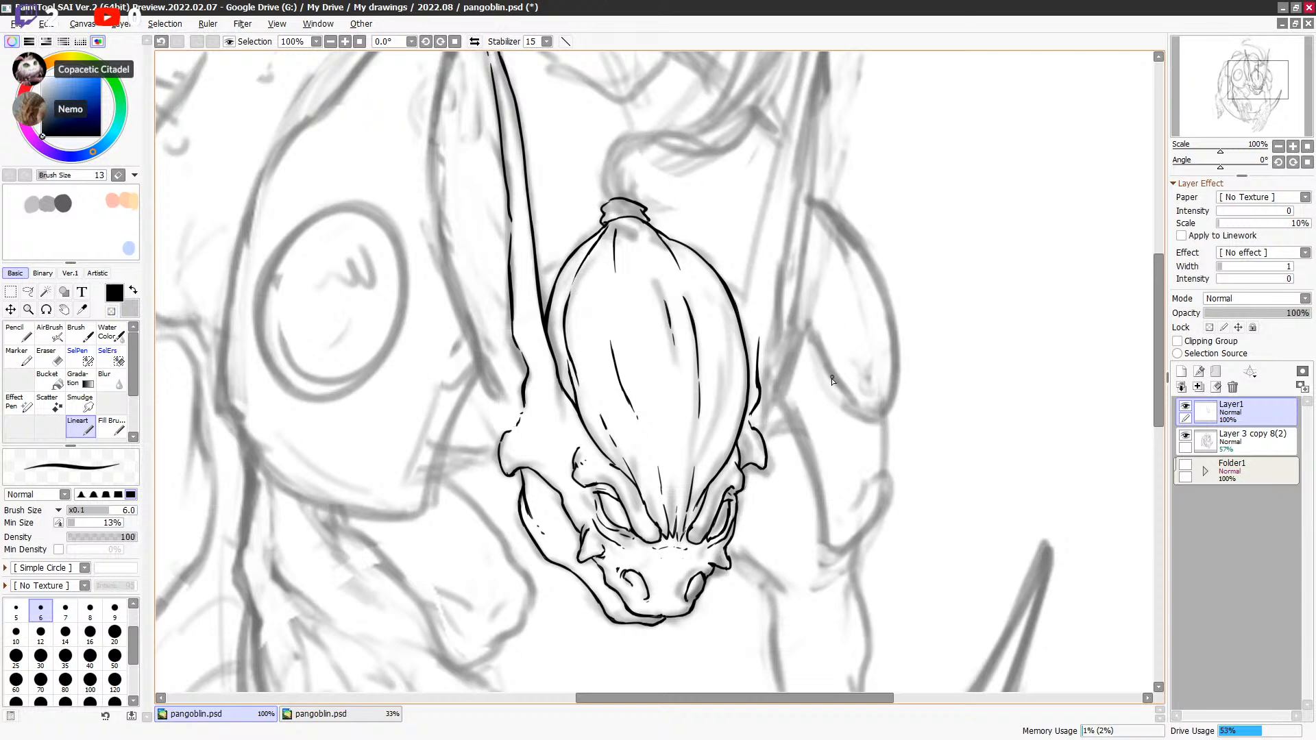
key("a")
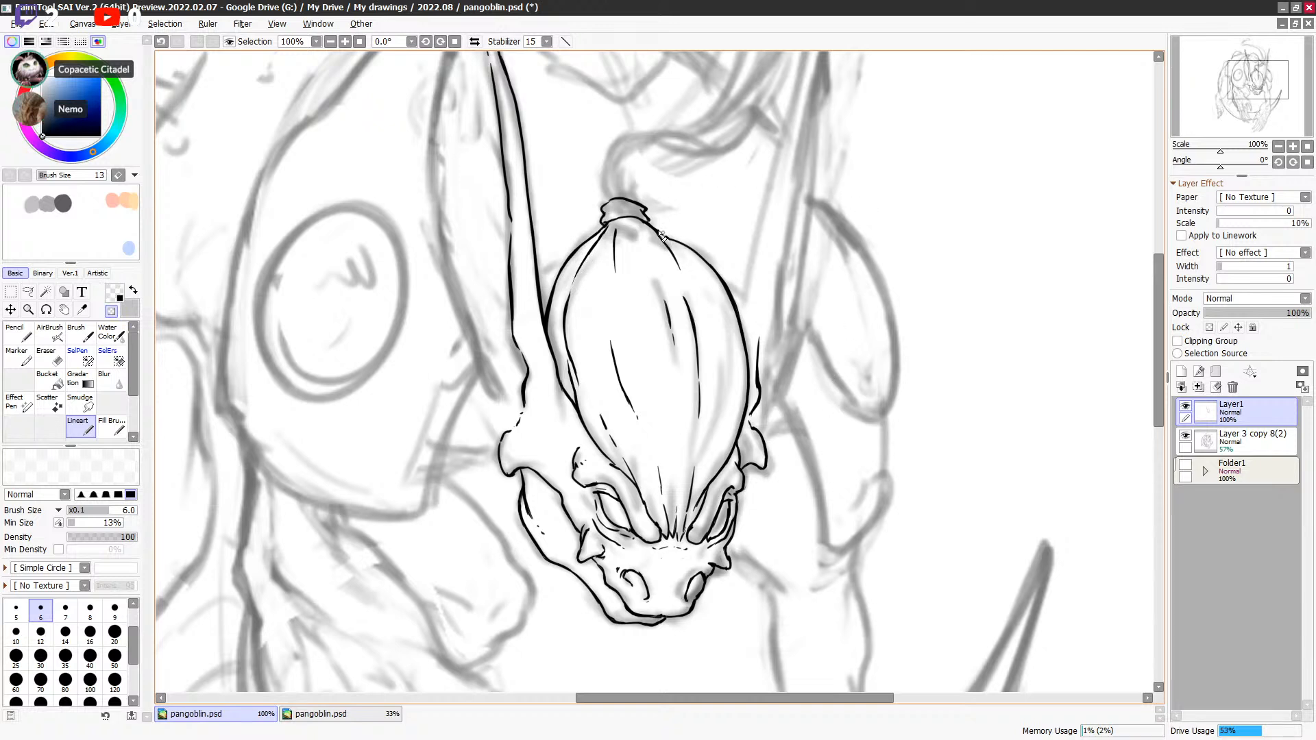
key("a")
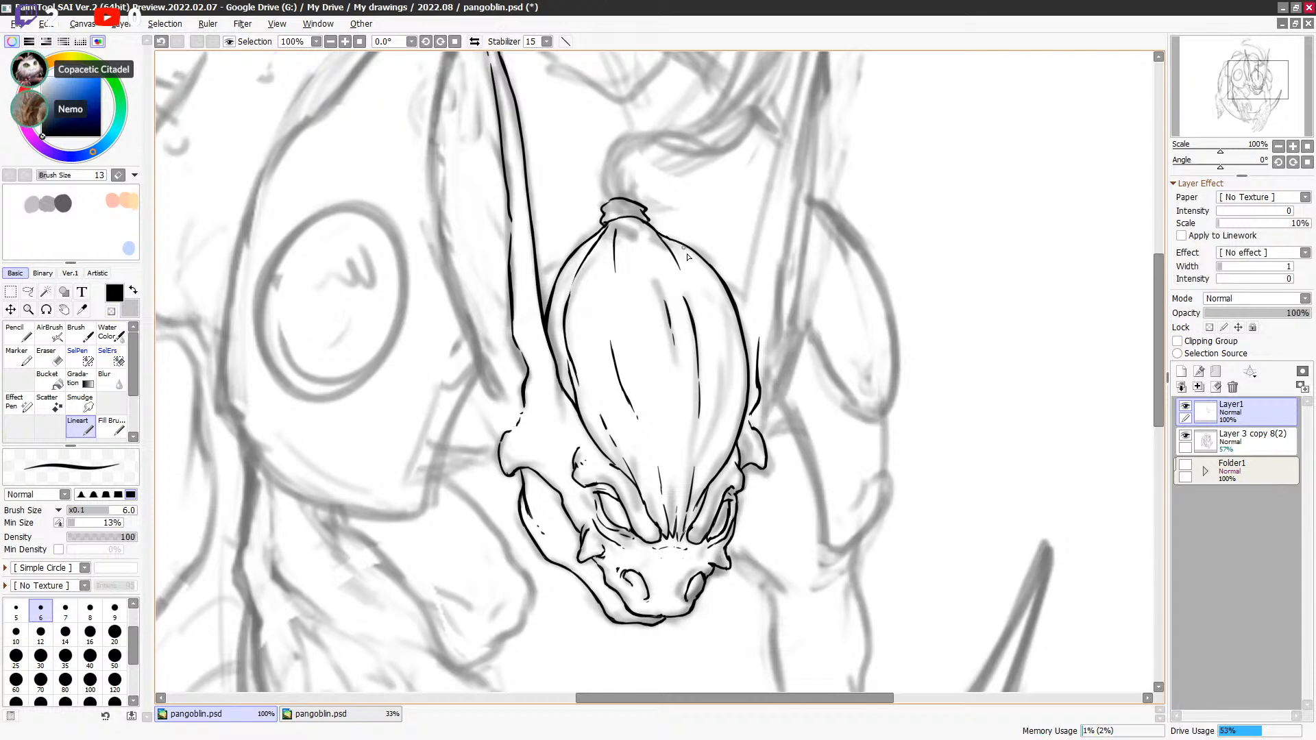
scroll(737, 290, "down", 1)
key("a")
key("a")
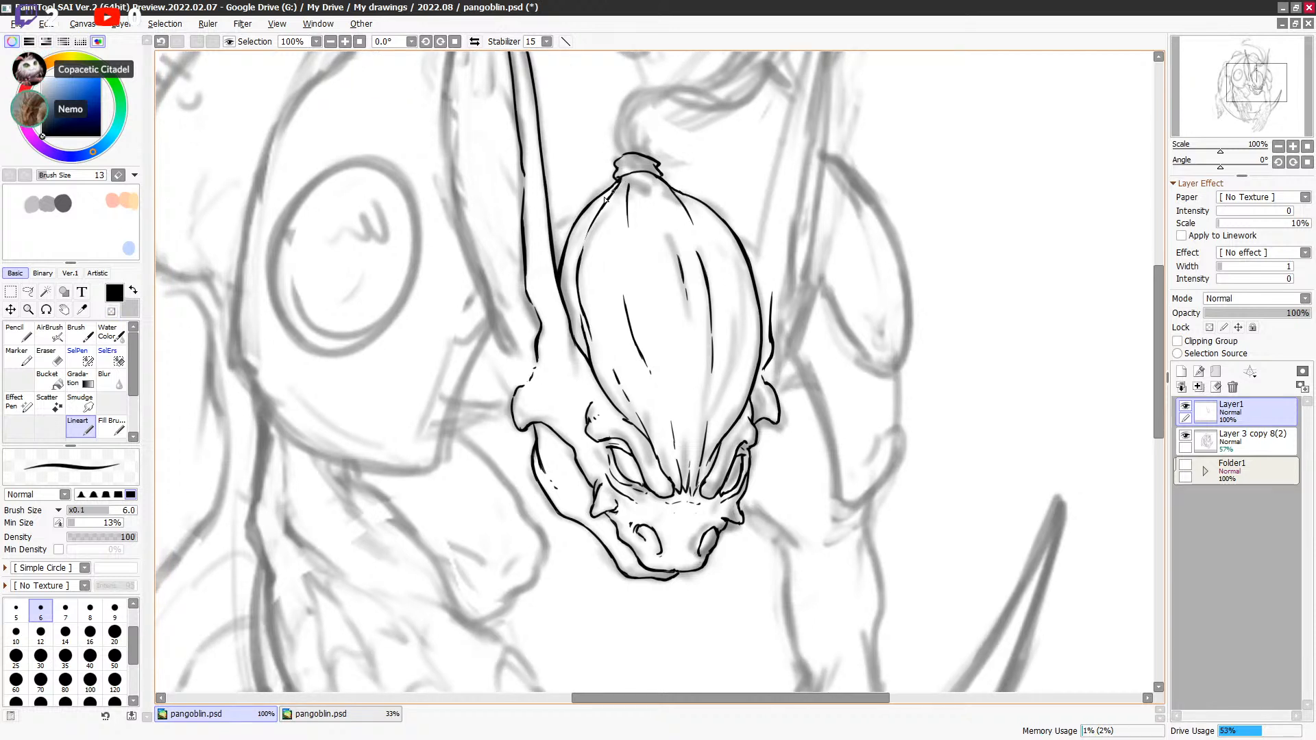
key("a")
key("a")
key("a")
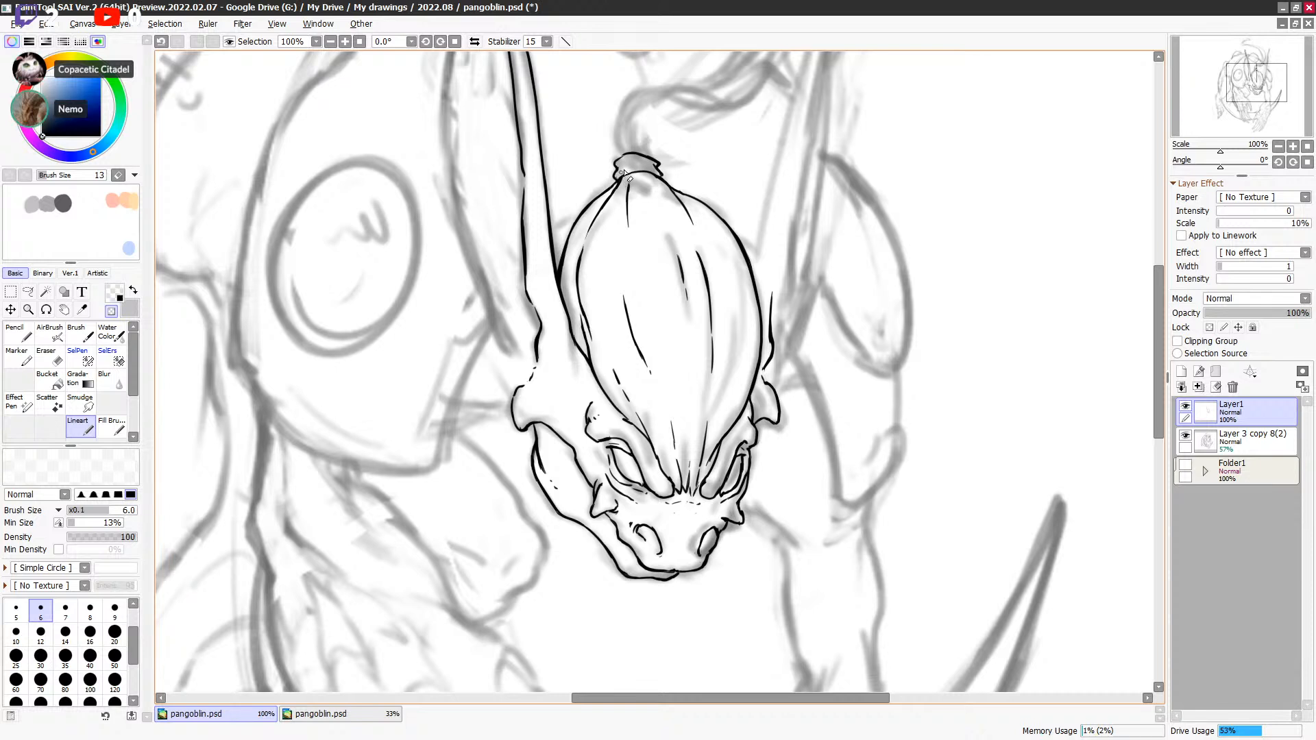
key("a")
key("a")
key("a")
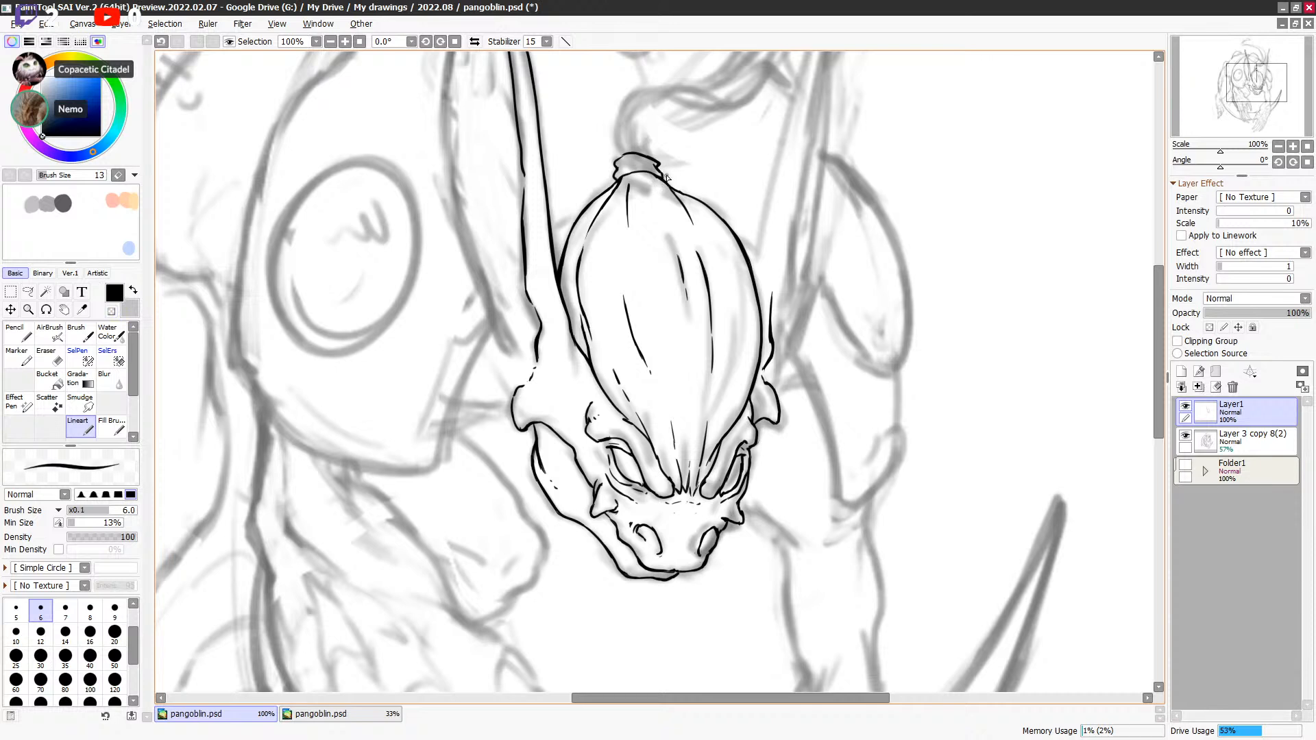
left_click_drag(742, 229, 750, 242)
Step: Ink the lower part of the right-hand horn's inner edge, rising from the side of the crest, redoing the stroke until smooth
left_click_drag(812, 439, 866, 376)
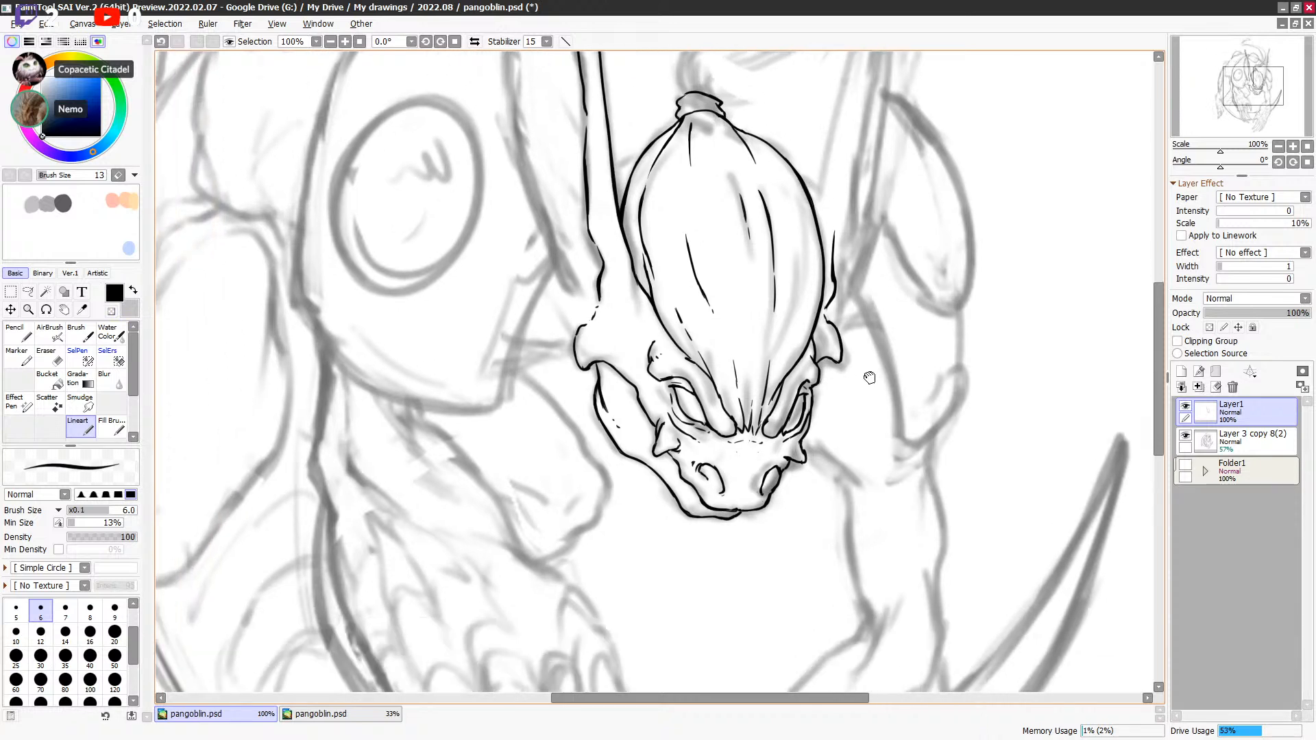
left_click_drag(836, 426, 837, 418)
mouse_move(851, 245)
left_mouse_down()
mouse_move(821, 312)
mouse_move(841, 347)
mouse_move(782, 352)
mouse_move(797, 314)
mouse_move(814, 318)
mouse_move(804, 369)
mouse_move(781, 242)
left_mouse_up()
key("x")
key("x")
scroll(816, 319, "down", 1)
key("x")
key("x")
key("ctrl+z")
left_click_drag(754, 360, 780, 237)
key("ctrl+z")
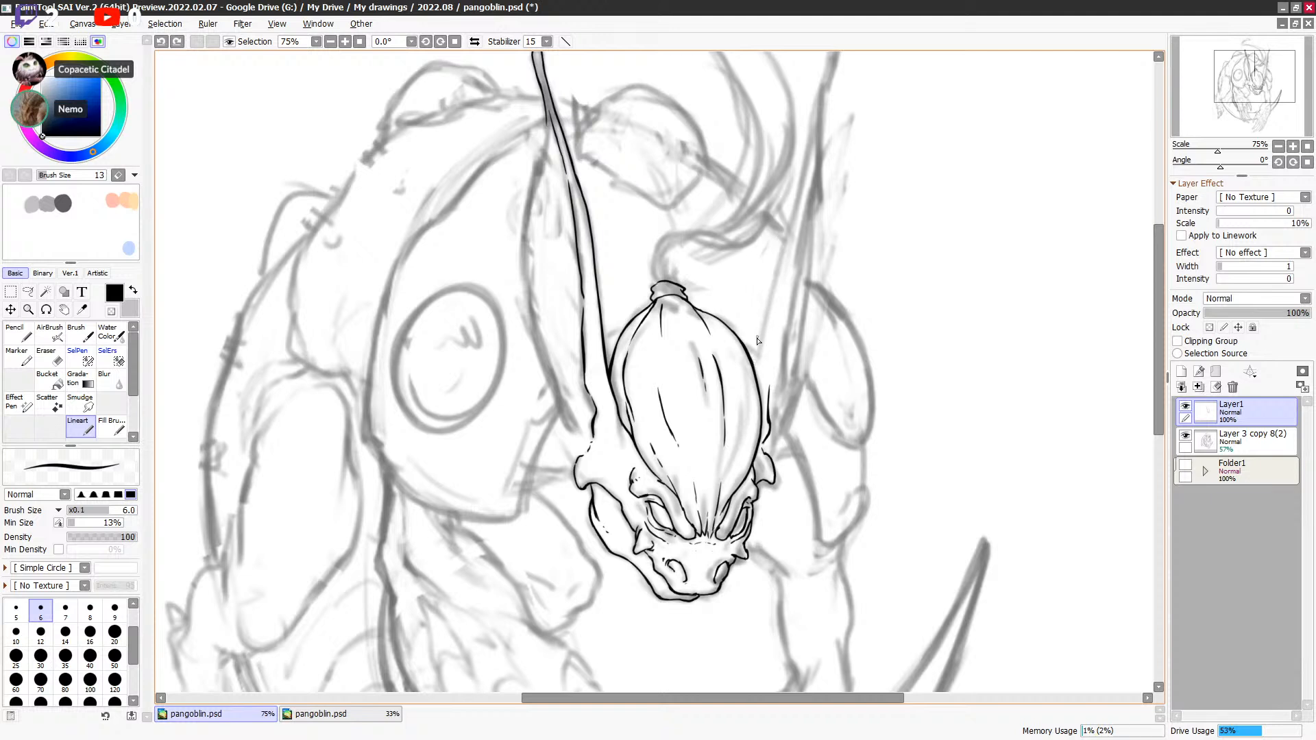
left_click_drag(752, 362, 777, 214)
key("ctrl+z")
mouse_move(753, 362)
left_mouse_down()
mouse_move(789, 202)
mouse_move(754, 361)
mouse_move(776, 240)
left_mouse_up()
key("ctrl+z")
key("ctrl+z")
key("ctrl+z")
key("ctrl+z")
key("ctrl+z")
left_click_drag(752, 369, 788, 204)
key("ctrl+z")
mouse_move(754, 364)
left_mouse_down()
mouse_move(788, 199)
mouse_move(777, 290)
mouse_move(759, 257)
mouse_move(770, 220)
left_mouse_up()
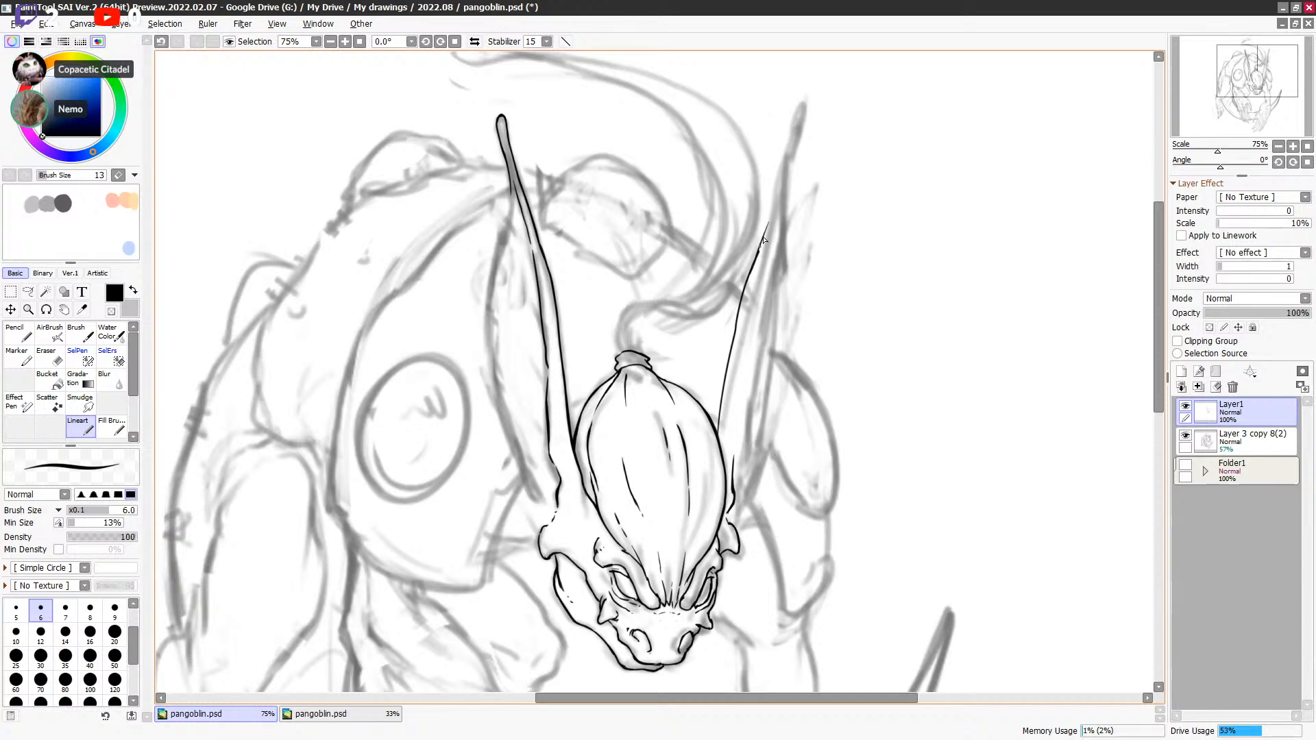
key("minus")
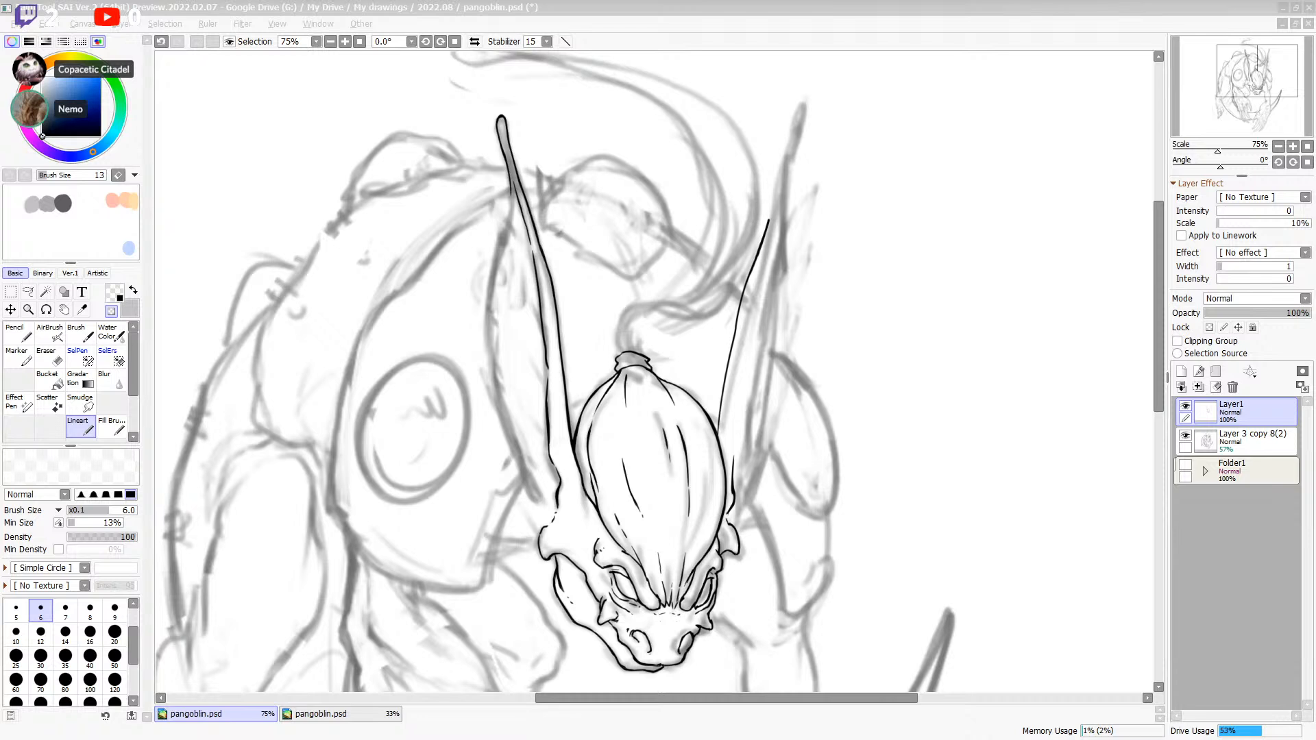
left_click(320, 714)
key("ctrl+Tab")
mouse_move(751, 270)
left_mouse_down()
mouse_move(771, 200)
mouse_move(743, 322)
mouse_move(763, 214)
left_mouse_up()
key("l")
key("ctrl+d")
key("b")
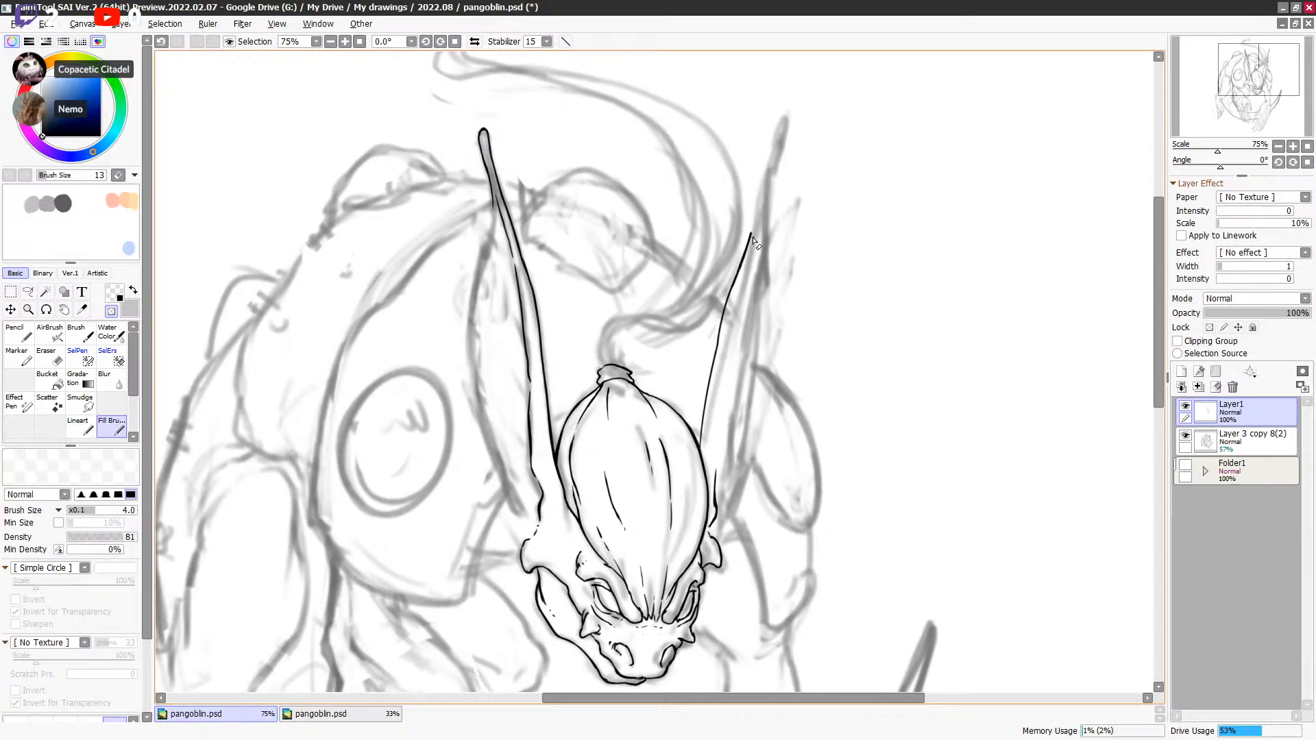
Step: Extend the right-hand horn's inner edge up to its tip with the Lineart brush
left_click(80, 426)
mouse_move(752, 237)
left_mouse_down()
mouse_move(781, 120)
mouse_move(763, 176)
mouse_move(777, 130)
left_mouse_up()
mouse_move(773, 343)
left_mouse_down()
mouse_move(799, 215)
mouse_move(734, 363)
left_mouse_up()
key("ctrl+z")
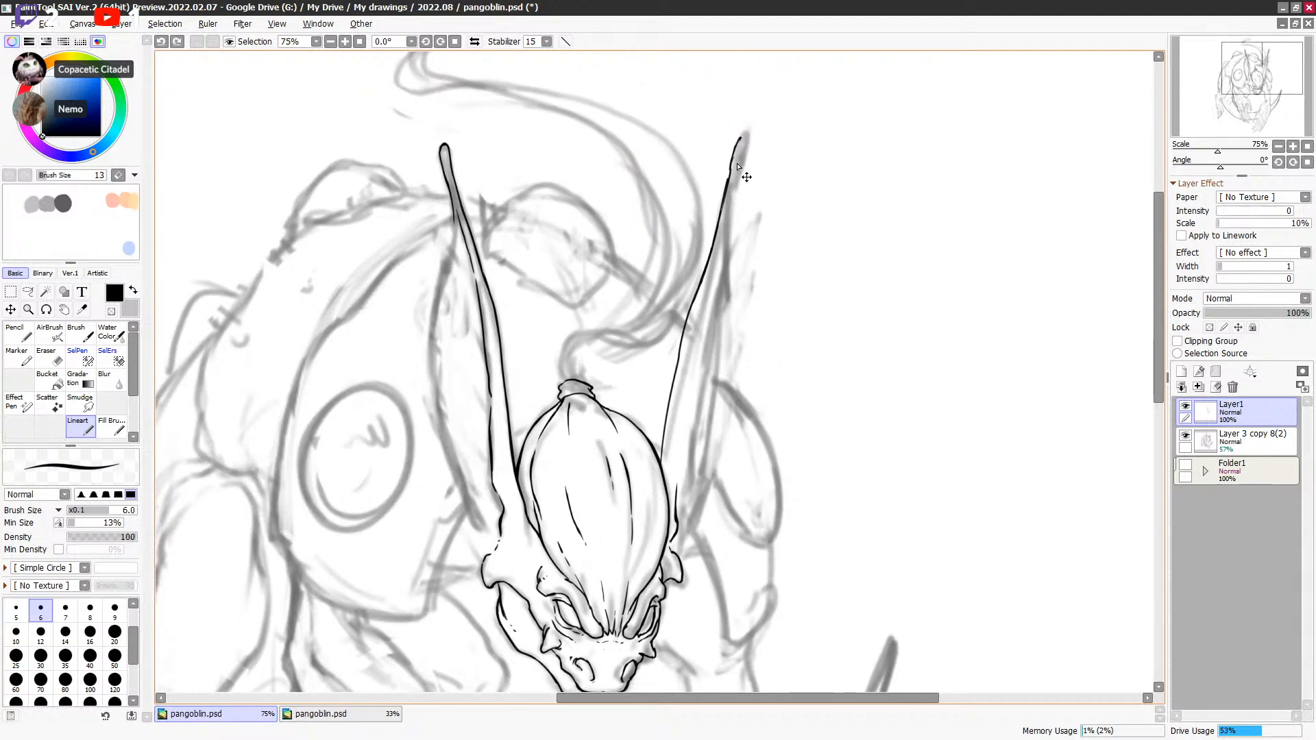
mouse_move(730, 169)
left_mouse_down()
mouse_move(742, 144)
mouse_move(729, 197)
left_mouse_up()
key("ctrl+z")
left_click_drag(724, 255, 743, 185)
left_click_drag(710, 357, 769, 338)
mouse_move(774, 290)
left_mouse_down()
mouse_move(765, 362)
mouse_move(733, 182)
mouse_move(768, 273)
left_mouse_up()
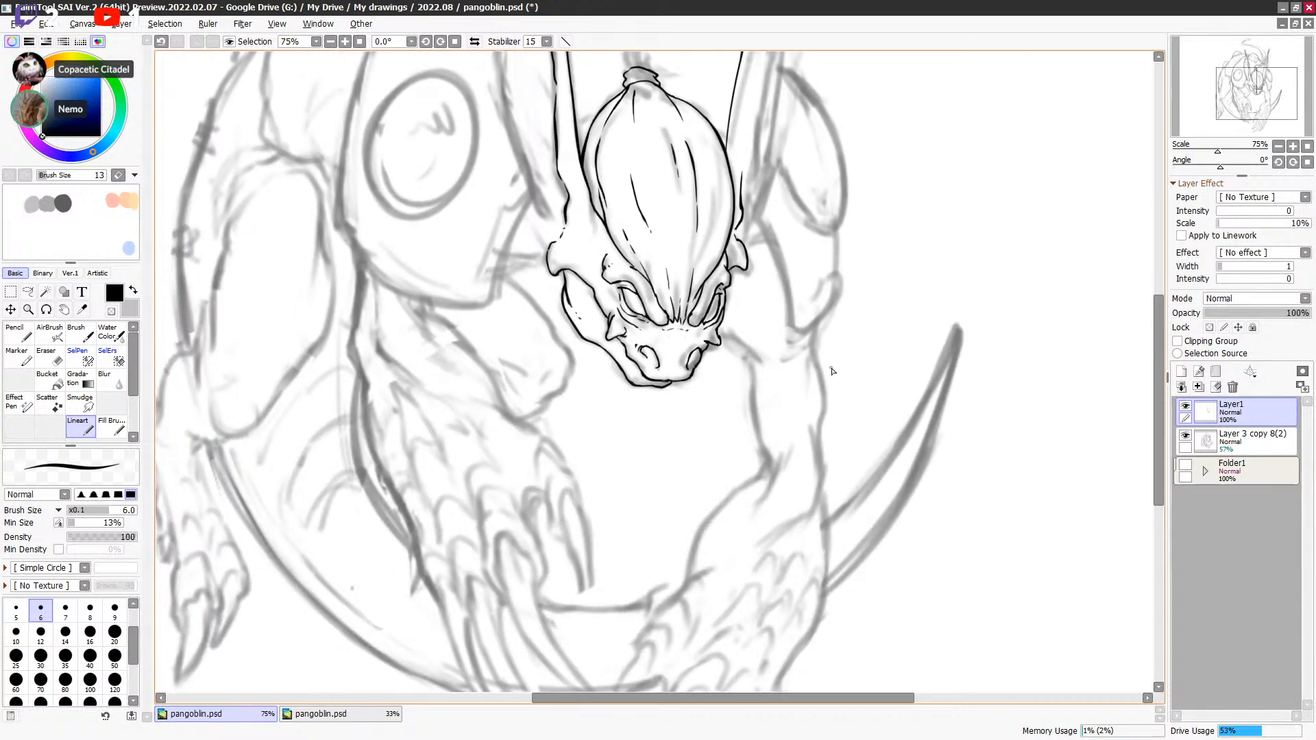
Step: Rework the inner lines of the right-hand eye beside the brow, erasing and re-inking them
left_click_drag(648, 321, 704, 319)
key("ctrl+z")
left_click_drag(625, 287, 717, 293)
key("ctrl+z")
key("minus")
left_click_drag(685, 322, 711, 279)
key("minus")
key("minus")
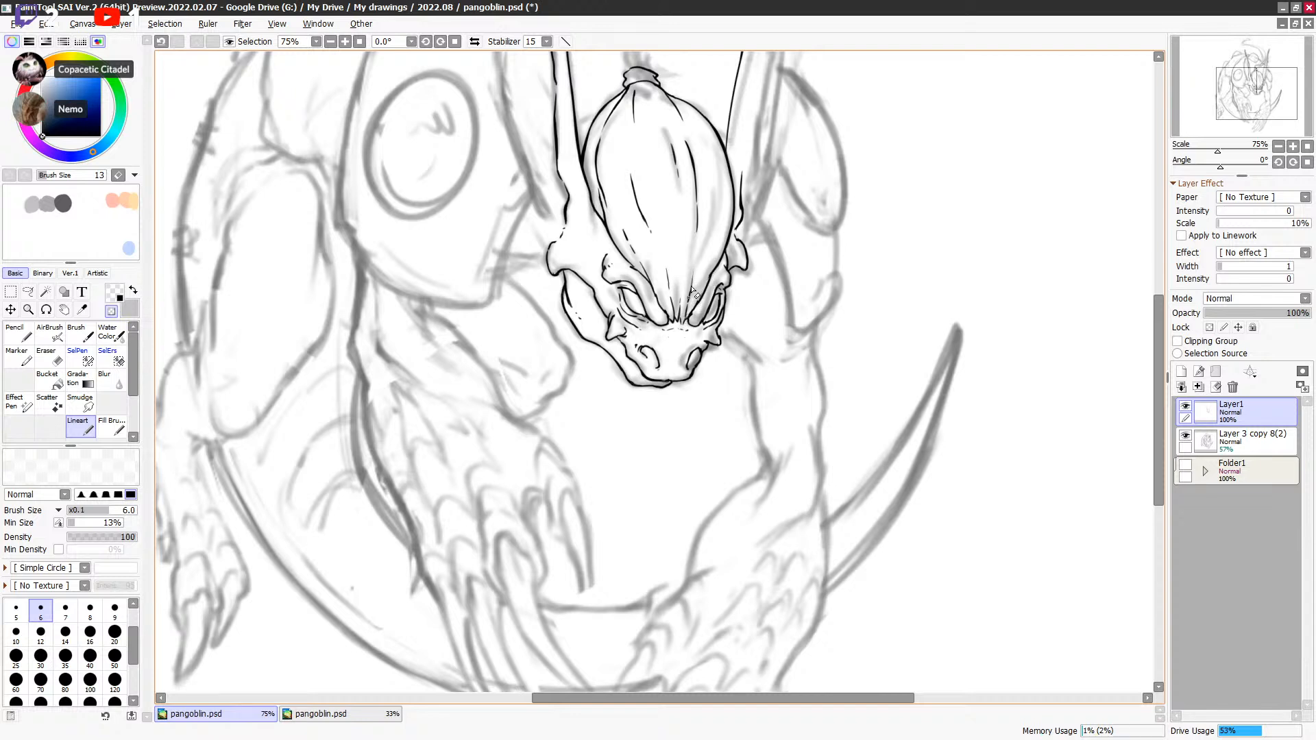
key("minus")
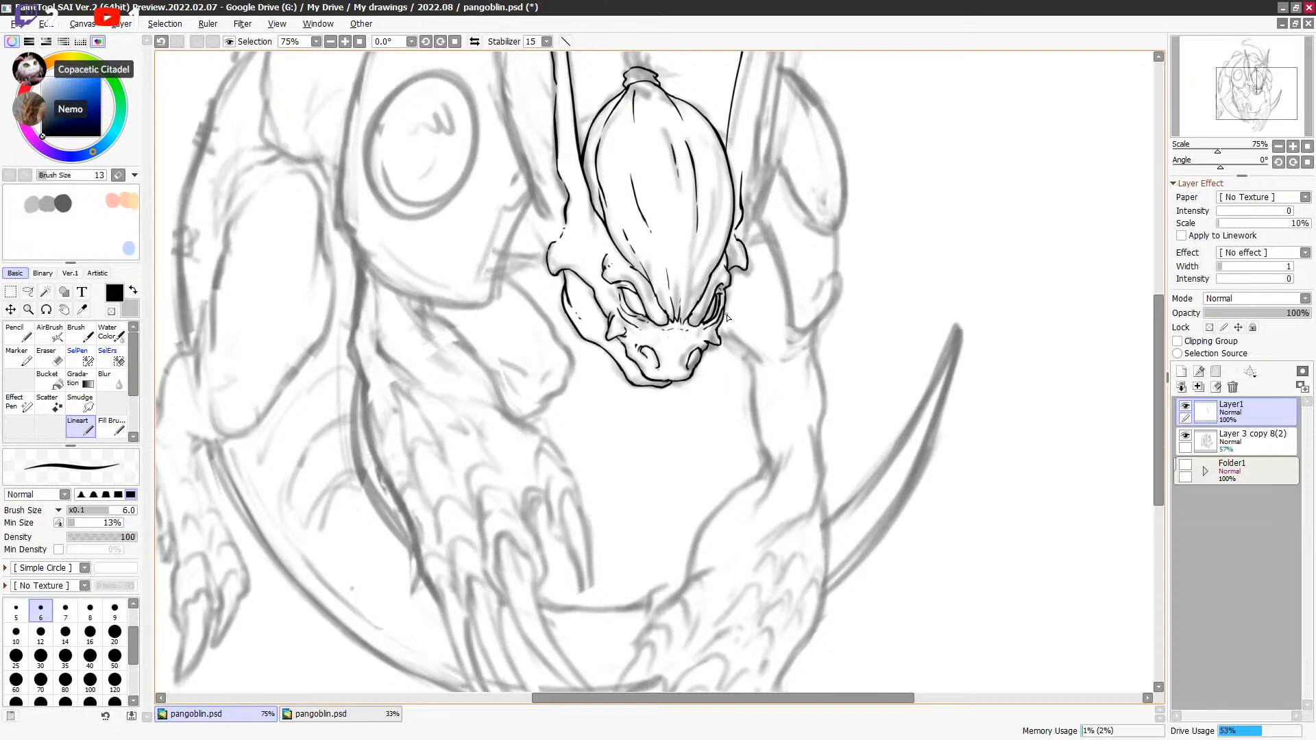
Step: Refine the right-hand eye's outer contour and lid, trimming the excess ink around its corner
key("c")
key("c")
key("c")
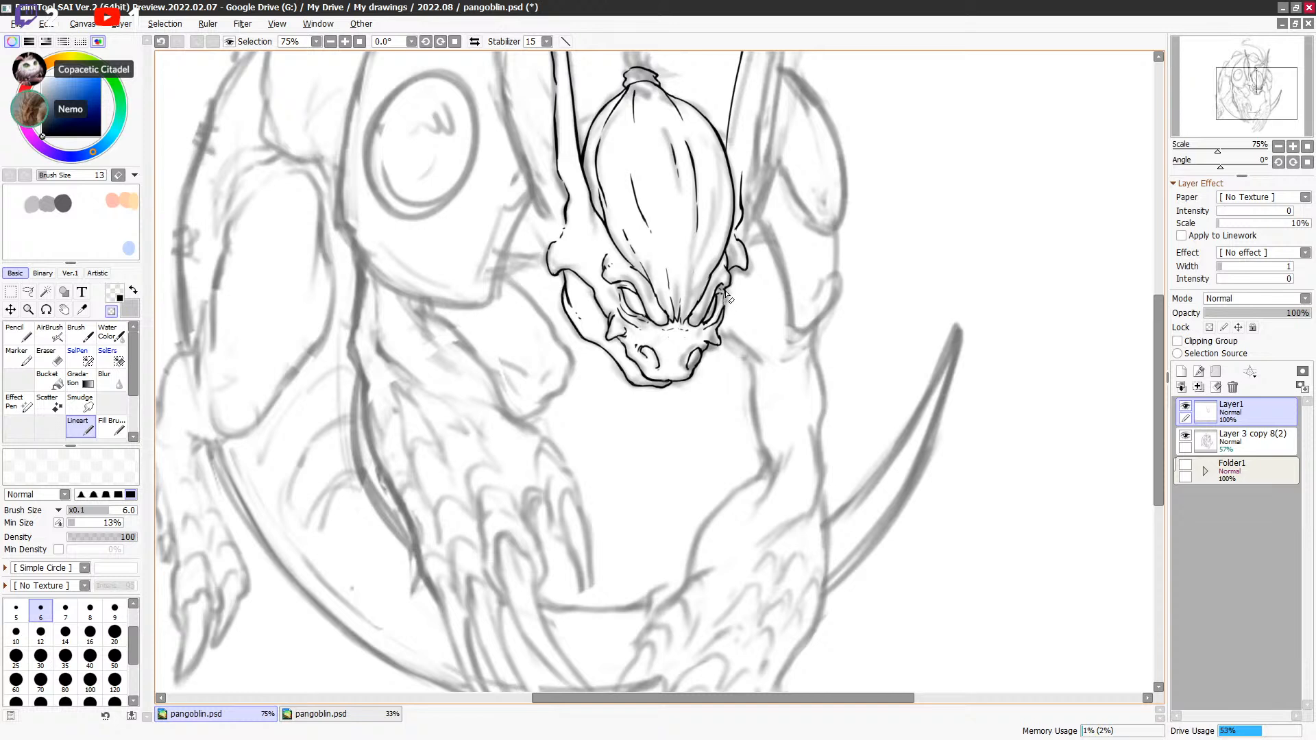
key("c")
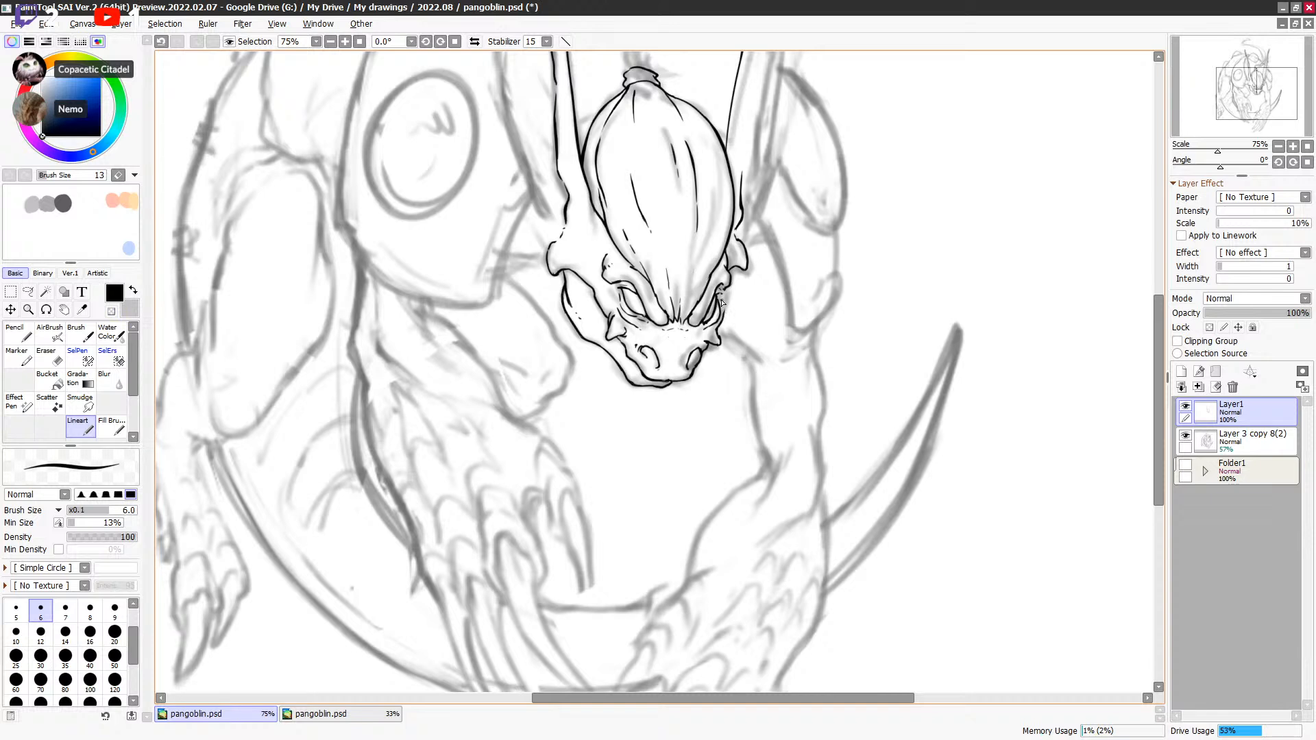
key("c")
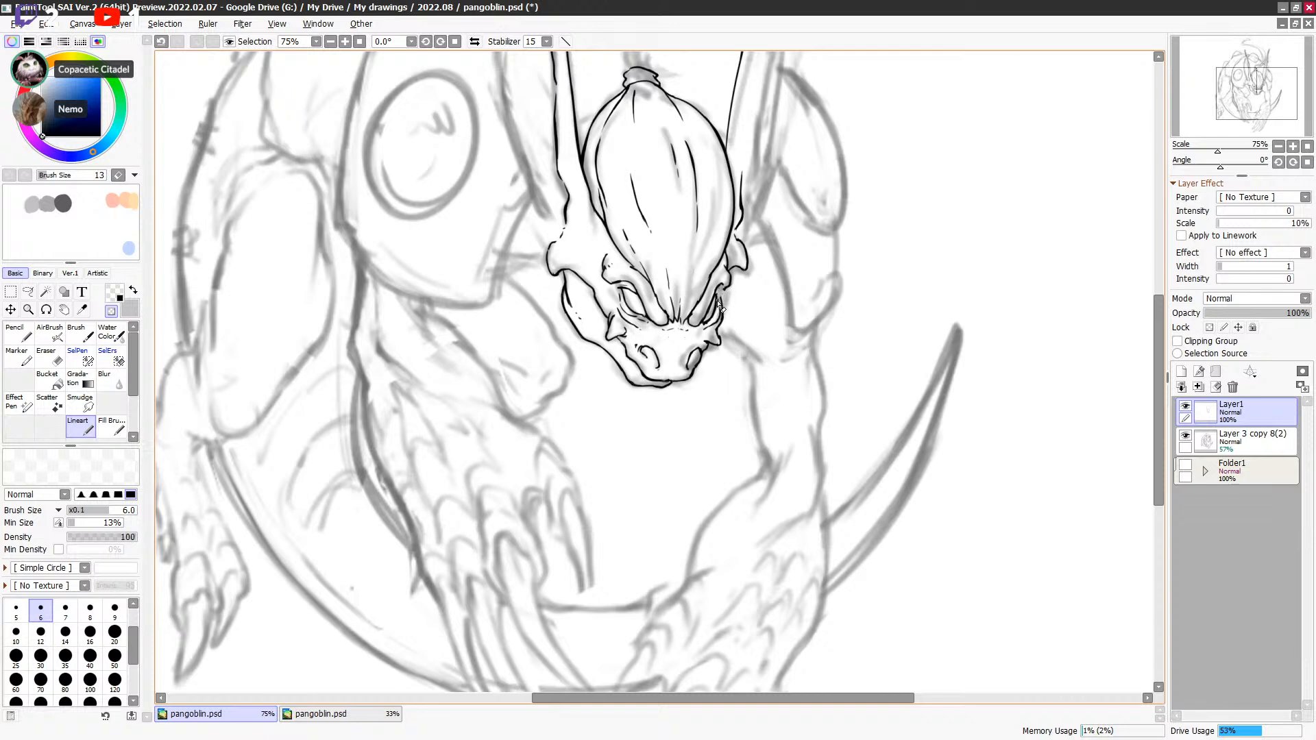
key("c")
key("c")
key("c")
key("c")
key("c")
key("c")
key("c")
key("c")
key("c")
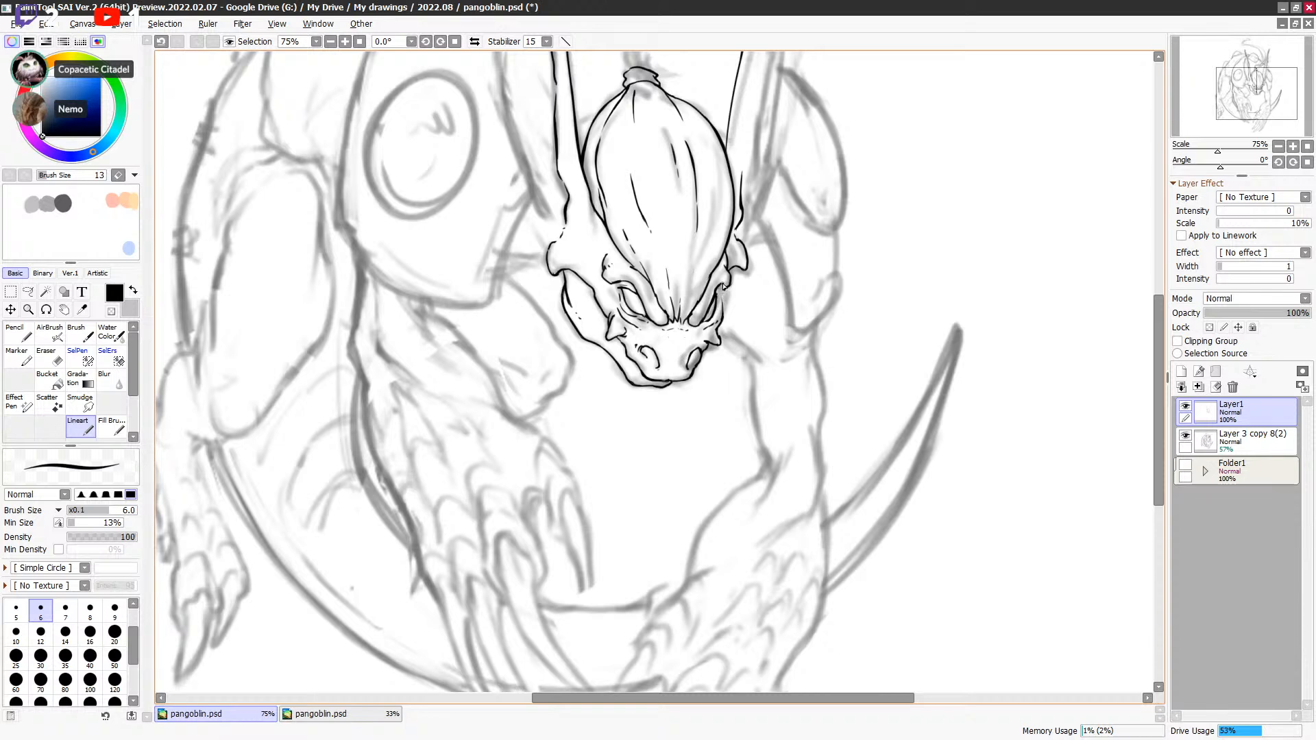
Step: Strengthen the lid line above the left-hand eye and touch up the right-hand eye's outer edge
left_click_drag(627, 279, 733, 288)
key("ctrl+z")
key("-")
left_click_drag(607, 283, 619, 281)
key("-")
key("-")
key("-")
key("e")
key("c")
key("minus")
left_click_drag(717, 296, 721, 307)
key("minus")
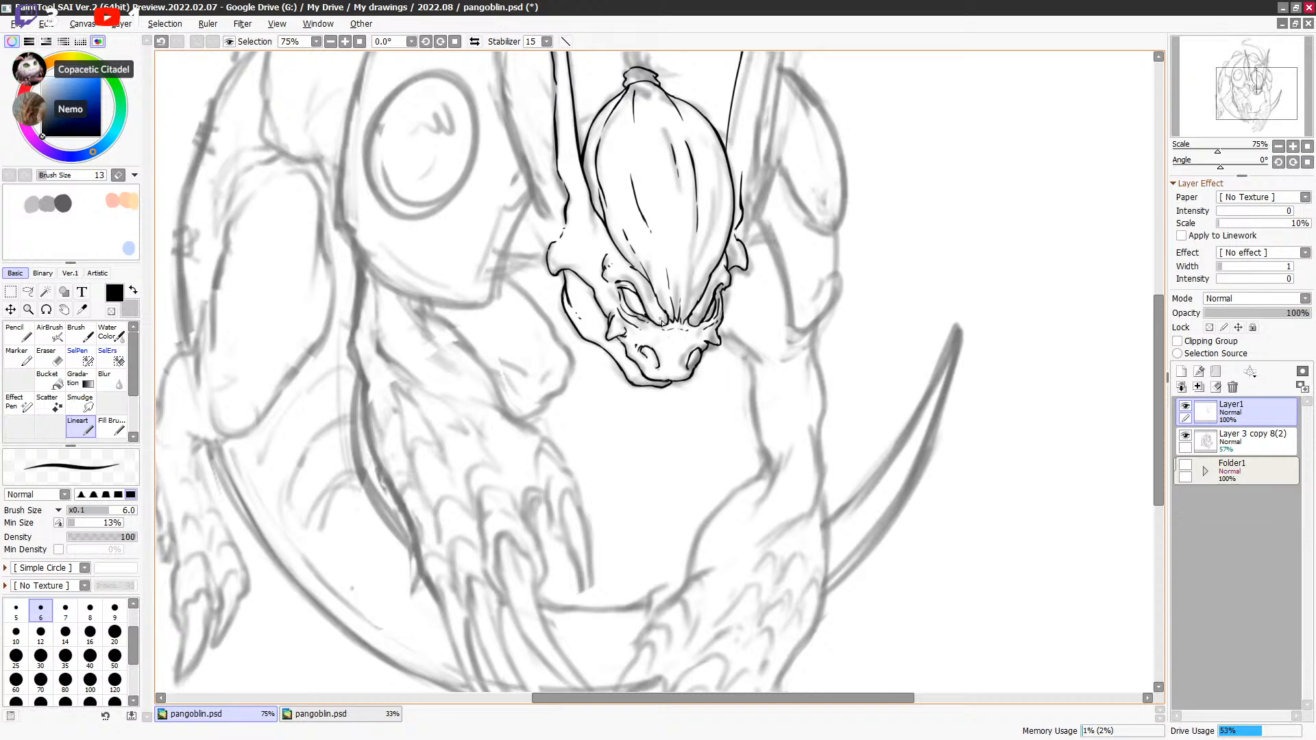
key("minus")
key("ctrl+z")
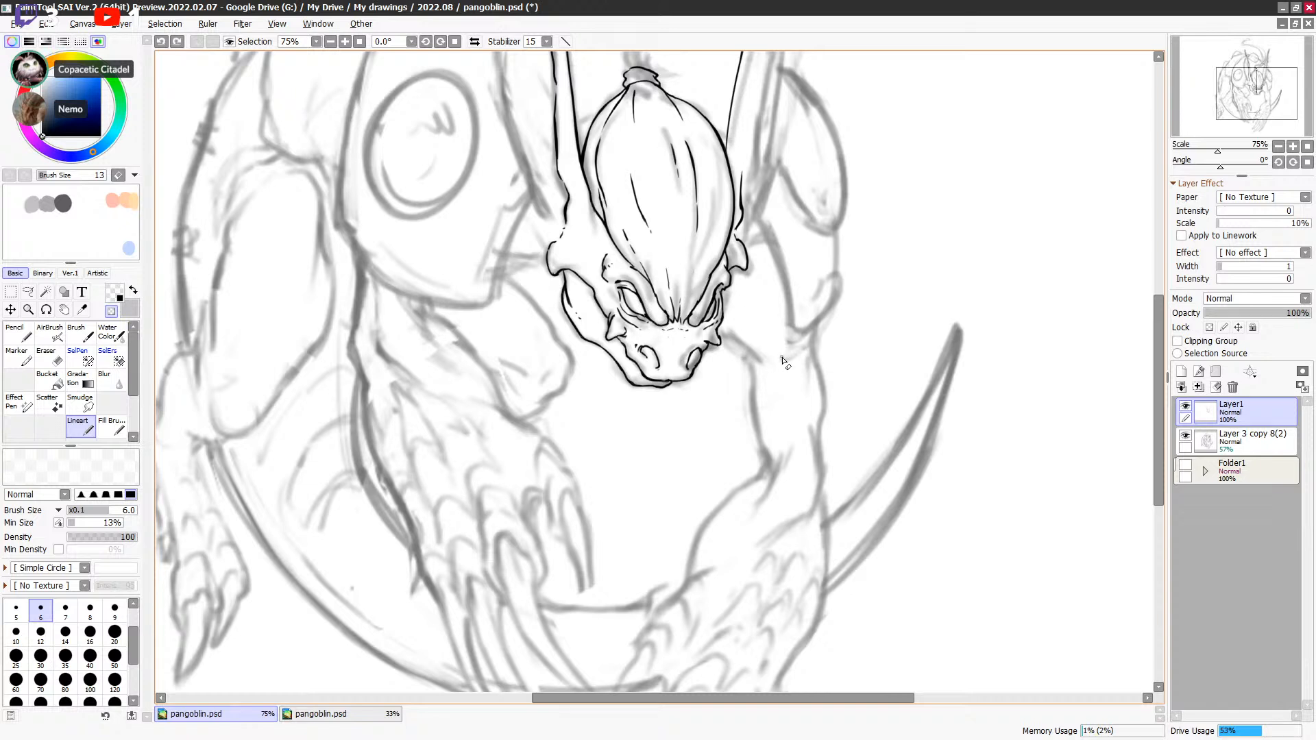
Step: Hide the sketch layer to check the line art on its own, and show the sketch again
left_click(1185, 436)
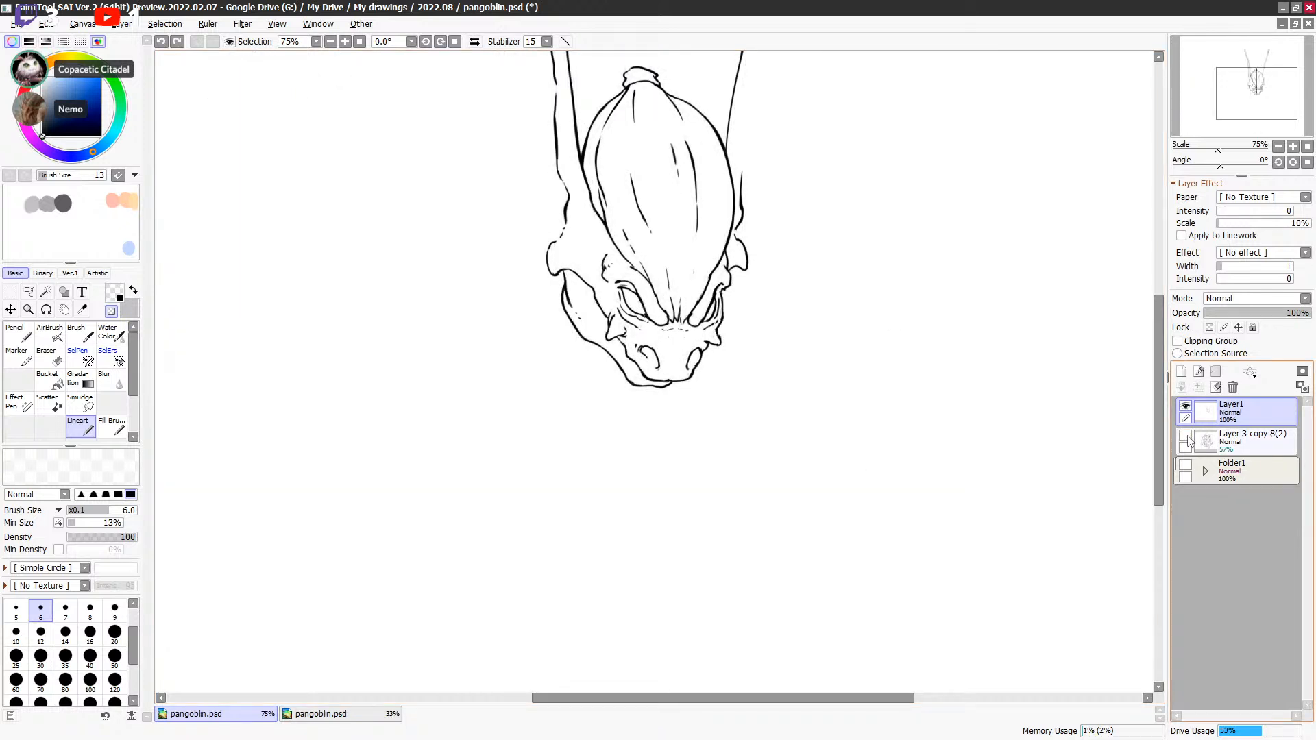
left_click(1186, 437)
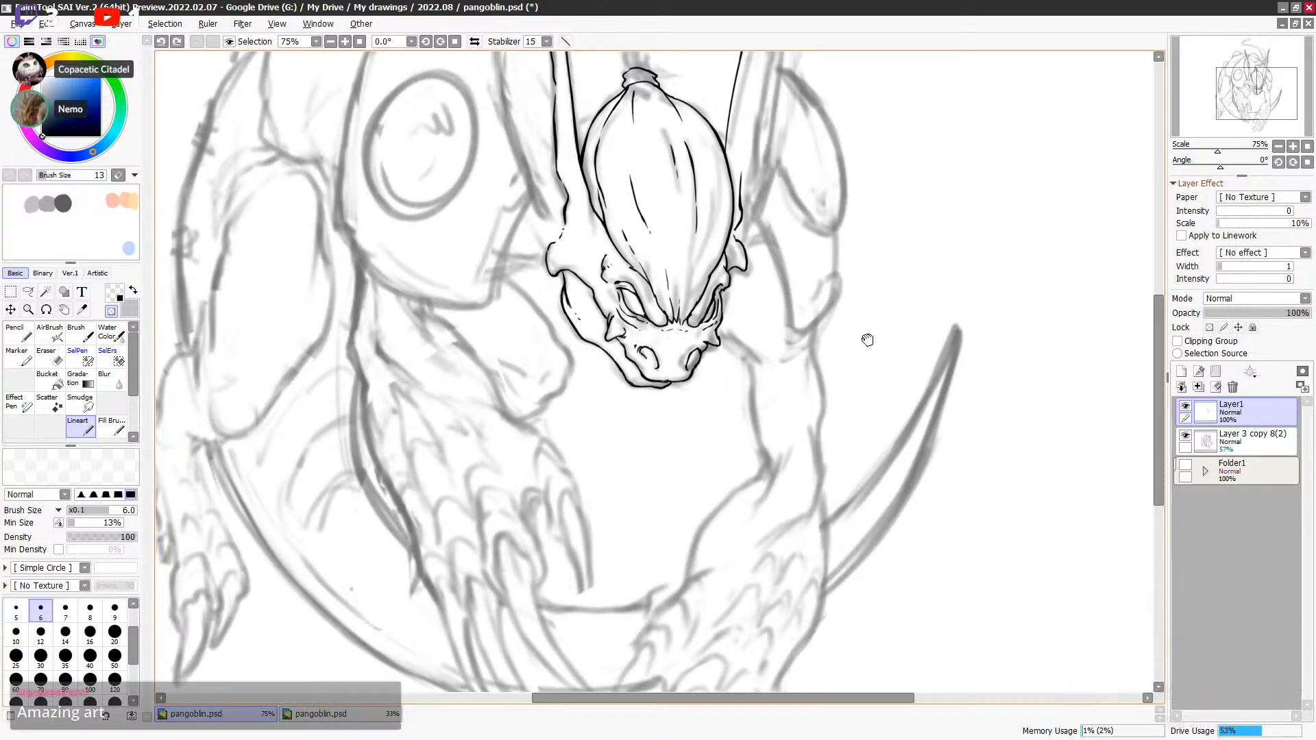
left_click_drag(869, 338, 864, 351)
Step: Touch up the ink along the right-hand eye's outer edge, alternating between inking and erasing
key("minus")
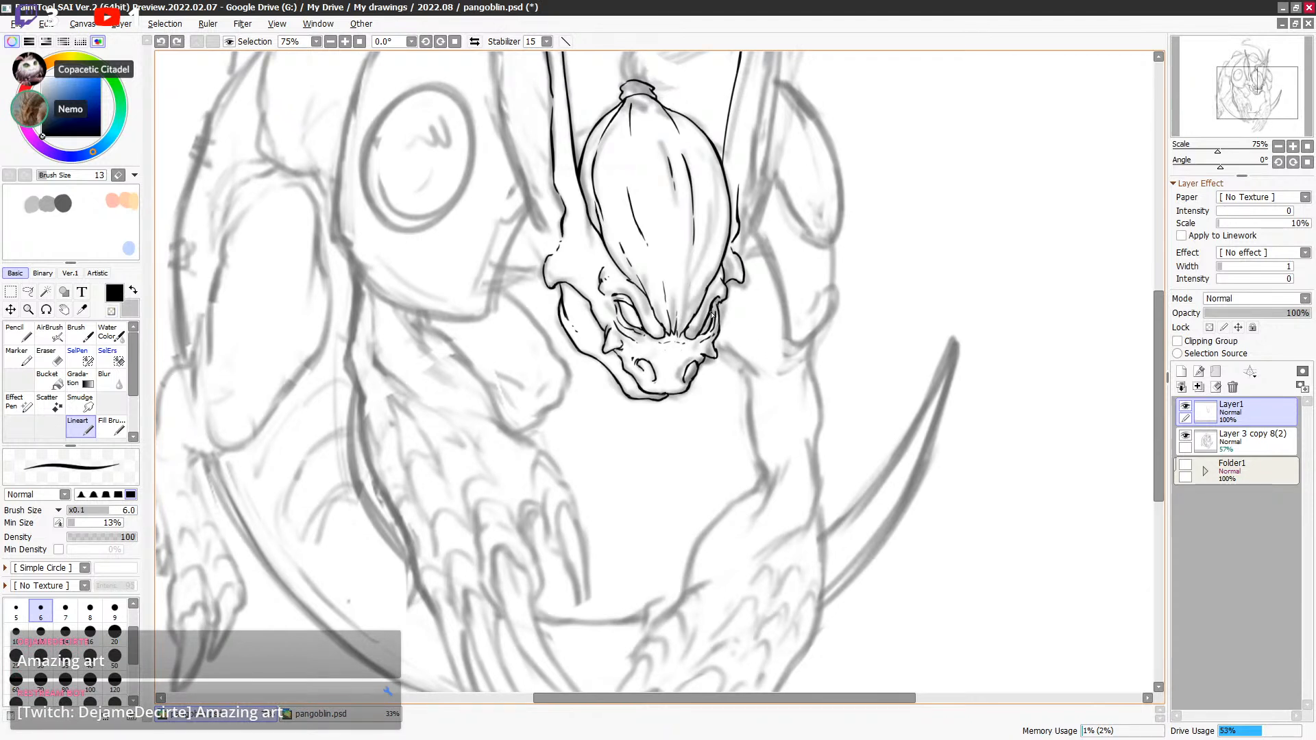
key("minus")
key("minus")
key("minus")
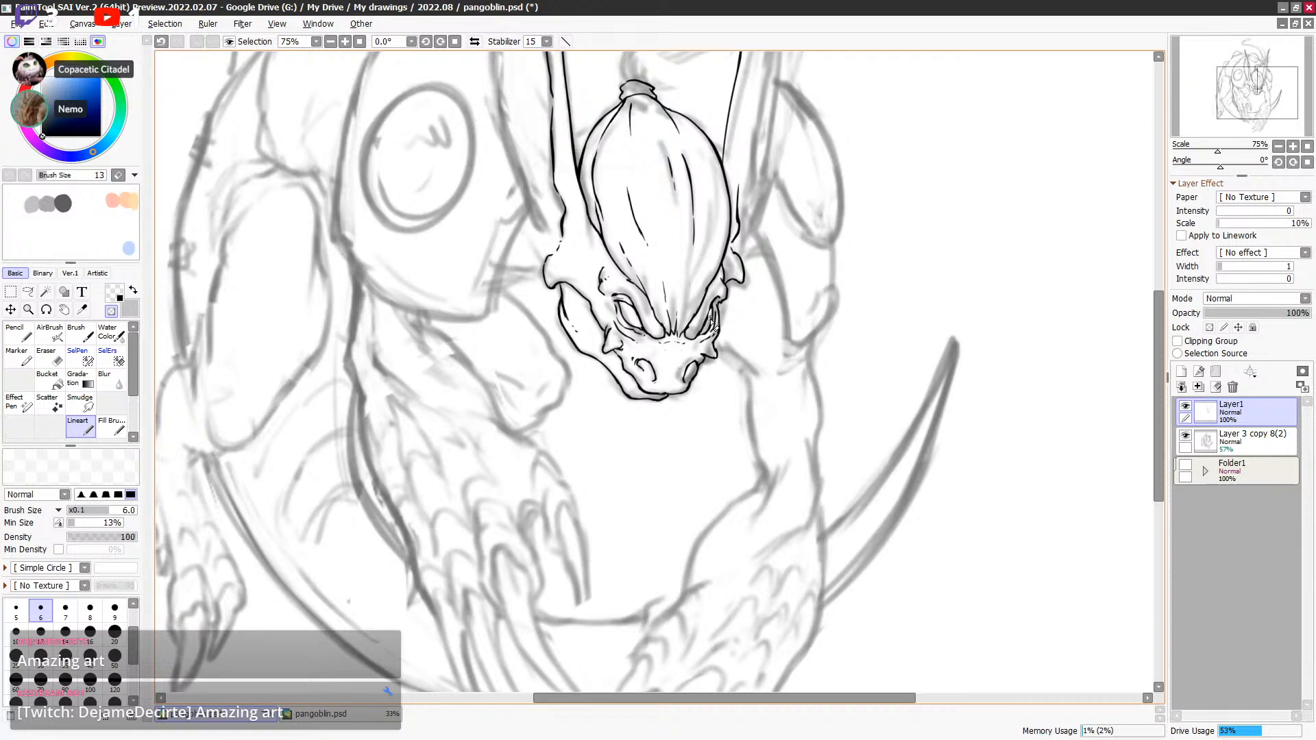
key("minus")
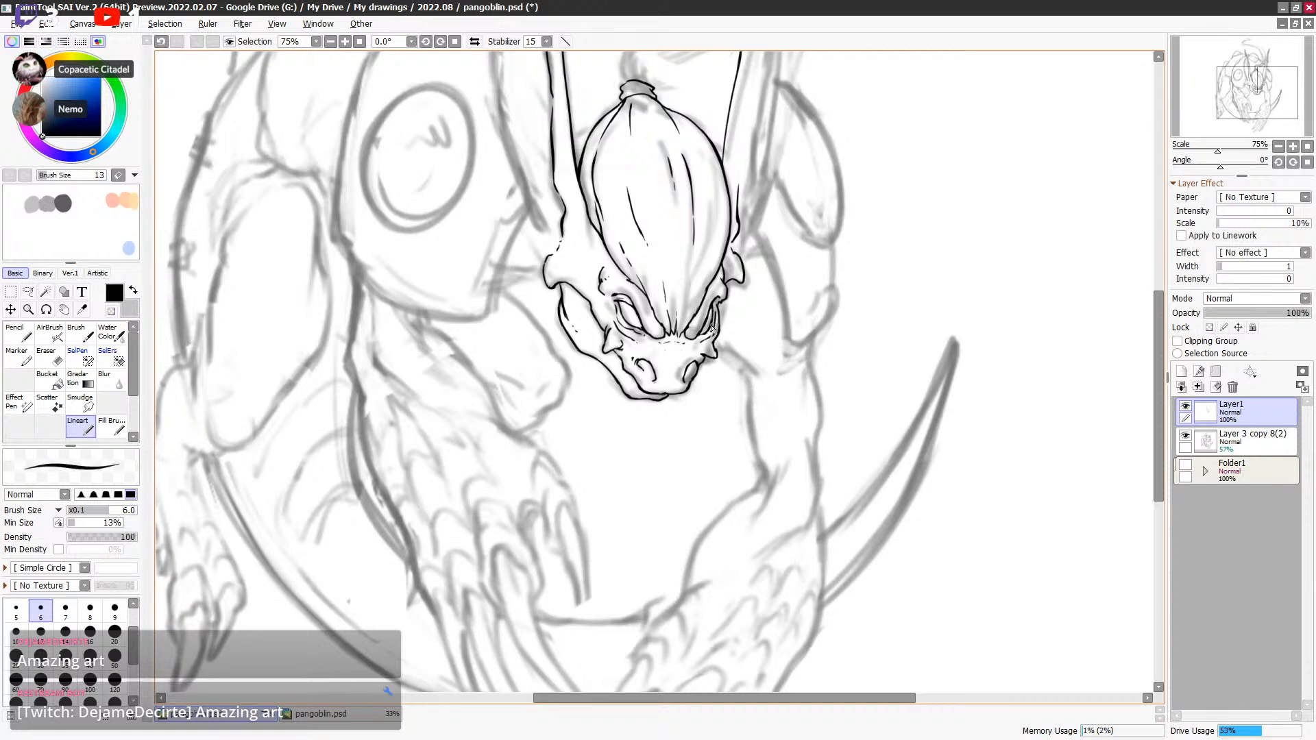
key("minus")
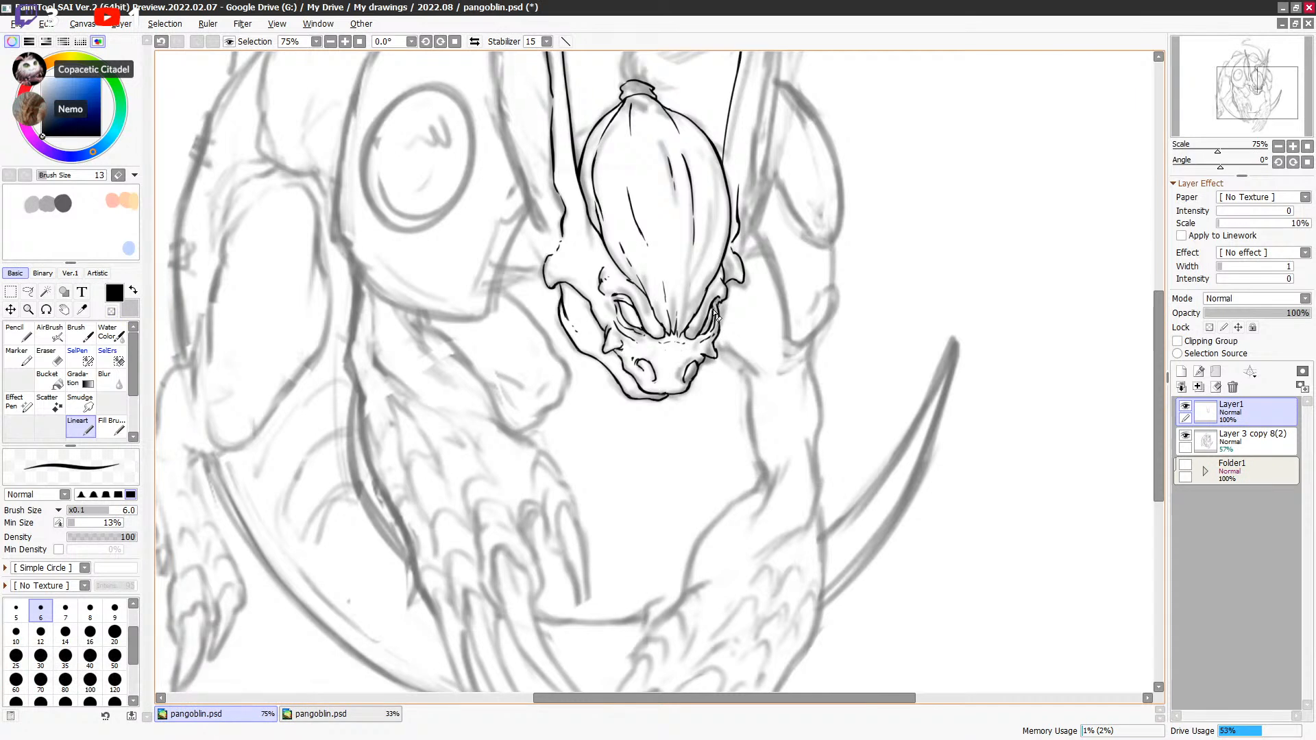
key("minus")
key("minus")
key("minus")
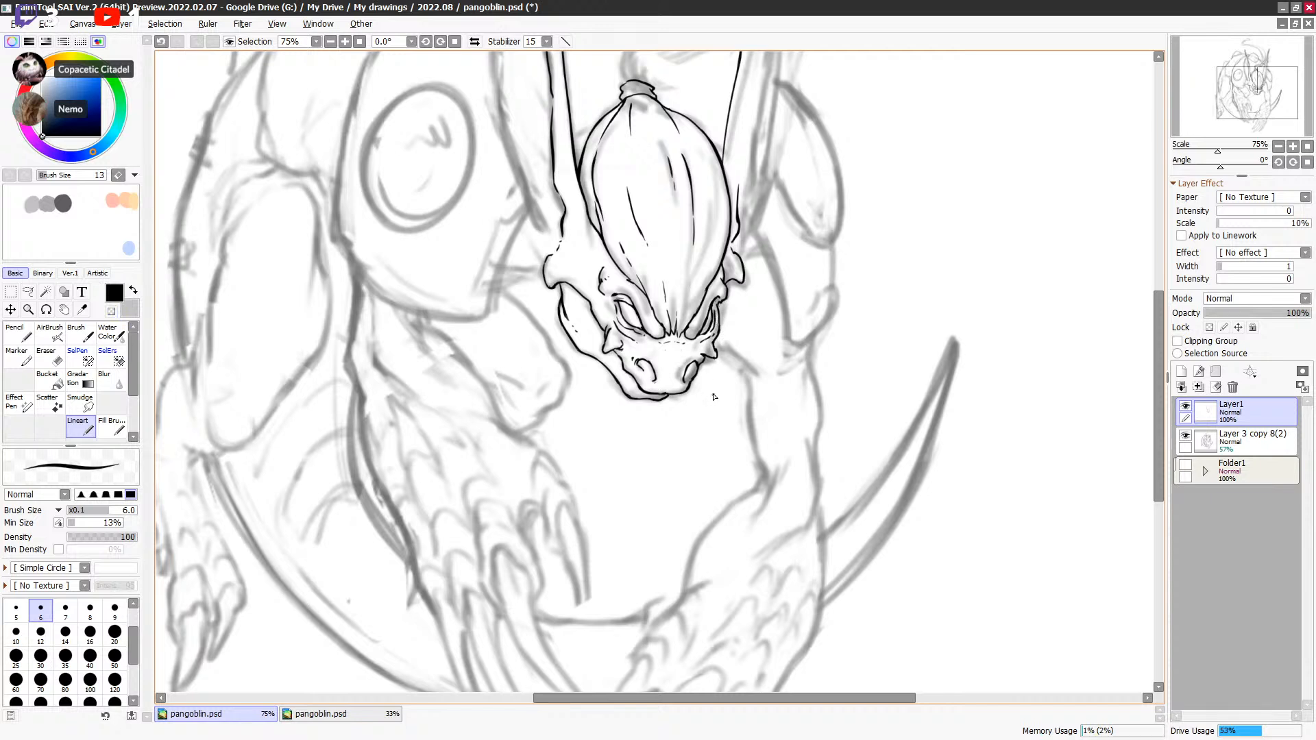
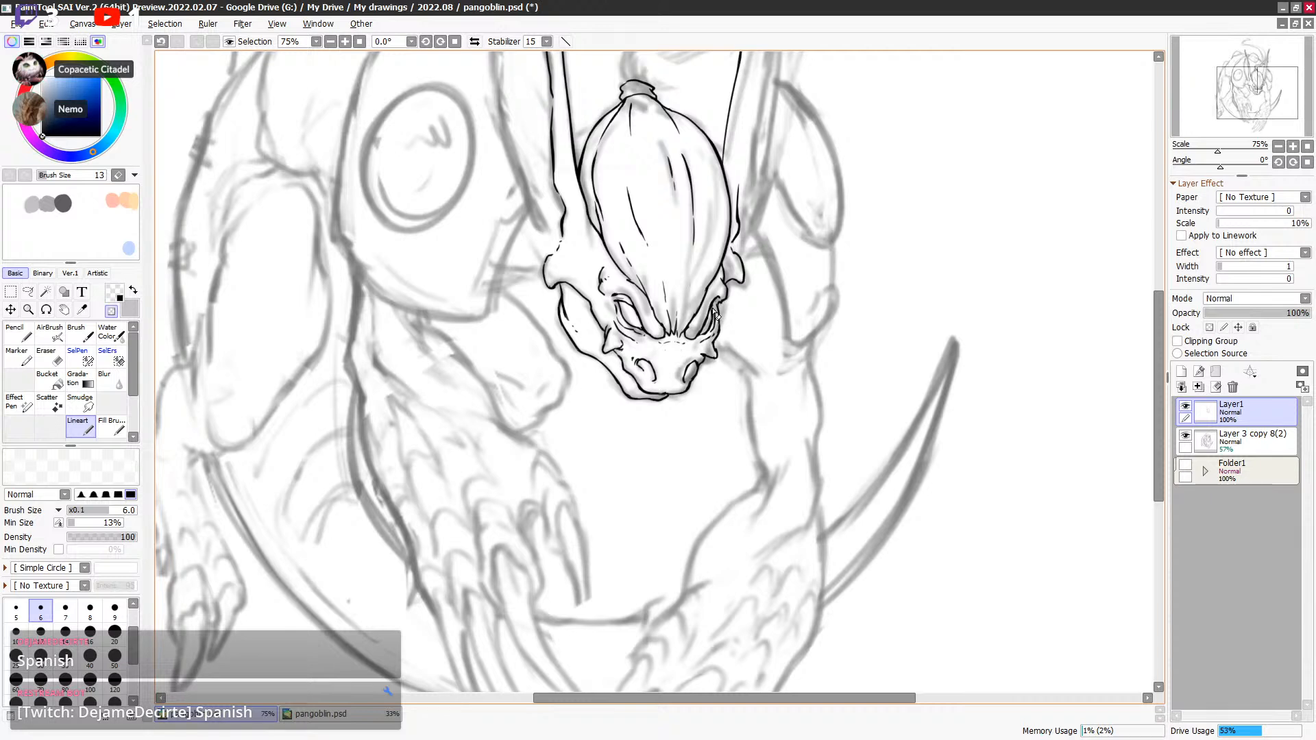
Step: Trim and re-ink the small spike and contour just below the right-hand eye's outer corner
key("ctrl+z")
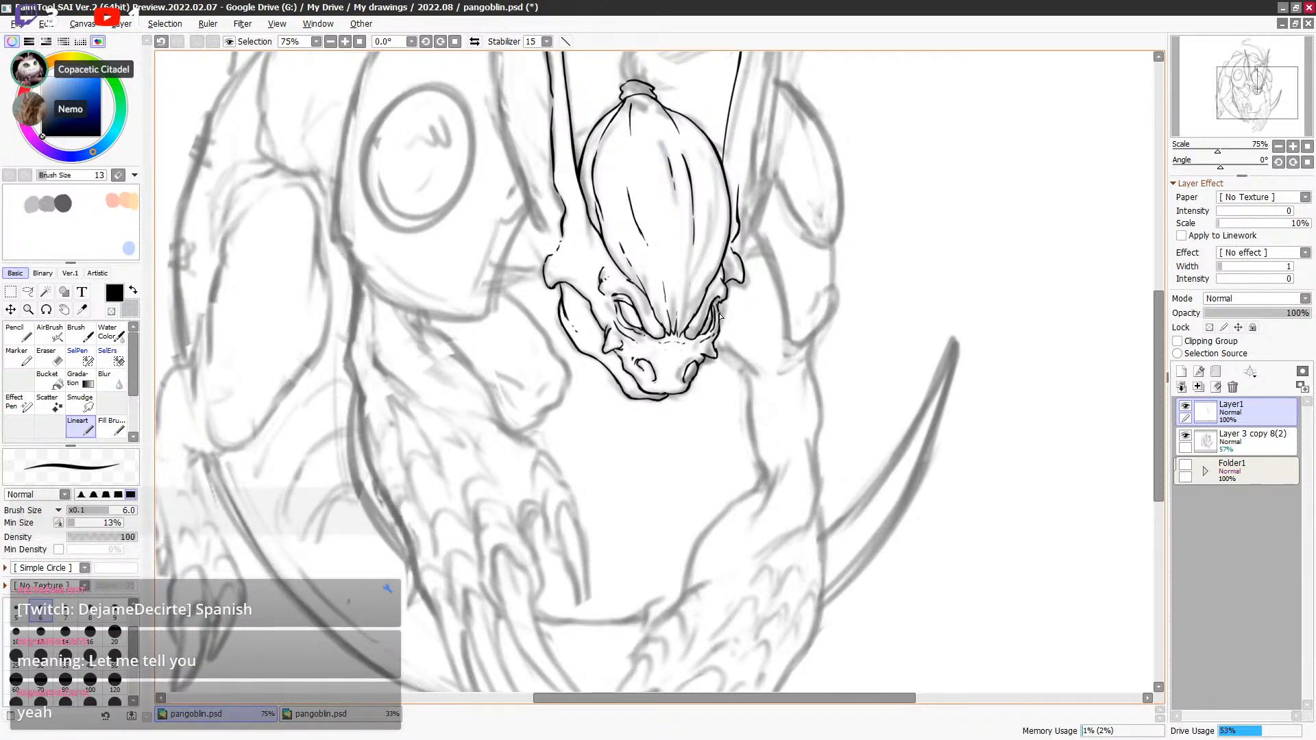
key("e")
key("e")
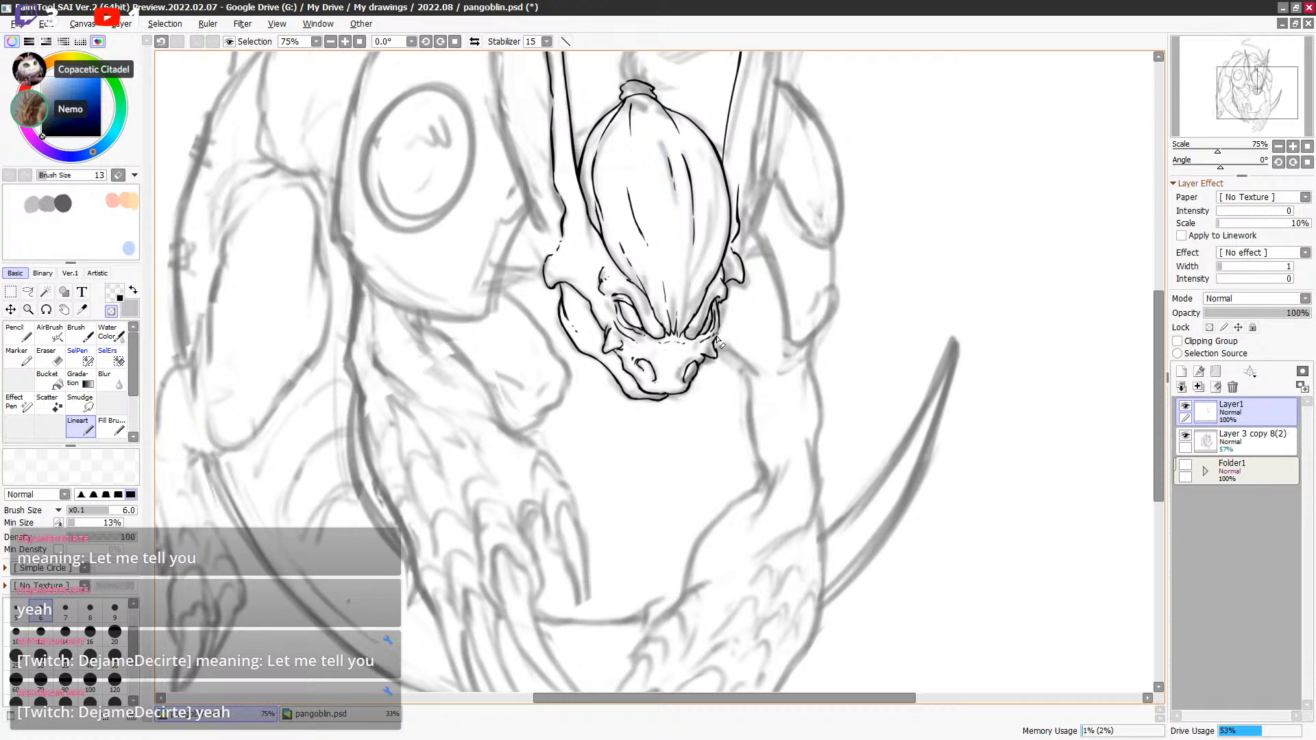
key("e")
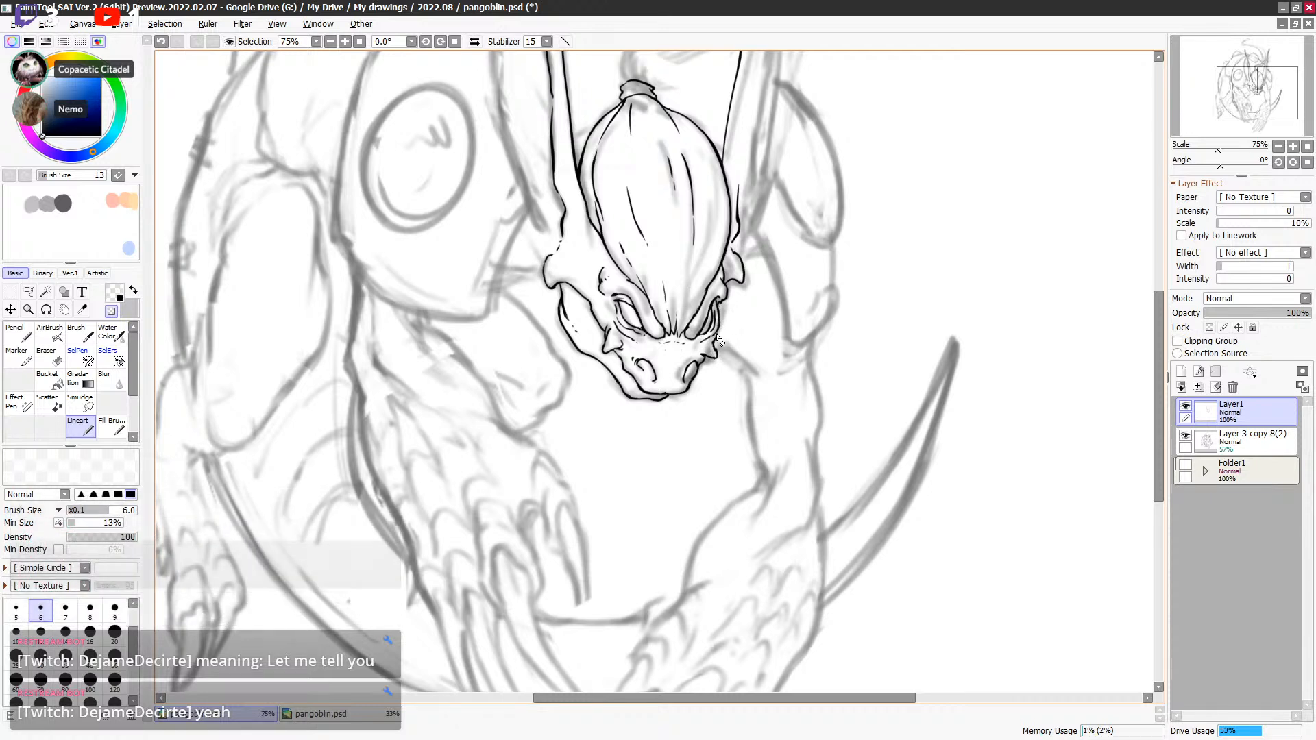
key("e")
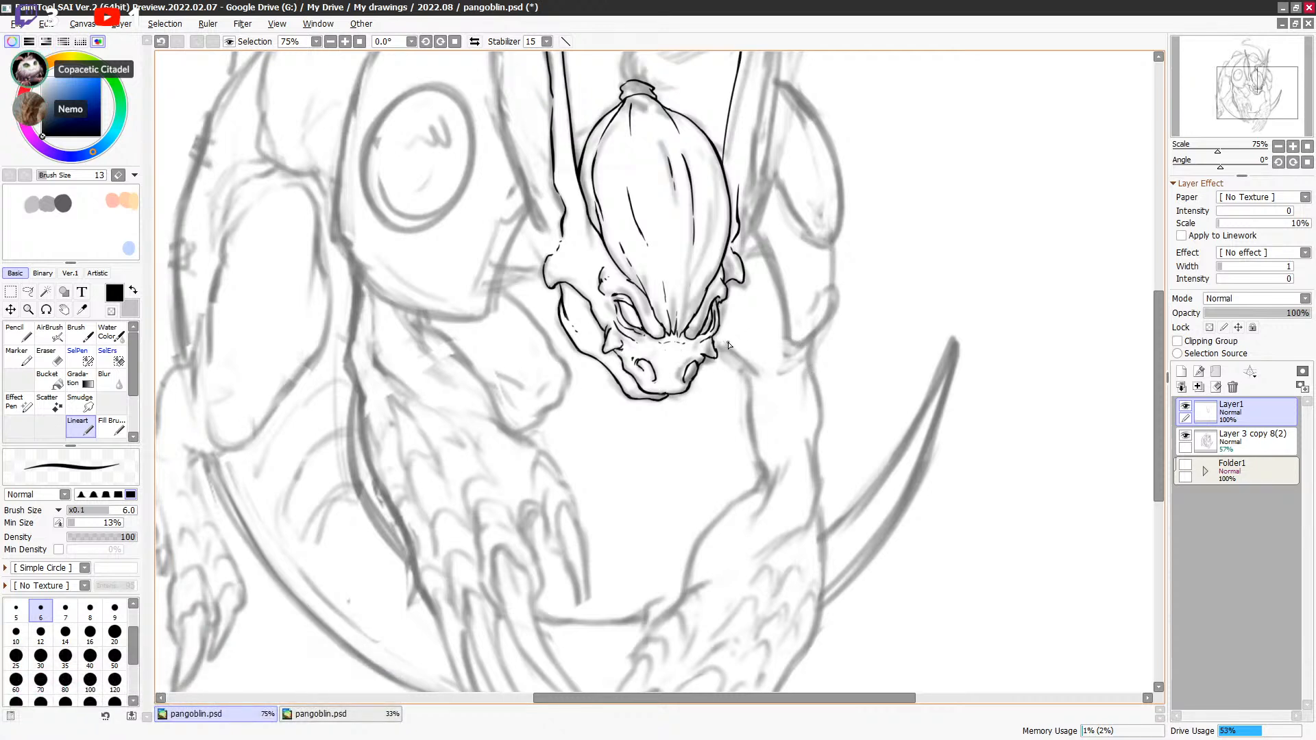
Step: Clean up the small cheek spikes on both sides of the snout below the eyes
key("e")
key("e")
key("e")
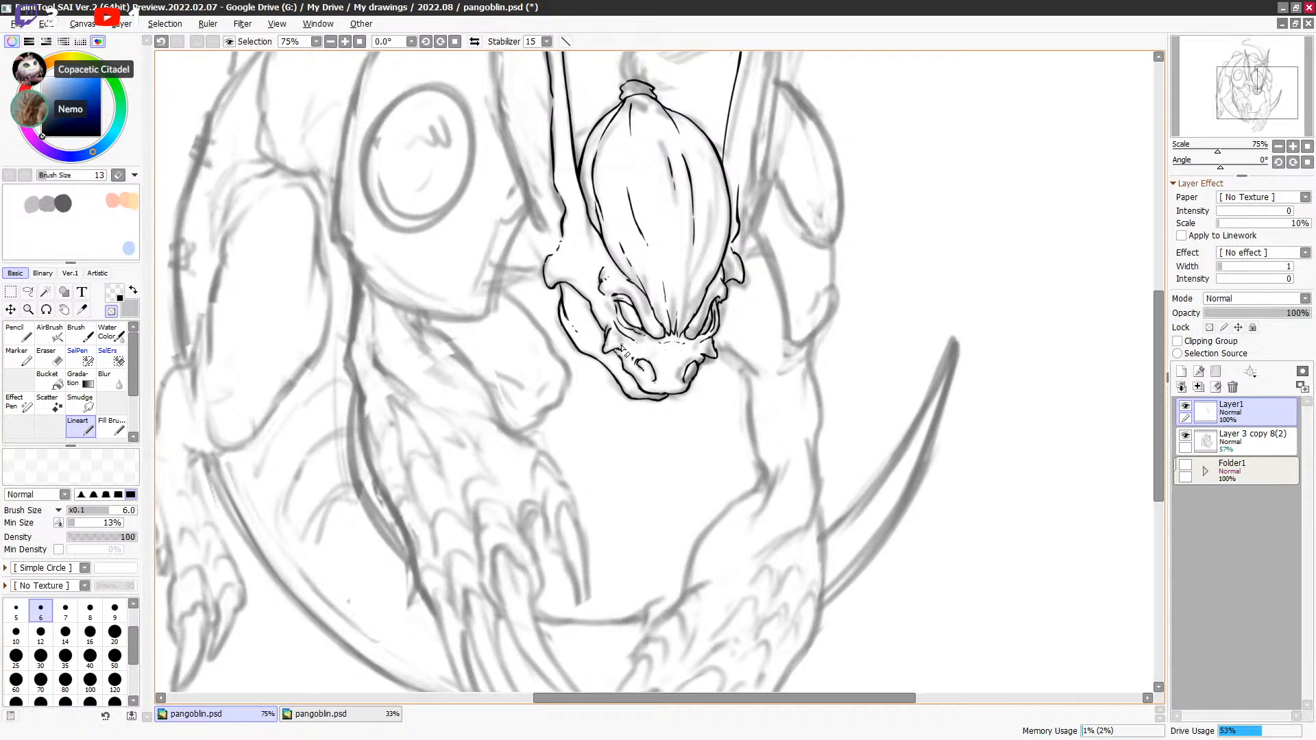
key("e")
key("e")
key("e")
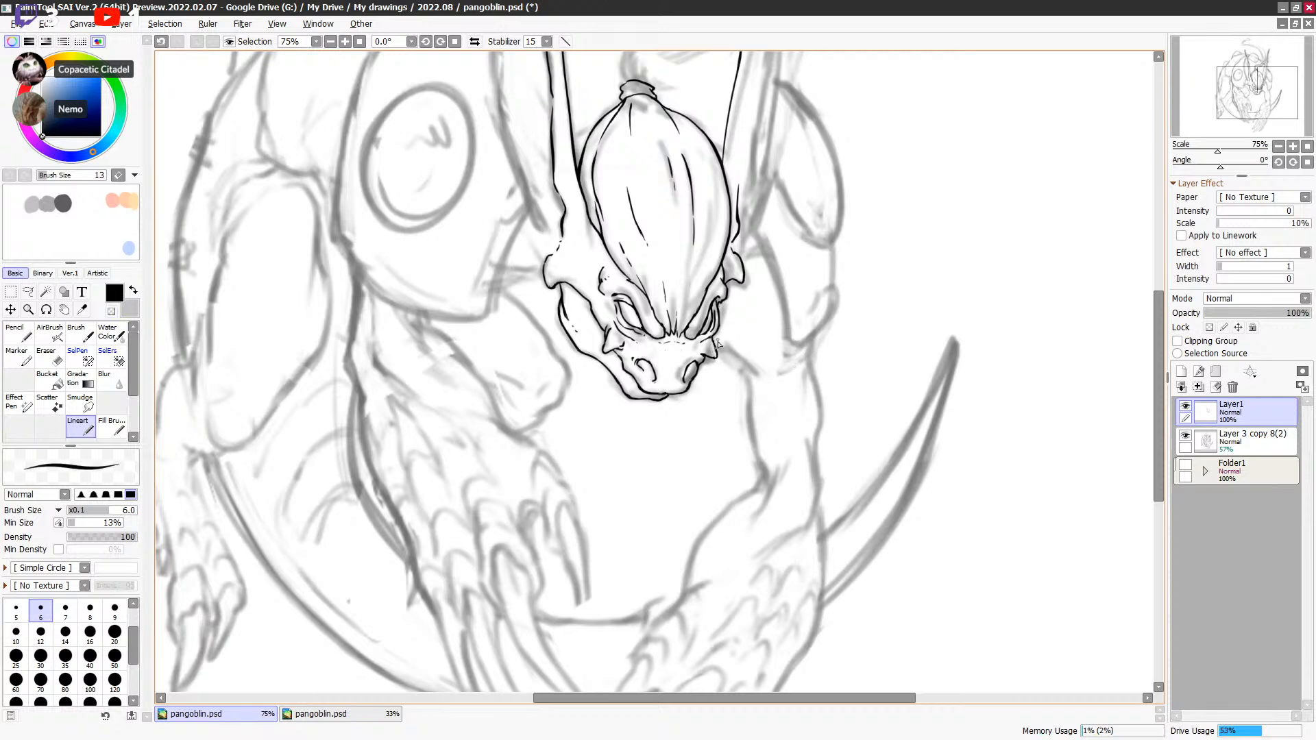
key("e")
key("e")
Step: Select the pointed bump on the right-hand side of the head with a freeform lasso, delete its ink and deselect
scroll(754, 356, "up", 2)
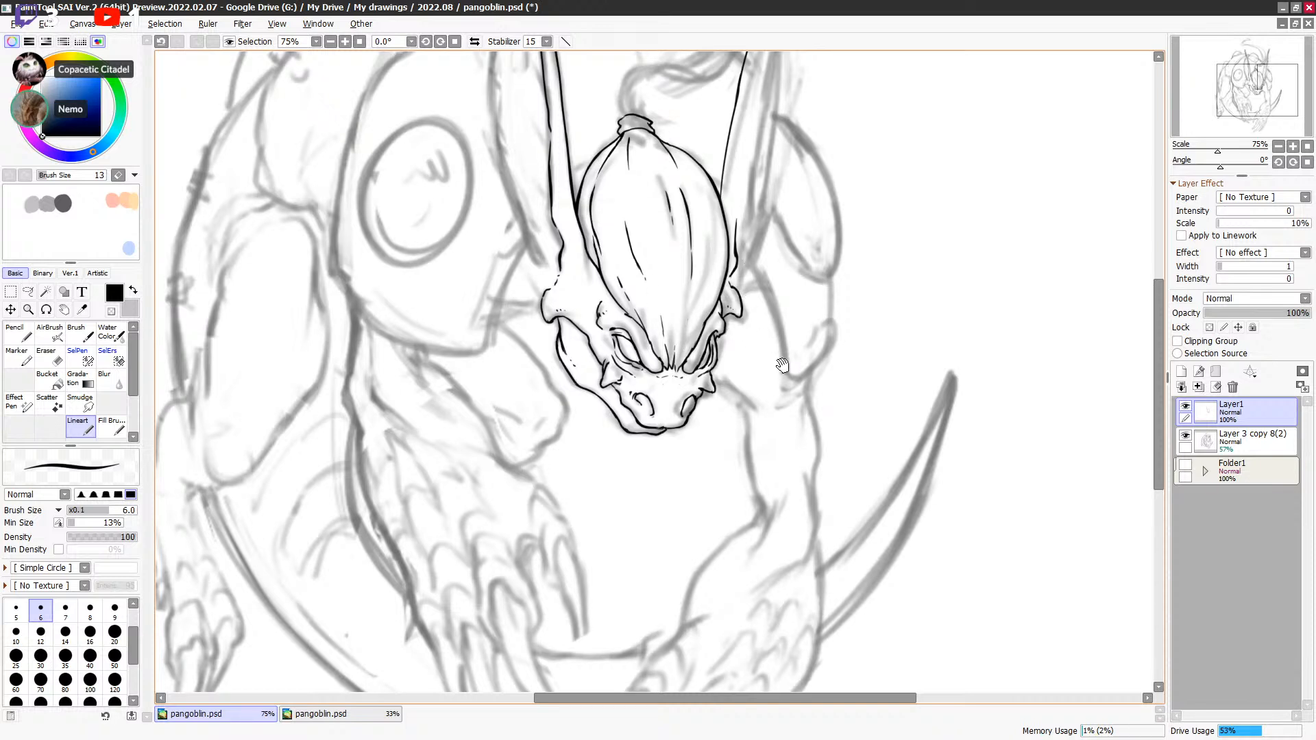
left_click_drag(805, 350, 804, 347)
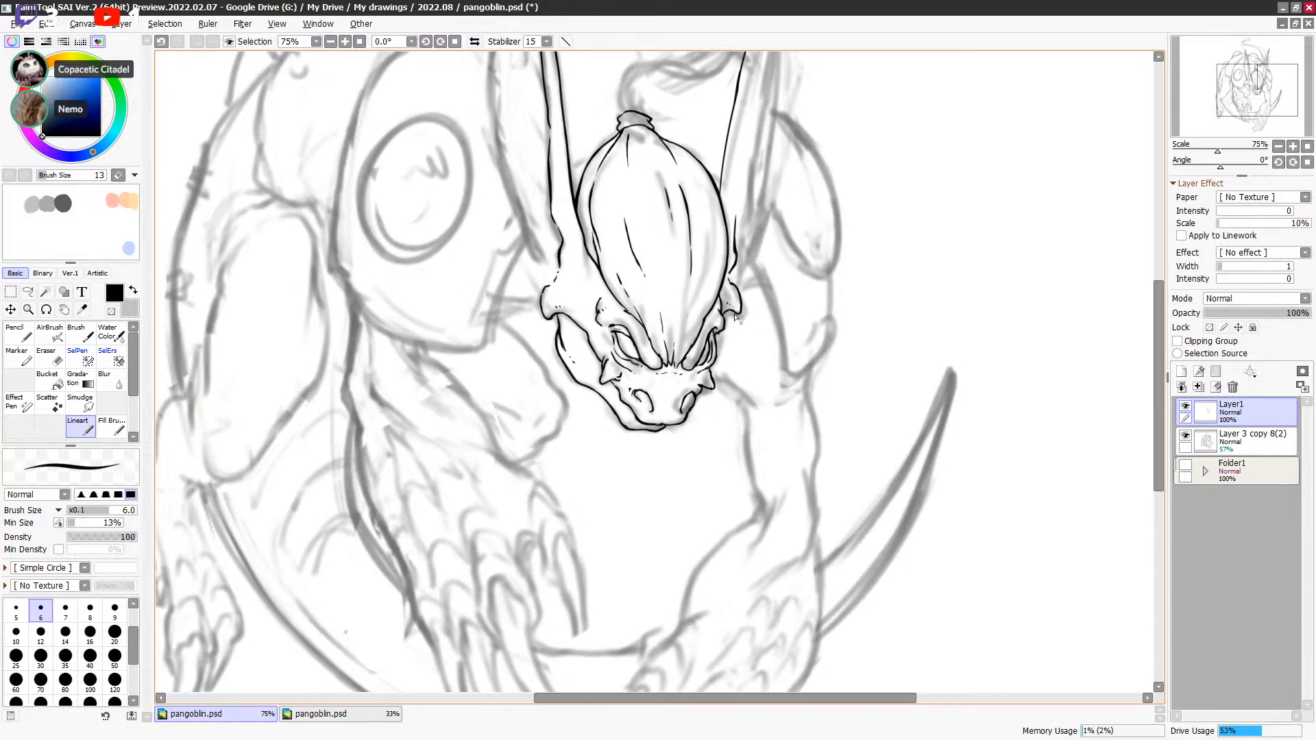
key("l")
mouse_move(723, 312)
left_mouse_down()
mouse_move(751, 307)
mouse_move(732, 277)
left_mouse_up()
key("Delete")
key("ctrl+d")
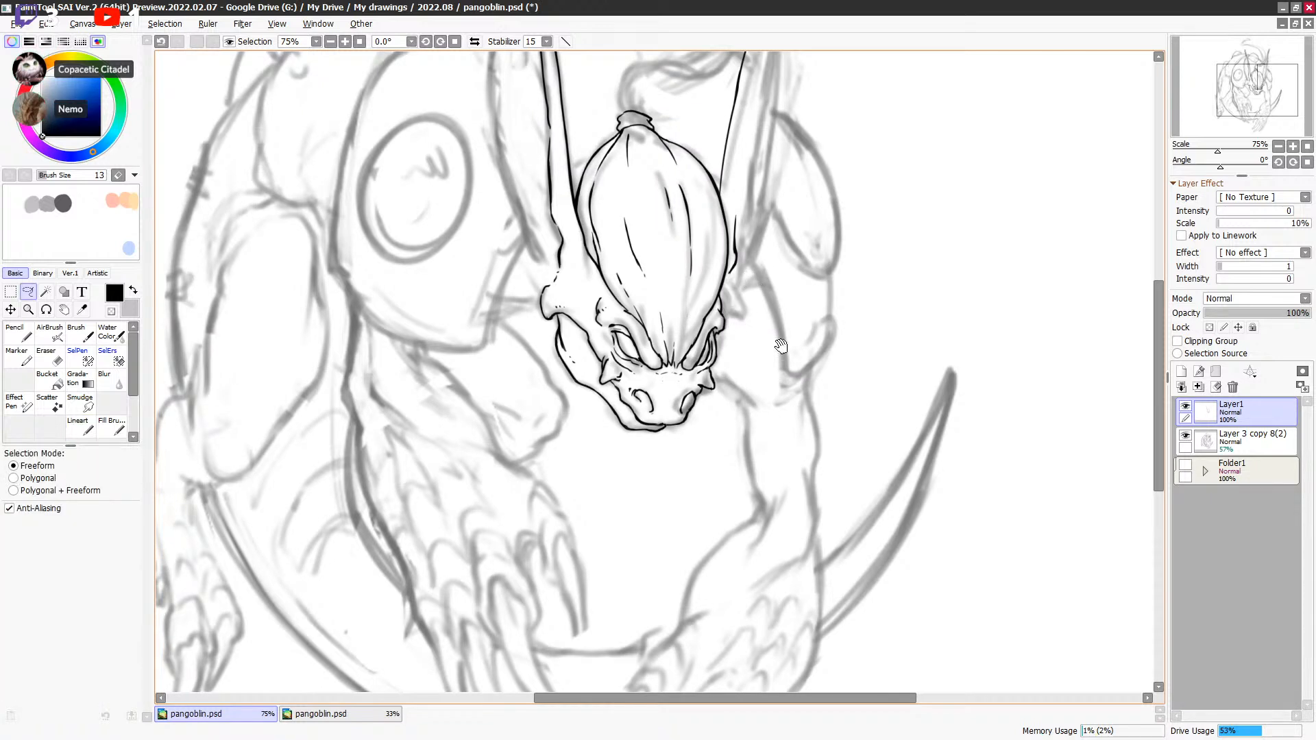
left_click_drag(782, 348, 788, 344)
key("b")
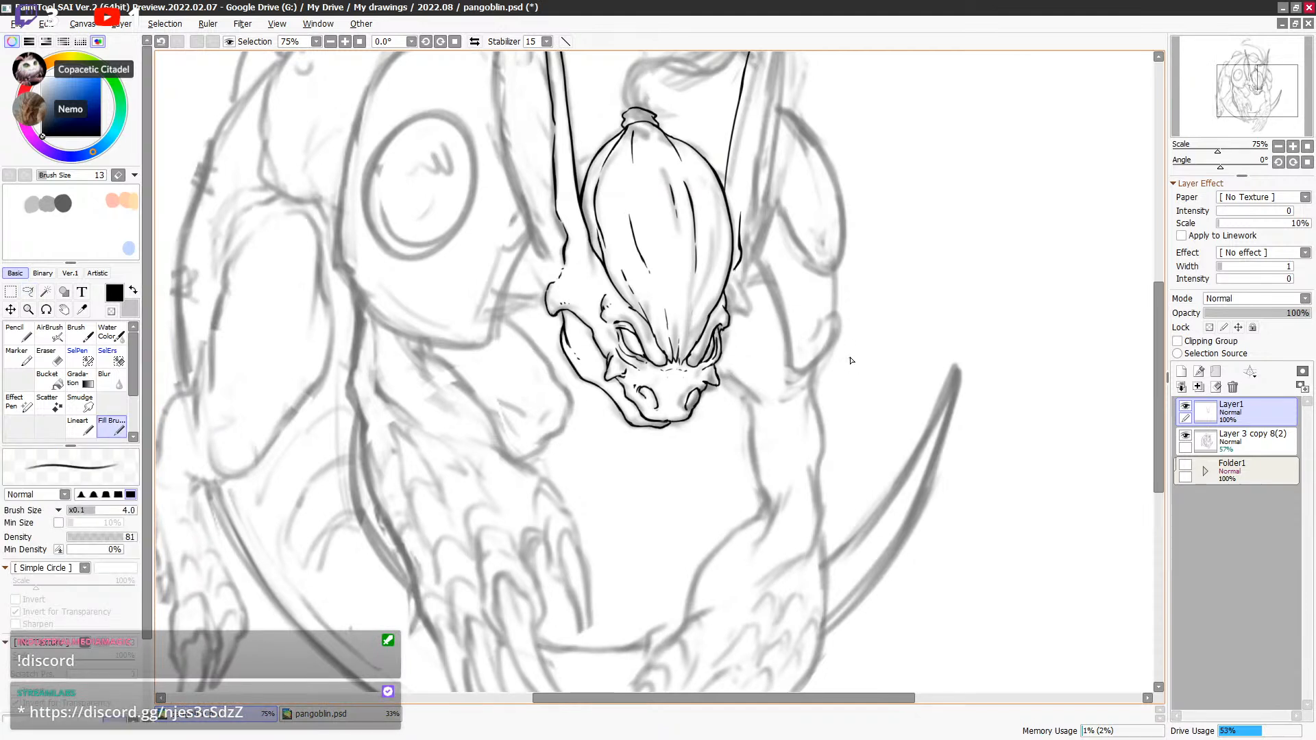
left_click_drag(778, 276, 748, 358)
left_click_drag(743, 259, 735, 317)
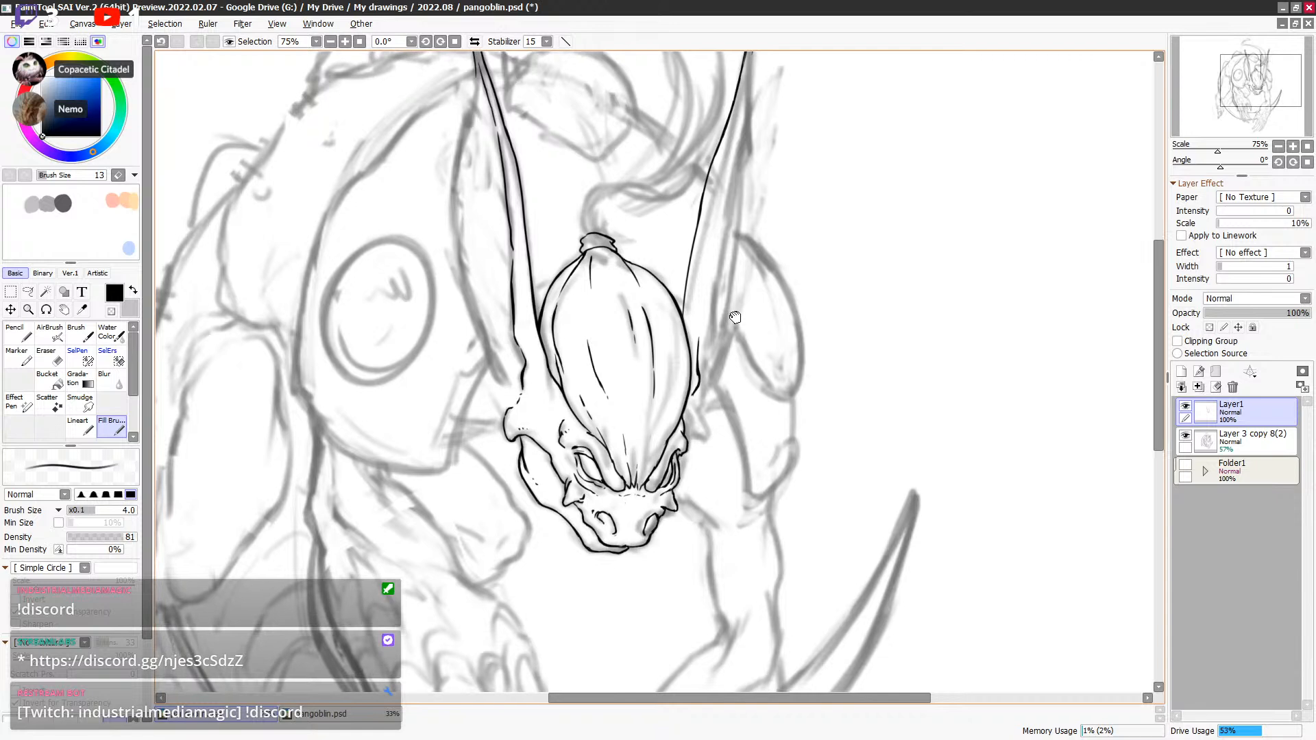
left_click_drag(699, 266, 726, 228)
key("-")
key("-")
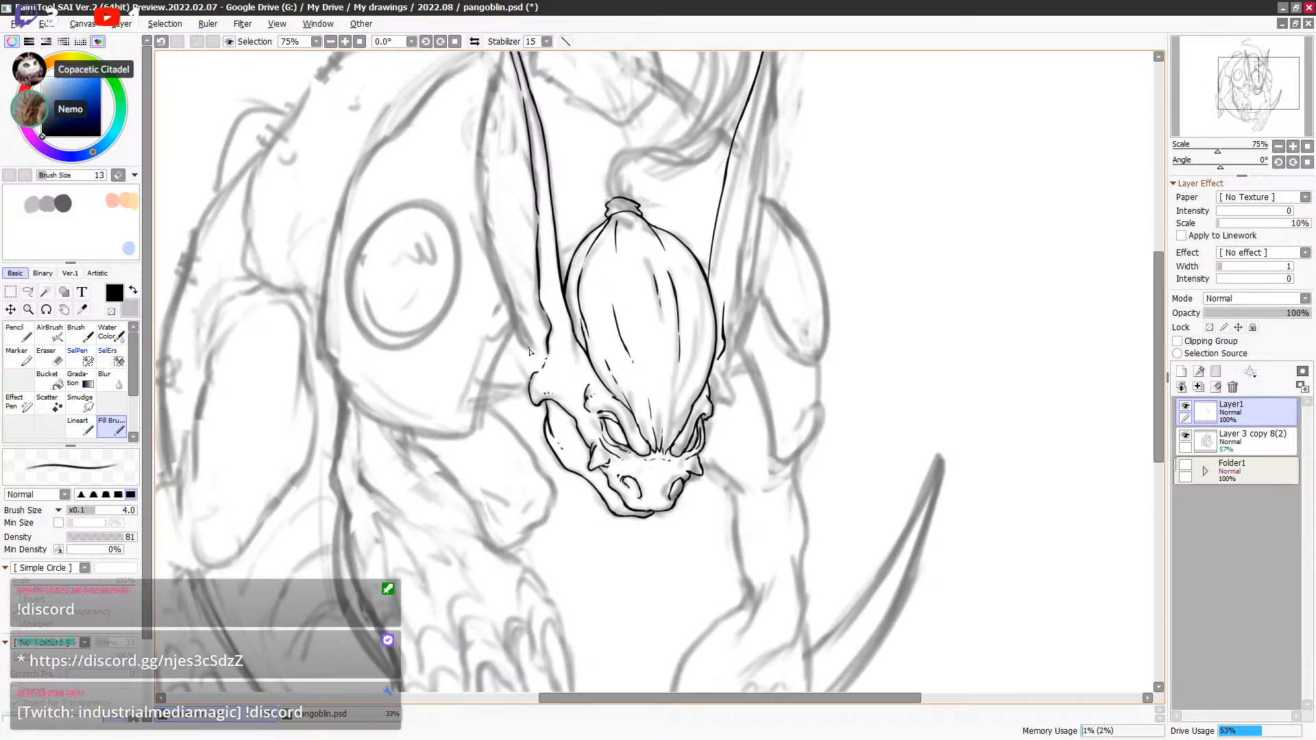
left_click_drag(526, 343, 513, 308)
scroll(525, 178, "up", 2)
mouse_move(517, 149)
left_mouse_down()
mouse_move(501, 218)
mouse_move(496, 268)
left_mouse_up()
key("ctrl+z")
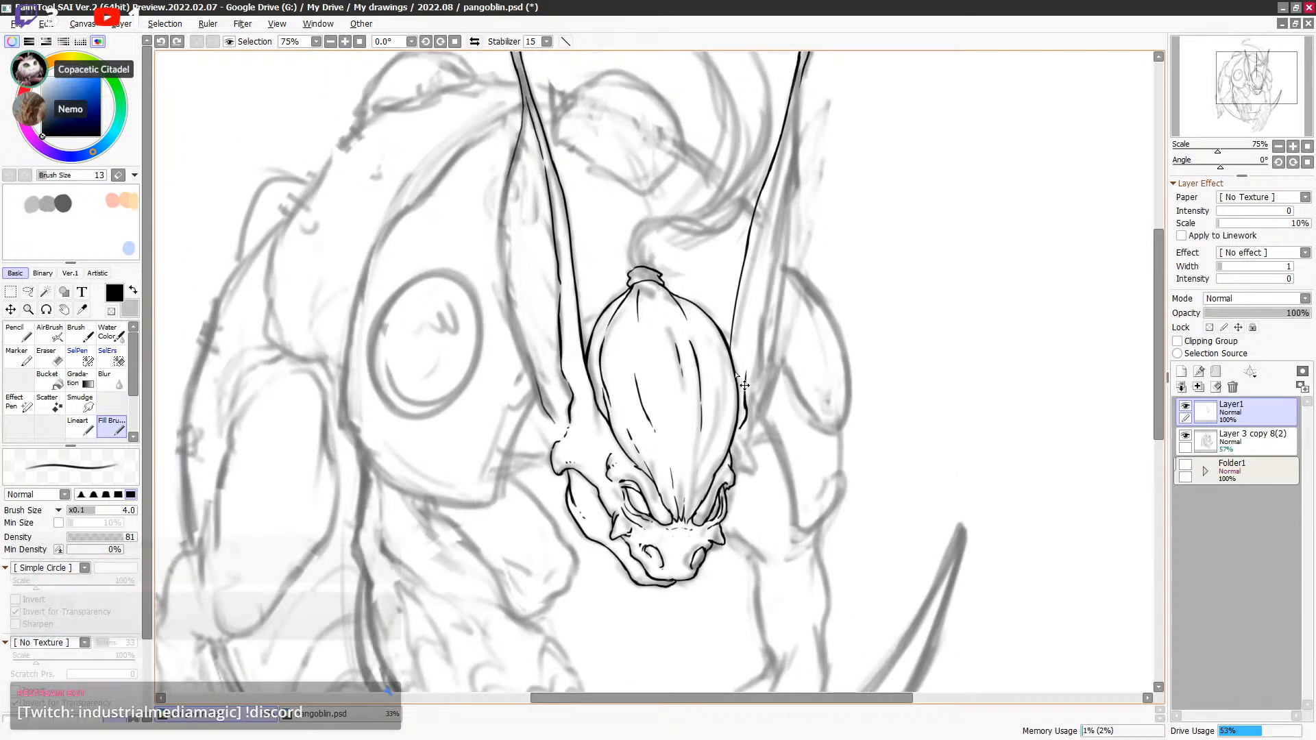
Step: Ink the outer edge of the left-hand ear down from the horn with the Lineart brush, undoing the faulty stroke
left_click(81, 426)
left_click_drag(524, 101, 505, 225)
left_click_drag(515, 152, 510, 312)
left_click_drag(502, 259, 513, 316)
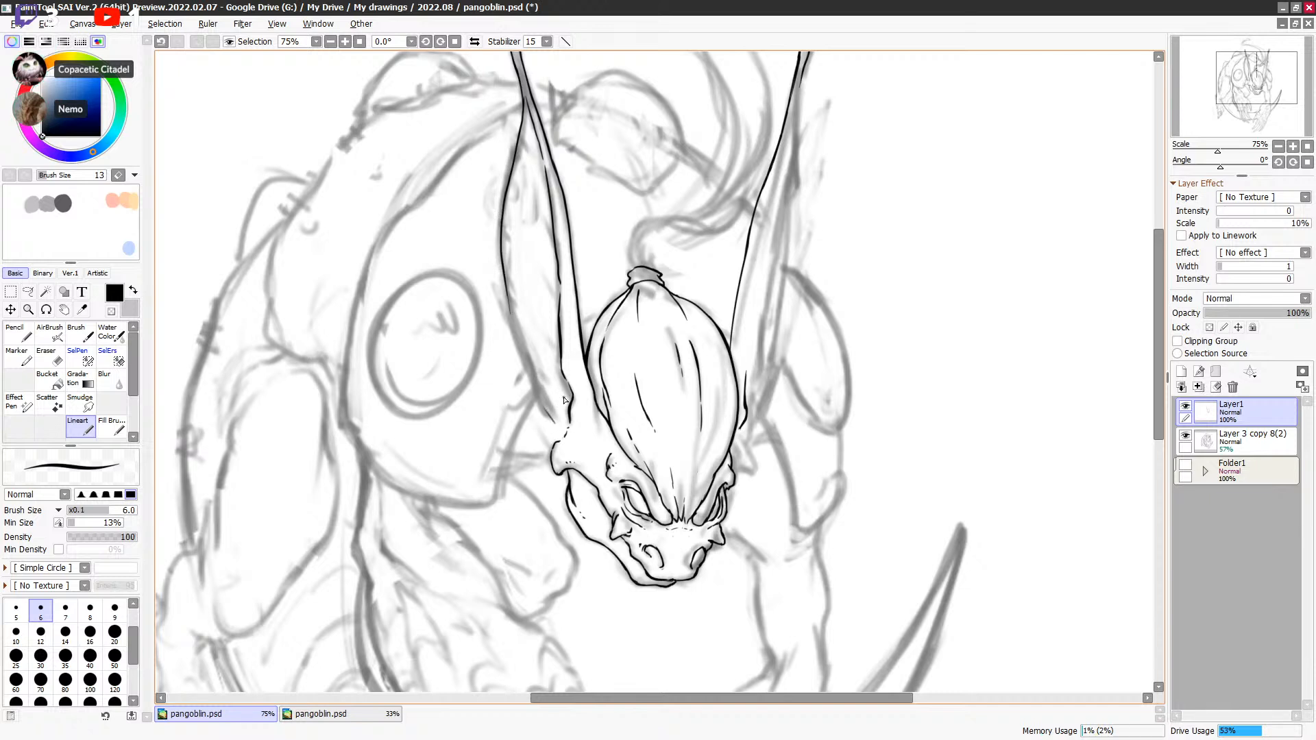
key("ctrl+z")
left_click_drag(638, 343, 641, 331)
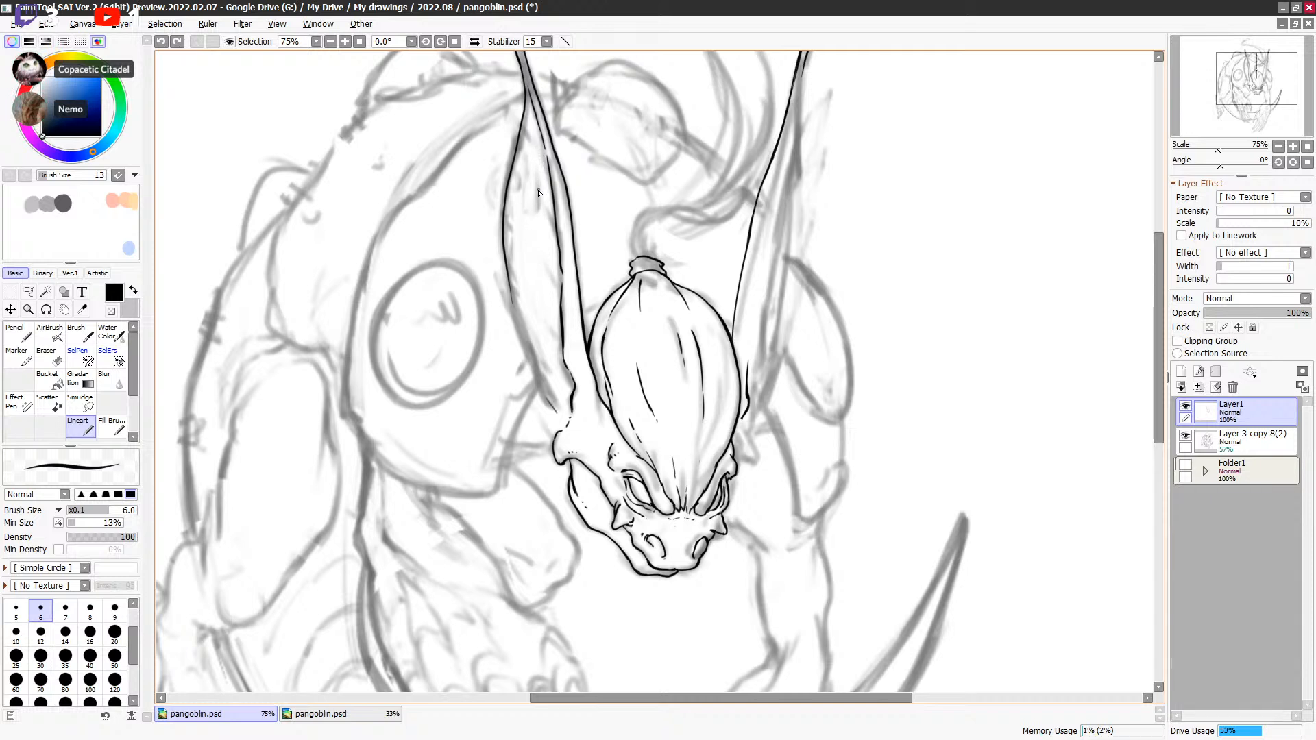
left_click_drag(609, 267, 617, 300)
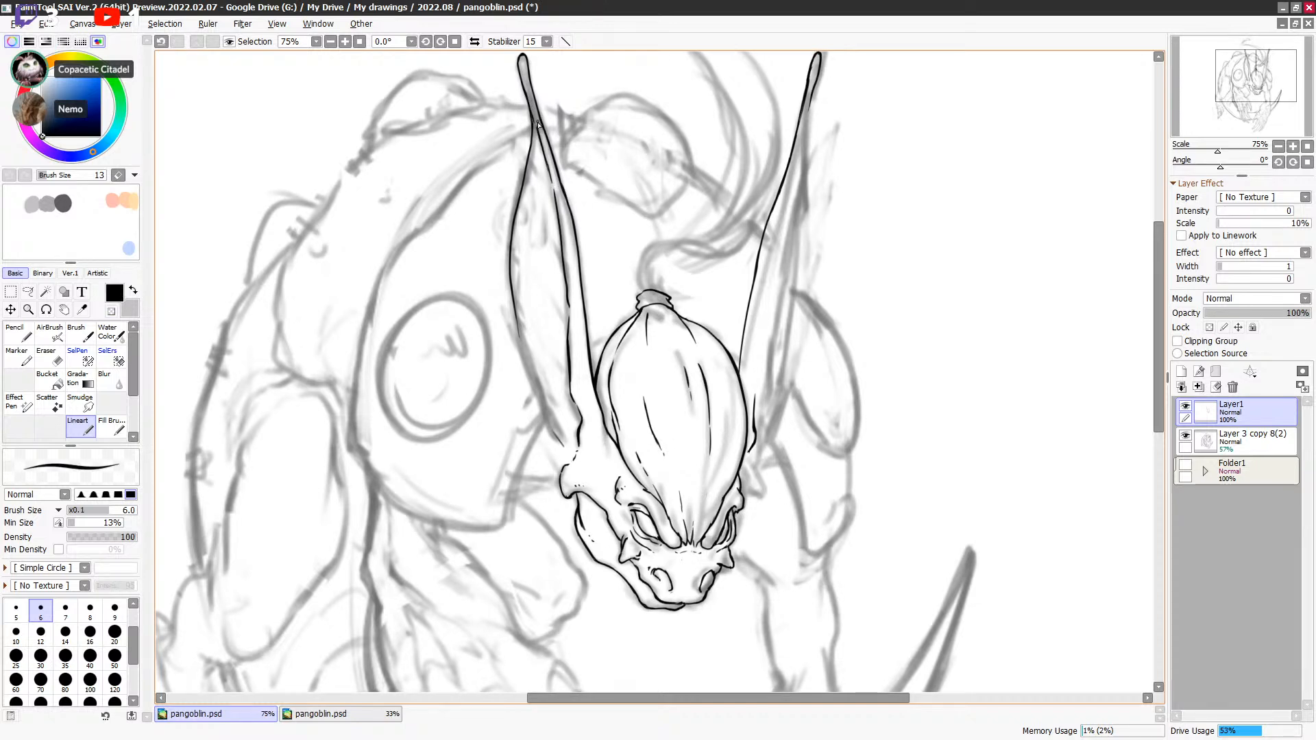
Step: Rework the left-hand ear's outer contour below the horn tip, undoing unwanted strokes and redrawing its middle part
key("ctrl+z")
left_click_drag(534, 125, 530, 170)
key("ctrl+z")
key("minus")
key("minus")
key("ctrl+z")
key("ctrl+z")
left_click_drag(518, 325, 531, 371)
left_click_drag(525, 350, 522, 252)
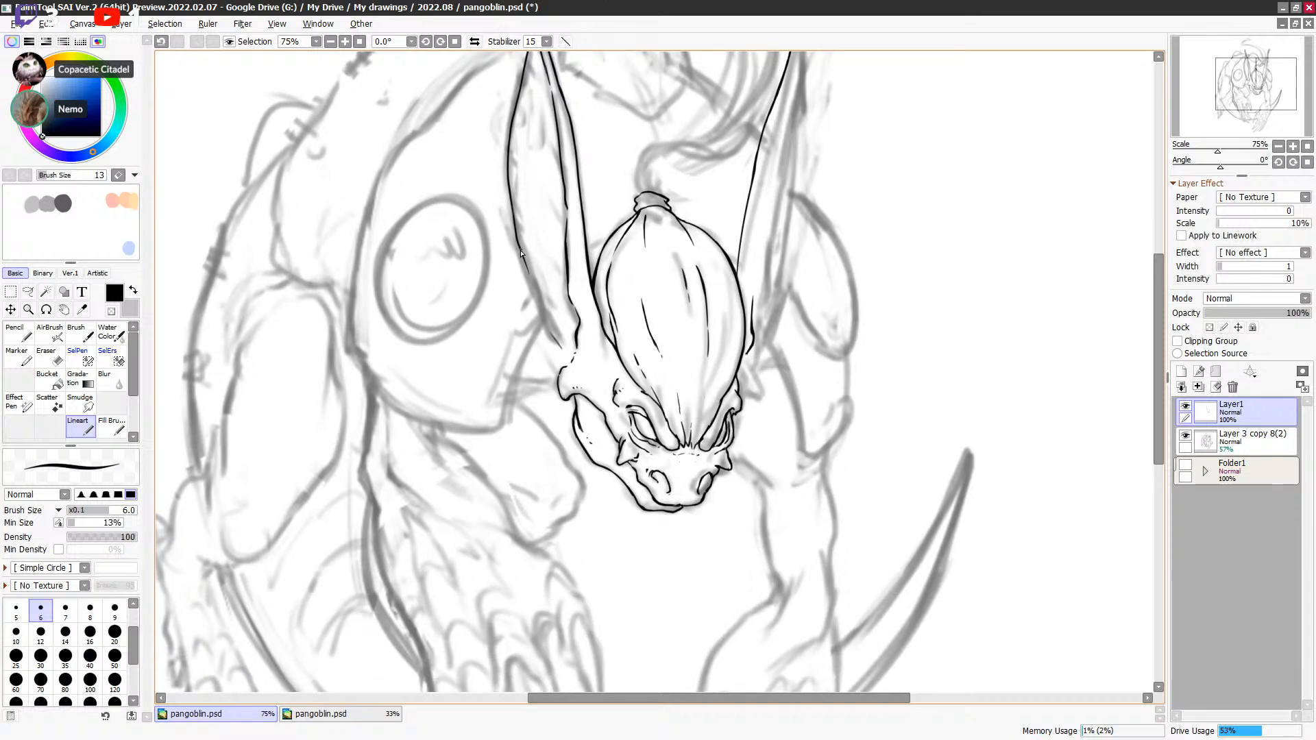
Step: Extend the left-hand ear's outer contour down to its base, redrawing the lower stroke
key("e")
key("e")
left_click_drag(520, 244, 554, 340)
key("ctrl+z")
key("ctrl+z")
left_click_drag(525, 268, 555, 341)
Step: Clean up the end of the outer contour at the left-hand ear's base, erasing stray ink
key("minus")
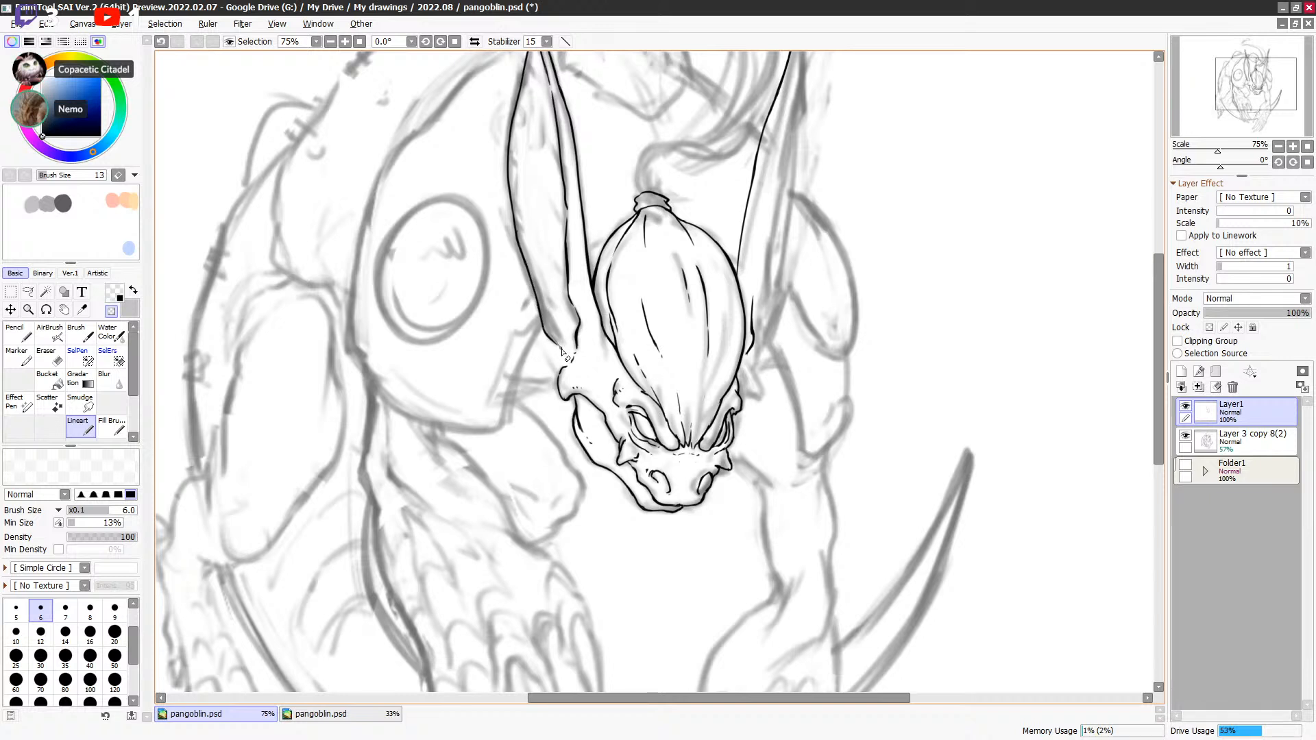
key("minus")
key("minus")
key("minus")
key("minus")
Step: Trim and strengthen the lines where the left-hand ear meets the horn shaft
scroll(594, 270, "up", 2)
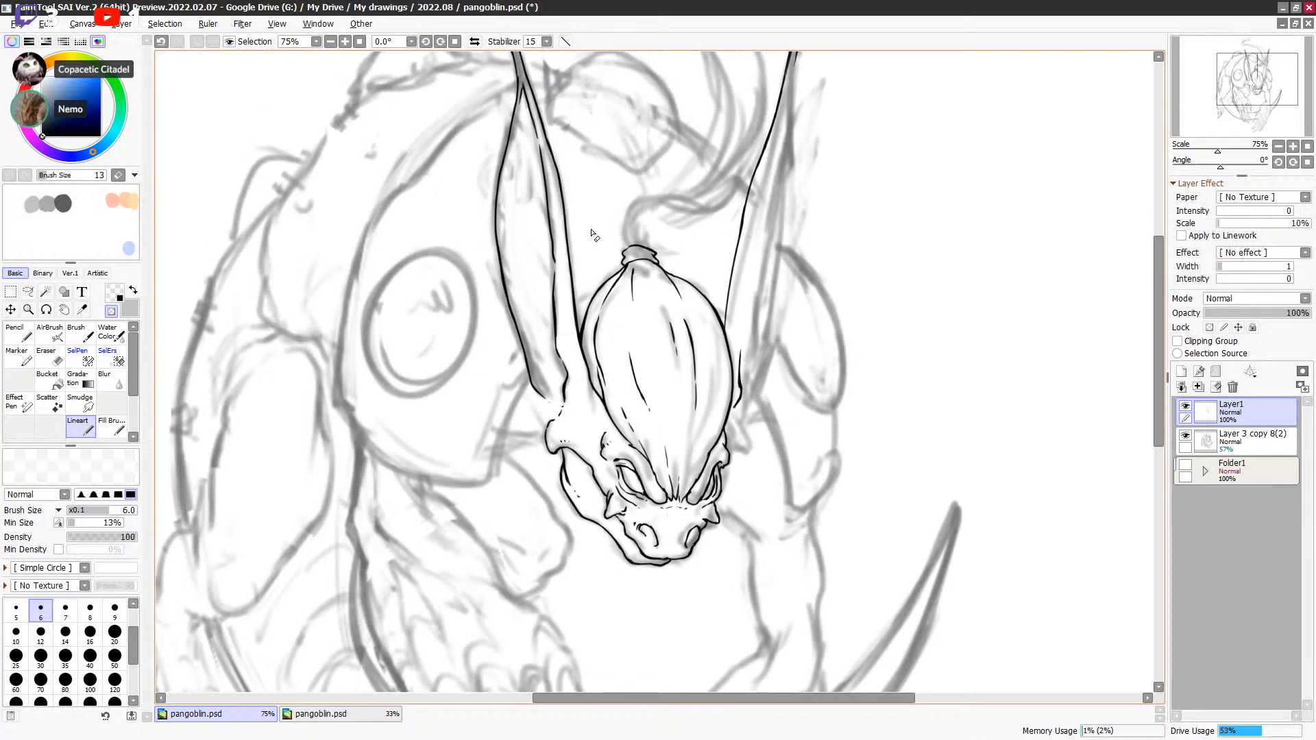
key("minus")
key("minus")
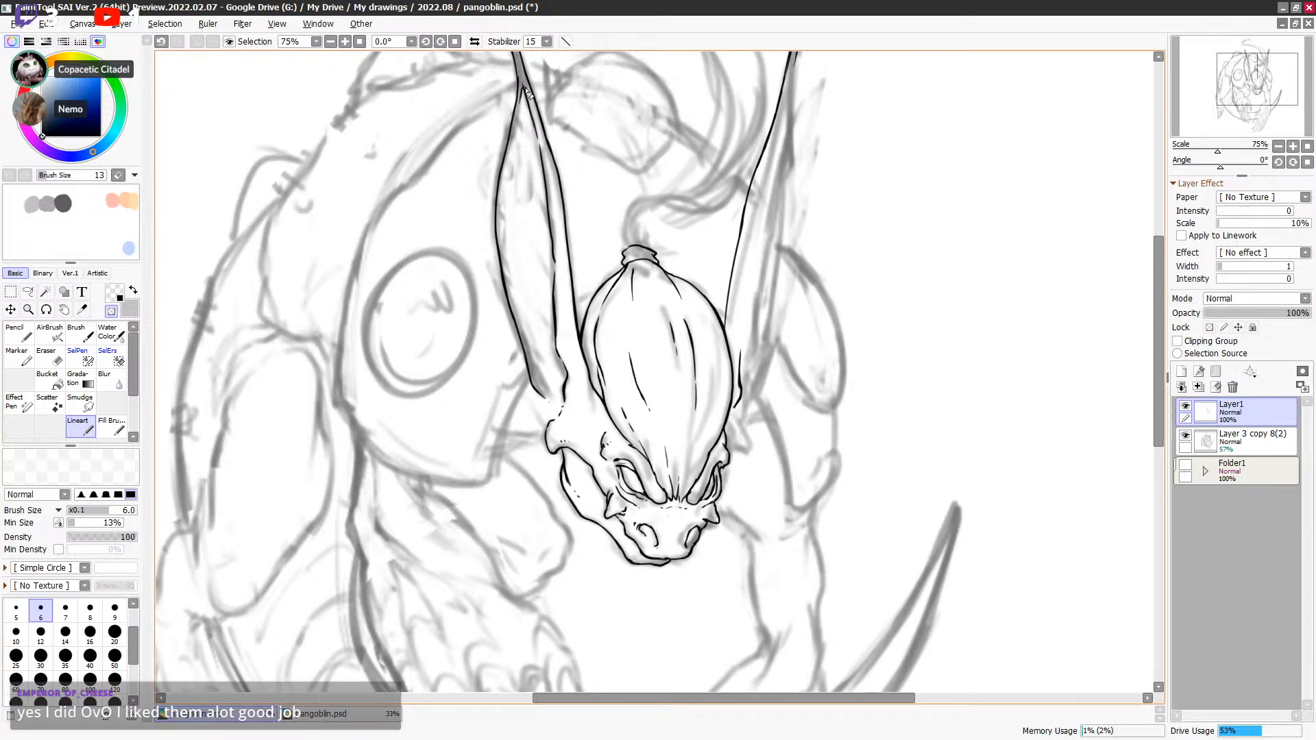
scroll(527, 93, "up", 2)
key("minus")
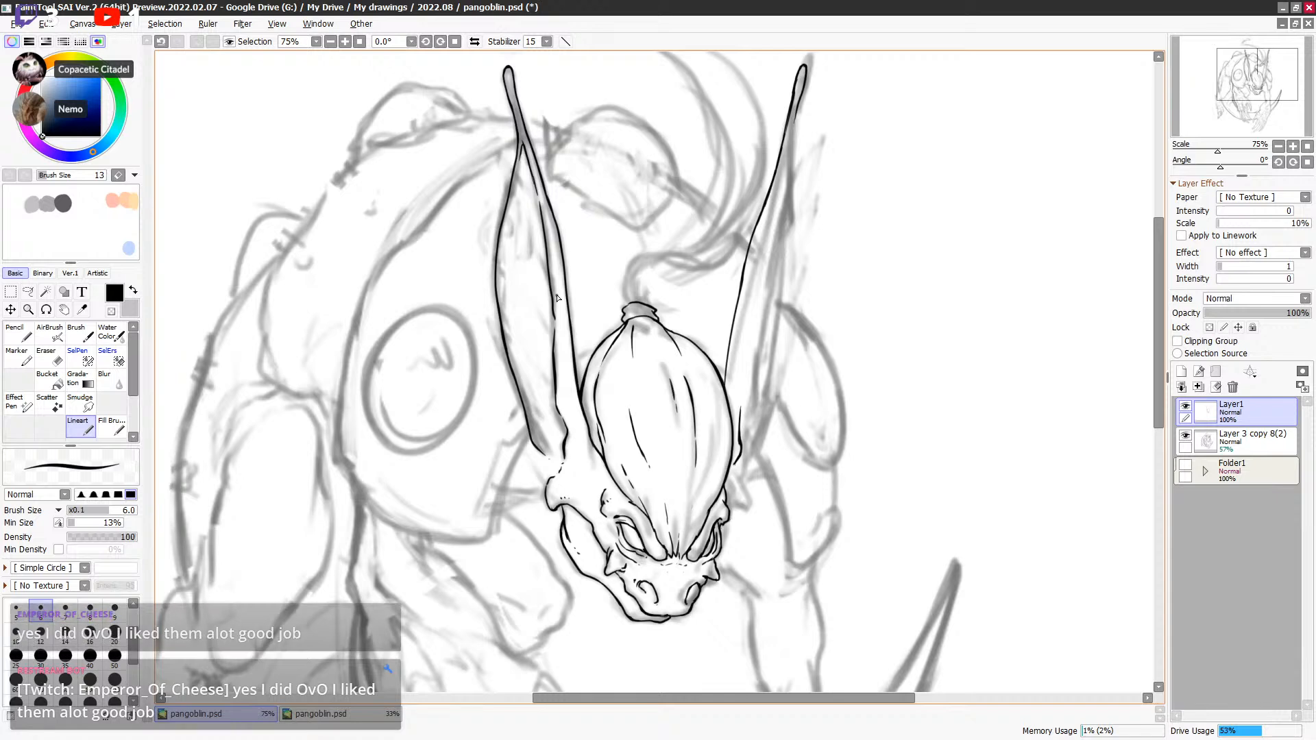
Step: Compare the crest with and without the latest stroke on its upper right-hand side, and keep the stroke
left_click_drag(752, 234, 682, 193)
left_click_drag(598, 280, 571, 213)
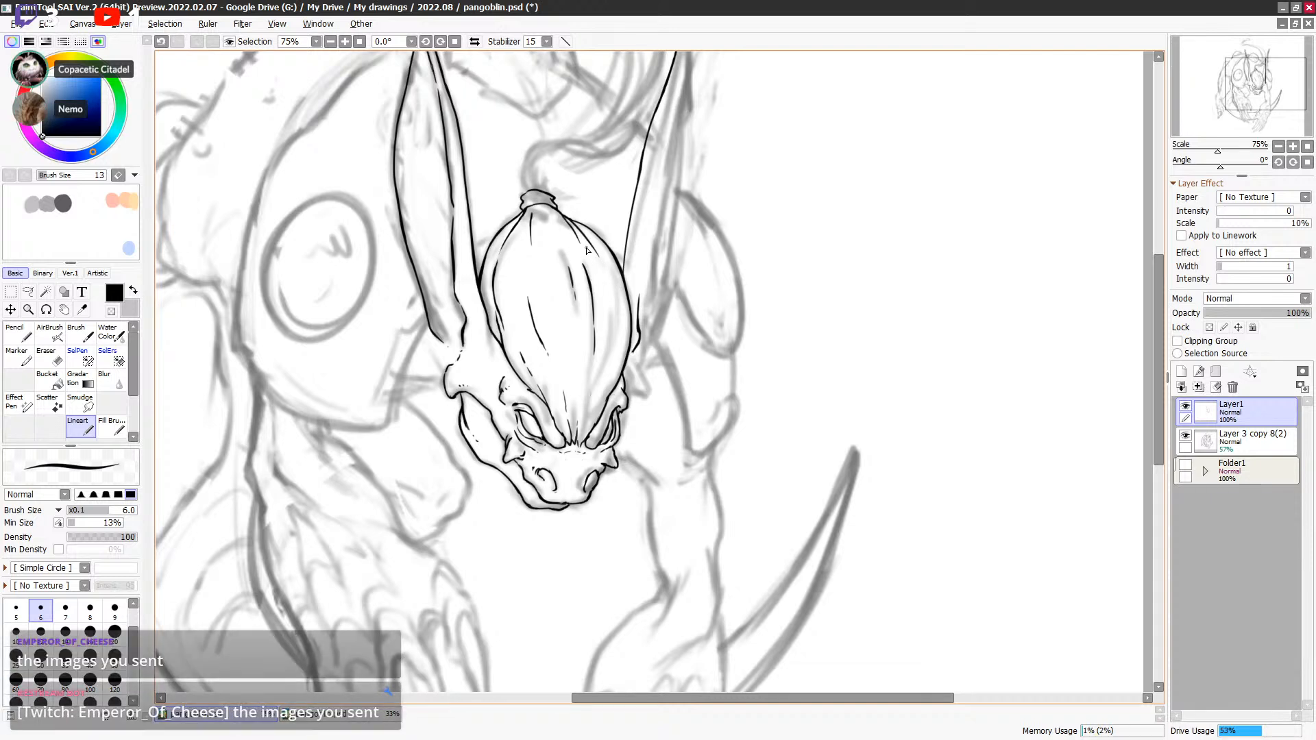
key("ctrl+z")
key("ctrl+y")
key("ctrl+z")
key("ctrl+y")
key("ctrl+z")
key("ctrl+y")
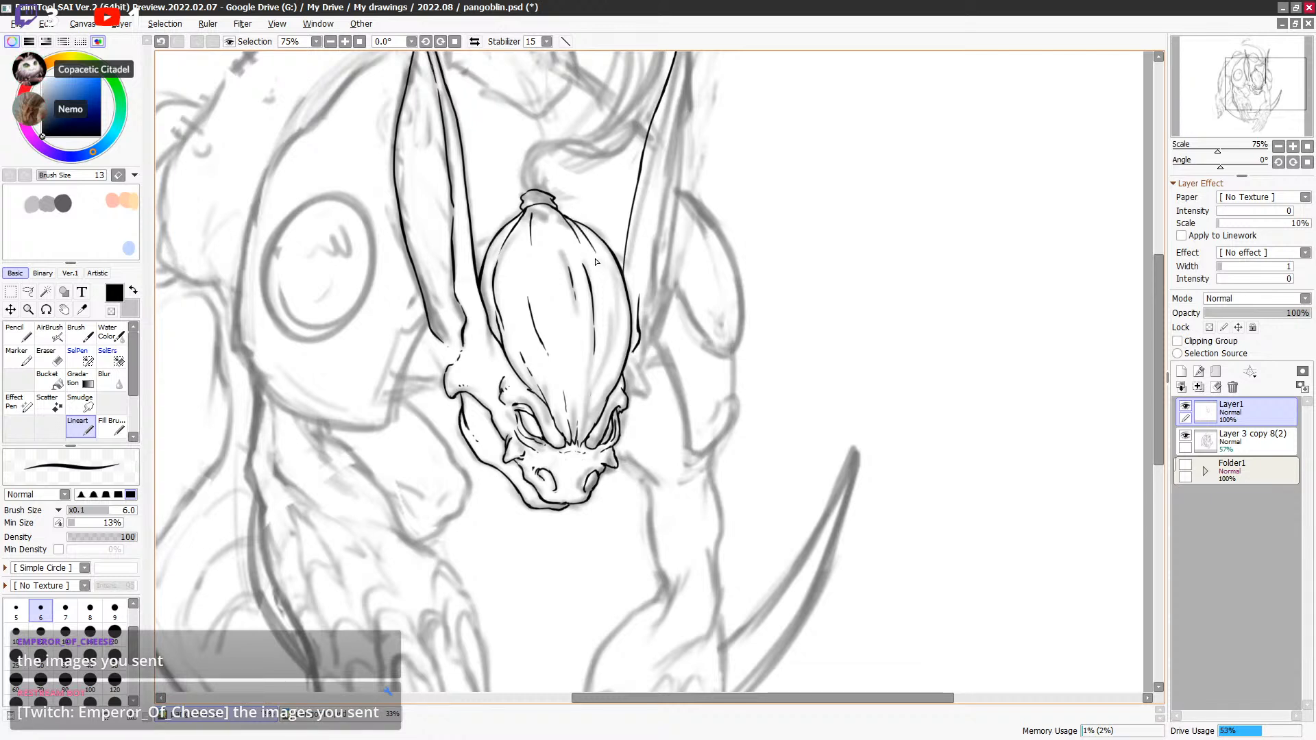
key("ctrl+z")
key("ctrl+y")
Step: Refine the crease line on the crest's upper right-hand side, erasing, redrawing and undoing unwanted strokes
key("e")
key("e")
key("ctrl+z")
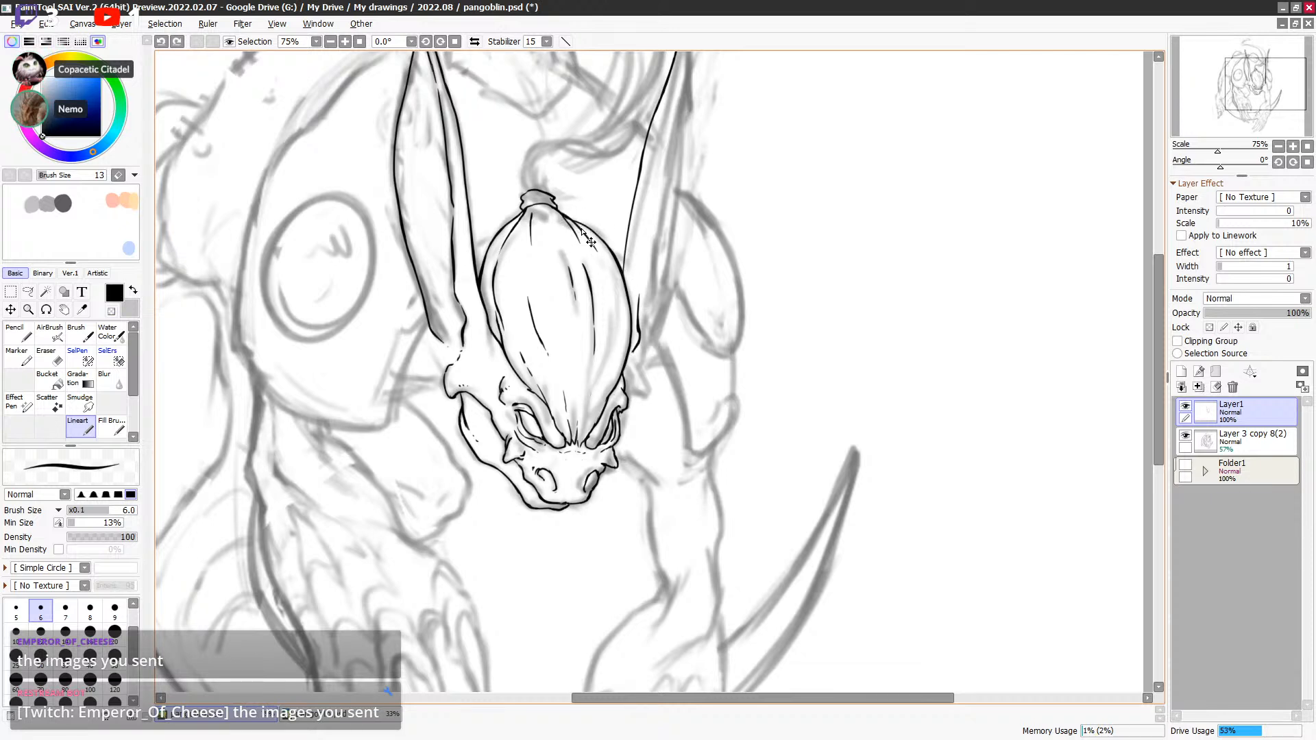
key("minus")
key("minus")
left_click_drag(571, 218, 595, 257)
key("ctrl+z")
key("ctrl+z")
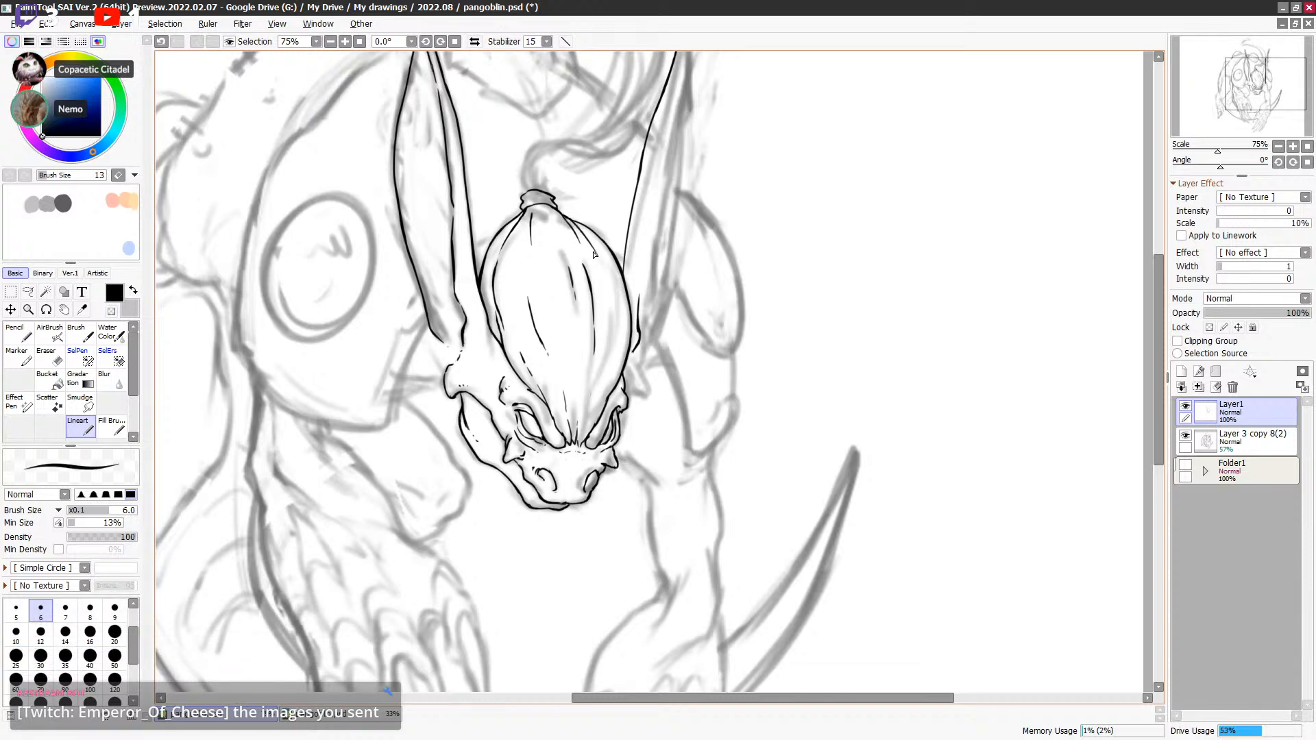
Step: Erase the stray ink specks beside the right-hand eye, alternating between transparent and black ink
left_click_drag(720, 372, 802, 280)
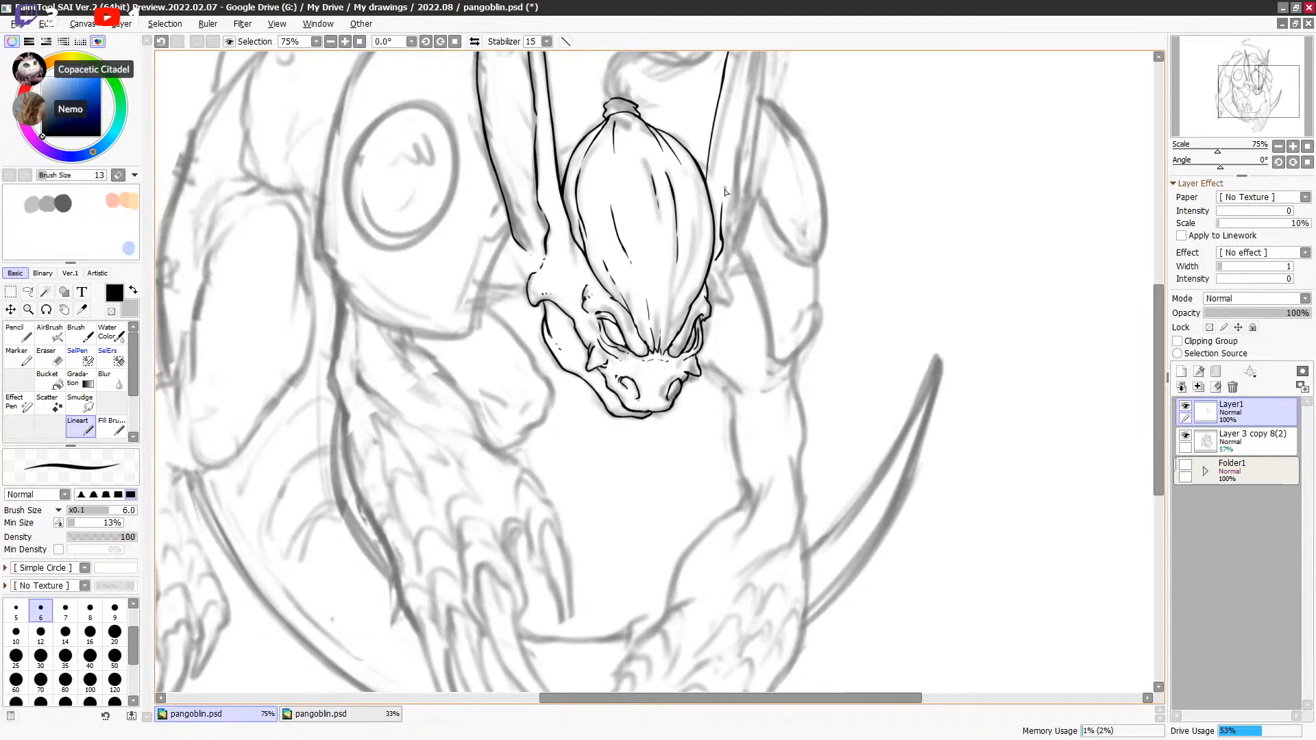
left_click_drag(774, 335, 801, 309)
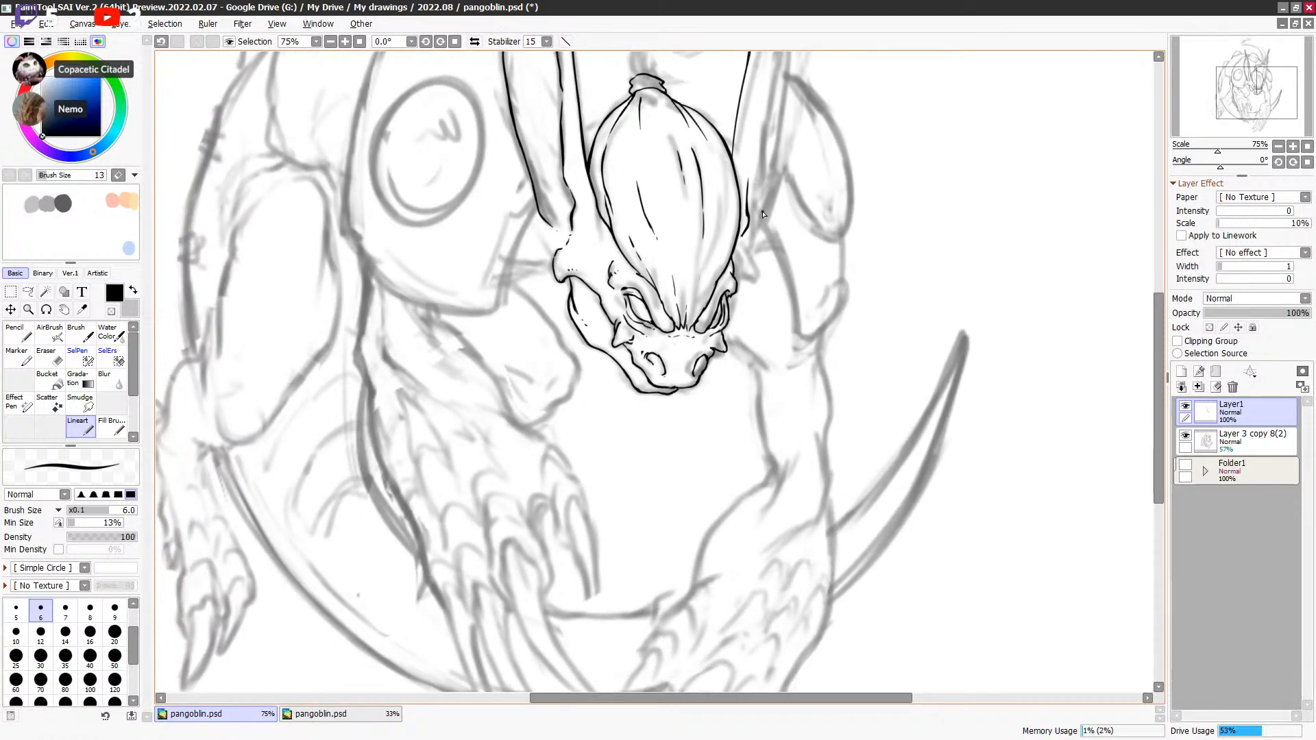
left_click_drag(822, 355, 826, 345)
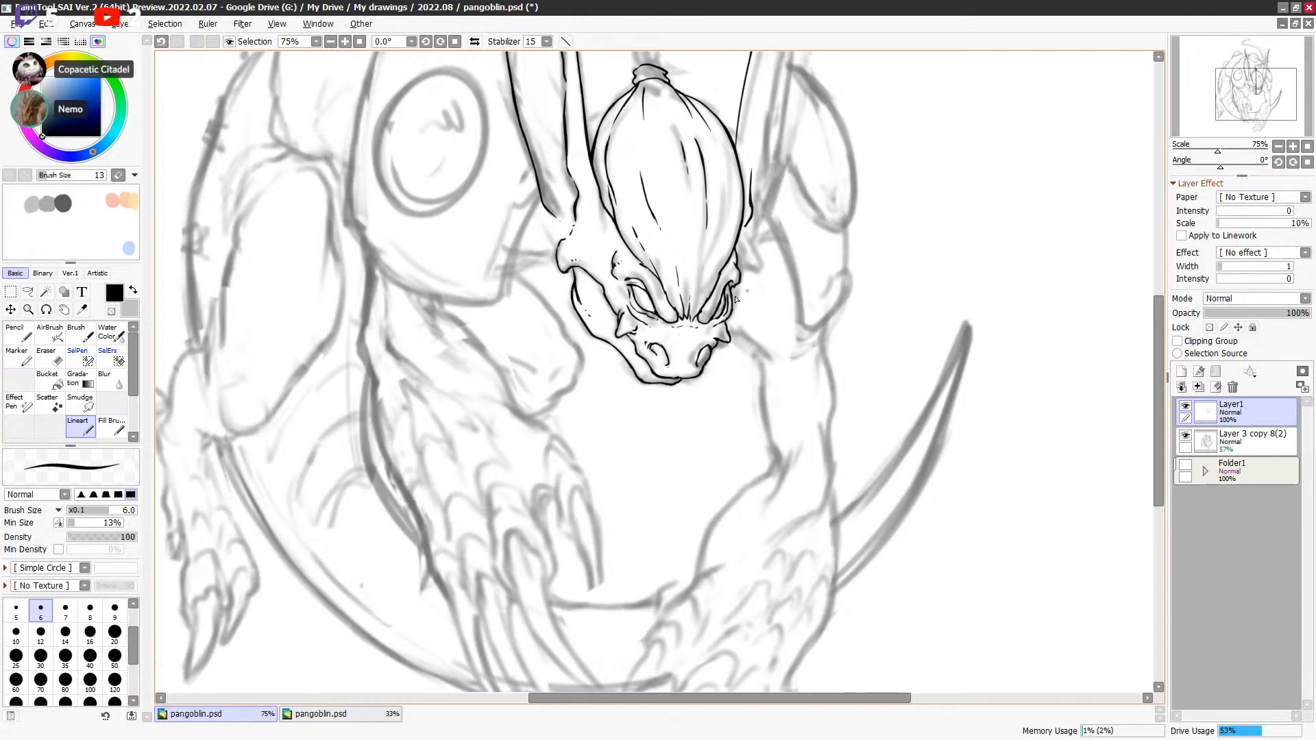
key("a")
key("a")
key("a")
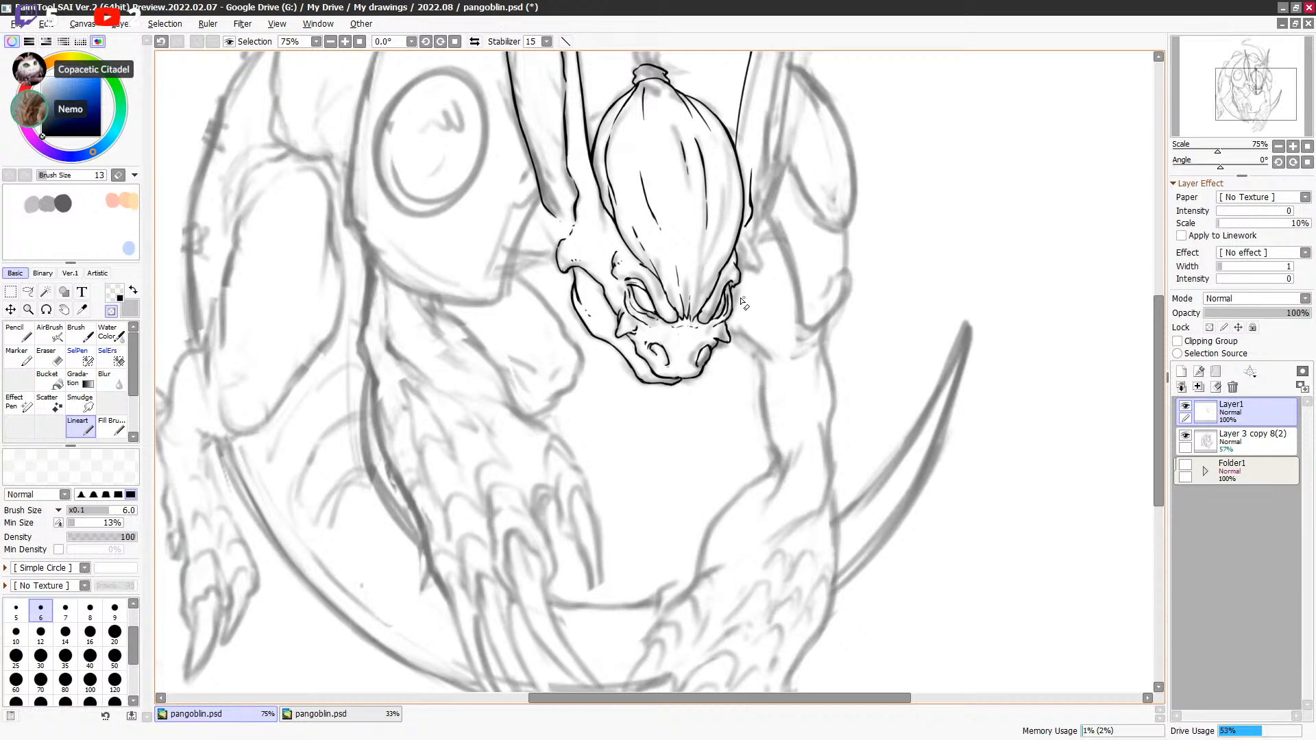
key("a")
key("a")
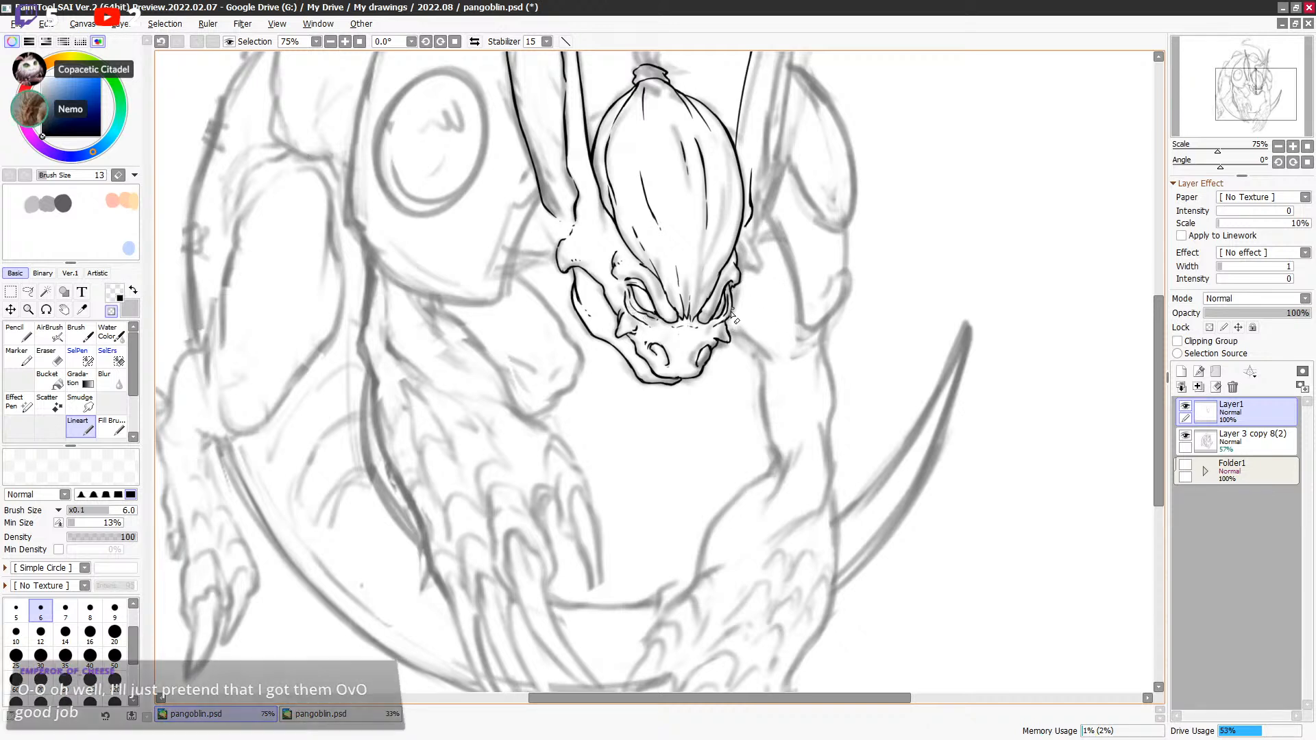
key("a")
key("a")
key("a")
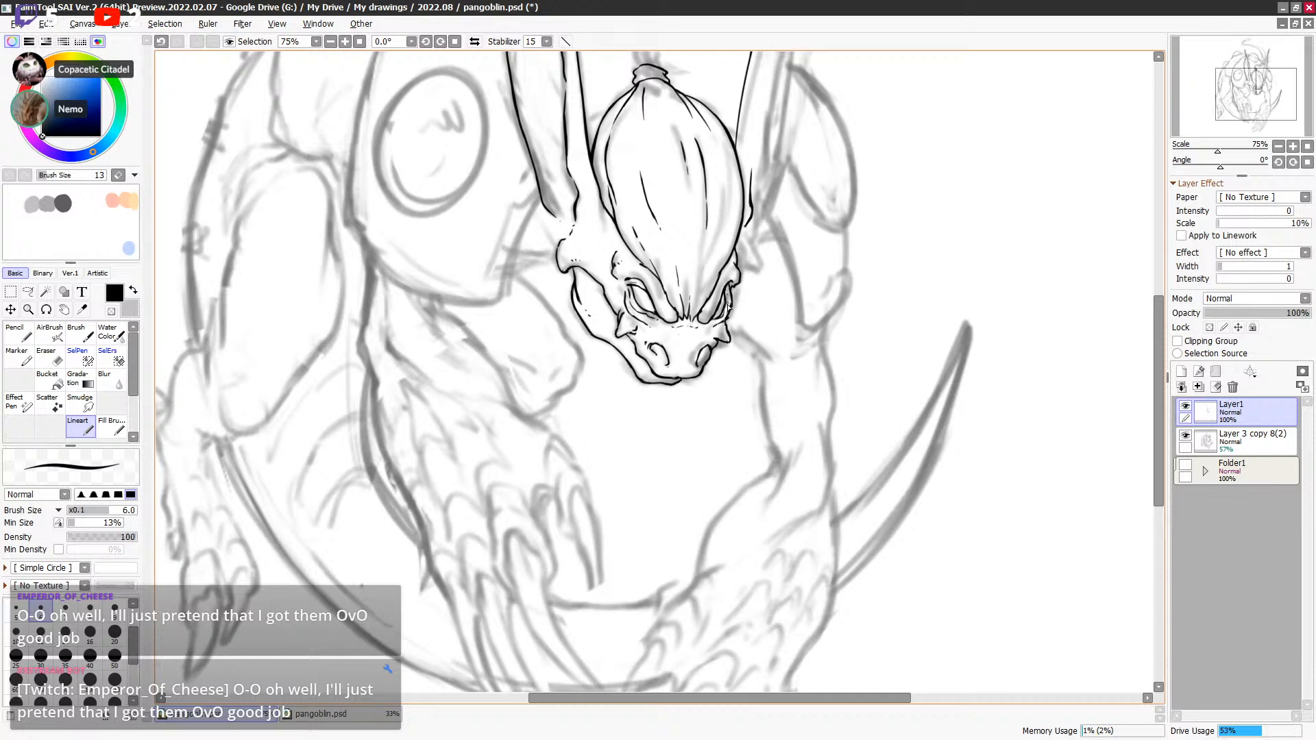
Step: Ink the inner fold line at the base of the left-hand ear, undoing and redrawing unwanted strokes
left_click_drag(759, 265, 731, 394)
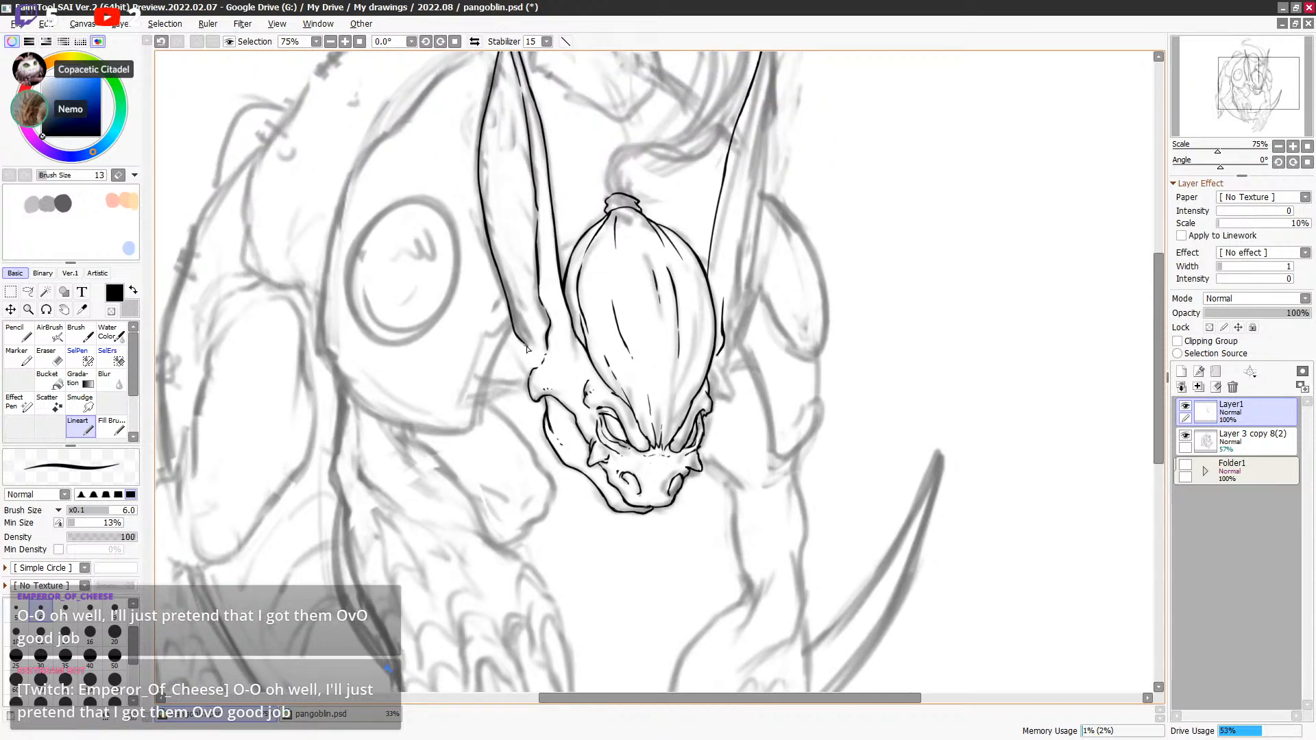
left_click_drag(527, 315, 541, 345)
key("ctrl+z")
mouse_move(539, 292)
left_mouse_down()
mouse_move(543, 326)
mouse_move(551, 302)
mouse_move(528, 311)
mouse_move(536, 335)
left_mouse_up()
key("minus")
key("minus")
key("ctrl+z")
key("ctrl+z")
key("ctrl+z")
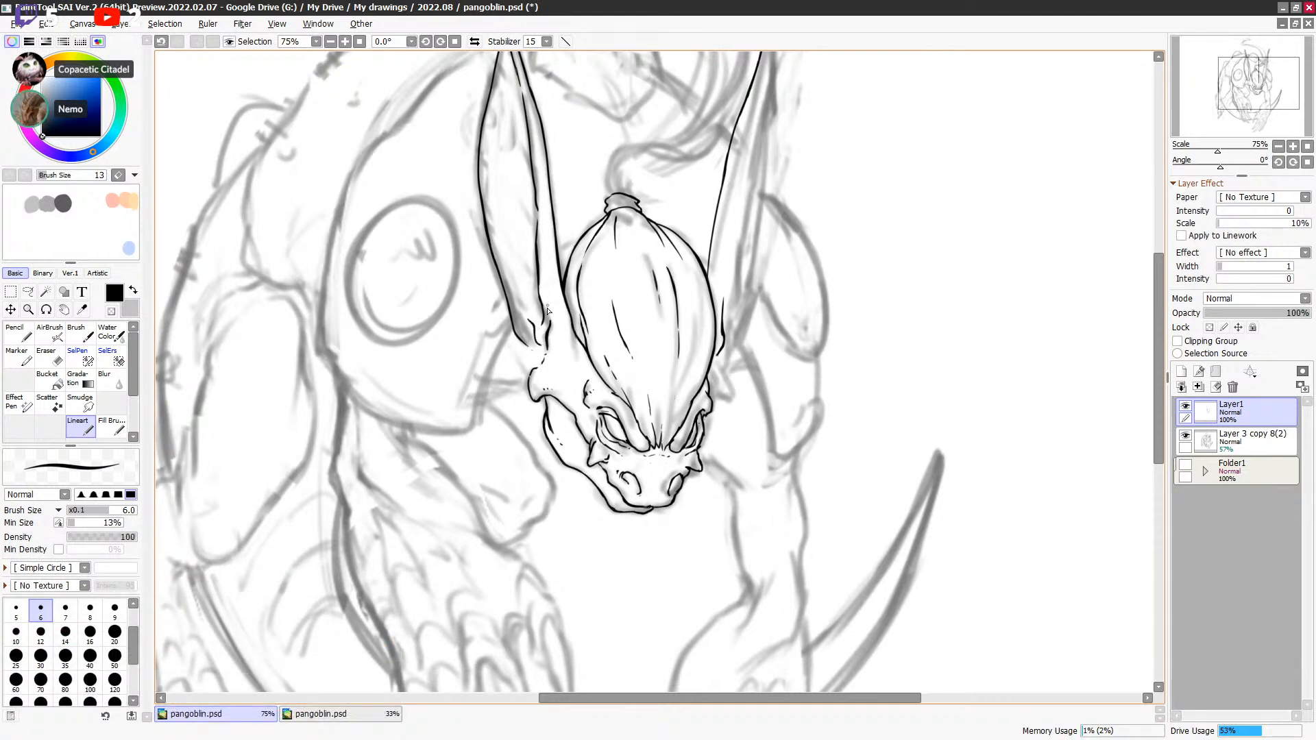
mouse_move(523, 313)
left_mouse_down()
mouse_move(515, 272)
mouse_move(550, 296)
mouse_move(538, 253)
left_mouse_up()
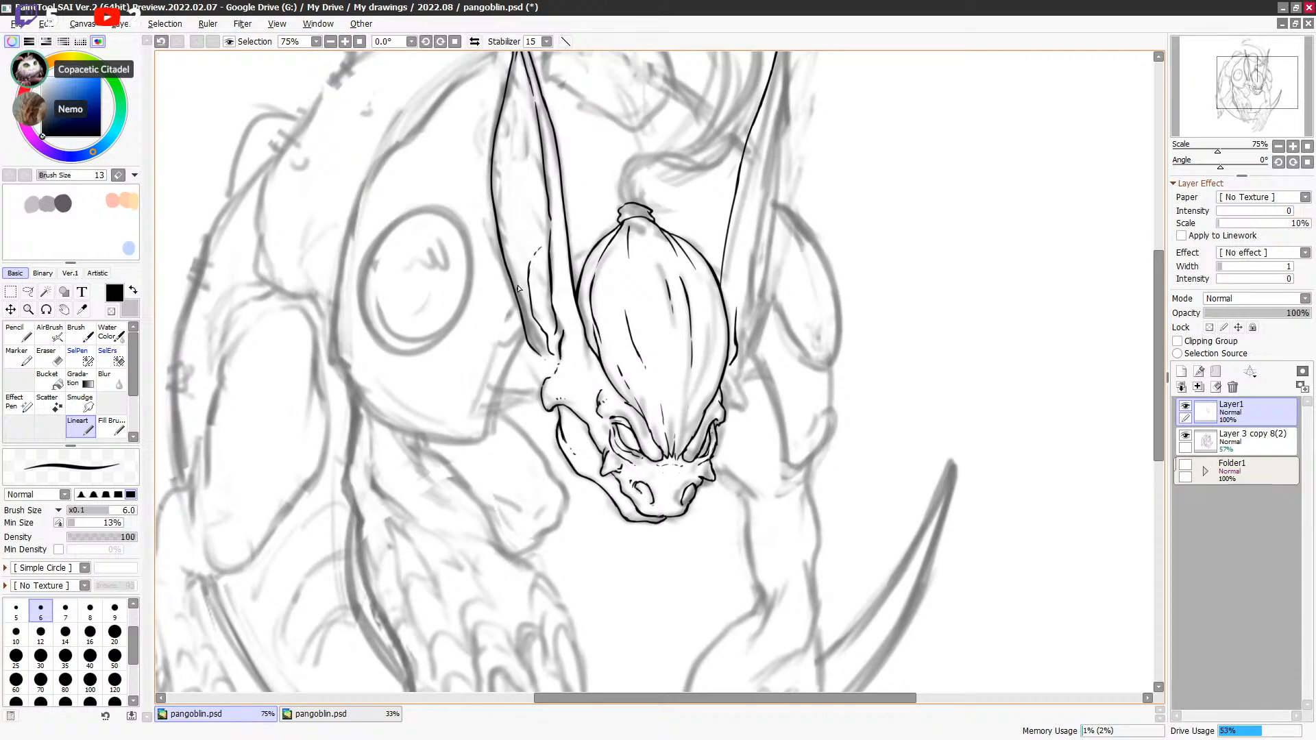
Step: Add an inner rim line along the lower outer edge of the left-hand ear, comparing it with and without the stroke
left_click_drag(506, 243, 515, 293)
key("ctrl+z")
key("ctrl+y")
key("ctrl+z")
key("ctrl+y")
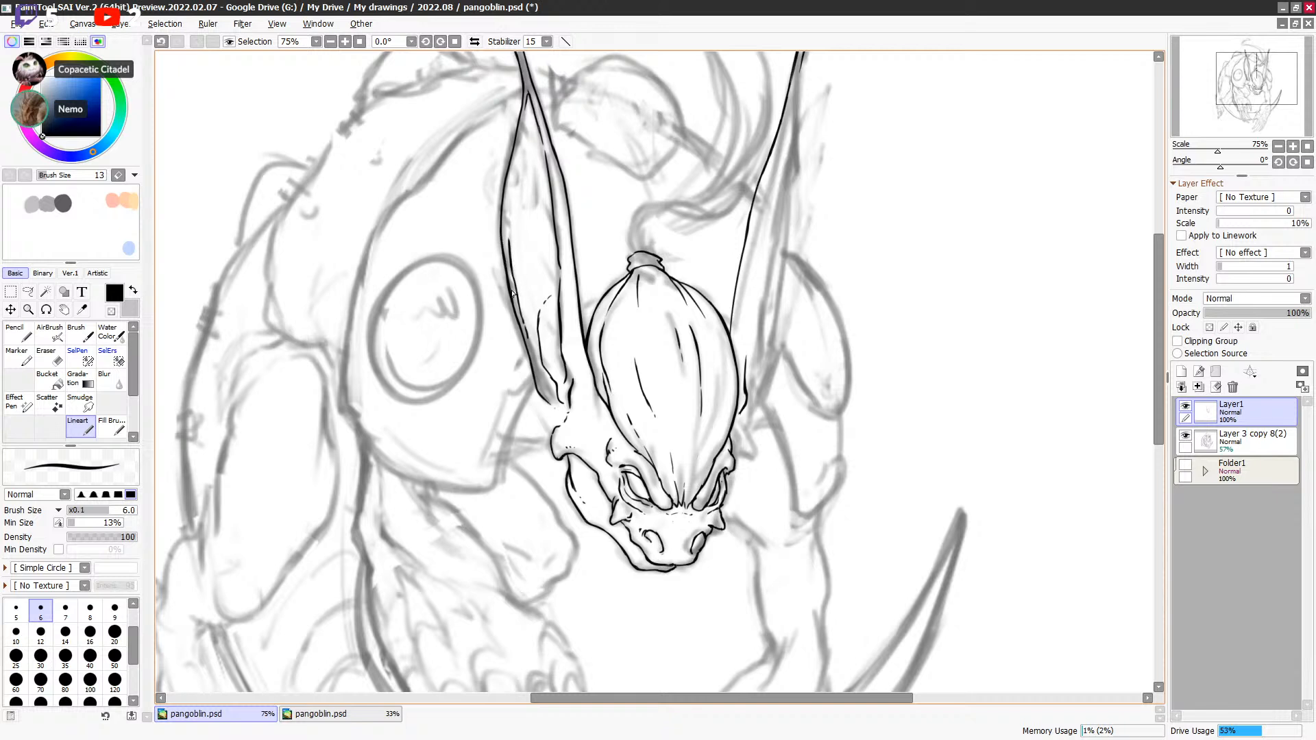
Step: Extend the left-hand ear's inner rim line upward along its outer edge, undoing and redrawing strokes that miss
mouse_move(502, 204)
left_mouse_down()
mouse_move(499, 236)
mouse_move(501, 220)
left_mouse_up()
key("ctrl+z")
left_click_drag(513, 154, 519, 142)
left_click_drag(543, 265, 547, 226)
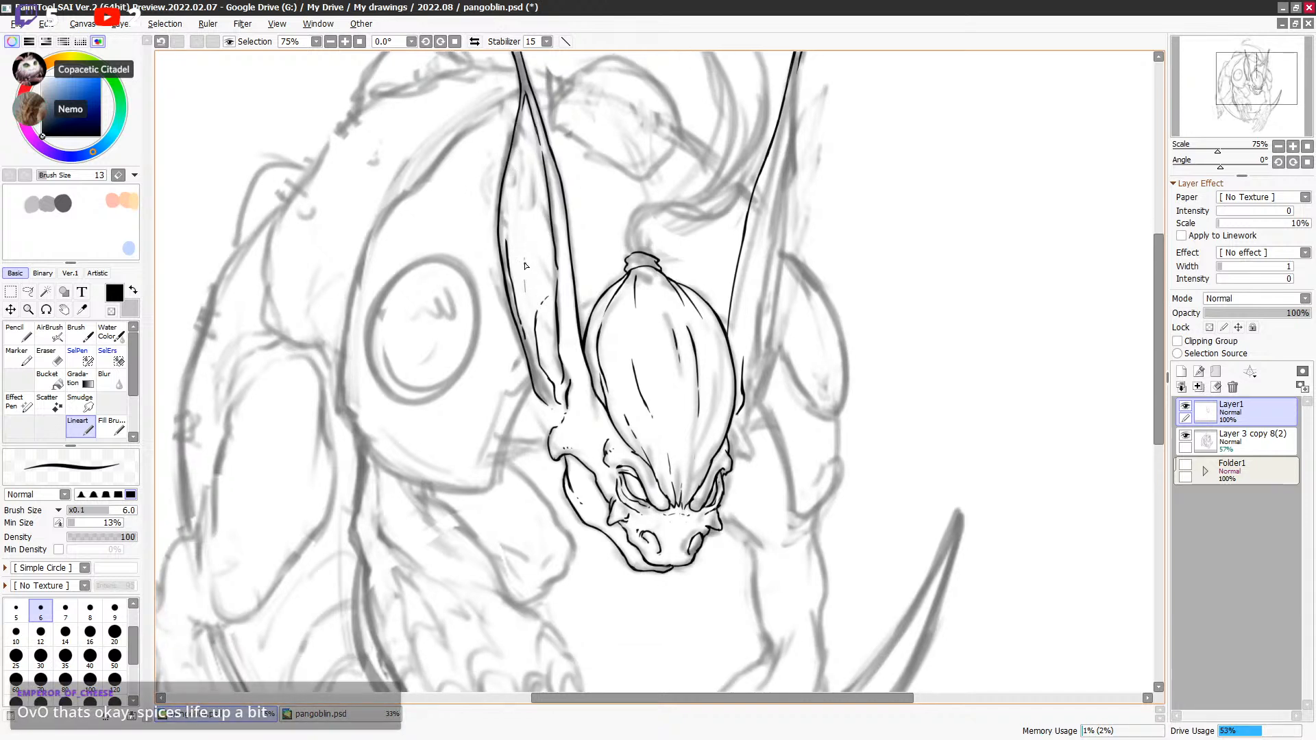
key("ctrl+z")
left_click_drag(506, 244, 512, 207)
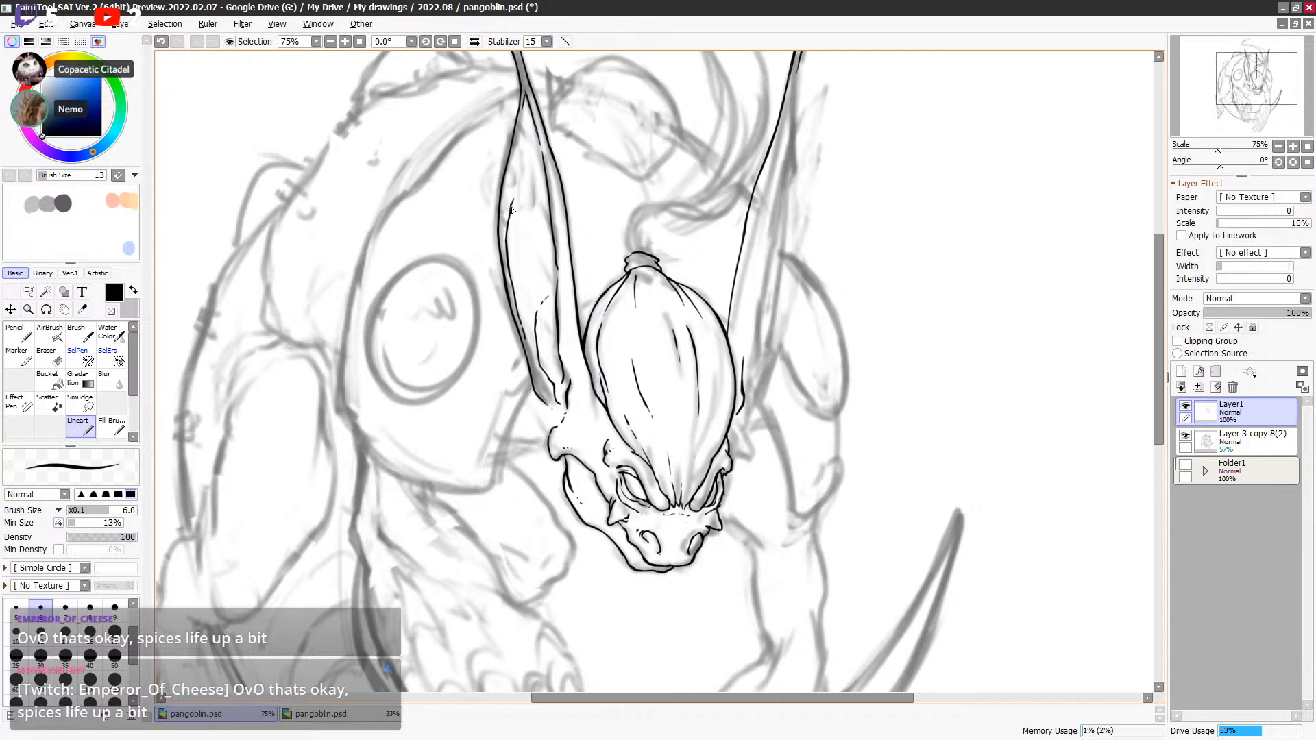
Step: Add short crease marks inside the middle of the left-hand ear, undoing unwanted strokes
mouse_move(534, 268)
left_mouse_down()
mouse_move(545, 227)
mouse_move(515, 198)
mouse_move(541, 162)
left_mouse_up()
key("ctrl+z")
key("ctrl+z")
key("ctrl+z")
key("ctrl+z")
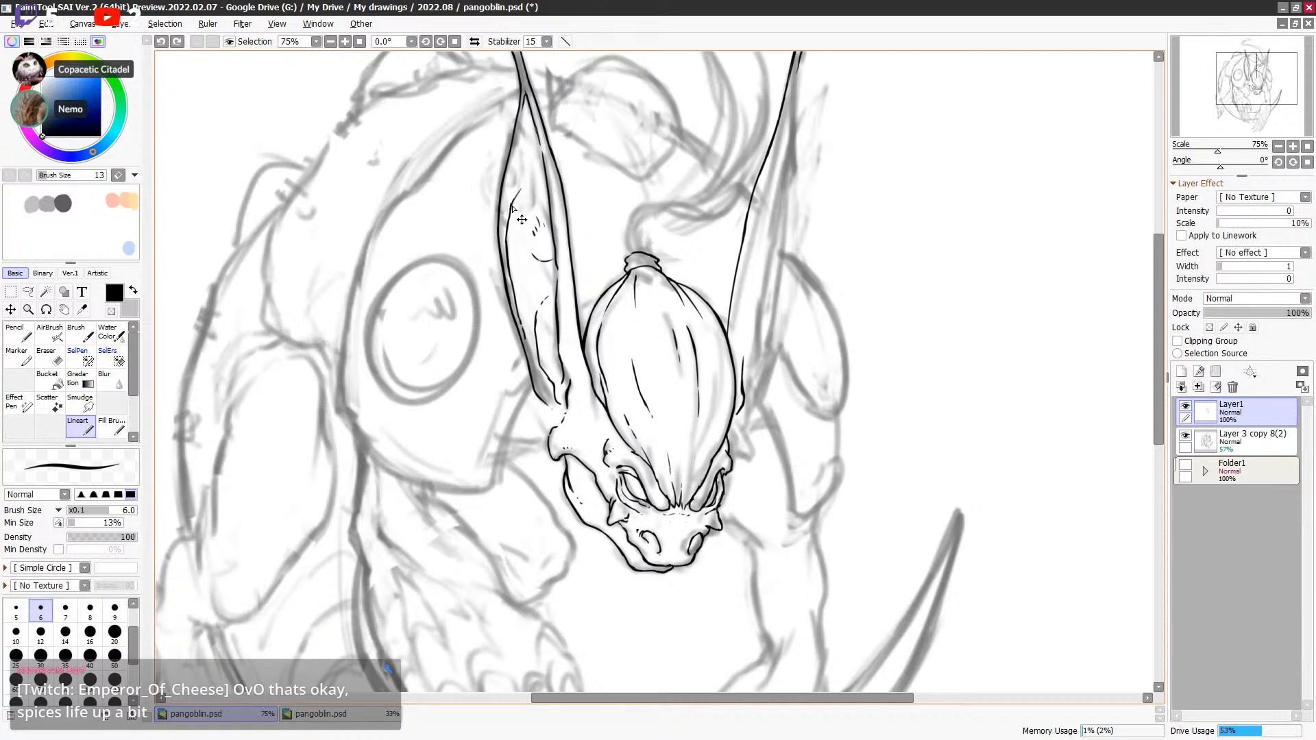
Step: Continue the left-hand ear's inner rim line toward the tip and clean up its upper end with transparent ink
key("minus")
mouse_move(520, 188)
left_mouse_down()
mouse_move(507, 231)
mouse_move(535, 159)
left_mouse_up()
key("minus")
key("minus")
key("minus")
mouse_move(536, 129)
left_mouse_down()
mouse_move(545, 170)
mouse_move(539, 138)
left_mouse_up()
key("ctrl+z")
key("minus")
key("minus")
key("minus")
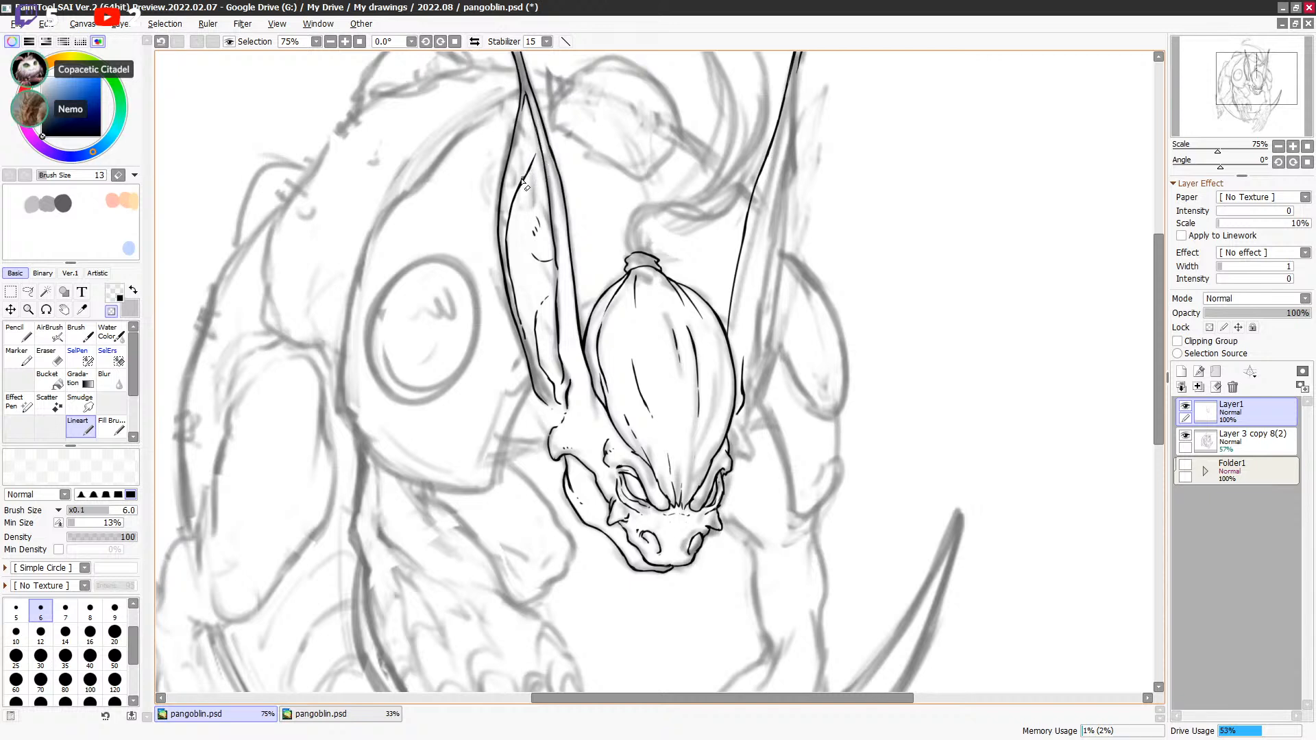
key("minus")
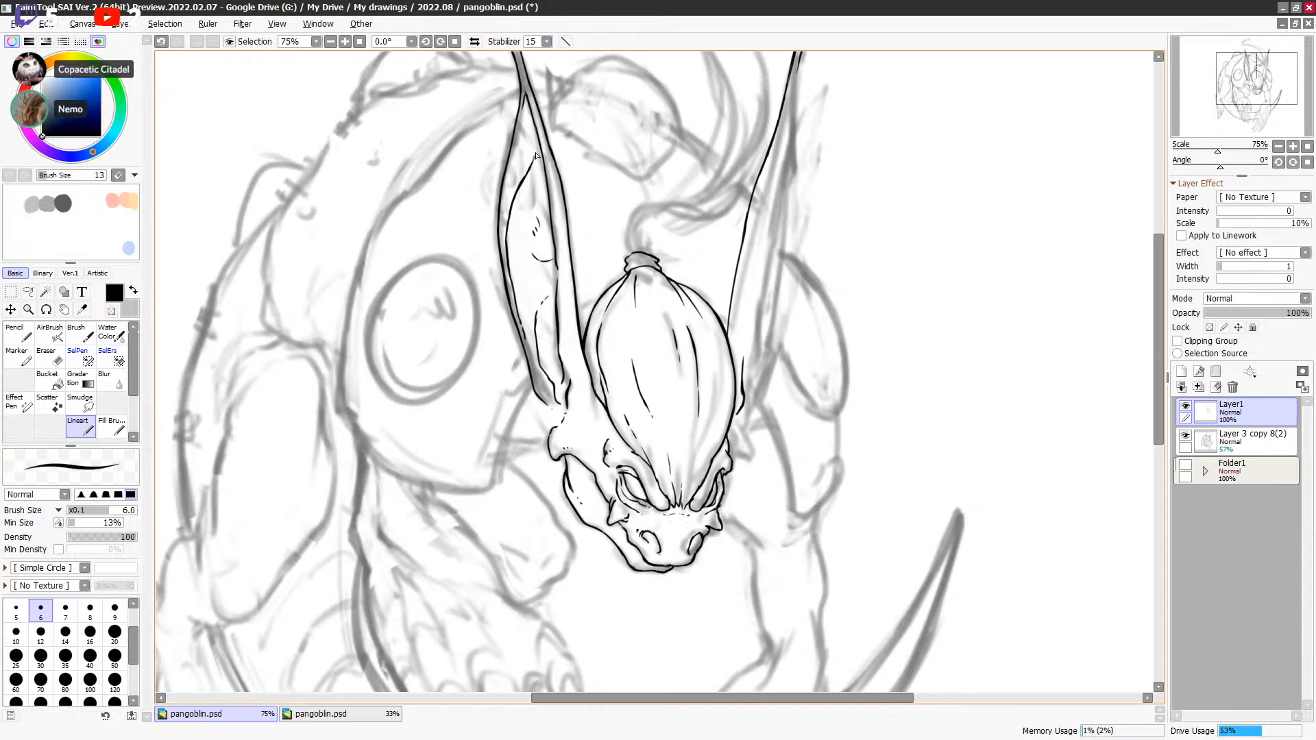
Step: Strengthen the left-hand ear's edge on the crest side, redrawing the stroke once and keeping the second version
left_click_drag(590, 267, 607, 202)
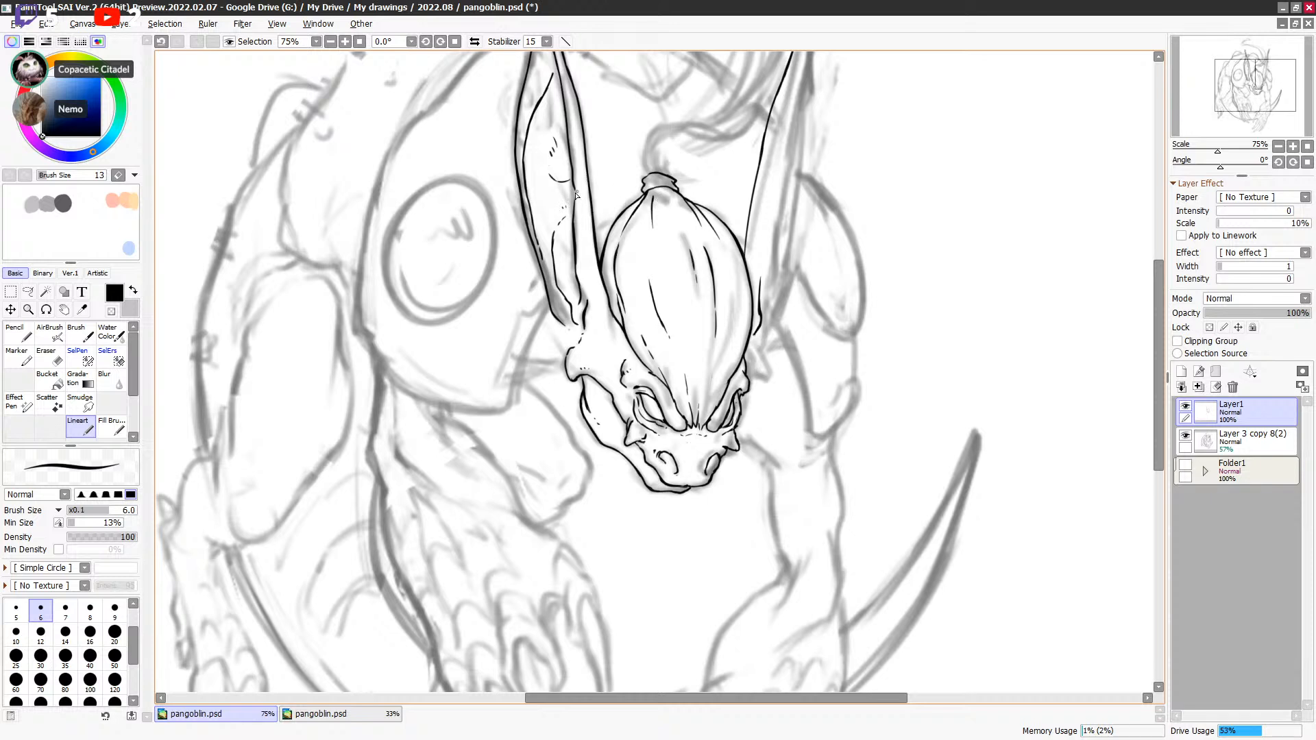
scroll(574, 200, "up", 2)
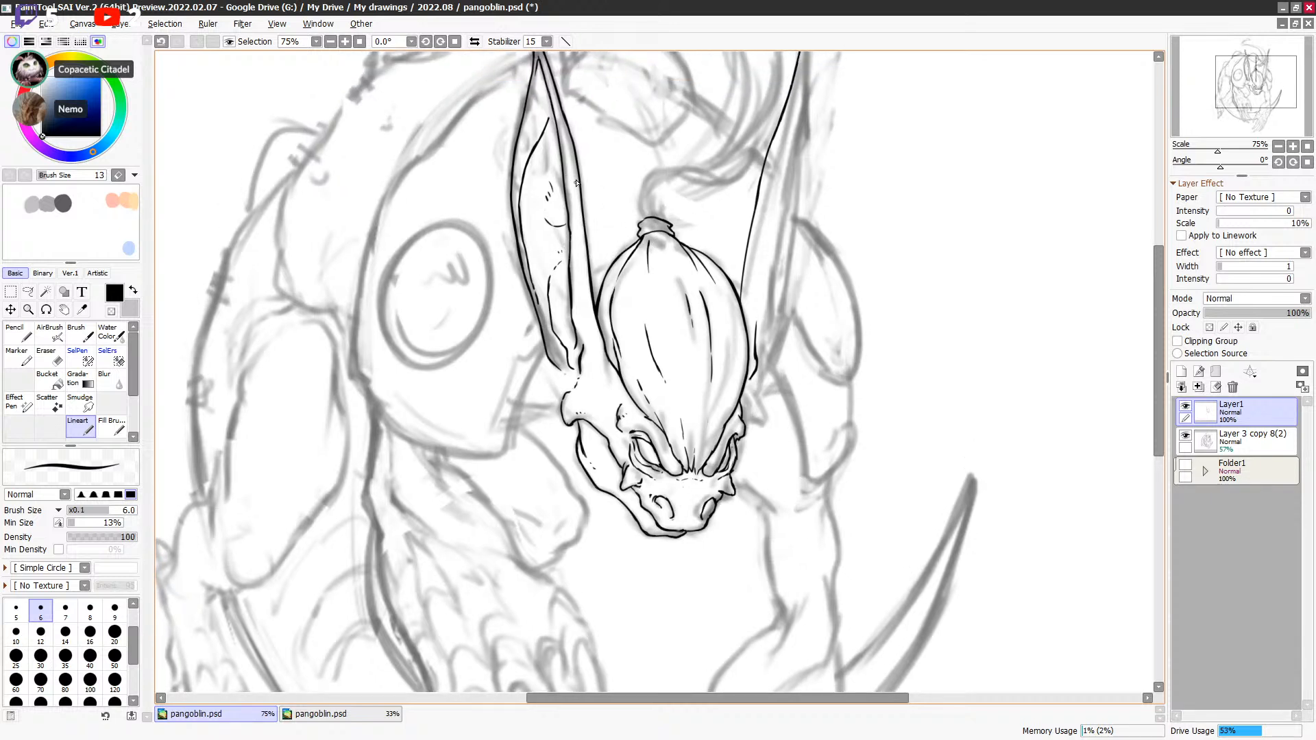
left_click_drag(576, 163, 584, 234)
key("ctrl+z")
left_click_drag(575, 156, 585, 229)
key("ctrl+z")
key("ctrl+y")
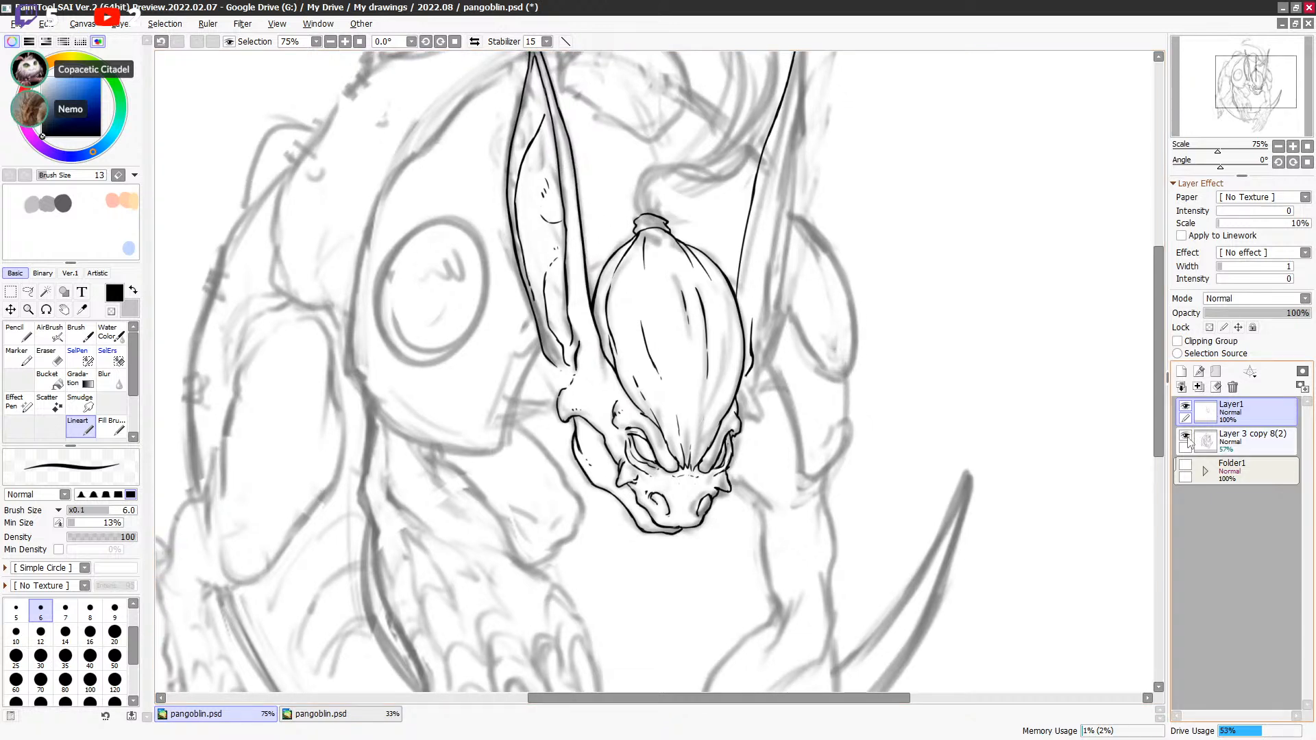
Step: Hide the sketch layer to examine the line art on its own, and show the sketch again
left_click(1185, 437)
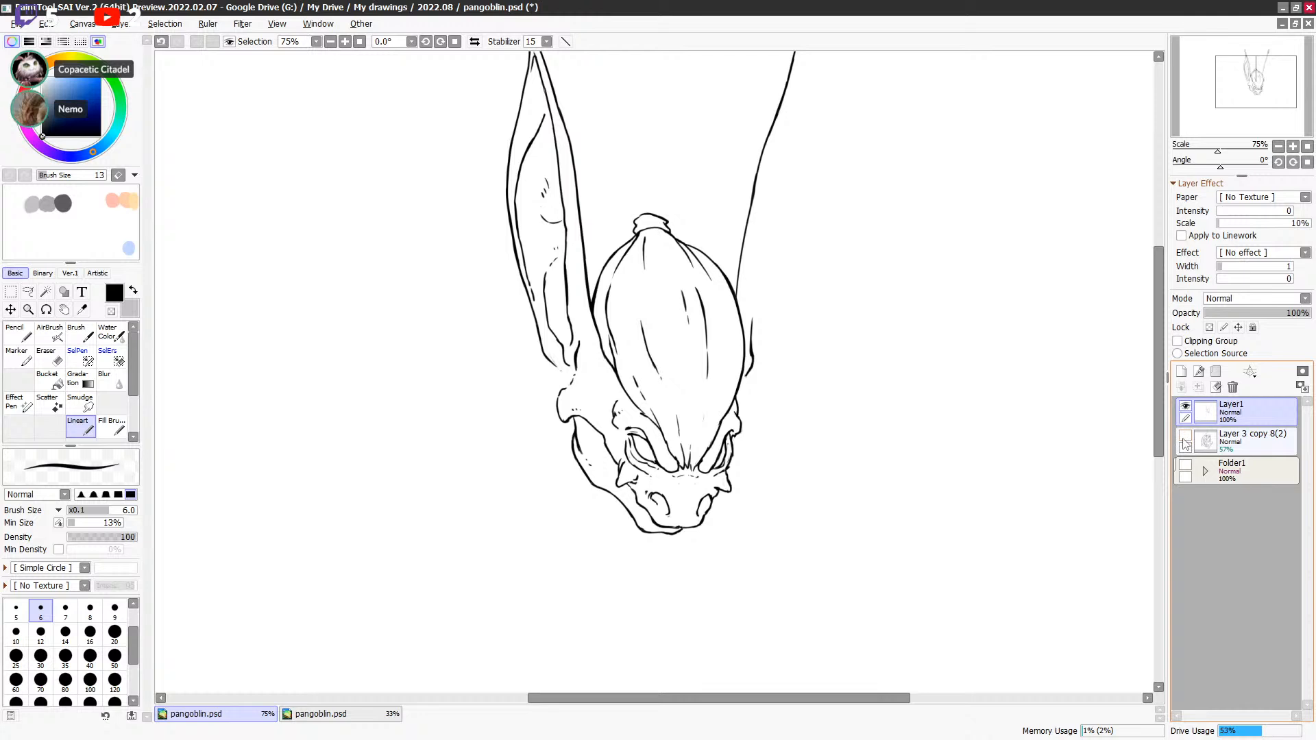
left_click_drag(827, 520, 923, 351)
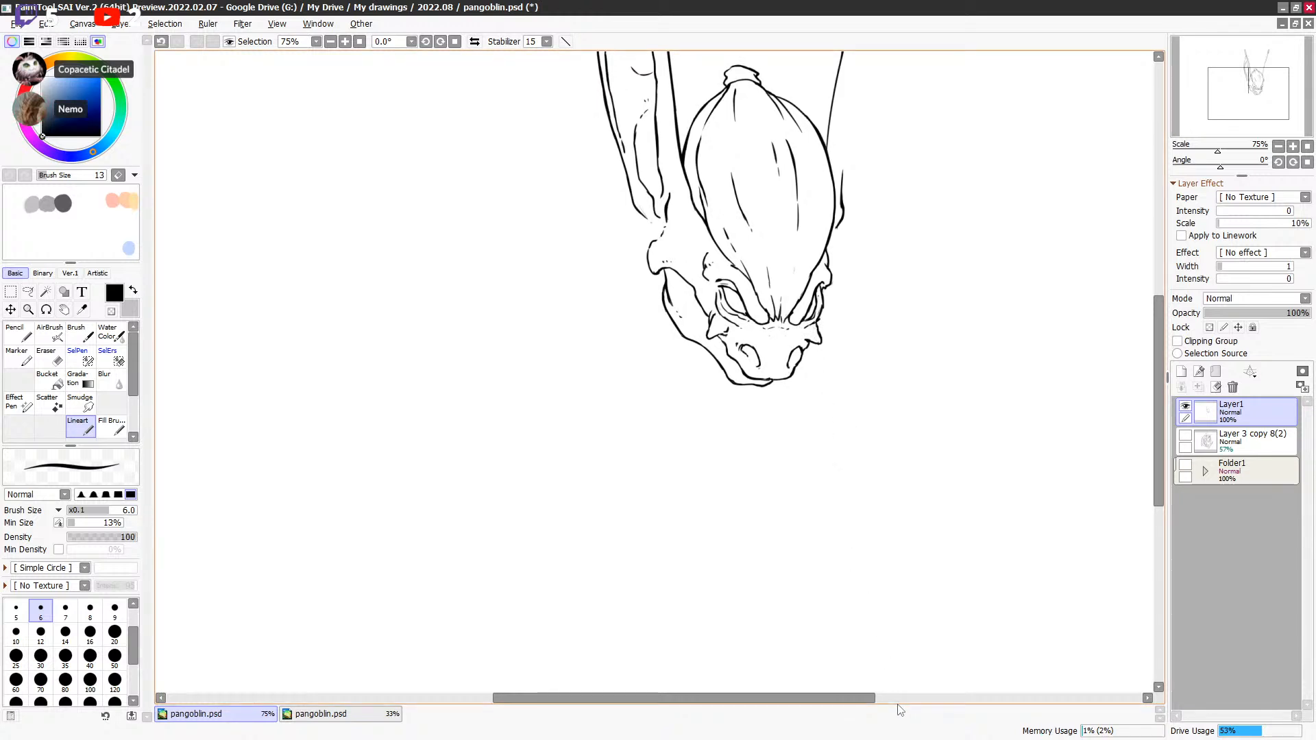
left_click_drag(911, 251, 860, 335)
left_click(1186, 436)
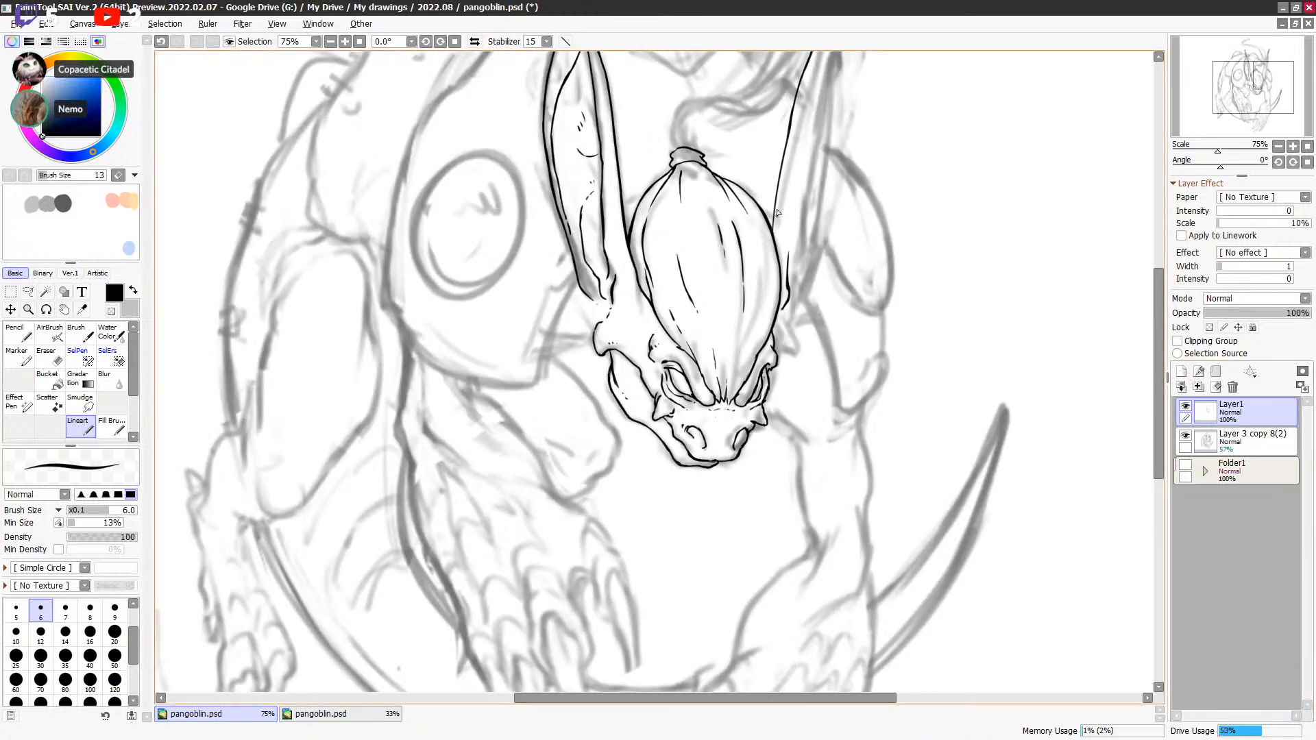
Step: Trim the right-hand ear's line beside the crest and at its base with transparent ink
left_click_drag(804, 264, 804, 268)
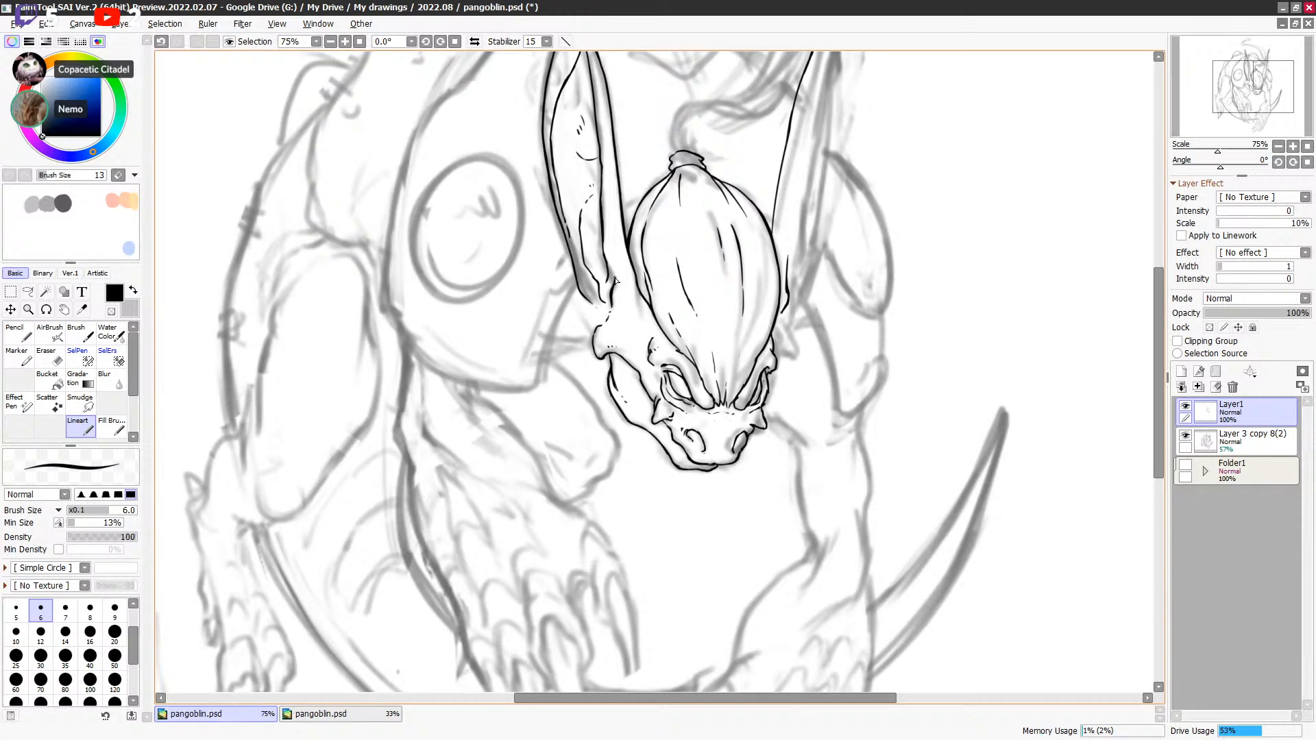
left_click_drag(813, 199, 795, 259)
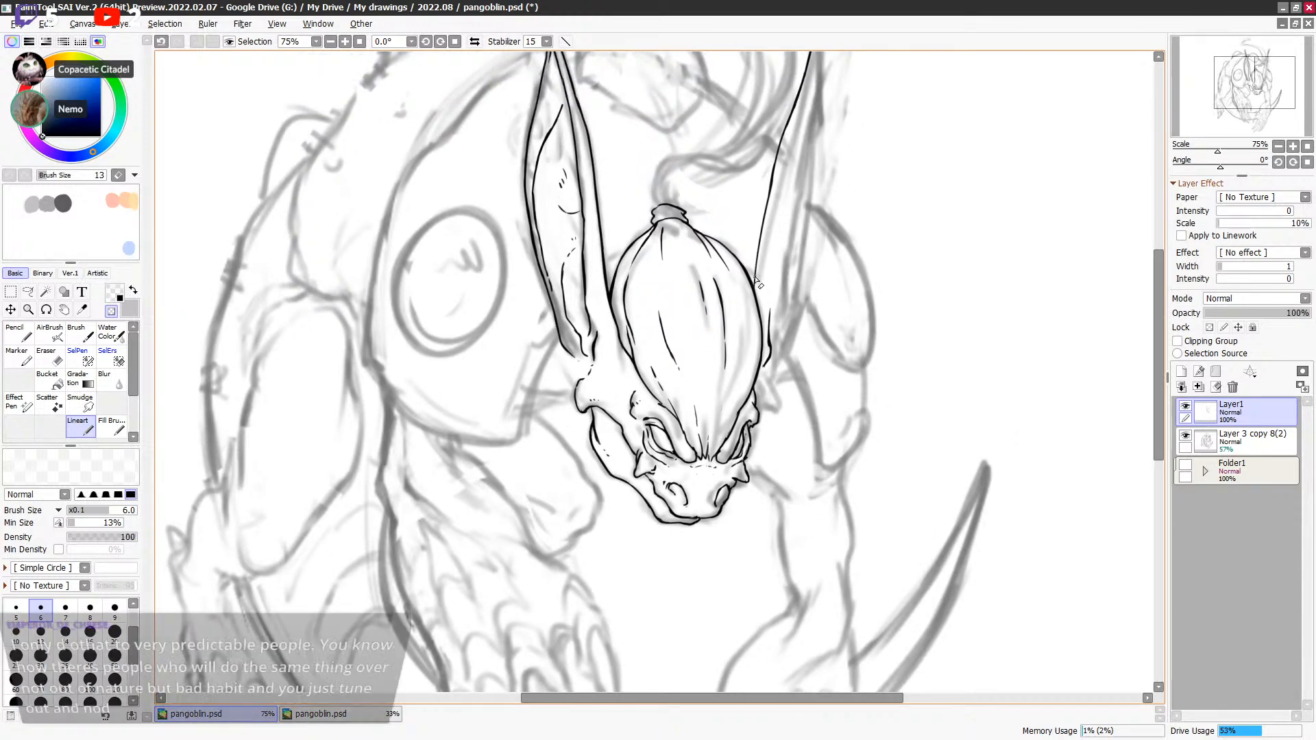
key("x")
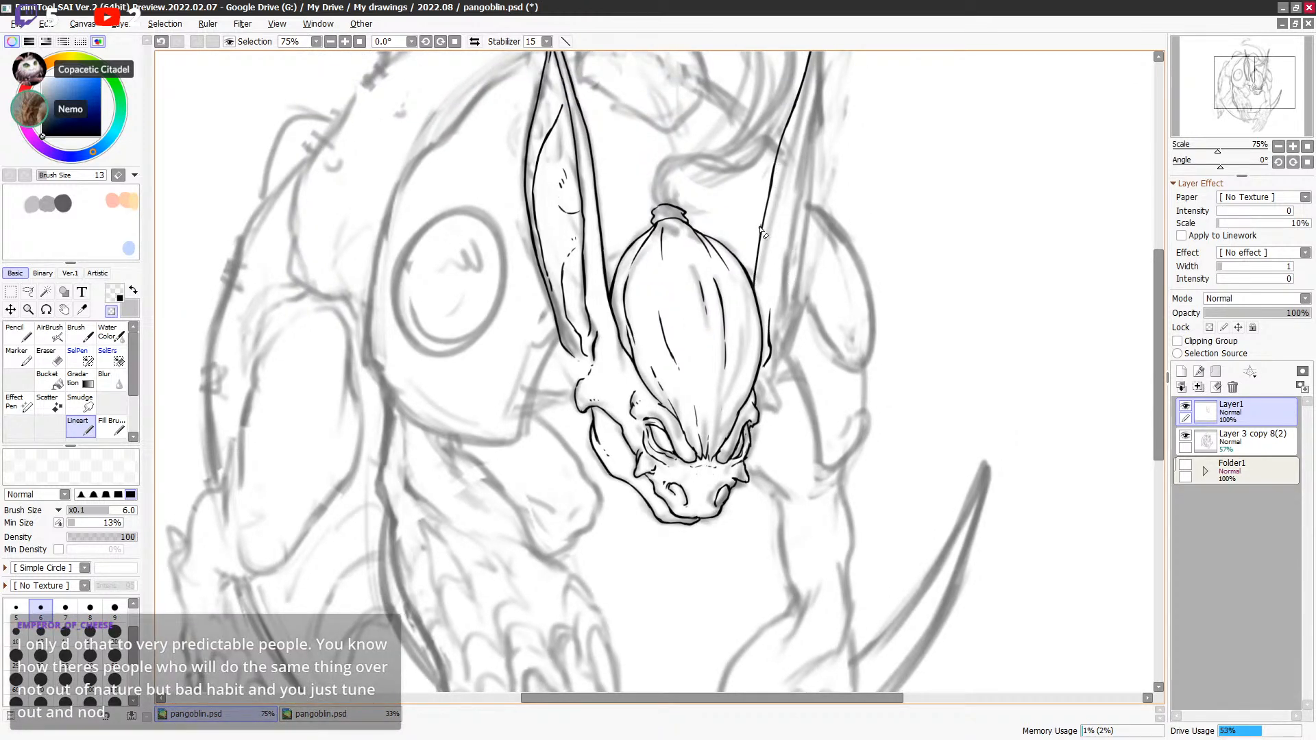
left_click_drag(796, 154, 772, 228)
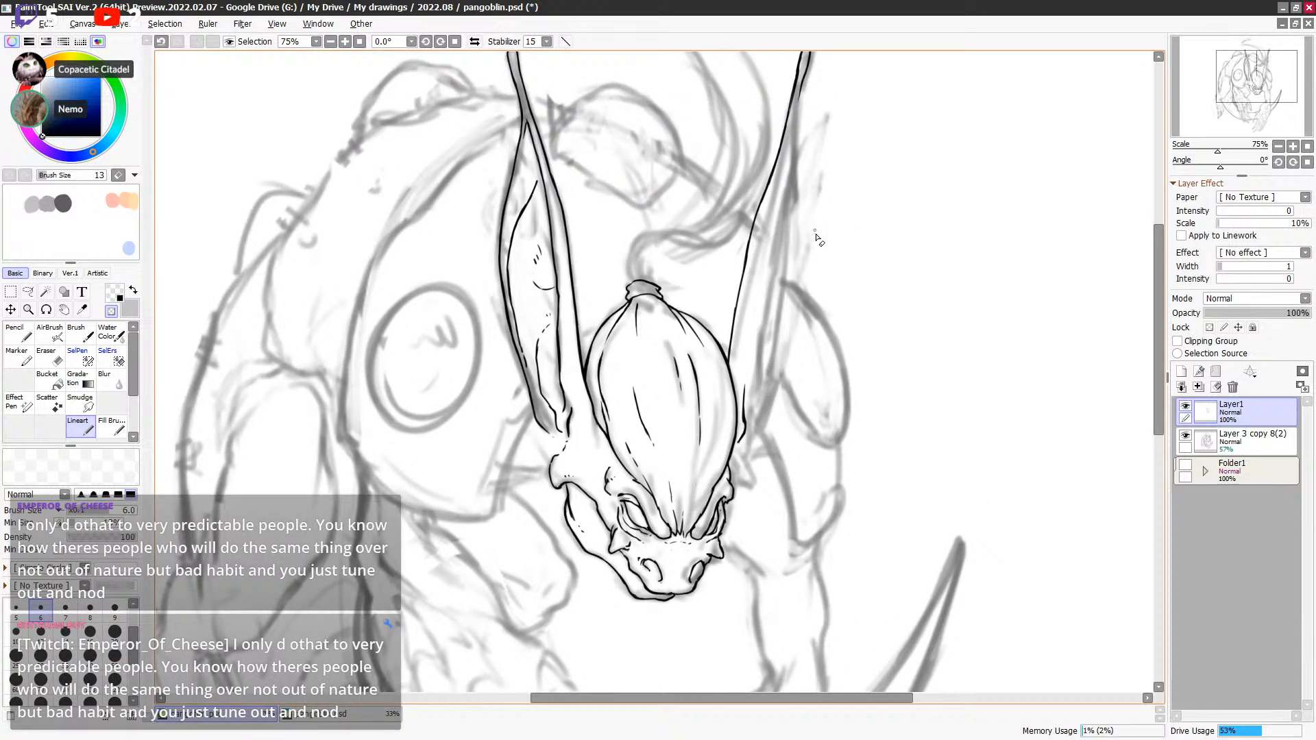
left_click_drag(783, 342, 840, 318)
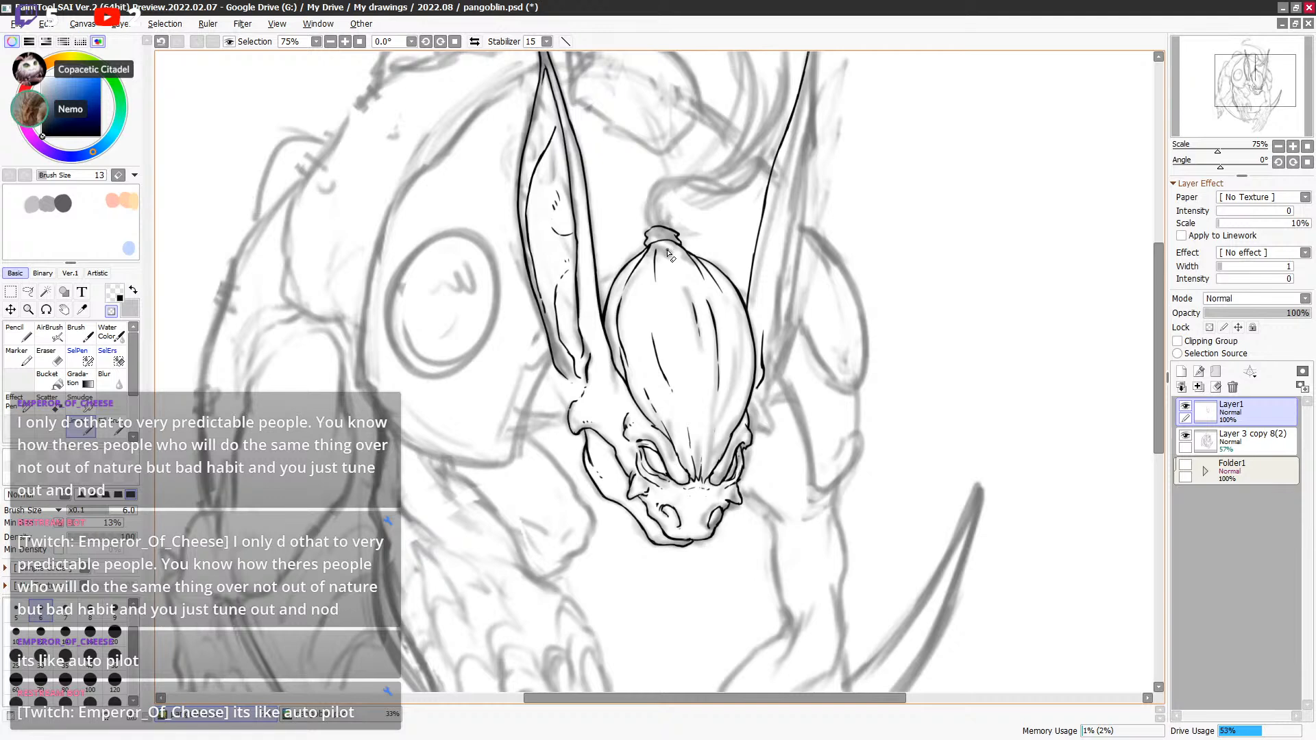
left_click_drag(781, 278, 781, 320)
left_click_drag(749, 395, 753, 364)
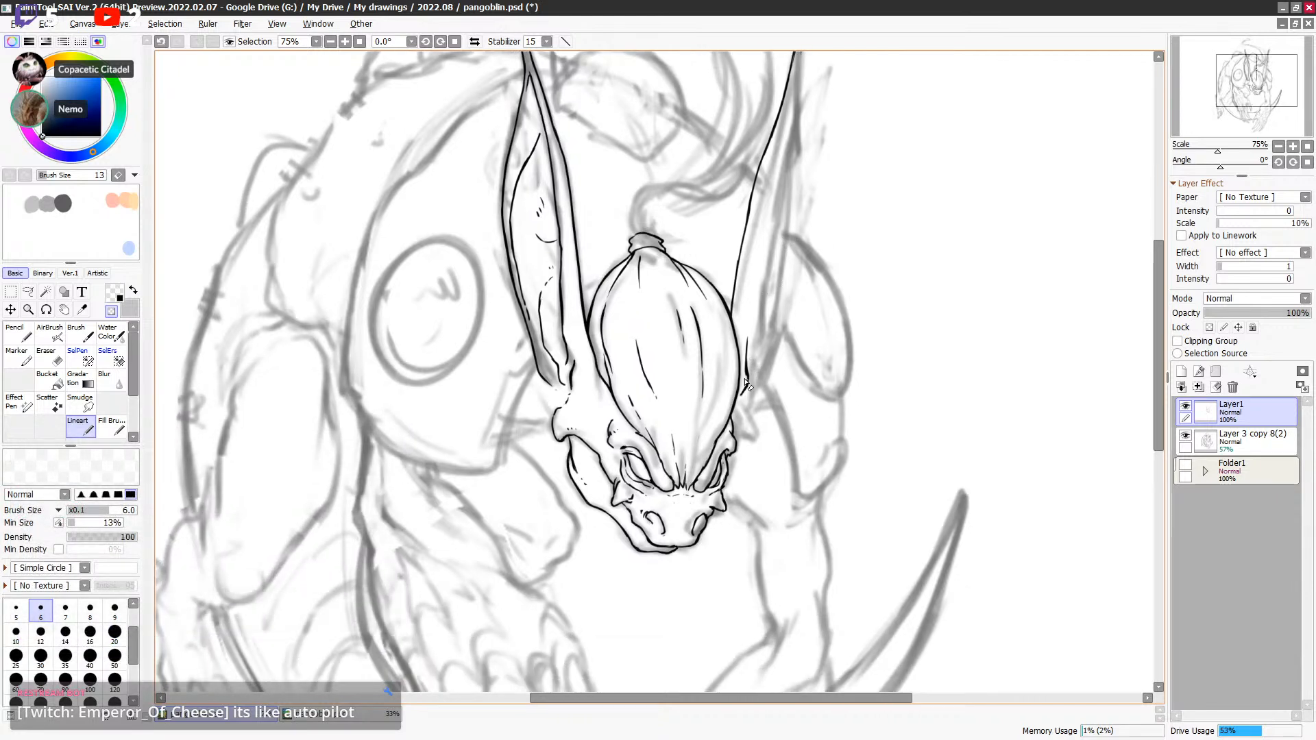
Step: Return to the Lineart brush with black ink and refine the contour under the chin, undoing unwanted strokes
key("b")
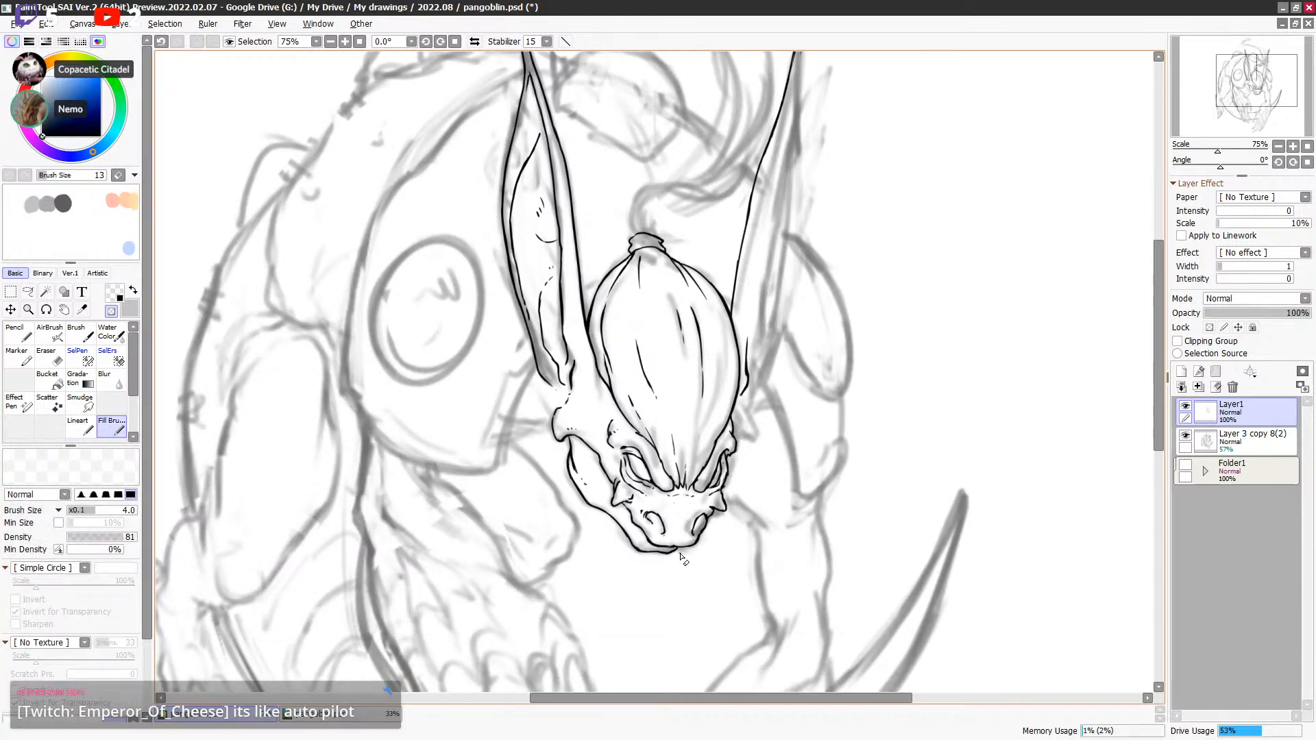
key("ctrl+z")
key("minus")
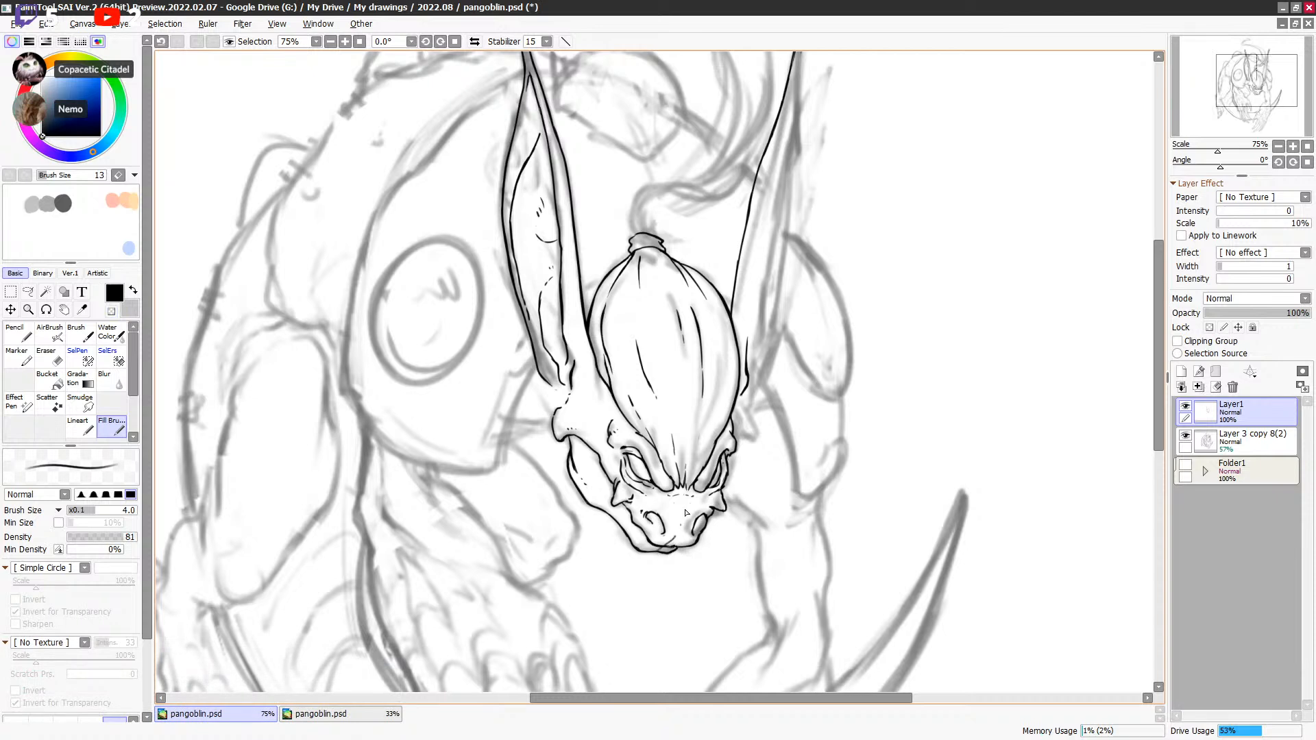
left_click(87, 429)
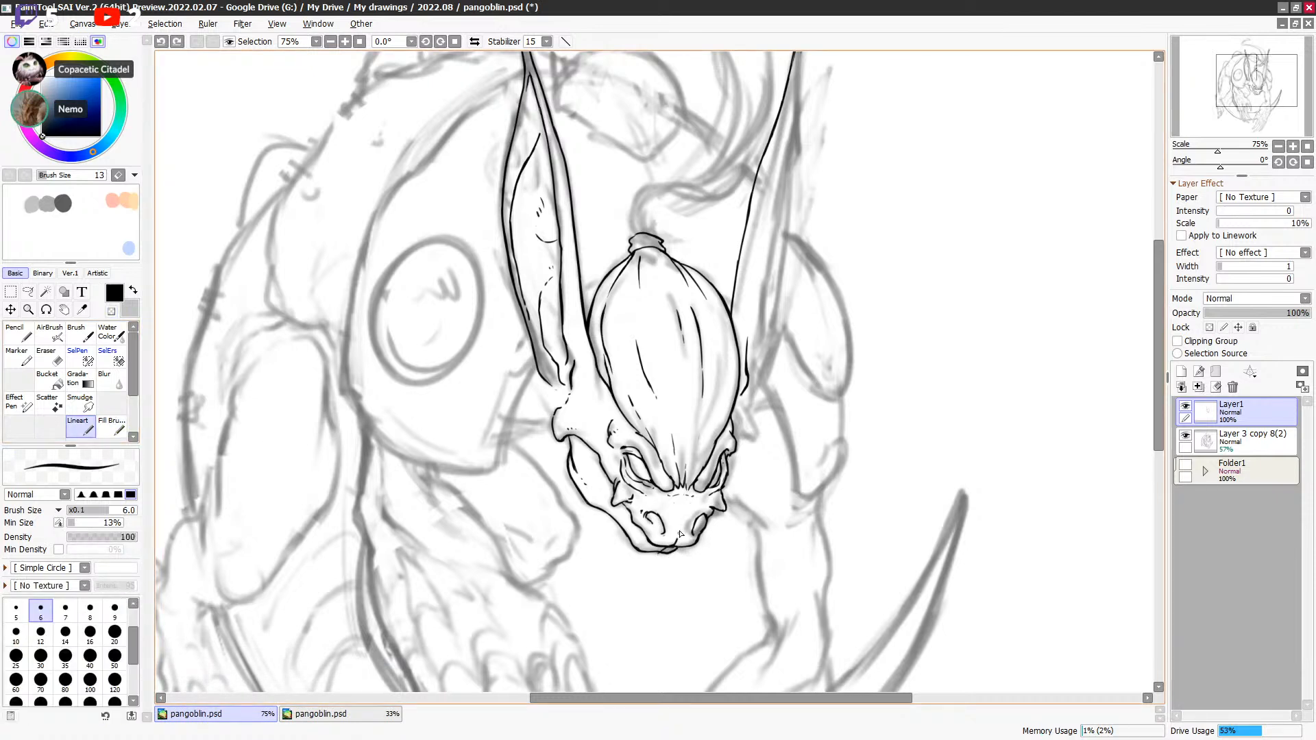
left_click_drag(680, 450, 648, 289)
key("ctrl+z")
left_click_drag(673, 554, 664, 554)
key("ctrl+z")
key("e")
key("e")
key("e")
key("e")
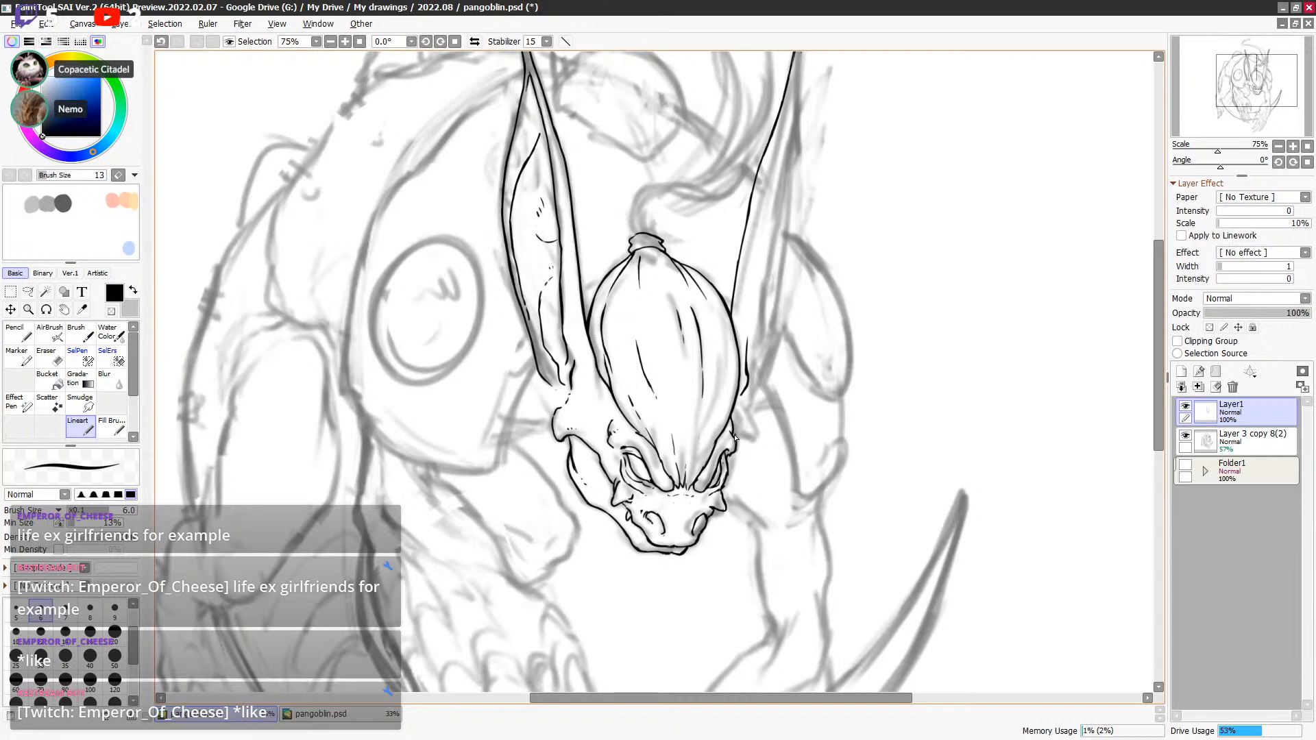
Step: Try to ink a small bump on the side of the head beside the right-hand brow
key("ctrl+z")
left_click_drag(662, 434, 752, 437)
key("ctrl+z")
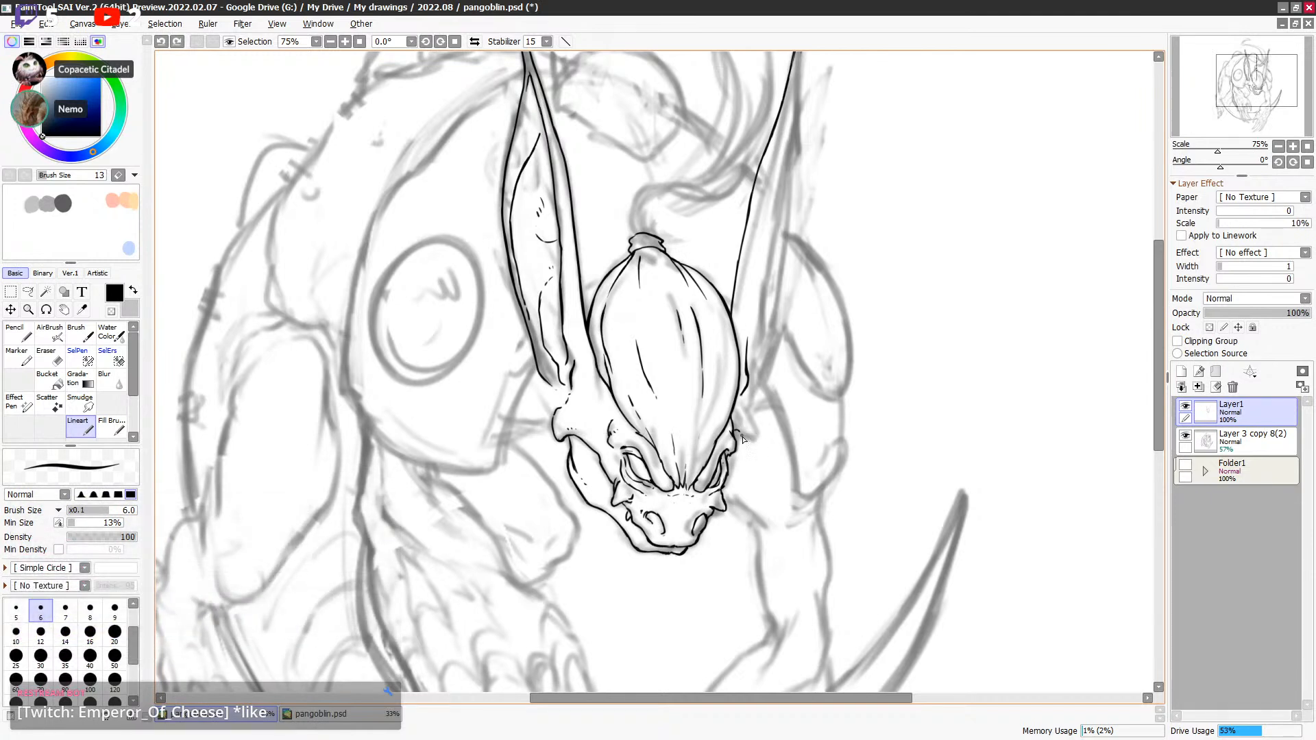
left_click_drag(742, 411, 747, 412)
key("ctrl+z")
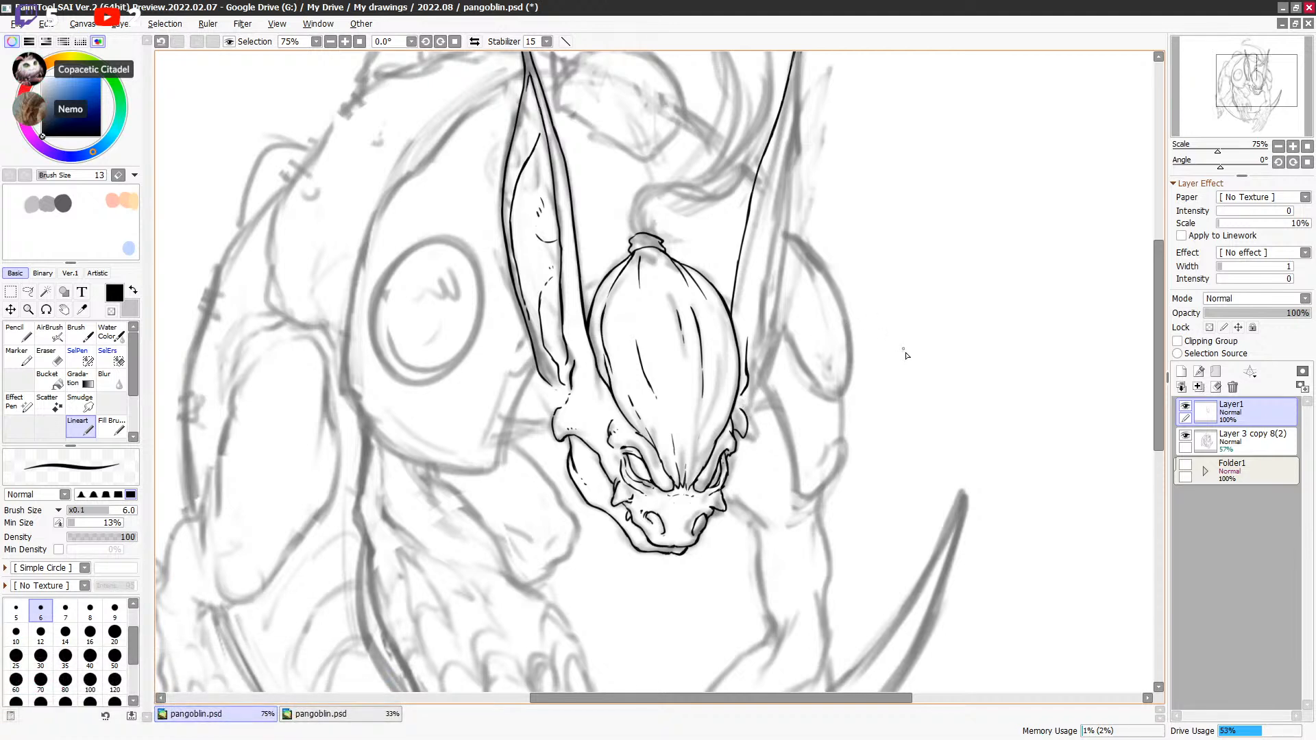
key("ctrl+z")
Step: Delete the right-hand ear's inked lines from tip to base using freeform selections, and clear the selection
key("a")
key("Delete")
mouse_move(743, 358)
left_mouse_down()
mouse_move(747, 327)
mouse_move(700, 398)
left_mouse_up()
key("ctrl+d")
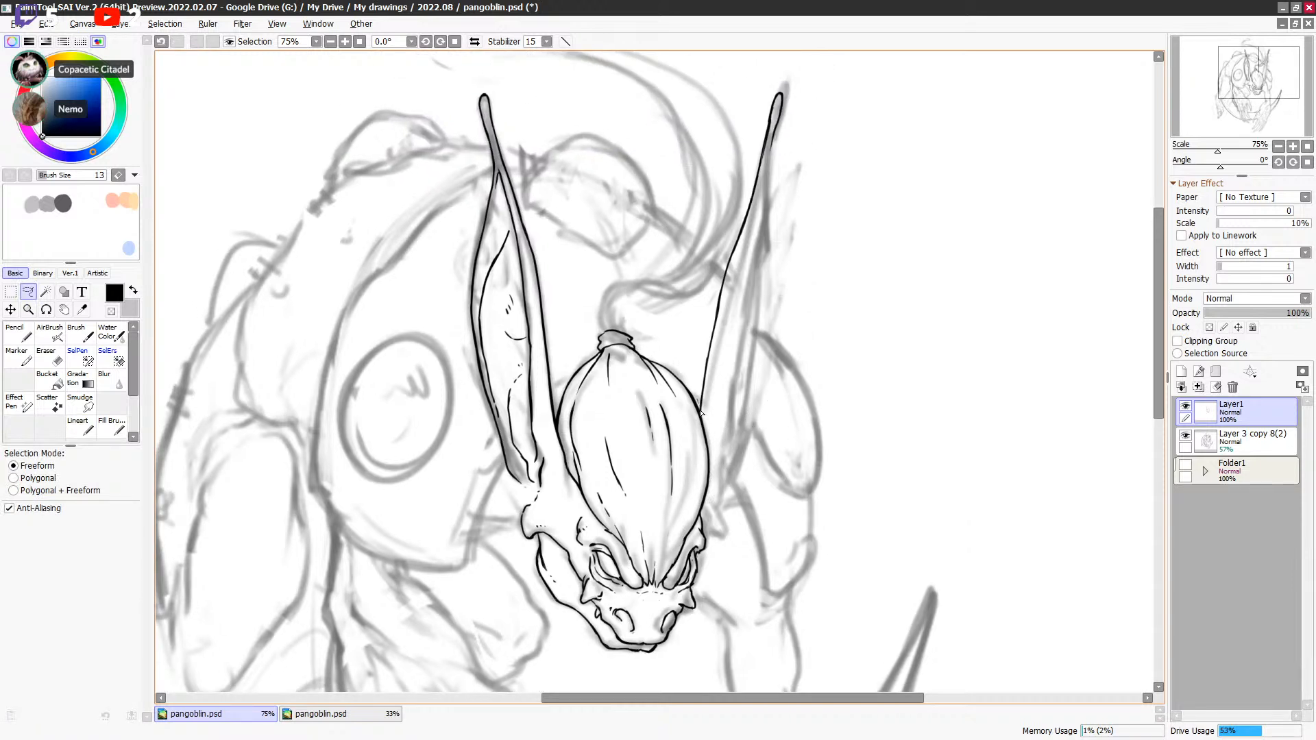
left_click_drag(757, 366, 719, 411)
key("Delete")
key("ctrl+d")
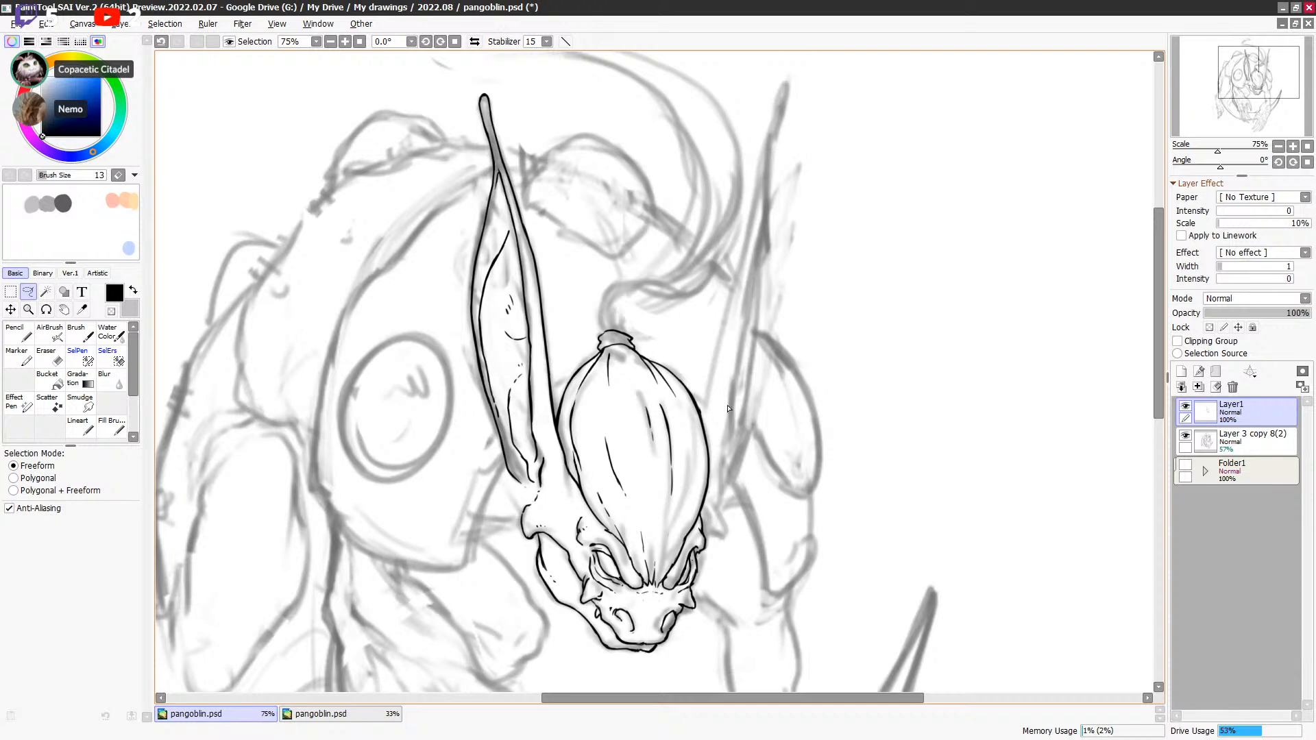
Step: Touch up the left-hand ear's lines where they meet below the tip with the Lineart brush, alternating black and transparent ink and undoing unwanted strokes
key("n")
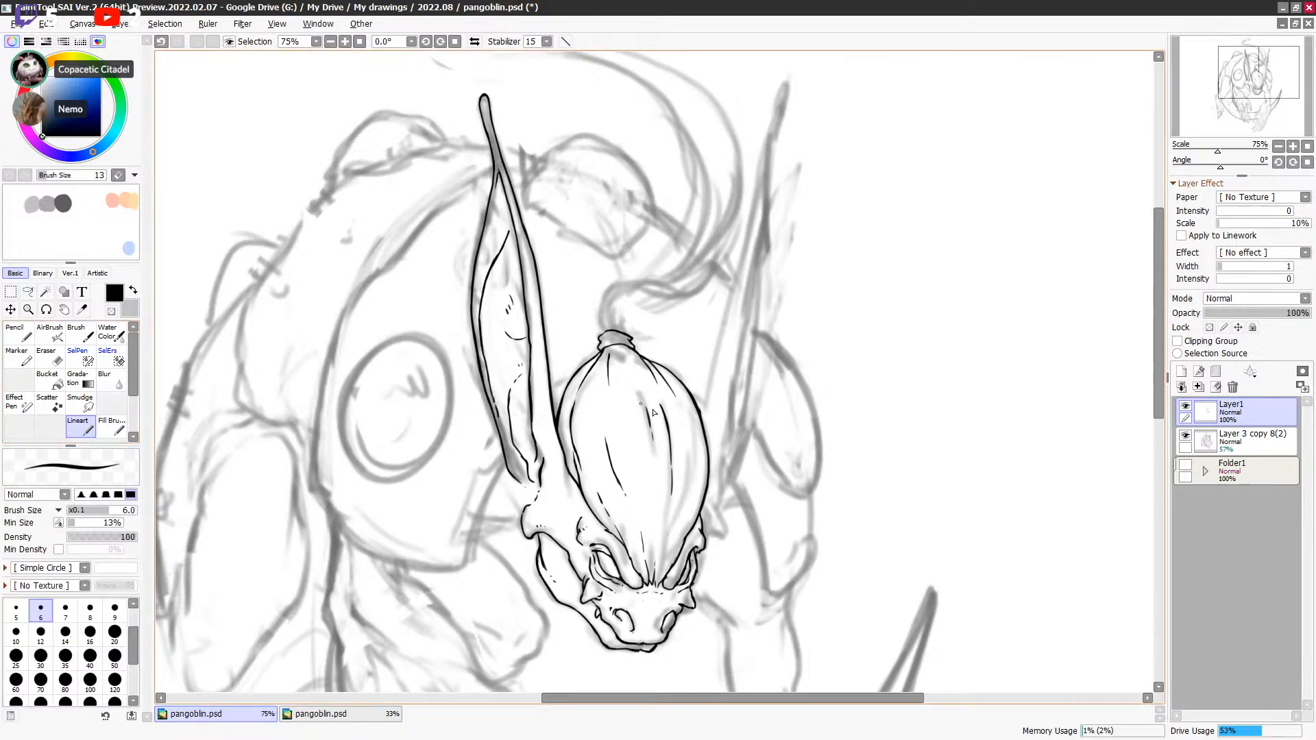
left_click_drag(737, 403, 739, 399)
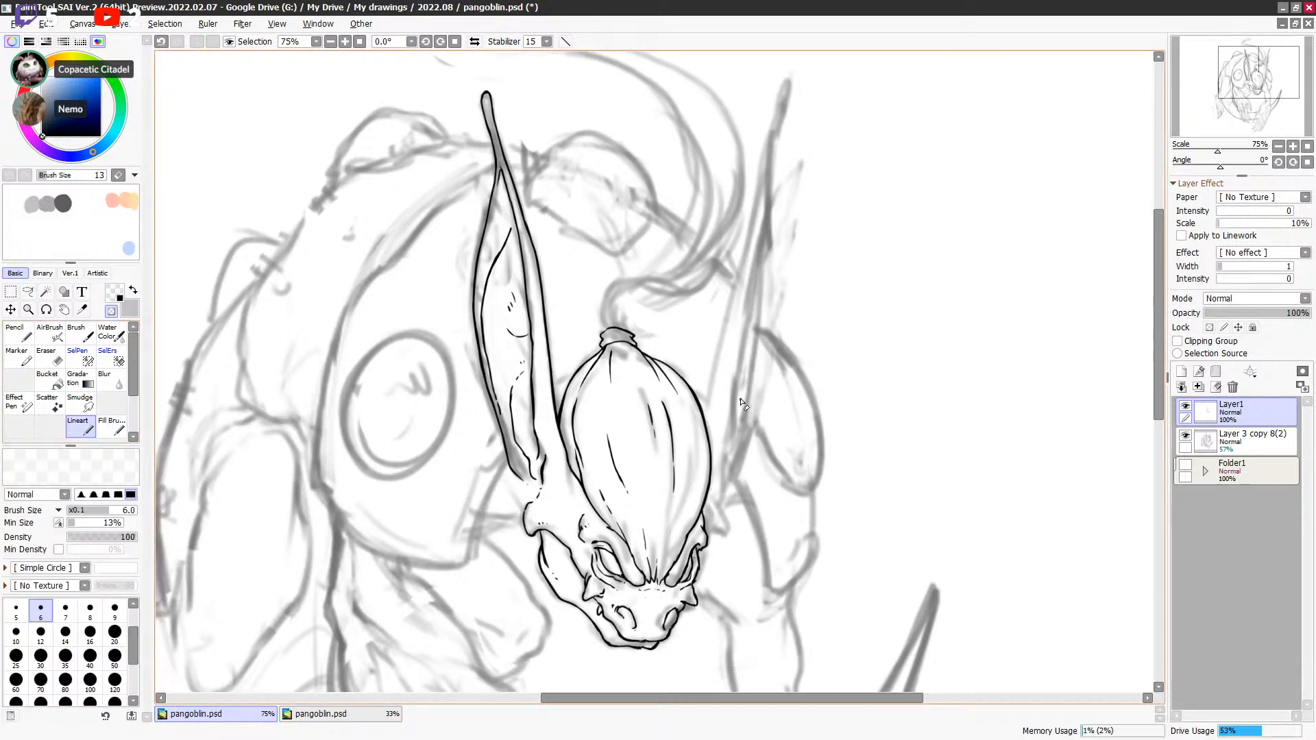
key("minus")
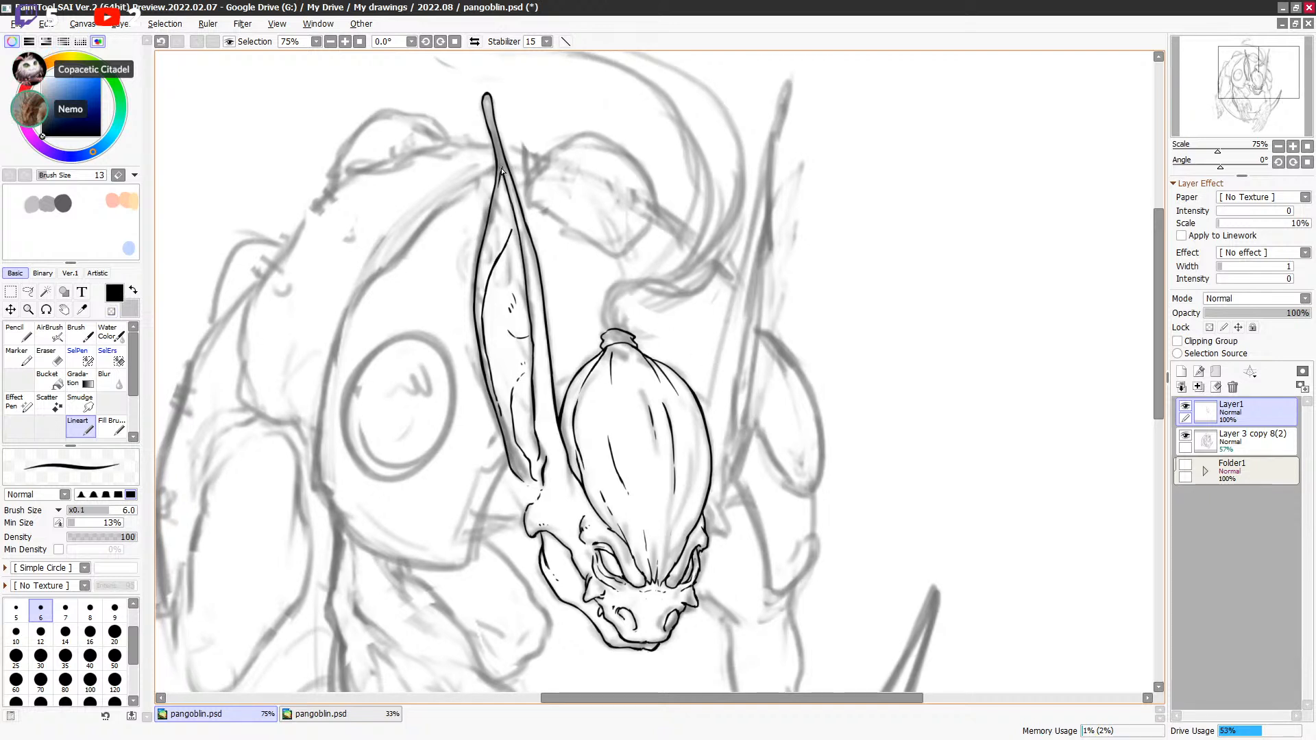
key("ctrl+z")
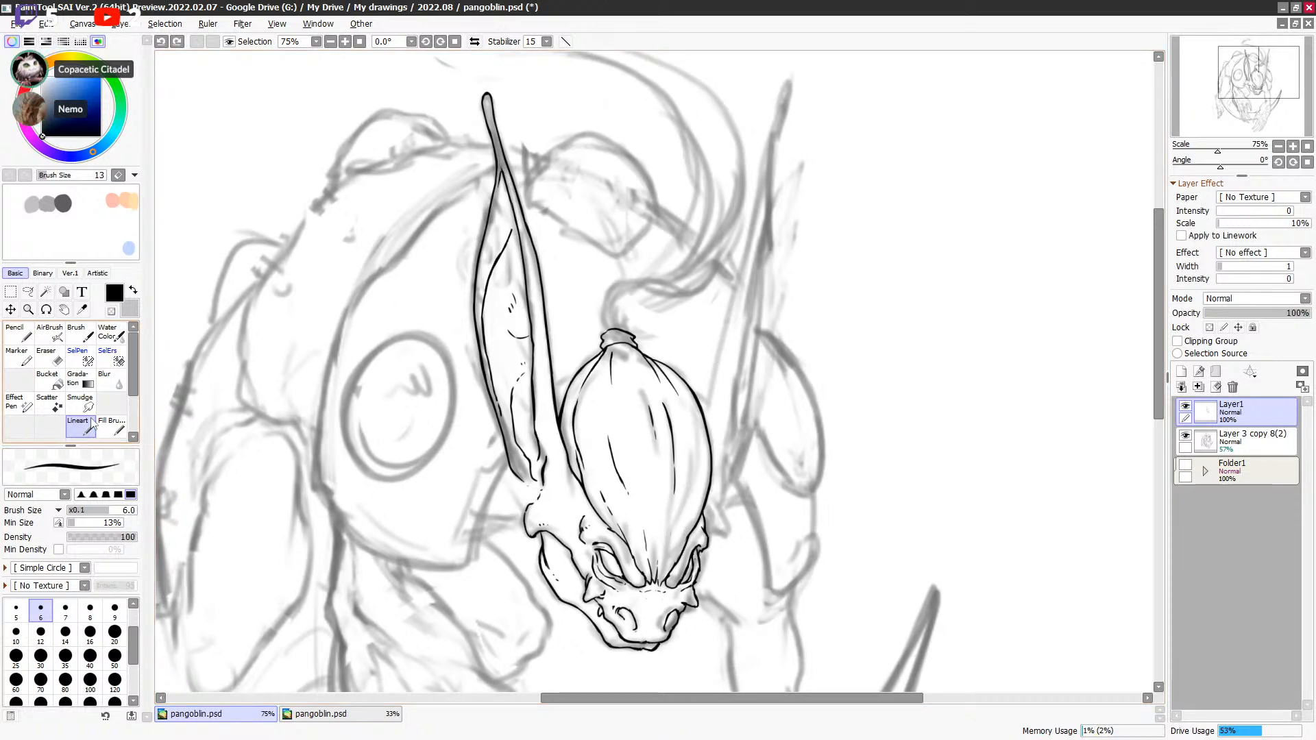
left_click_drag(501, 171, 502, 176)
key("ctrl+z")
key("ctrl+z")
key("ctrl+z")
key("ctrl+z")
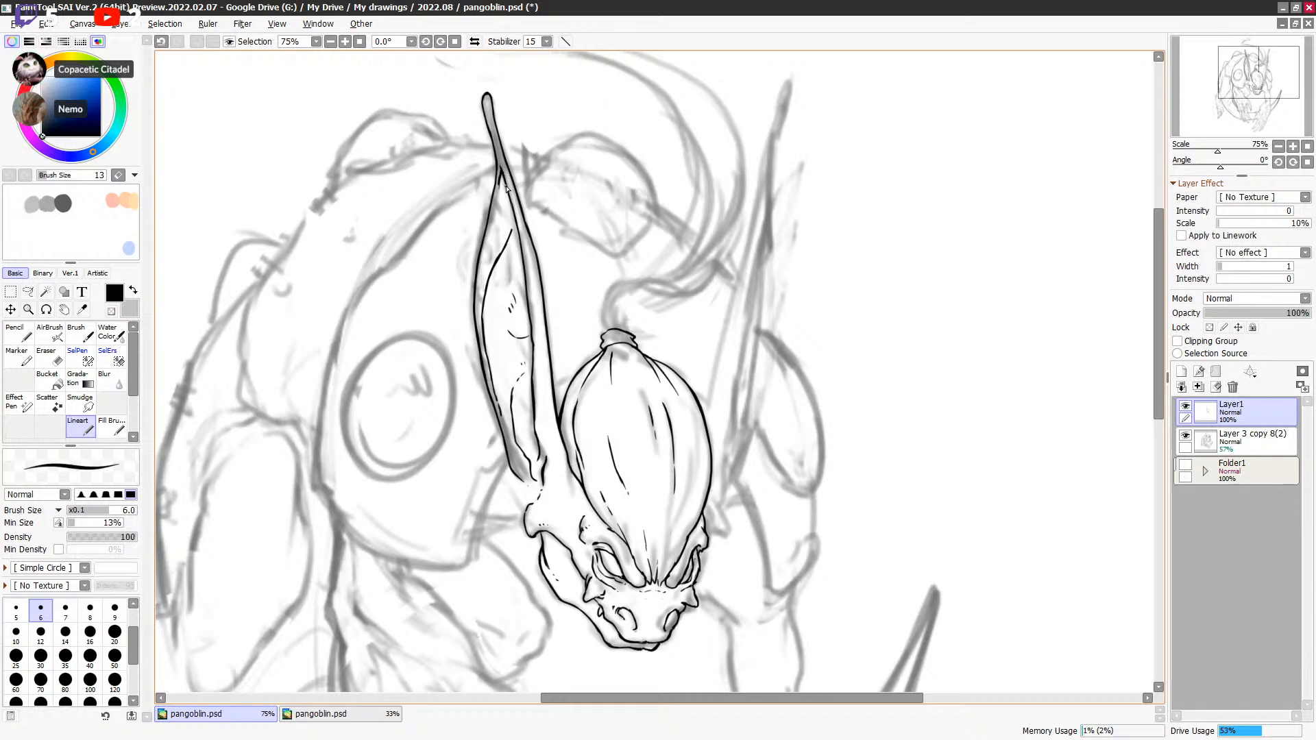
key("e")
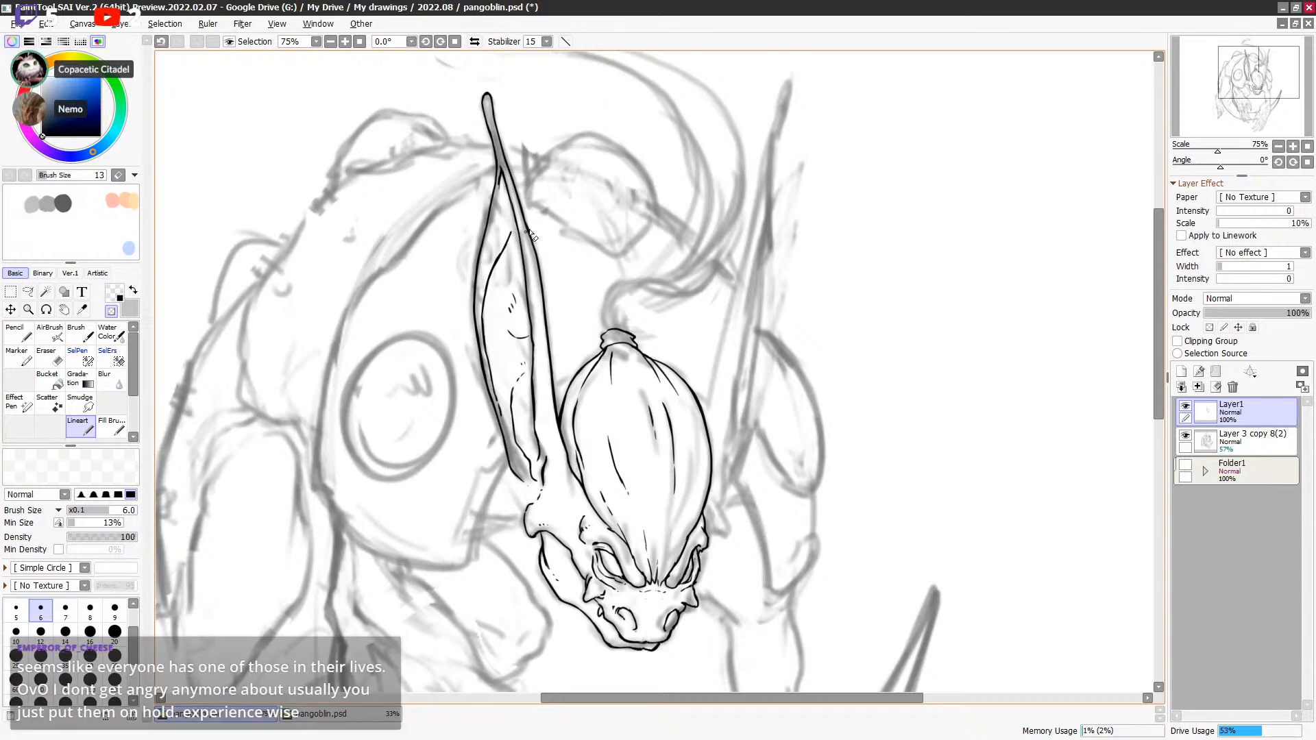
left_click_drag(569, 399, 581, 340)
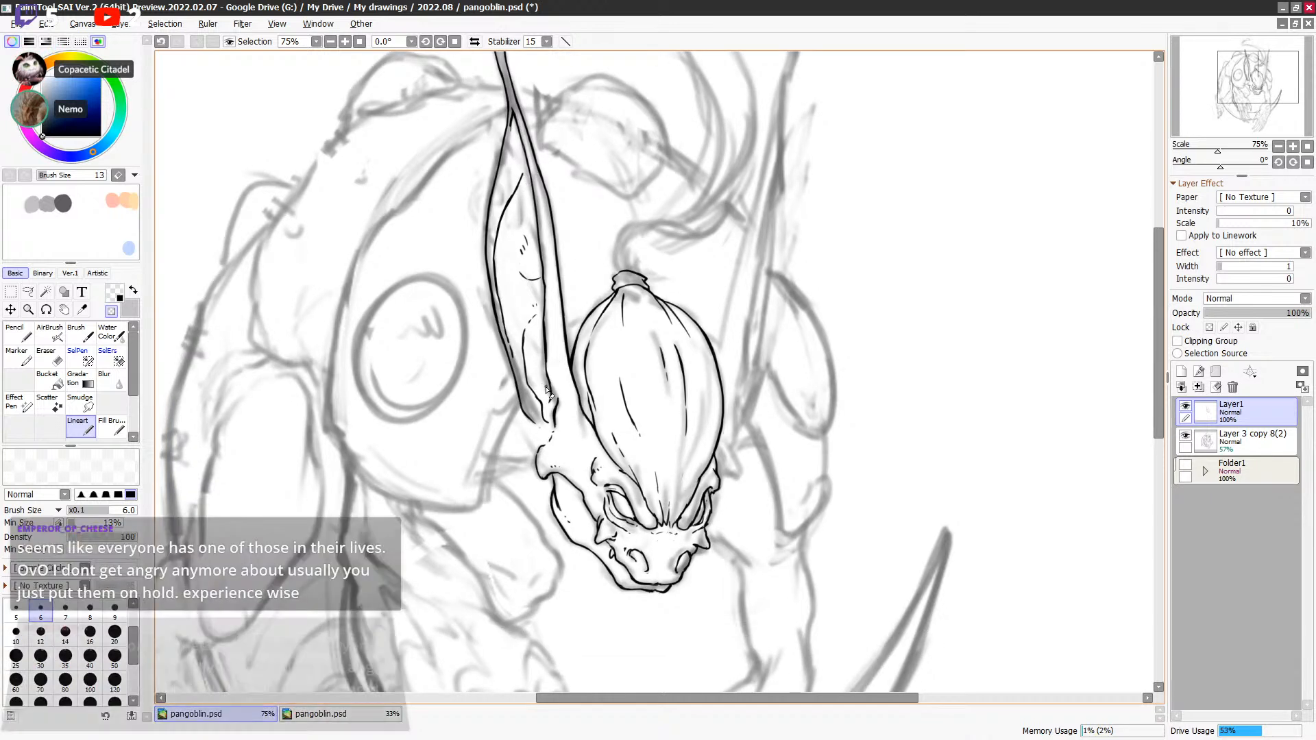
key("e")
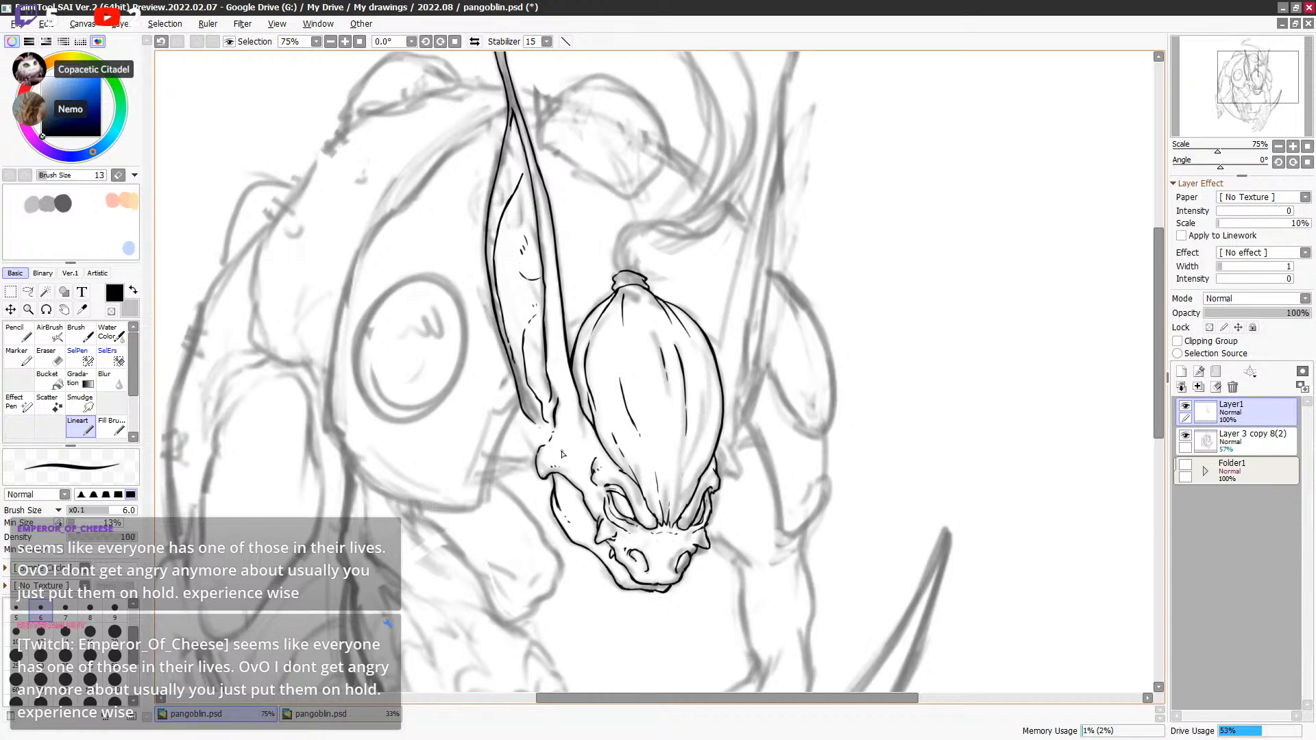
Step: Ink the right-hand ear's outer edge upward from beside the crest in black, undoing and retrying the stroke
left_click_drag(828, 399, 822, 386)
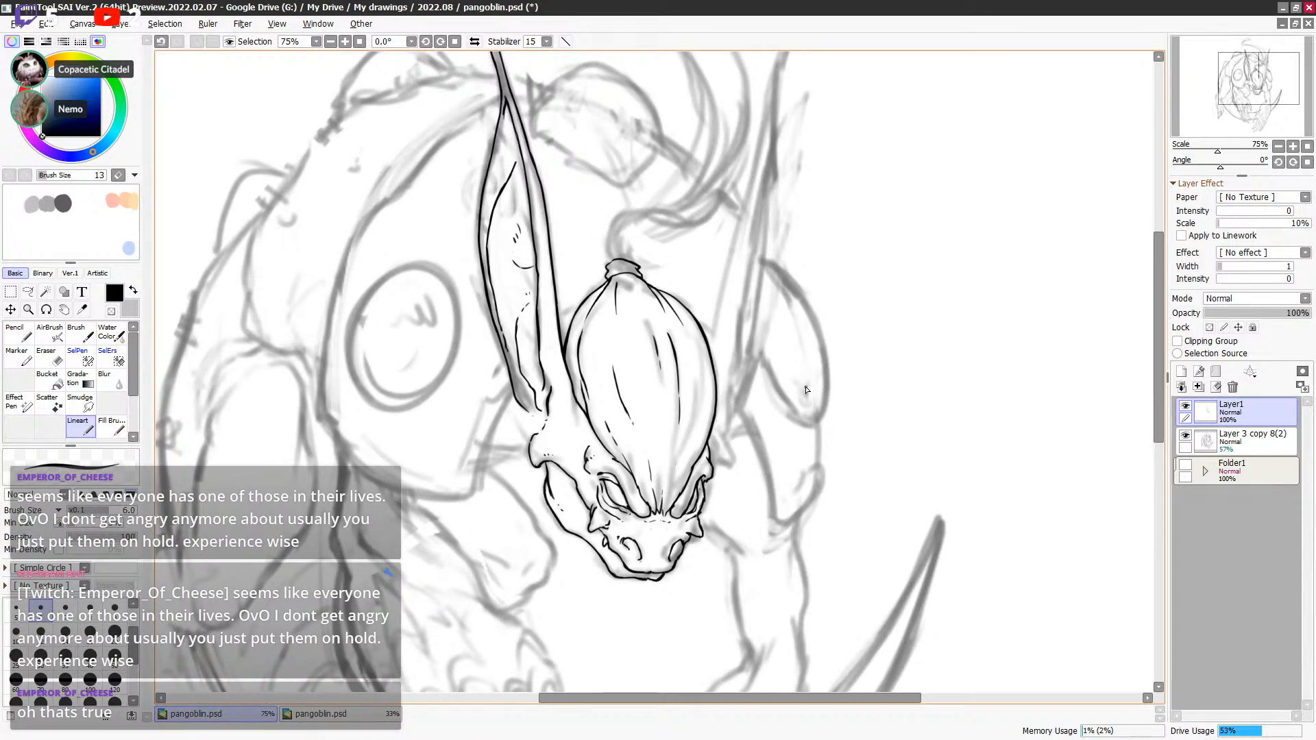
scroll(721, 392, "up", 2)
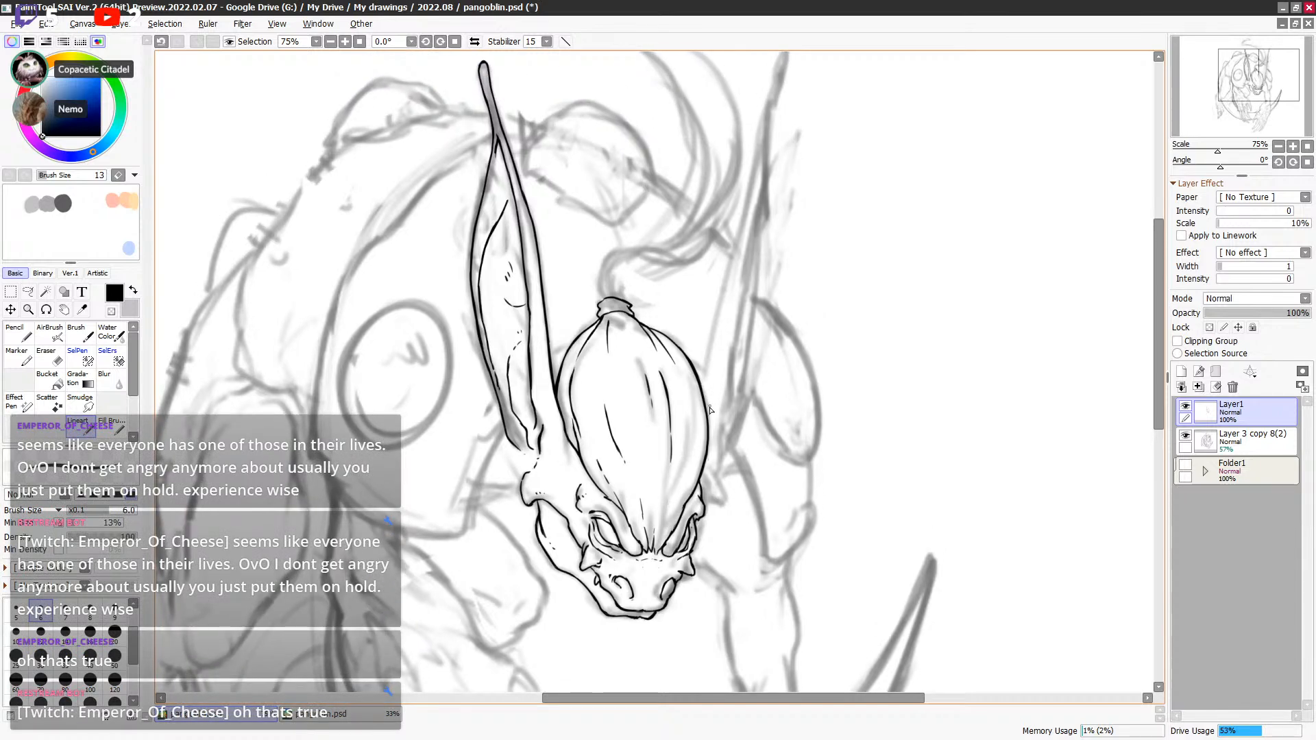
left_click_drag(703, 385, 774, 78)
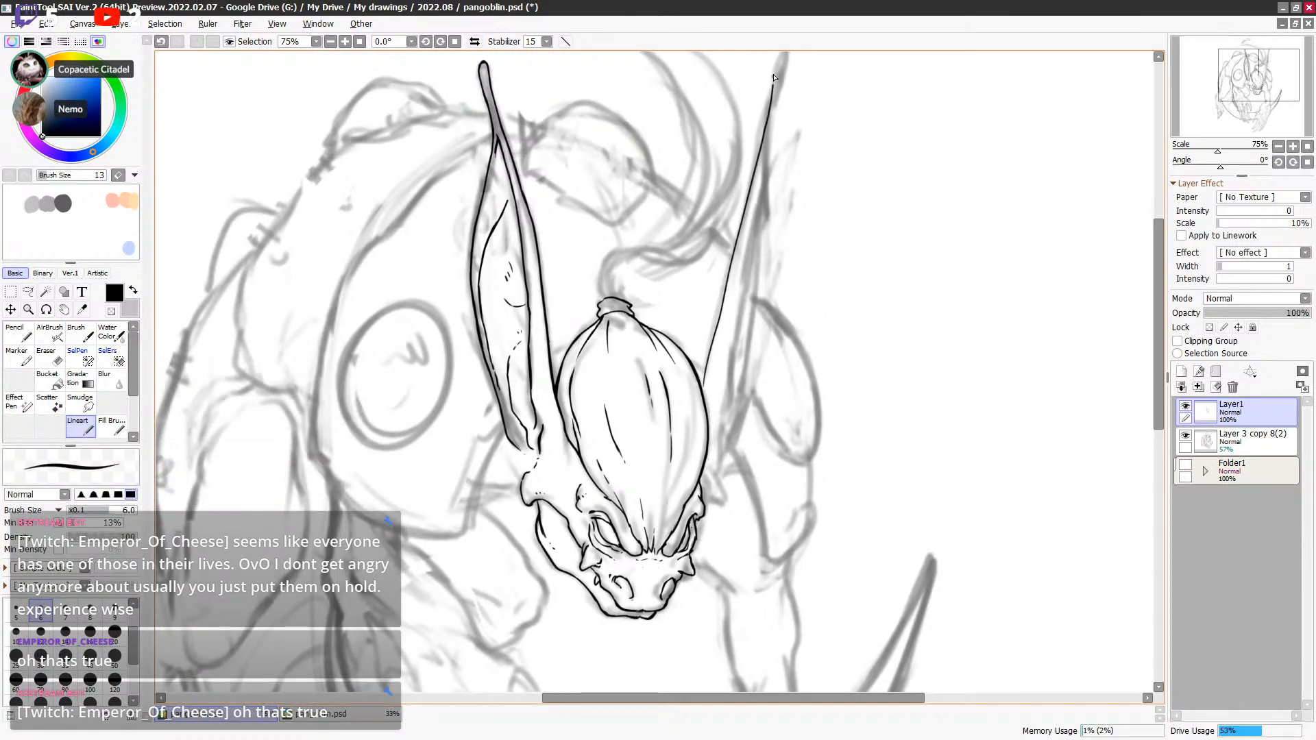
key("ctrl+z")
mouse_move(702, 388)
left_mouse_down()
mouse_move(752, 173)
mouse_move(702, 390)
left_mouse_up()
key("ctrl+z")
key("ctrl+z")
mouse_move(758, 206)
left_mouse_down()
mouse_move(715, 433)
mouse_move(747, 195)
mouse_move(749, 259)
left_mouse_up()
key("ctrl+z")
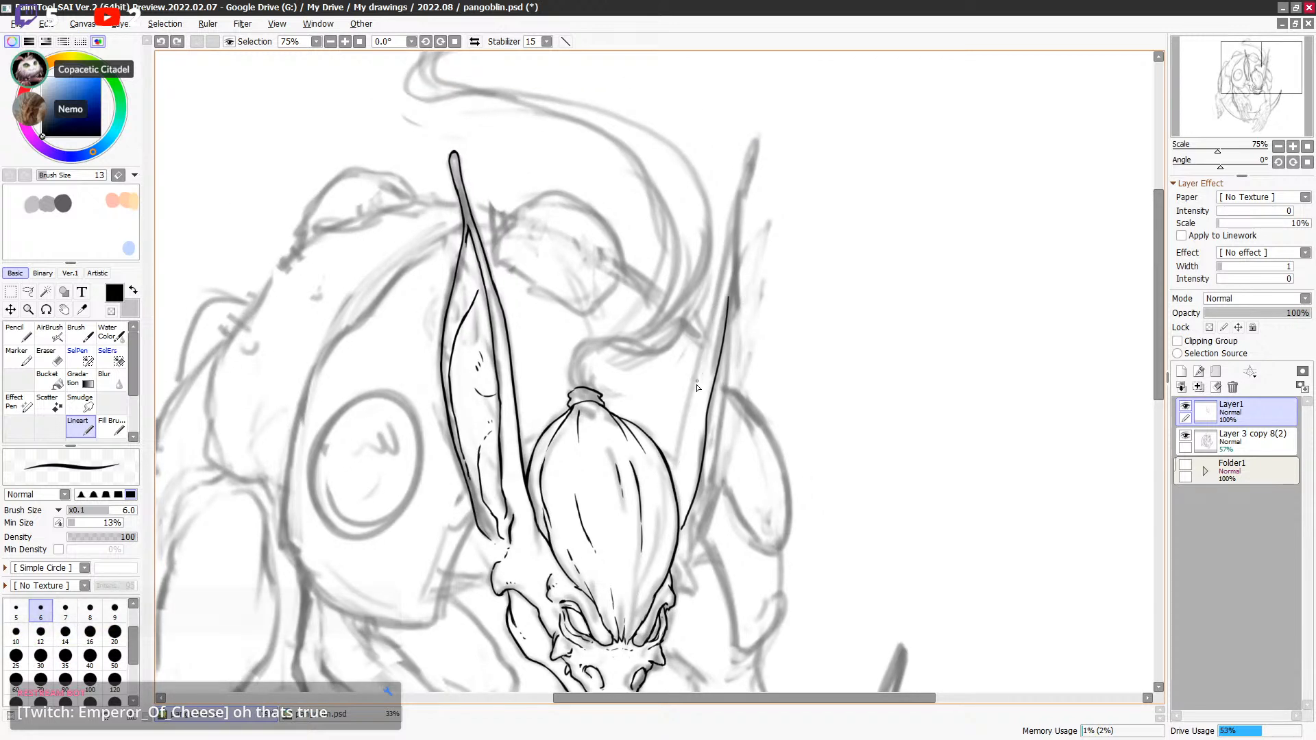
Step: Ink the right-hand ear's inner edge and narrow tip, and clean up the crossing below the tip with transparent ink
left_click_drag(675, 487, 730, 254)
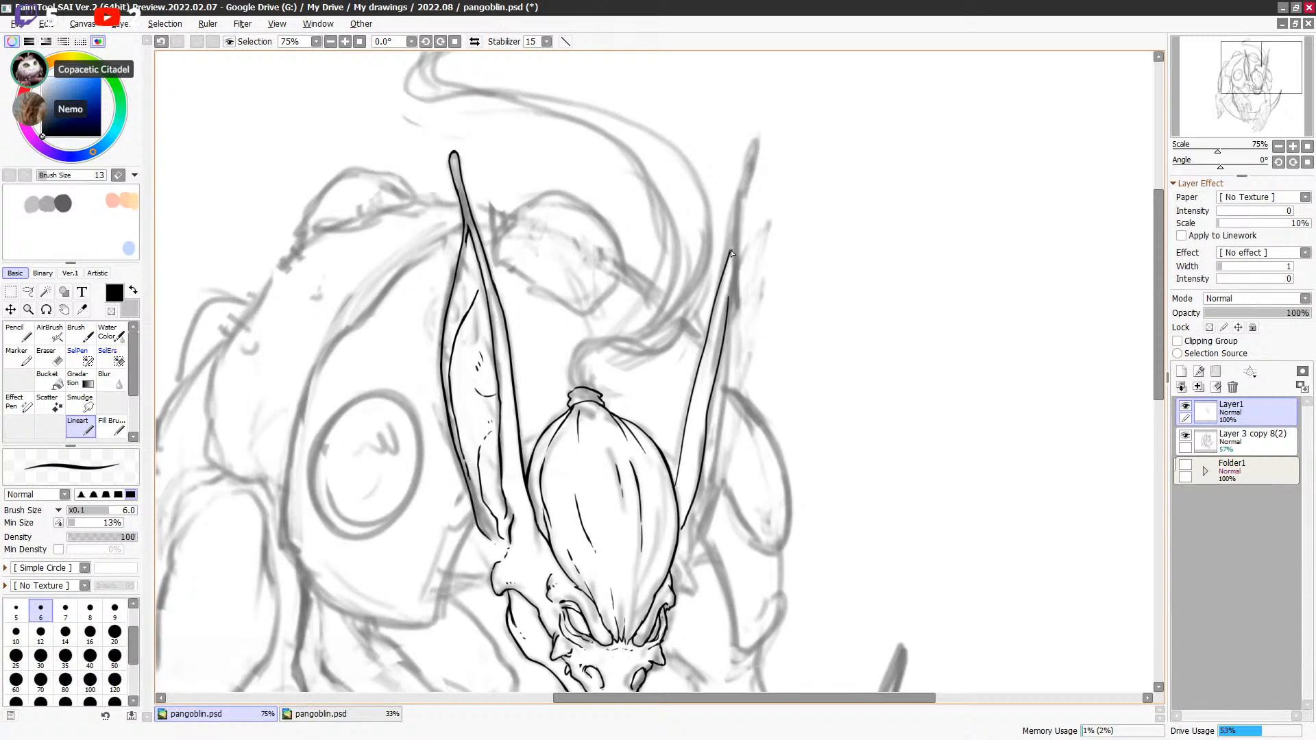
mouse_move(730, 253)
left_mouse_down()
mouse_move(747, 160)
mouse_move(730, 297)
left_mouse_up()
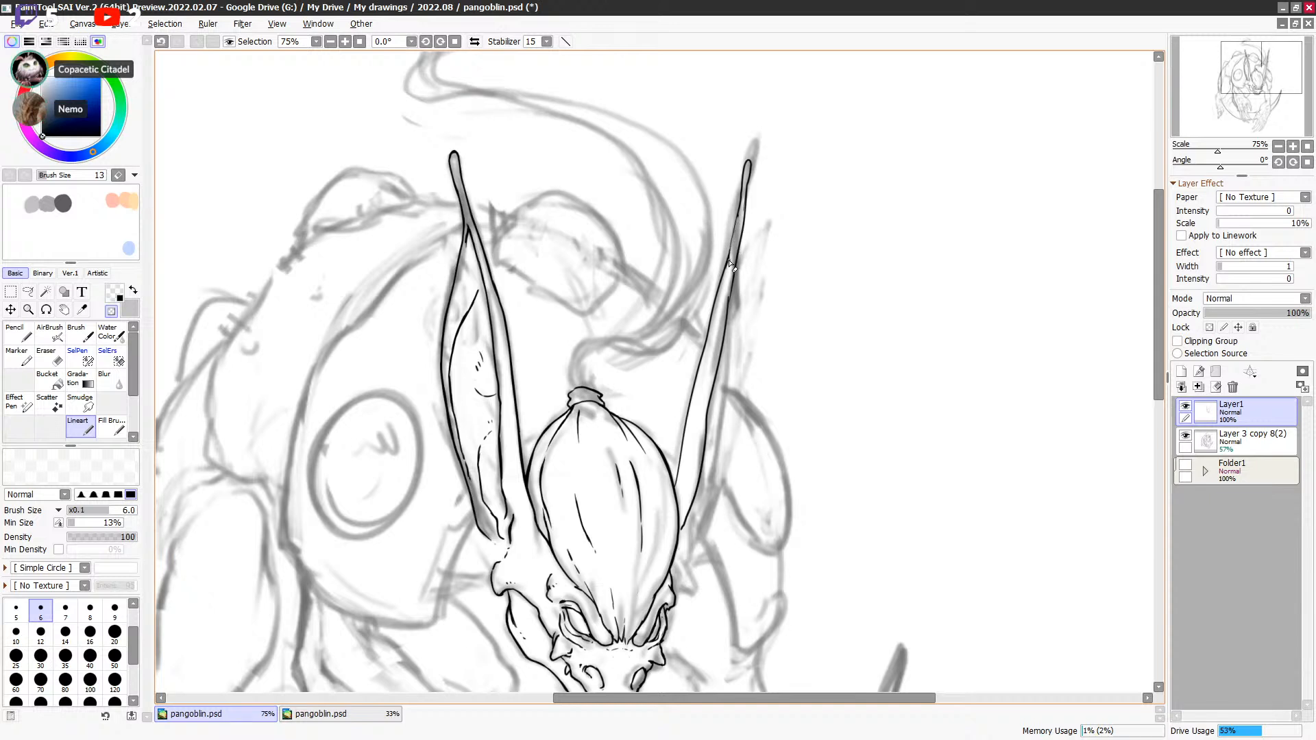
left_click_drag(738, 214, 729, 251)
key("minus")
key("minus")
key("minus")
left_click_drag(746, 204, 732, 292)
key("minus")
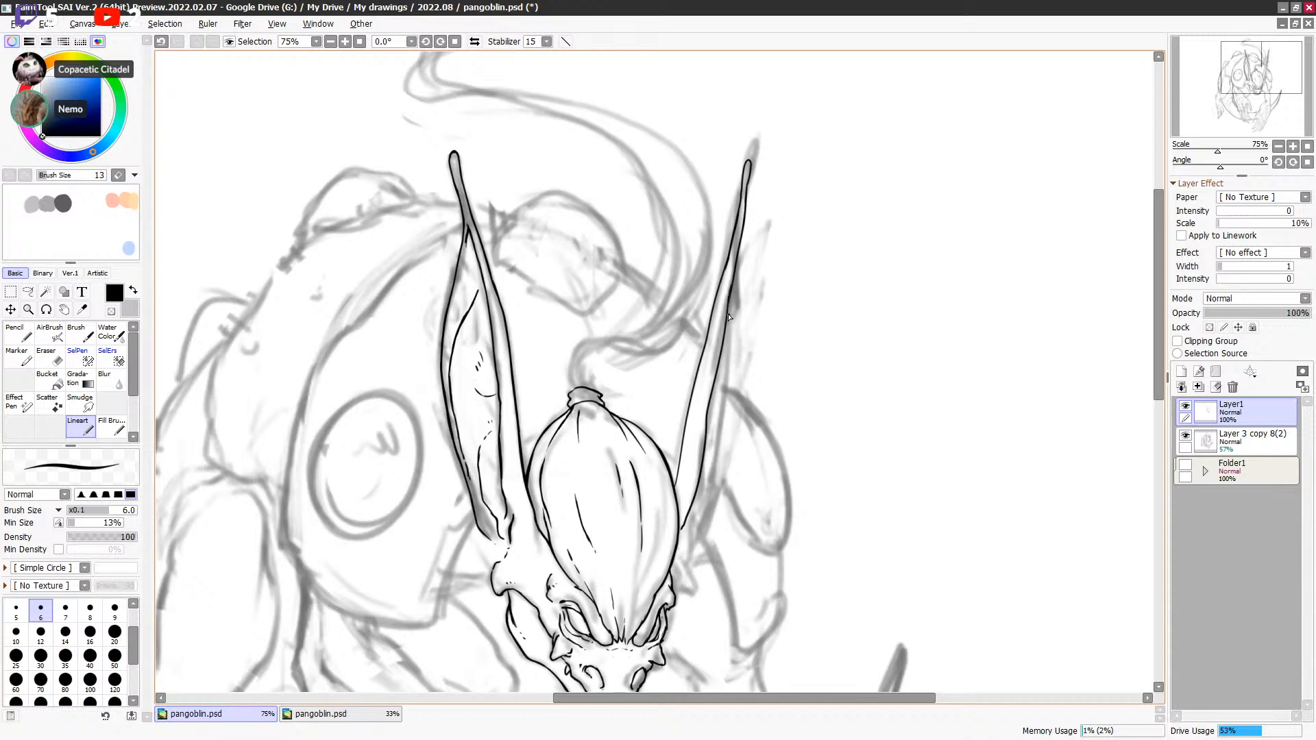
Step: Refine the right-hand ear's outer edge from below the tip down to the crest, undoing unwanted strokes
left_click_drag(732, 294, 704, 482)
key("ctrl+z")
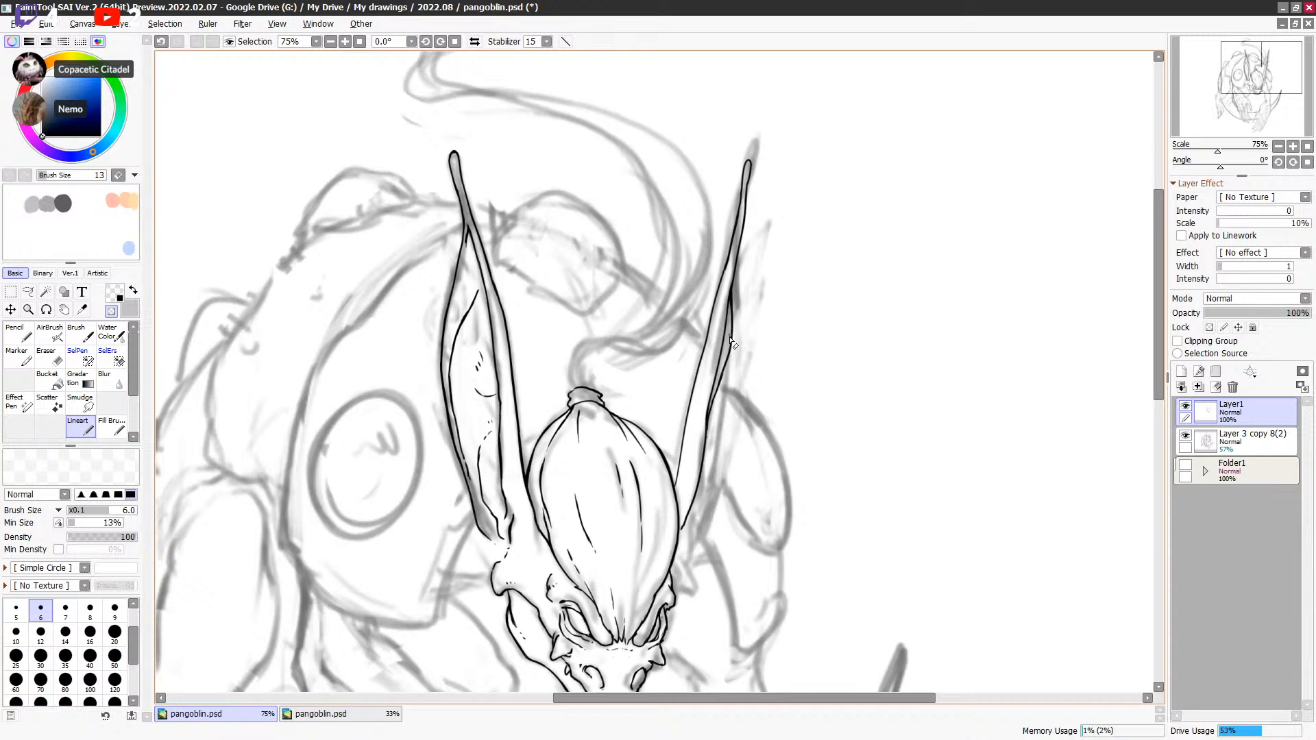
left_click_drag(735, 527, 817, 327)
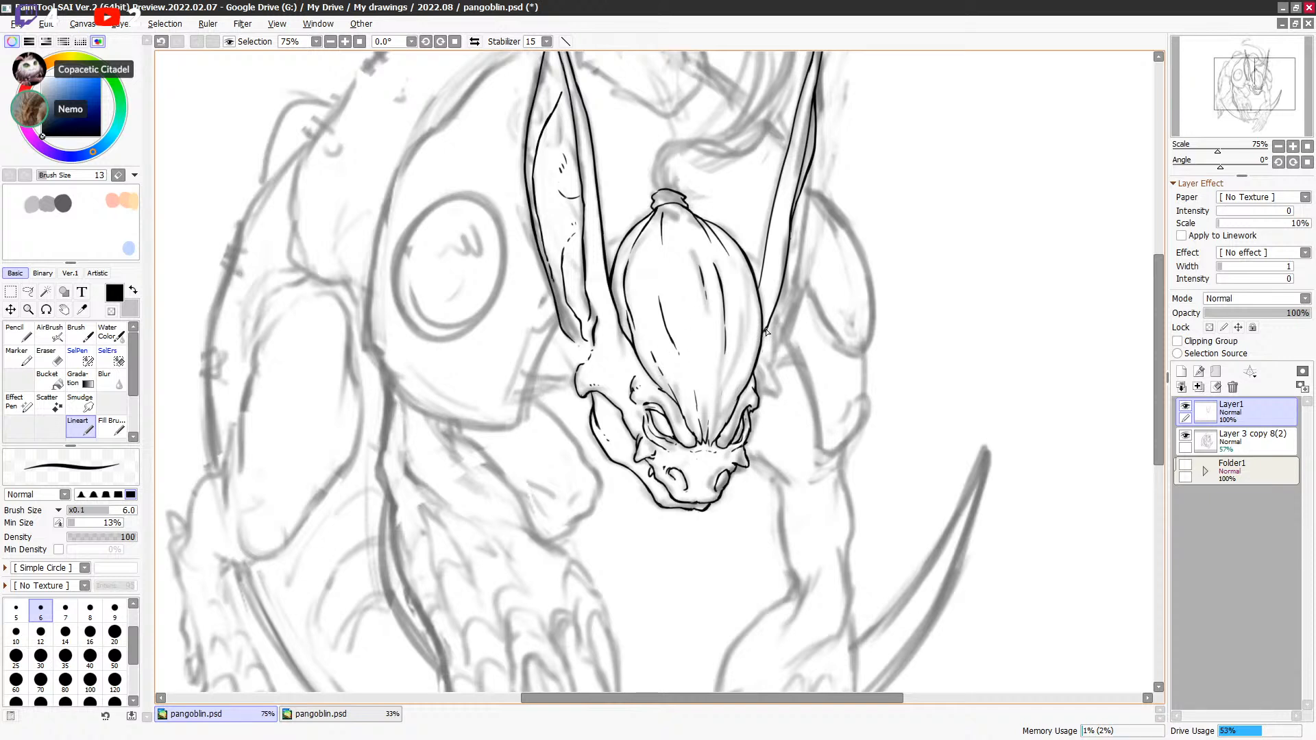
key("ctrl+z")
mouse_move(766, 332)
left_mouse_down()
mouse_move(793, 297)
mouse_move(742, 348)
mouse_move(748, 316)
left_mouse_up()
key("ctrl+z")
left_click_drag(807, 198, 802, 204)
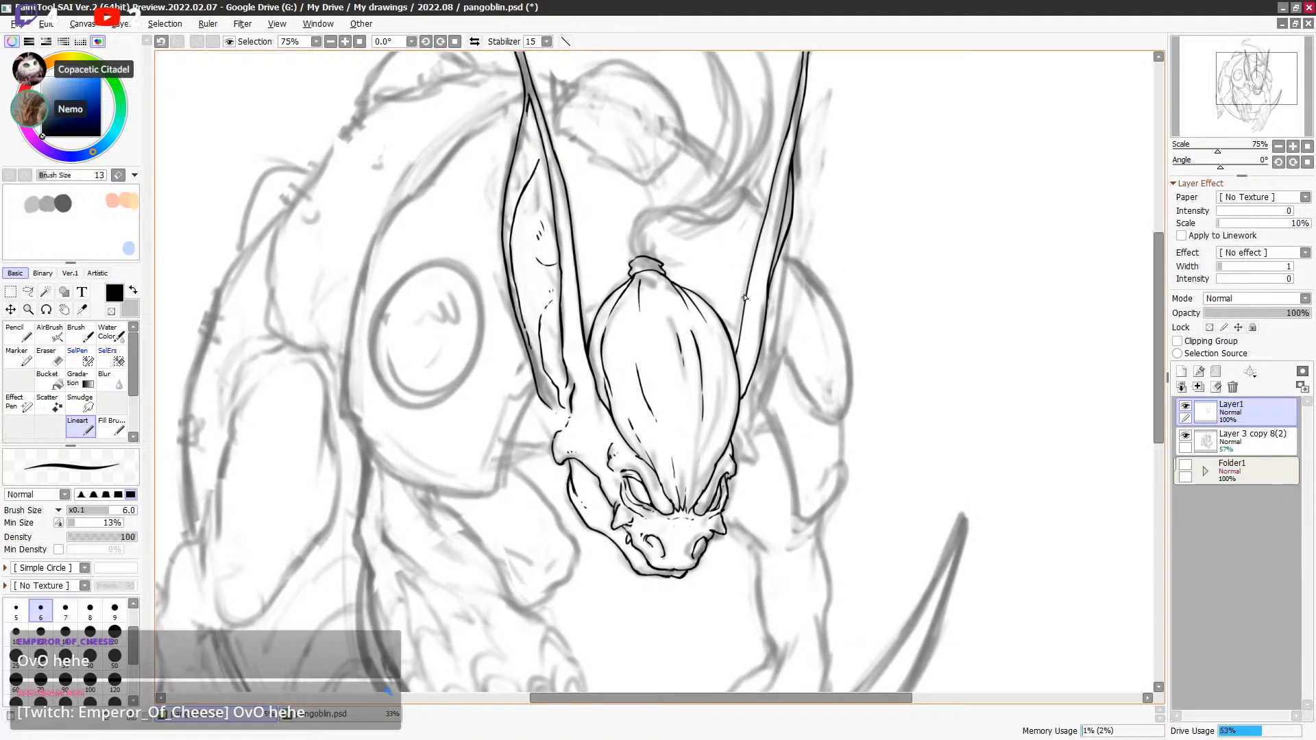
Step: Join the base of the right-hand ear's inner edge to the crest and trim the overlapping line with transparent ink
left_click_drag(748, 286, 734, 328)
key("e")
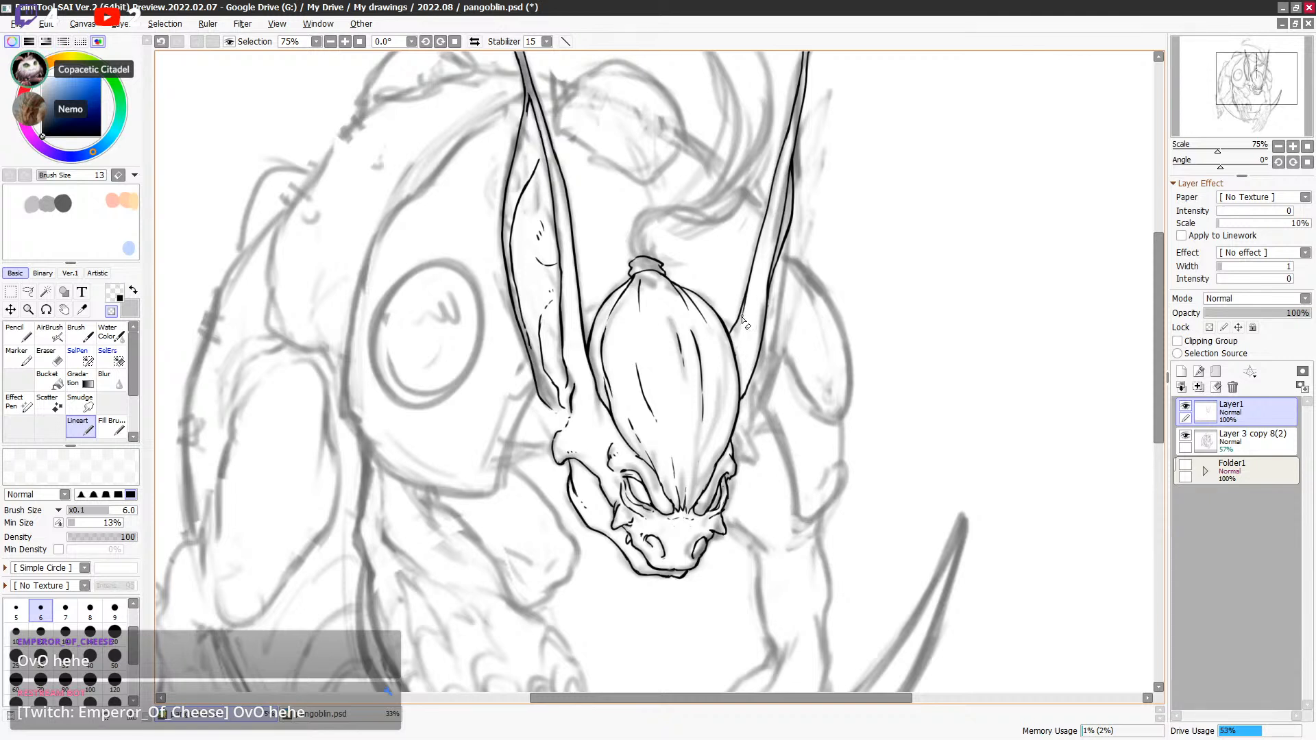
left_click_drag(738, 341, 742, 348)
key("e")
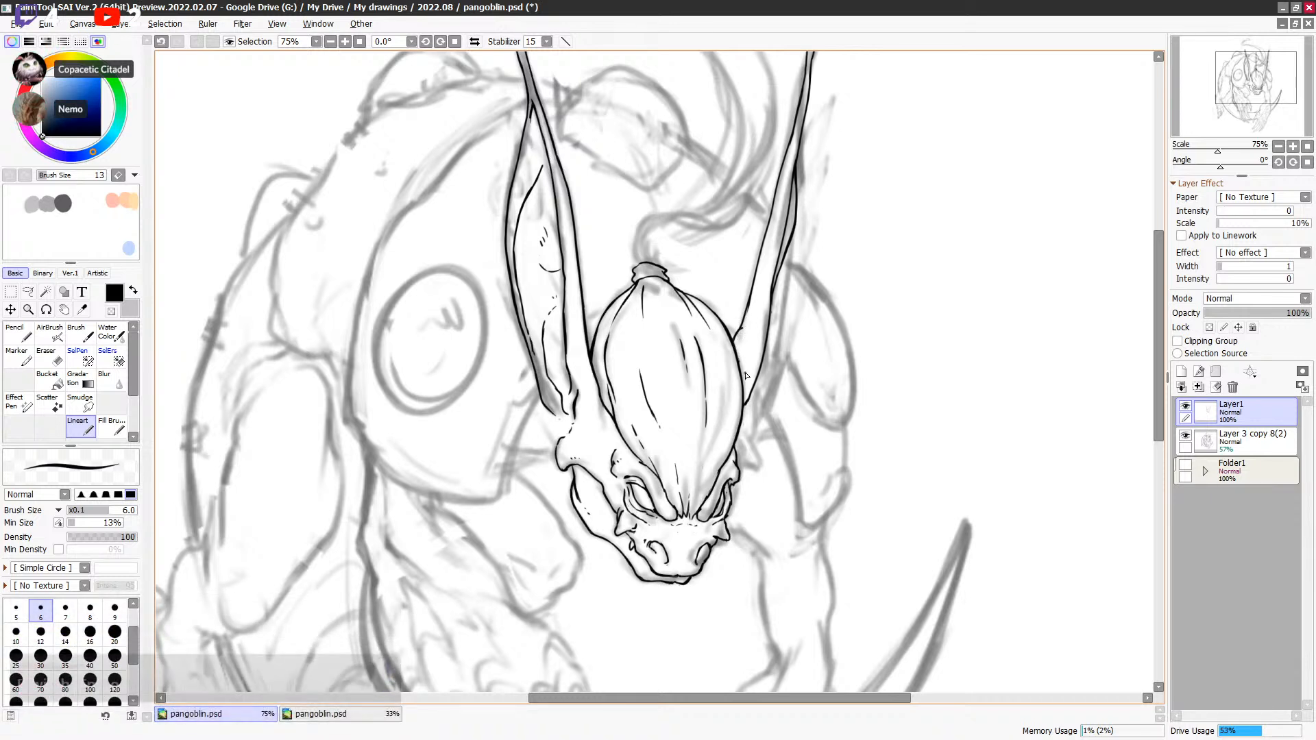
key("e")
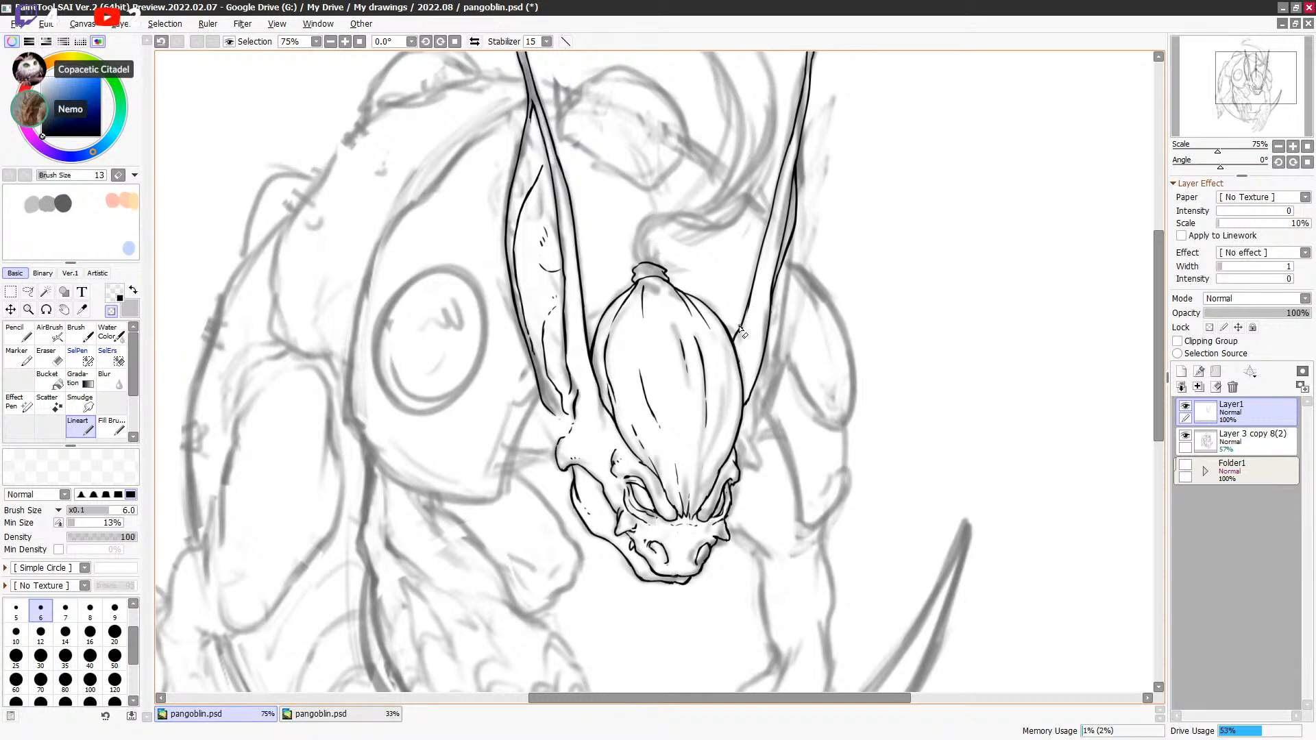
Step: Ink the fold line inside the right-hand ear's upper half, retrying strokes and trimming excess with transparent ink
key("-")
key("-")
left_click_drag(782, 205, 751, 272)
key("-")
key("ctrl+z")
left_click_drag(763, 209, 742, 273)
key("ctrl+z")
left_click_drag(761, 211, 743, 272)
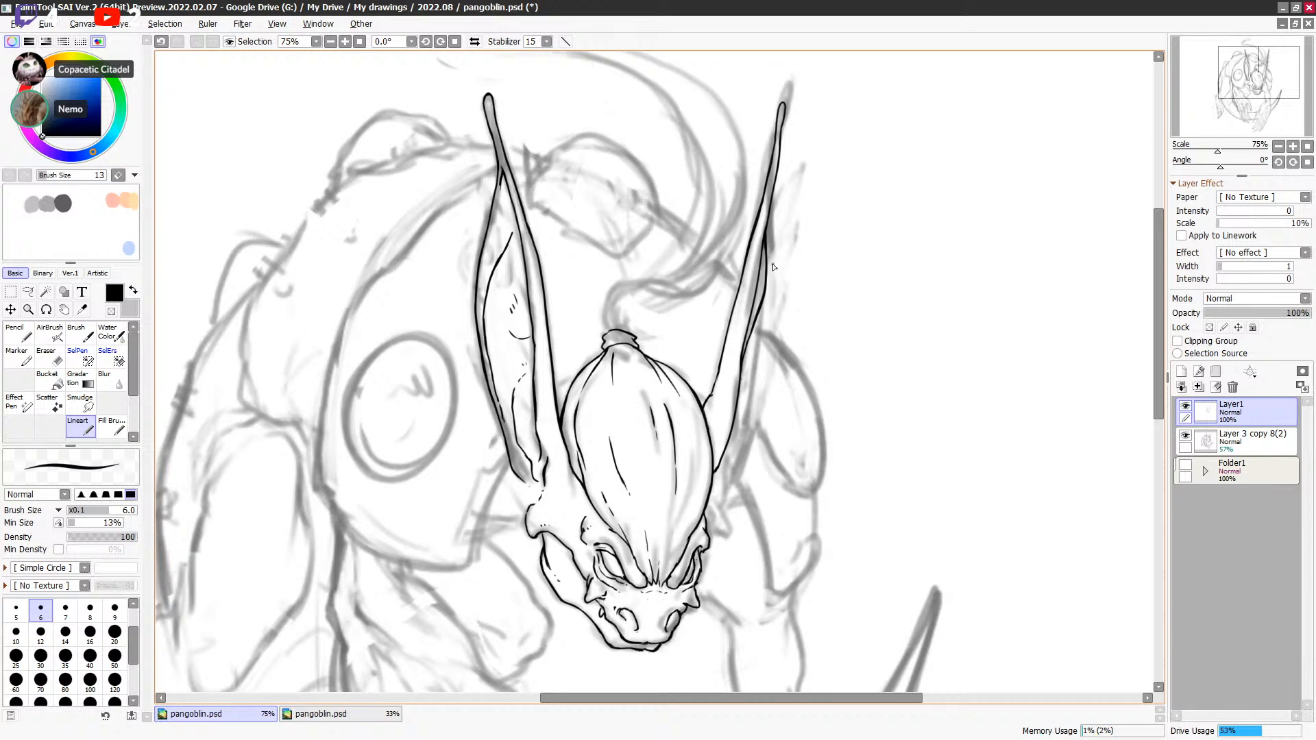
key("-")
left_click_drag(754, 303, 742, 354)
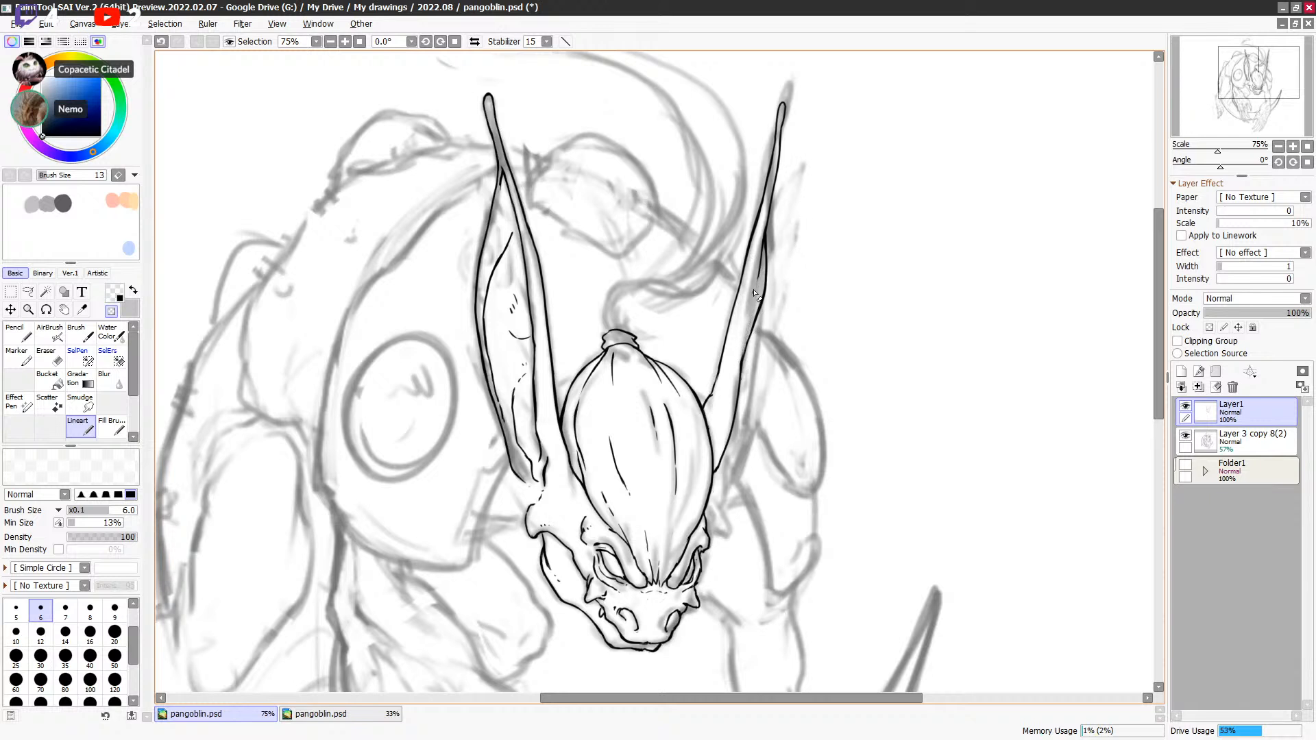
key("-")
left_click_drag(754, 287, 748, 316)
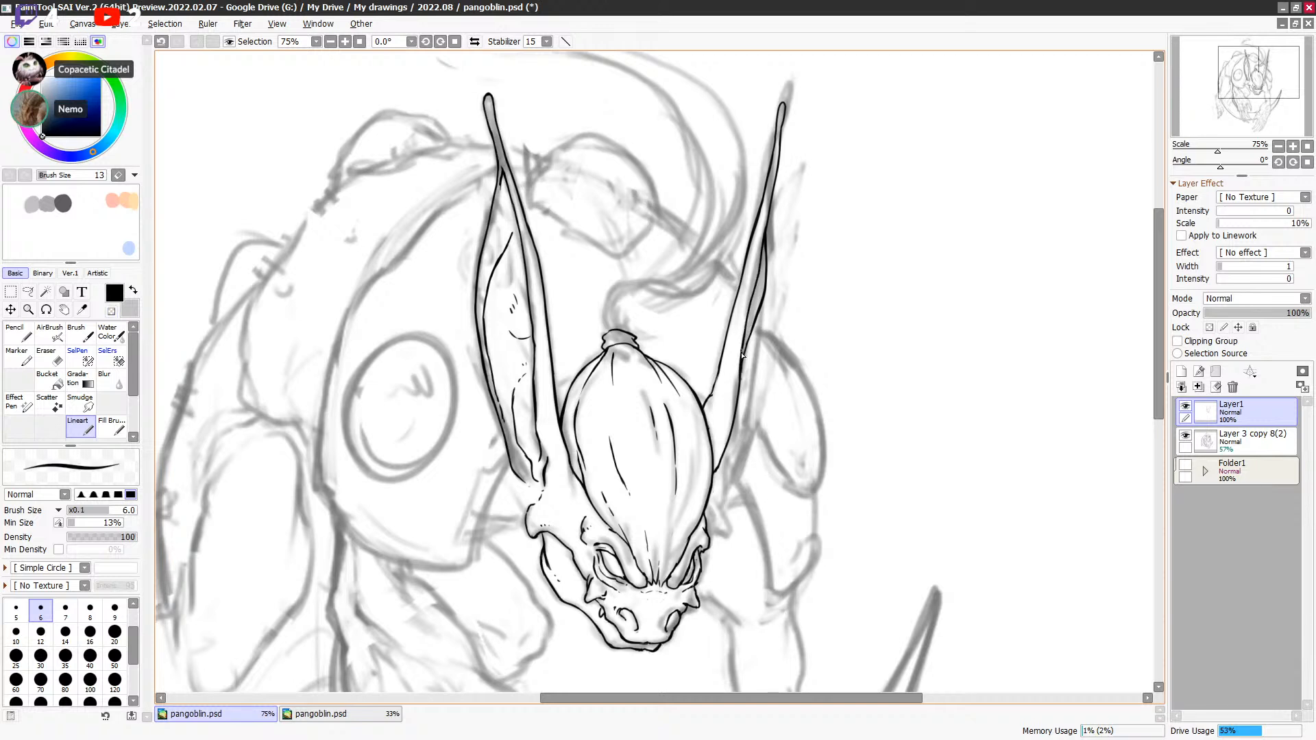
Step: Touch up the spot where the fold line meets the right-hand ear's outer edge, alternating black and transparent ink
key("-")
key("-")
mouse_move(739, 358)
left_mouse_down()
mouse_move(740, 388)
mouse_move(740, 376)
left_mouse_up()
key("-")
key("ctrl+z")
key("-")
key("-")
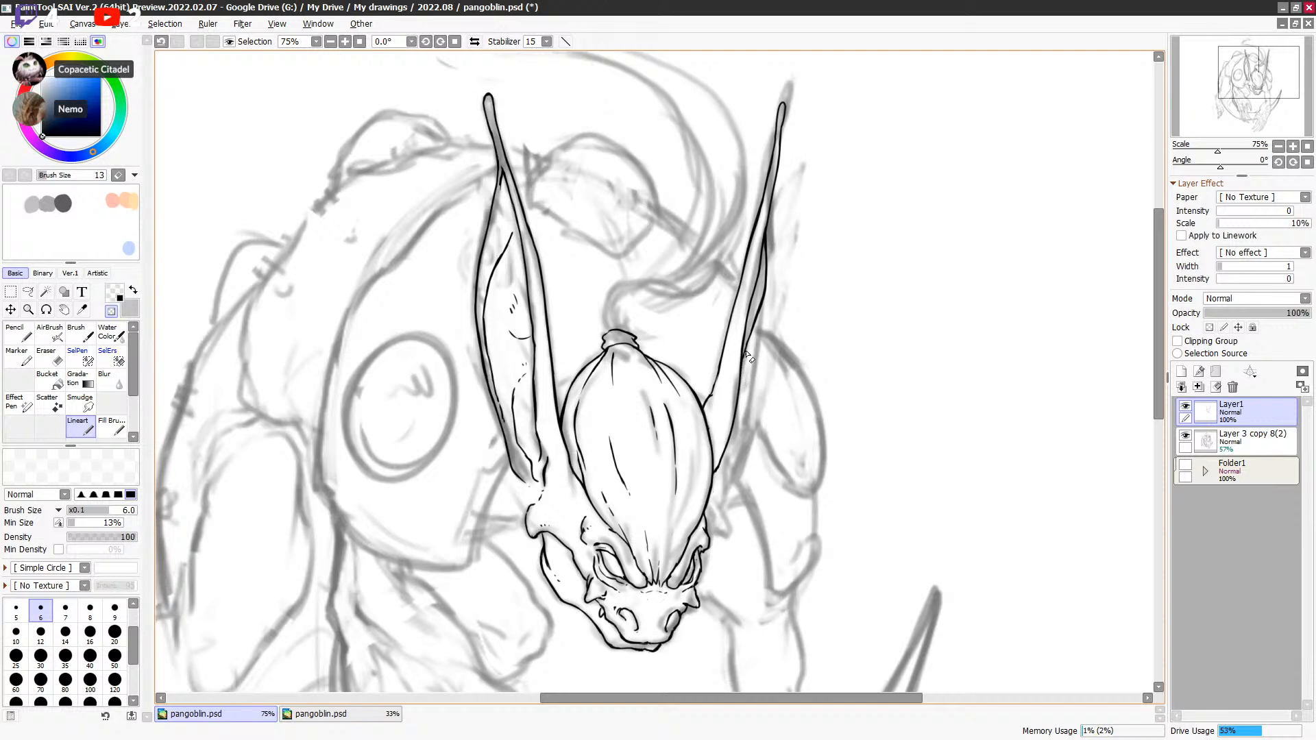
key("-")
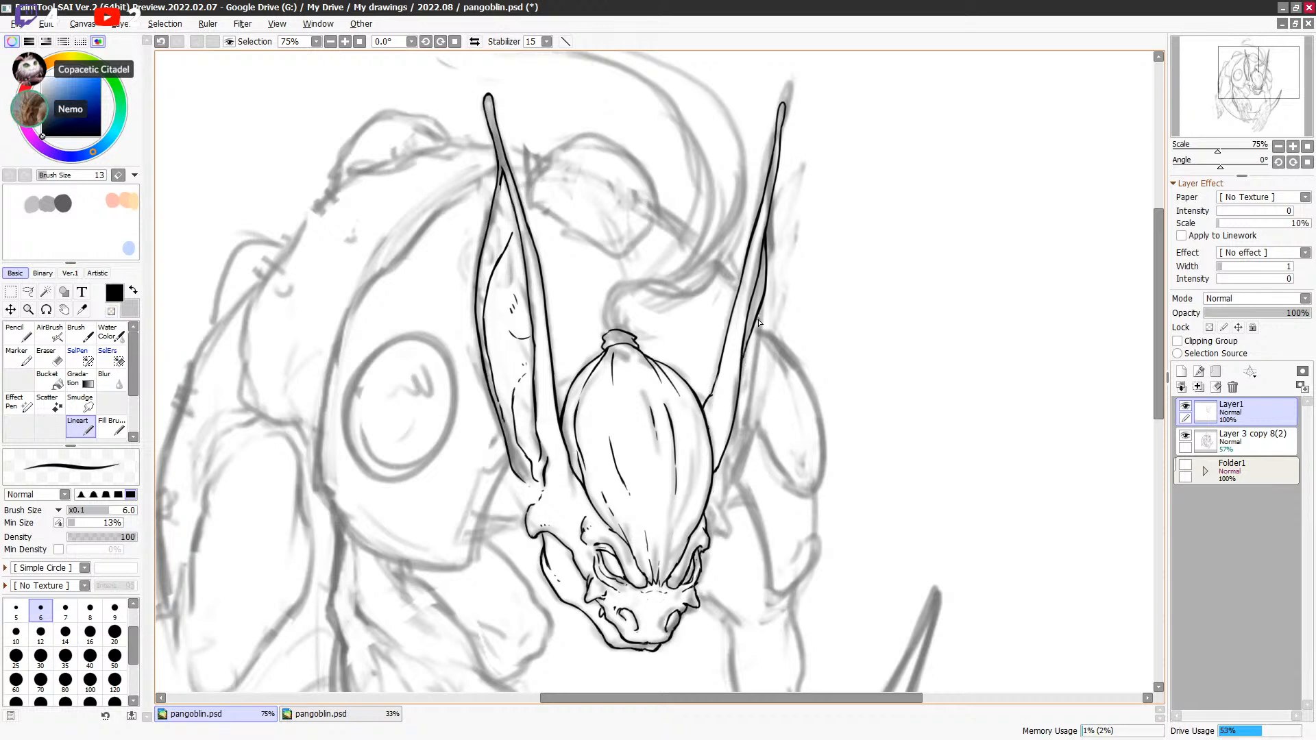
Step: Smooth the right-hand ear's outer contour below the narrow tip with black and transparent ink
left_click_drag(812, 336, 809, 342)
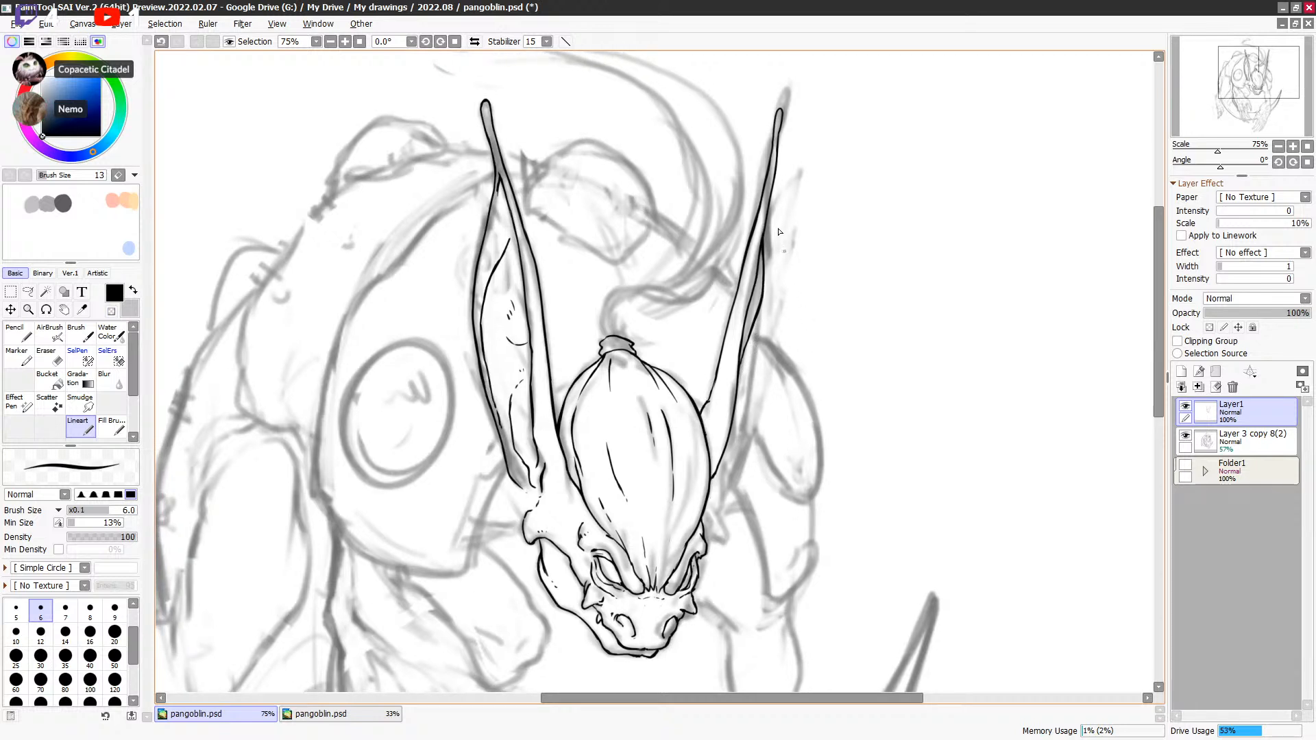
key("-")
left_click_drag(766, 242, 765, 274)
key("-")
key("-")
key("-")
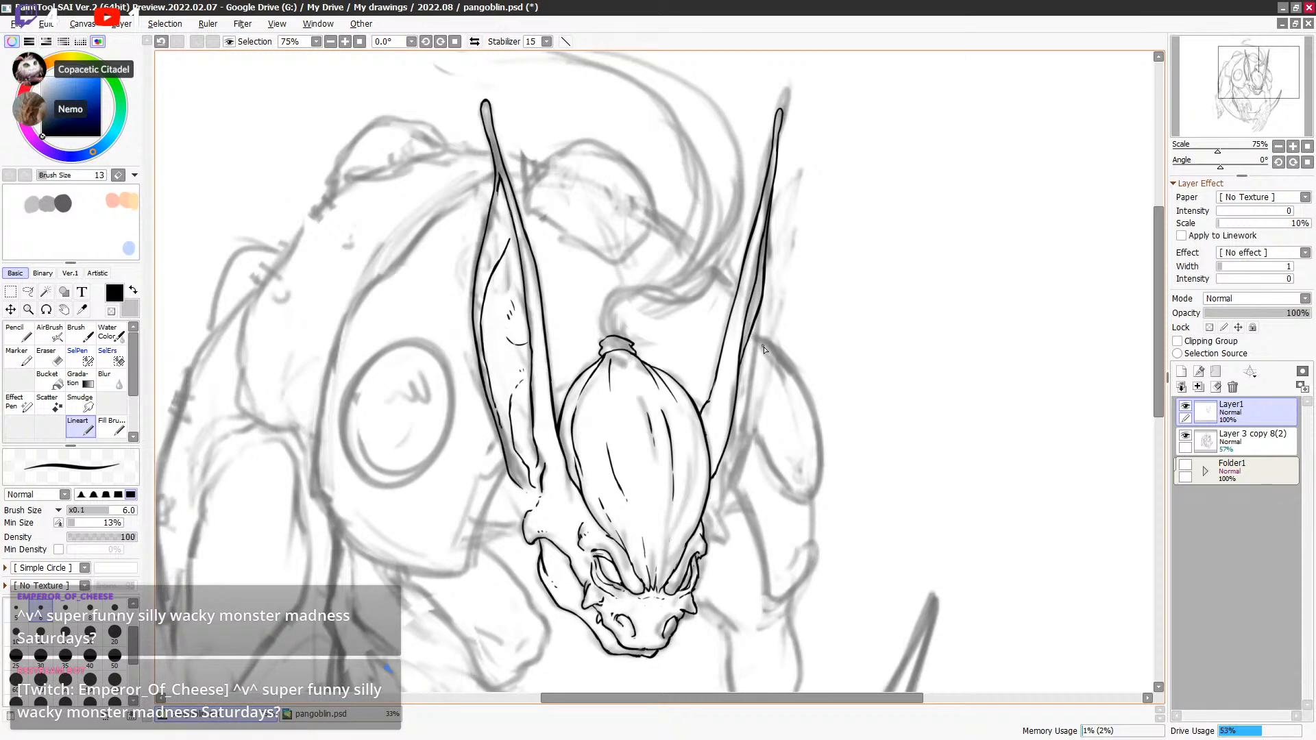
Step: Hide the sketch layer Layer 3 copy 8(2) to review the line art alone, and show it again
scroll(763, 342, "down", 2)
scroll(763, 342, "down", 2)
left_click(1186, 436)
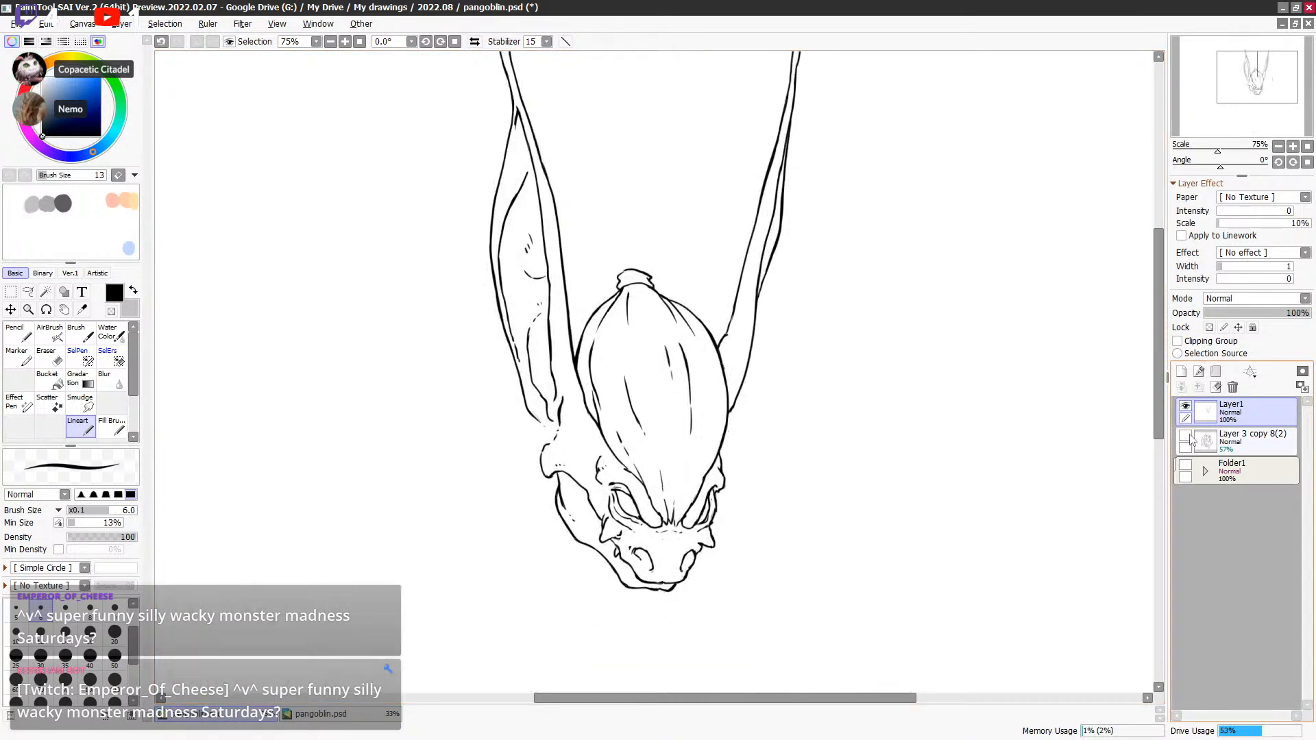
left_click(1186, 438)
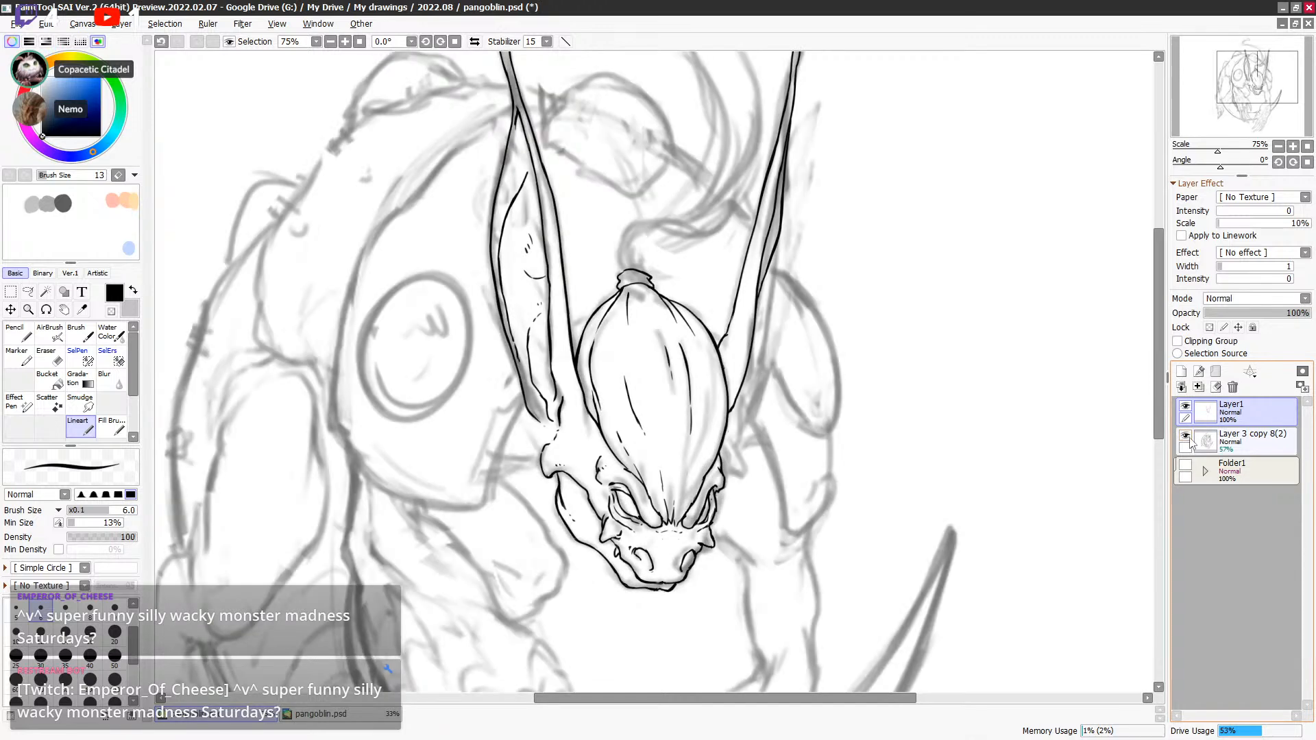
Step: Ink a wider inner edge for the right-hand ear down to the crest, undoing and retrying the stroke
left_click_drag(781, 128, 730, 302)
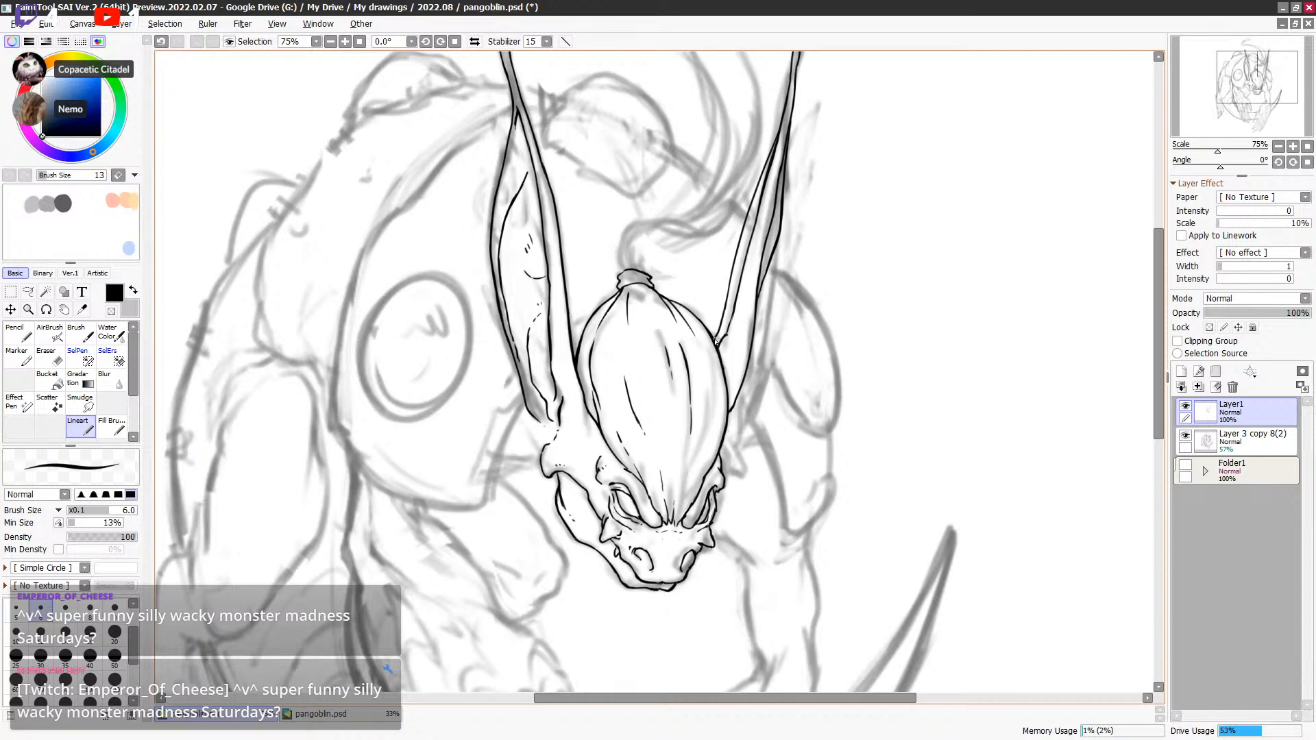
key("ctrl+z")
mouse_move(775, 152)
left_mouse_down()
mouse_move(710, 329)
mouse_move(757, 199)
left_mouse_up()
key("ctrl+z")
key("ctrl+z")
key("ctrl+z")
mouse_move(715, 323)
left_mouse_down()
mouse_move(785, 145)
mouse_move(714, 331)
left_mouse_up()
key("ctrl+z")
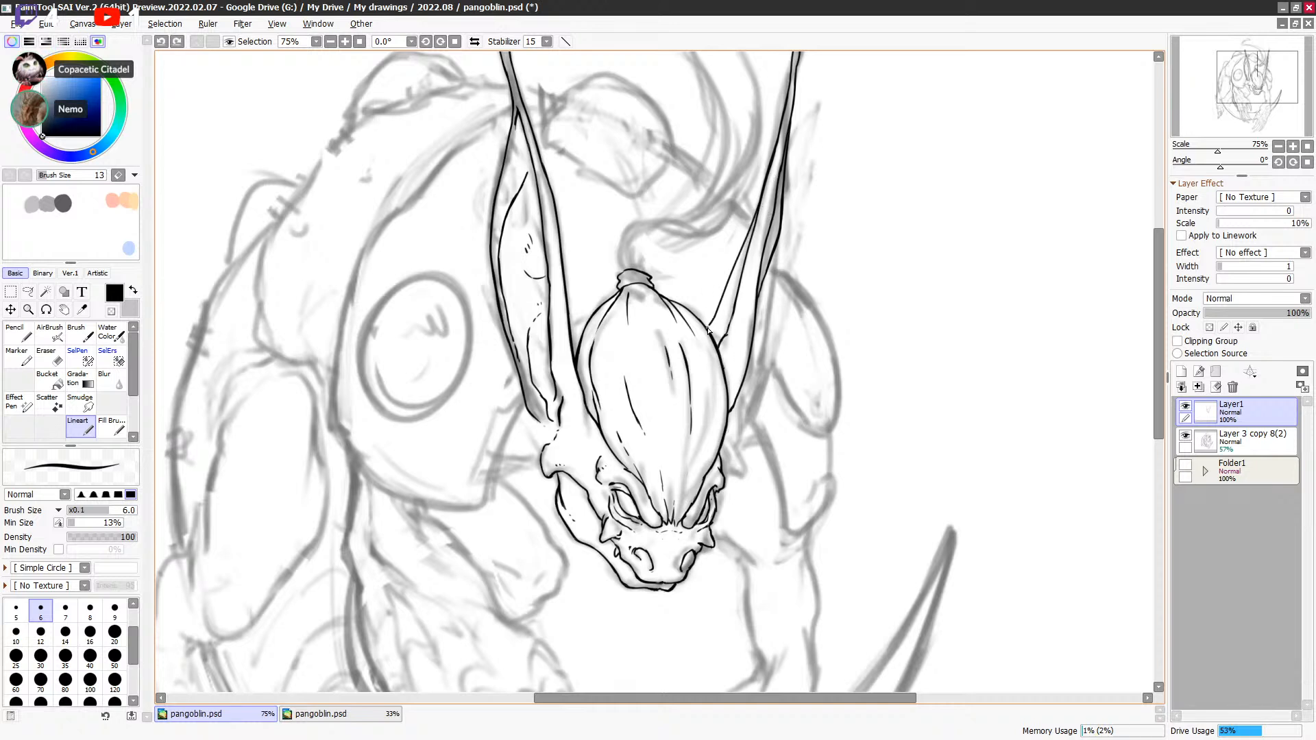
Step: Touch up the tip of the right-hand ear with the Lineart brush, undoing an unwanted stroke
left_click_drag(800, 273, 776, 357)
key("e")
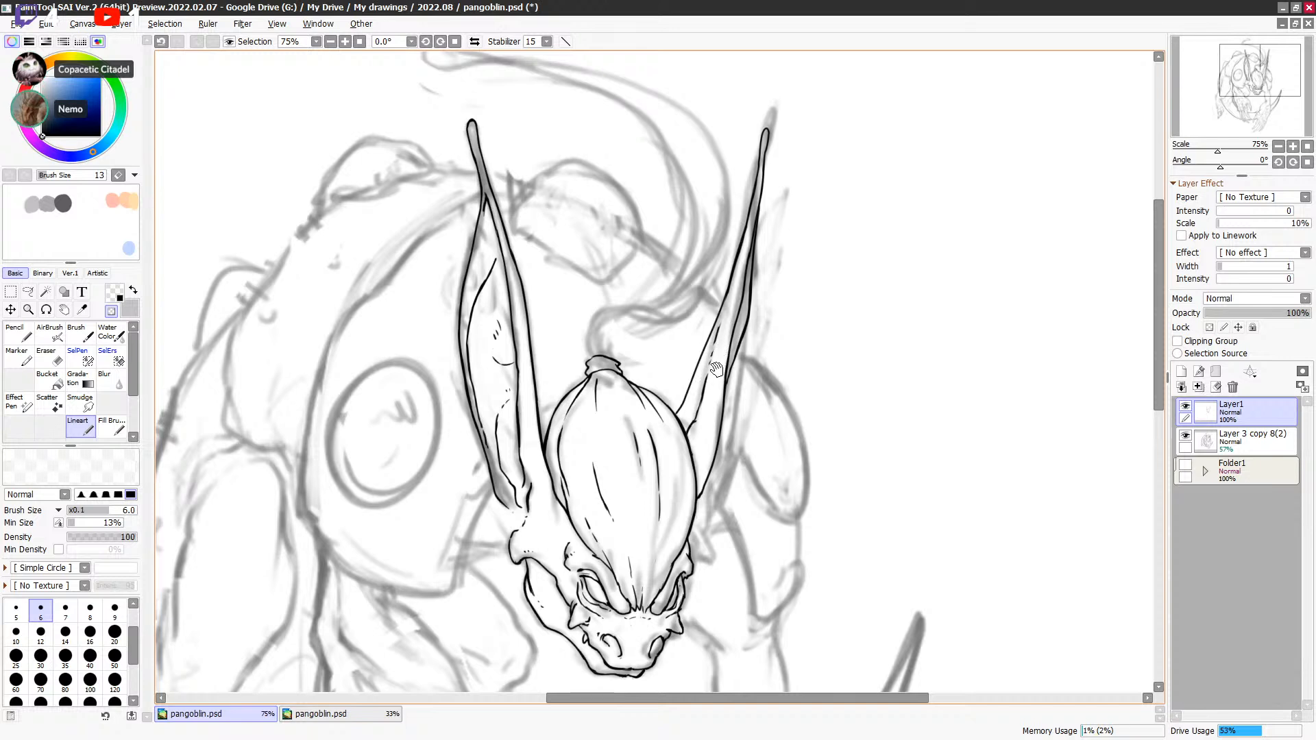
left_click_drag(720, 358, 732, 310)
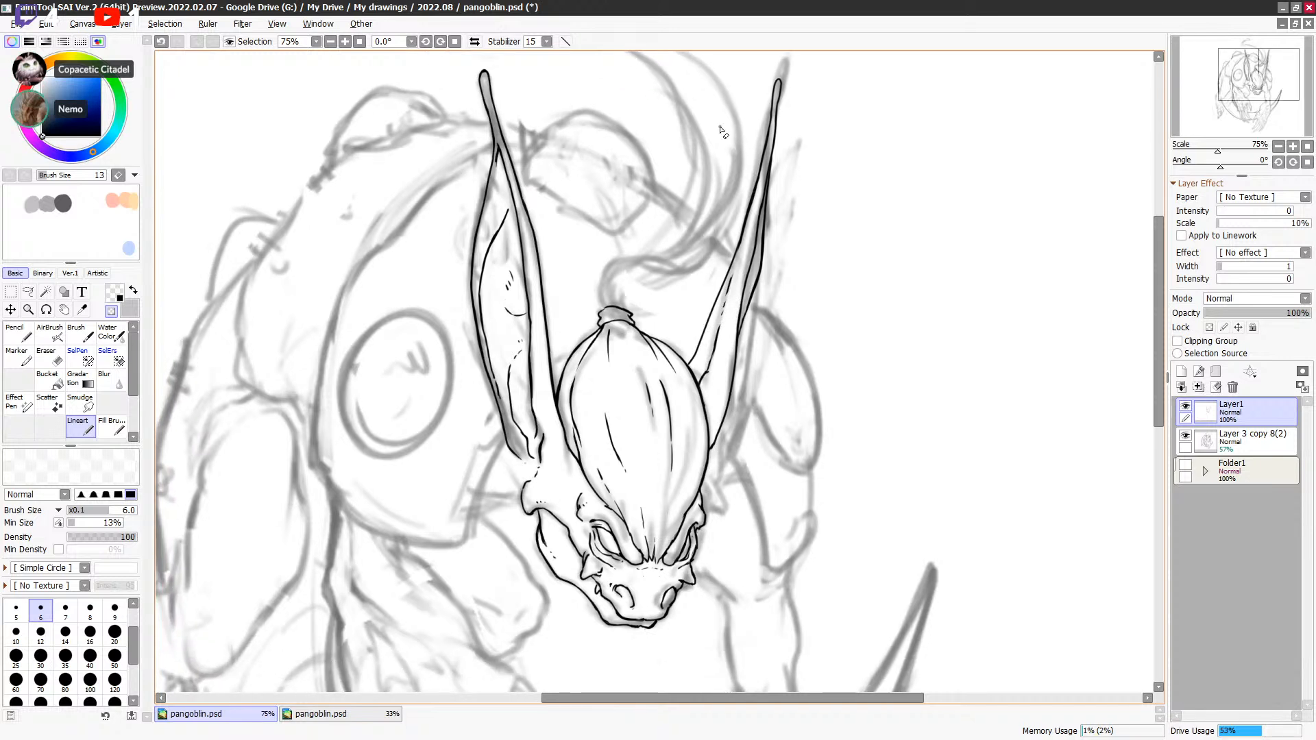
key("minus")
key("ctrl+z")
left_click_drag(778, 81, 777, 100)
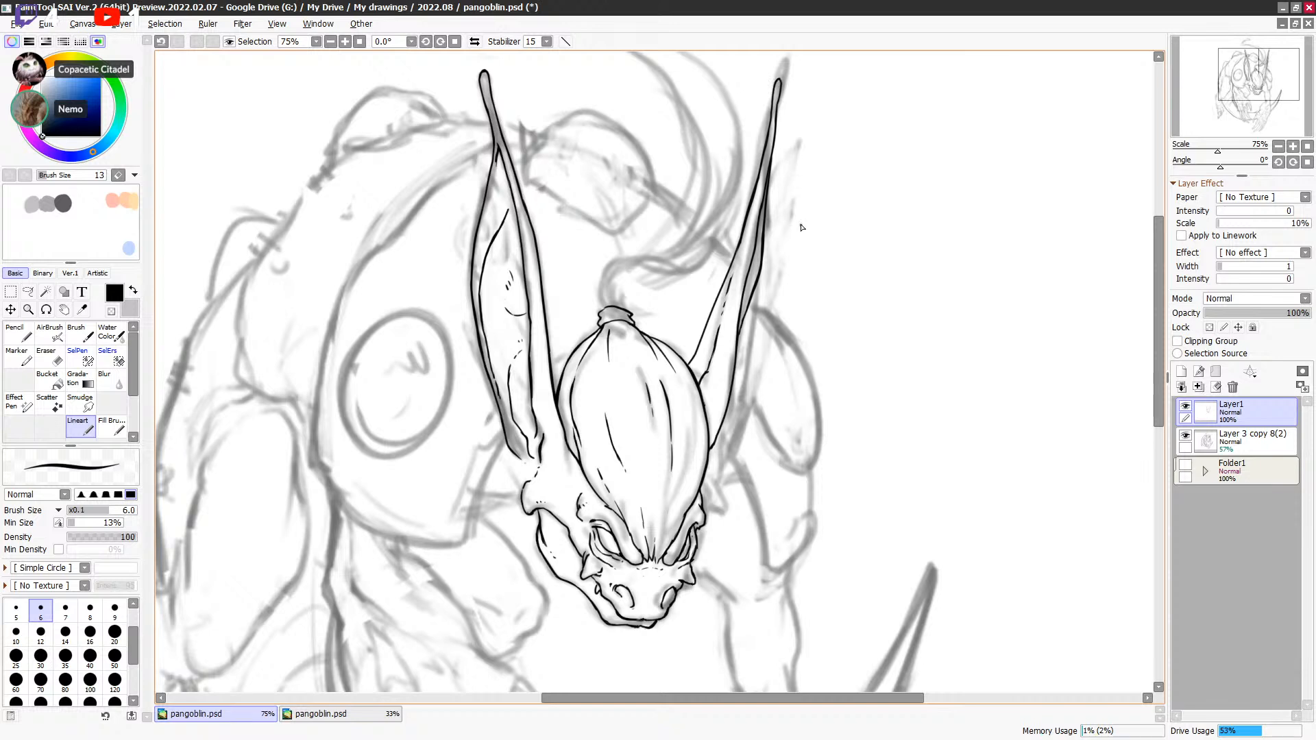
Step: Clean up where the right-hand ear's inner edge meets the crest, alternating black and transparent ink
left_click_drag(790, 244, 805, 192)
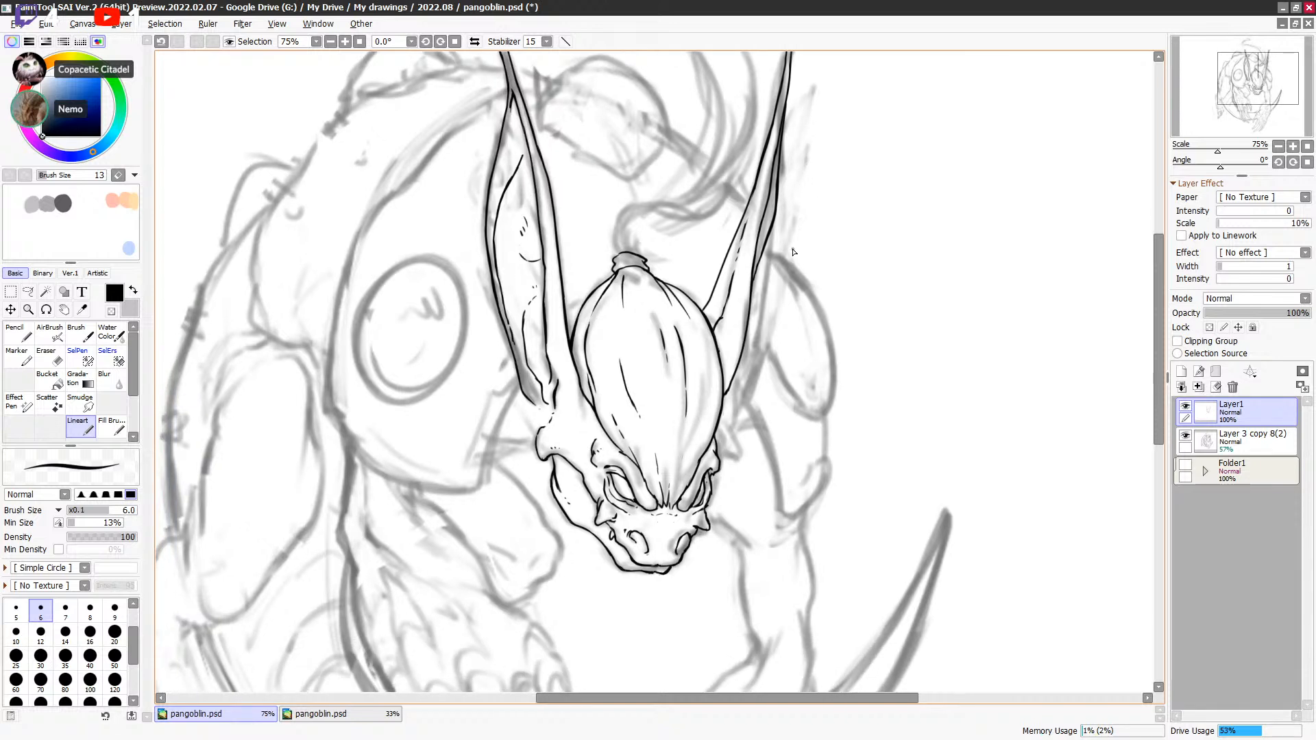
key("minus")
key("minus")
left_click_drag(702, 308, 709, 299)
key("minus")
left_click_drag(712, 300, 702, 313)
key("minus")
key("minus")
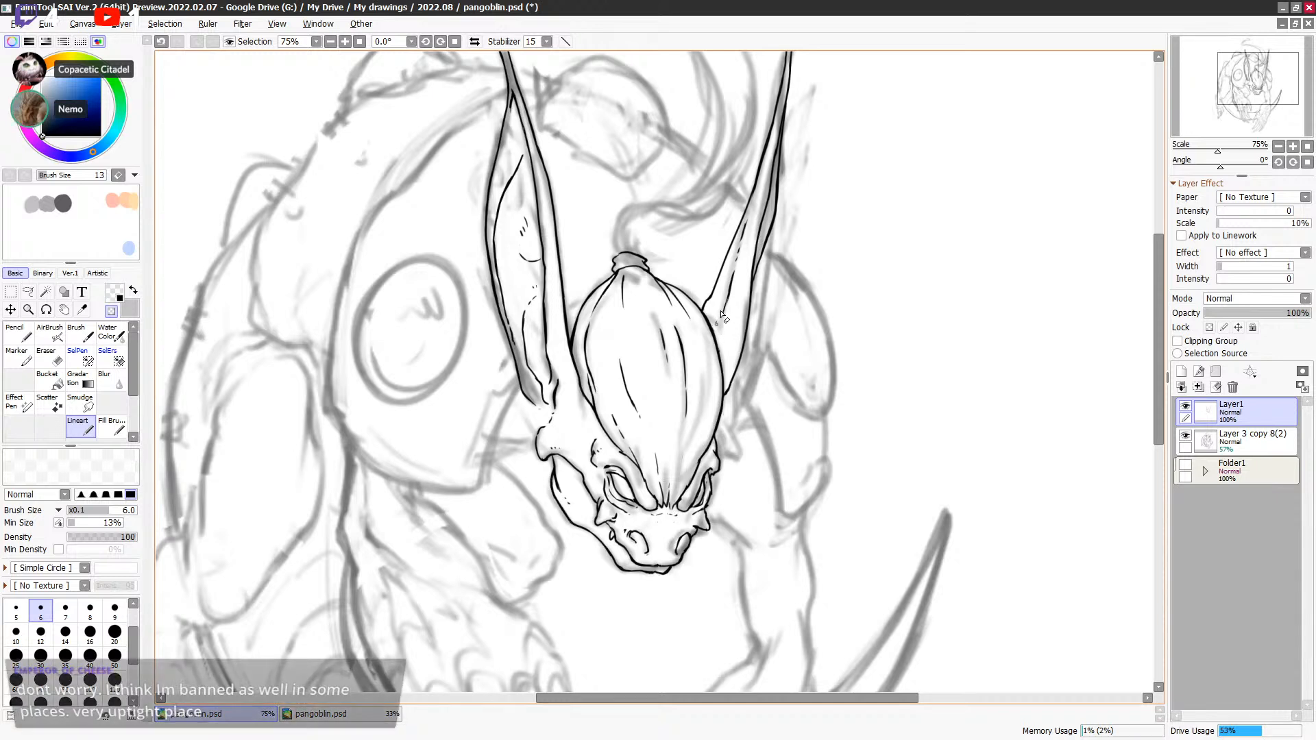
key("minus")
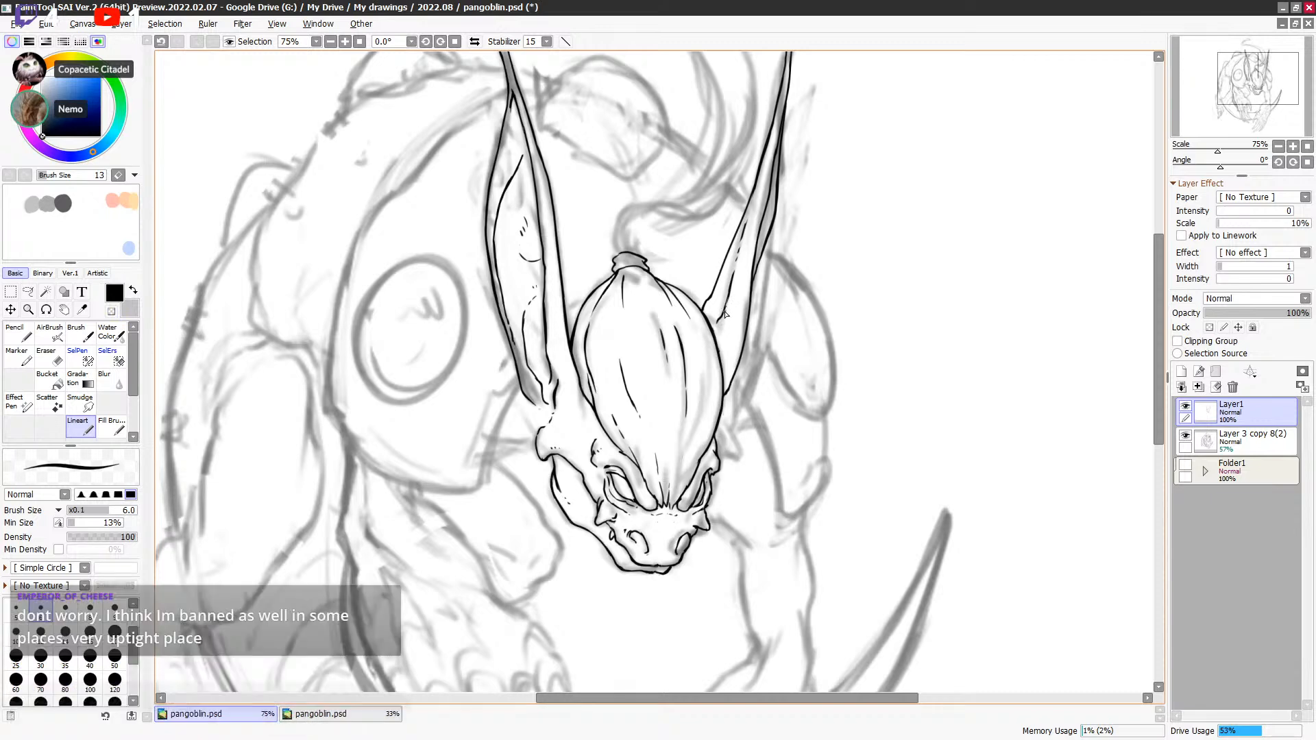
key("minus")
key("minus")
key("minus")
key("minus")
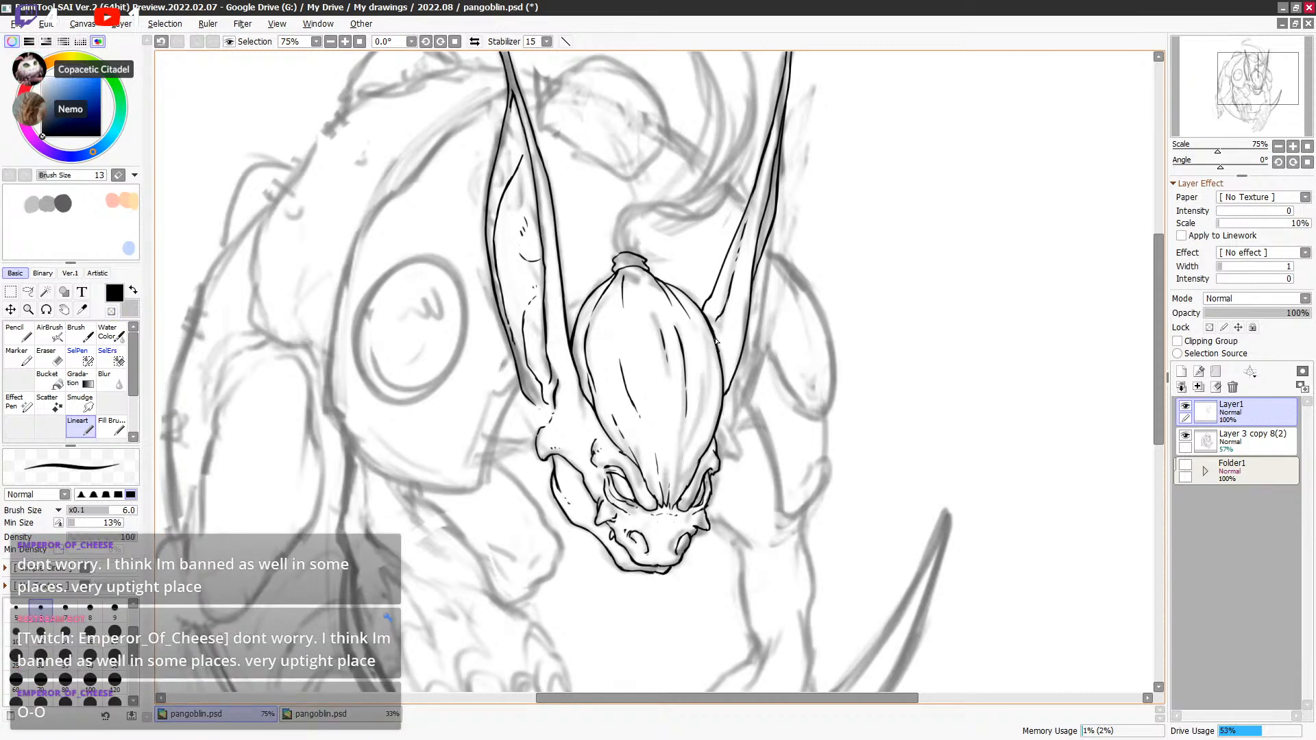
key("minus")
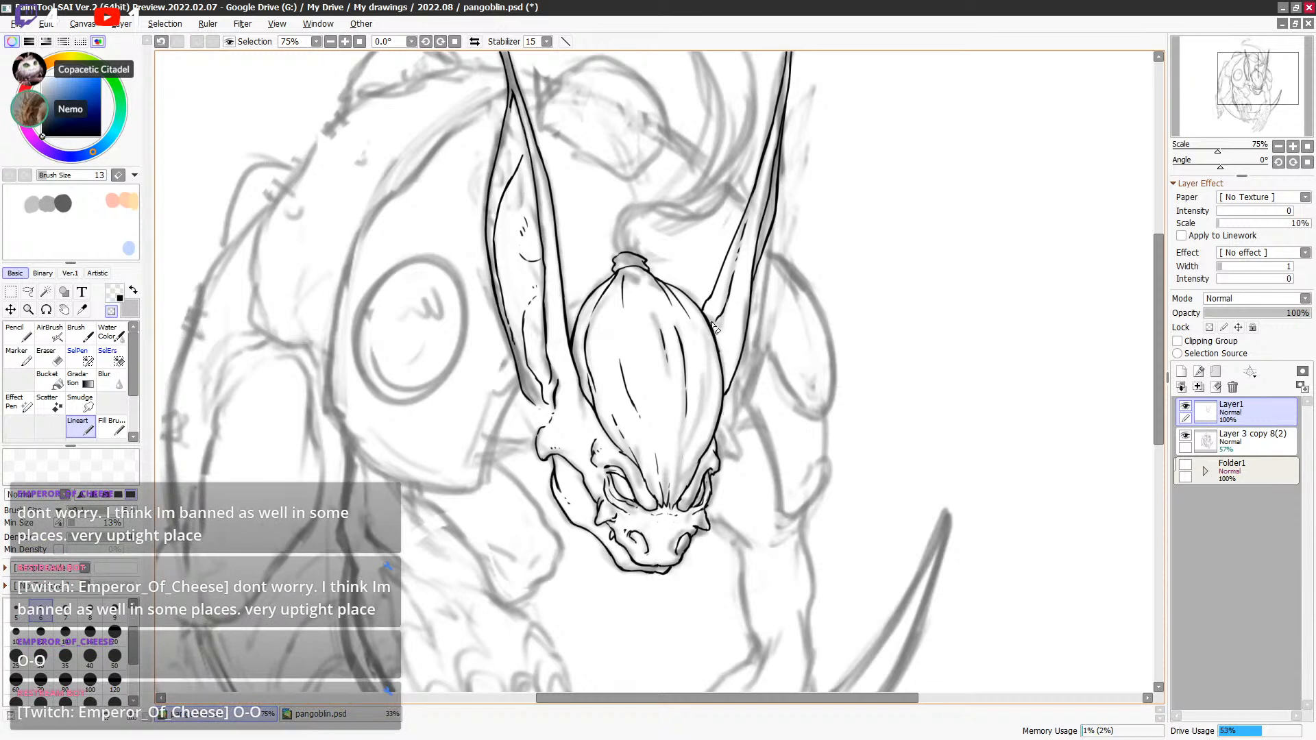
key("minus")
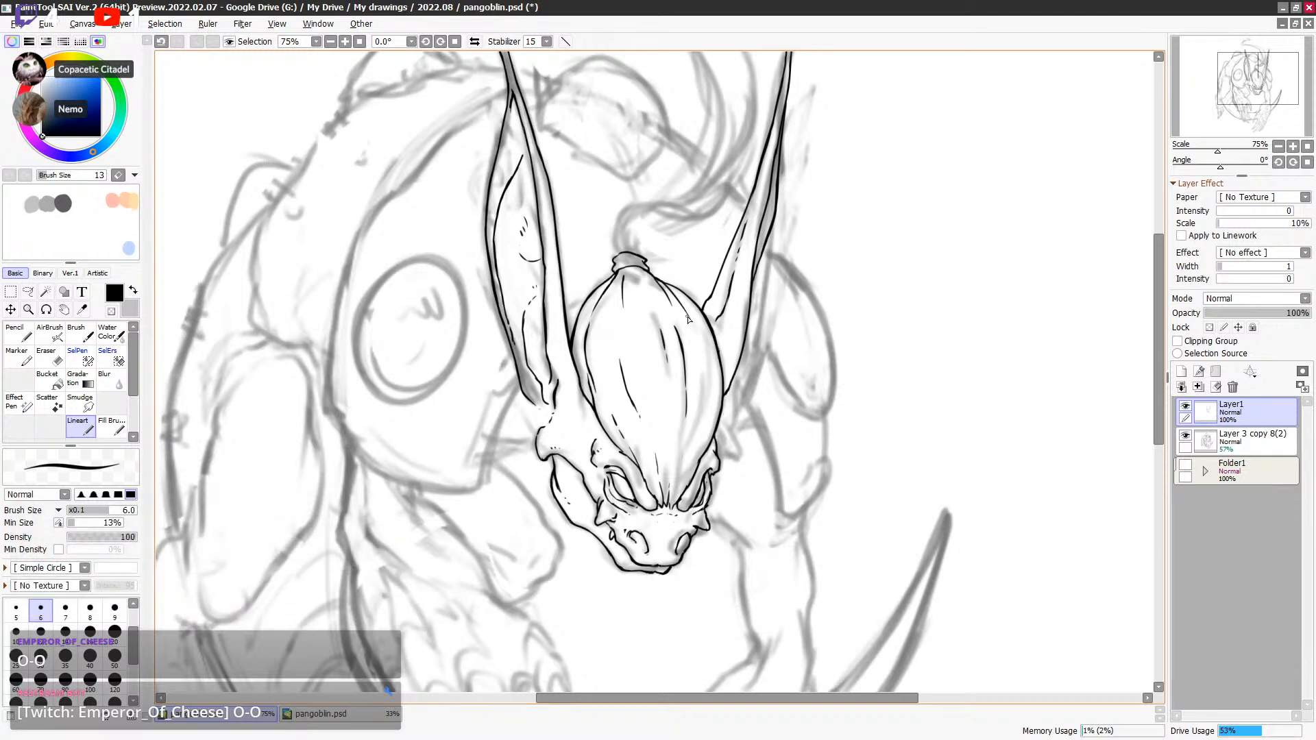
Step: Ink the outer edge of the ponytail strand from the band on the crest up around its first bend
left_click_drag(761, 386, 806, 305)
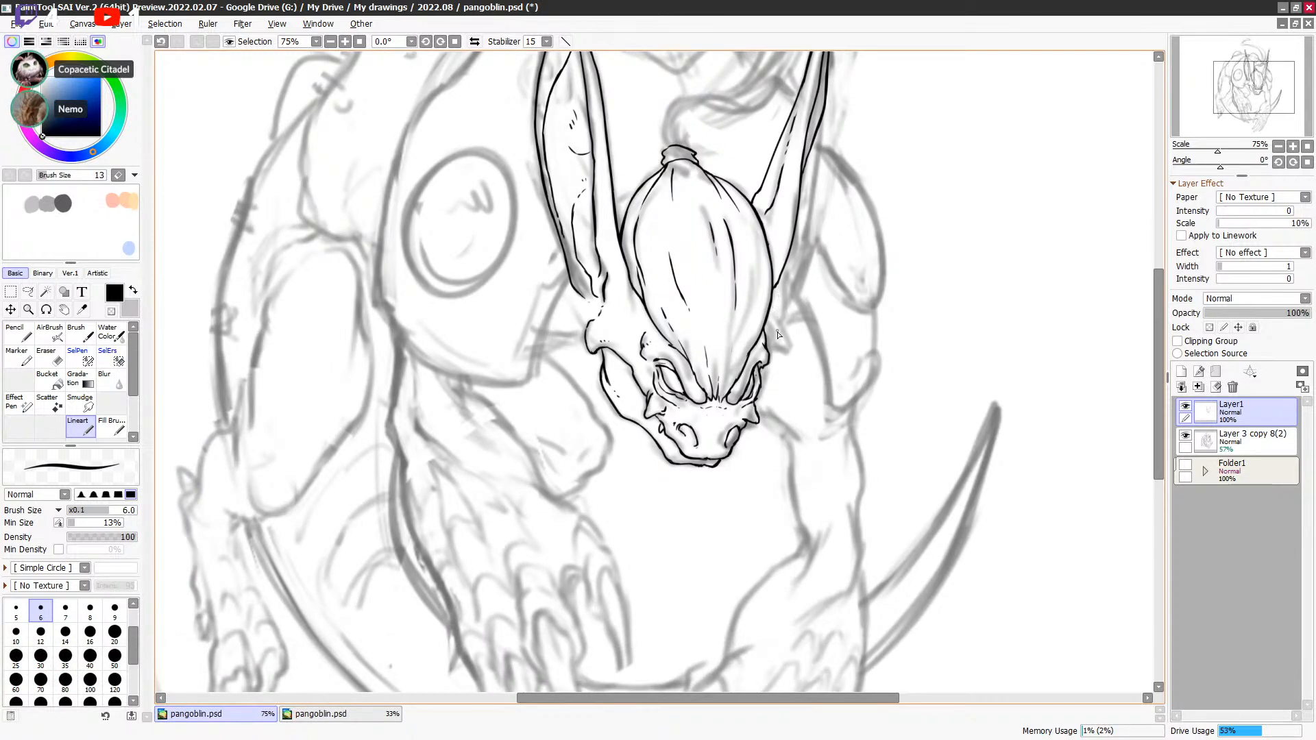
left_click_drag(791, 255, 772, 294)
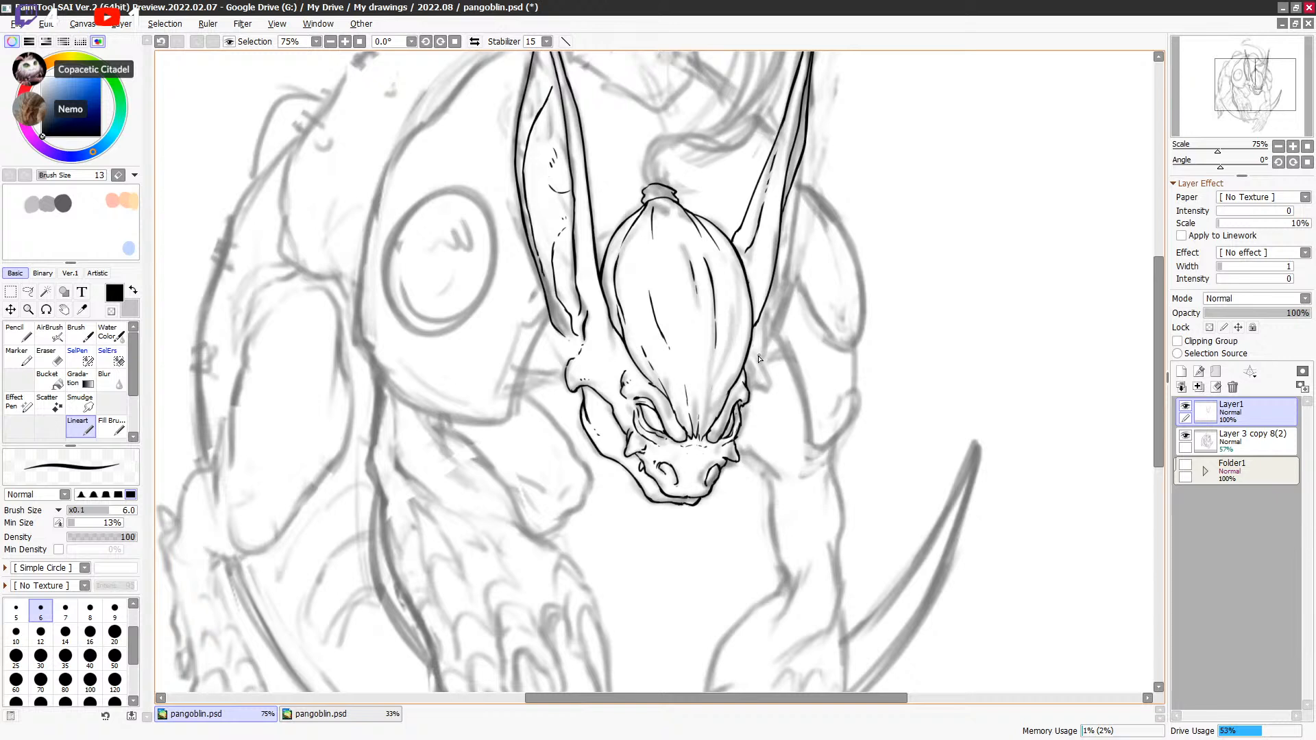
mouse_move(760, 356)
left_mouse_down()
mouse_move(796, 278)
mouse_move(746, 500)
left_mouse_up()
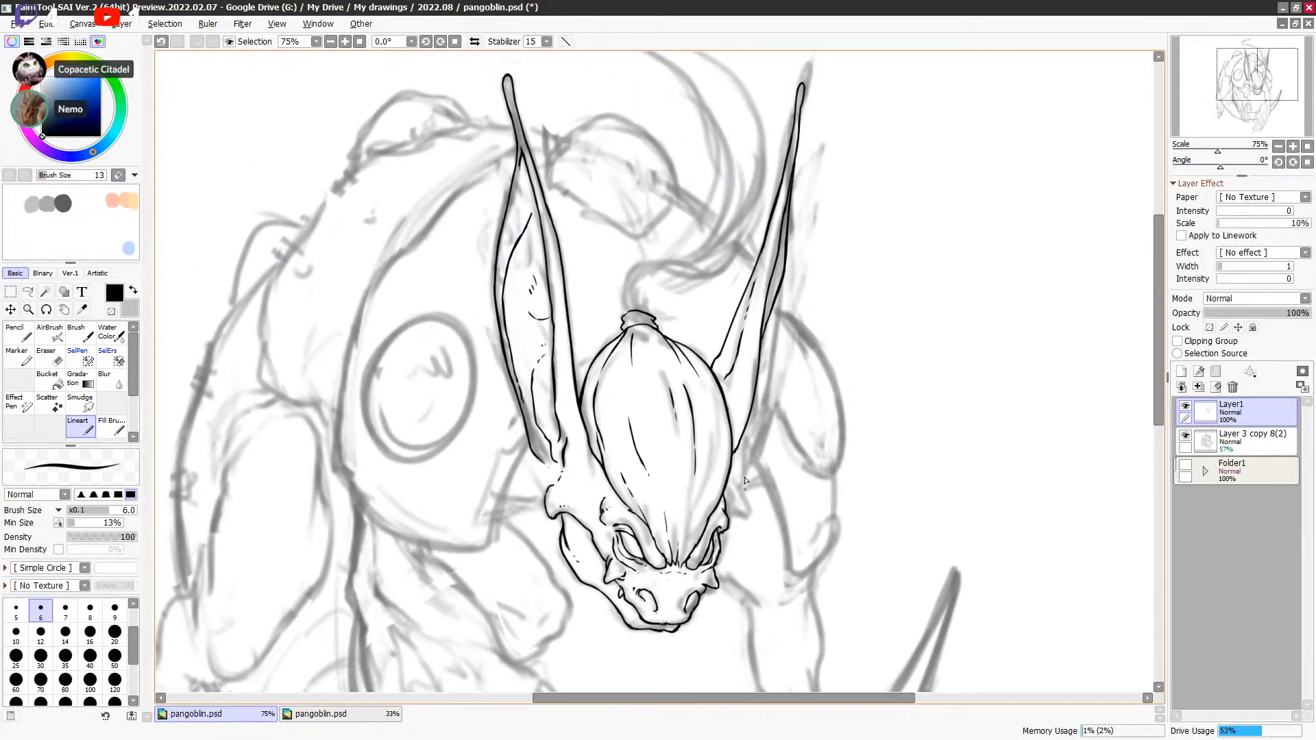
mouse_move(627, 319)
left_mouse_down()
mouse_move(631, 271)
mouse_move(710, 267)
left_mouse_up()
left_click_drag(632, 300, 647, 265)
key("ctrl+z")
left_click_drag(632, 276, 644, 309)
key("ctrl+z")
key("ctrl+z")
key("ctrl+y")
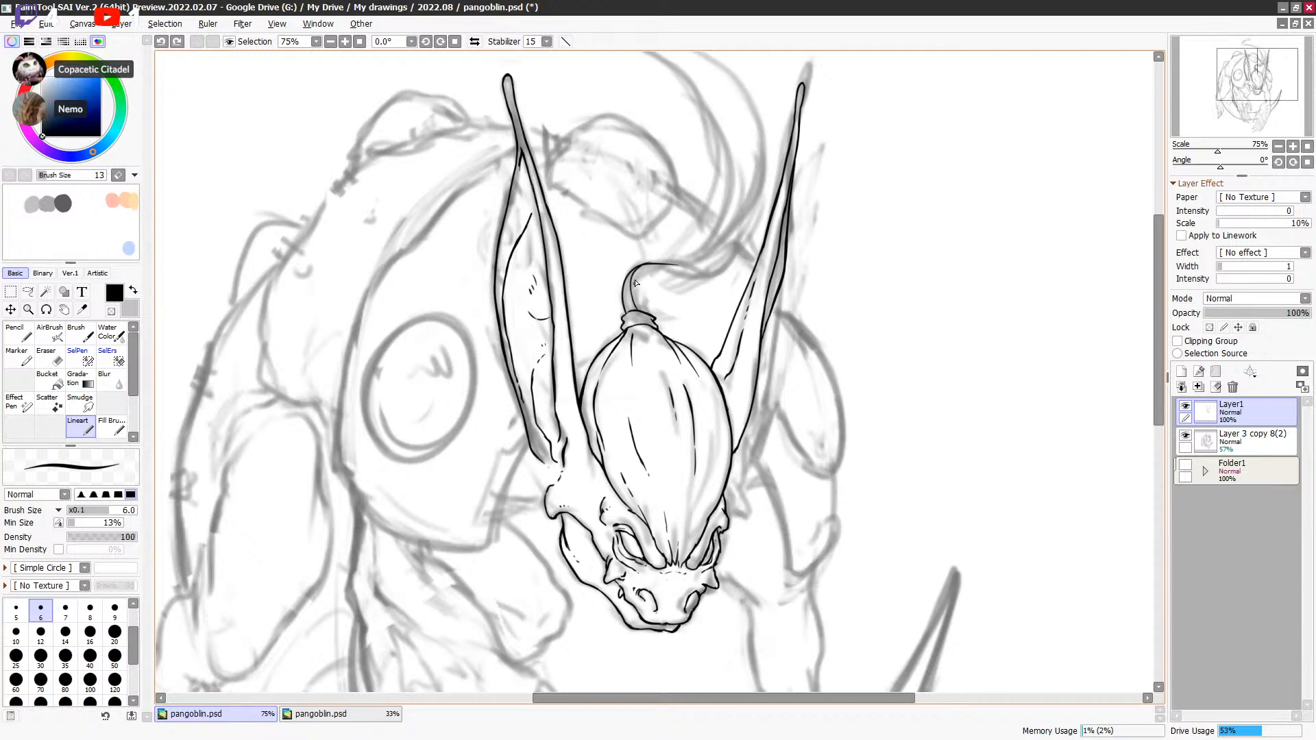
Step: Ink the inner edge of the ponytail strand just above the band, undoing and retrying the stroke
left_click_drag(637, 294, 641, 302)
key("ctrl+z")
key("ctrl+y")
key("ctrl+z")
key("ctrl+y")
key("ctrl+z")
left_click_drag(633, 273, 643, 312)
mouse_move(642, 285)
left_mouse_down()
mouse_move(685, 284)
mouse_move(630, 281)
mouse_move(730, 268)
left_mouse_up()
key("ctrl+z")
key("ctrl+z")
mouse_move(631, 285)
left_mouse_down()
mouse_move(713, 271)
mouse_move(731, 215)
mouse_move(676, 264)
left_mouse_up()
key("ctrl+z")
key("ctrl+z")
mouse_move(591, 310)
left_mouse_down()
mouse_move(633, 336)
mouse_move(639, 277)
left_mouse_up()
key("ctrl+z")
Step: Lasso and delete the upper end of the ponytail strand's lines, deselect, and redraw the bend toward the right-hand ear
key("l")
key("Delete")
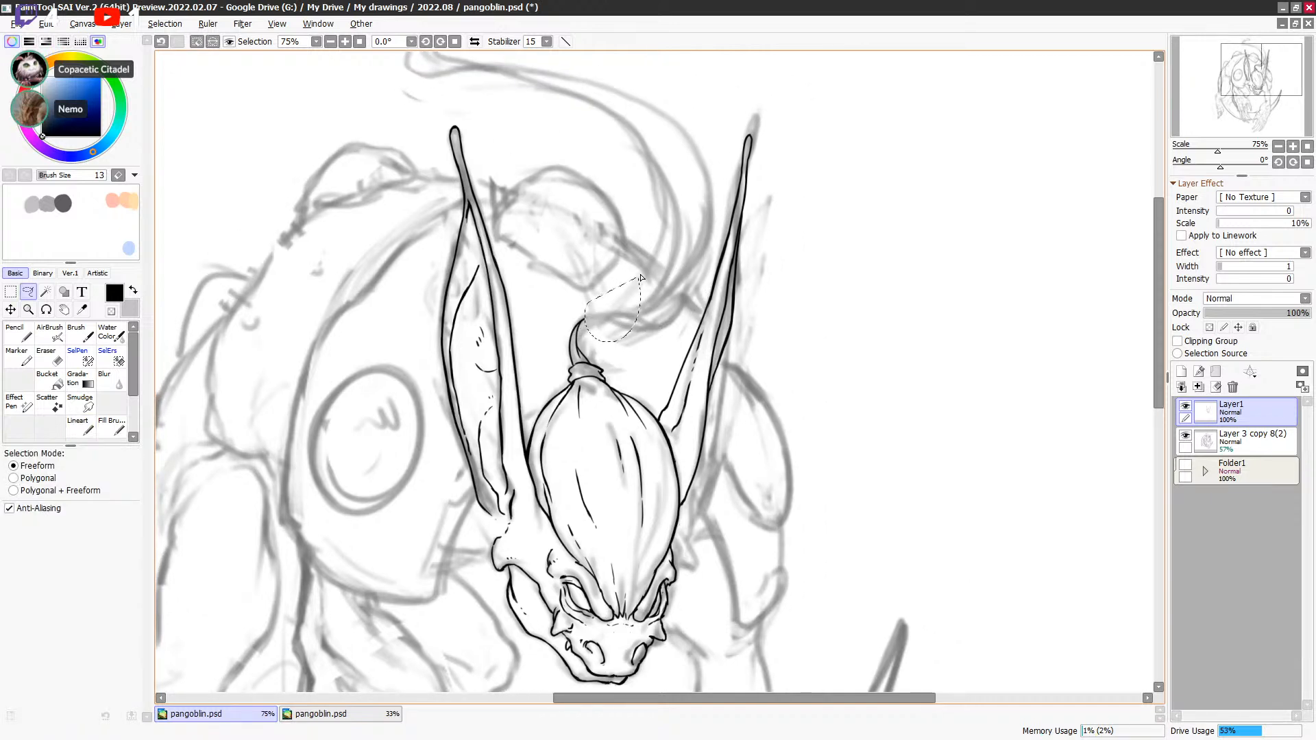
key("n")
key("ctrl+d")
key("n")
mouse_move(579, 325)
left_mouse_down()
mouse_move(654, 321)
mouse_move(590, 318)
mouse_move(649, 320)
left_mouse_up()
key("ctrl+z")
key("ctrl+z")
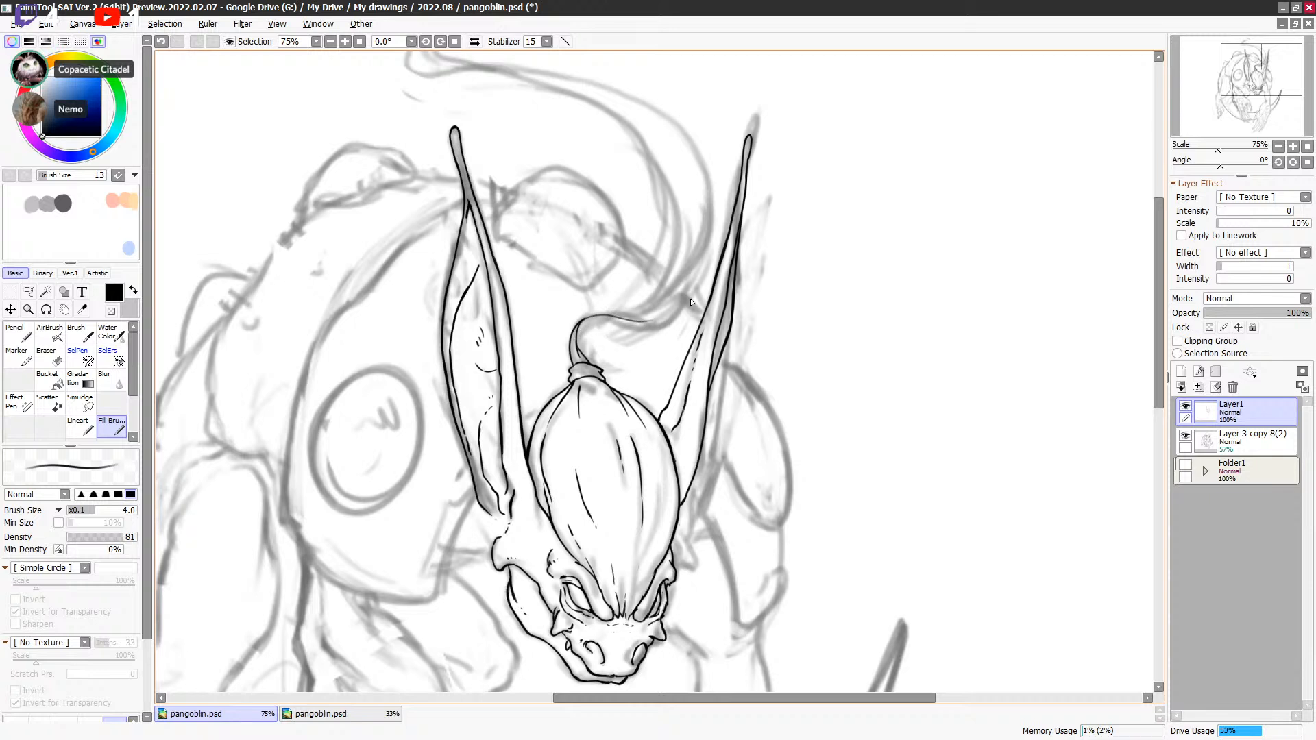
Step: Try to ink the ponytail's outer contour from its curled tip across the top, changing to the Lineart brush
left_click_drag(634, 168, 593, 252)
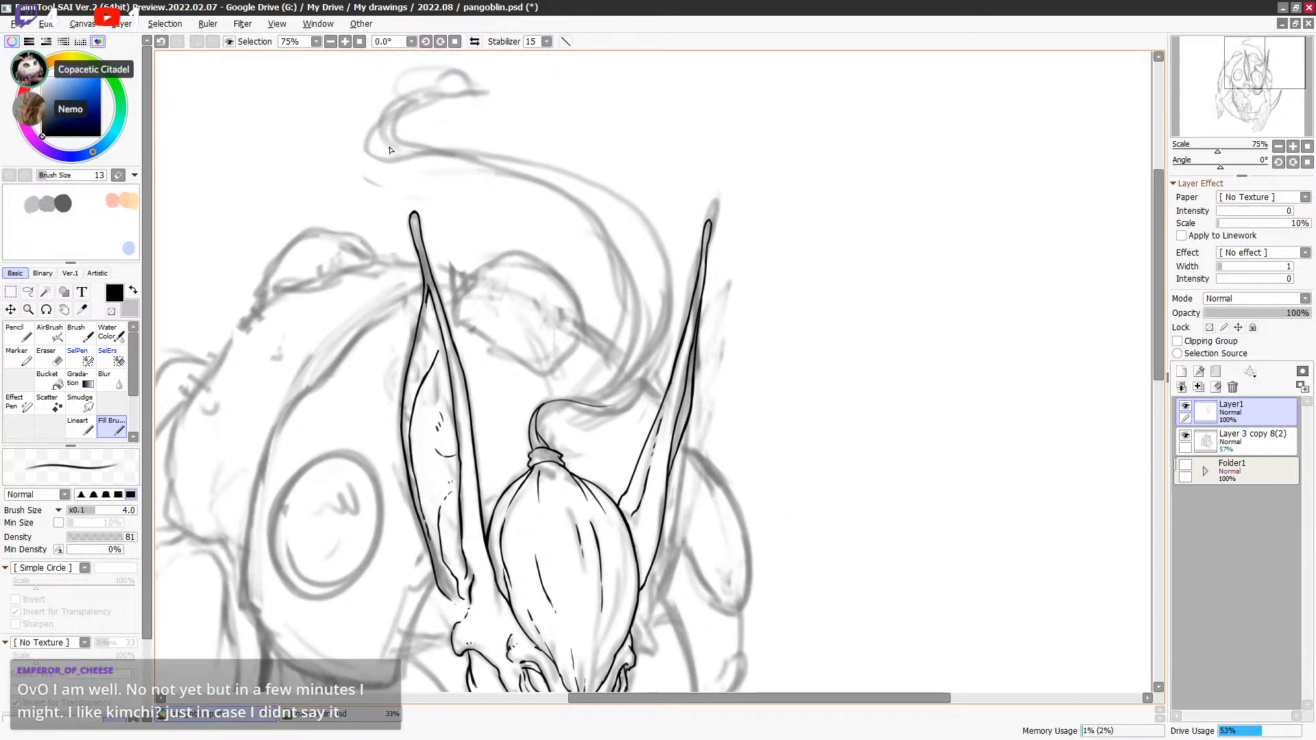
left_click_drag(388, 115, 462, 149)
key("ctrl+z")
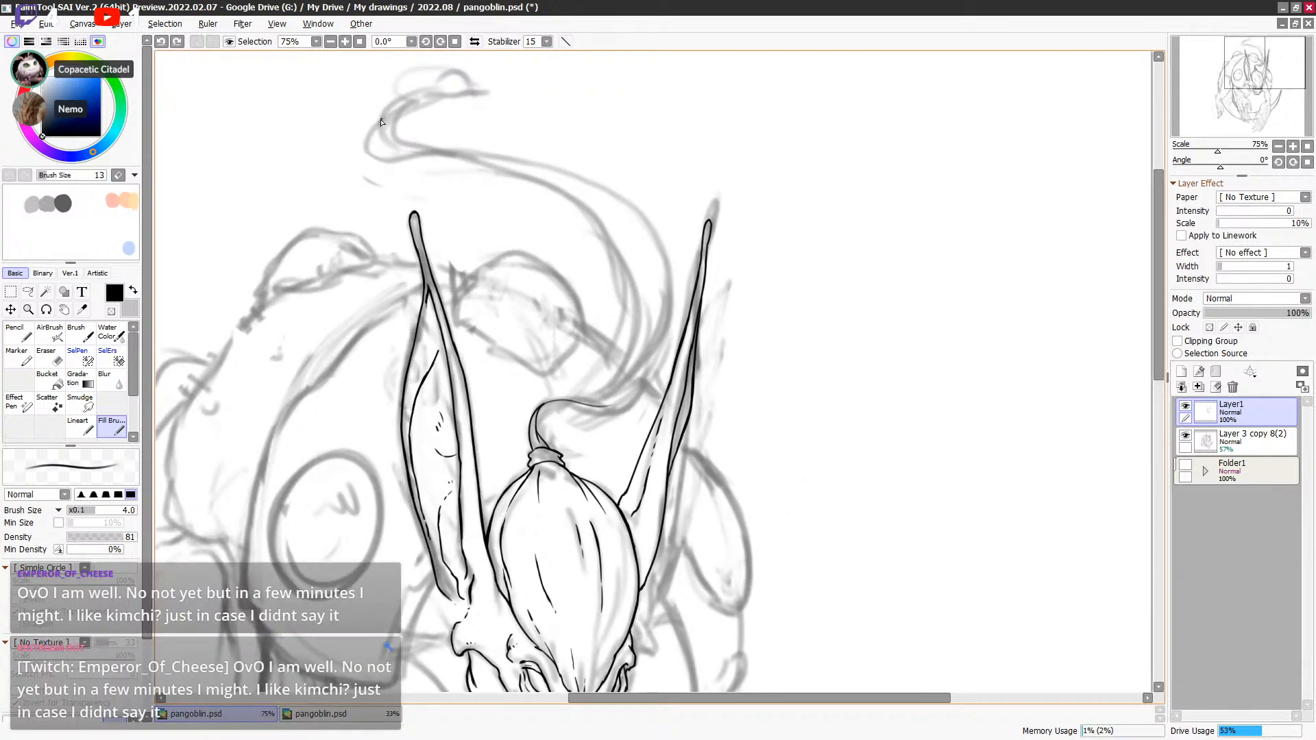
left_click(80, 425)
mouse_move(386, 115)
left_mouse_down()
mouse_move(365, 149)
mouse_move(410, 163)
mouse_move(480, 154)
left_mouse_up()
key("ctrl+z")
mouse_move(377, 128)
left_mouse_down()
mouse_move(391, 161)
mouse_move(480, 156)
mouse_move(683, 288)
left_mouse_up()
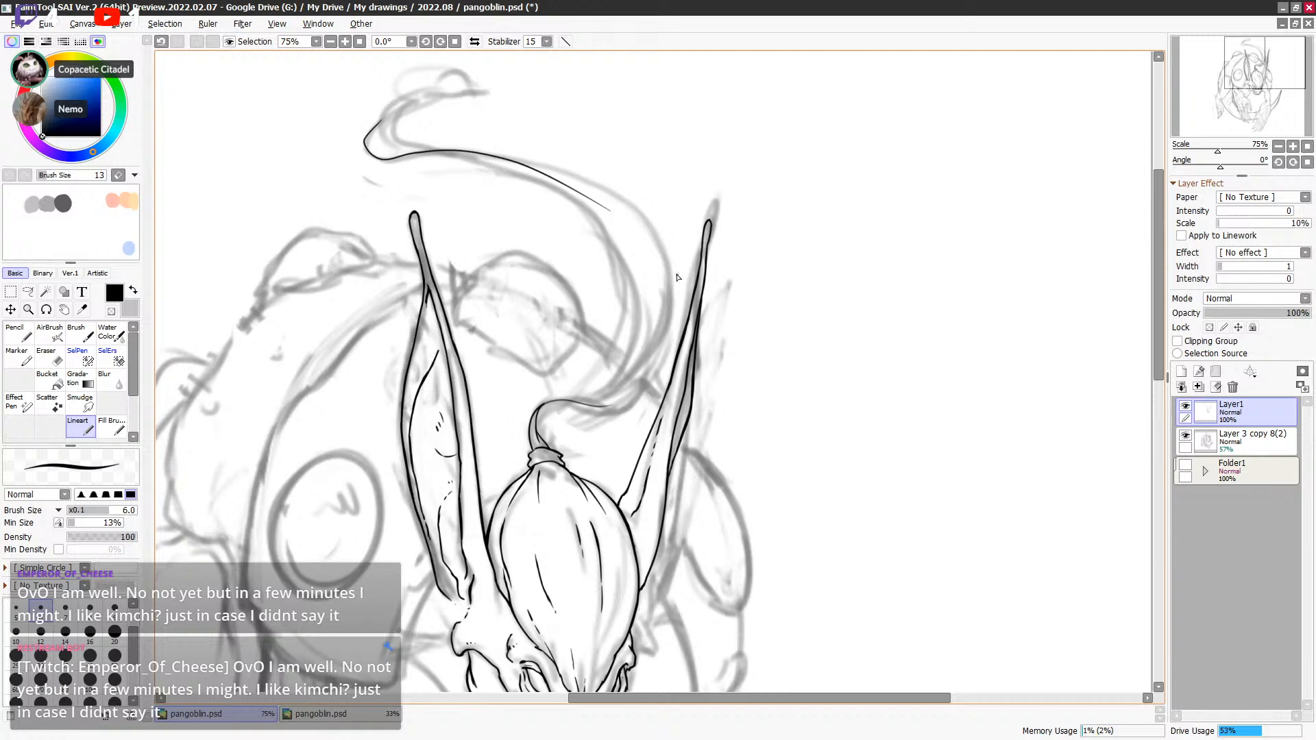
key("ctrl+z")
mouse_move(377, 124)
left_mouse_down()
mouse_move(369, 156)
mouse_move(514, 162)
mouse_move(624, 252)
left_mouse_up()
key("ctrl+z")
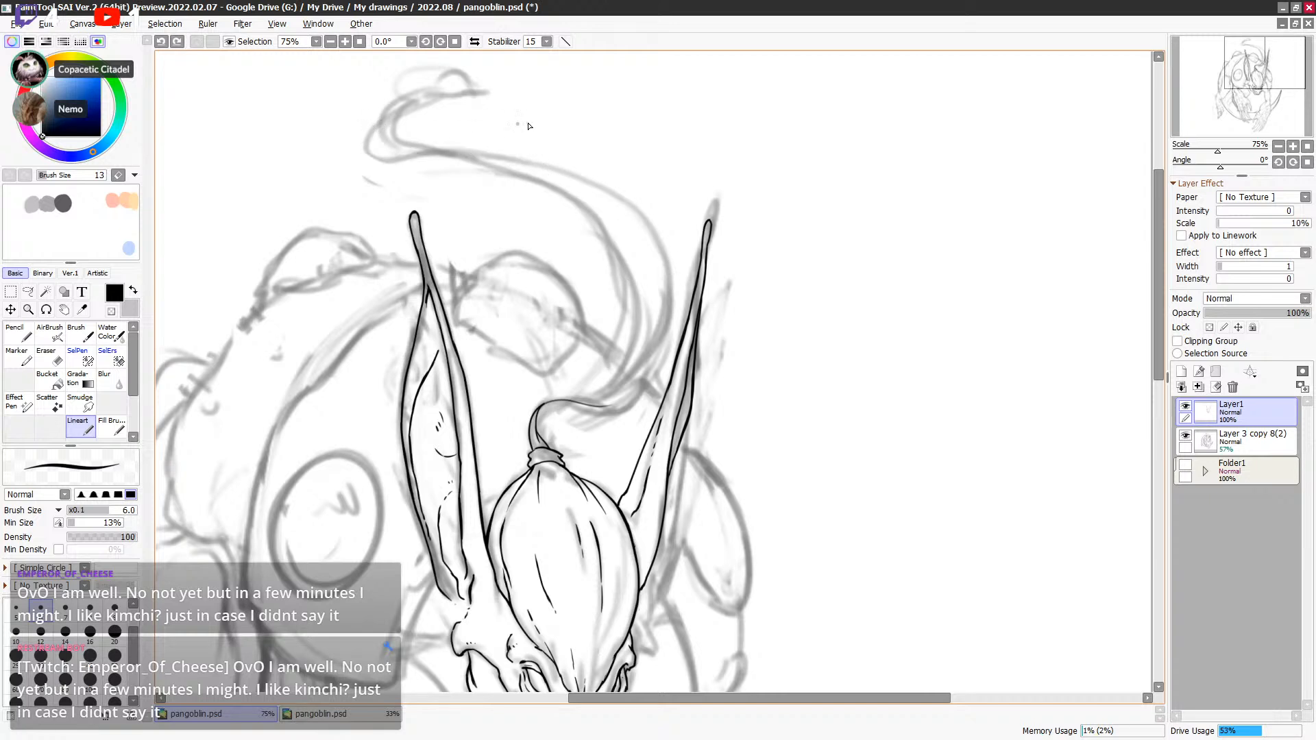
Step: Rework the ponytail's edges just above the crest's band with the Lineart brush, undoing and retrying strokes
scroll(647, 305, "down", 3)
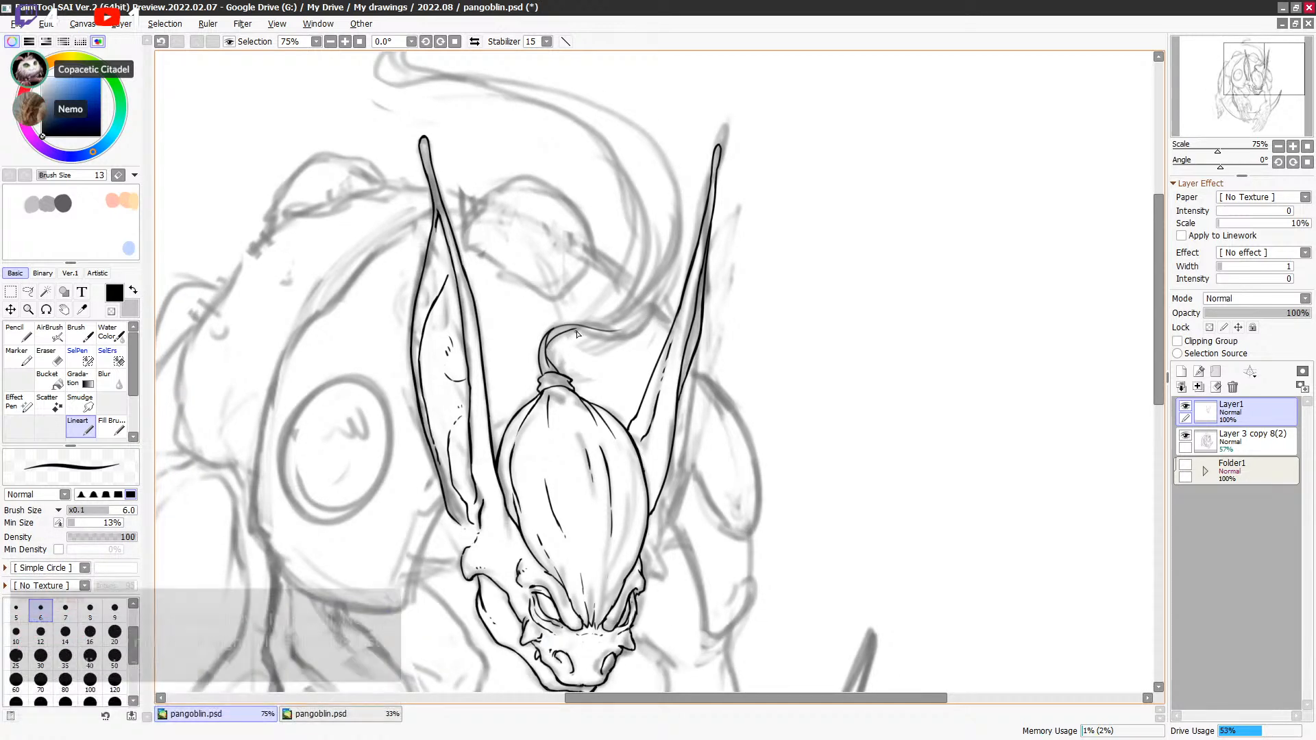
left_click_drag(563, 332, 640, 328)
key("ctrl+z")
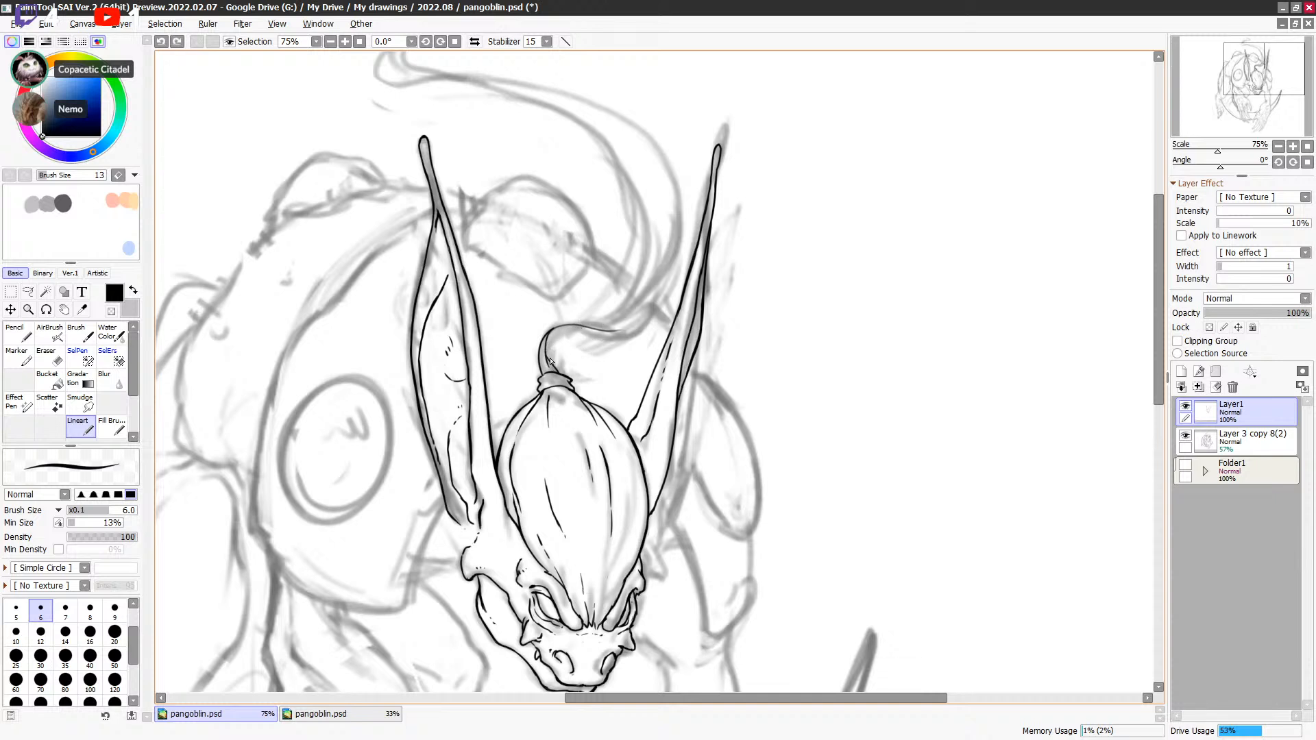
key("ctrl+z")
key("ctrl+z")
left_click_drag(547, 337, 558, 375)
key("ctrl+z")
left_click_drag(556, 337, 641, 346)
key("ctrl+z")
left_click_drag(554, 340, 648, 324)
key("ctrl+z")
key("ctrl+z")
key("ctrl+z")
Step: Try to ink the whole ponytail contour in one stroke from the bend above the band to the curled tip
mouse_move(557, 337)
left_mouse_down()
mouse_move(631, 332)
mouse_move(560, 334)
mouse_move(612, 339)
mouse_move(653, 313)
mouse_move(683, 237)
mouse_move(646, 131)
mouse_move(523, 77)
mouse_move(386, 69)
left_mouse_up()
key("ctrl+z")
key("ctrl+z")
left_click_drag(677, 166, 639, 219)
key("ctrl+z")
mouse_move(529, 386)
left_mouse_down()
mouse_move(569, 387)
mouse_move(620, 347)
mouse_move(645, 259)
mouse_move(621, 190)
mouse_move(535, 137)
mouse_move(327, 127)
mouse_move(408, 56)
left_mouse_up()
key("ctrl+z")
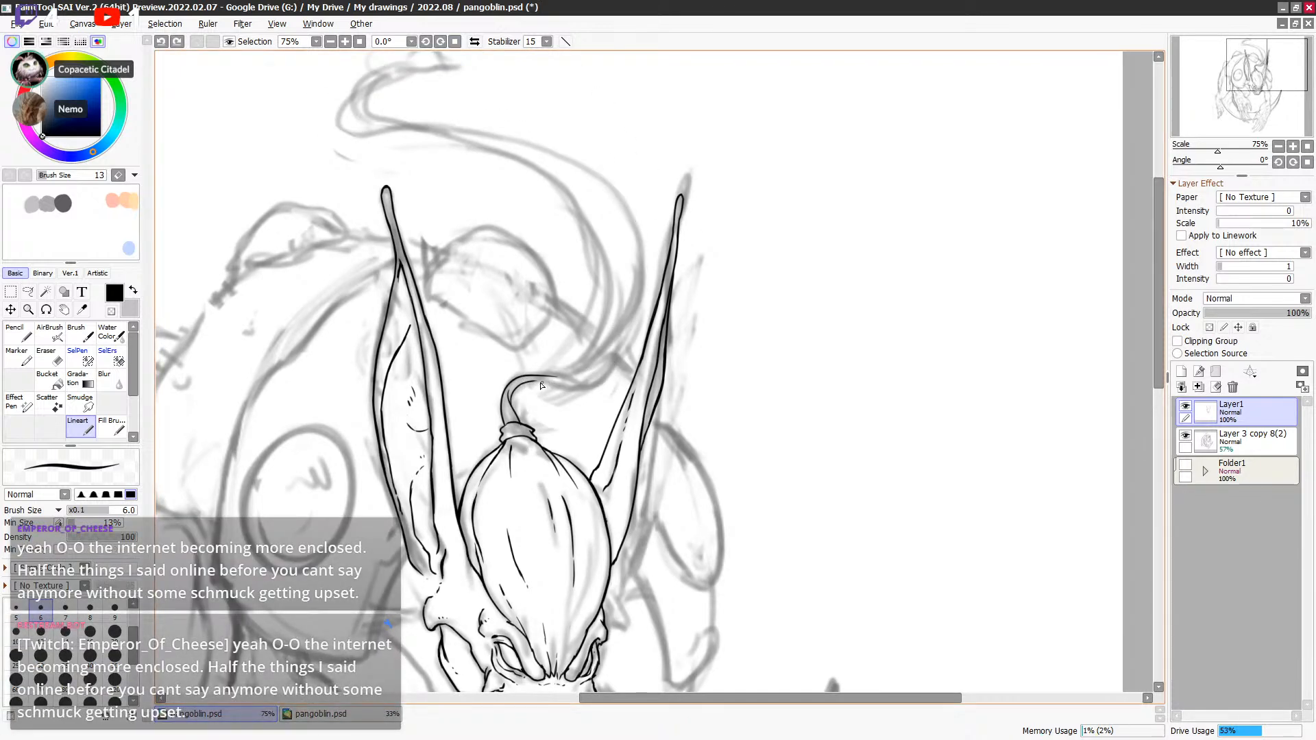
mouse_move(555, 386)
left_mouse_down()
mouse_move(634, 329)
mouse_move(517, 141)
mouse_move(392, 44)
left_mouse_up()
left_click_drag(733, 266, 719, 276)
key("ctrl+z")
Step: Try several strokes for the ponytail's upper contour, starting at the curled tip
mouse_move(389, 112)
left_mouse_down()
mouse_move(389, 167)
mouse_move(439, 217)
left_mouse_up()
mouse_move(387, 182)
left_mouse_down()
mouse_move(364, 239)
mouse_move(602, 226)
left_mouse_up()
key("ctrl+z")
mouse_move(377, 196)
left_mouse_down()
mouse_move(390, 243)
mouse_move(521, 241)
left_mouse_up()
mouse_move(387, 195)
left_mouse_down()
mouse_move(392, 221)
mouse_move(567, 244)
left_mouse_up()
key("ctrl+z")
mouse_move(388, 196)
left_mouse_down()
mouse_move(412, 230)
mouse_move(473, 233)
mouse_move(390, 214)
mouse_move(467, 234)
left_mouse_up()
key("ctrl+z")
key("ctrl+z")
key("ctrl+z")
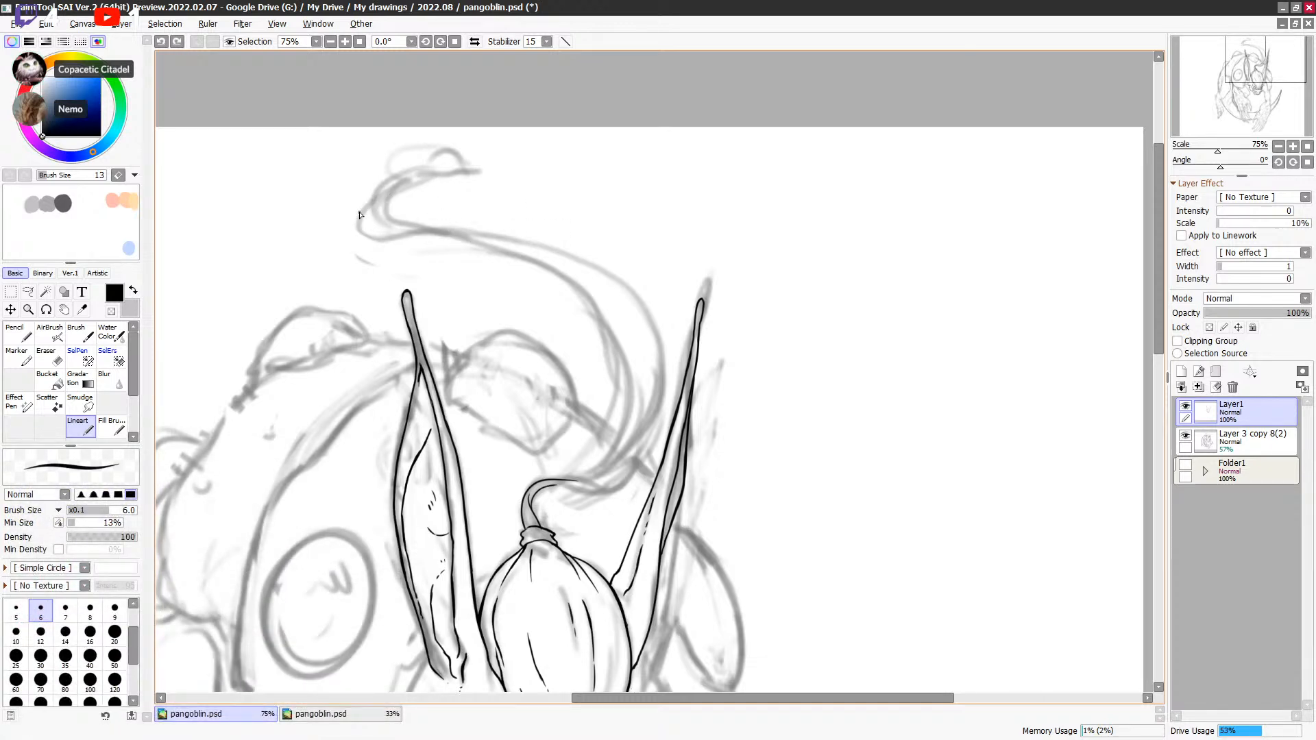
mouse_move(372, 205)
left_mouse_down()
mouse_move(394, 244)
mouse_move(492, 233)
left_mouse_up()
key("ctrl+z")
Step: Rotate the canvas to -112.5° for inking the ponytail's long curve
left_click_drag(473, 308, 500, 316)
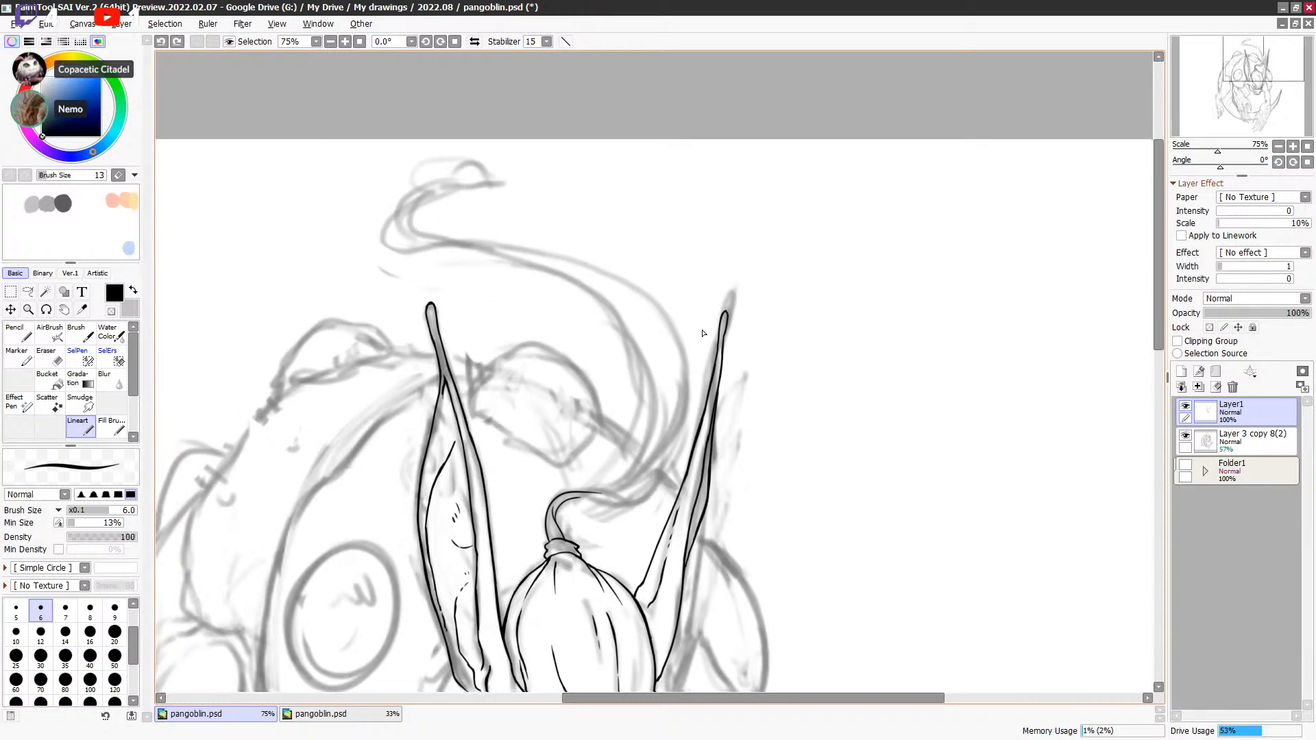
left_click_drag(749, 426, 769, 342)
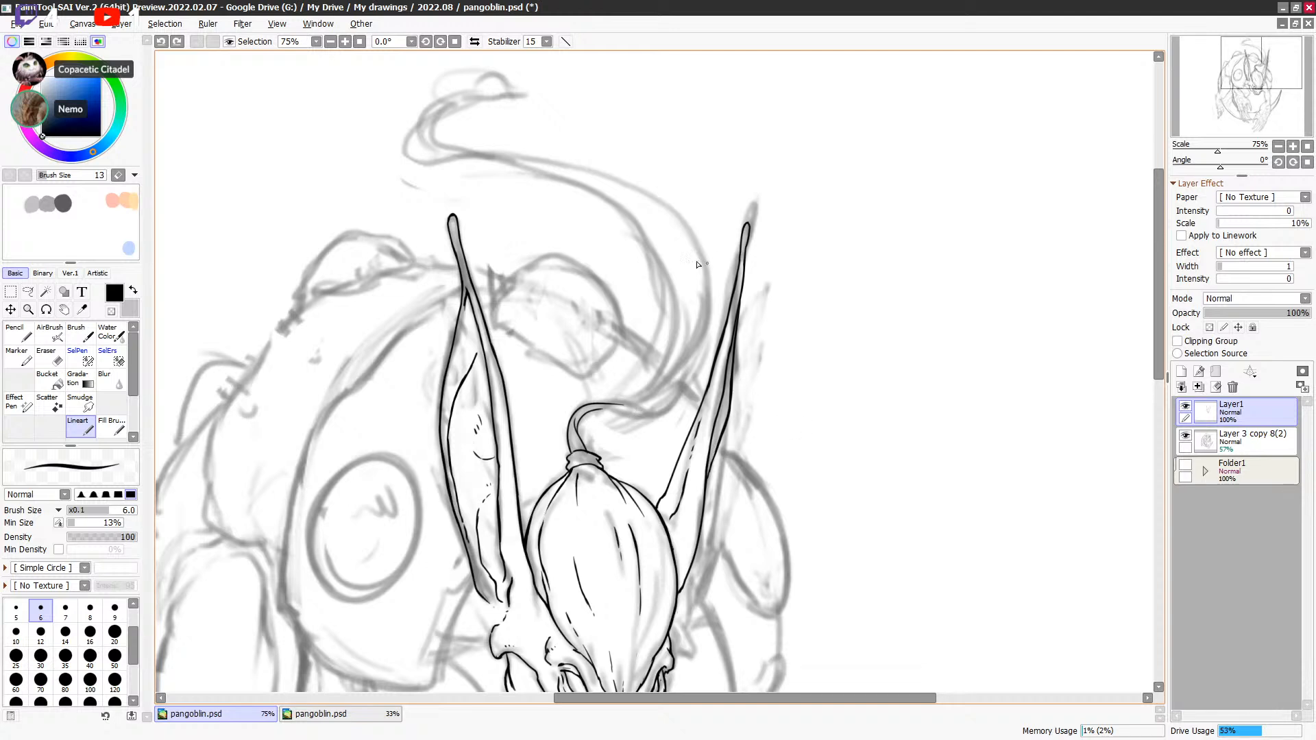
left_click(426, 42)
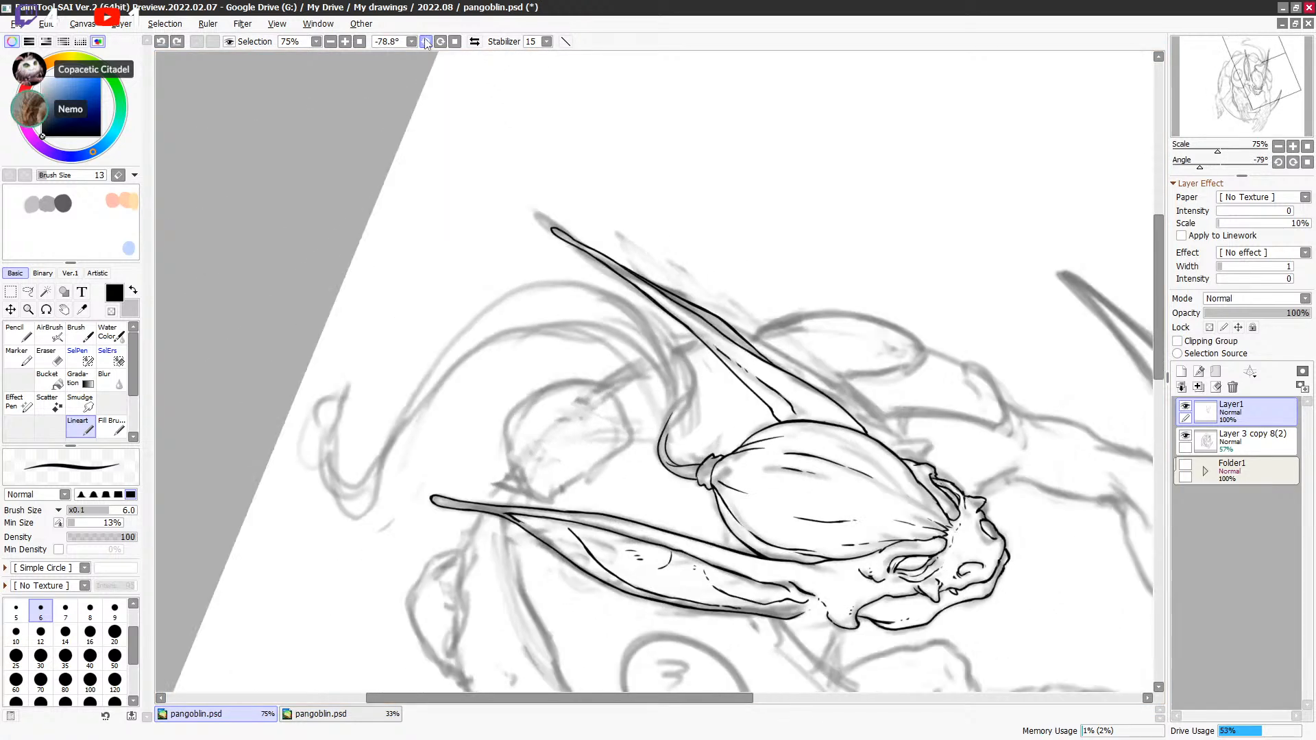
left_click_drag(688, 343, 685, 279)
left_click(425, 42)
left_click_drag(680, 352, 675, 288)
key("c")
key("c")
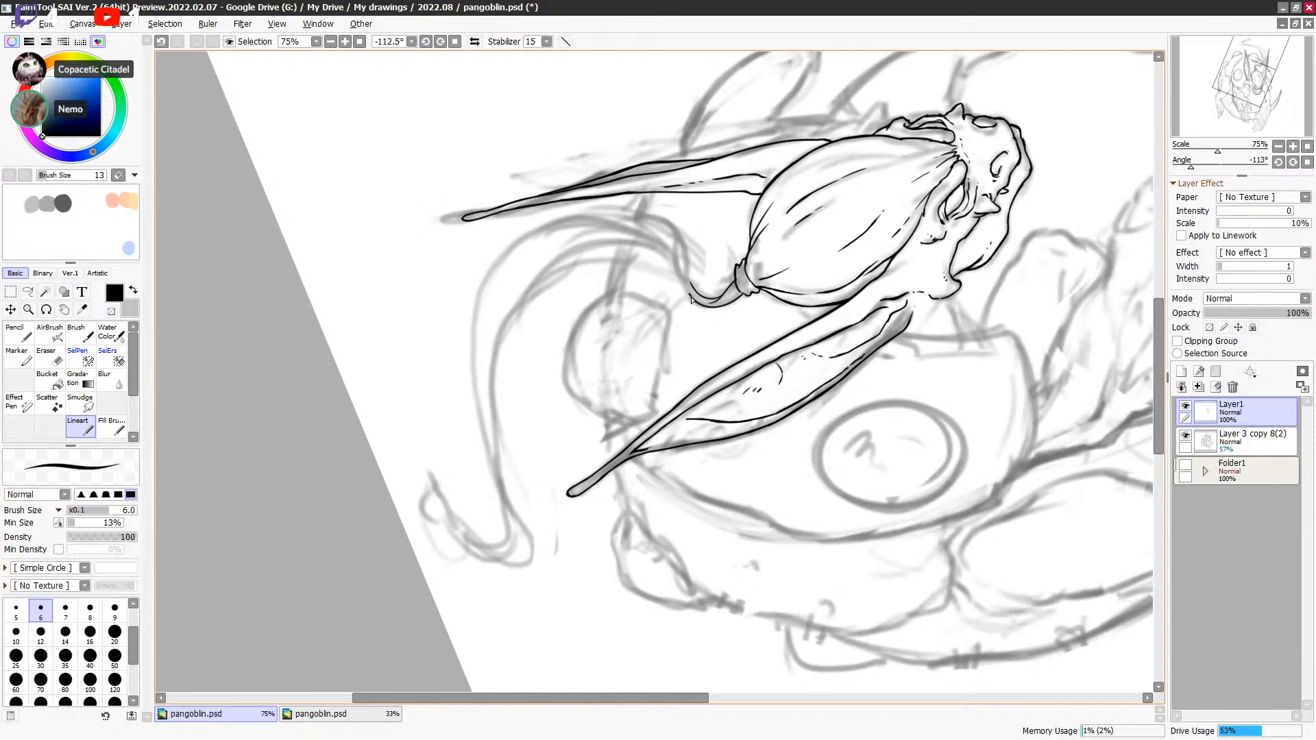
Step: Try to extend the ponytail's edge beyond the bend, undoing and redoing the stroke to compare it
key("ctrl+z")
left_click_drag(694, 299, 675, 229)
key("ctrl+z")
left_click_drag(695, 300, 681, 240)
key("ctrl+z")
key("ctrl+y")
key("c")
key("c")
key("c")
key("c")
key("ctrl+z")
key("ctrl+y")
key("ctrl+z")
key("ctrl+y")
key("ctrl+z")
key("ctrl+y")
key("ctrl+z")
left_click_drag(684, 281, 759, 320)
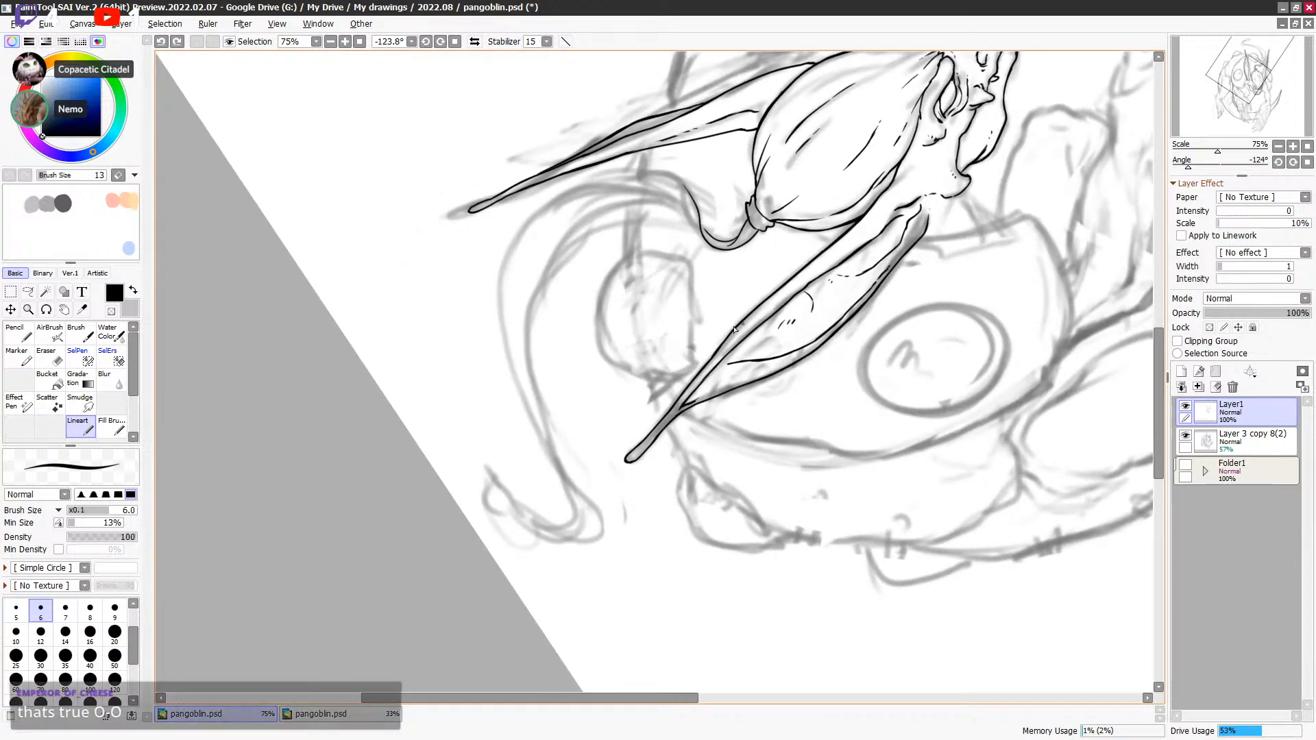
Step: Ink the ponytail's long outer contour from the curled tip around the arc toward the right-hand ear
mouse_move(540, 531)
left_mouse_down()
mouse_move(598, 542)
mouse_move(569, 540)
mouse_move(596, 510)
mouse_move(600, 539)
mouse_move(565, 459)
left_mouse_up()
key("ctrl+z")
key("ctrl+z")
key("ctrl+z")
key("ctrl+z")
mouse_move(580, 540)
left_mouse_down()
mouse_move(595, 511)
mouse_move(581, 495)
mouse_move(601, 532)
mouse_move(589, 502)
mouse_move(549, 473)
mouse_move(499, 329)
mouse_move(504, 233)
mouse_move(556, 231)
mouse_move(595, 182)
left_mouse_up()
key("ctrl+z")
Step: Touch up the arc of the ponytail's outer contour with transparent and black ink, and reset the canvas rotation
key("minus")
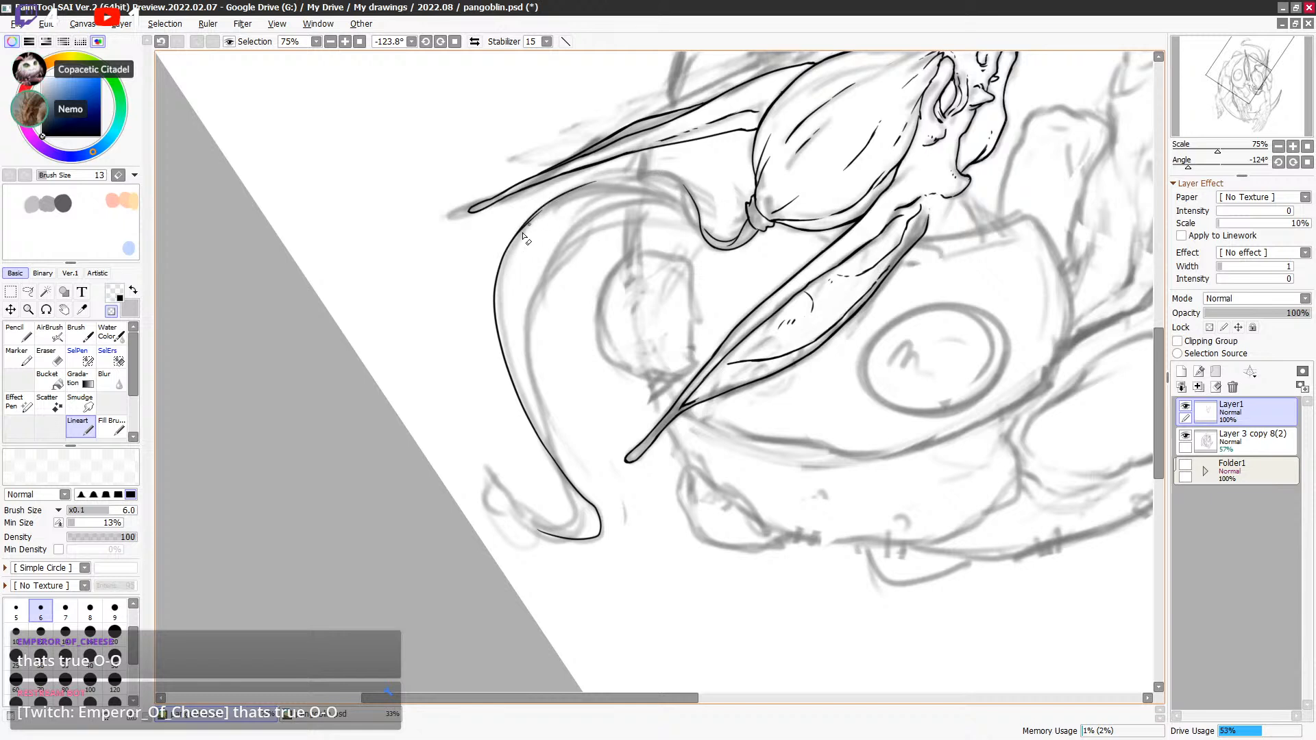
left_click_drag(523, 232, 552, 204)
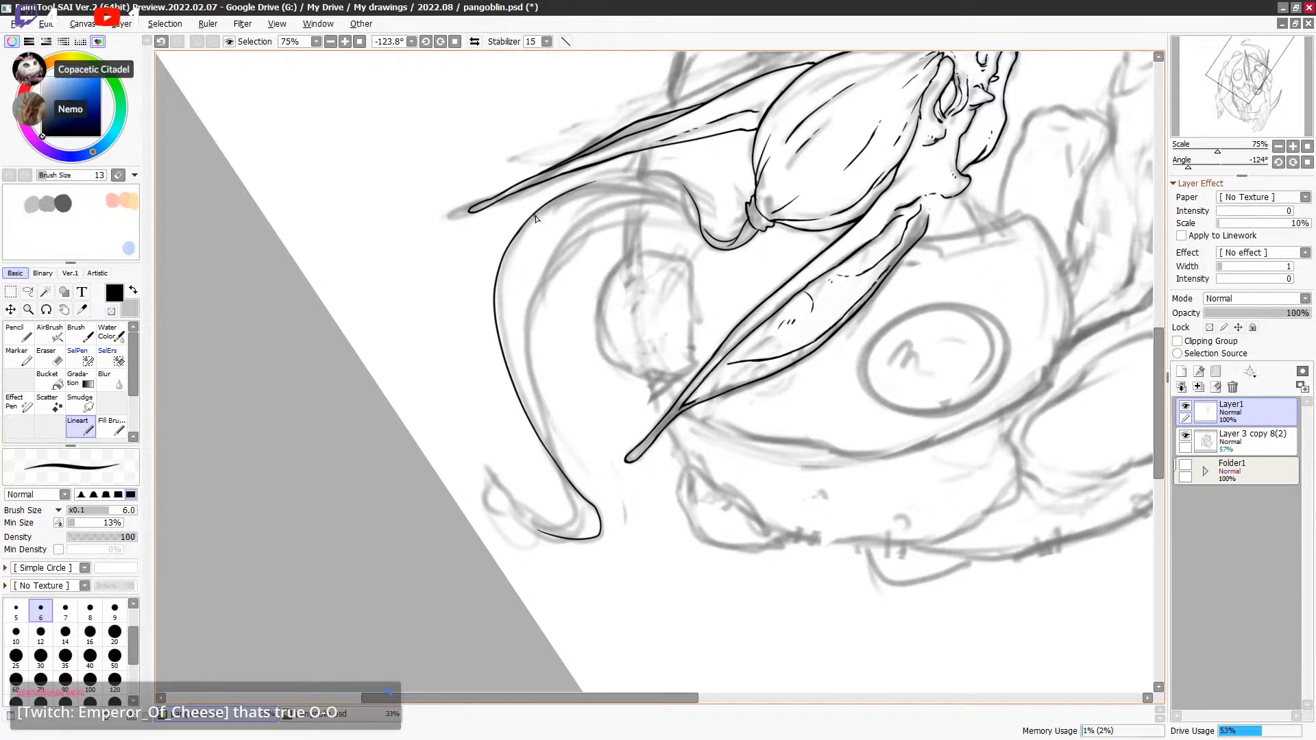
key("minus")
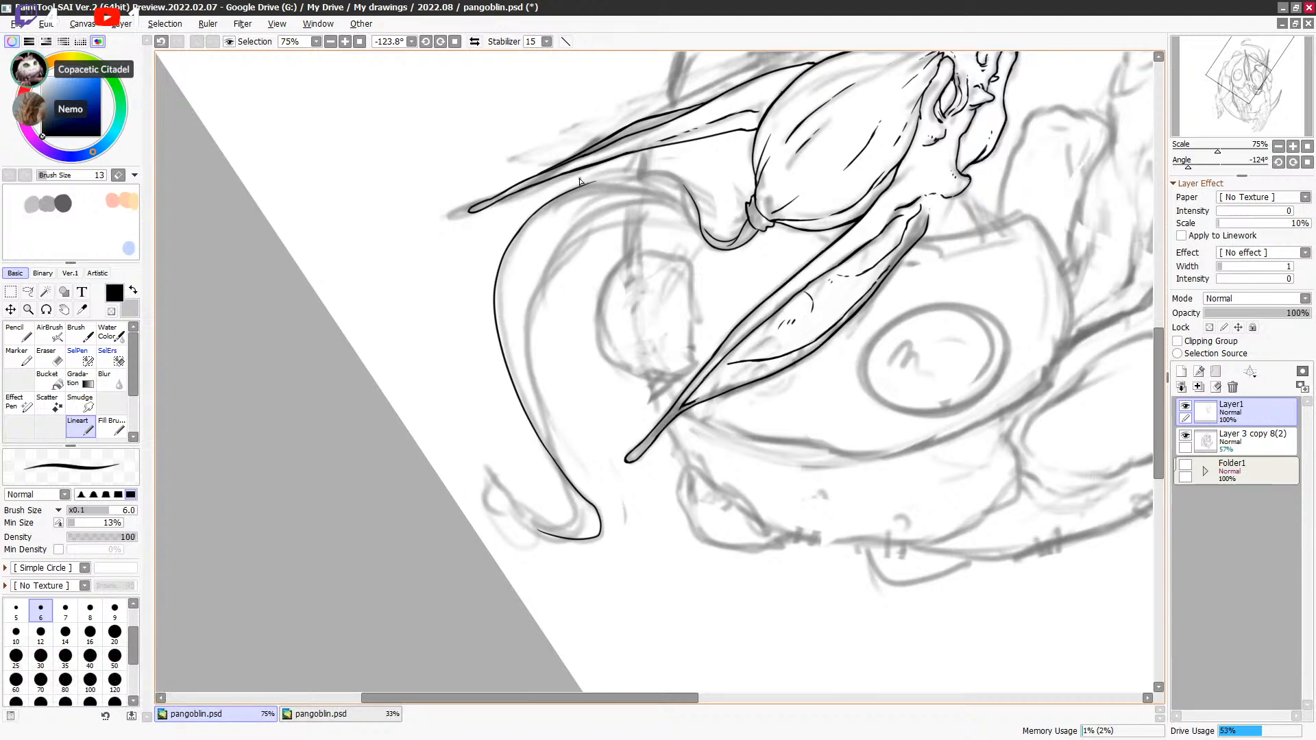
left_click(454, 42)
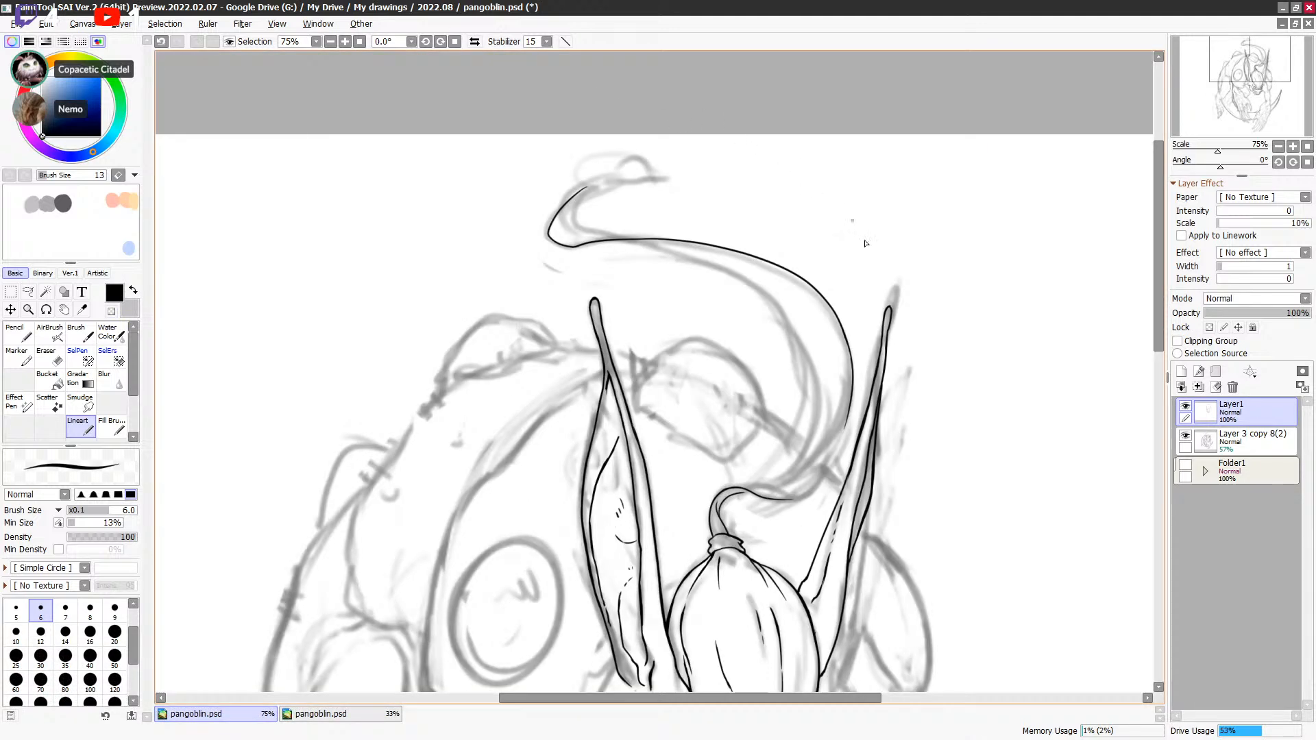
Step: Ink the ponytail's curve from the bend above the band to the outer contour beside the right-hand ear, retrying the stroke
left_click_drag(880, 289, 869, 188)
key("minus")
key("minus")
mouse_move(740, 388)
left_mouse_down()
mouse_move(815, 356)
mouse_move(833, 327)
left_mouse_up()
key("ctrl+z")
left_click_drag(744, 388, 838, 323)
key("ctrl+z")
mouse_move(744, 388)
left_mouse_down()
mouse_move(811, 361)
mouse_move(840, 305)
left_mouse_up()
key("ctrl+z")
left_click_drag(745, 388, 841, 310)
left_click_drag(782, 401, 834, 337)
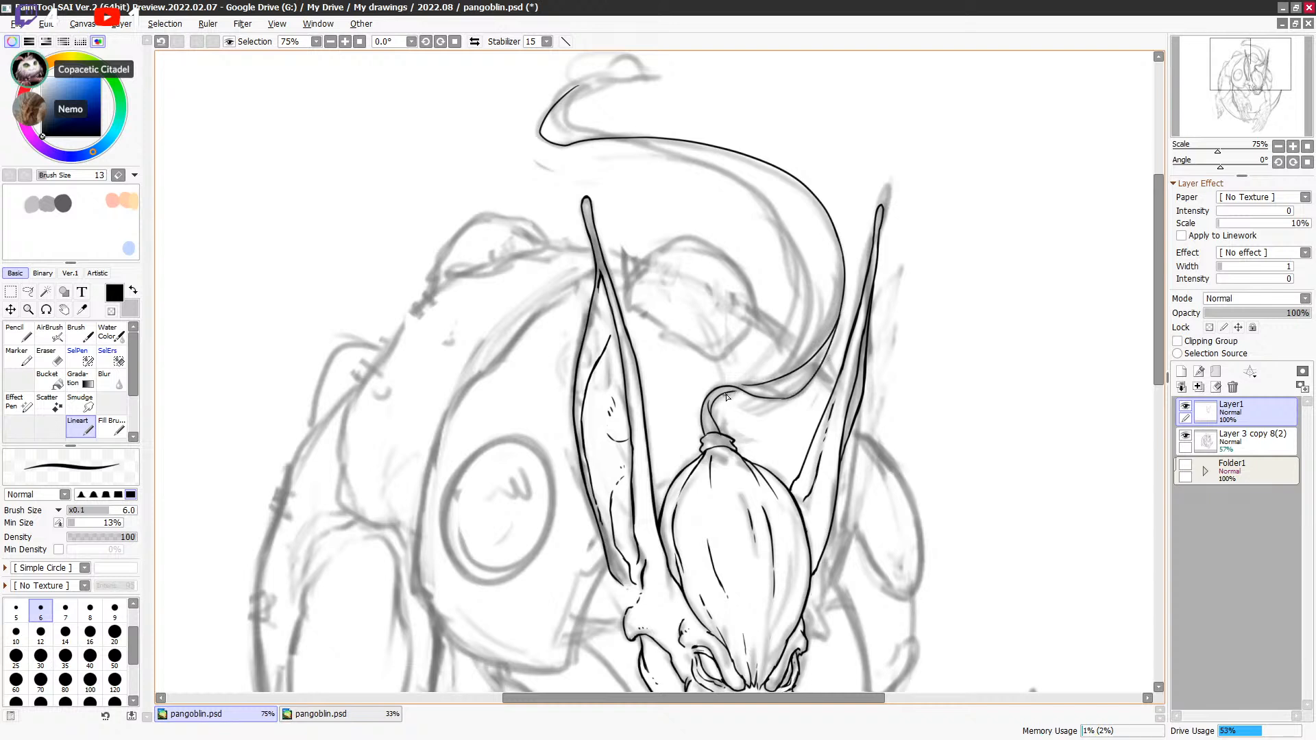
Step: Try to ink the underside of the ponytail just beyond its bend above the band, undoing each stroke
key("ctrl+z")
left_click_drag(723, 392, 772, 400)
key("ctrl+z")
key("e")
left_click_drag(728, 398, 780, 399)
key("e")
key("ctrl+z")
key("ctrl+z")
key("minus")
key("ctrl+z")
key("minus")
key("ctrl+z")
key("ctrl+z")
key("ctrl+z")
Step: Ink the ponytail's lower edge beyond the bend toward the right-hand ear, cleaning it up with transparent ink
left_click_drag(757, 397, 801, 397)
key("minus")
key("minus")
key("minus")
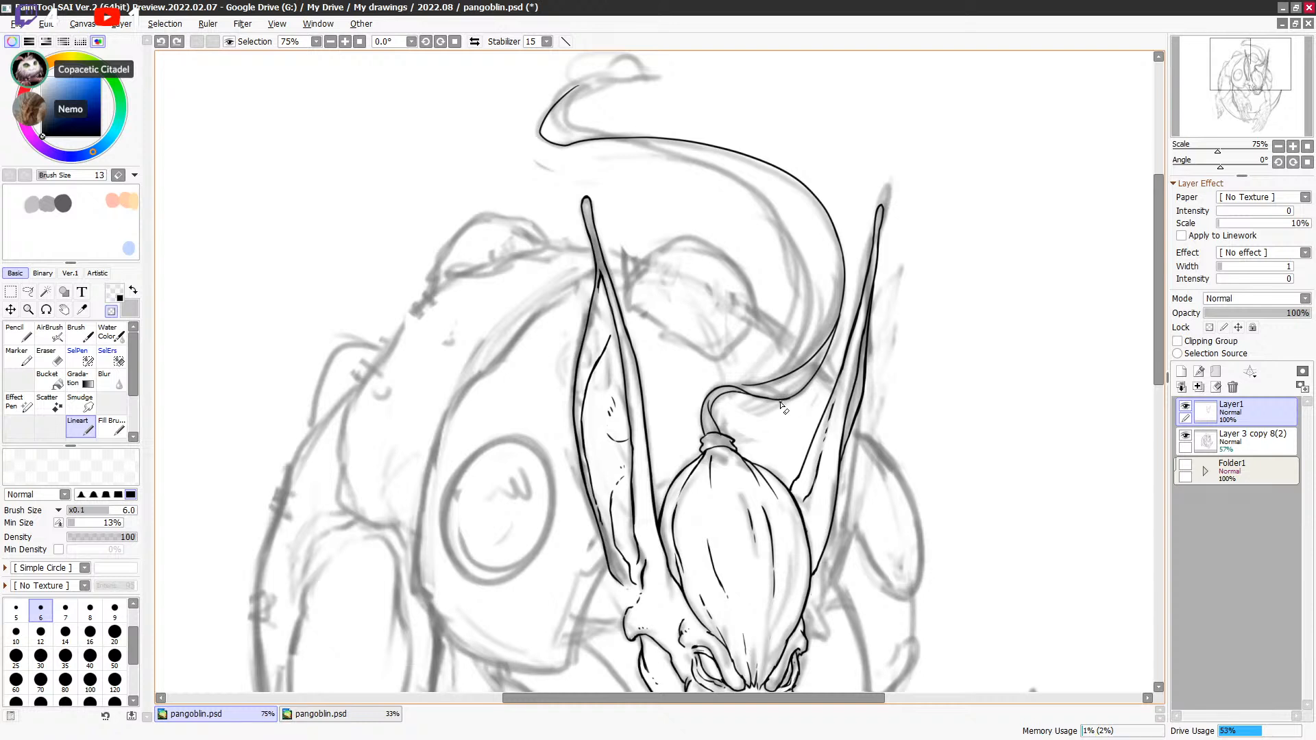
key("minus")
key("minus")
key("minus")
Step: Try to retouch the ponytail's bend and start its inner contour from the bend up the arc, undoing the strokes
left_click_drag(728, 388, 754, 389)
key("ctrl+z")
key("ctrl+z")
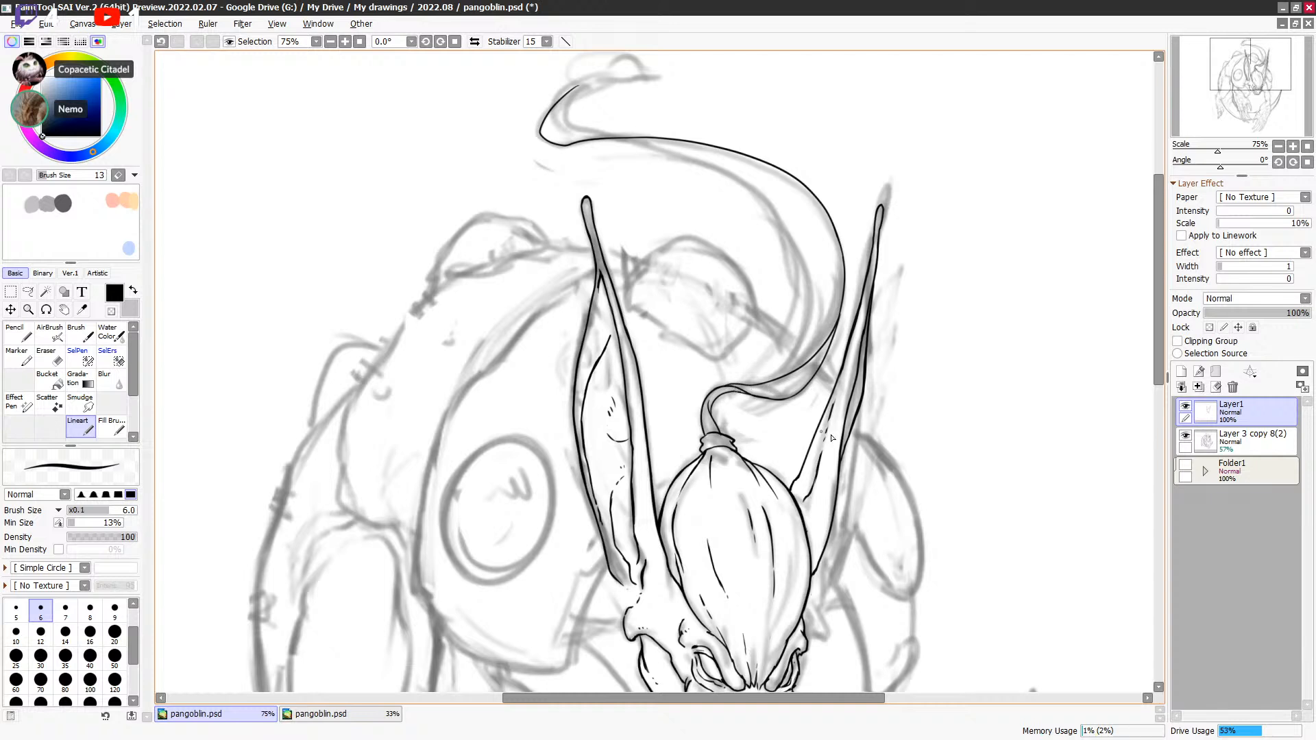
key("minus")
key("minus")
key("minus")
key("minus")
left_click_drag(770, 381, 801, 264)
key("ctrl+z")
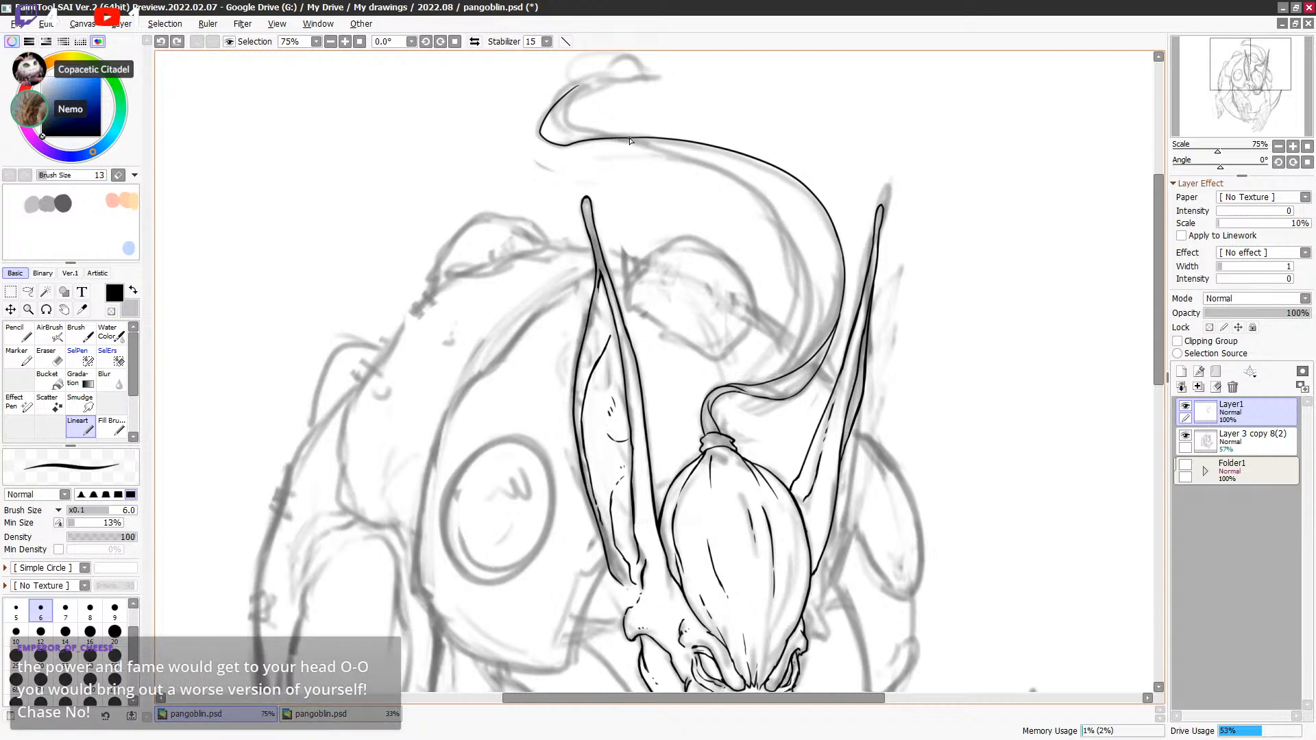
Step: Try to ink the ponytail's inner contour from the curl around the arc toward the bend, undoing the strokes
mouse_move(634, 140)
left_mouse_down()
mouse_move(697, 155)
mouse_move(816, 332)
left_mouse_up()
left_click_drag(762, 384, 809, 265)
key("ctrl+z")
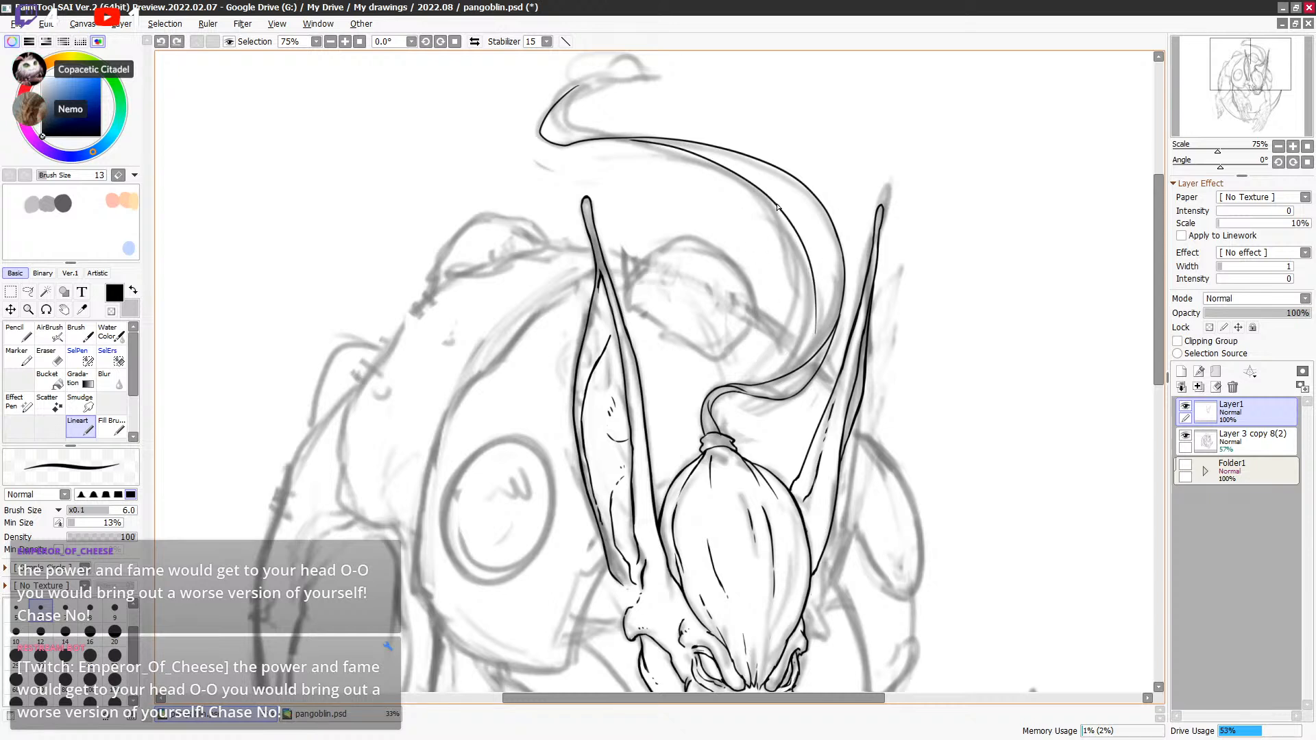
mouse_move(769, 198)
left_mouse_down()
mouse_move(798, 269)
mouse_move(791, 379)
left_mouse_up()
key("ctrl+z")
key("ctrl+z")
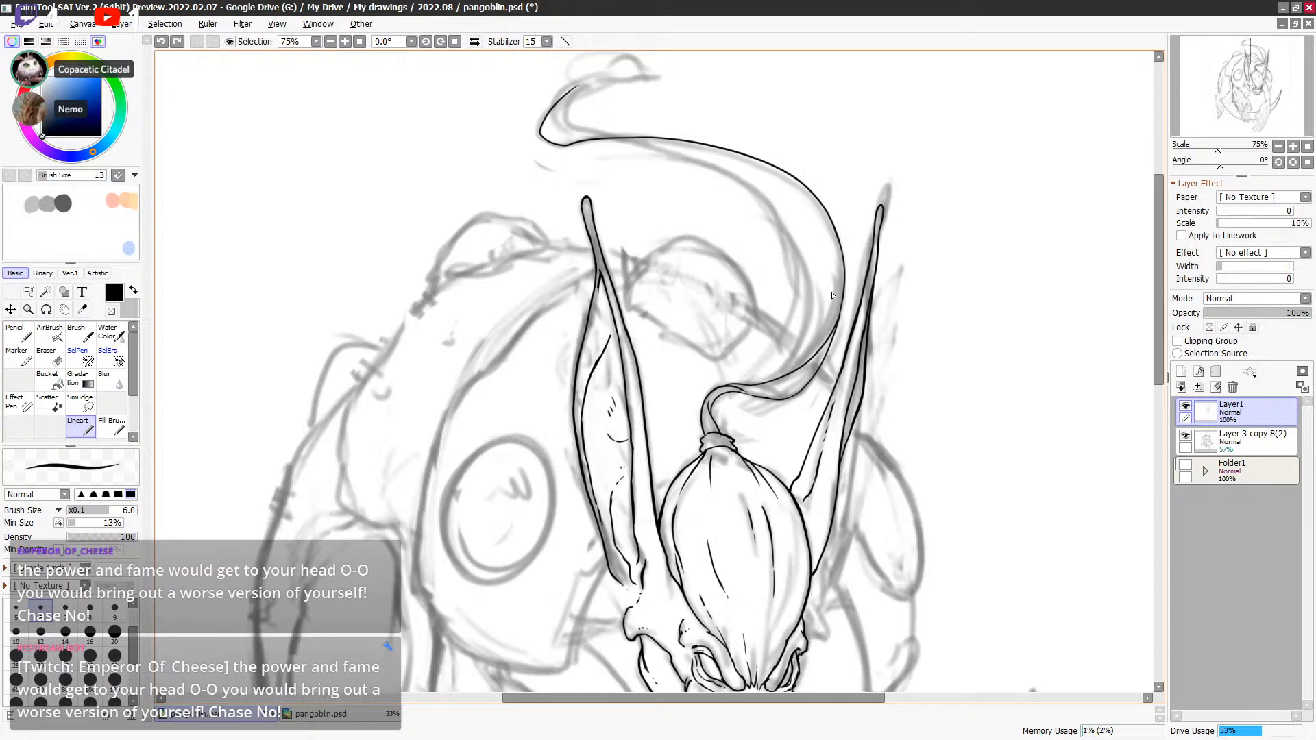
Step: Ink the ponytail's inner contour from the curl down to the bend and trim the overlap there with transparent ink
mouse_move(613, 139)
left_mouse_down()
mouse_move(727, 175)
mouse_move(782, 220)
mouse_move(814, 298)
mouse_move(791, 359)
left_mouse_up()
key("e")
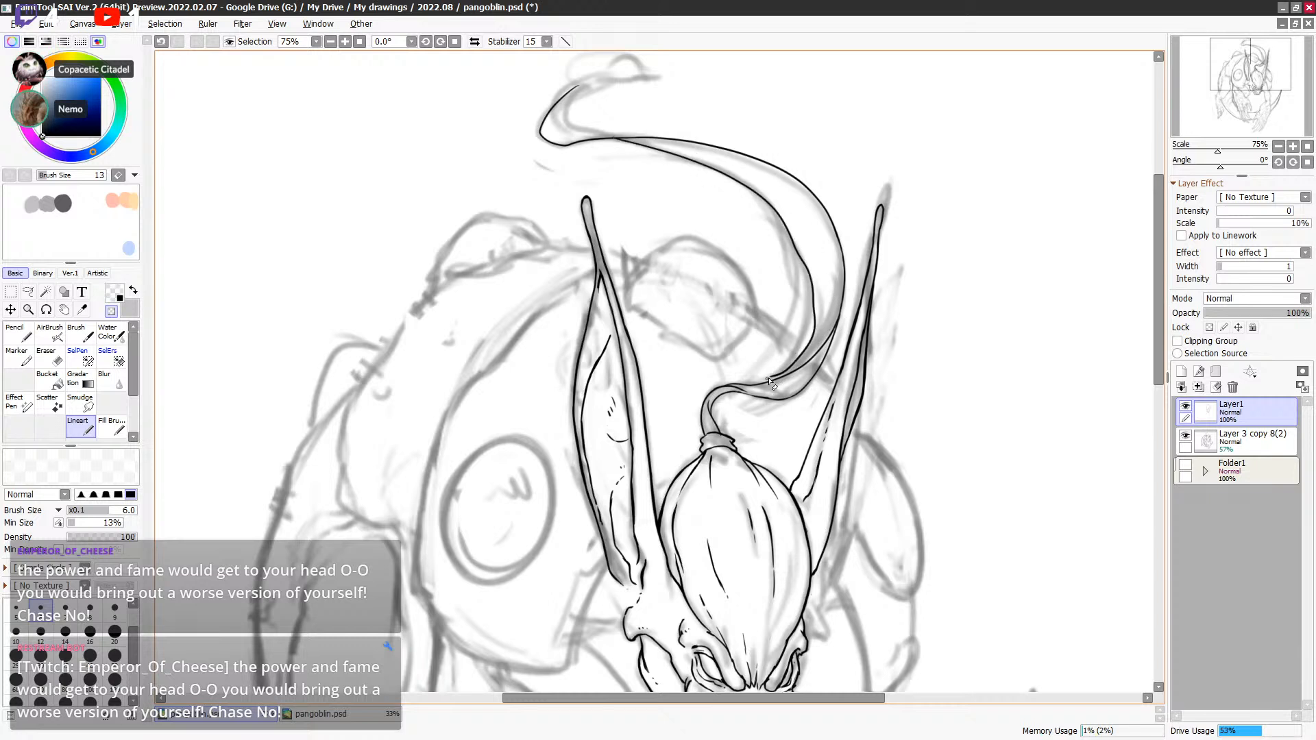
key("minus")
left_click_drag(799, 365, 758, 383)
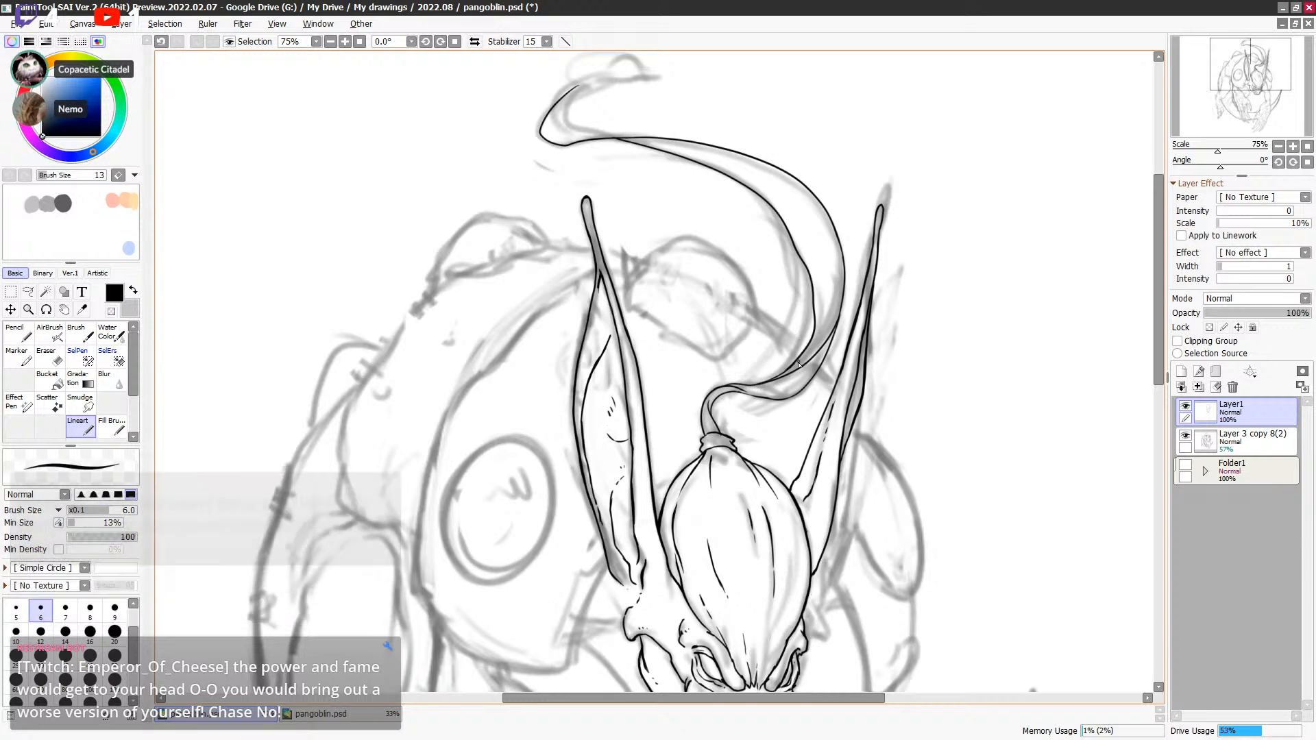
key("minus")
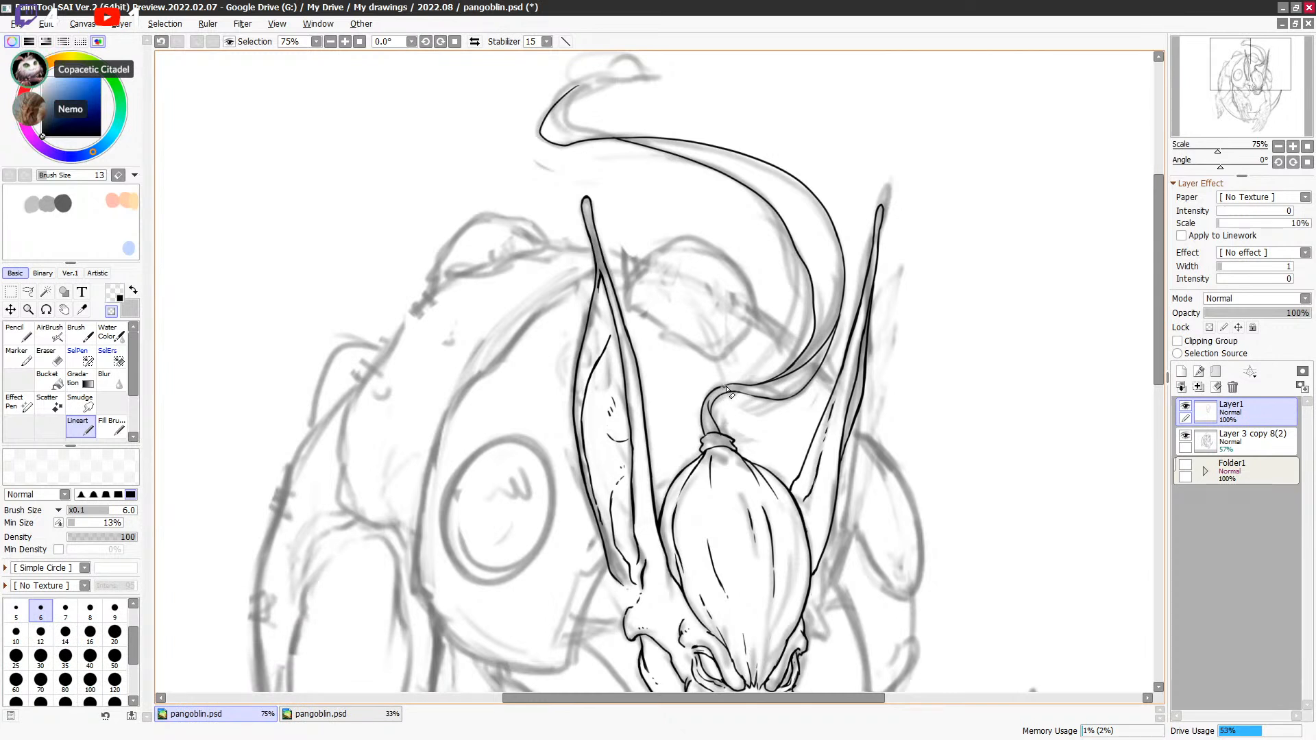
key("minus")
Step: Touch up where the ponytail's inner contour meets the bend, alternating black and transparent ink and retrying strokes
key("ctrl+z")
key("minus")
key("minus")
left_click_drag(833, 344, 840, 312)
key("ctrl+z")
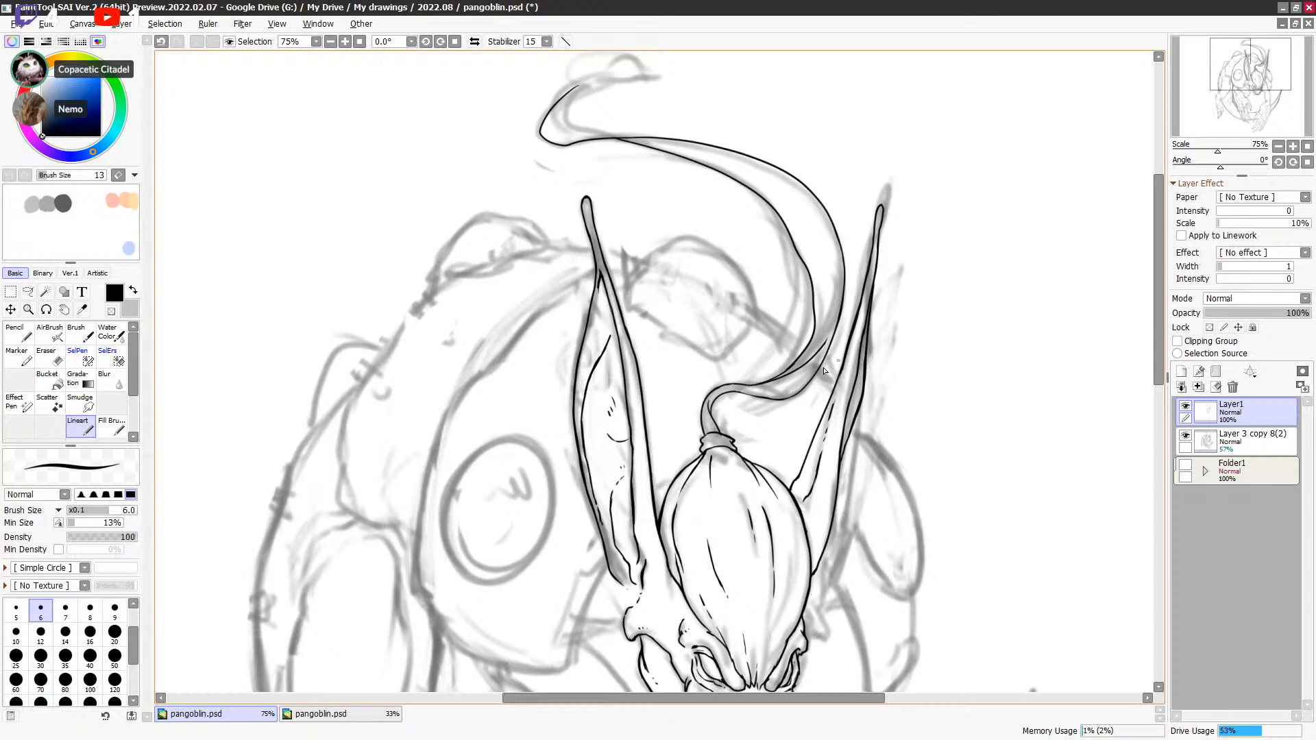
key("ctrl+z")
left_click_drag(729, 396, 782, 380)
key("minus")
mouse_move(824, 351)
left_mouse_down()
mouse_move(842, 290)
mouse_move(815, 316)
left_mouse_up()
key("minus")
key("ctrl+z")
key("minus")
key("minus")
key("minus")
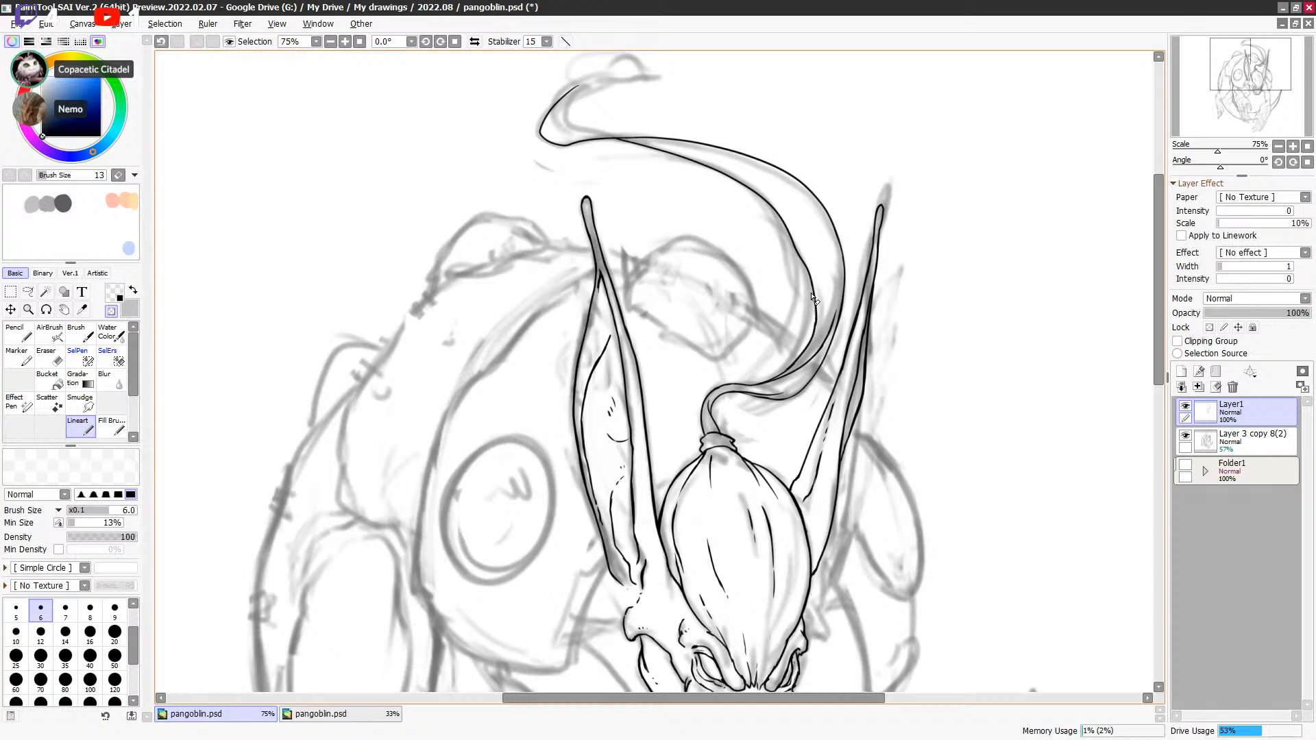
Step: Ink the inner edge of the ponytail's upper curl from the long arc around toward the tip
left_click_drag(815, 255, 782, 313)
key("minus")
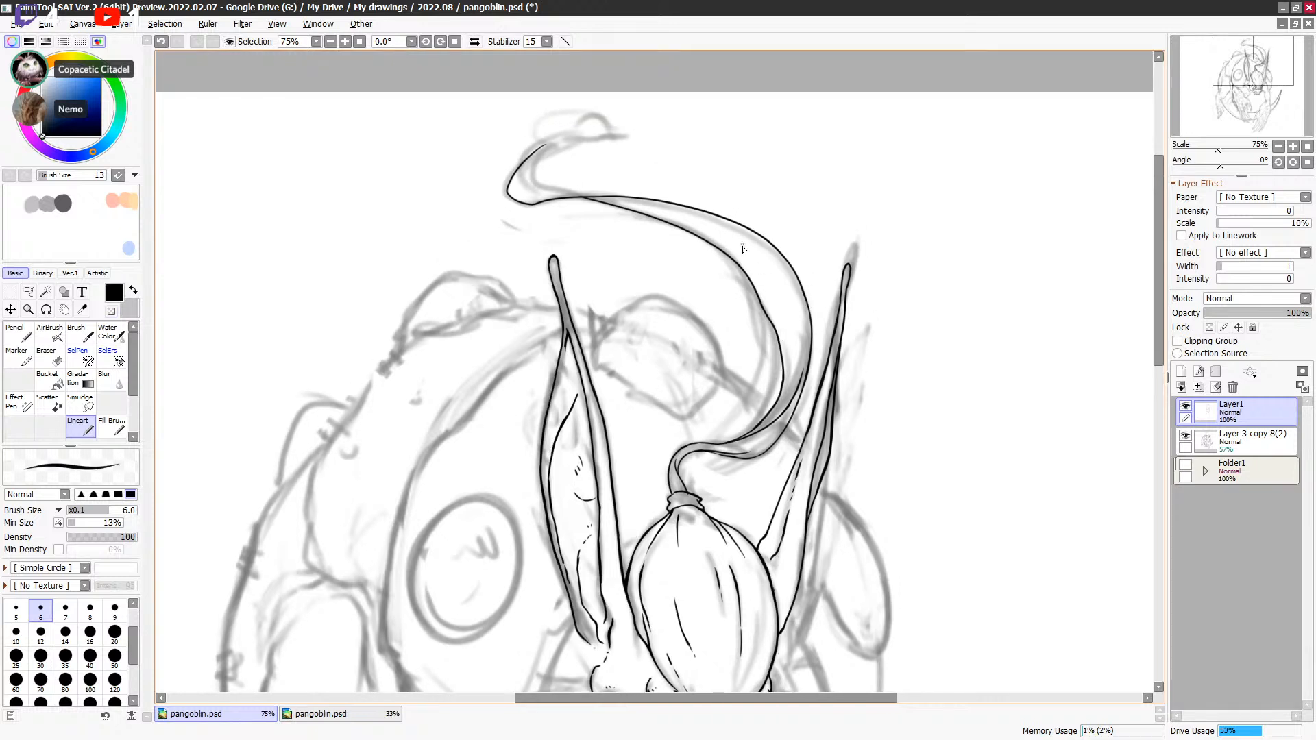
key("minus")
key("minus")
mouse_move(595, 197)
left_mouse_down()
mouse_move(558, 199)
mouse_move(527, 176)
mouse_move(646, 199)
left_mouse_up()
key("ctrl+z")
key("ctrl+z")
key("minus")
key("minus")
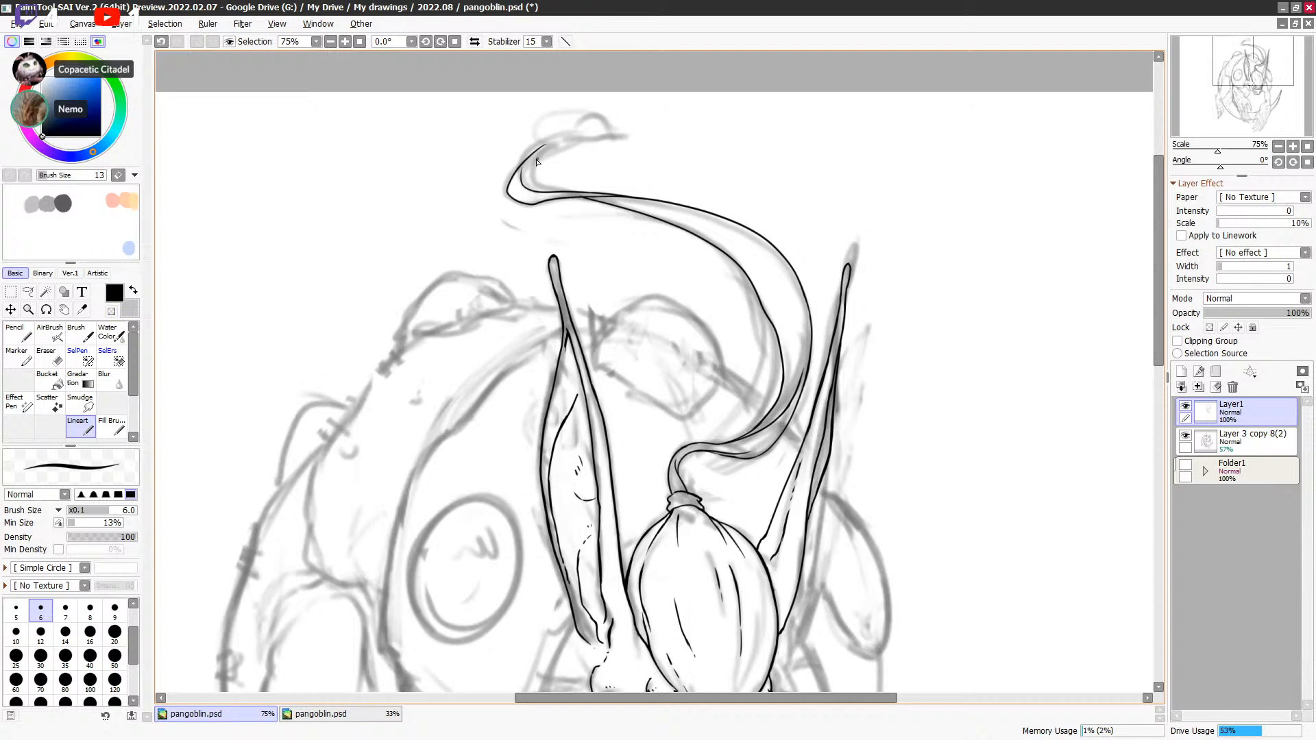
Step: Try to ink the inner edge from the curl up to the ponytail's tip, undoing each stroke
key("ctrl+z")
left_click_drag(562, 194, 575, 144)
key("ctrl+z")
left_click_drag(541, 185, 564, 126)
key("ctrl+z")
key("ctrl+z")
mouse_move(526, 174)
left_mouse_down()
mouse_move(566, 150)
mouse_move(538, 159)
mouse_move(574, 190)
mouse_move(553, 146)
mouse_move(588, 134)
left_mouse_up()
key("ctrl+z")
key("ctrl+z")
key("ctrl+z")
key("ctrl+z")
Step: Ink the ponytail's tip as a narrow strand ending in a small hook, retrying strokes and trimming with transparent ink
key("e")
left_click_drag(532, 161, 523, 177)
key("e")
key("ctrl+z")
left_click_drag(520, 171, 582, 139)
key("ctrl+z")
key("ctrl+z")
key("ctrl+z")
left_click_drag(521, 170, 583, 142)
key("ctrl+z")
key("ctrl+z")
key("e")
key("ctrl+z")
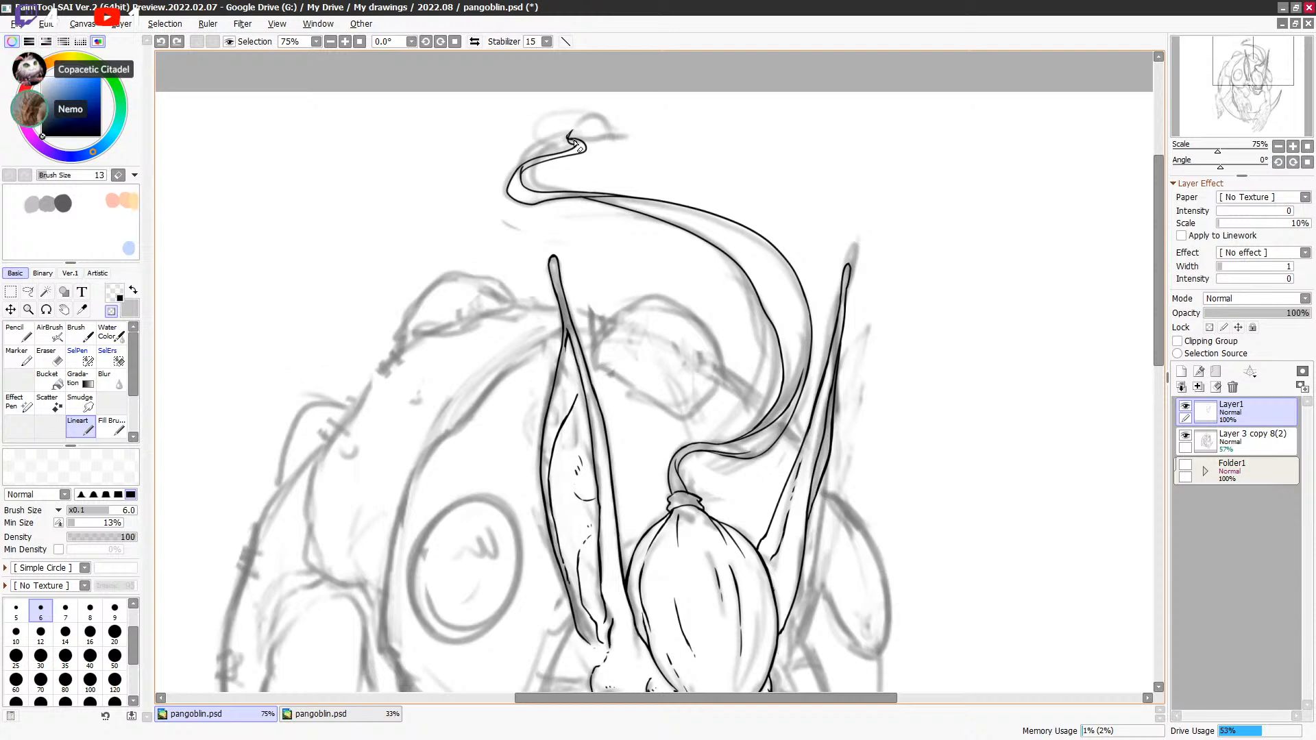
left_click_drag(571, 146, 575, 140)
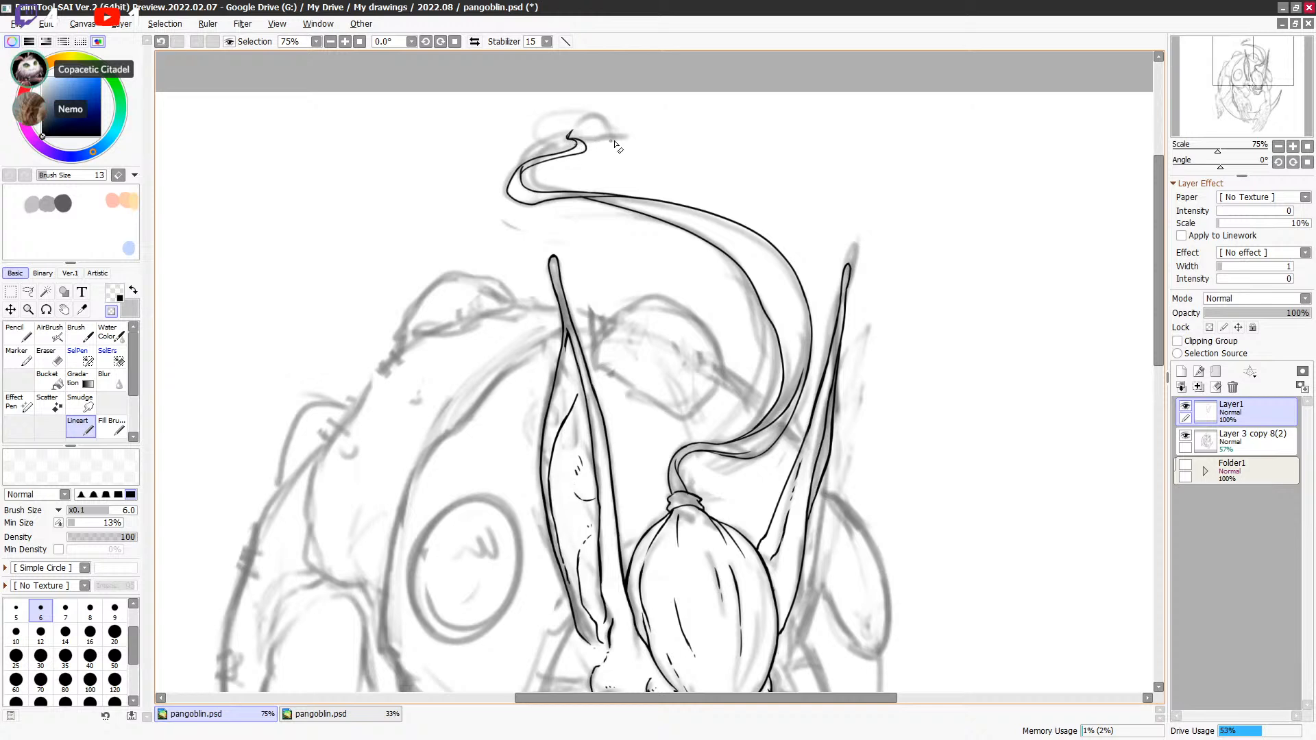
Step: Thicken the middle of the ponytail's inner contour, trim it with transparent ink, and toggle the sketch layer's visibility to check the line art
scroll(815, 329, "down", 2)
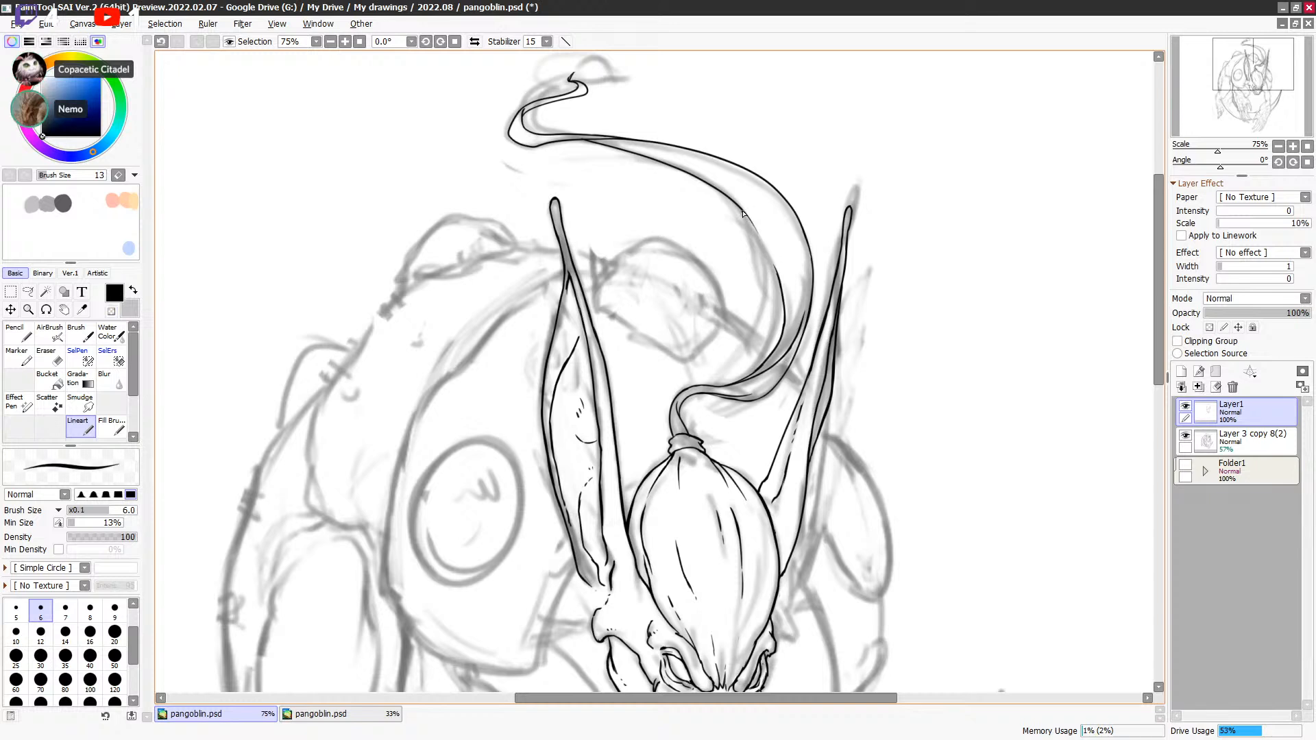
key("ctrl+z")
left_click_drag(772, 256, 752, 221)
key("e")
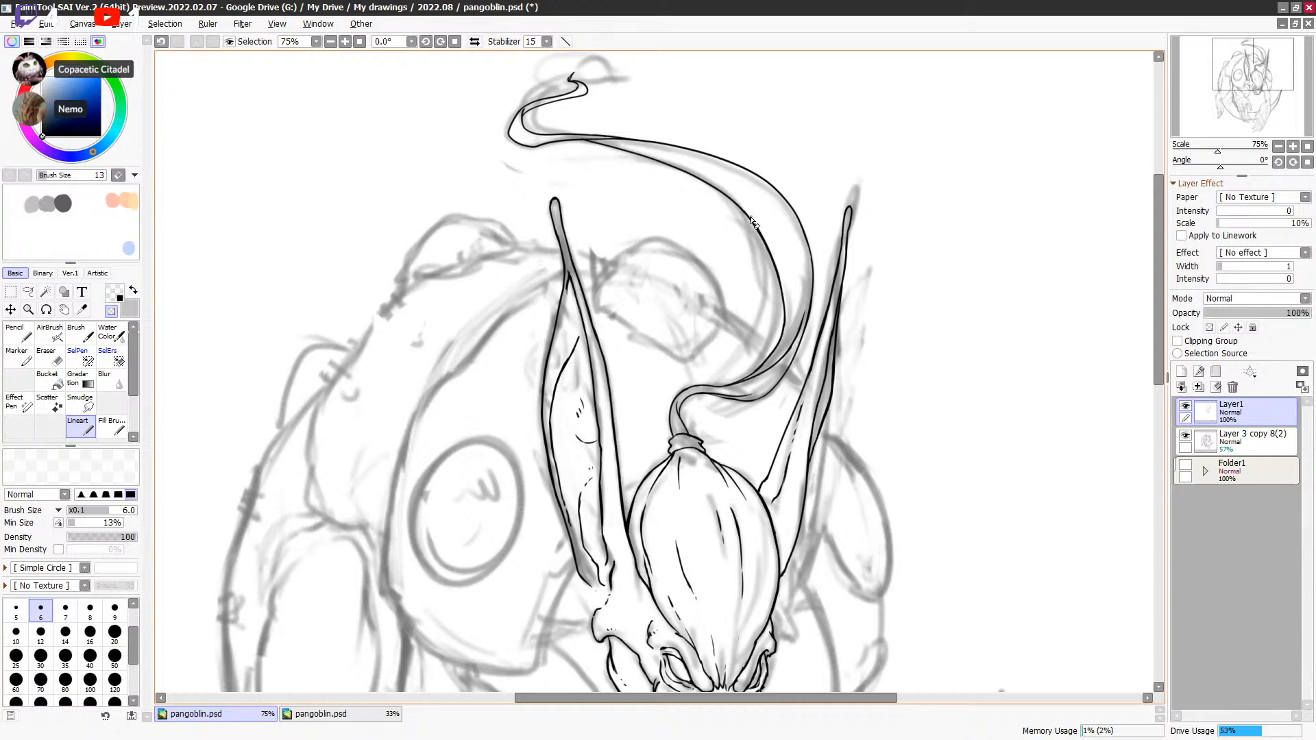
key("e")
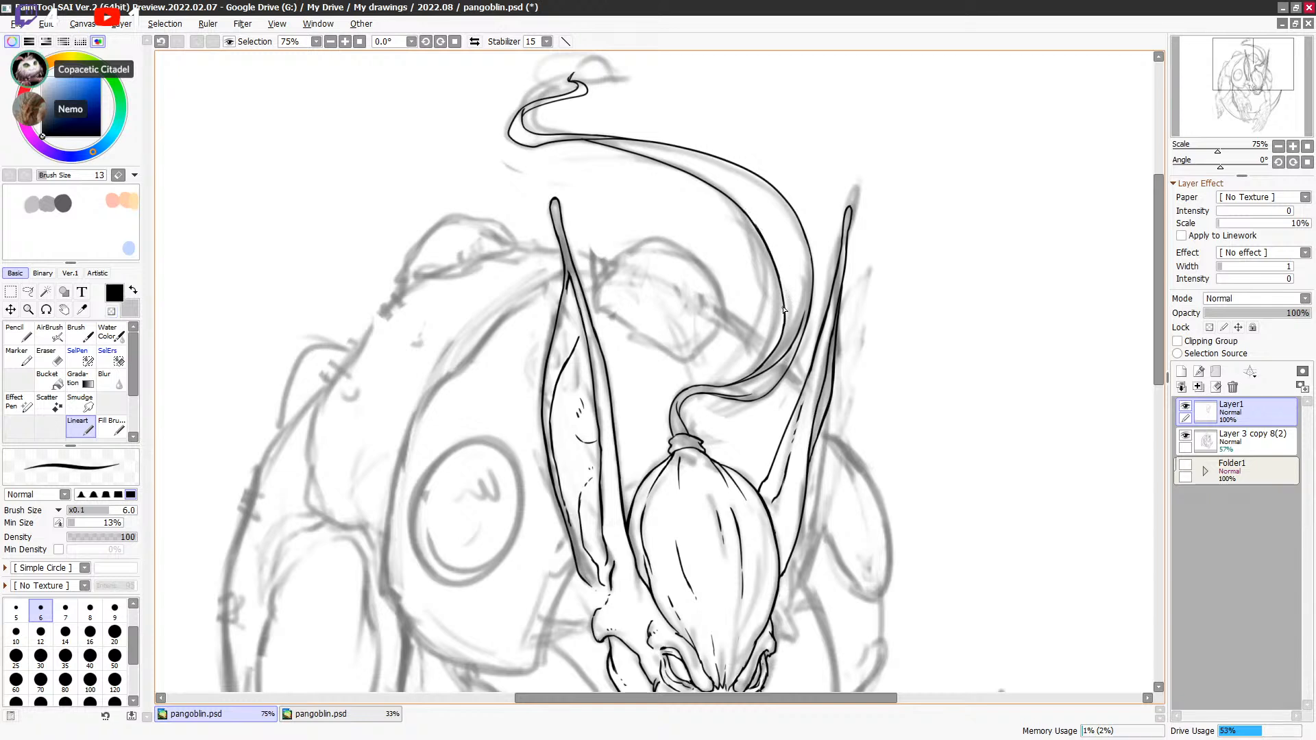
key("e")
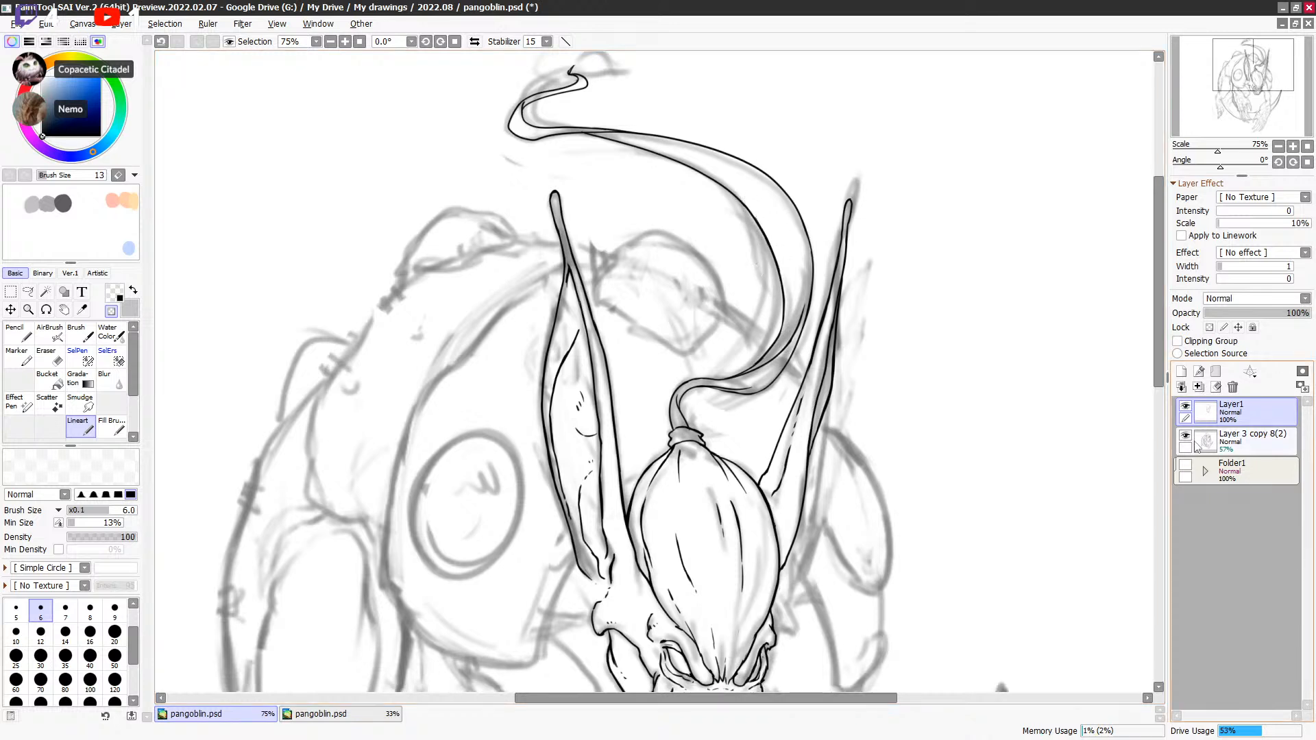
left_click(1186, 438)
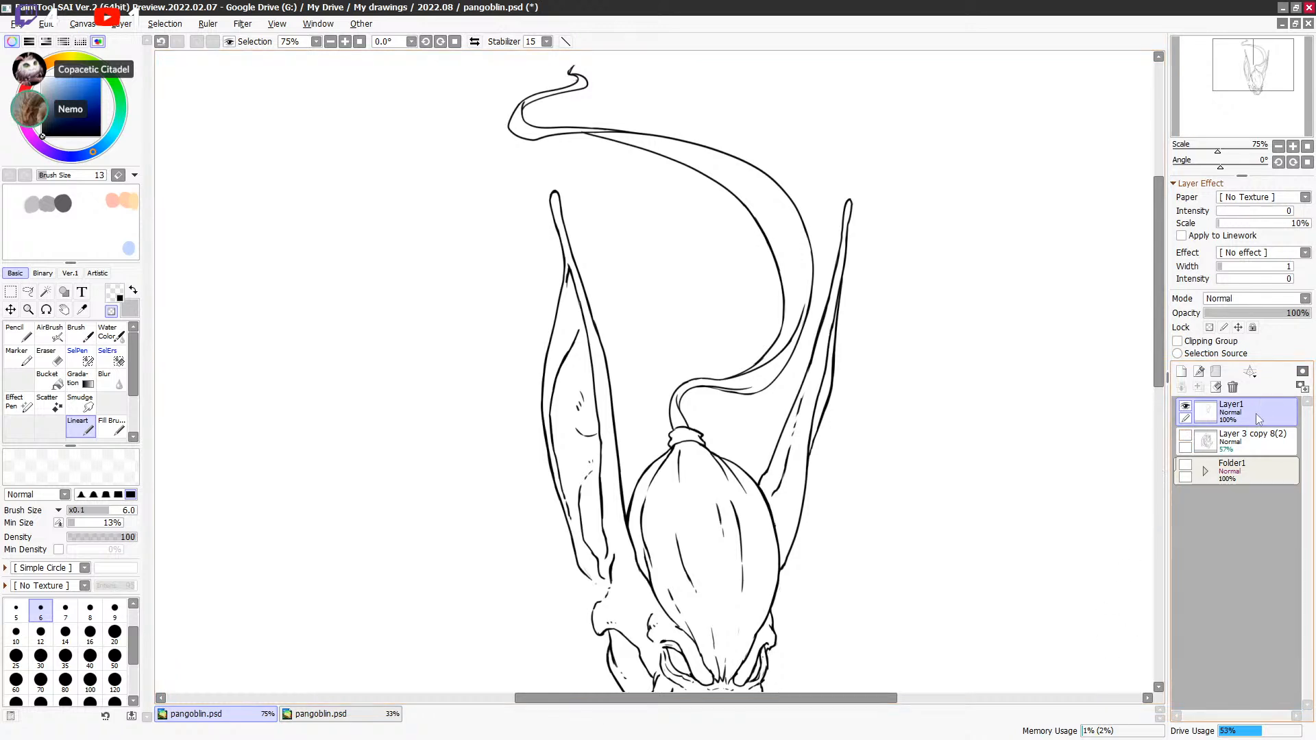
left_click(1186, 437)
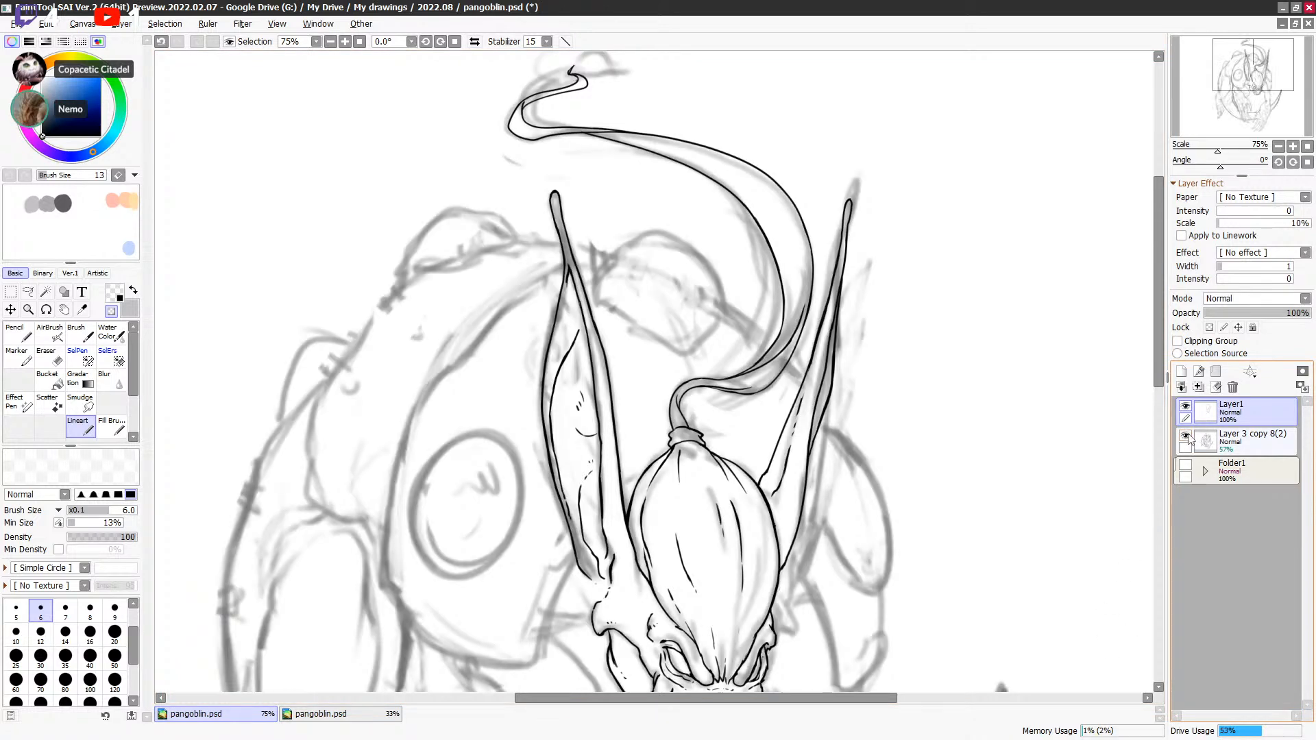
Step: Ink the curved lower edge of the large shoulder plate beneath the sketched oval, retrying the stroke
left_click_drag(731, 483, 835, 306)
left_click_drag(816, 449, 789, 276)
key("minus")
mouse_move(459, 232)
left_mouse_down()
mouse_move(507, 289)
mouse_move(614, 316)
left_mouse_up()
key("ctrl+z")
mouse_move(459, 233)
left_mouse_down()
mouse_move(522, 298)
mouse_move(620, 318)
left_mouse_up()
key("ctrl+z")
mouse_move(459, 233)
left_mouse_down()
mouse_move(561, 308)
mouse_move(604, 313)
left_mouse_up()
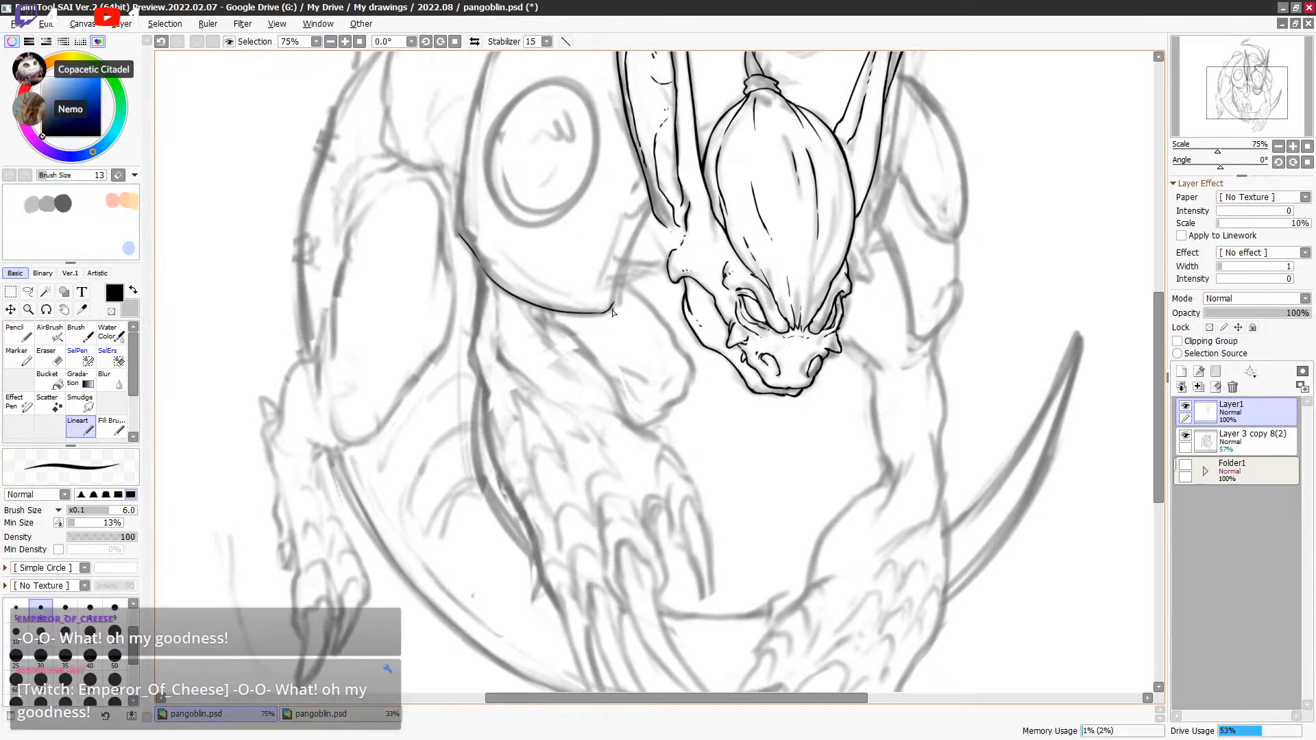
Step: Ink the large plate's edge from its lower corner up to the base of the left-hand ear, and set the brush size to 7
left_click_drag(615, 302, 652, 213)
mouse_move(637, 229)
left_mouse_down()
mouse_move(648, 219)
mouse_move(620, 288)
left_mouse_up()
key("]")
key("minus")
key("minus")
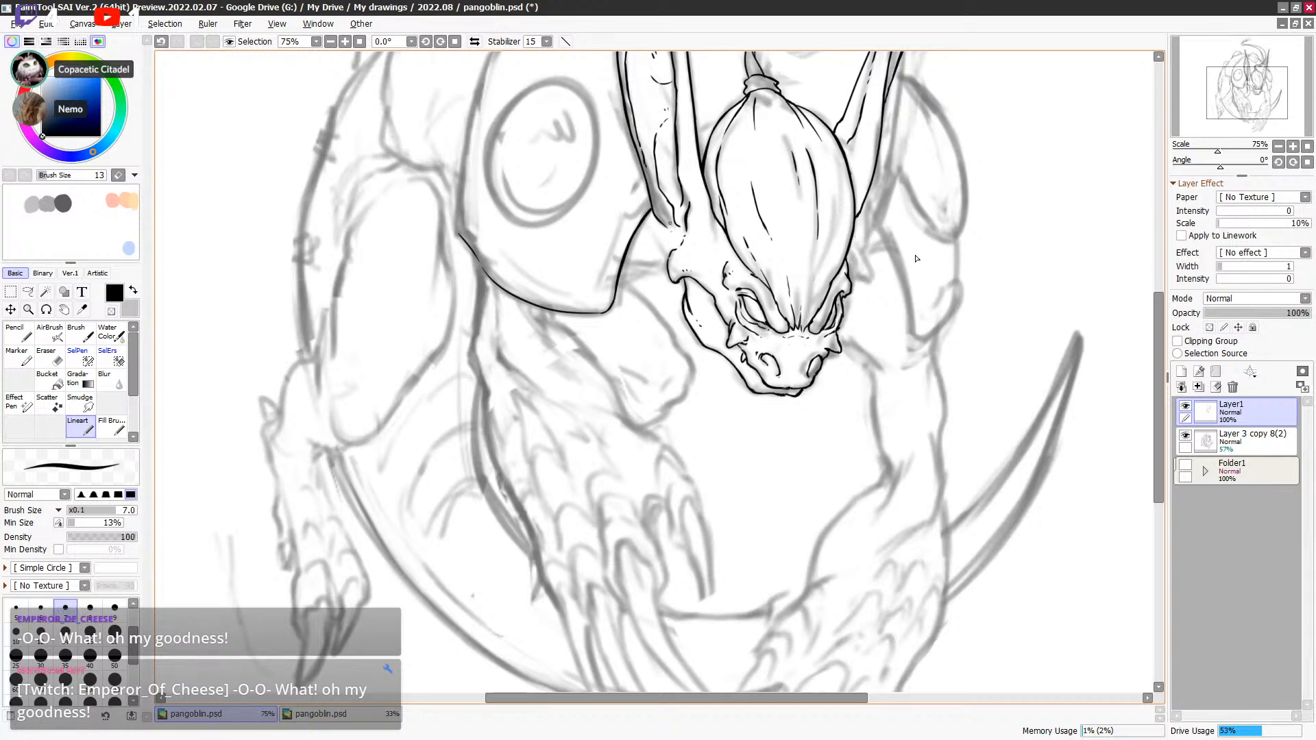
Step: Try to extend the plate's edge across the left-hand ear to the crest, undo it, and toggle Layer1's visibility to compare with the sketch
left_click_drag(912, 244, 896, 326)
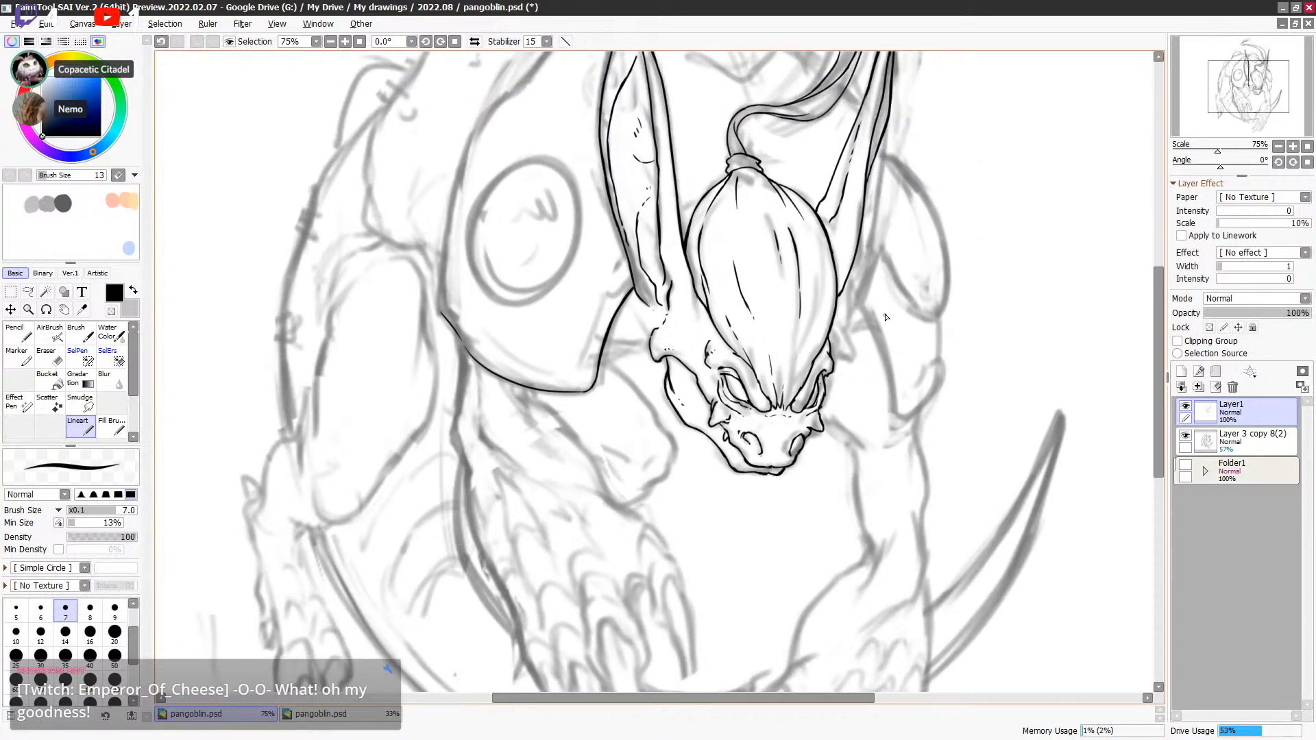
left_click_drag(630, 296, 682, 238)
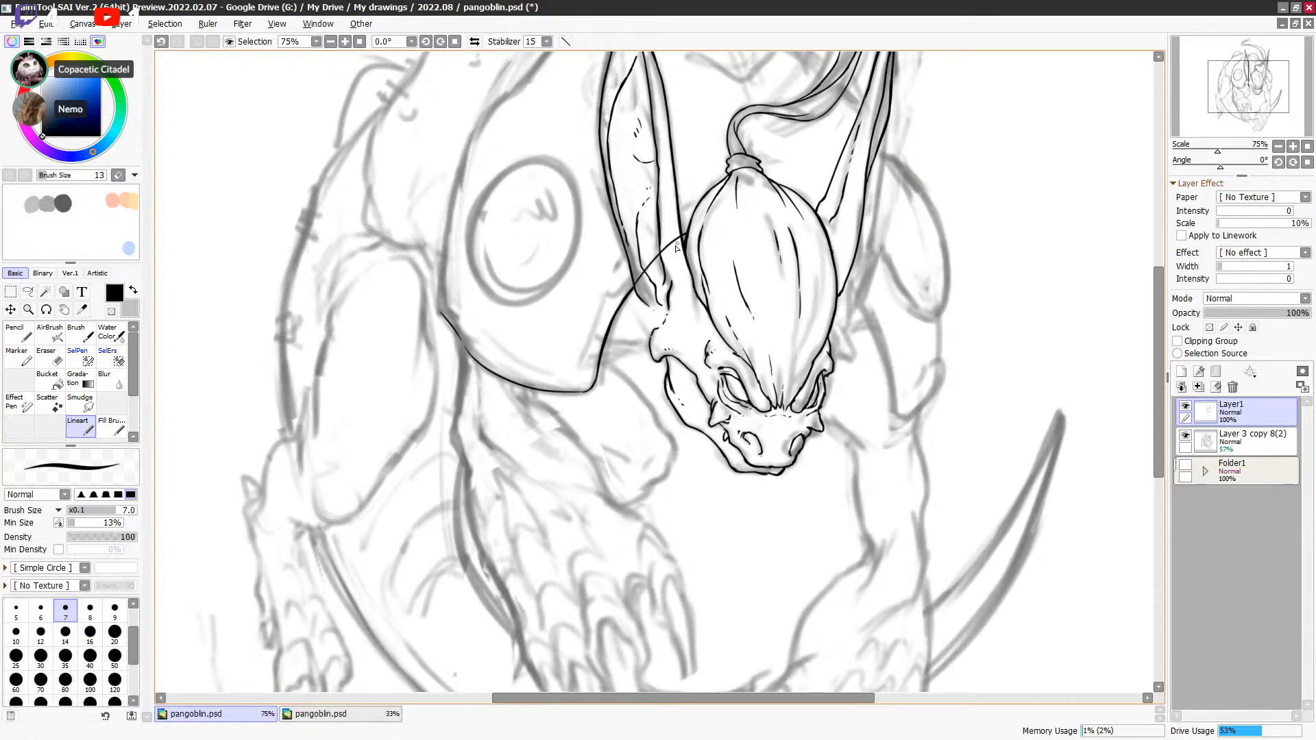
key("ctrl+z")
left_click(1186, 406)
left_click(1185, 406)
left_click(1186, 407)
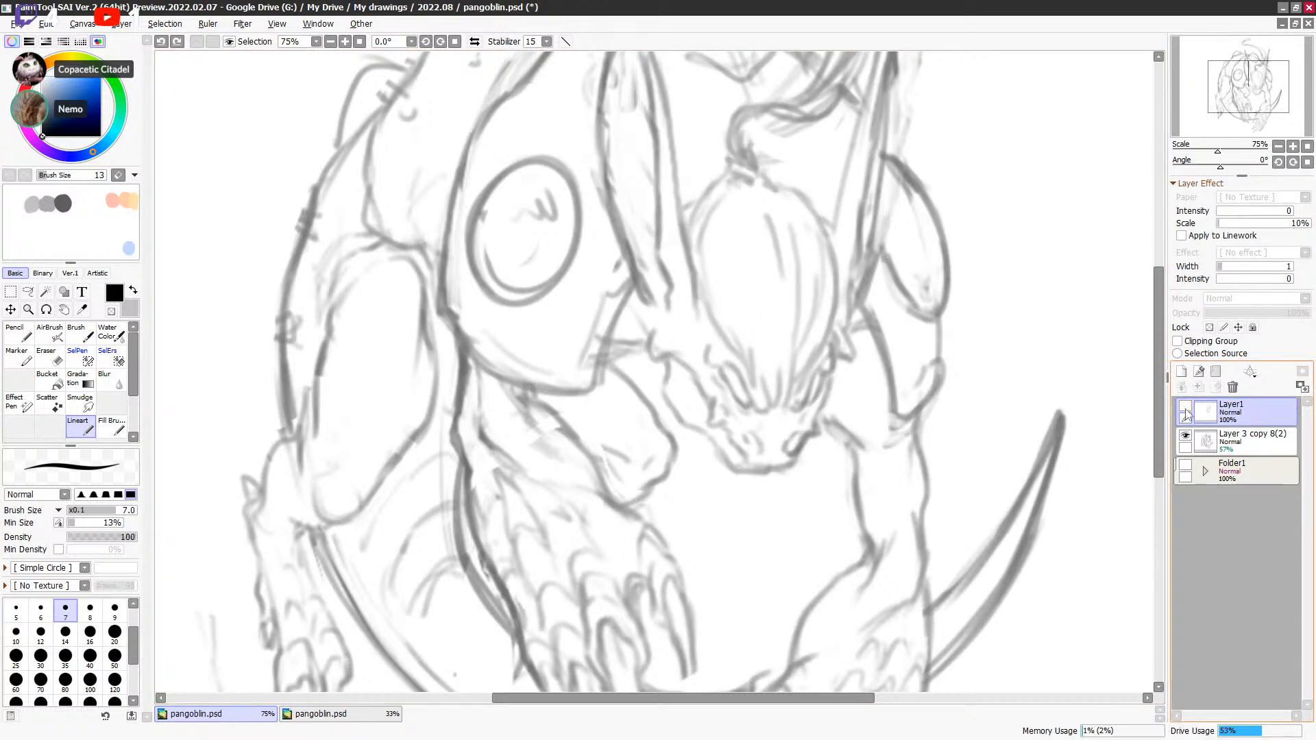
left_click(1186, 407)
Step: Ink the inner edge and rounded lower corner of the smaller plate beside the right-hand ear, retrying the stroke
left_click_drag(635, 296, 625, 238)
mouse_move(845, 259)
left_mouse_down()
mouse_move(823, 233)
mouse_move(866, 324)
left_mouse_up()
key("ctrl+z")
key("ctrl+z")
left_click_drag(823, 233, 871, 360)
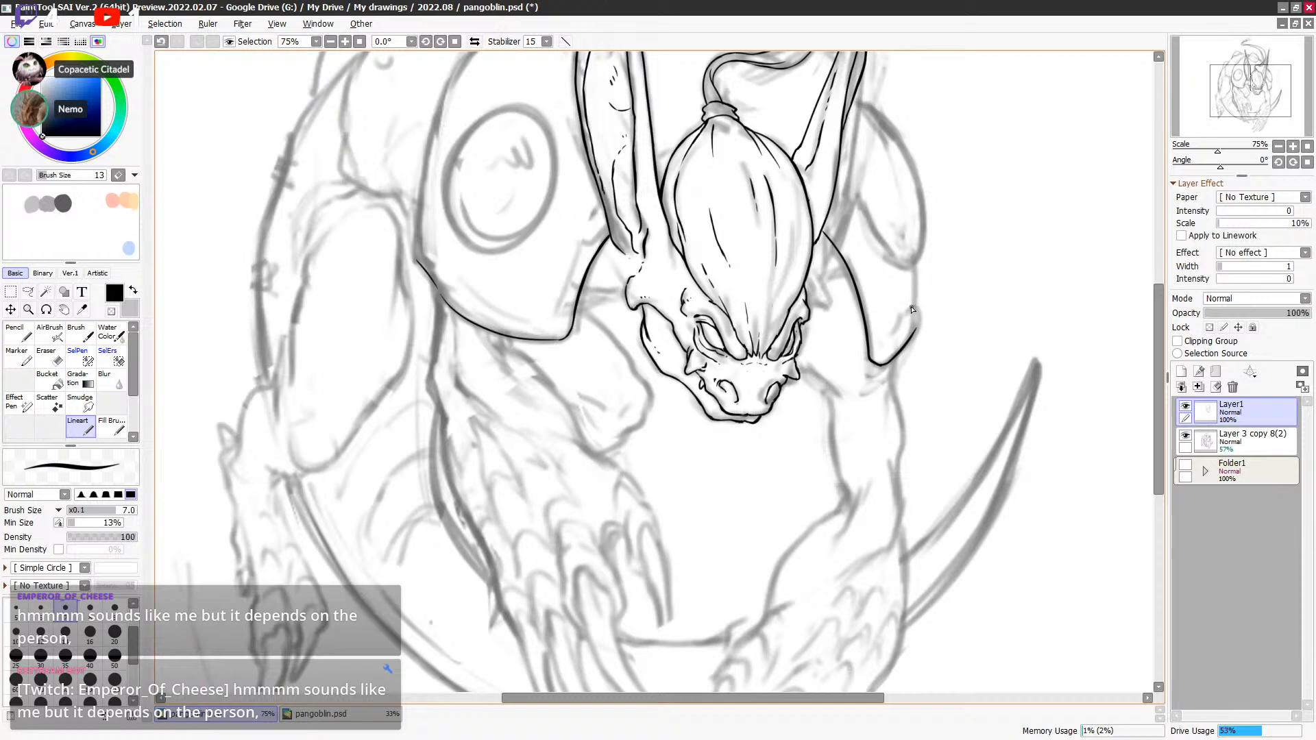
Step: Ink the smaller plate's outer edge down to its lower corner, retrying the stroke and cleaning up the join with transparent ink
left_click_drag(917, 269, 913, 341)
key("ctrl+z")
left_click_drag(917, 269, 914, 336)
key("ctrl+z")
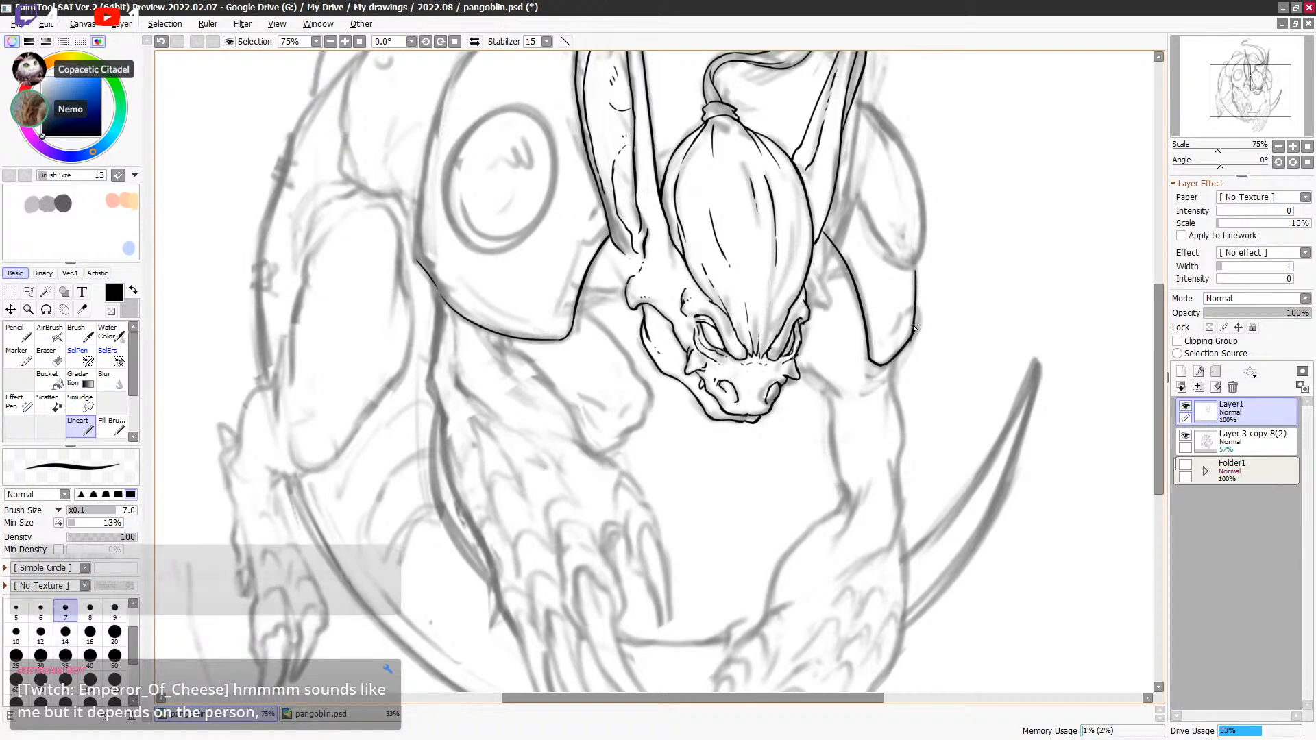
left_click_drag(917, 269, 911, 348)
key("e")
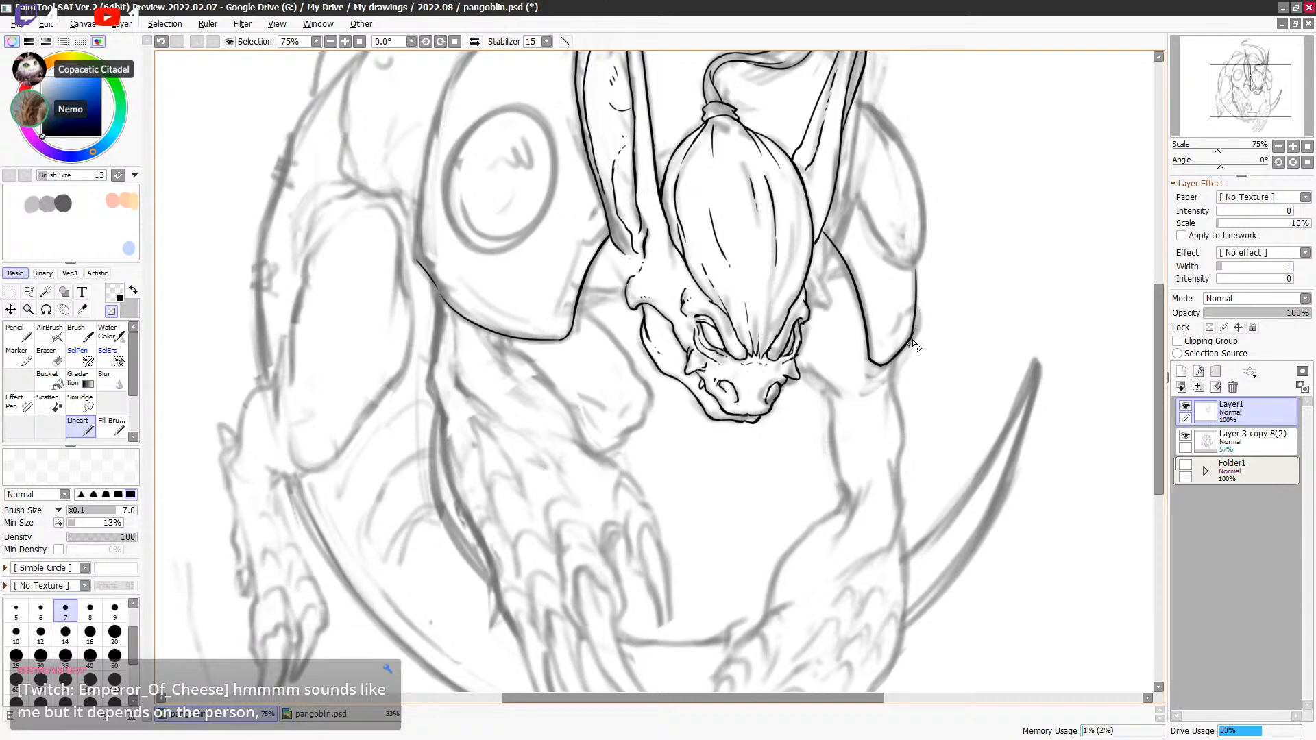
key("e")
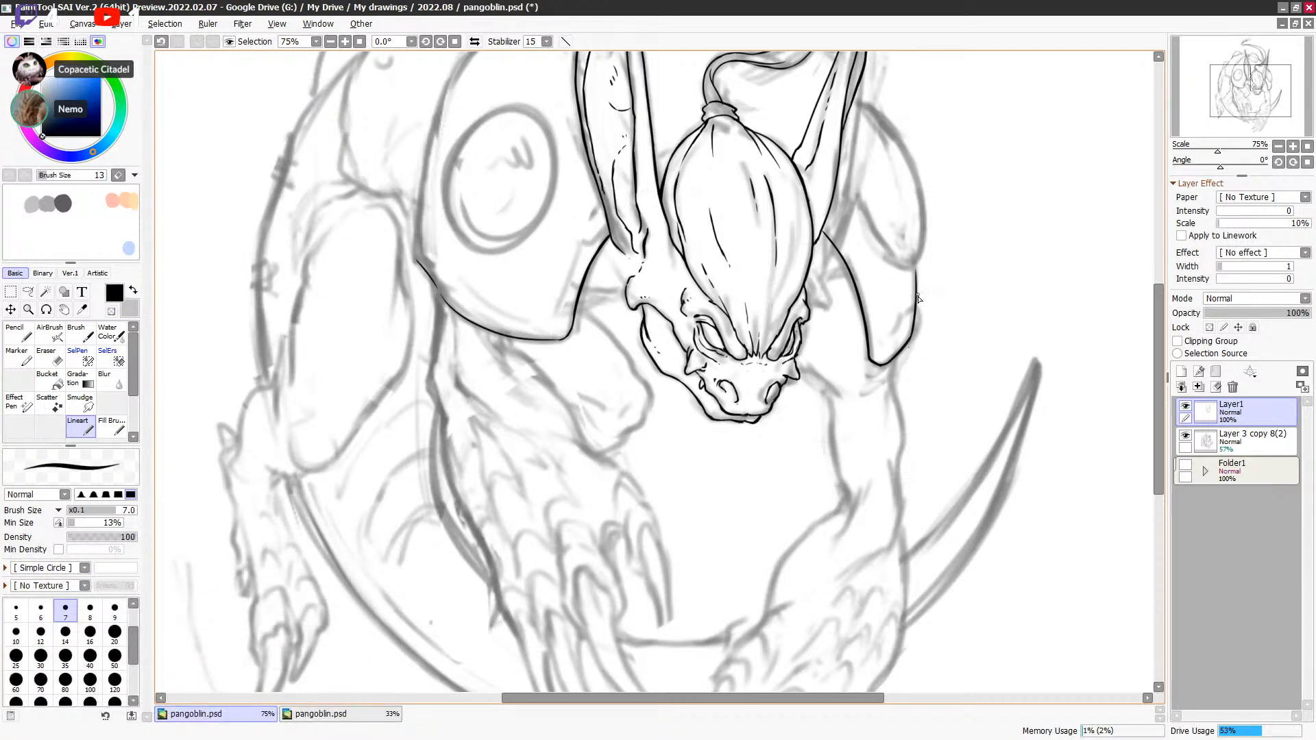
key("ctrl+z")
left_click_drag(916, 262, 920, 293)
key("ctrl+z")
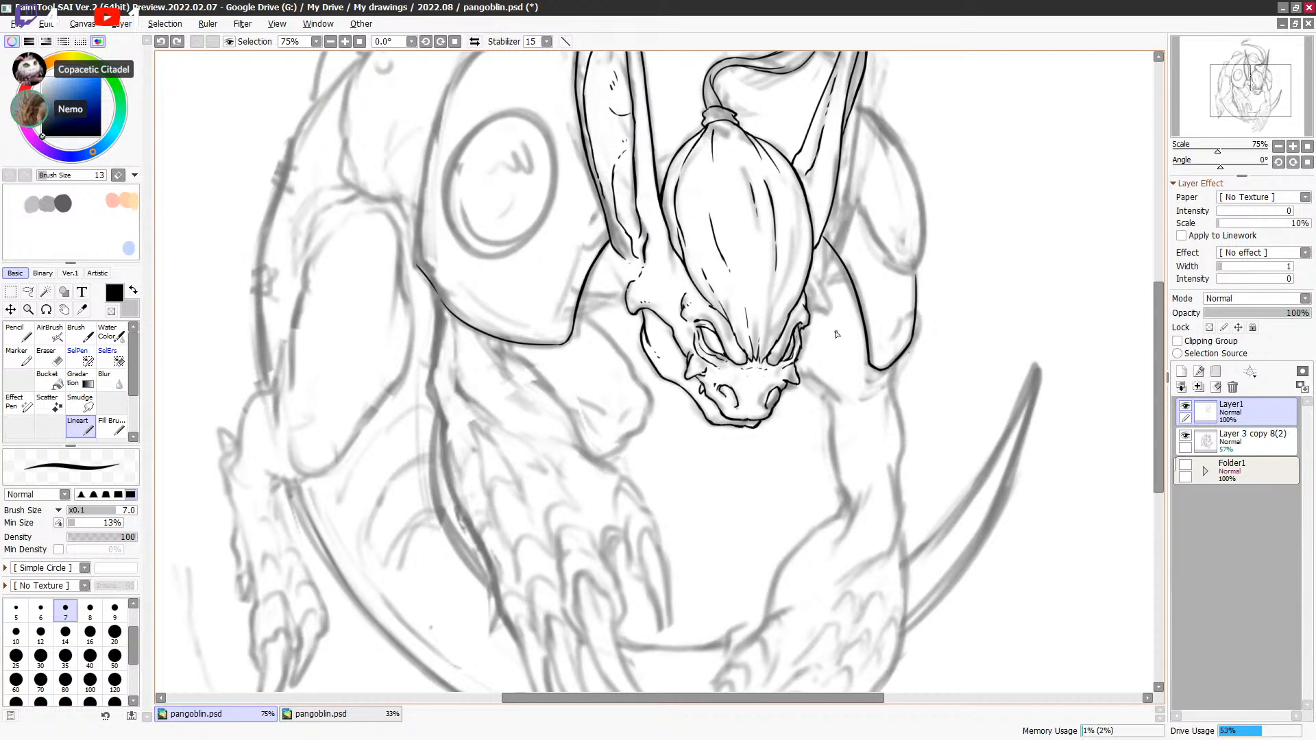
left_click_drag(893, 341, 875, 355)
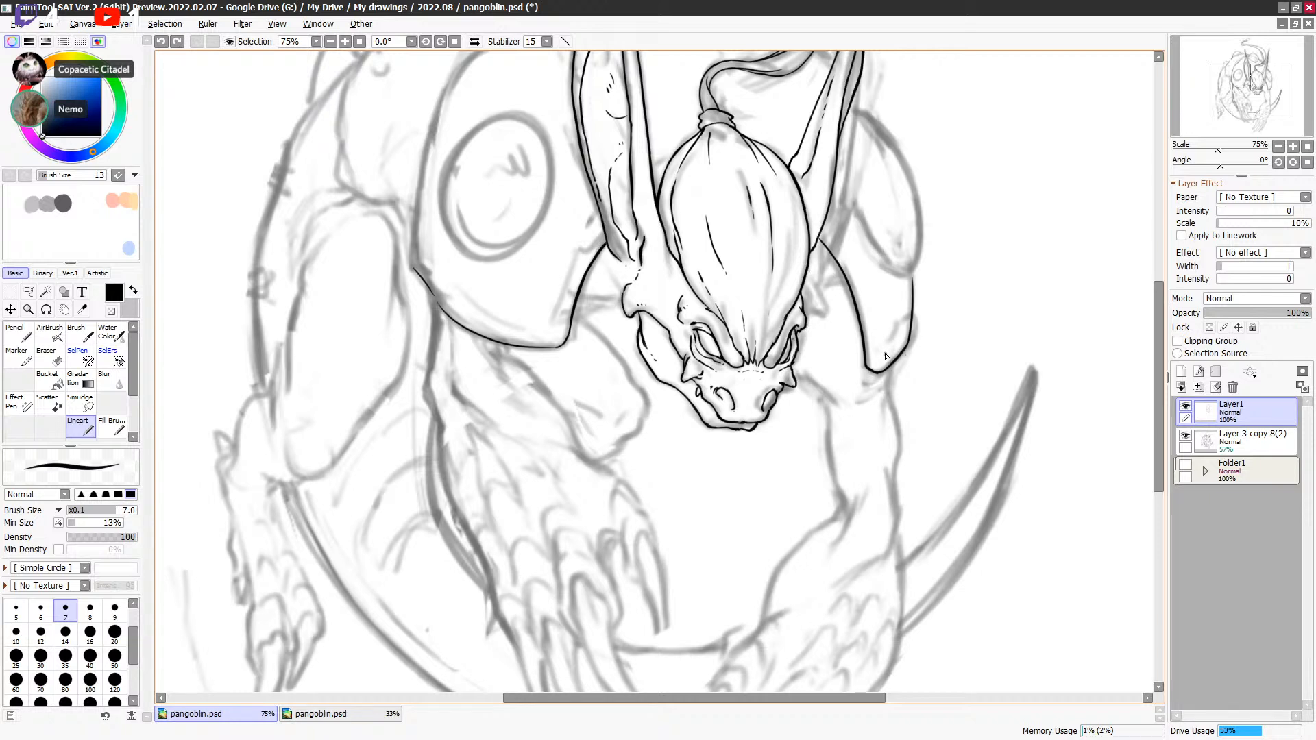
left_click_drag(822, 384, 822, 381)
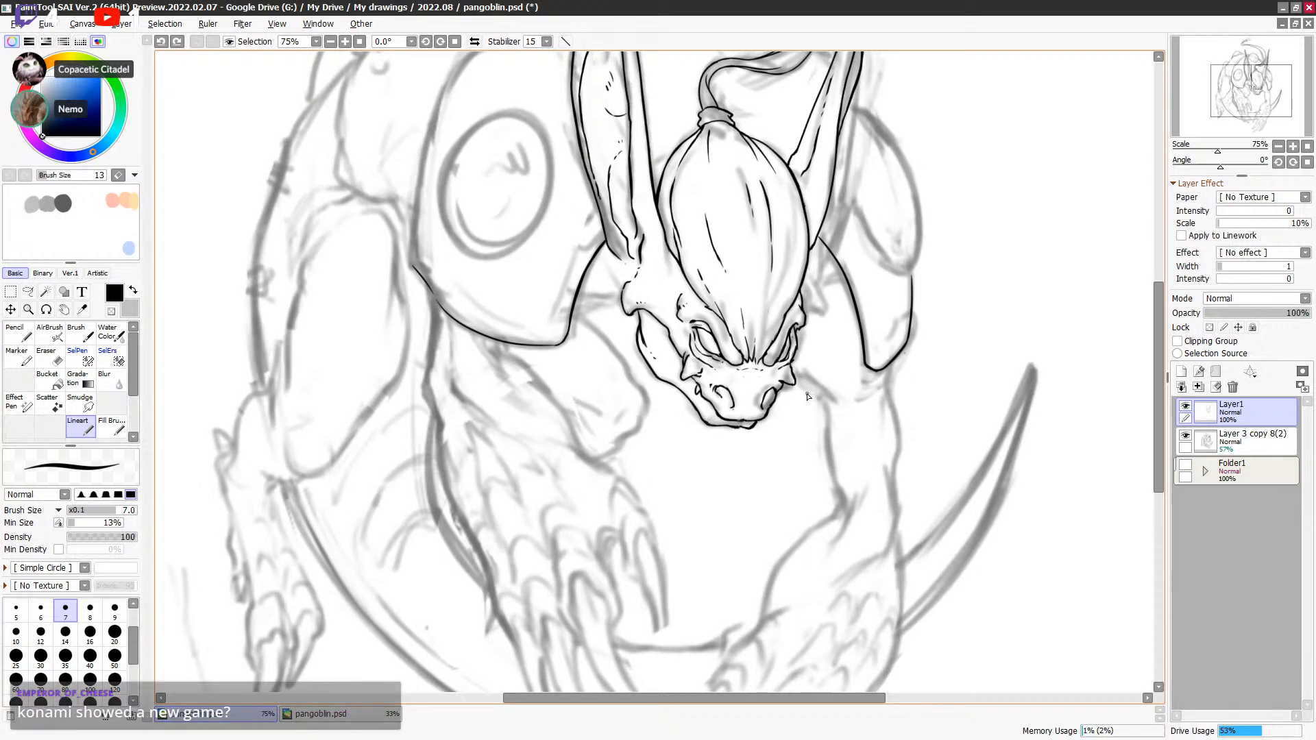
mouse_move(794, 389)
left_mouse_down()
mouse_move(819, 408)
mouse_move(818, 373)
mouse_move(807, 398)
left_mouse_up()
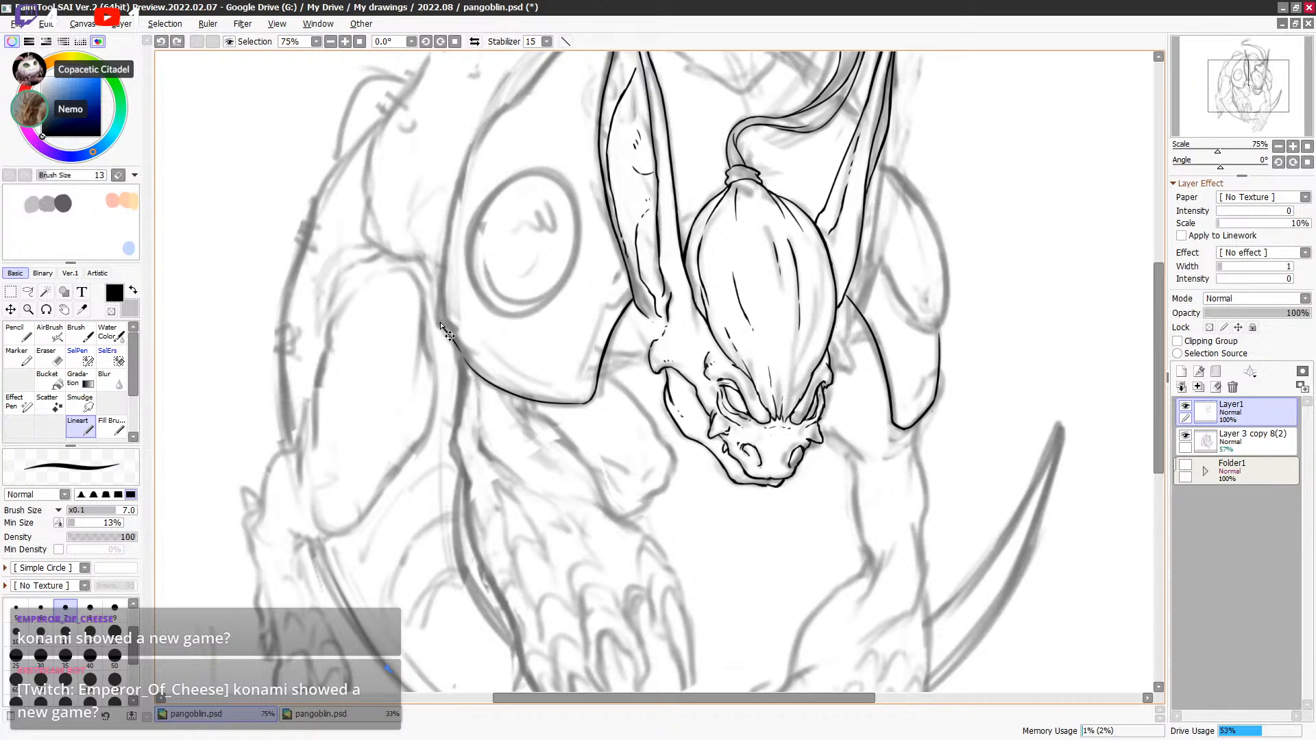
Step: Ink the large plate's outer edge from its lower corner up and over to the left-hand ear, retrying the stroke
scroll(466, 367, "up", 3)
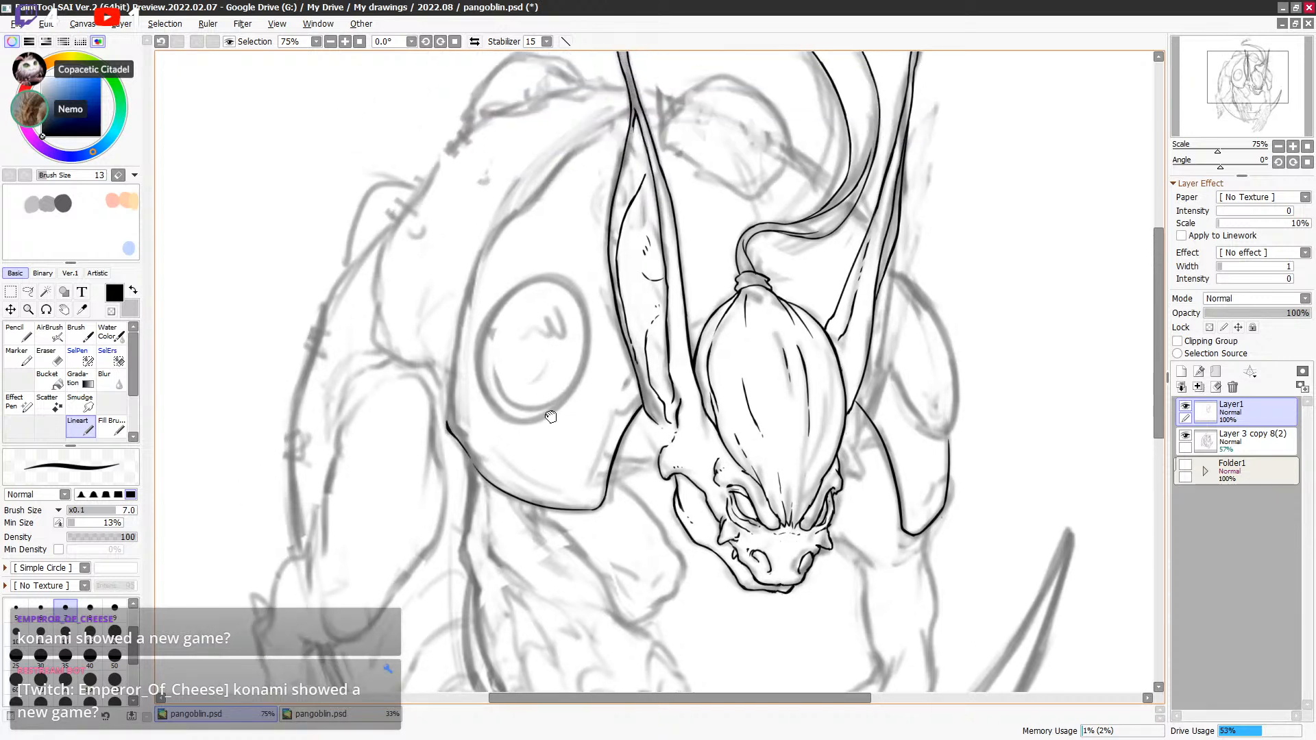
left_click_drag(445, 398, 466, 293)
key("ctrl+z")
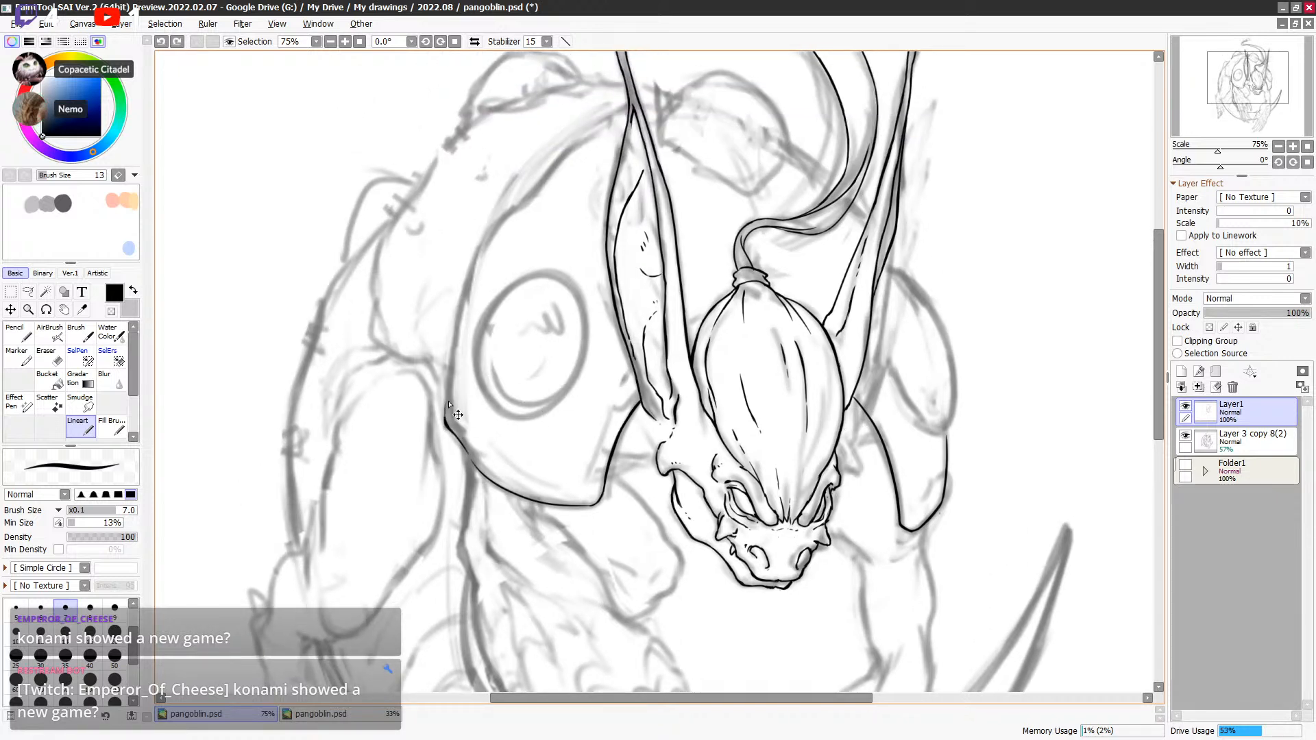
left_click_drag(446, 419, 484, 242)
key("ctrl+z")
mouse_move(446, 419)
left_mouse_down()
mouse_move(464, 290)
mouse_move(495, 227)
left_mouse_up()
mouse_move(445, 419)
left_mouse_down()
mouse_move(464, 293)
mouse_move(505, 215)
left_mouse_up()
key("ctrl+z")
mouse_move(445, 425)
left_mouse_down()
mouse_move(450, 350)
mouse_move(490, 240)
mouse_move(447, 397)
mouse_move(458, 313)
mouse_move(498, 218)
left_mouse_up()
key("ctrl+z")
key("ctrl+z")
mouse_move(446, 422)
left_mouse_down()
mouse_move(457, 319)
mouse_move(486, 242)
mouse_move(607, 126)
mouse_move(531, 197)
mouse_move(571, 146)
left_mouse_up()
key("ctrl+z")
key("ctrl+z")
mouse_move(535, 194)
left_mouse_down()
mouse_move(579, 142)
mouse_move(562, 159)
mouse_move(672, 99)
mouse_move(582, 140)
mouse_move(620, 119)
mouse_move(681, 129)
mouse_move(643, 152)
left_mouse_up()
Step: Continue the large plate's upper edge a short way past the other side of the left-hand ear
left_click_drag(844, 336, 900, 235)
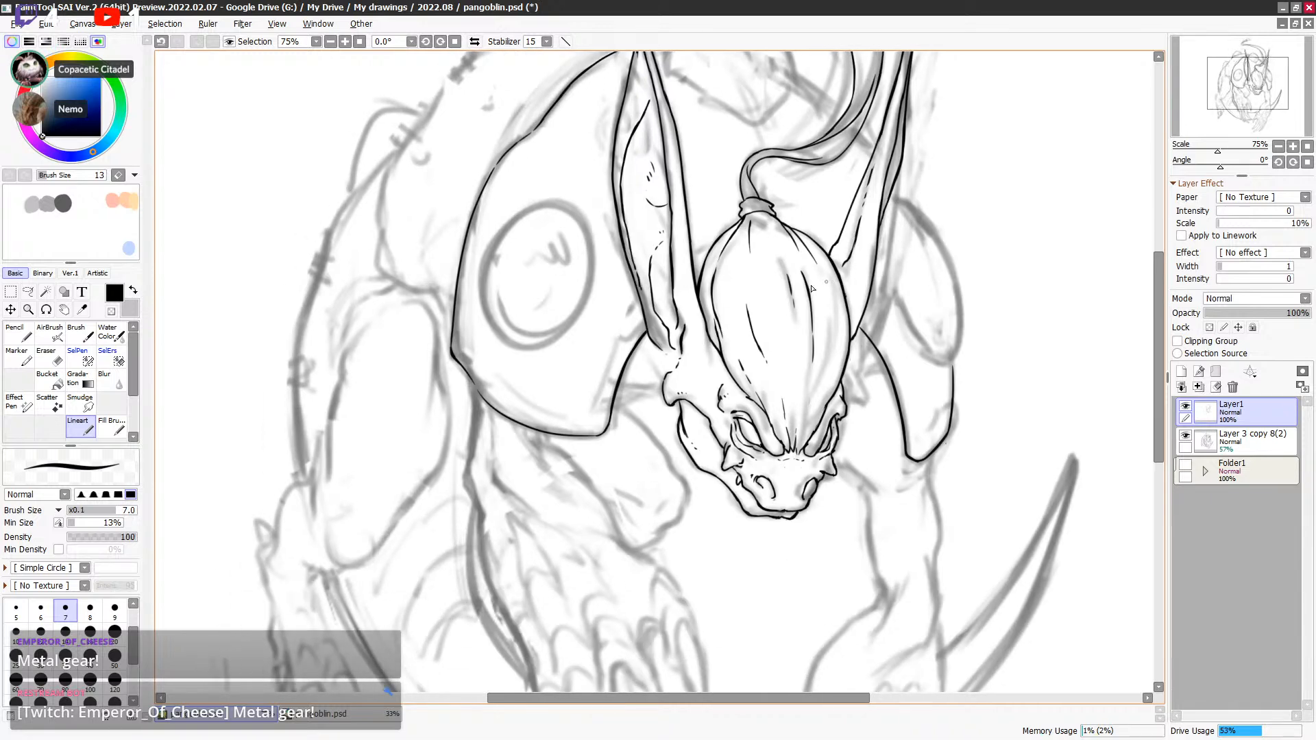
left_click_drag(567, 373, 567, 359)
left_click_drag(828, 399, 816, 321)
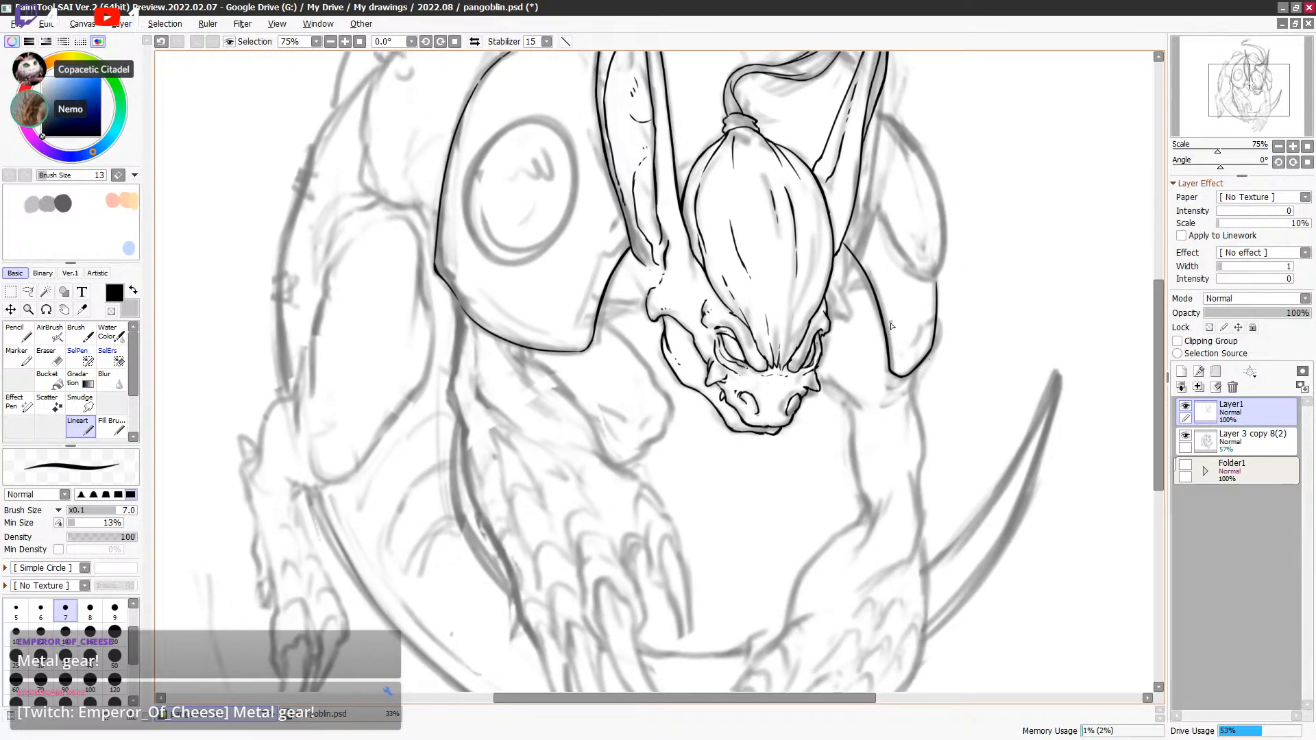
left_click_drag(972, 309, 944, 365)
left_click_drag(884, 256, 901, 280)
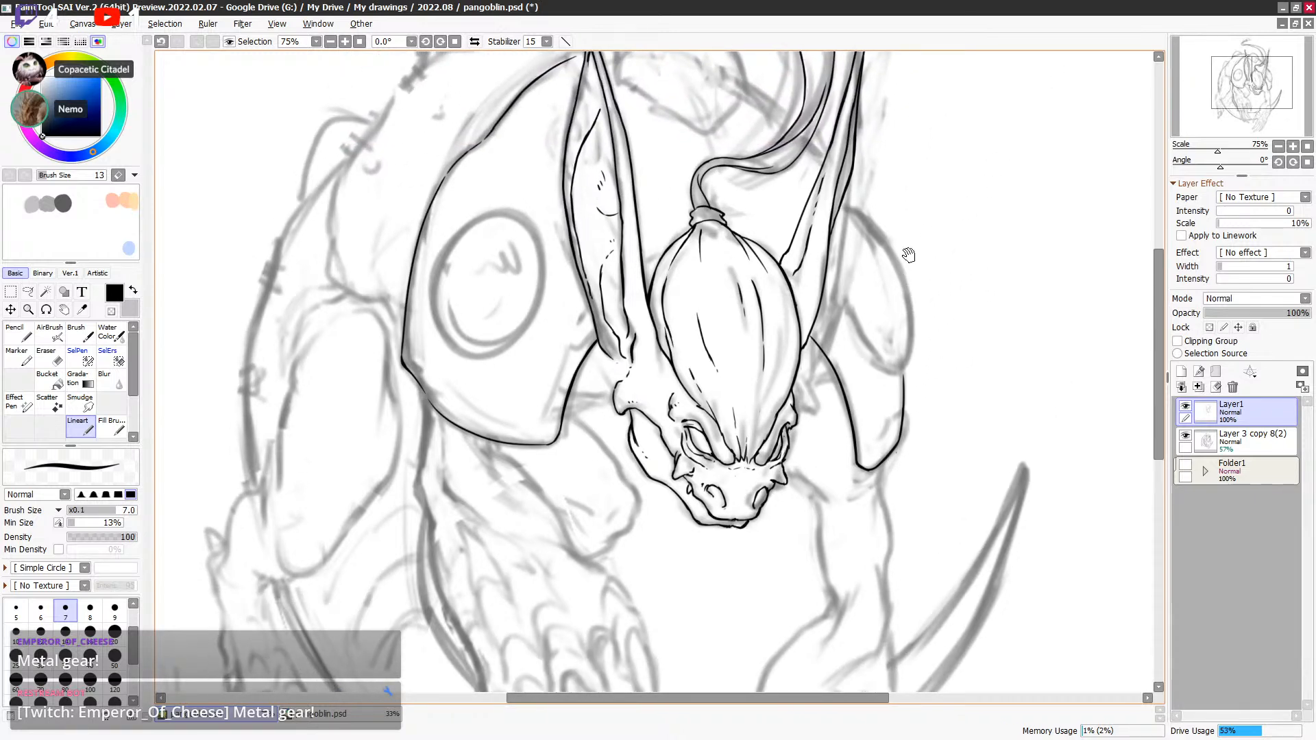
left_click_drag(933, 238, 899, 333)
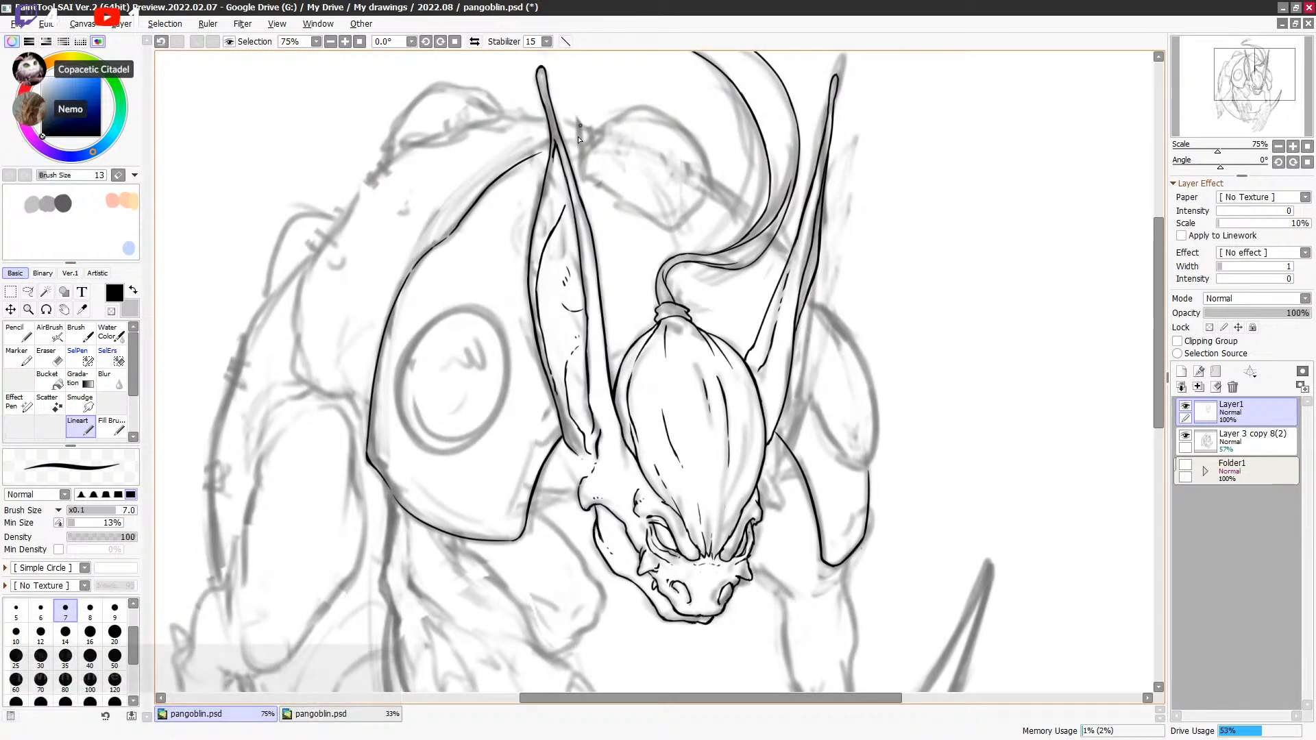
left_click_drag(566, 148, 590, 145)
key("ctrl+z")
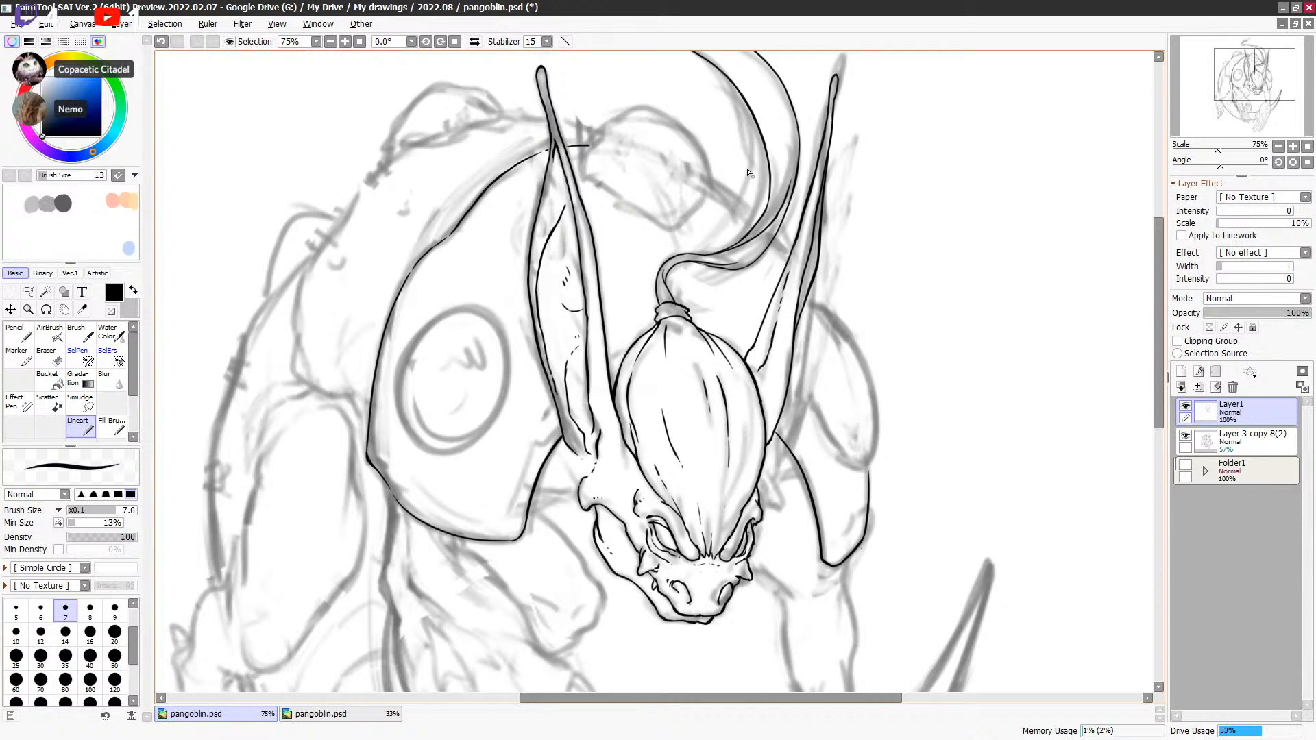
Step: Ink the back contour in short segments on both sides of the ponytail up to the right-hand ear, retrying the strokes
left_click_drag(716, 178, 762, 215)
key("ctrl+z")
left_click_drag(713, 176, 764, 216)
mouse_move(791, 248)
left_mouse_down()
mouse_move(828, 316)
mouse_move(819, 302)
mouse_move(867, 479)
left_mouse_up()
key("ctrl+z")
key("ctrl+z")
mouse_move(890, 342)
left_mouse_down()
mouse_move(908, 329)
mouse_move(908, 363)
left_mouse_up()
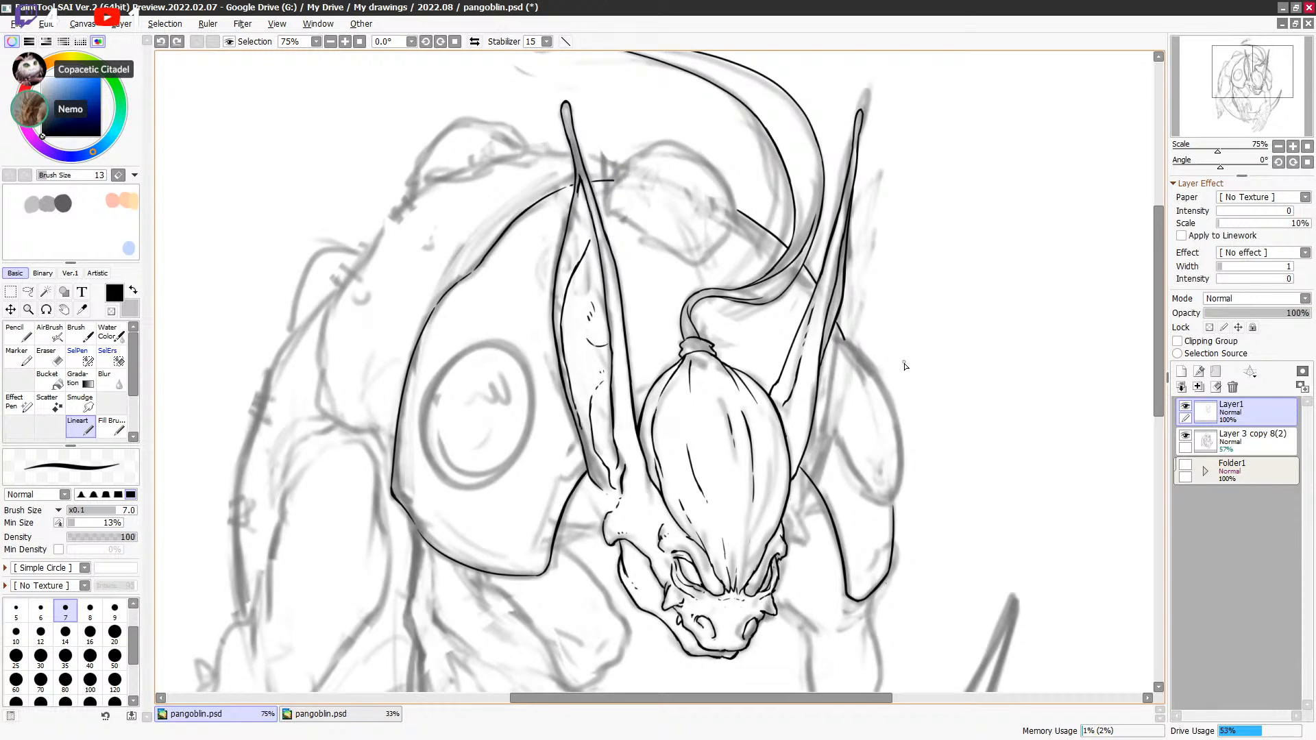
left_click_drag(911, 463, 917, 434)
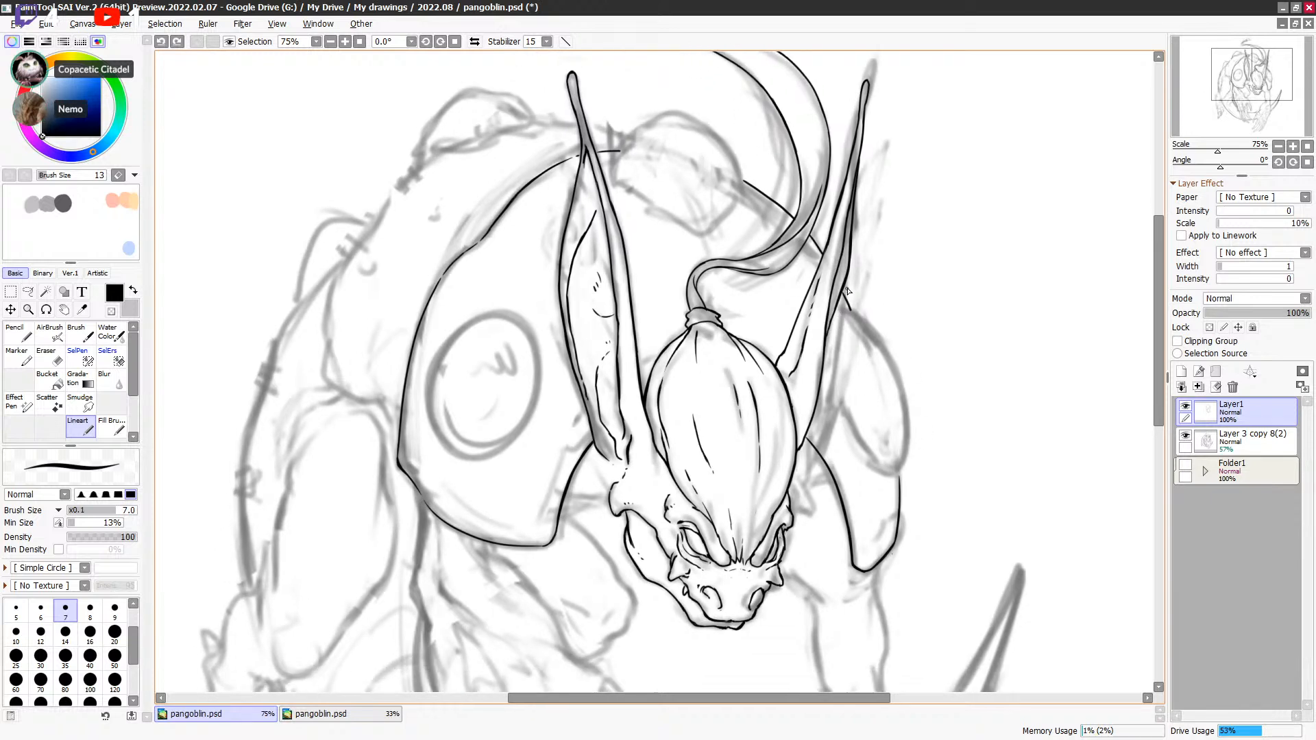
Step: Add small texture dots near the base of the right-hand ear and switch between transparent and black ink for touch-ups
left_click_drag(835, 317, 823, 369)
key("minus")
key("minus")
key("minus")
key("minus")
scroll(831, 386, "down", 1)
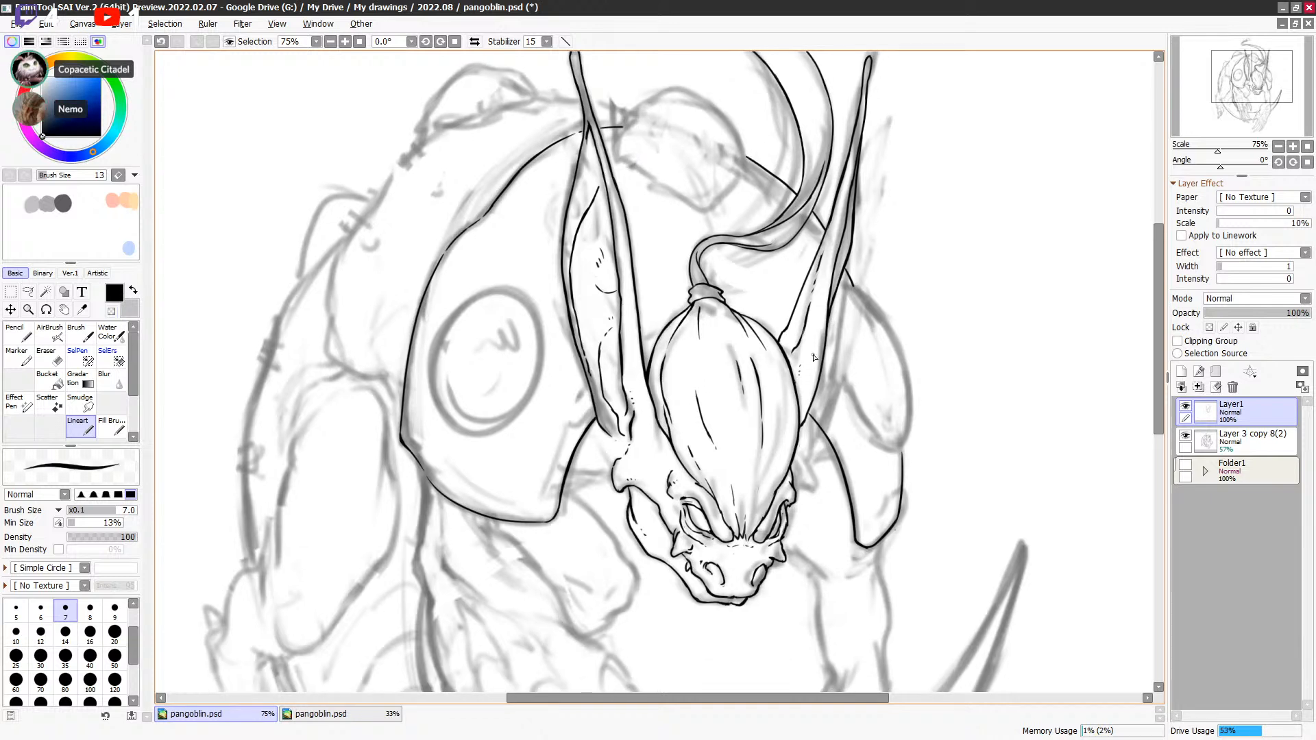
scroll(813, 381, "down", 1)
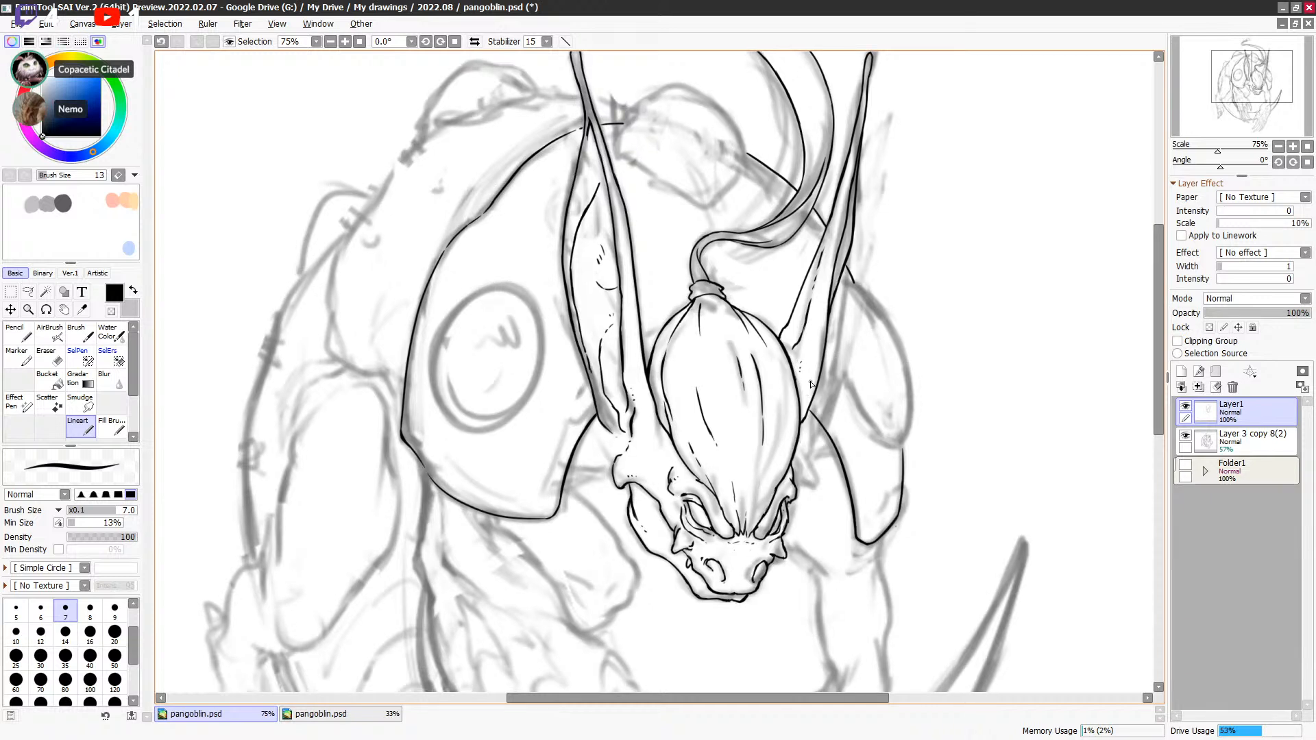
left_click_drag(852, 284, 851, 285)
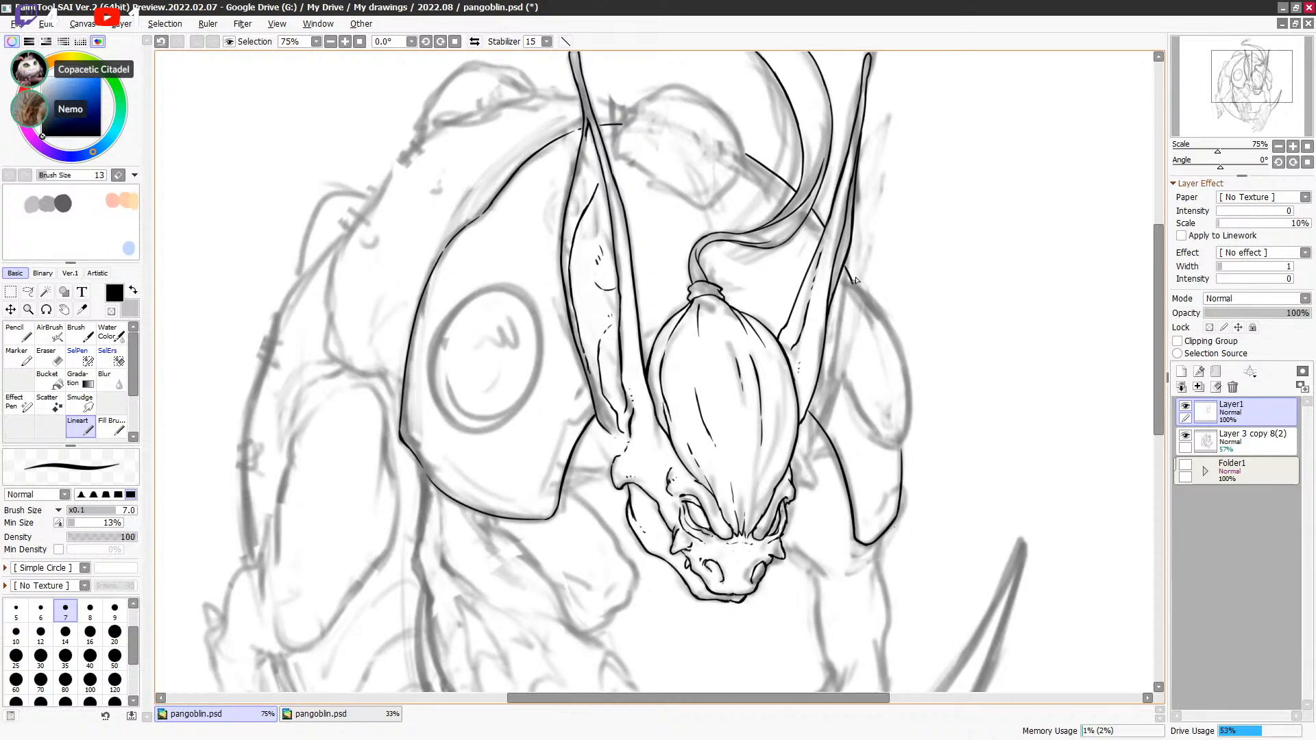
key("c")
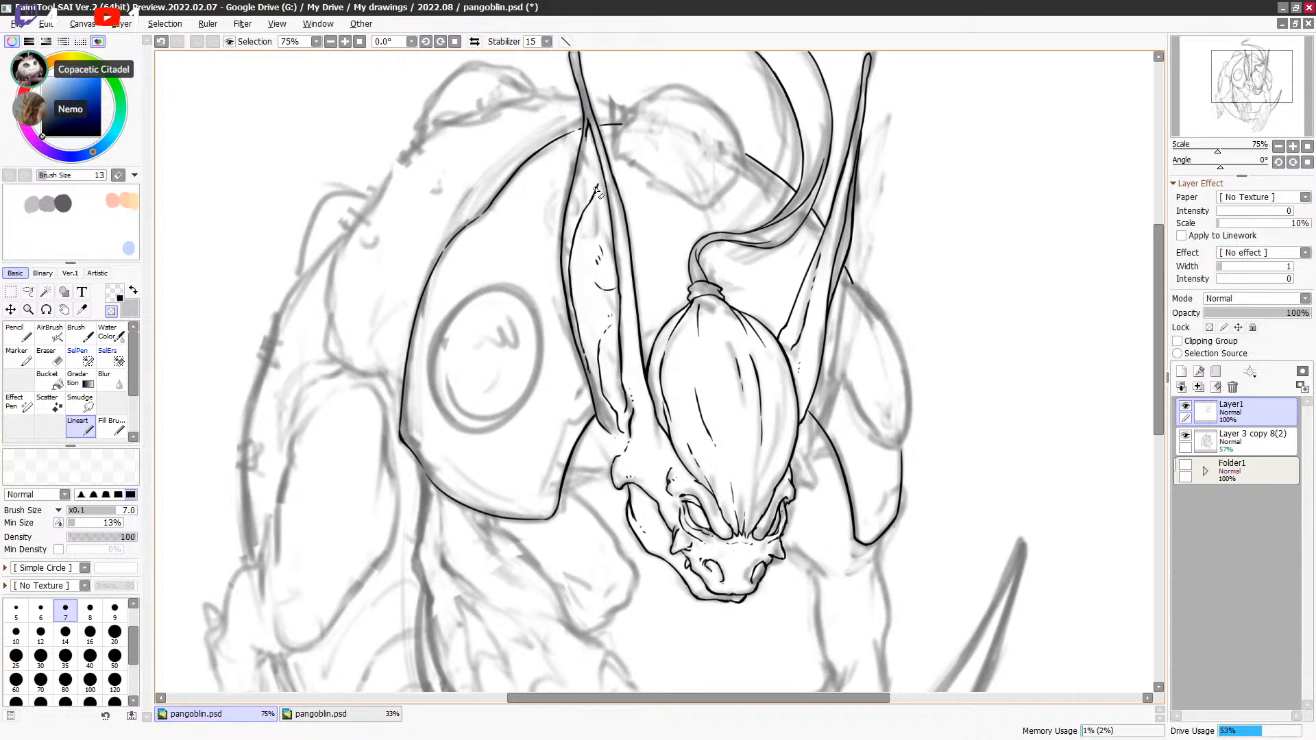
scroll(919, 336, "down", 2)
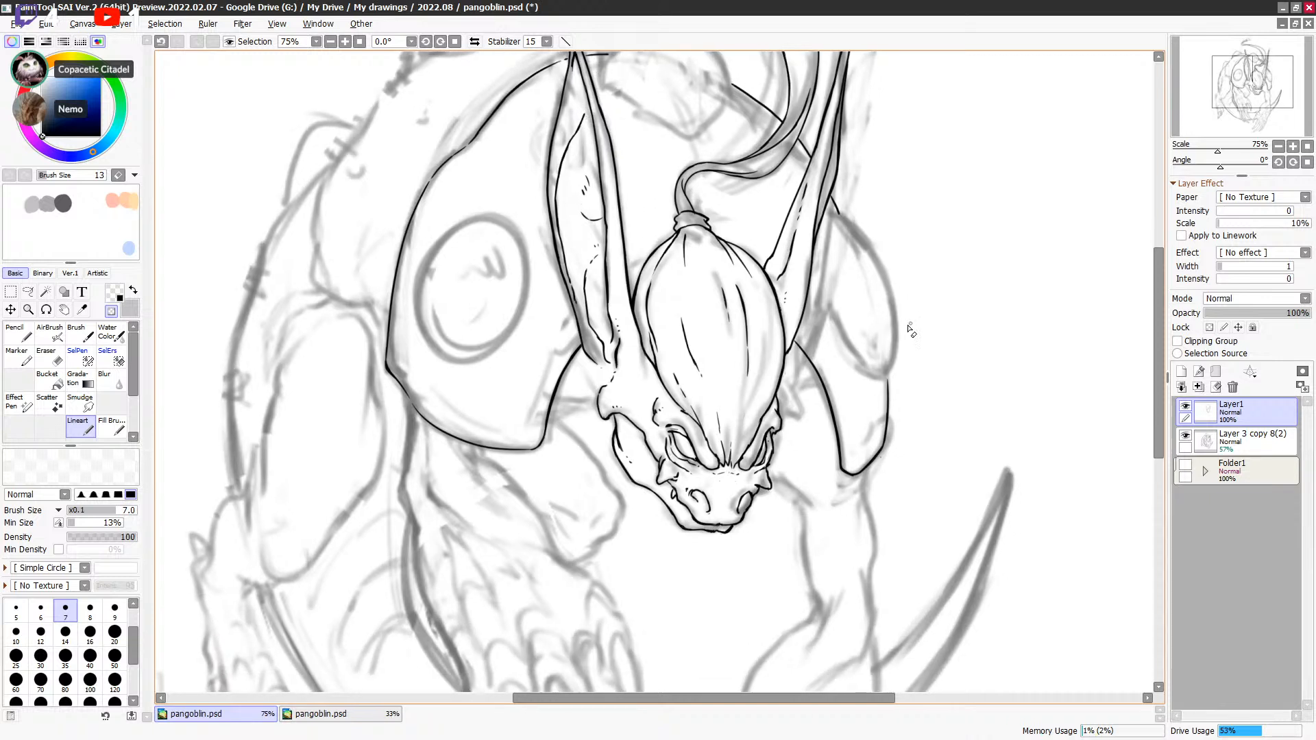
key("c")
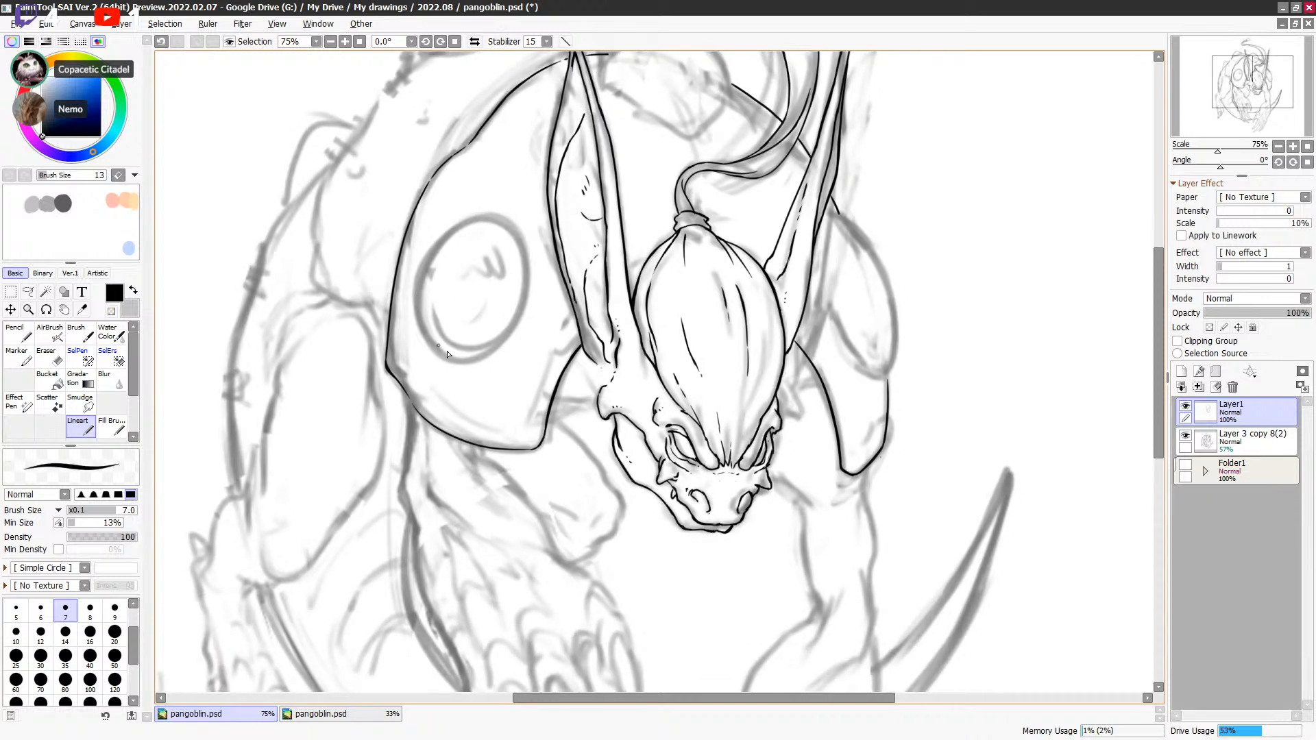
Step: Try to ink the oval on the large plate with the canvas unrotated, and undo the attempts
mouse_move(419, 285)
left_mouse_down()
mouse_move(432, 348)
mouse_move(469, 371)
left_mouse_up()
key("ctrl+z")
mouse_move(416, 275)
left_mouse_down()
mouse_move(425, 329)
mouse_move(465, 361)
mouse_move(528, 280)
mouse_move(456, 274)
mouse_move(426, 335)
mouse_move(514, 318)
mouse_move(503, 230)
left_mouse_up()
key("ctrl+z")
mouse_move(415, 290)
left_mouse_down()
mouse_move(488, 221)
mouse_move(430, 305)
mouse_move(525, 328)
mouse_move(452, 230)
left_mouse_up()
key("ctrl+z")
key("ctrl+z")
mouse_move(417, 291)
left_mouse_down()
mouse_move(478, 221)
mouse_move(521, 253)
mouse_move(513, 327)
mouse_move(450, 364)
mouse_move(406, 292)
mouse_move(429, 270)
mouse_move(413, 303)
mouse_move(457, 361)
mouse_move(521, 292)
mouse_move(496, 215)
mouse_move(413, 294)
left_mouse_up()
key("ctrl+z")
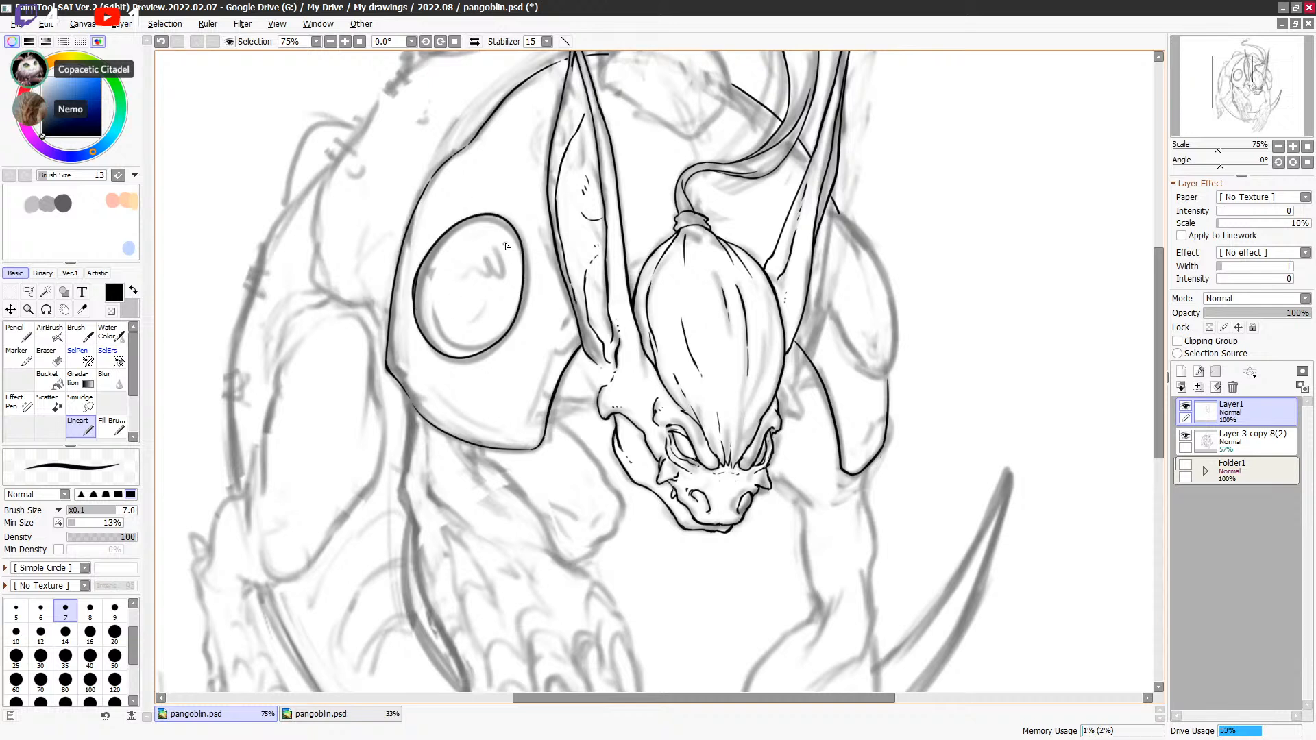
key("ctrl+z")
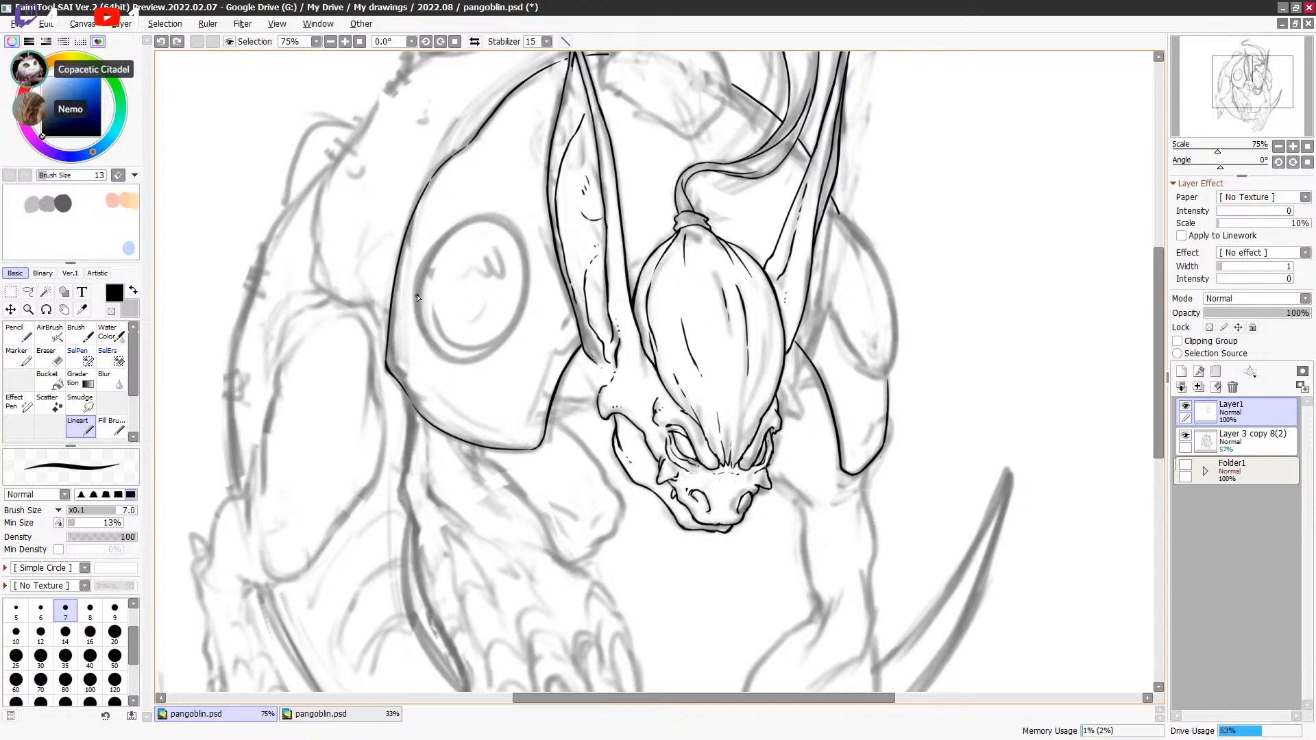
mouse_move(501, 218)
left_mouse_down()
mouse_move(528, 252)
mouse_move(511, 339)
mouse_move(523, 240)
mouse_move(527, 288)
mouse_move(455, 365)
left_mouse_up()
key("ctrl+z")
key("ctrl+z")
key("ctrl+z")
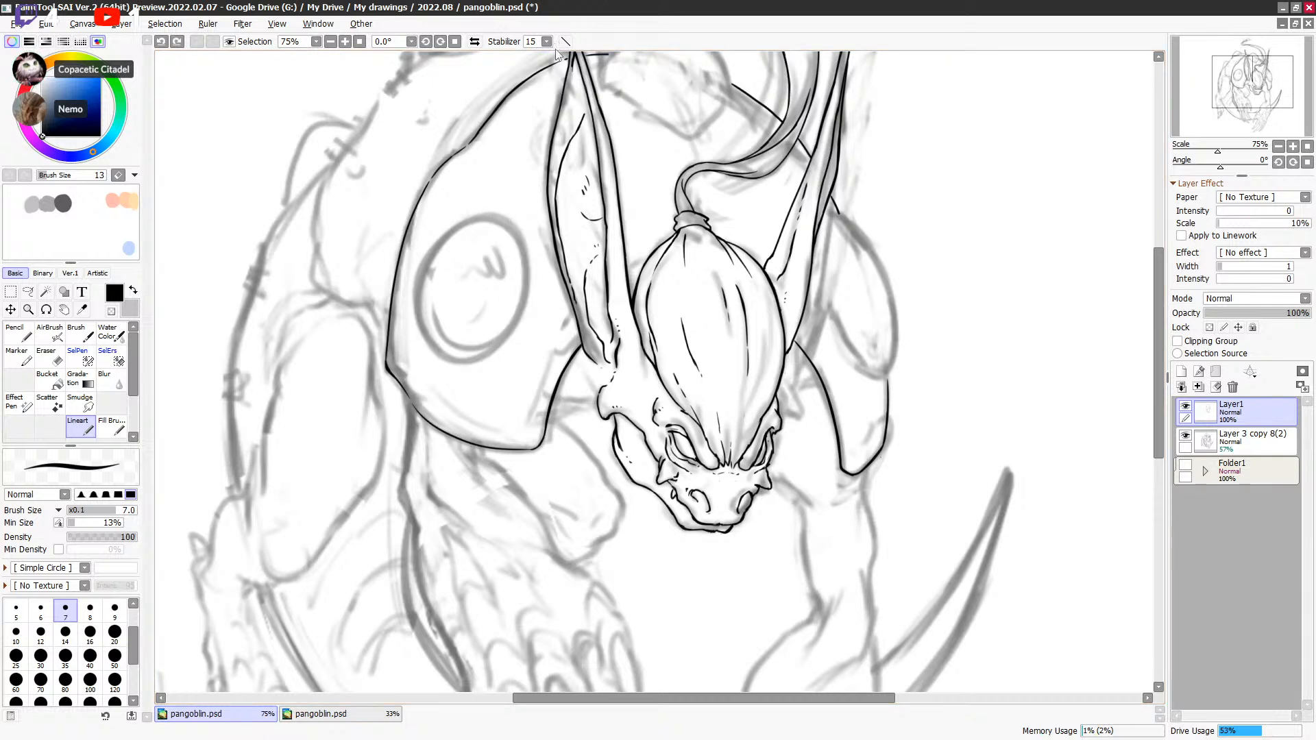
Step: Rotate the canvas view to 168.8° with the large plate's oval in view
left_click(441, 41)
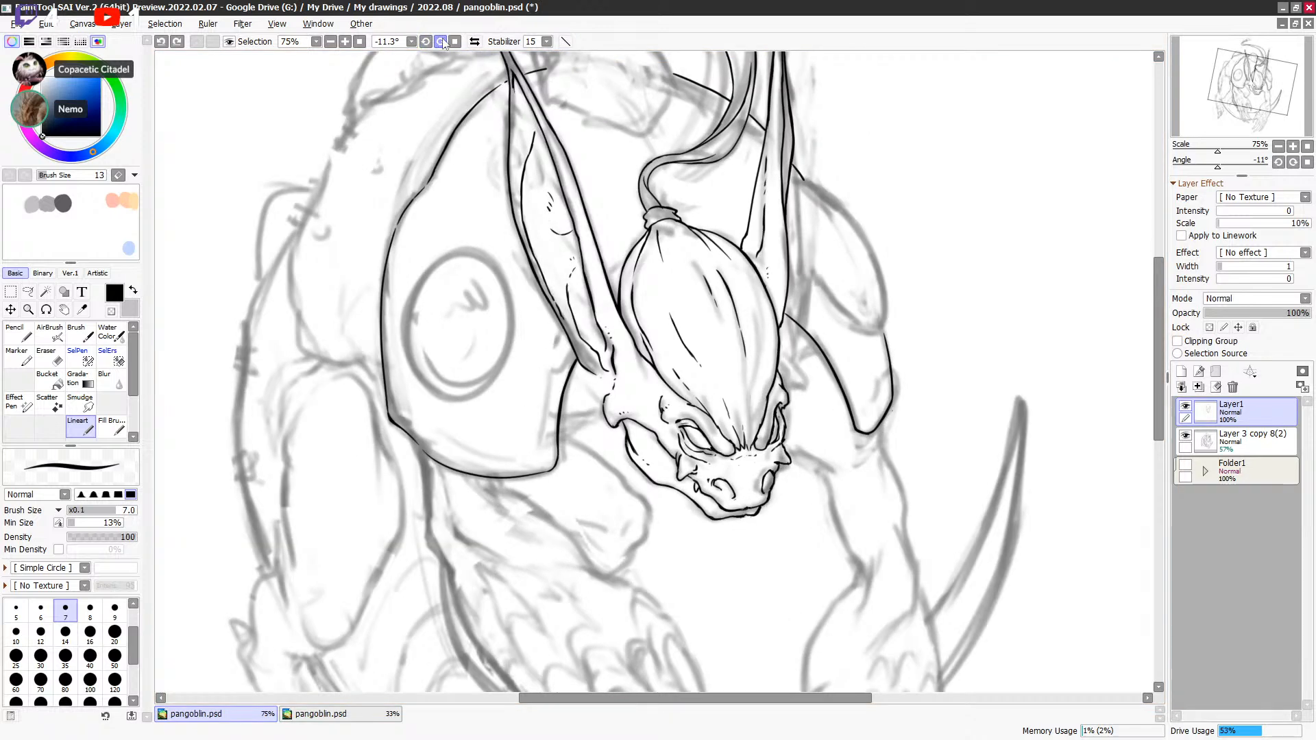
left_click(441, 42)
left_click(440, 41)
left_click(440, 41)
left_click(440, 41)
left_click(441, 42)
left_click_drag(880, 303, 640, 320)
left_click(441, 41)
left_click(441, 41)
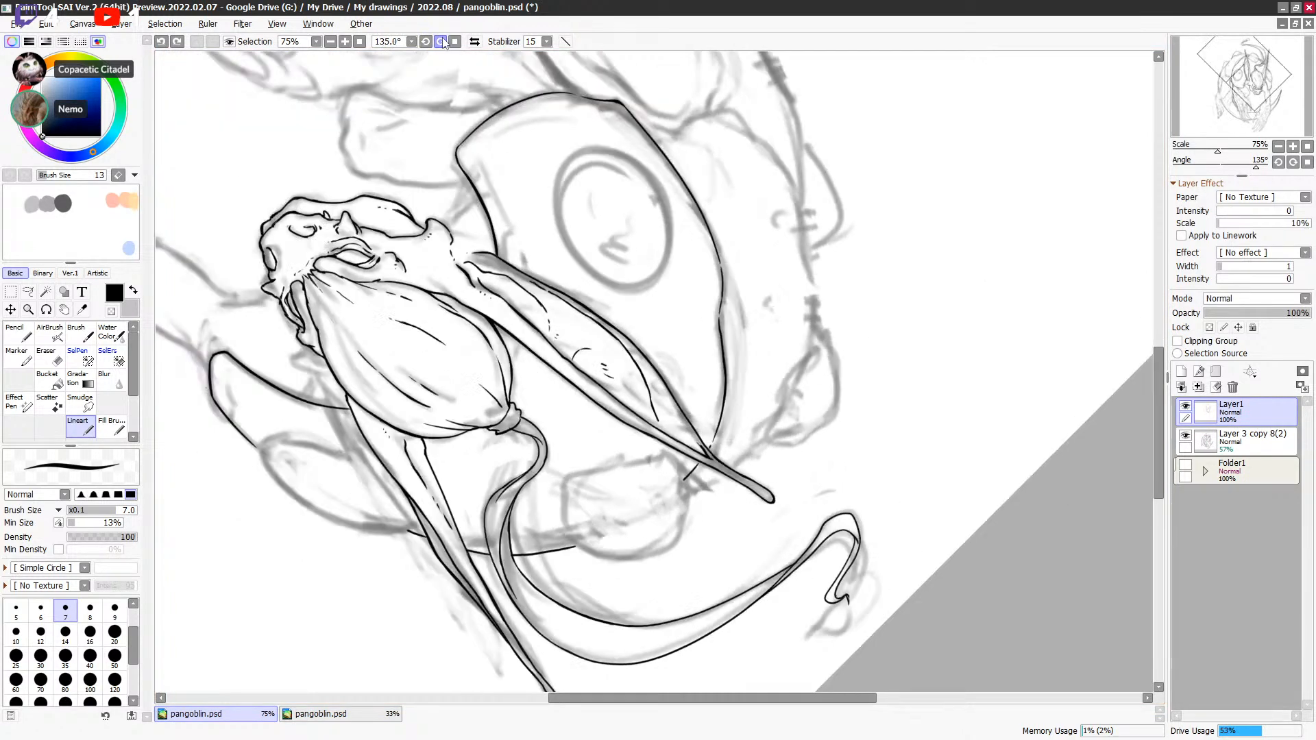
left_click(441, 41)
key("End")
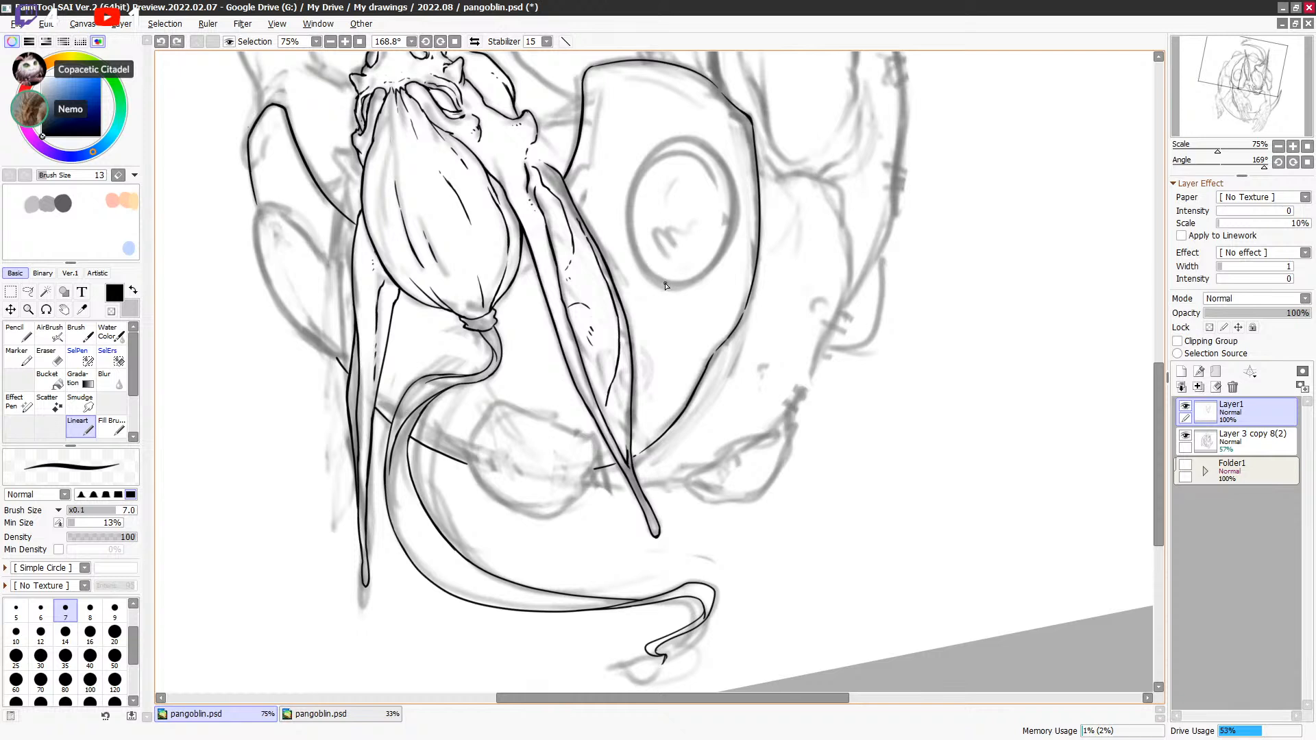
Step: Ink the side of the large plate's oval that faces the ear, including its curved ends, retrying until the arc is smooth
left_click_drag(638, 259, 641, 175)
key("ctrl+z")
mouse_move(643, 268)
left_mouse_down()
mouse_move(628, 220)
mouse_move(661, 147)
left_mouse_up()
key("ctrl+z")
mouse_move(655, 278)
left_mouse_down()
mouse_move(629, 227)
mouse_move(638, 177)
mouse_move(660, 145)
mouse_move(704, 140)
left_mouse_up()
key("ctrl+z")
mouse_move(655, 277)
left_mouse_down()
mouse_move(631, 224)
mouse_move(641, 177)
left_mouse_up()
key("ctrl+z")
mouse_move(658, 283)
left_mouse_down()
mouse_move(631, 243)
mouse_move(632, 190)
mouse_move(656, 151)
mouse_move(704, 140)
left_mouse_up()
key("ctrl+z")
mouse_move(655, 280)
left_mouse_down()
mouse_move(629, 219)
mouse_move(663, 144)
mouse_move(717, 154)
left_mouse_up()
key("ctrl+z")
mouse_move(658, 281)
left_mouse_down()
mouse_move(636, 191)
mouse_move(675, 143)
mouse_move(701, 141)
mouse_move(665, 283)
mouse_move(626, 221)
mouse_move(637, 182)
left_mouse_up()
key("ctrl+z")
key("ctrl+z")
mouse_move(671, 285)
left_mouse_down()
mouse_move(632, 234)
mouse_move(633, 194)
mouse_move(660, 148)
mouse_move(686, 140)
left_mouse_up()
key("ctrl+z")
mouse_move(673, 285)
left_mouse_down()
mouse_move(629, 221)
mouse_move(640, 174)
mouse_move(671, 142)
mouse_move(710, 141)
left_mouse_up()
key("ctrl+z")
left_click_drag(653, 274, 633, 233)
key("ctrl+z")
left_click_drag(669, 285, 636, 250)
key("ctrl+z")
key("ctrl+z")
mouse_move(636, 181)
left_mouse_down()
mouse_move(674, 142)
mouse_move(711, 151)
mouse_move(666, 144)
mouse_move(698, 144)
left_mouse_up()
key("minus")
key("minus")
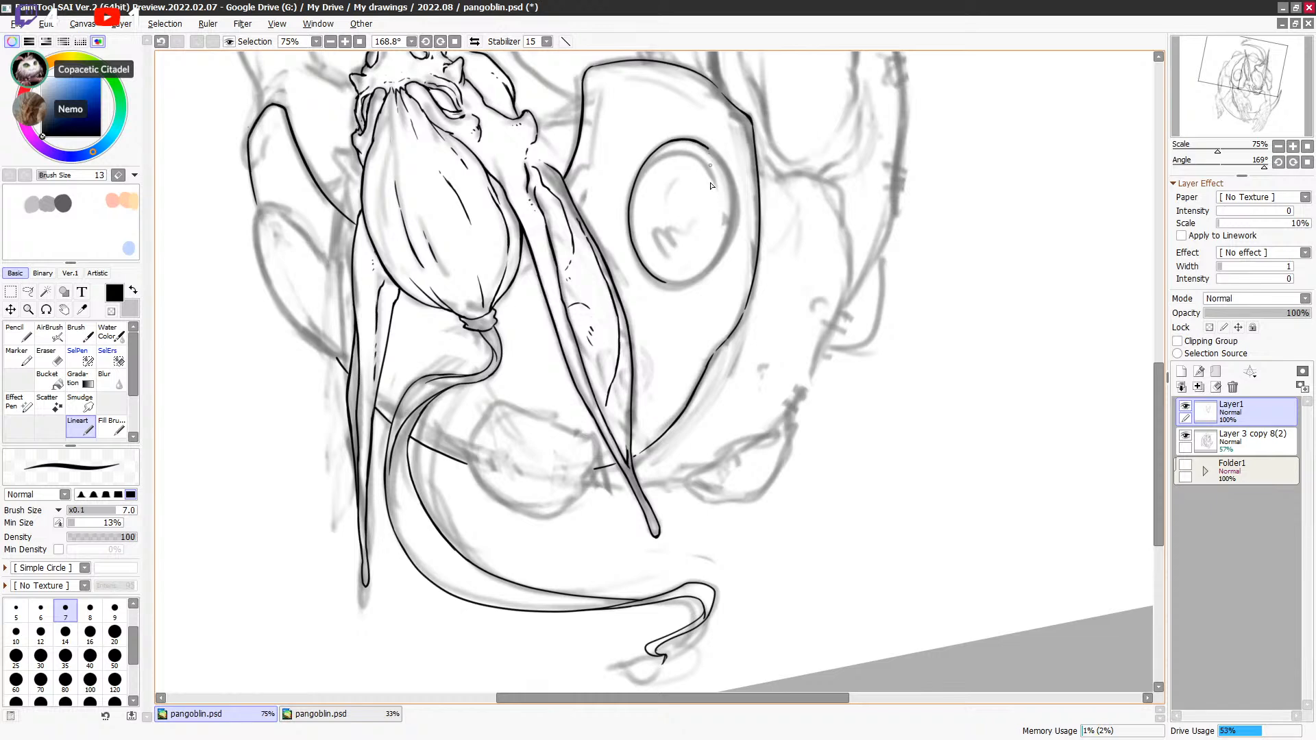
Step: Reset the canvas rotation and ink the oval's remaining outer side to close the outline, retrying the stroke
key("Delete")
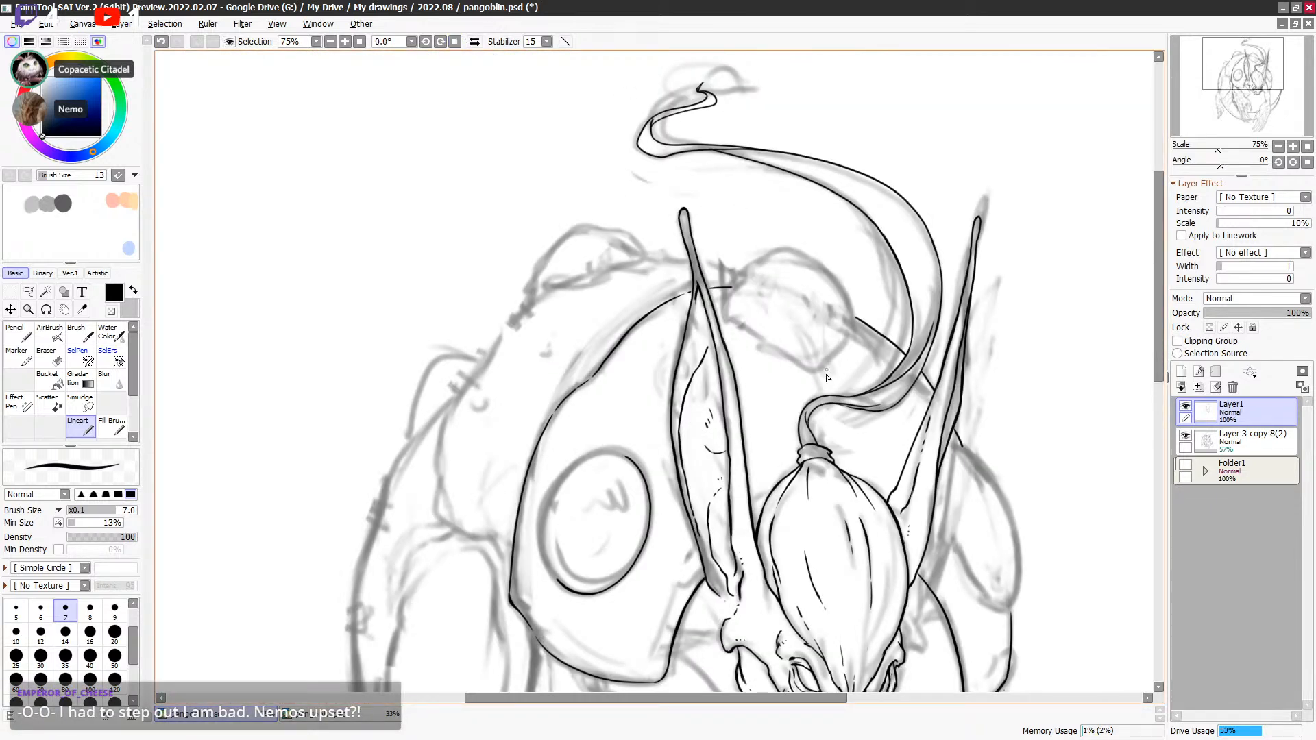
scroll(828, 365, "down", 5)
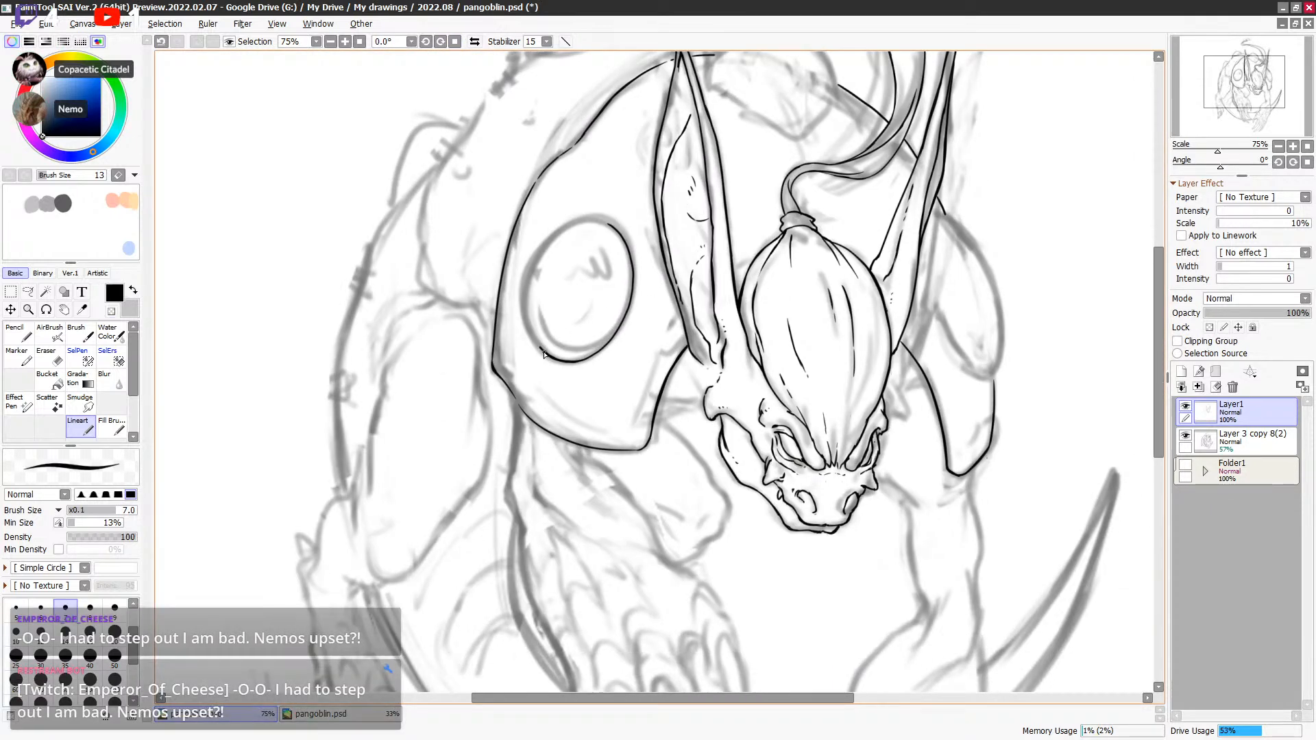
left_click_drag(539, 347, 525, 302)
key("ctrl+z")
mouse_move(539, 350)
left_mouse_down()
mouse_move(532, 263)
mouse_move(576, 223)
mouse_move(610, 215)
left_mouse_up()
key("ctrl+z")
key("ctrl+z")
mouse_move(533, 337)
left_mouse_down()
mouse_move(525, 284)
mouse_move(552, 241)
mouse_move(589, 220)
mouse_move(612, 227)
left_mouse_up()
Step: Ink the small zigzag mark inside the upper part of the oval
key("e")
key("minus")
left_click_drag(604, 260, 619, 276)
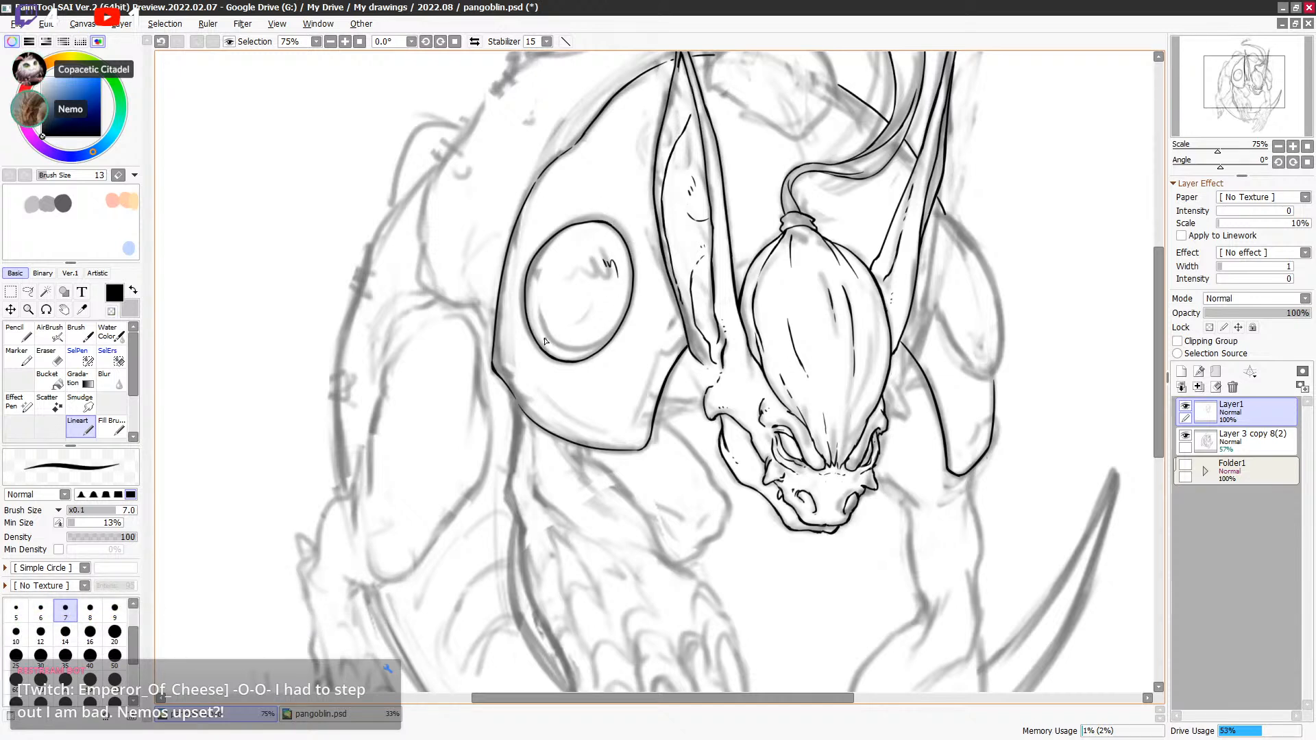
Step: Retrace the side of the oval on the larger shoulder plate facing away from the head with a firmer line
mouse_move(539, 310)
left_mouse_down()
mouse_move(615, 319)
mouse_move(610, 331)
left_mouse_up()
key("ctrl+z")
key("ctrl+z")
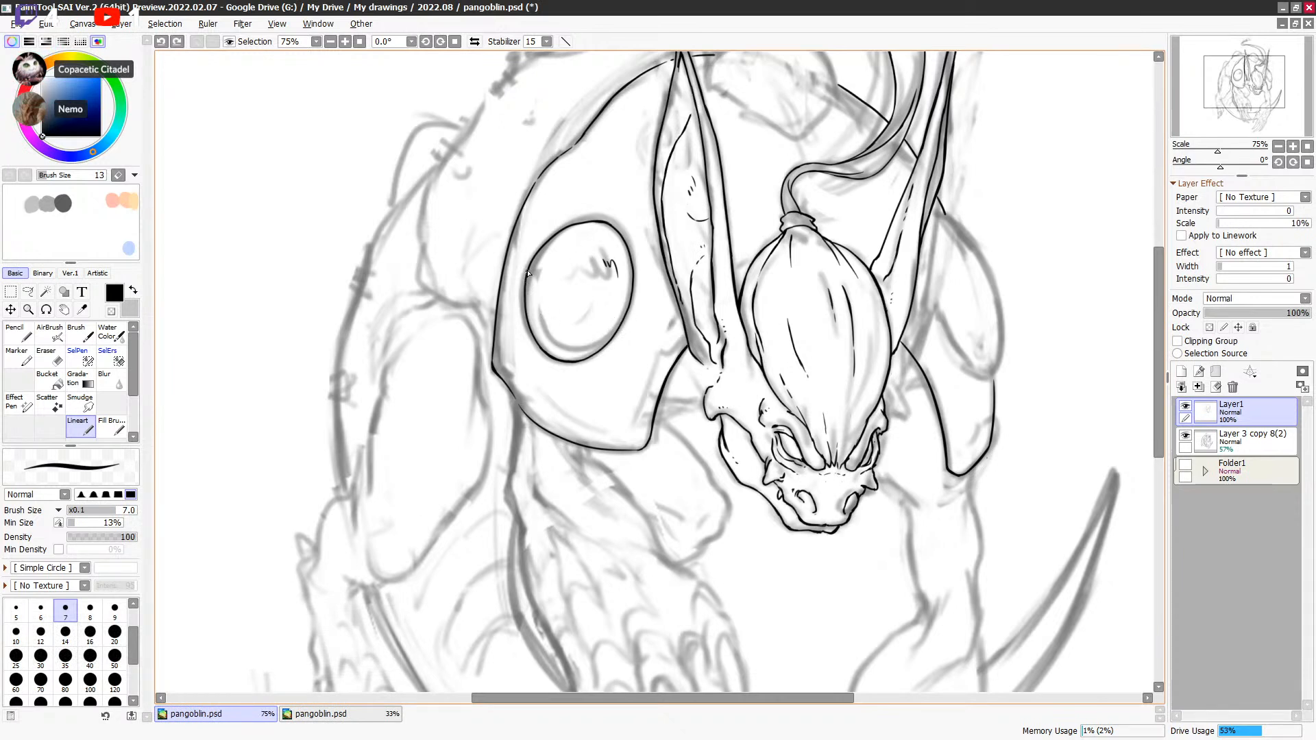
left_click_drag(532, 266, 528, 306)
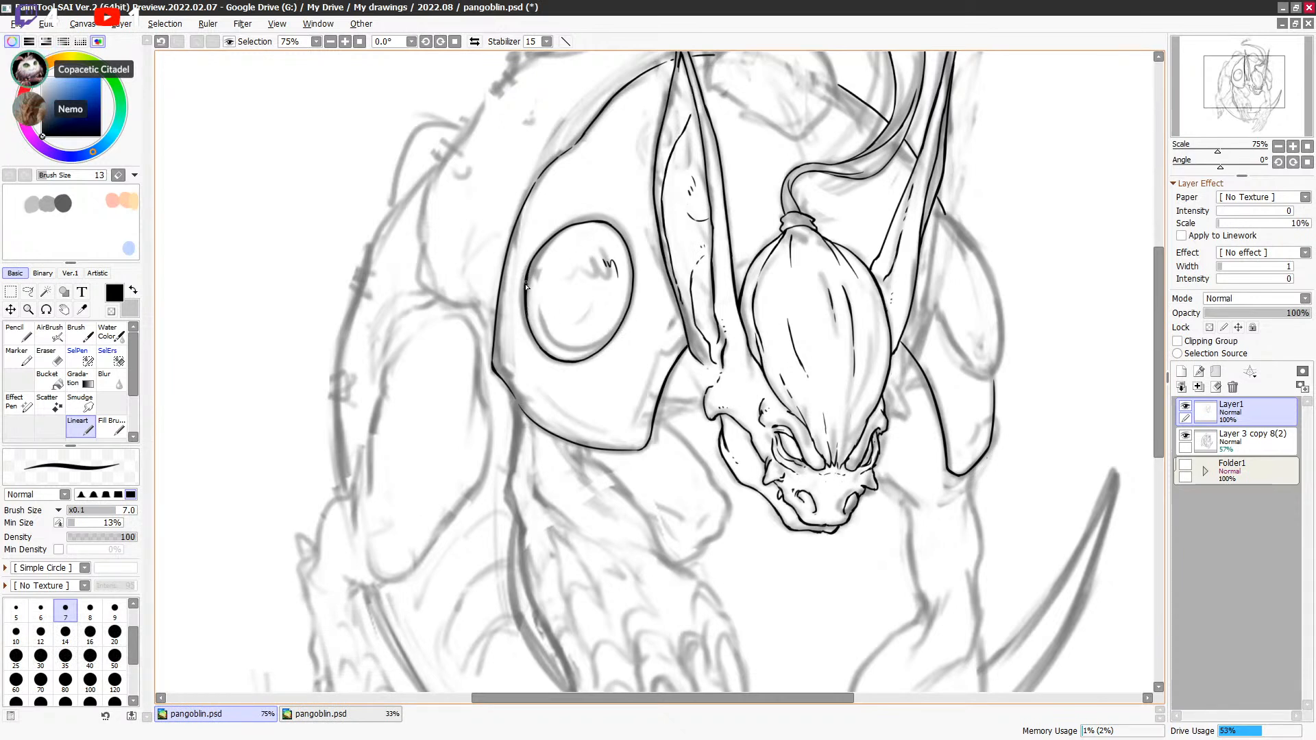
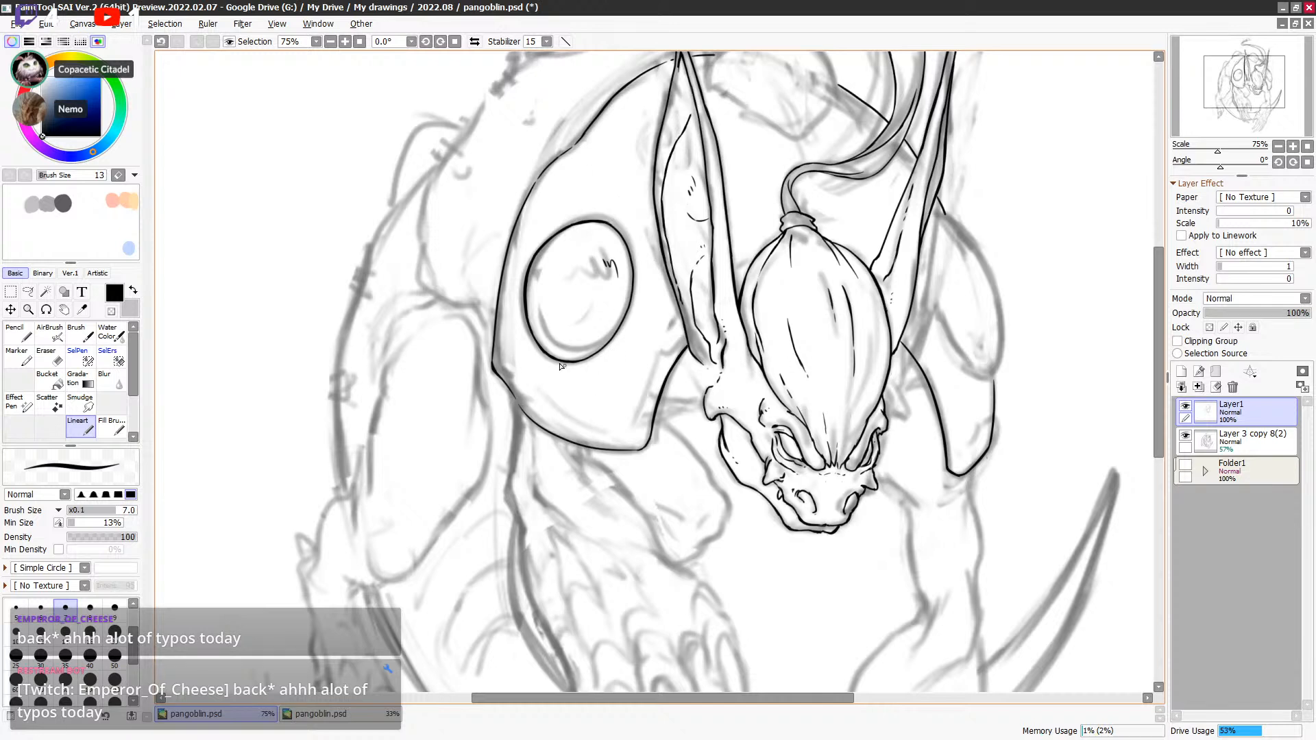
Step: Add short dashed marks around the outside of the oval on the larger shoulder plate
key("ctrl+z")
key("ctrl+y")
key("ctrl+z")
mouse_move(556, 372)
left_mouse_down()
mouse_move(615, 363)
mouse_move(573, 372)
left_mouse_up()
key("ctrl+z")
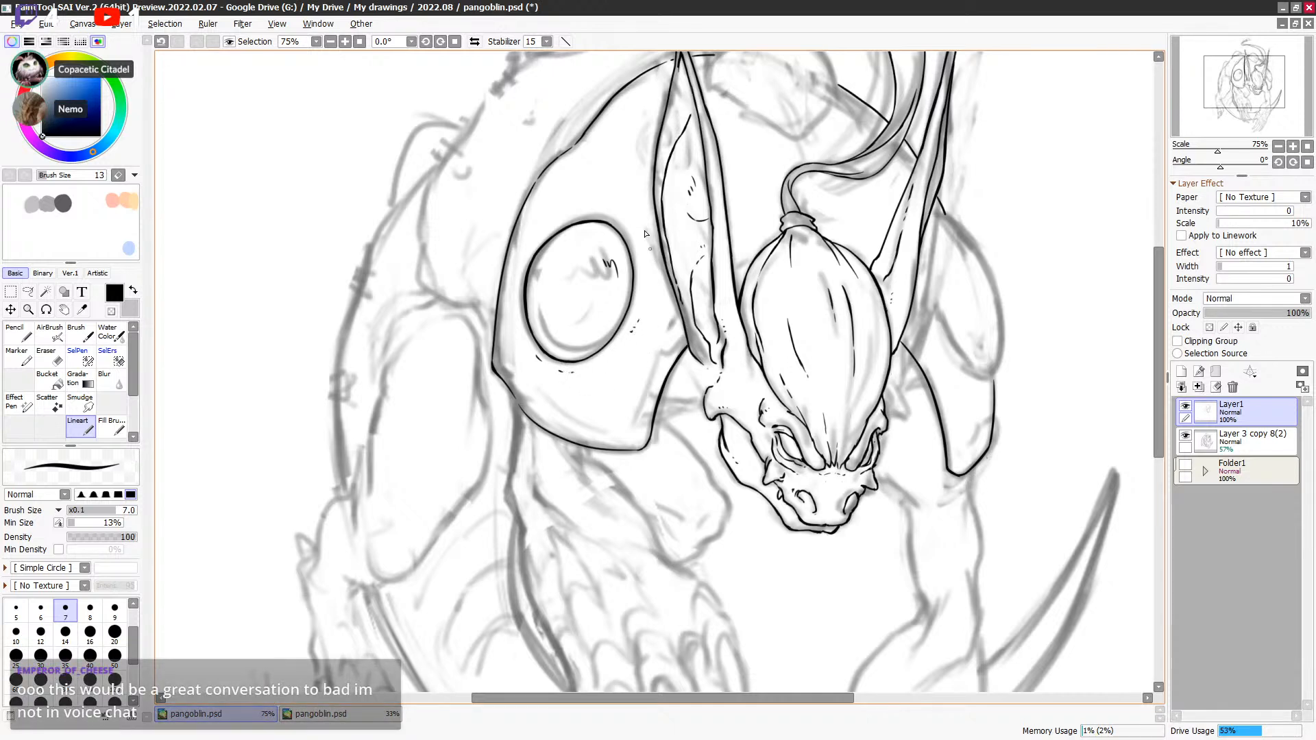
left_click_drag(583, 218, 616, 213)
key("ctrl+z")
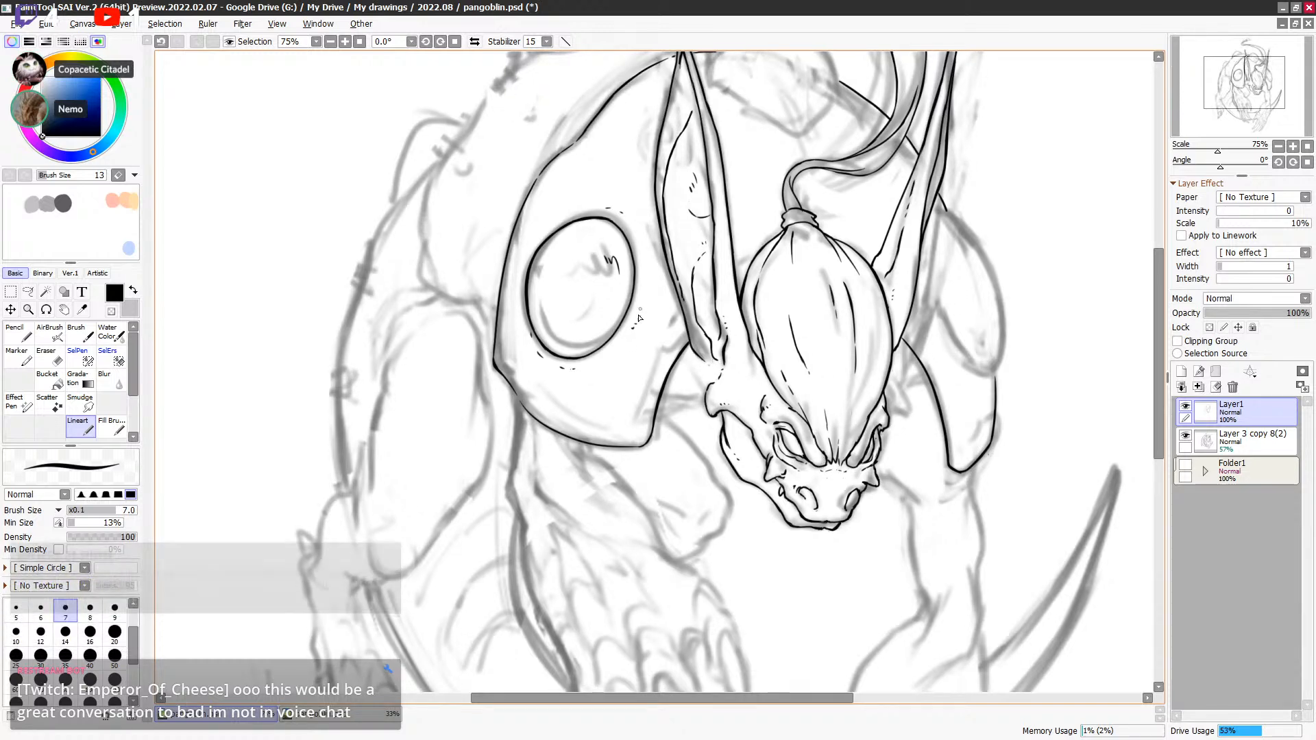
key("ctrl+z")
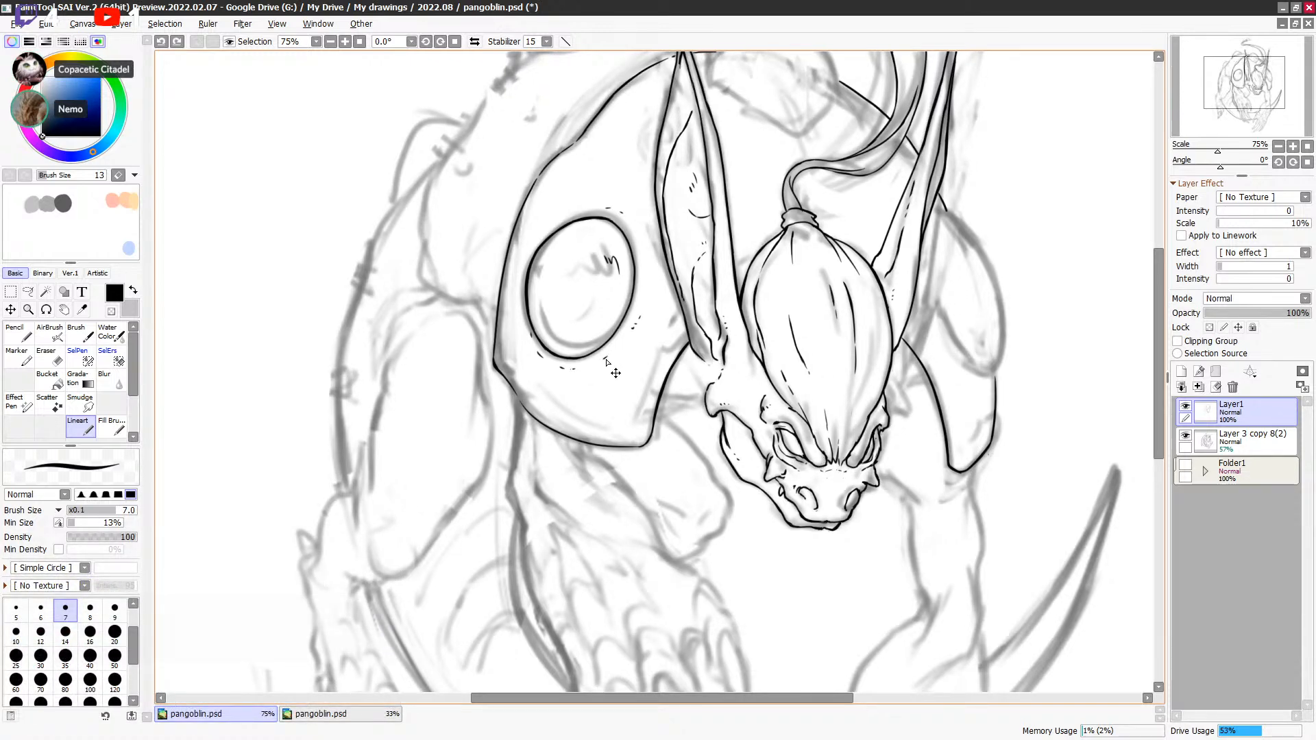
key("ctrl+y")
key("ctrl+z")
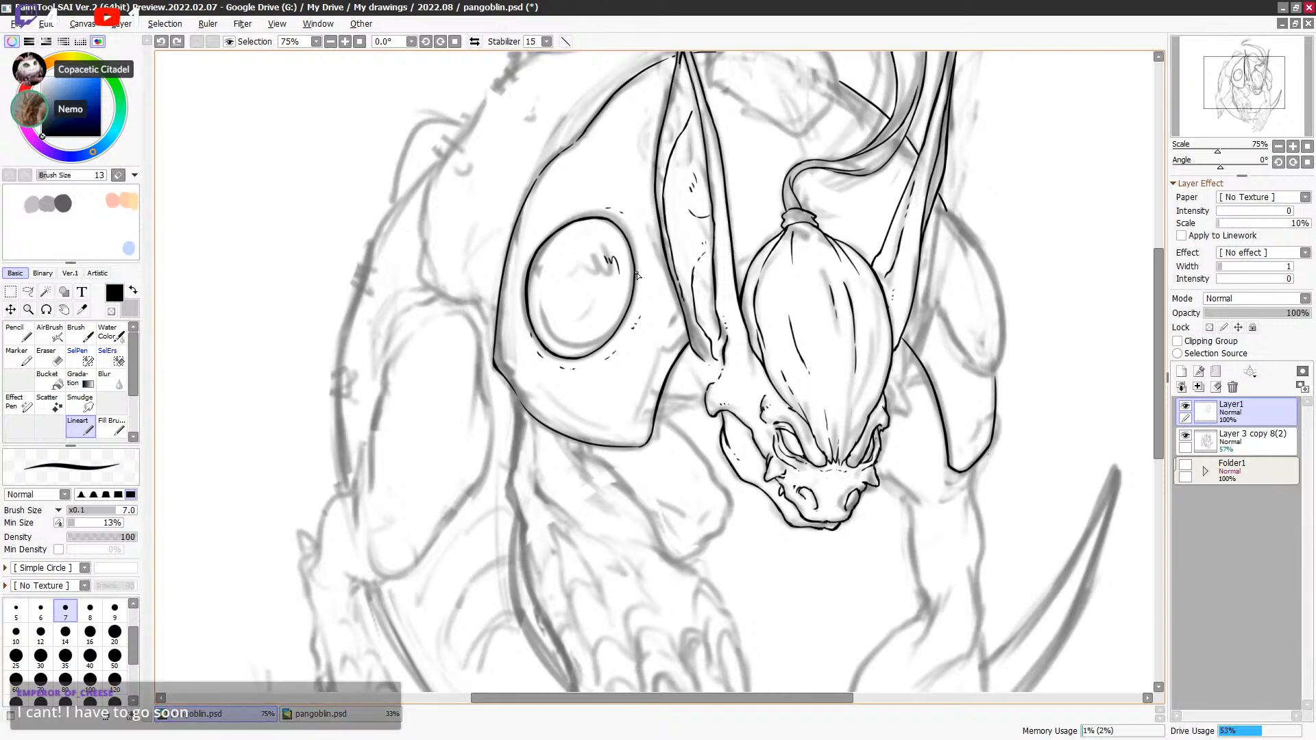
Step: Try several curves for the inner edge of the oval on the smaller shoulder plate, undoing each one
left_click_drag(947, 314, 922, 272)
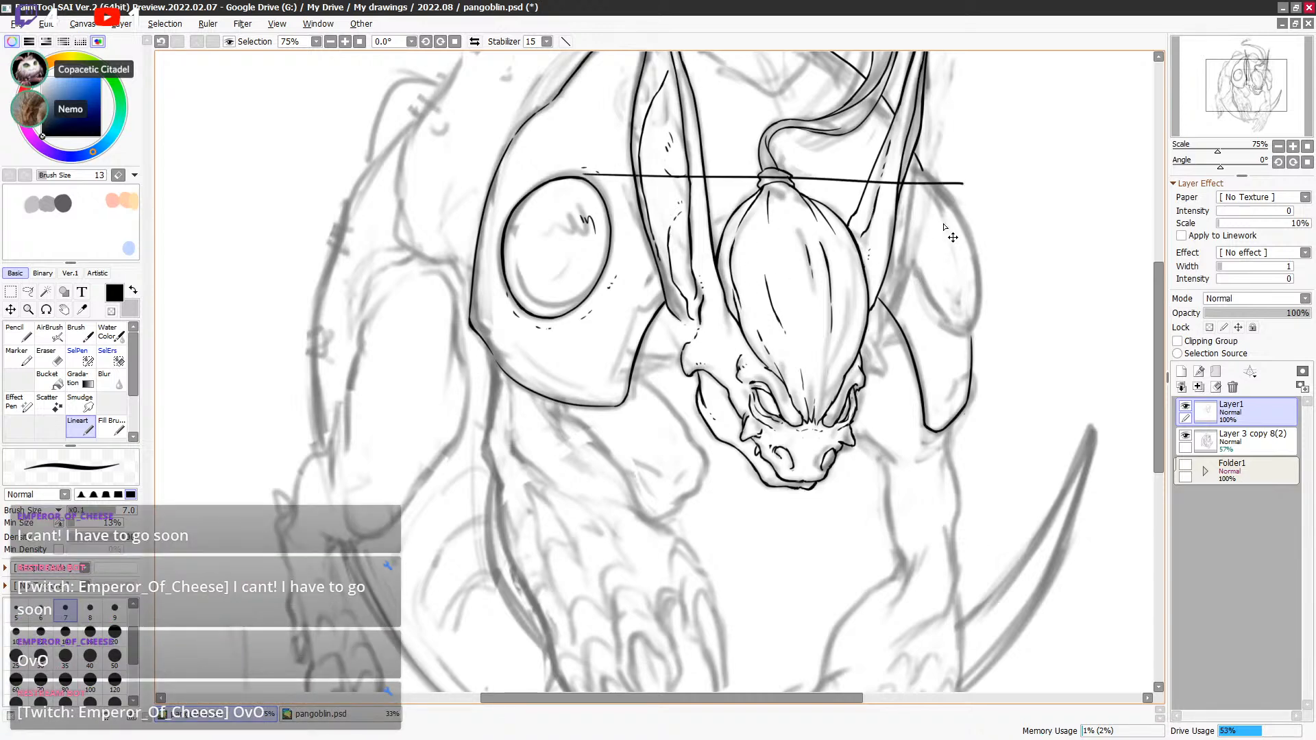
left_click_drag(513, 317, 985, 331)
key("ctrl+z")
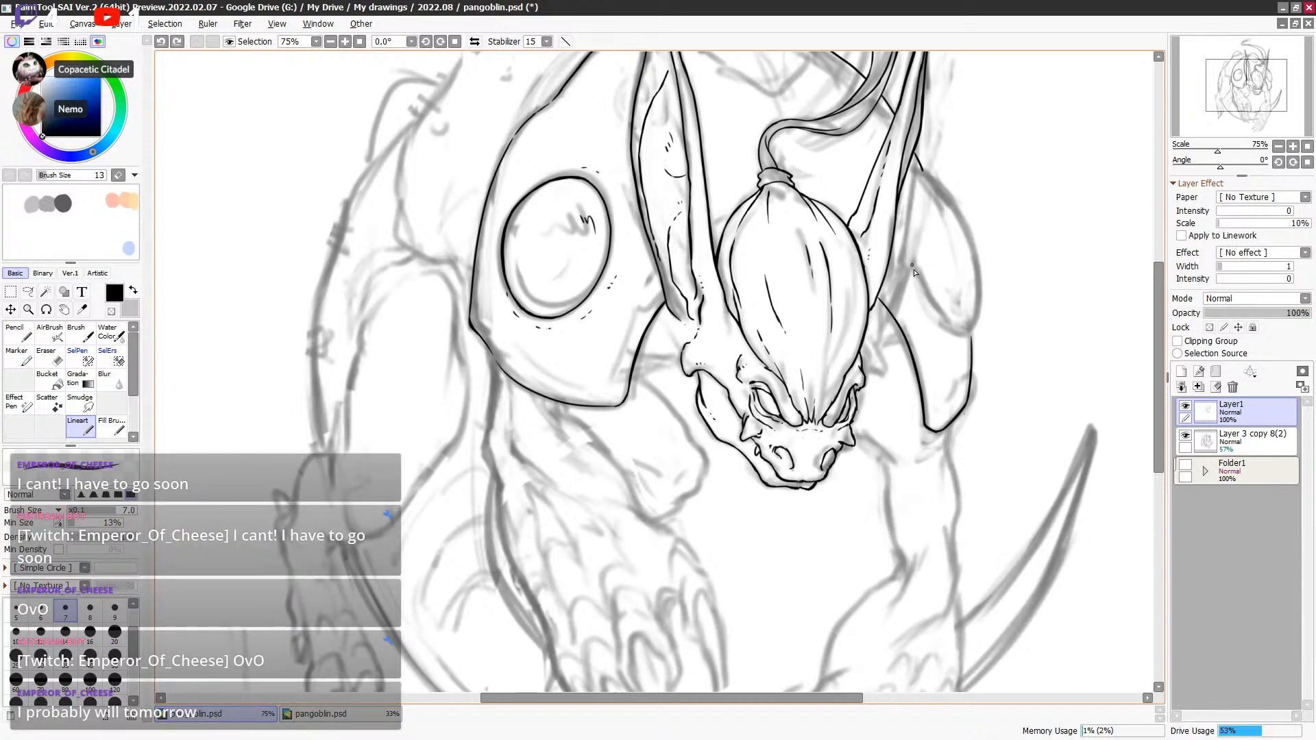
mouse_move(903, 244)
left_mouse_down()
mouse_move(955, 319)
mouse_move(901, 247)
mouse_move(926, 299)
mouse_move(959, 317)
left_mouse_up()
key("ctrl+z")
key("ctrl+z")
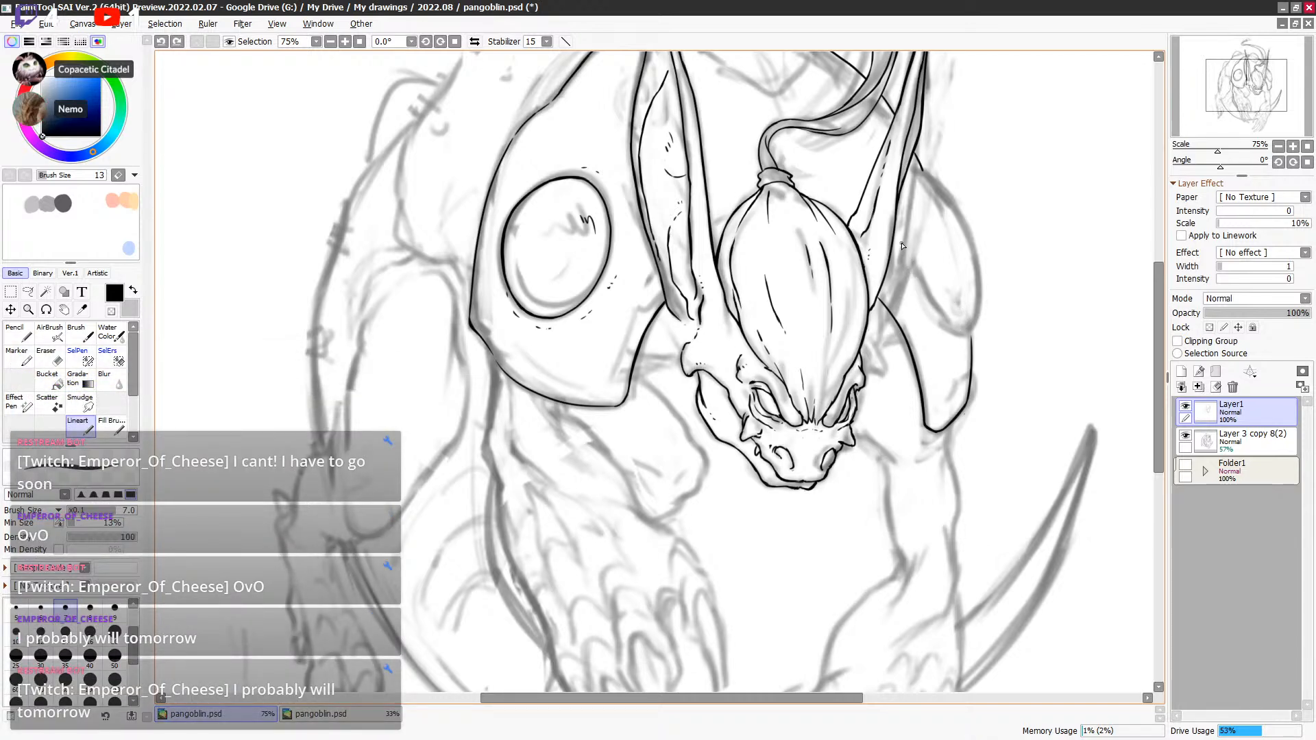
mouse_move(904, 245)
left_mouse_down()
mouse_move(924, 304)
mouse_move(967, 331)
left_mouse_up()
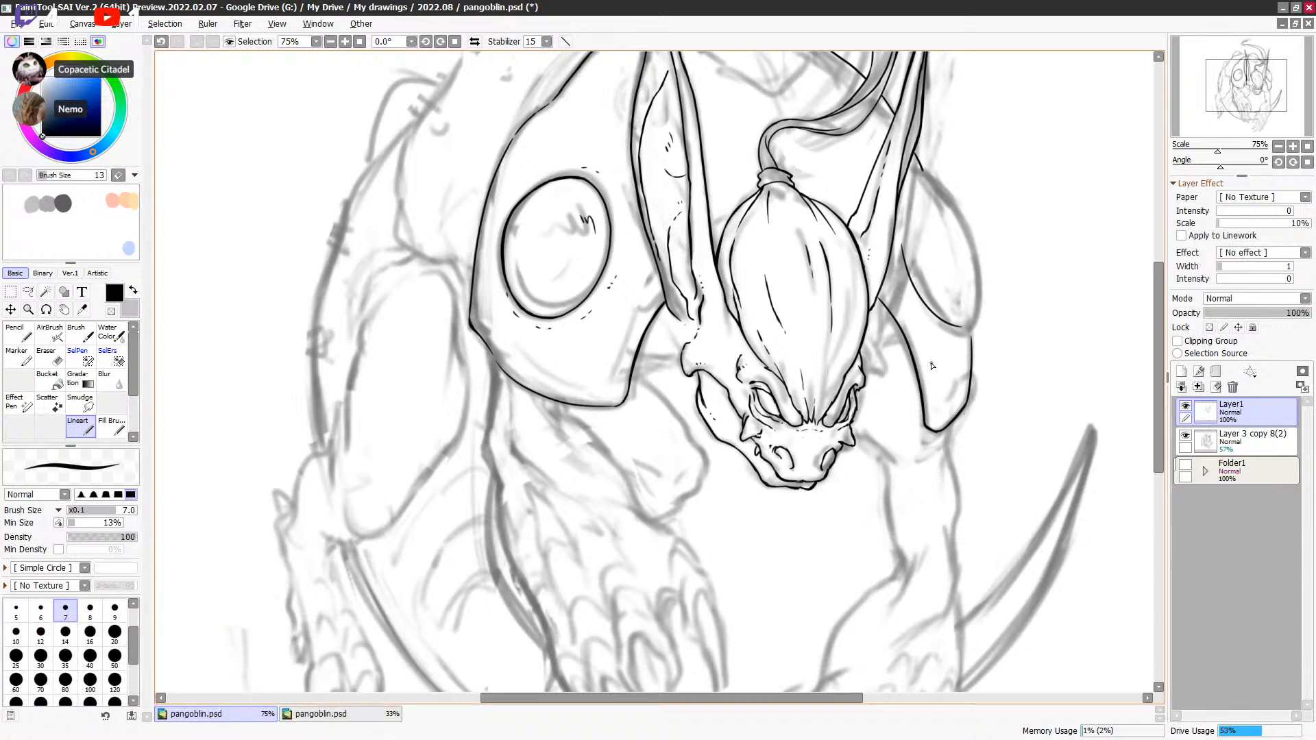
left_click_drag(940, 301, 935, 302)
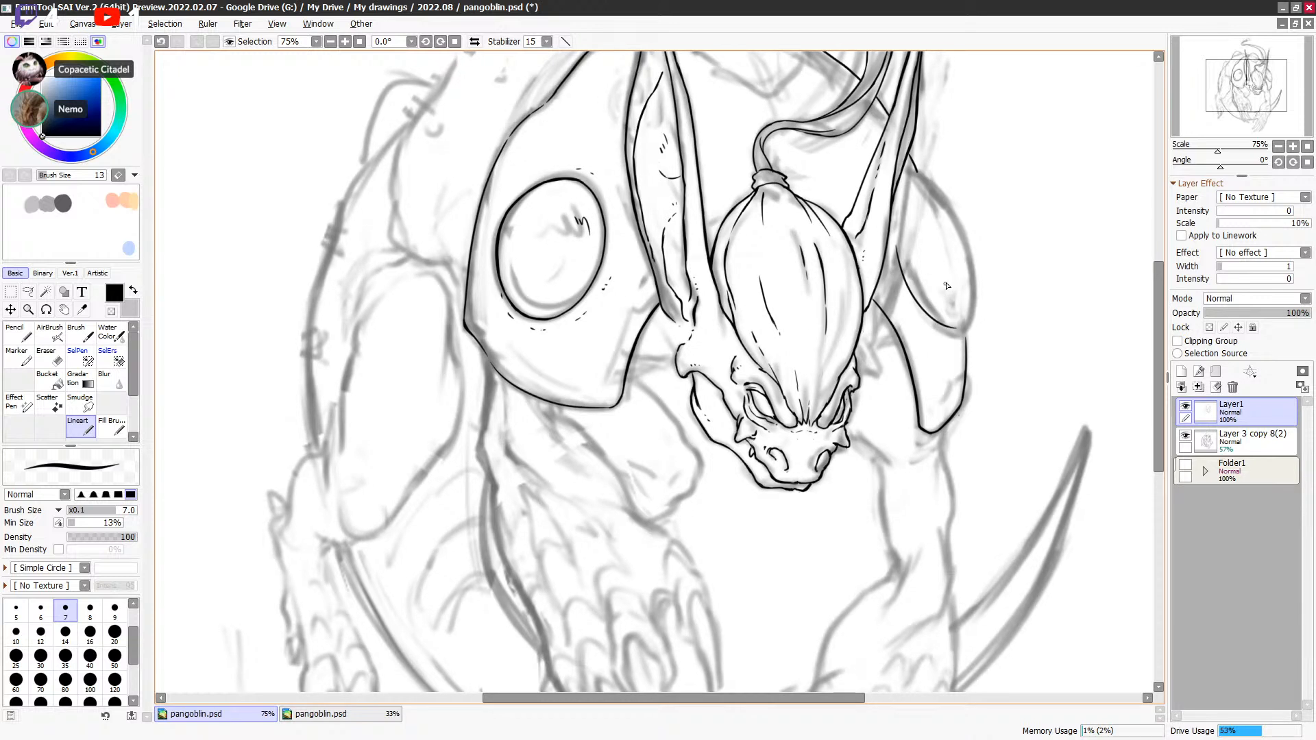
key("ctrl+z")
mouse_move(894, 244)
left_mouse_down()
mouse_move(925, 310)
mouse_move(957, 328)
left_mouse_up()
key("ctrl+z")
key("ctrl+z")
left_click_drag(895, 245, 955, 331)
key("ctrl+z")
key("ctrl+y")
key("ctrl+z")
key("ctrl+y")
key("ctrl+z")
key("ctrl+y")
key("ctrl+z")
key("ctrl+y")
key("ctrl+z")
key("ctrl+y")
key("ctrl+z")
Step: Ink the inner curve of the smaller plate's oval, with a short stroke at its lower end, and undo stray lines
mouse_move(895, 212)
left_mouse_down()
mouse_move(912, 288)
mouse_move(963, 337)
left_mouse_up()
key("ctrl+z")
key("ctrl+z")
key("ctrl+y")
key("ctrl+z")
key("ctrl+y")
left_click_drag(956, 330, 965, 327)
left_click(576, 179, "shift")
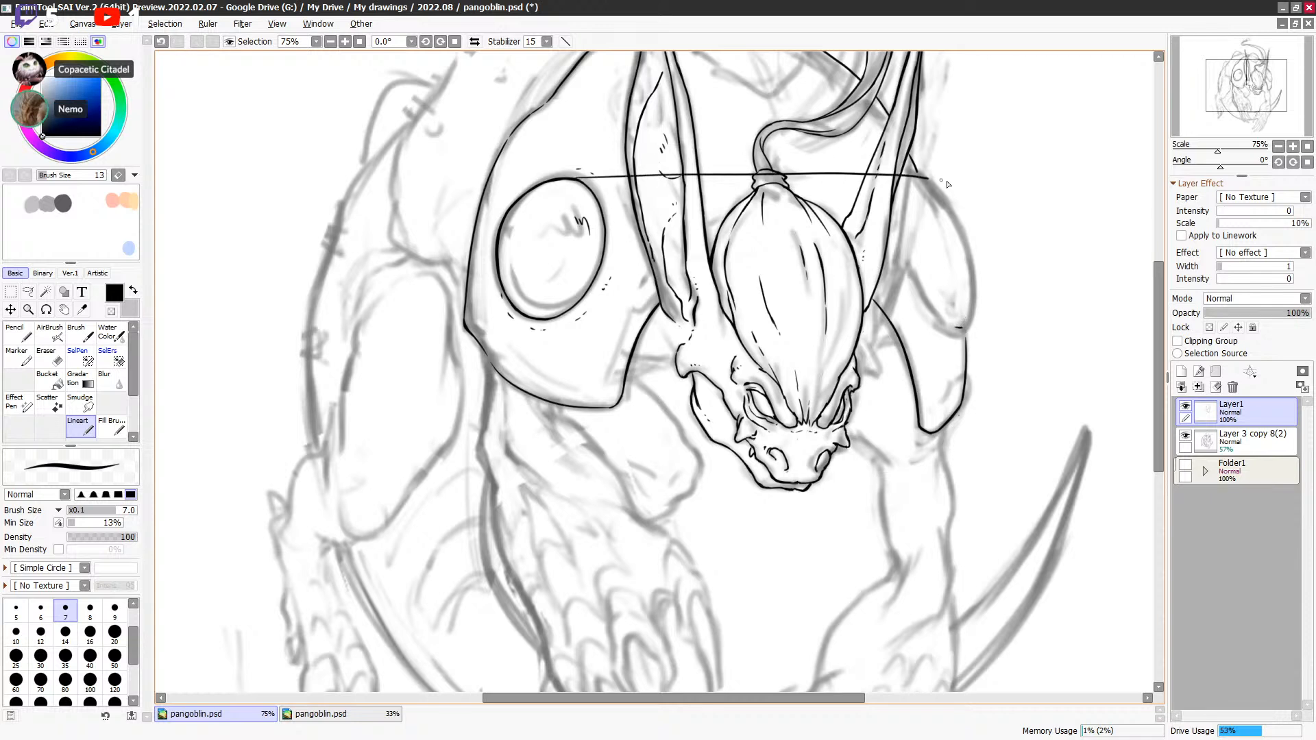
key("ctrl+z")
mouse_move(576, 180)
left_mouse_down()
mouse_move(962, 186)
mouse_move(910, 202)
mouse_move(915, 257)
mouse_move(912, 190)
mouse_move(909, 257)
left_mouse_up()
key("ctrl+z")
key("ctrl+z")
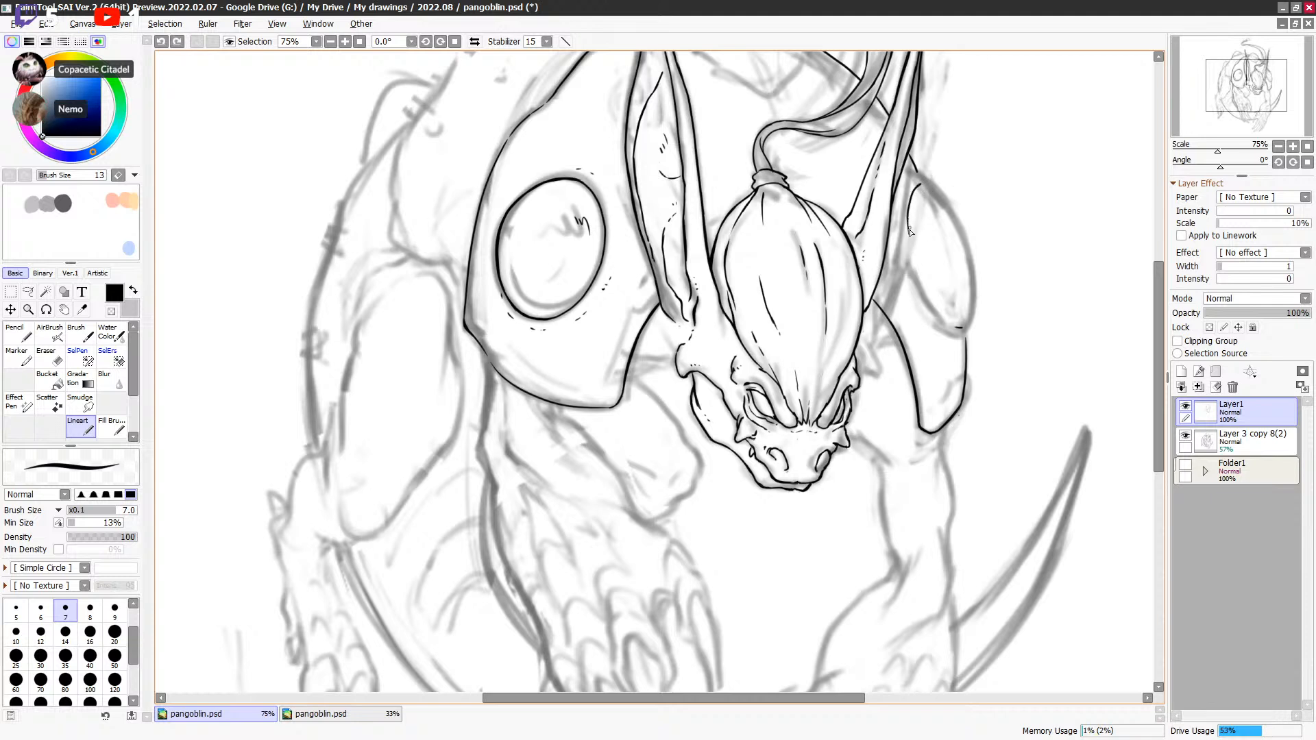
mouse_move(910, 204)
left_mouse_down()
mouse_move(926, 301)
mouse_move(909, 225)
mouse_move(916, 277)
mouse_move(959, 329)
left_mouse_up()
key("minus")
key("minus")
left_click_drag(549, 319, 1015, 341)
key("ctrl+z")
Step: Select the smaller plate's inner oval curve with a freeform selection, shift it slightly downward, and deselect
key("l")
mouse_move(916, 180)
left_mouse_down()
mouse_move(896, 253)
mouse_move(945, 343)
mouse_move(974, 325)
mouse_move(922, 185)
left_mouse_up()
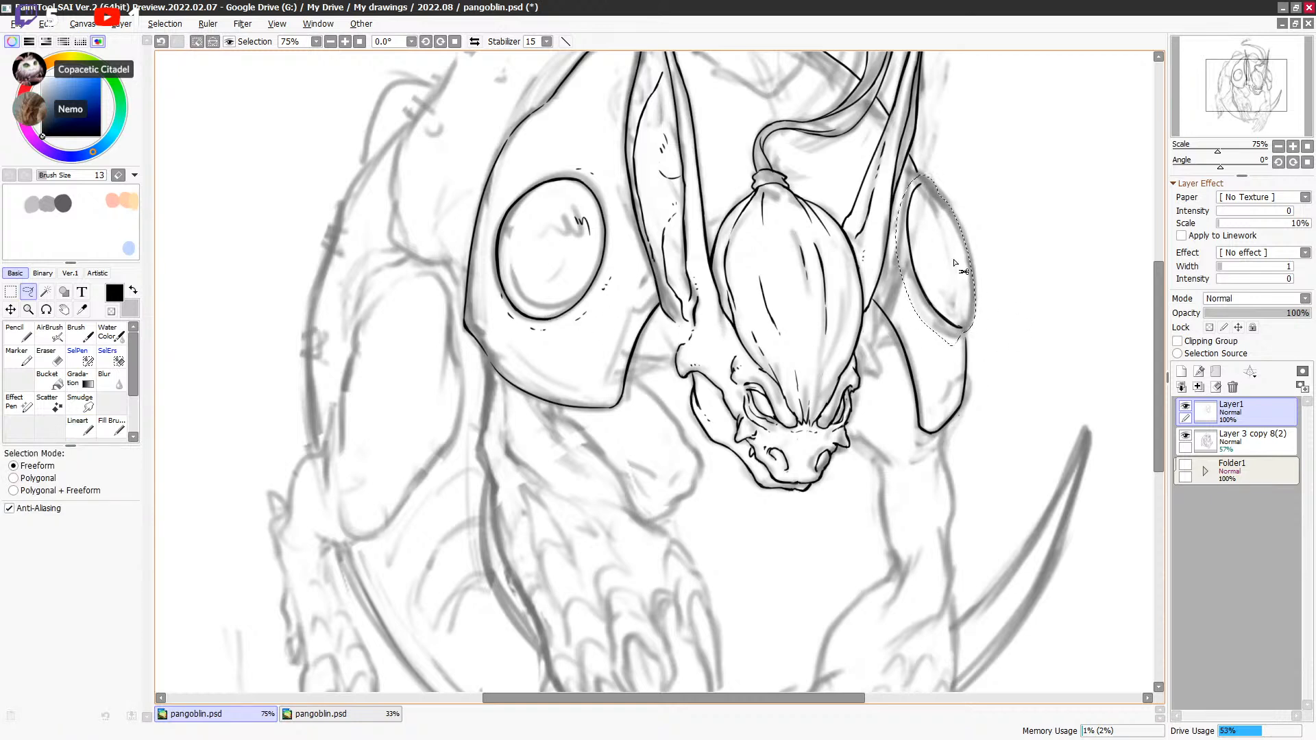
key("v")
left_click_drag(954, 278, 956, 286)
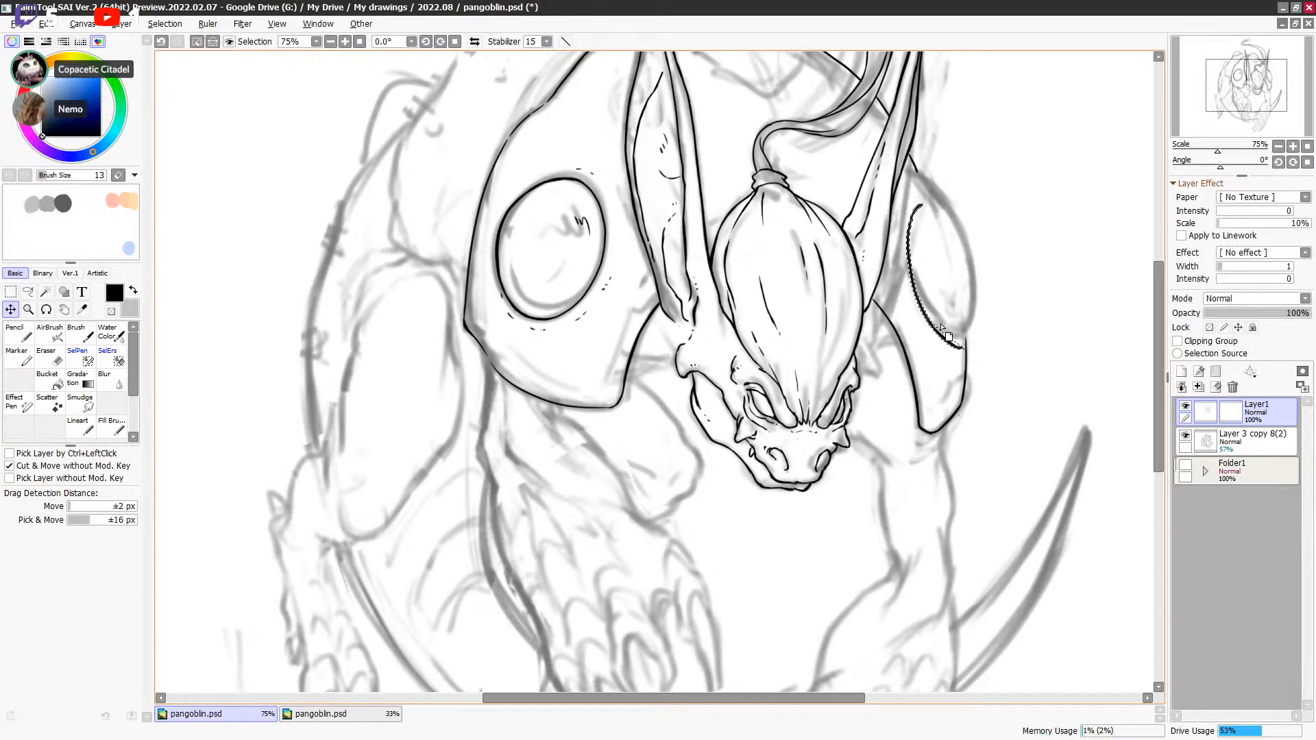
key("ctrl+d")
Step: Clean up the point where the moved curve meets the smaller plate's outer edge with the Lineart brush
key("n")
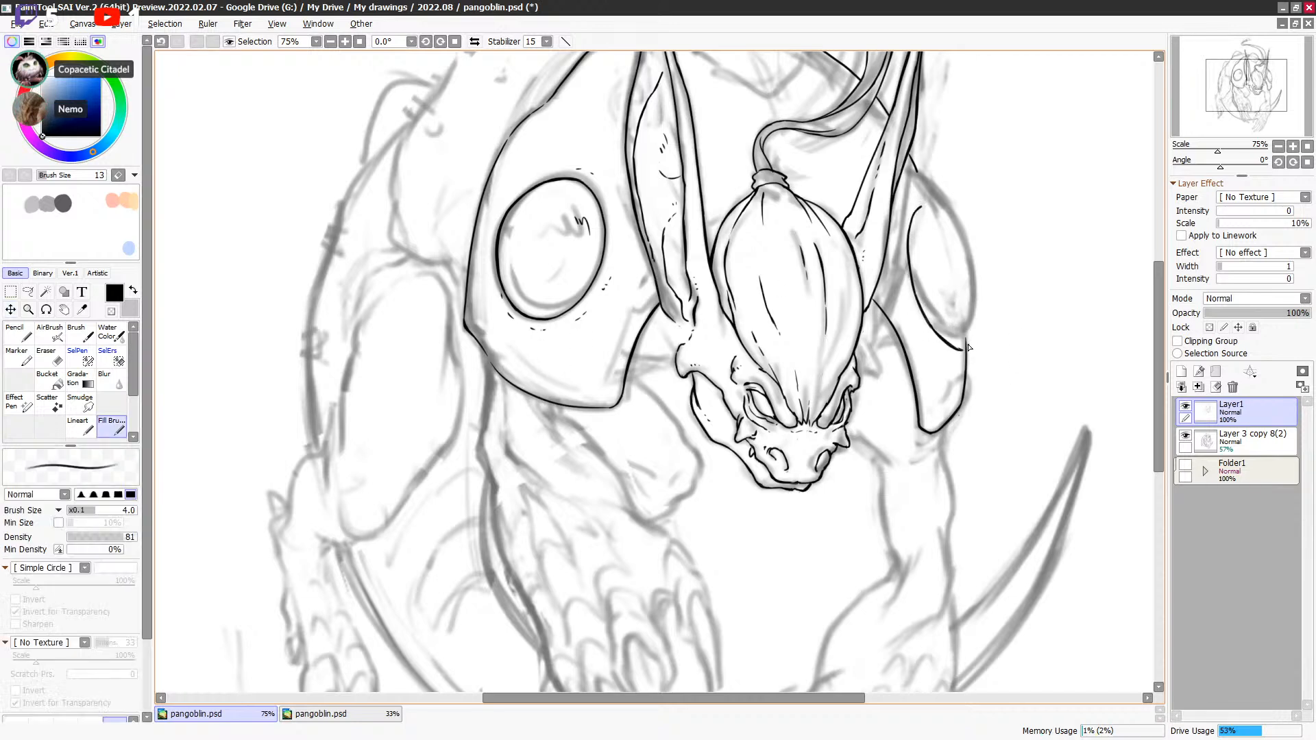
key("b")
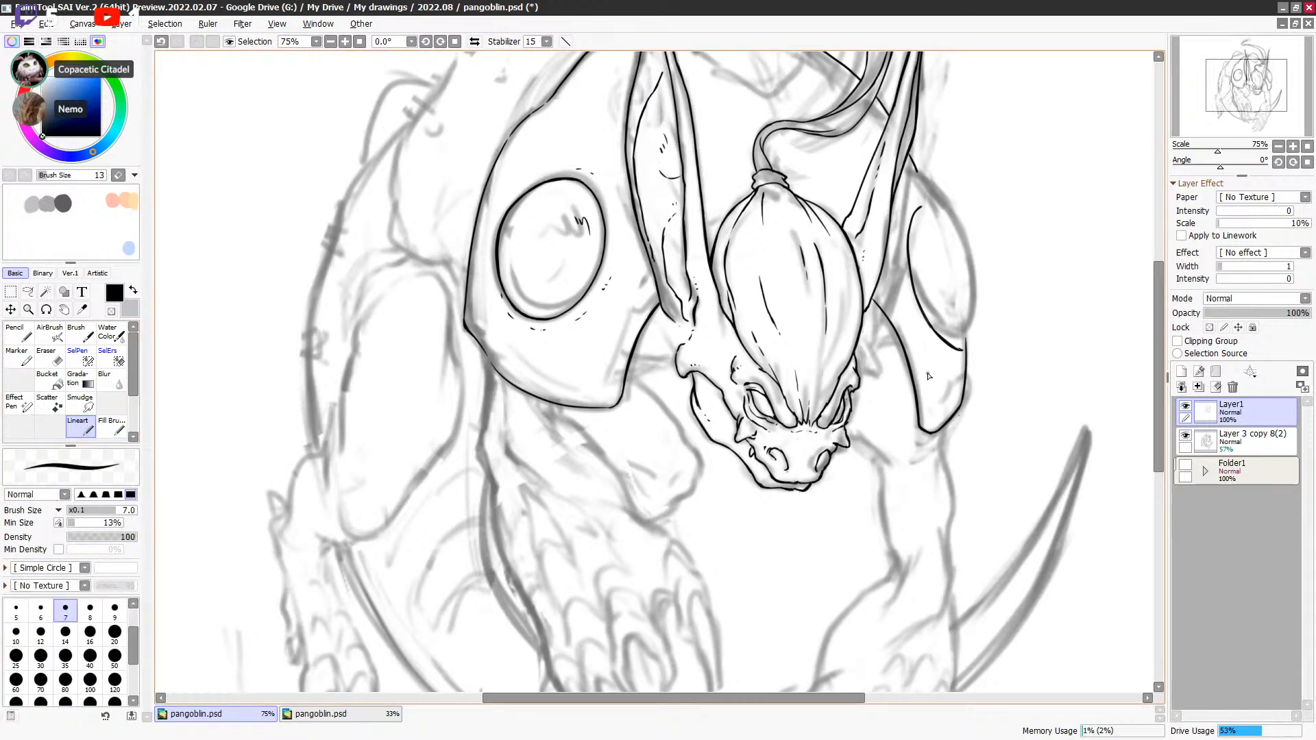
key("x")
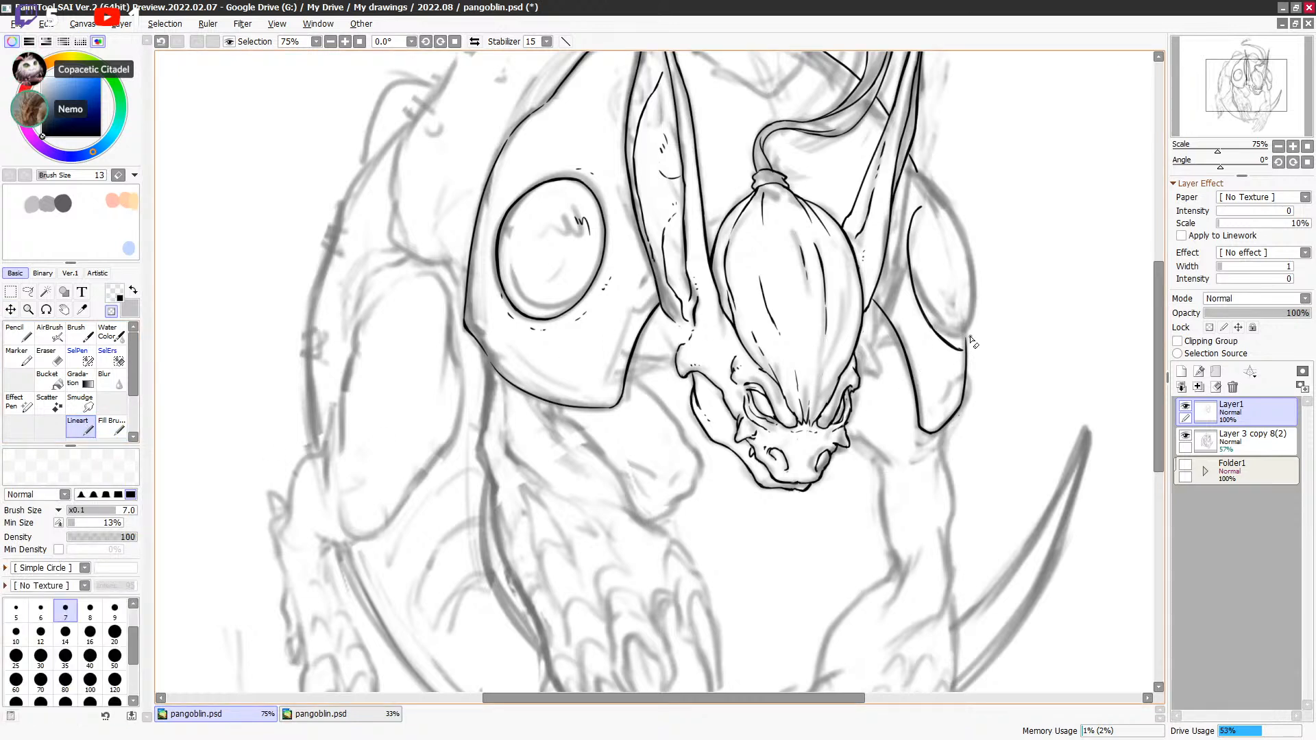
key("x")
key("ctrl+z")
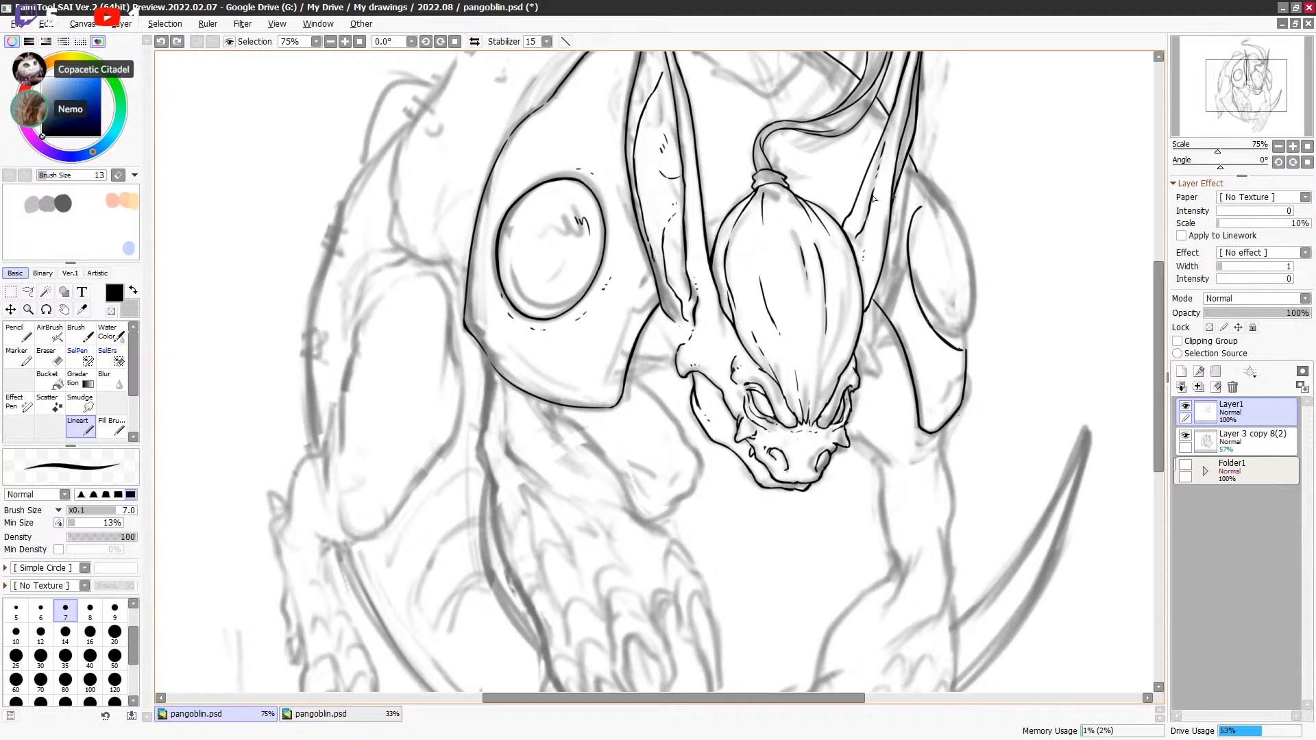
Step: Ink the outer curve of the smaller plate's oval, closing the shape from its lower end up to the top
mouse_move(574, 177)
left_mouse_down()
mouse_move(978, 198)
mouse_move(931, 202)
mouse_move(965, 220)
mouse_move(988, 291)
left_mouse_up()
key("ctrl+z")
key("minus")
key("minus")
left_click_drag(969, 347, 989, 293)
key("ctrl+z")
left_click_drag(965, 350, 988, 266)
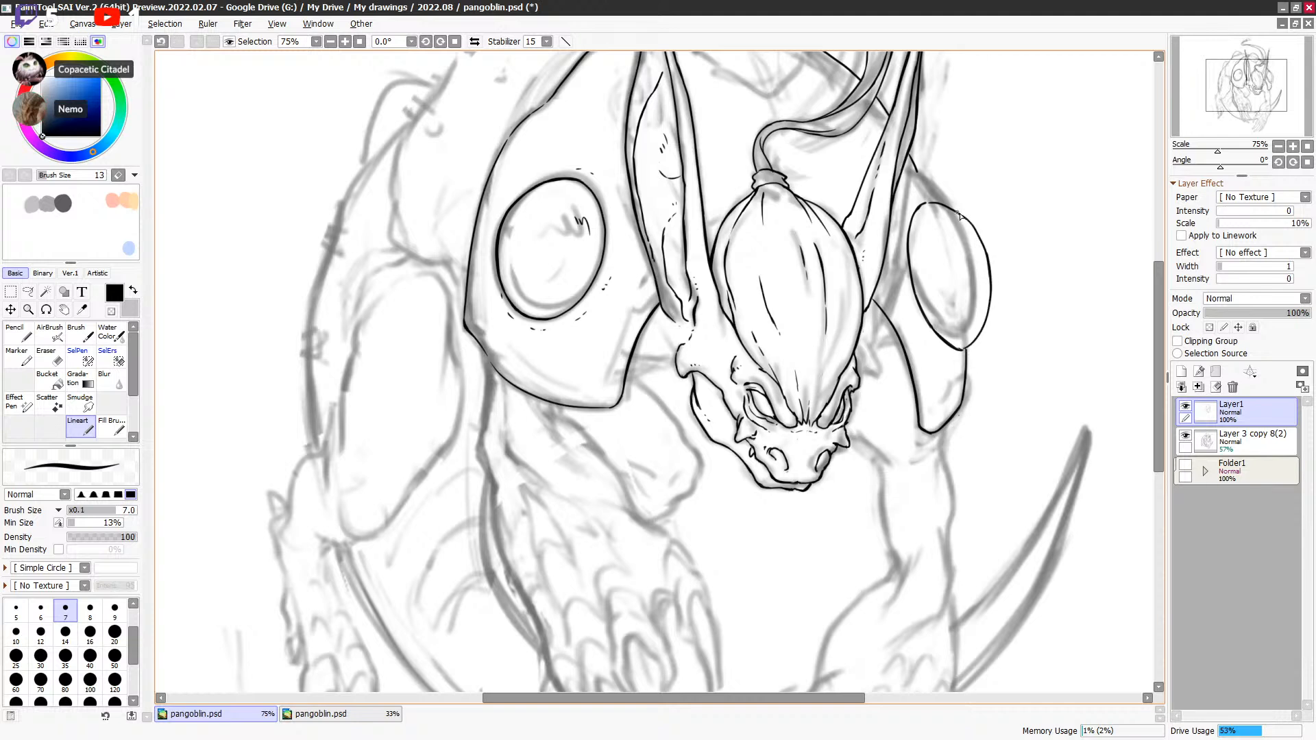
Step: Smooth the upper outer outline of the smaller plate's oval, alternating between ink and transparent color
key("minus")
key("minus")
key("minus")
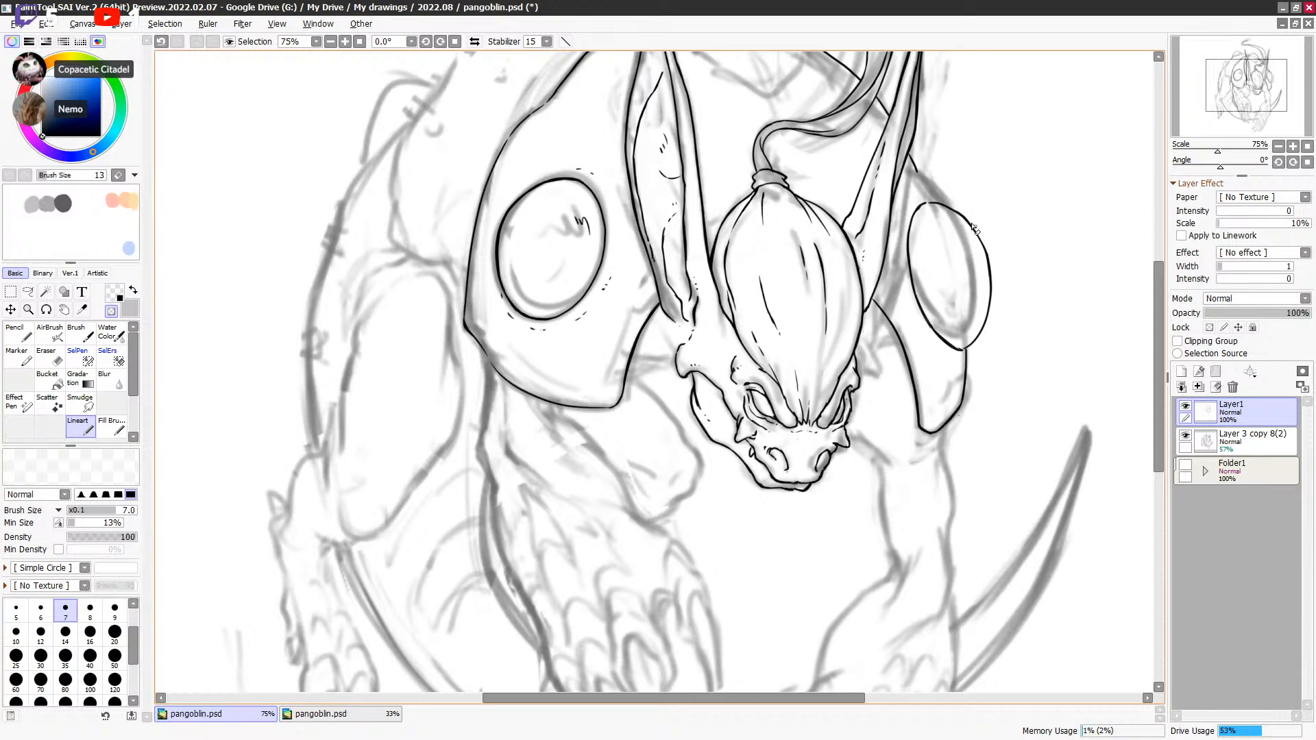
key("minus")
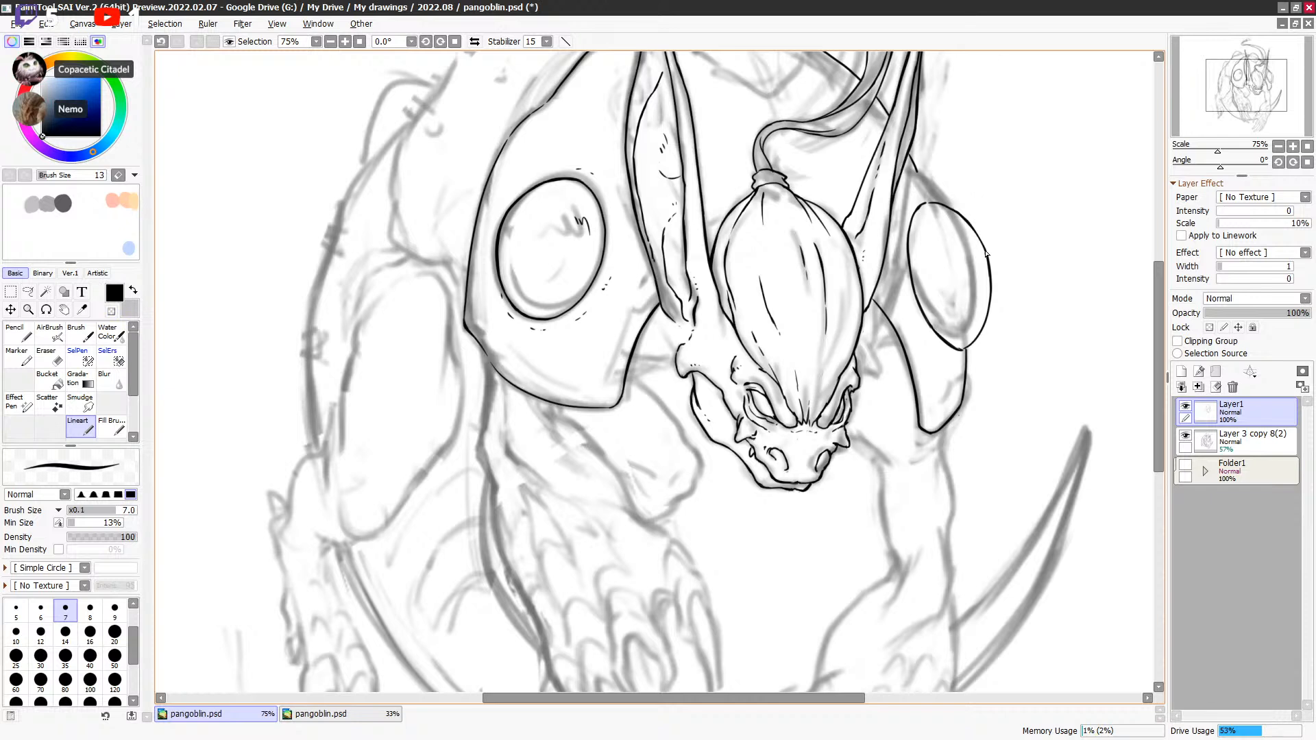
key("minus")
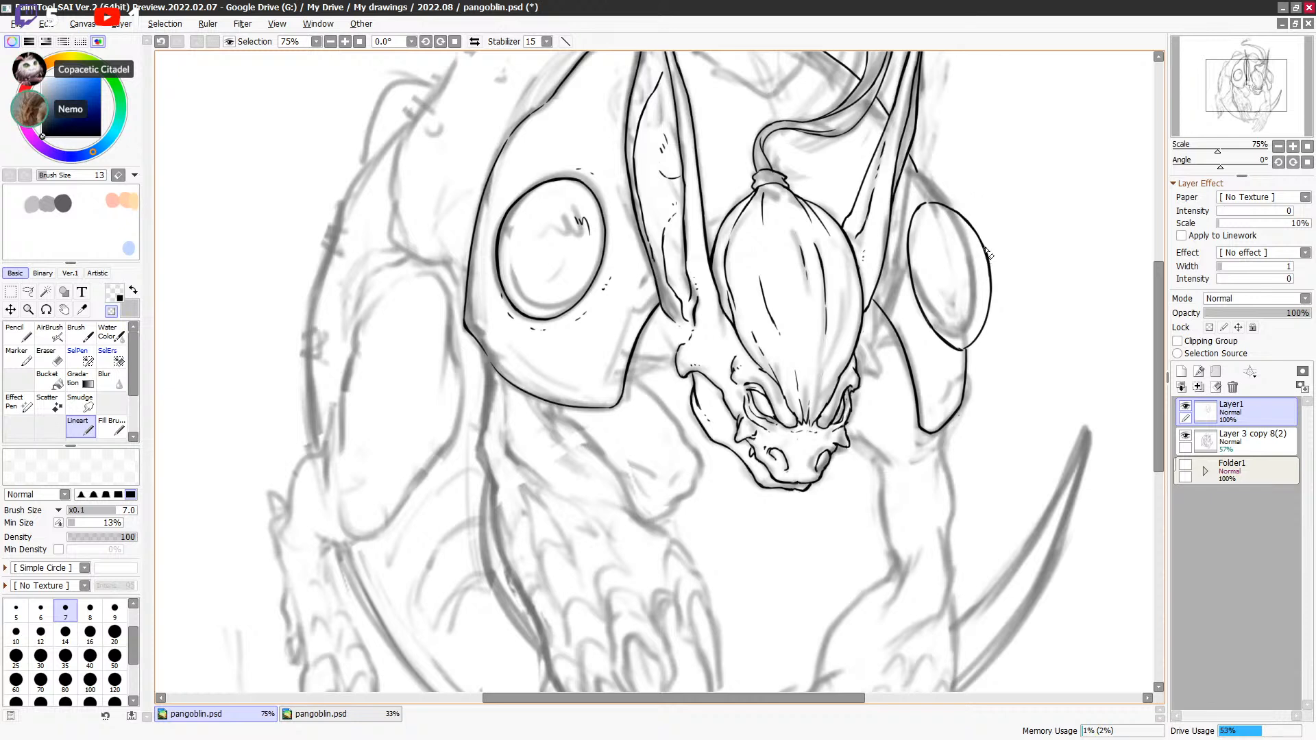
key("minus")
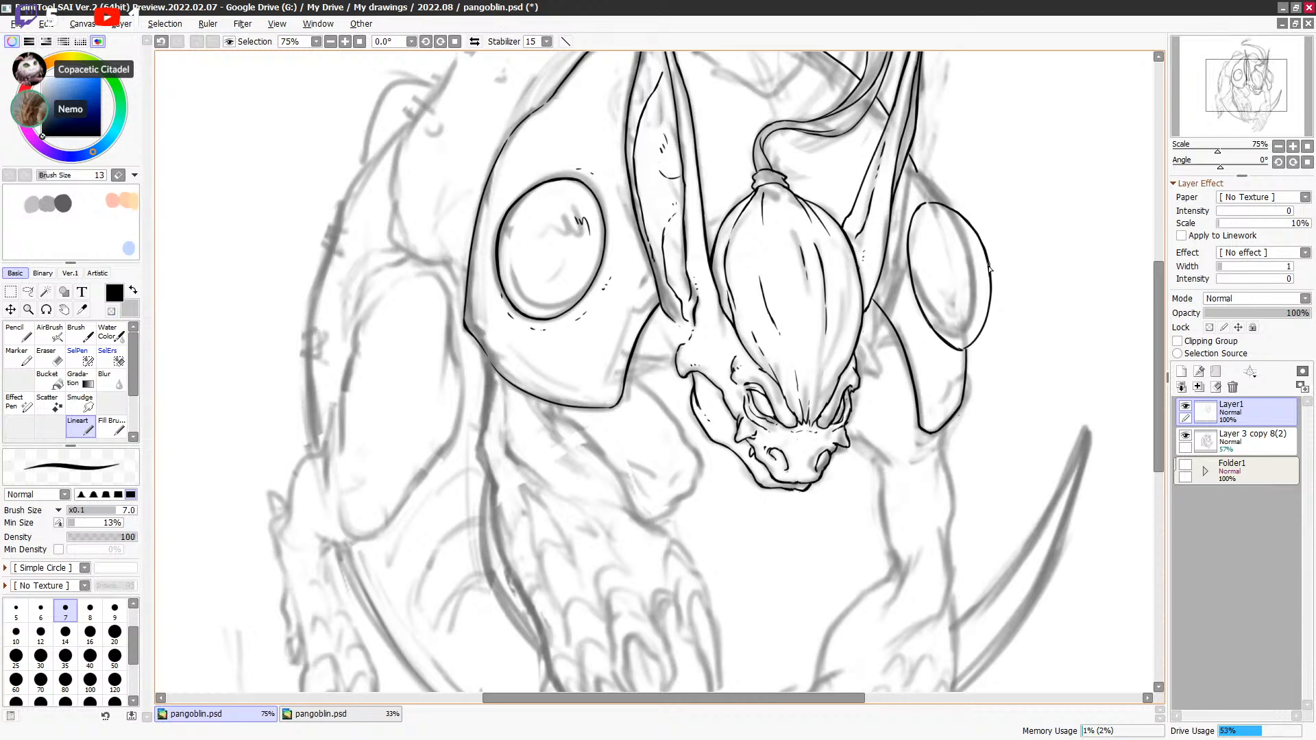
Step: Thicken the lower outer edge of the smaller plate's oval and refine its join with the plate edge below
key("ctrl+z")
key("ctrl+y")
key("ctrl+z")
left_click_drag(986, 324, 967, 351)
key("minus")
key("minus")
key("minus")
key("minus")
key("minus")
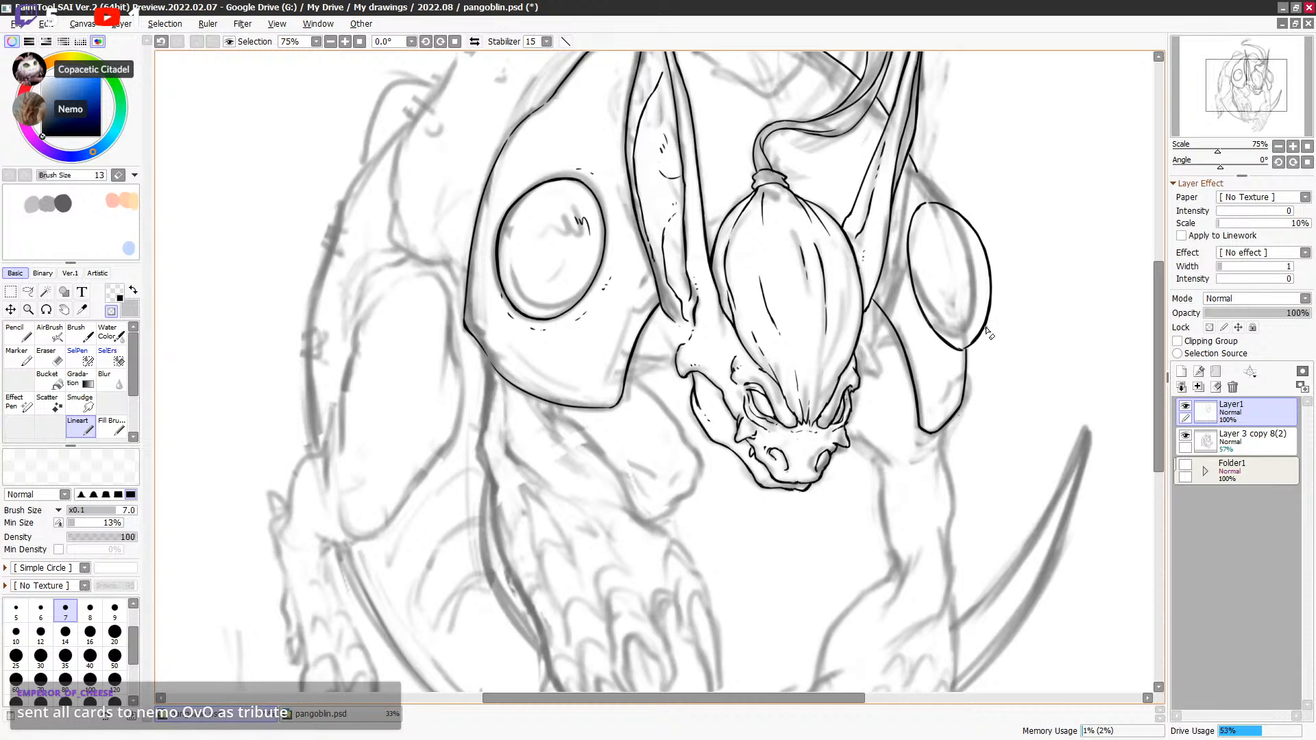
key("minus")
key("minus")
key("minus")
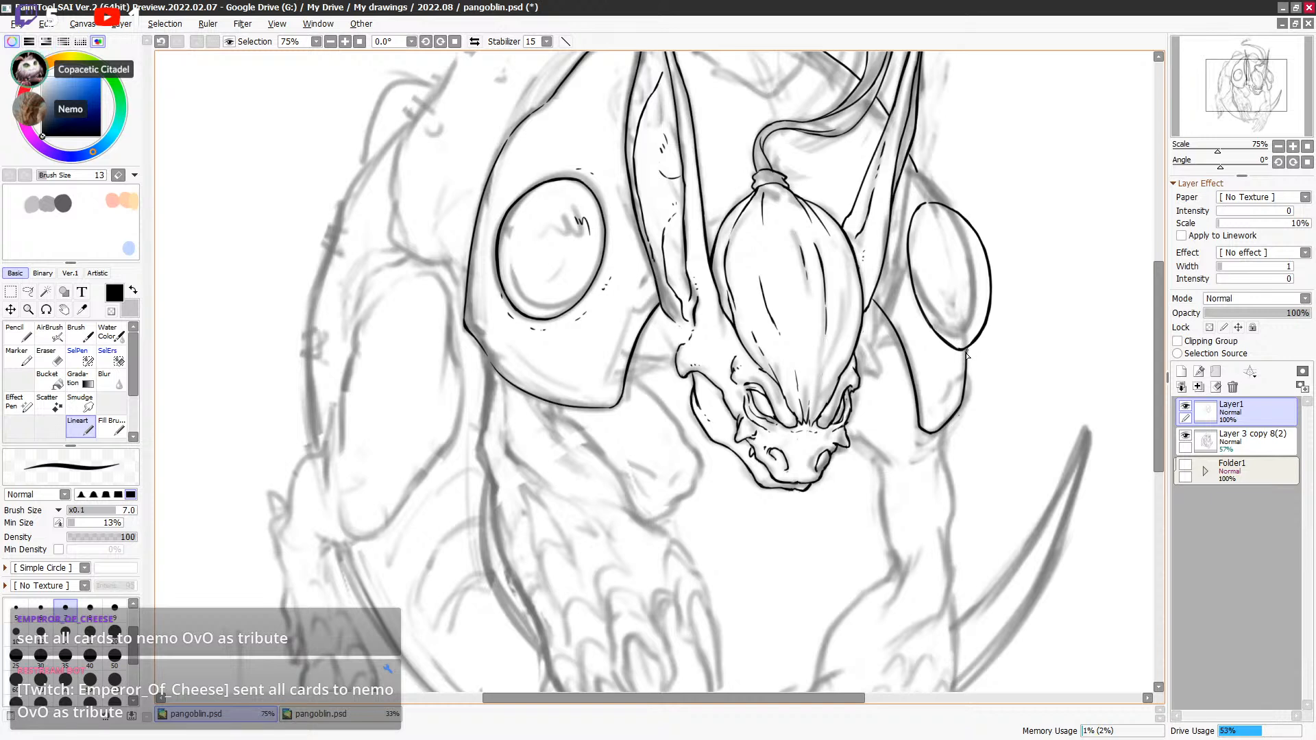
left_click_drag(969, 357, 964, 395)
Step: Ink the smaller plate's upper edge from the ear to the oval and add small crease marks inside the oval
left_click_drag(985, 200, 970, 250)
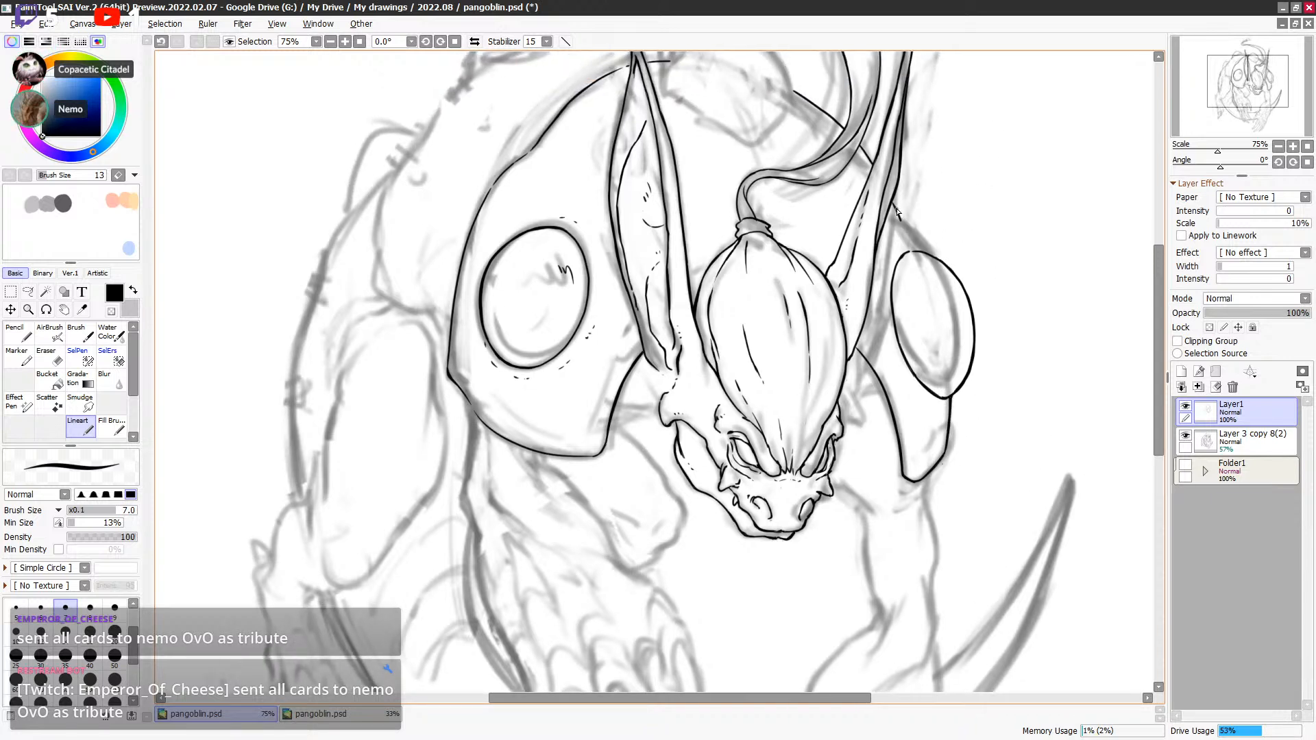
key("ctrl+z")
mouse_move(909, 248)
left_mouse_down()
mouse_move(898, 214)
mouse_move(912, 250)
left_mouse_up()
key("ctrl+z")
key("ctrl+z")
left_click_drag(895, 206, 912, 251)
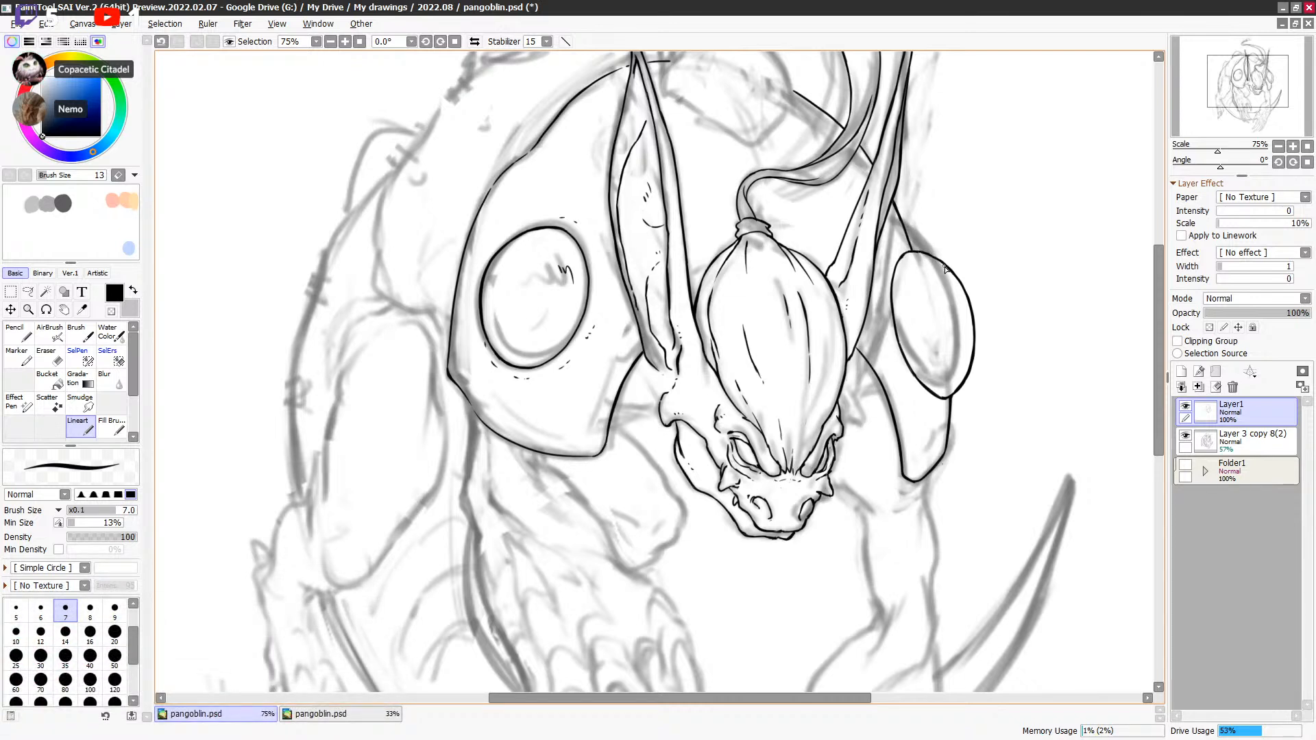
left_click_drag(909, 284, 914, 292)
Step: Hide the sketch layer and refine the junction between the smaller plate's upper edge and the top of its oval
left_click(1185, 436)
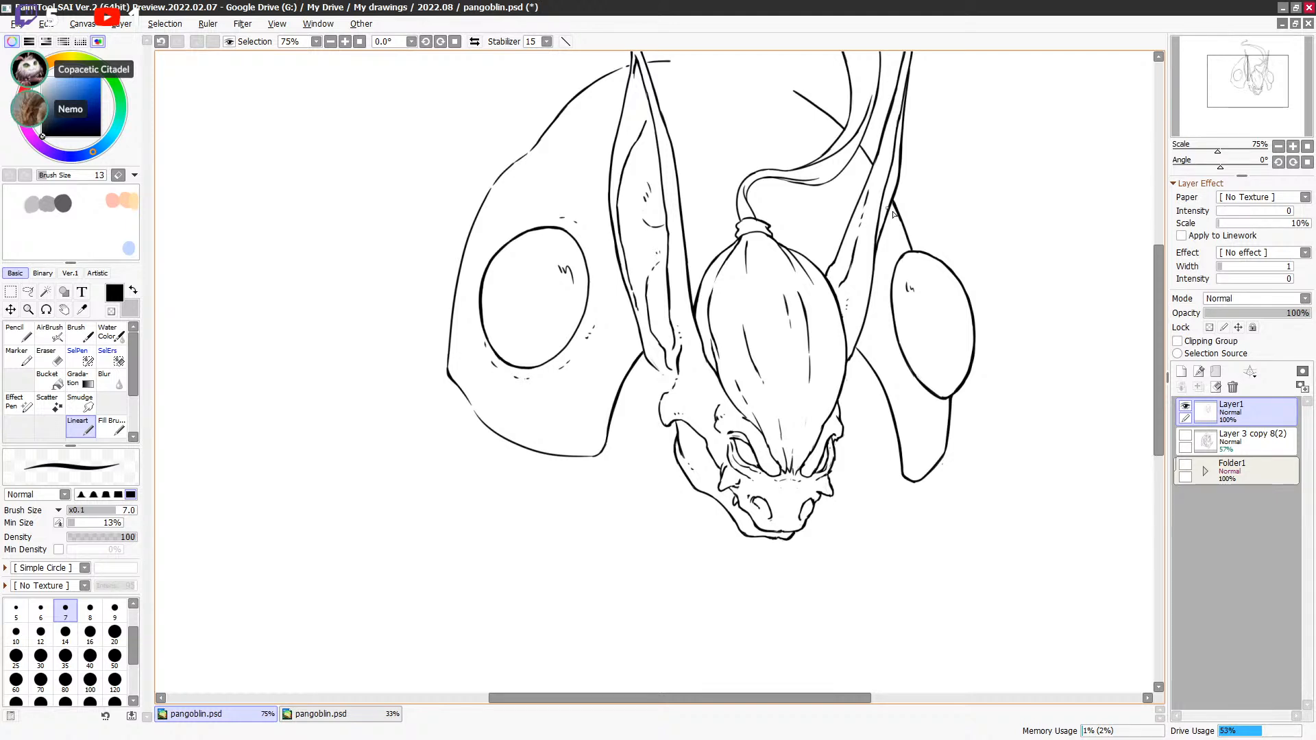
key("minus")
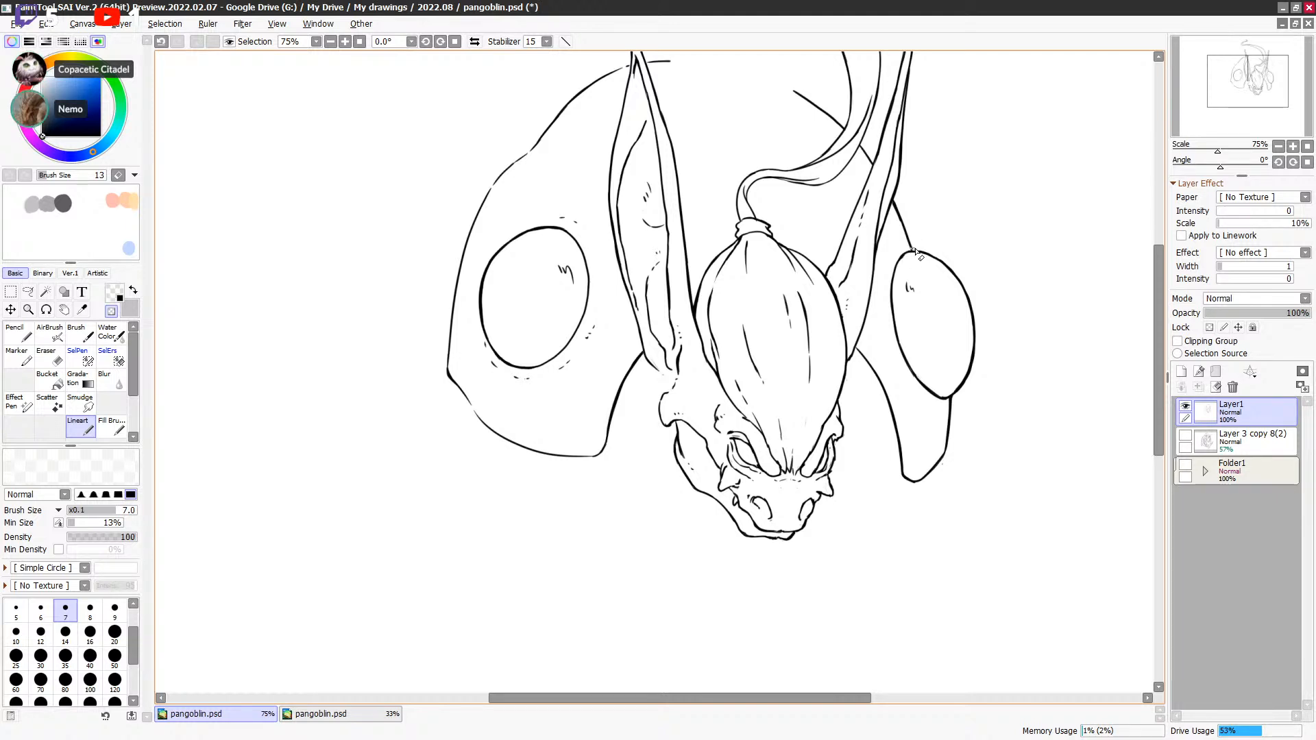
key("minus")
key("minus")
key("minus")
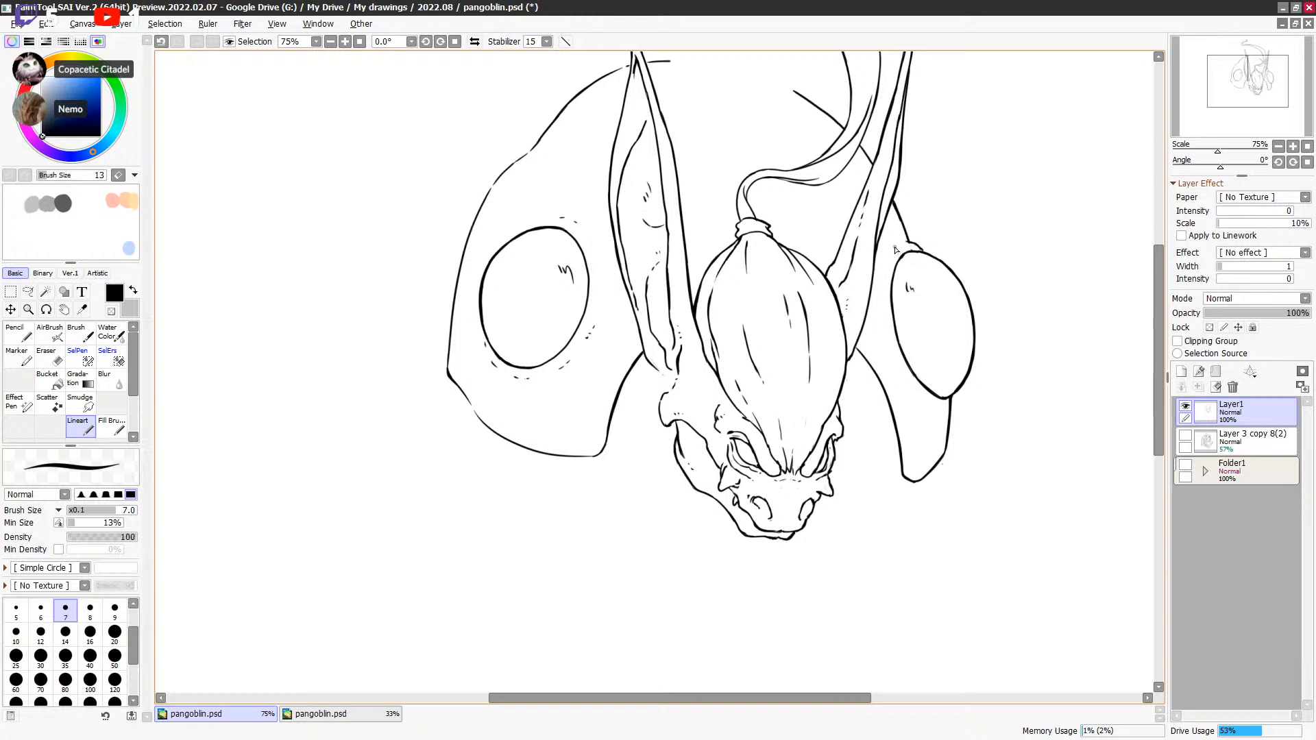
key("ctrl+z")
Step: Add short dashed marks around the outside of the oval on the smaller shoulder plate
left_click_drag(880, 301, 883, 324)
left_click_drag(905, 377, 900, 344)
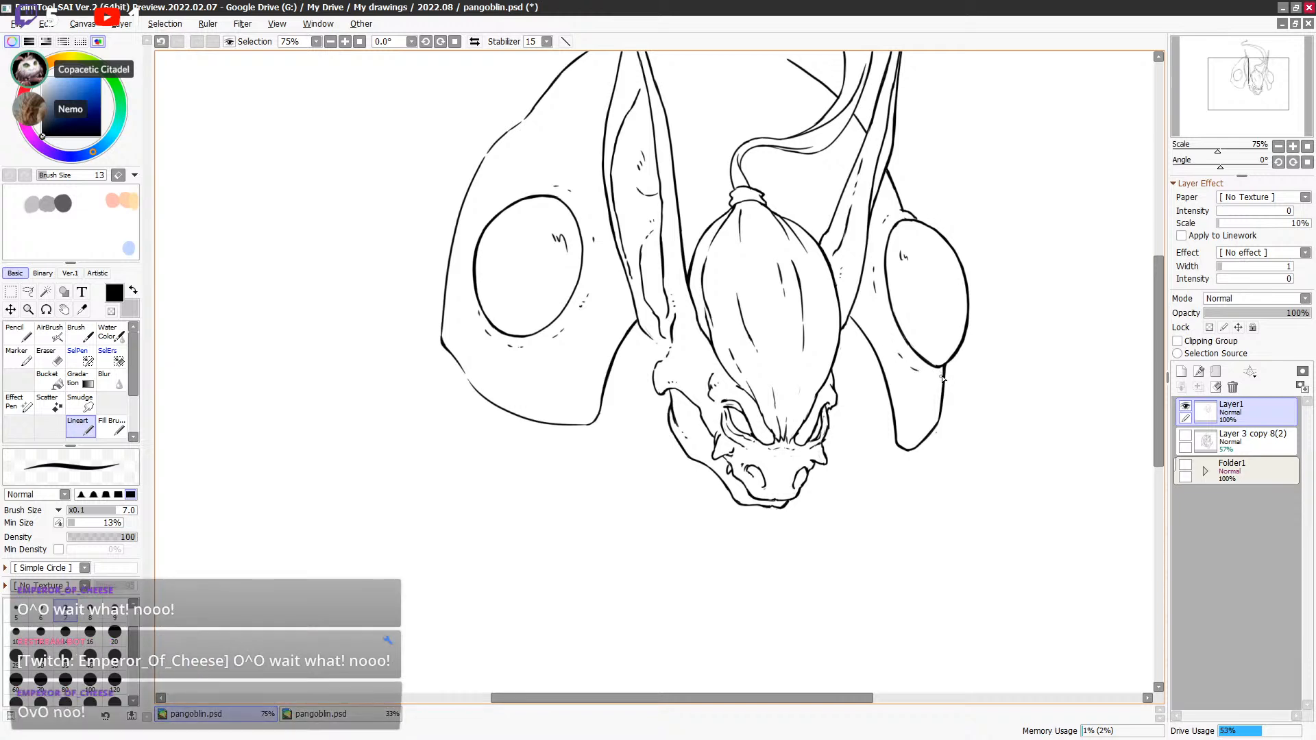
Step: Refine the join between the smaller plate's lower edge and the bottom of its oval by erasing and redrawing the corner
key("e")
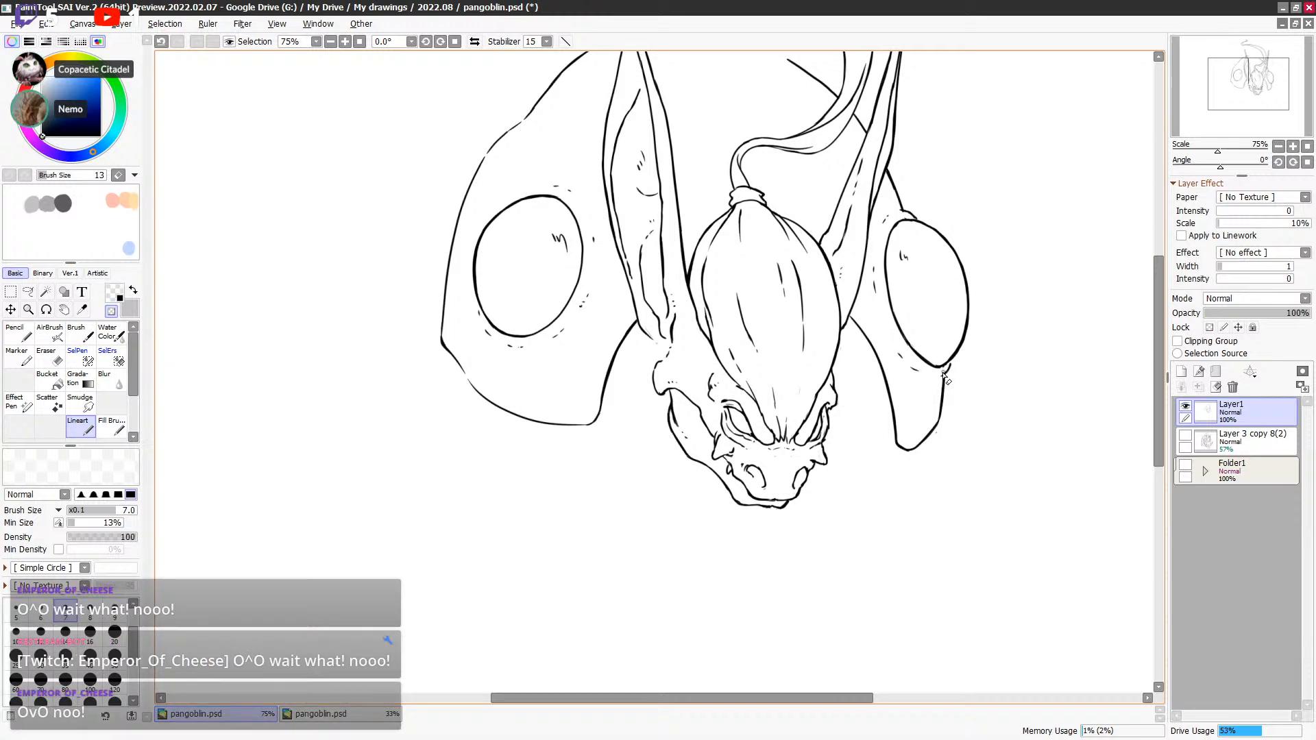
key("e")
key("e")
key("e")
key("e")
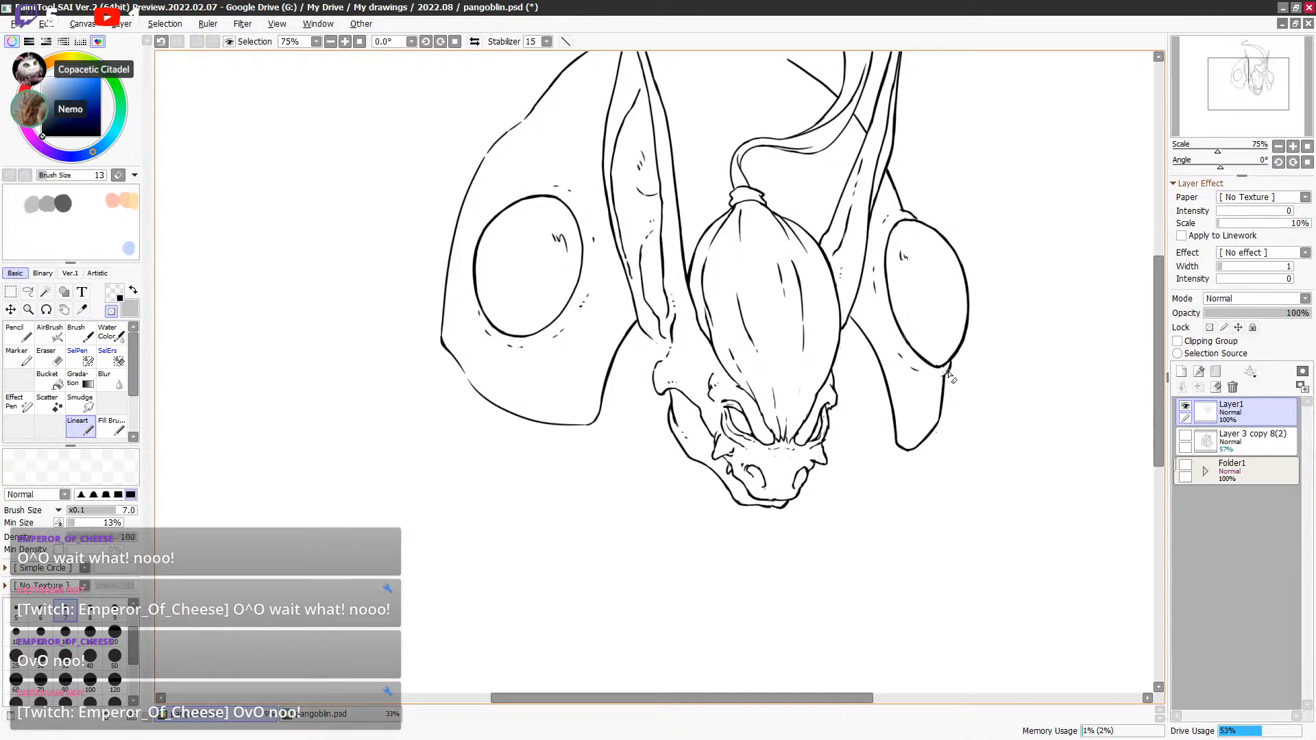
key("e")
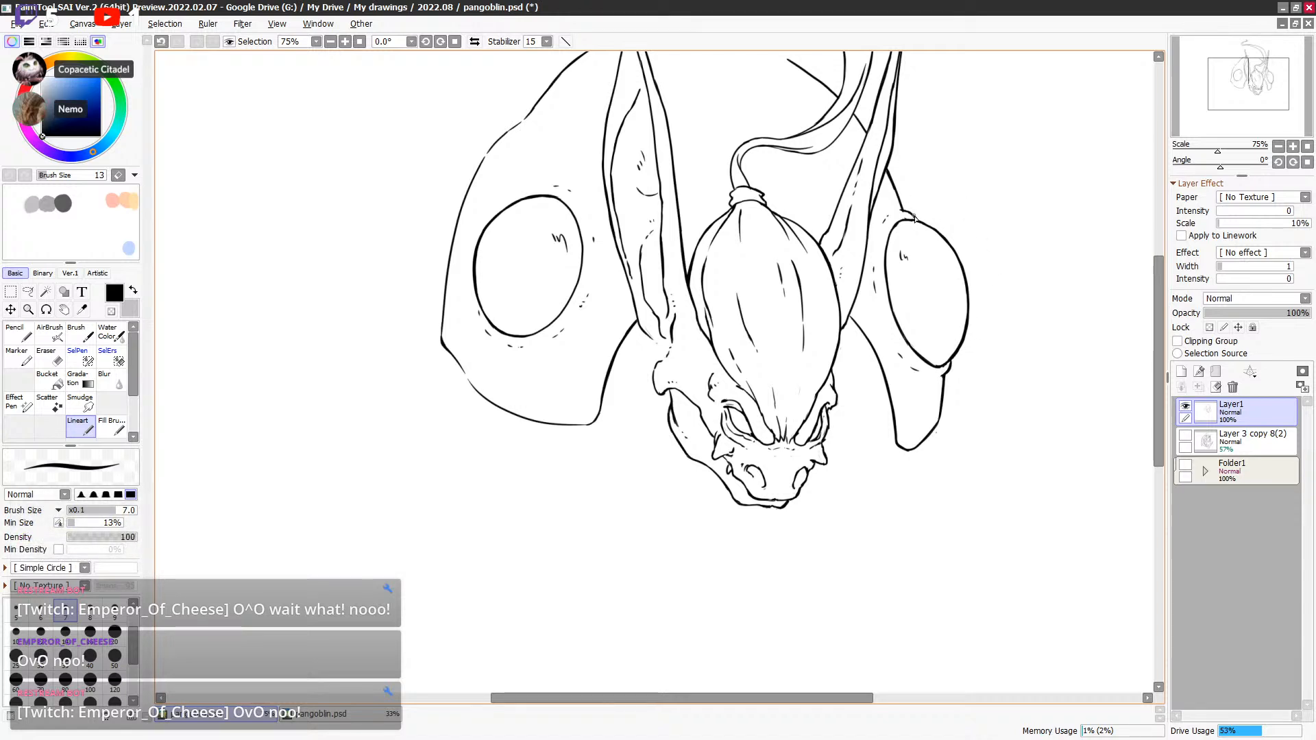
Step: Clean up the junction at the top of the smaller plate's oval and show the sketch layer again
key("e")
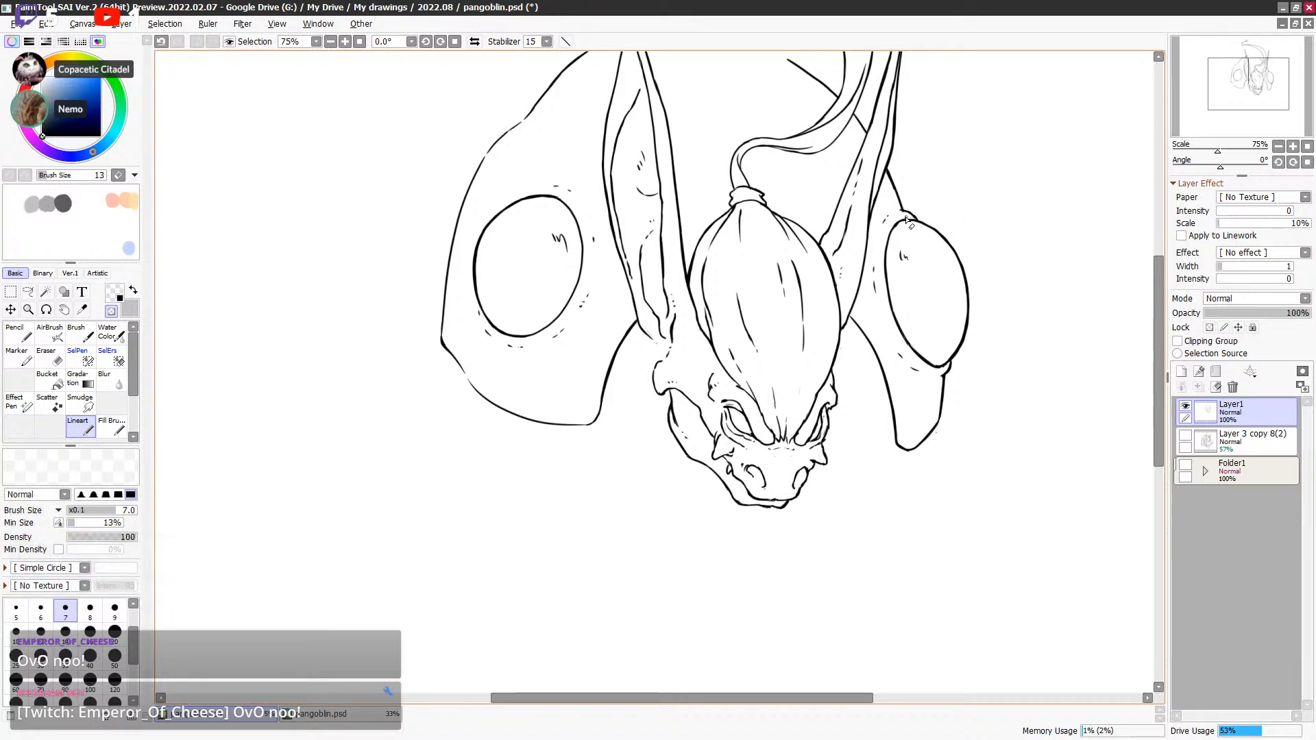
key("e")
key("e")
key("e")
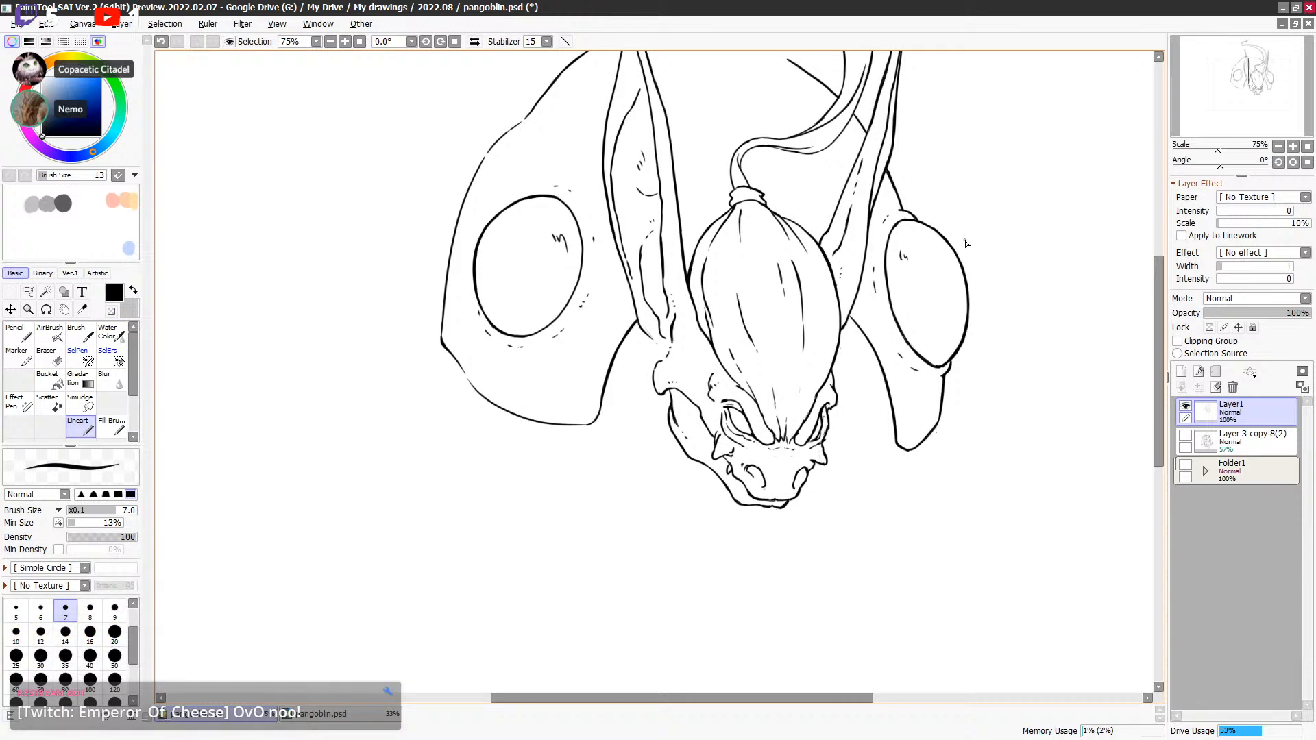
left_click_drag(981, 298, 966, 323)
left_click(1185, 437)
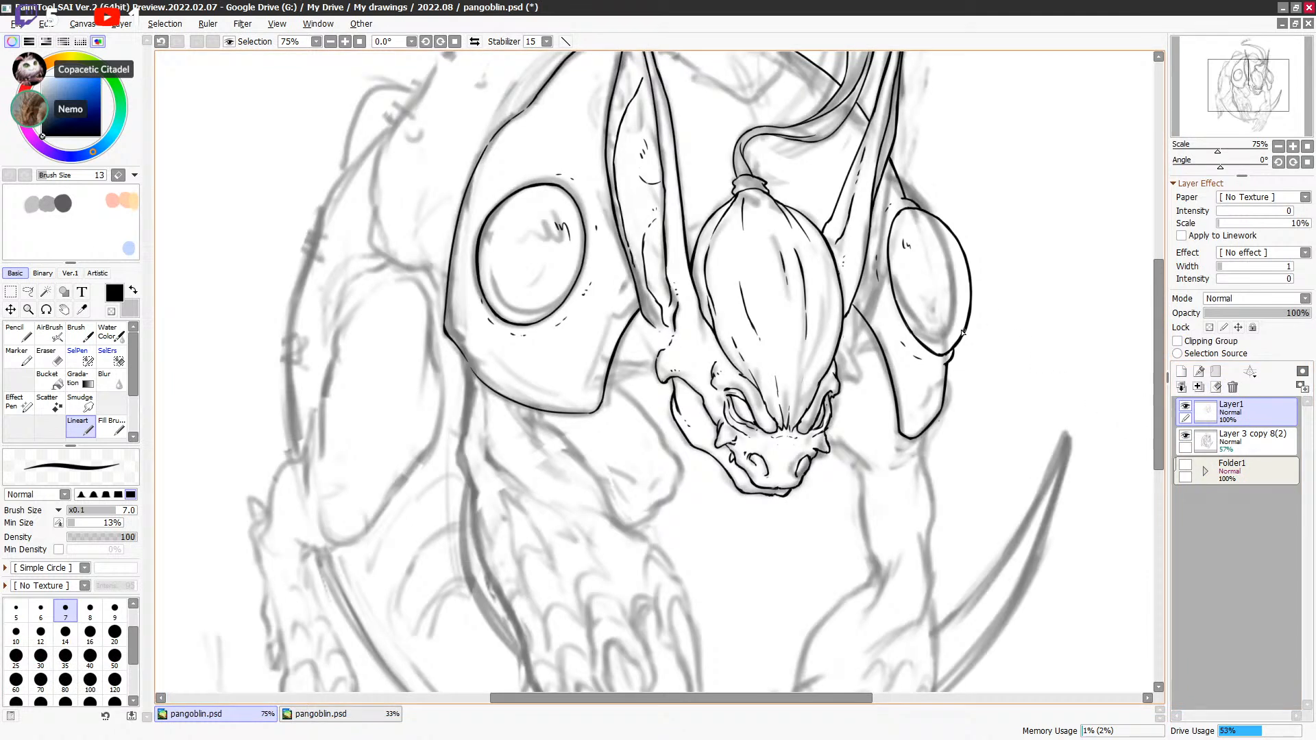
Step: Try to ink an inner rim line along the outer side of the smaller plate's oval
mouse_move(950, 267)
left_mouse_down()
mouse_move(957, 313)
mouse_move(959, 266)
left_mouse_up()
key("ctrl+z")
key("ctrl+z")
left_click_drag(935, 344, 957, 279)
key("ctrl+z")
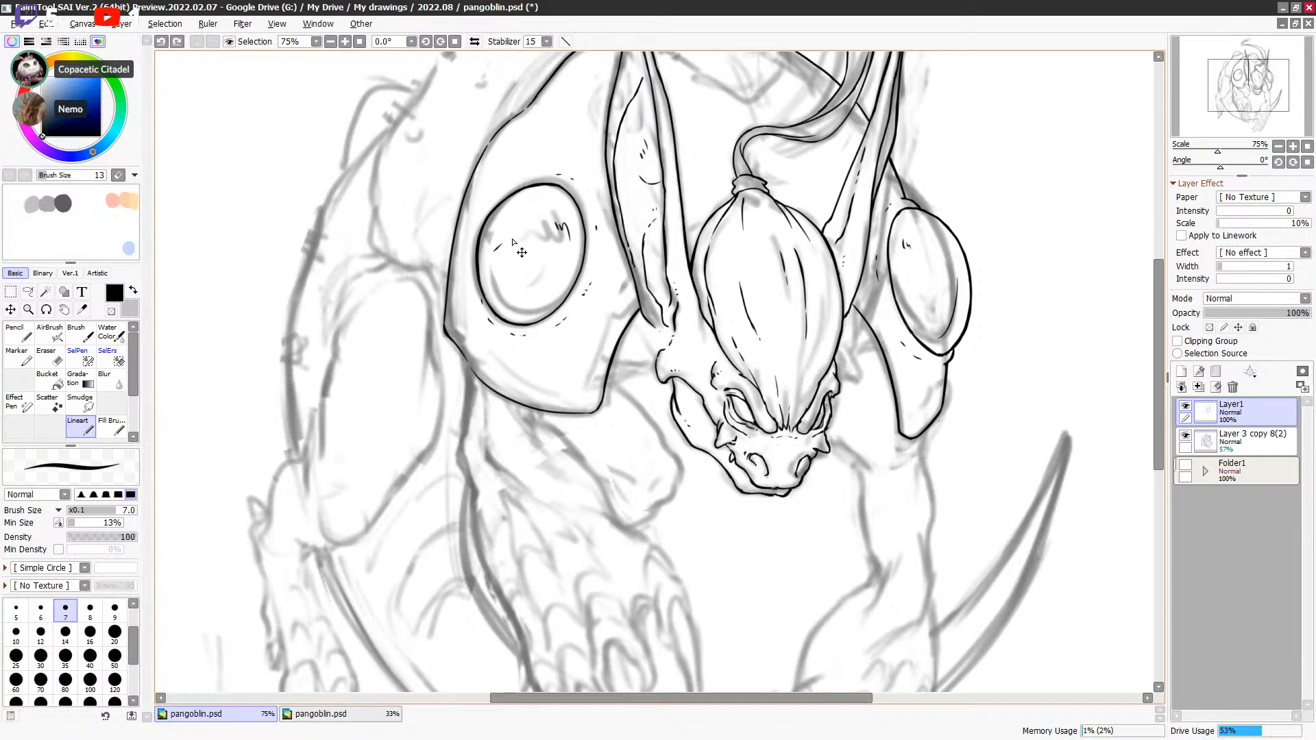
Step: Try to ink an inner rim line inside the larger plate's oval
left_click_drag(495, 253, 507, 259)
key("ctrl+z")
left_click_drag(522, 310, 521, 208)
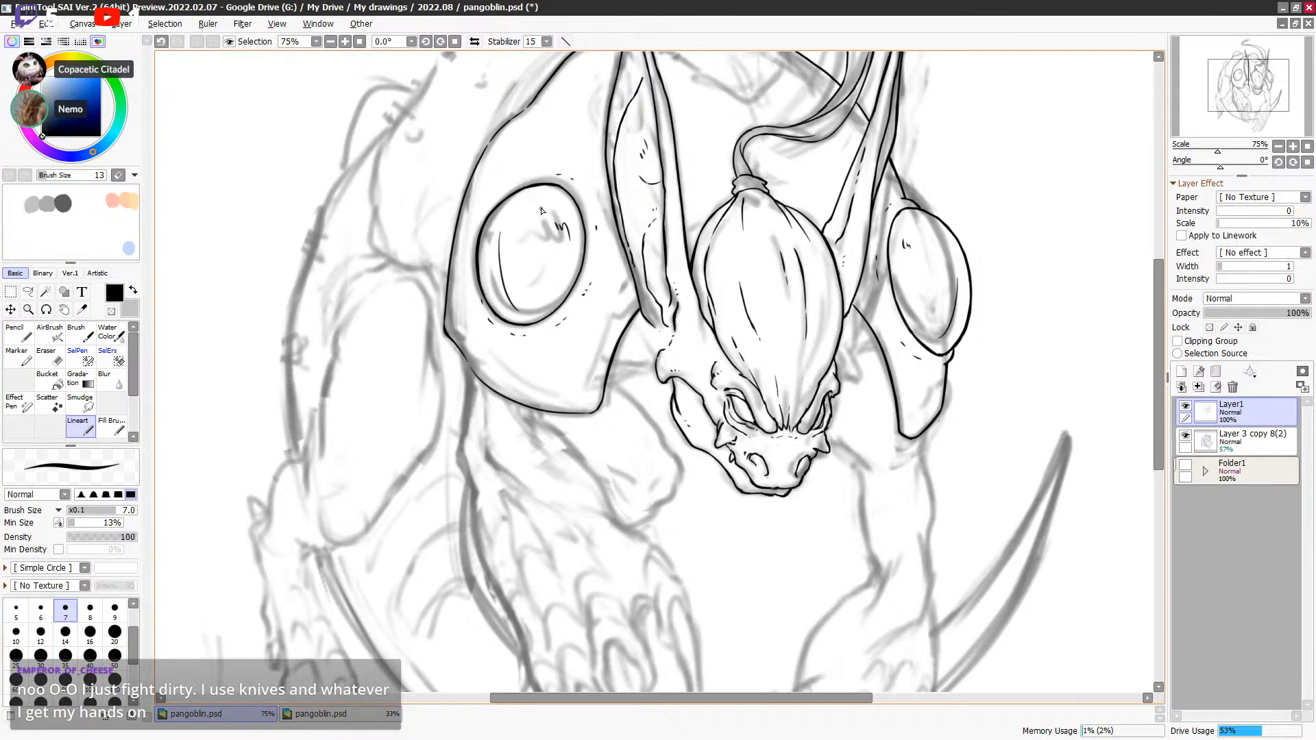
key("ctrl+z")
mouse_move(508, 309)
left_mouse_down()
mouse_move(549, 280)
mouse_move(552, 294)
left_mouse_up()
key("ctrl+z")
key("ctrl+z")
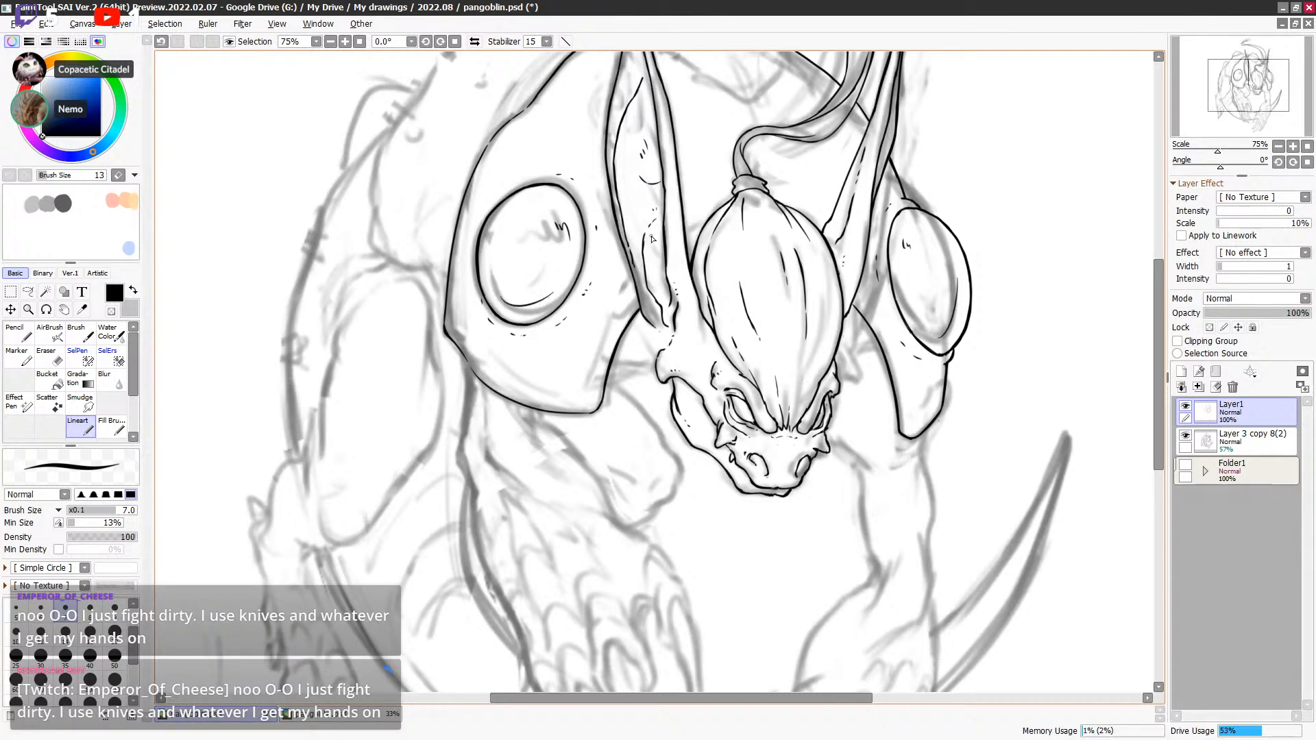
key("ctrl+z")
key("l")
left_click_drag(946, 338, 965, 277)
key("ctrl+d")
key("b")
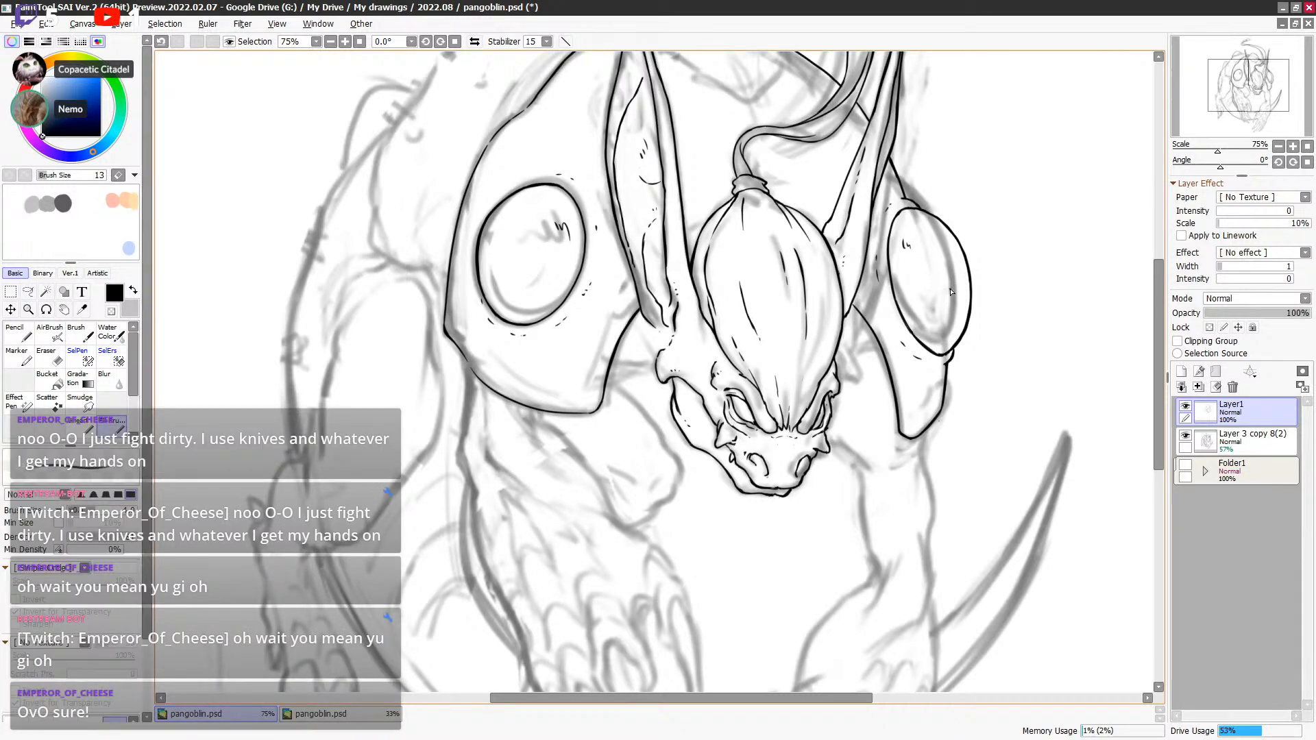
Step: Try again to ink the larger oval's inner rim, using shorter curved strokes along its outer side
mouse_move(492, 286)
left_mouse_down()
mouse_move(535, 294)
mouse_move(497, 259)
left_mouse_up()
key("ctrl+z")
key("ctrl+z")
left_click_drag(507, 315, 500, 248)
key("ctrl+z")
key("ctrl+z")
left_click_drag(506, 311, 494, 261)
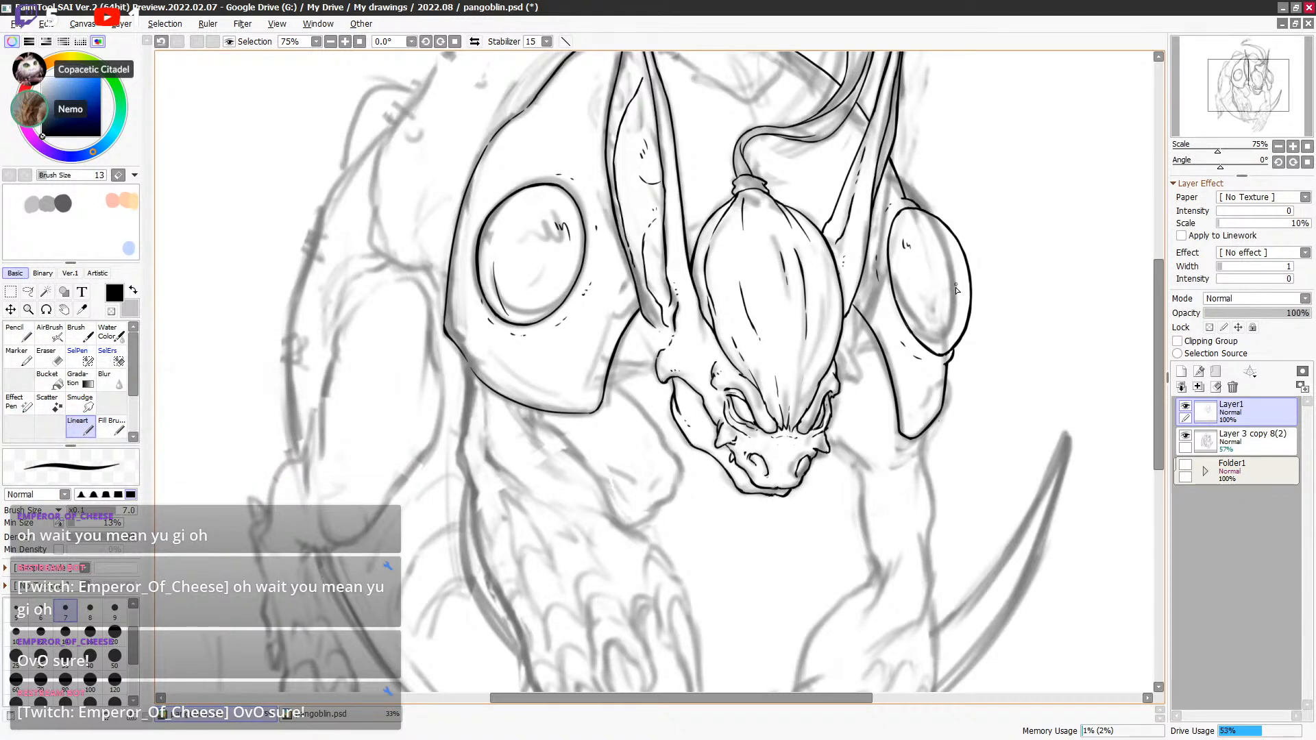
key("ctrl+z")
mouse_move(507, 305)
left_mouse_down()
mouse_move(554, 287)
mouse_move(514, 206)
mouse_move(495, 285)
left_mouse_up()
key("ctrl+z")
key("ctrl+z")
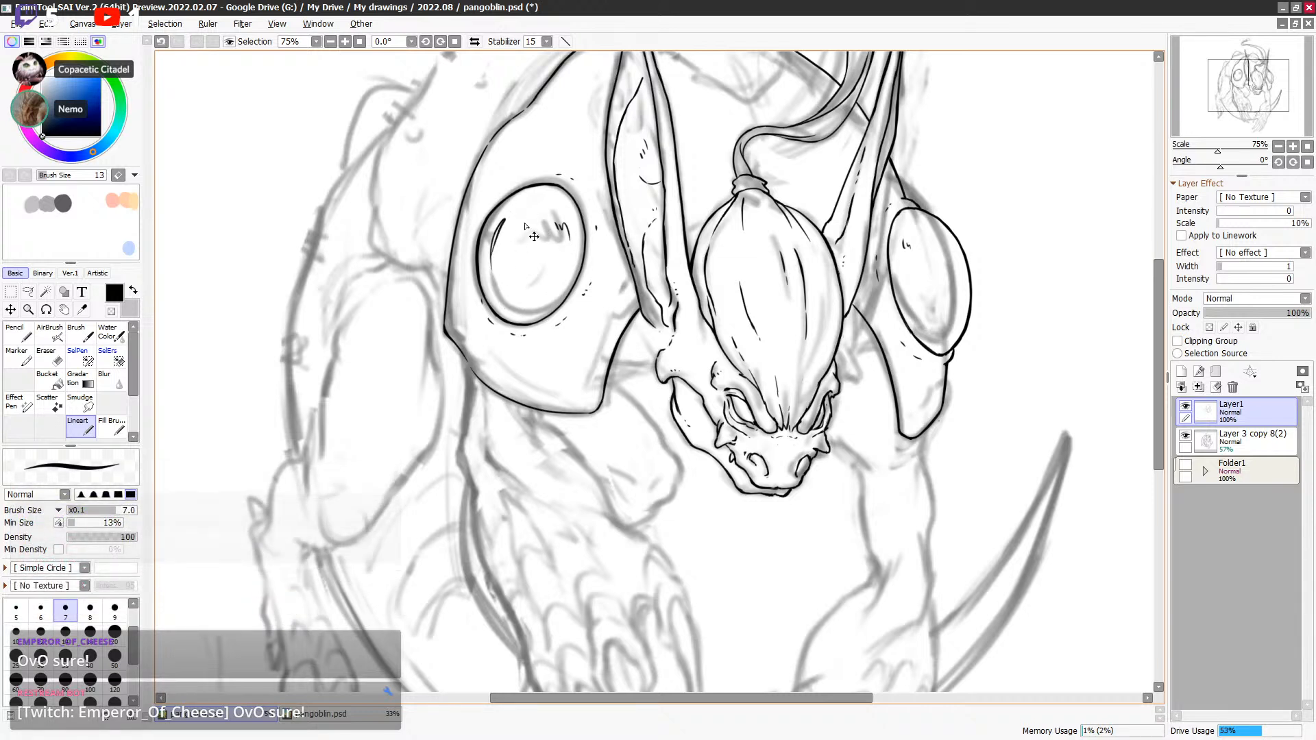
key("ctrl+z")
left_click_drag(499, 225, 495, 240)
key("ctrl+z")
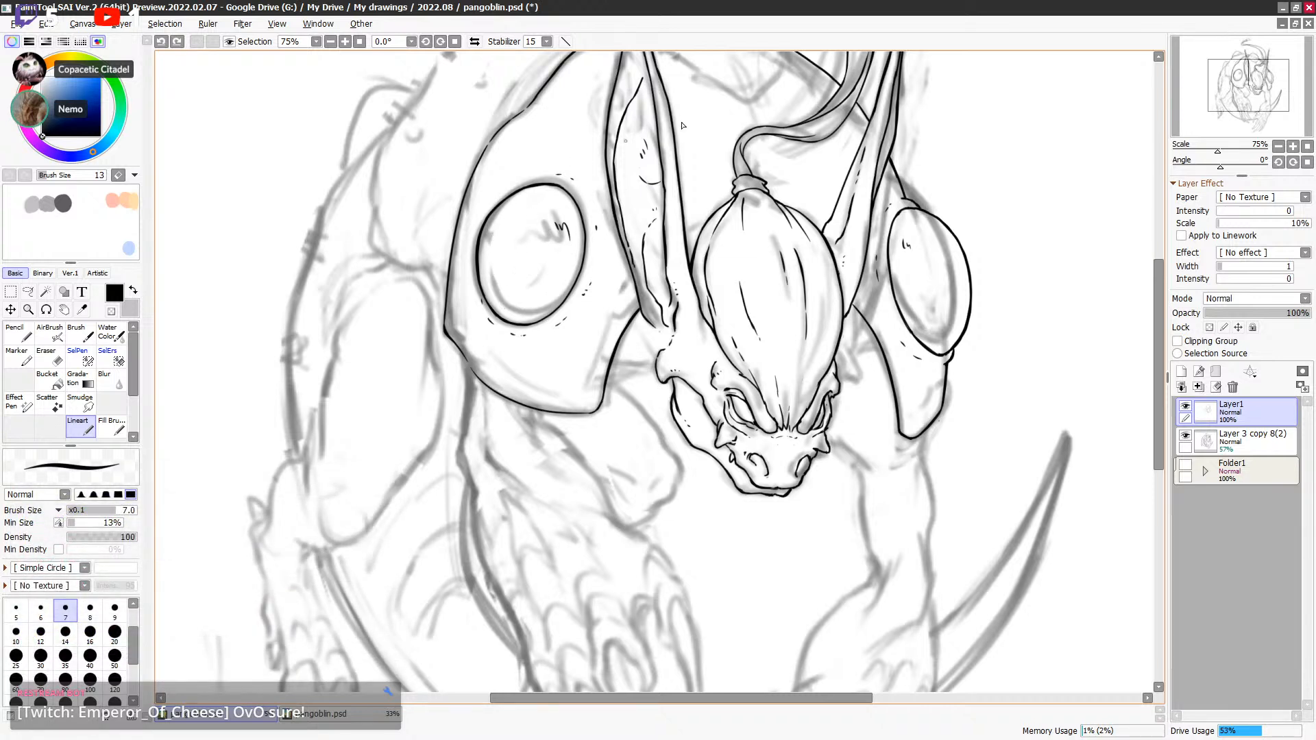
Step: Ink the lower and side edges of the angular scale on the back, between the two ears
left_click_drag(1012, 378, 994, 491)
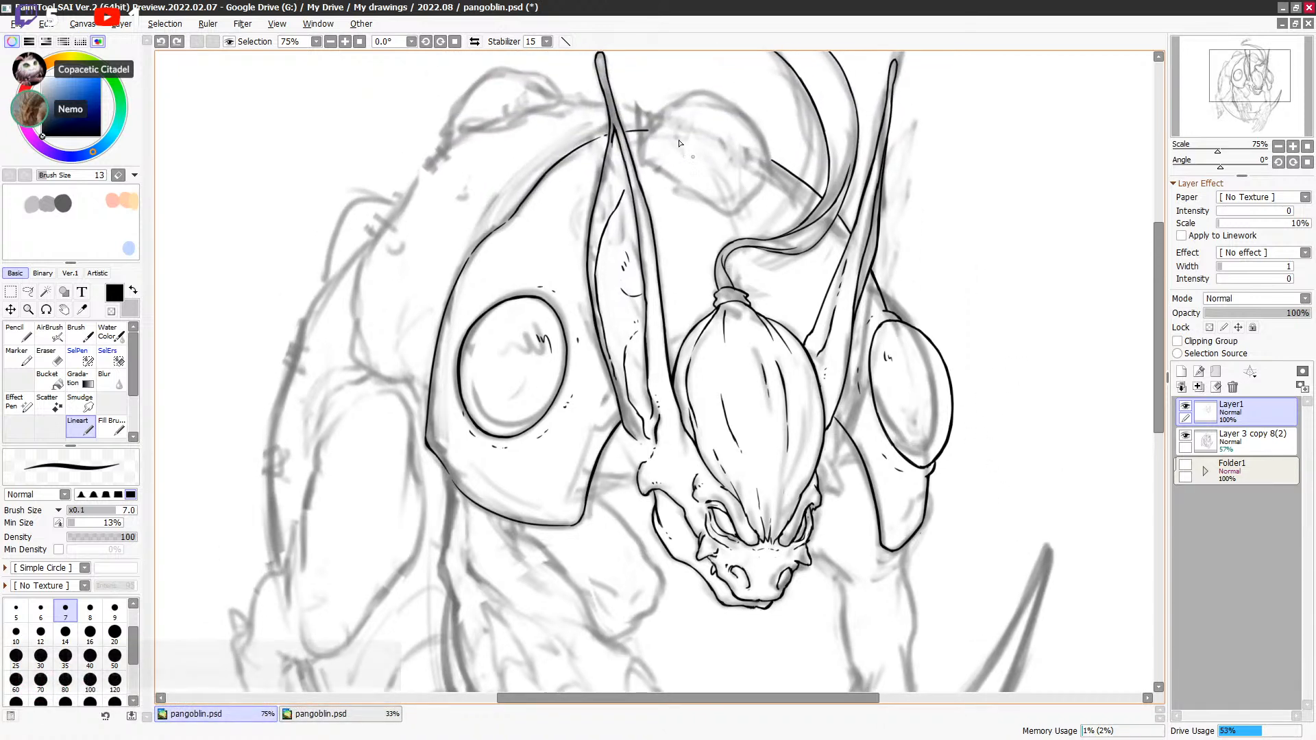
left_click_drag(642, 153, 643, 160)
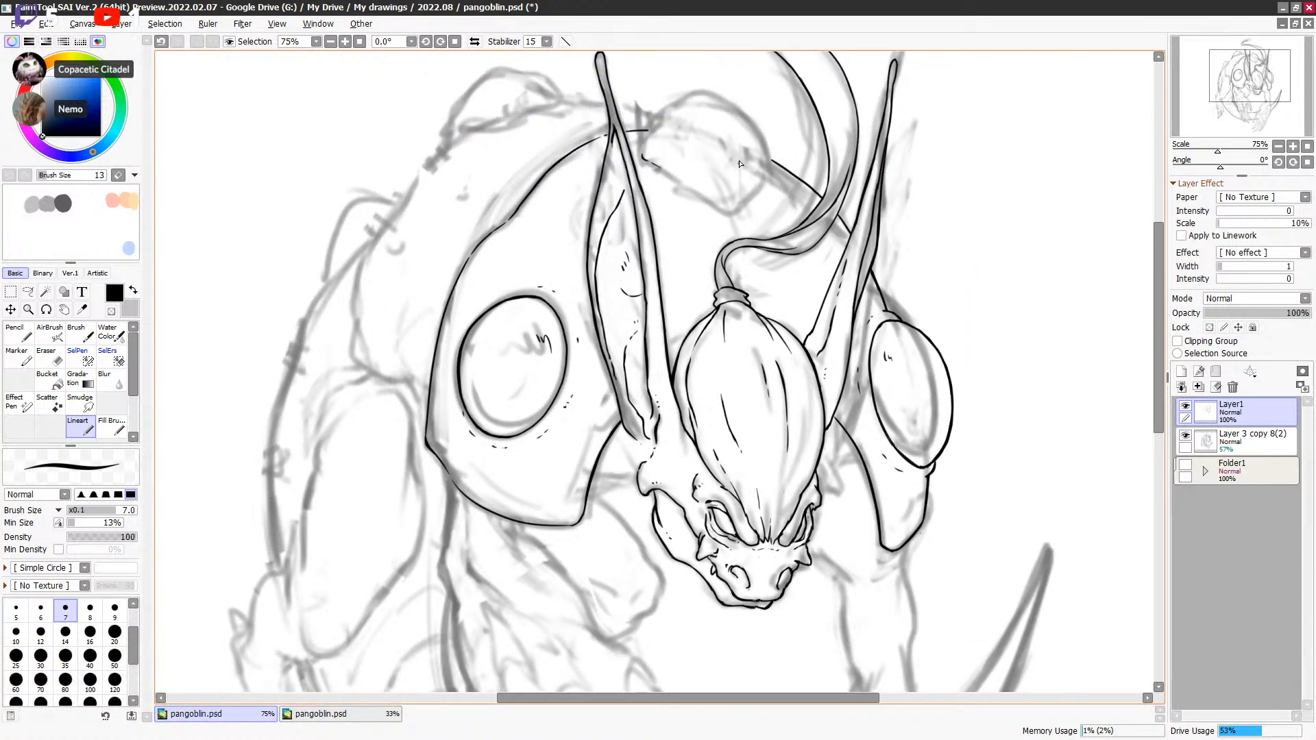
left_click_drag(676, 182, 724, 212)
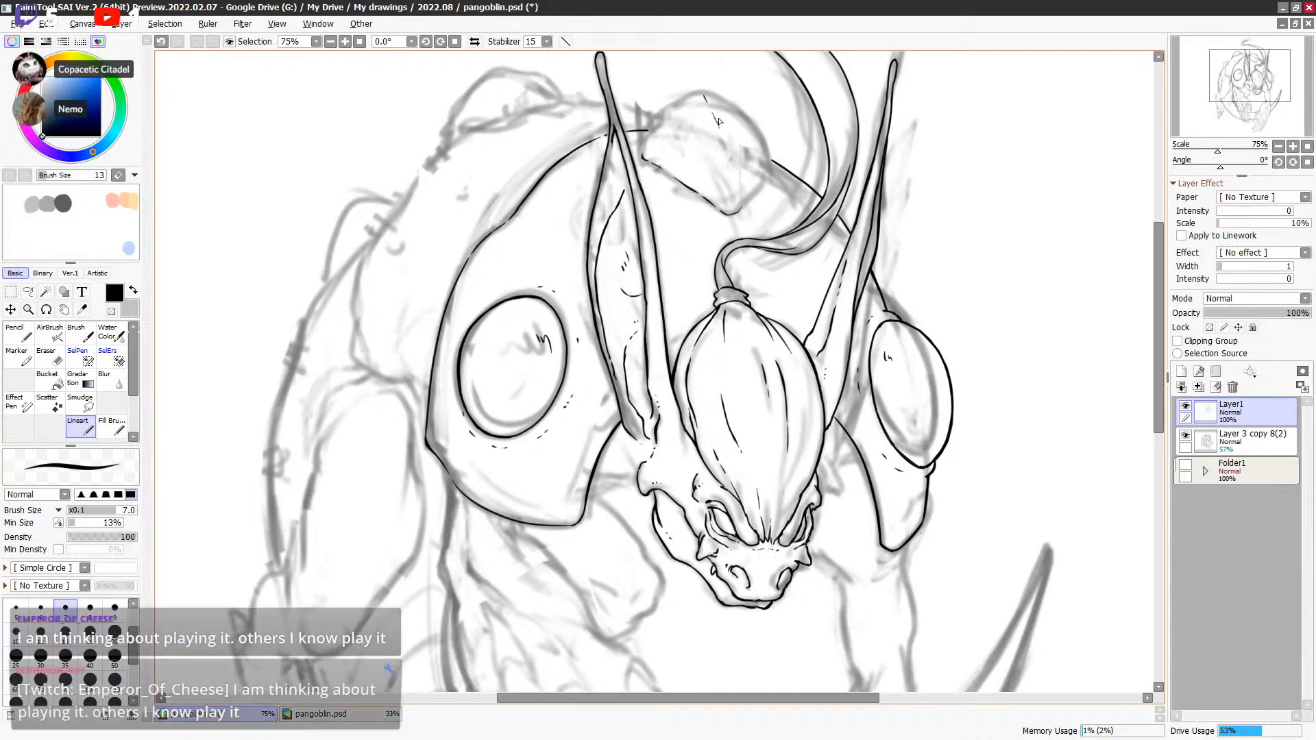
key("ctrl+z")
left_click_drag(641, 152, 640, 155)
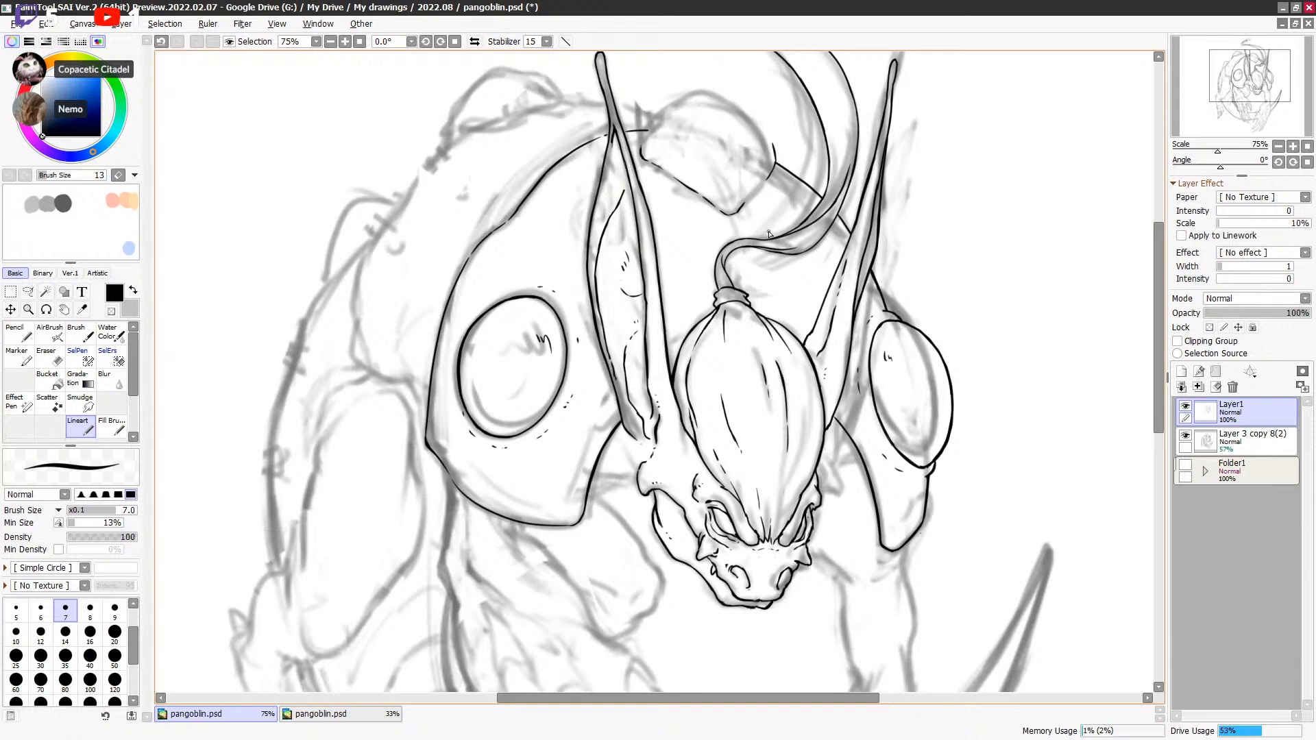
Step: Add a short row of dashed marks on the upper part of the larger shoulder plate
left_click_drag(538, 211, 567, 212)
key("ctrl+z")
key("ctrl+z")
key("ctrl+z")
key("ctrl+z")
Step: Try to ink an inner strand line along the curve of the long ponytail
scroll(816, 295, "down", 1)
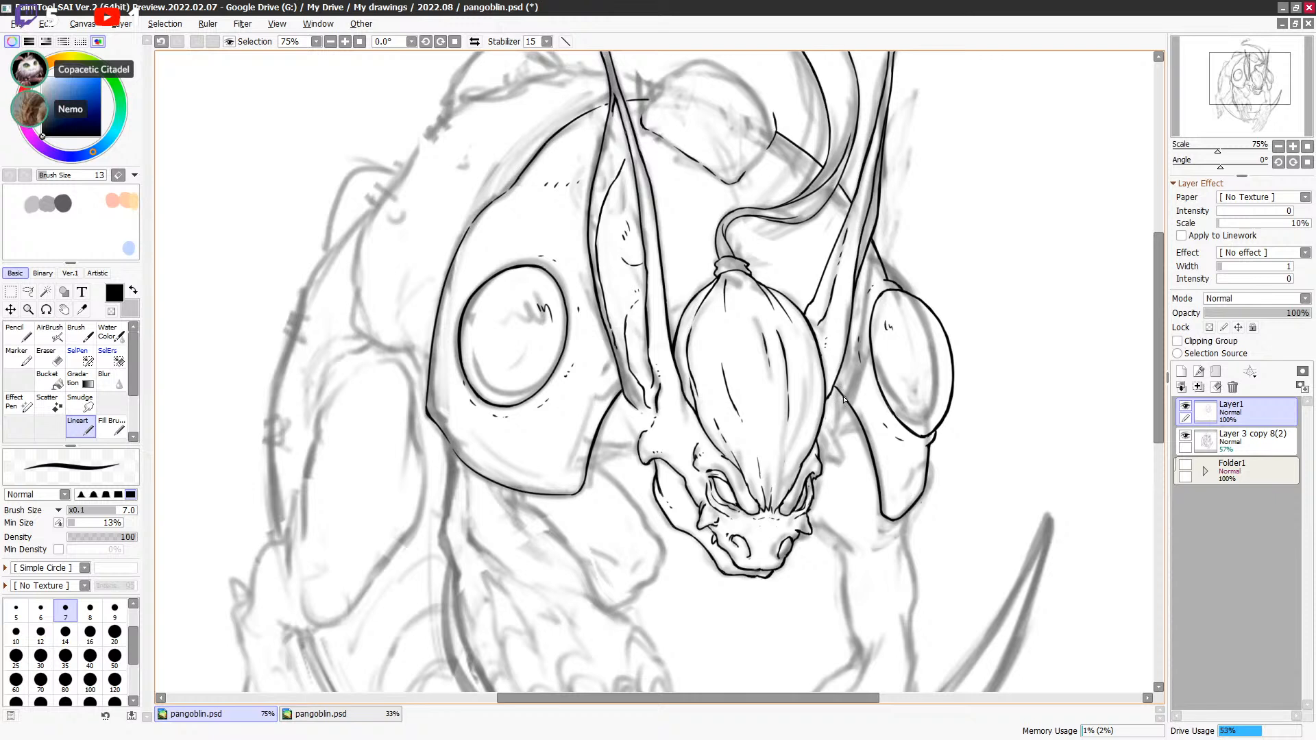
left_click_drag(817, 387, 861, 307)
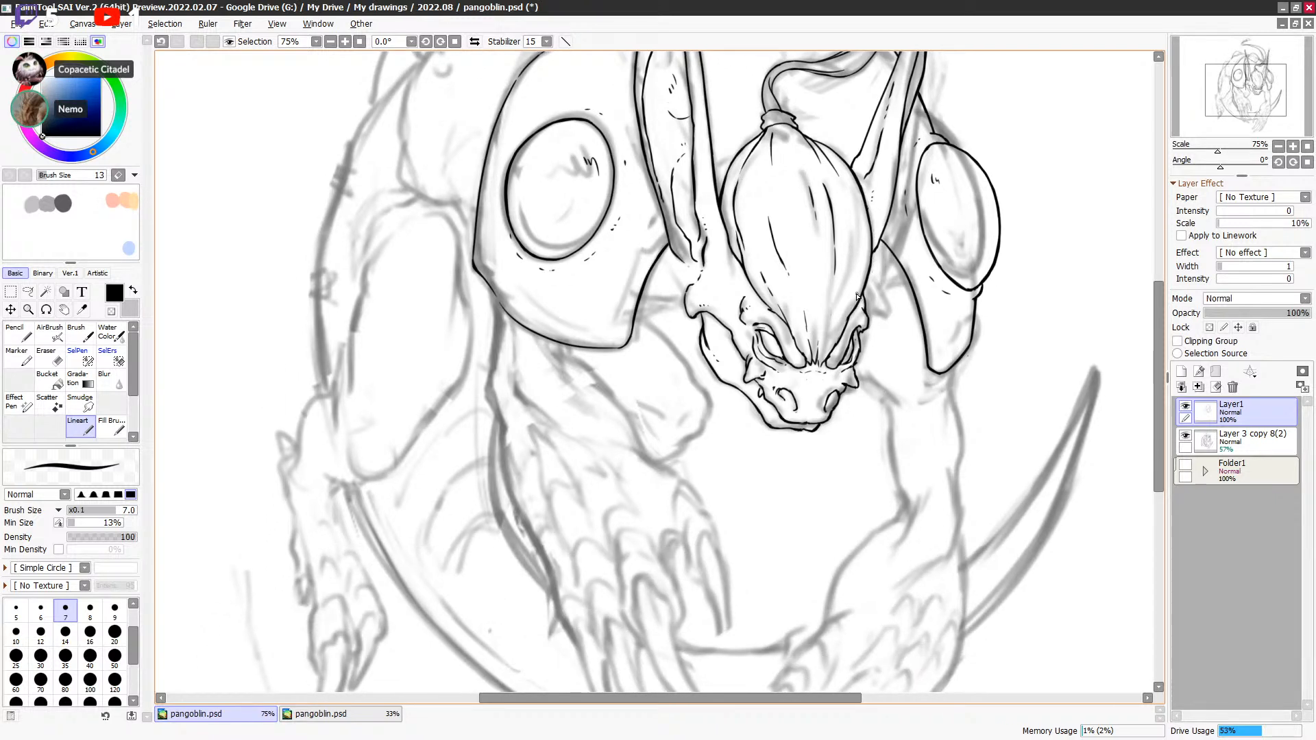
left_click_drag(1021, 245, 959, 404)
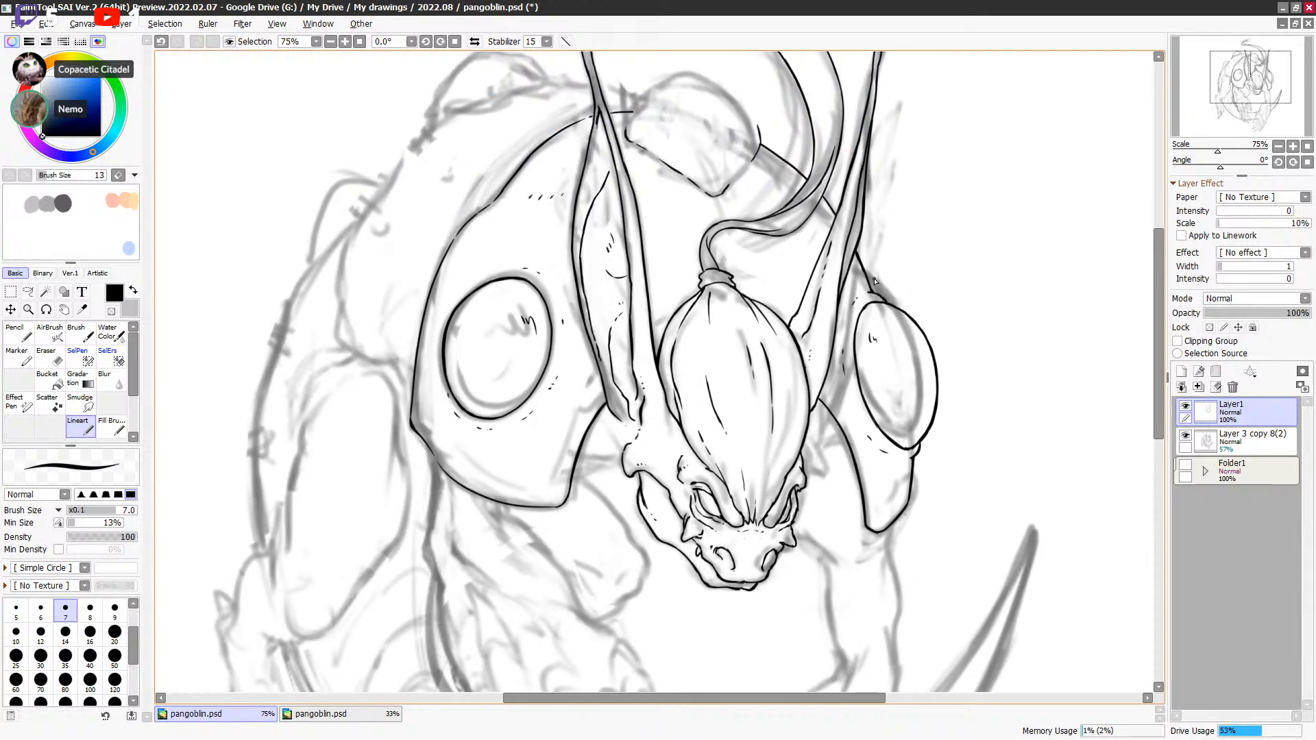
left_click_drag(851, 234, 865, 296)
left_click_drag(829, 221, 856, 252)
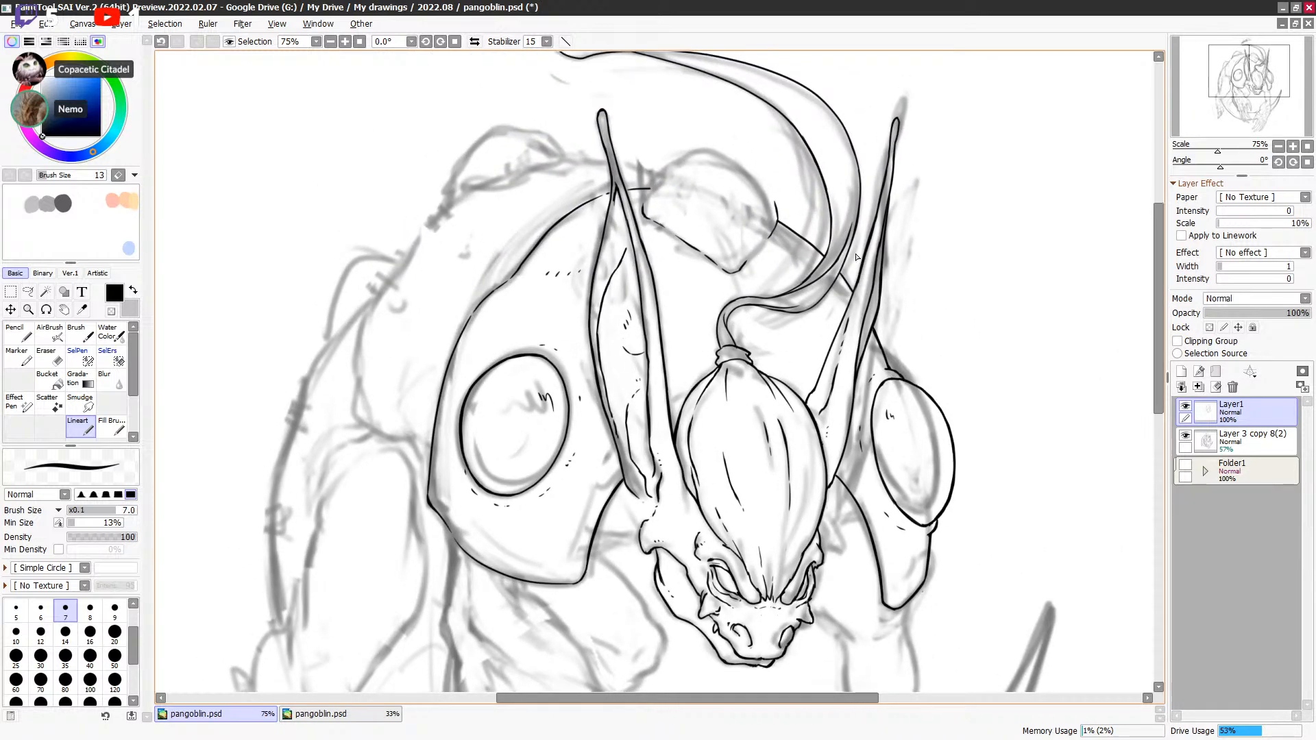
mouse_move(847, 199)
left_mouse_down()
mouse_move(832, 264)
mouse_move(815, 178)
left_mouse_up()
key("ctrl+z")
left_click_drag(829, 279, 813, 175)
key("ctrl+z")
mouse_move(758, 124)
left_mouse_down()
mouse_move(832, 202)
mouse_move(847, 241)
left_mouse_up()
key("ctrl+z")
key("ctrl+z")
left_click_drag(775, 137, 844, 255)
key("ctrl+z")
key("ctrl+z")
left_click_drag(764, 127, 834, 245)
key("ctrl+z")
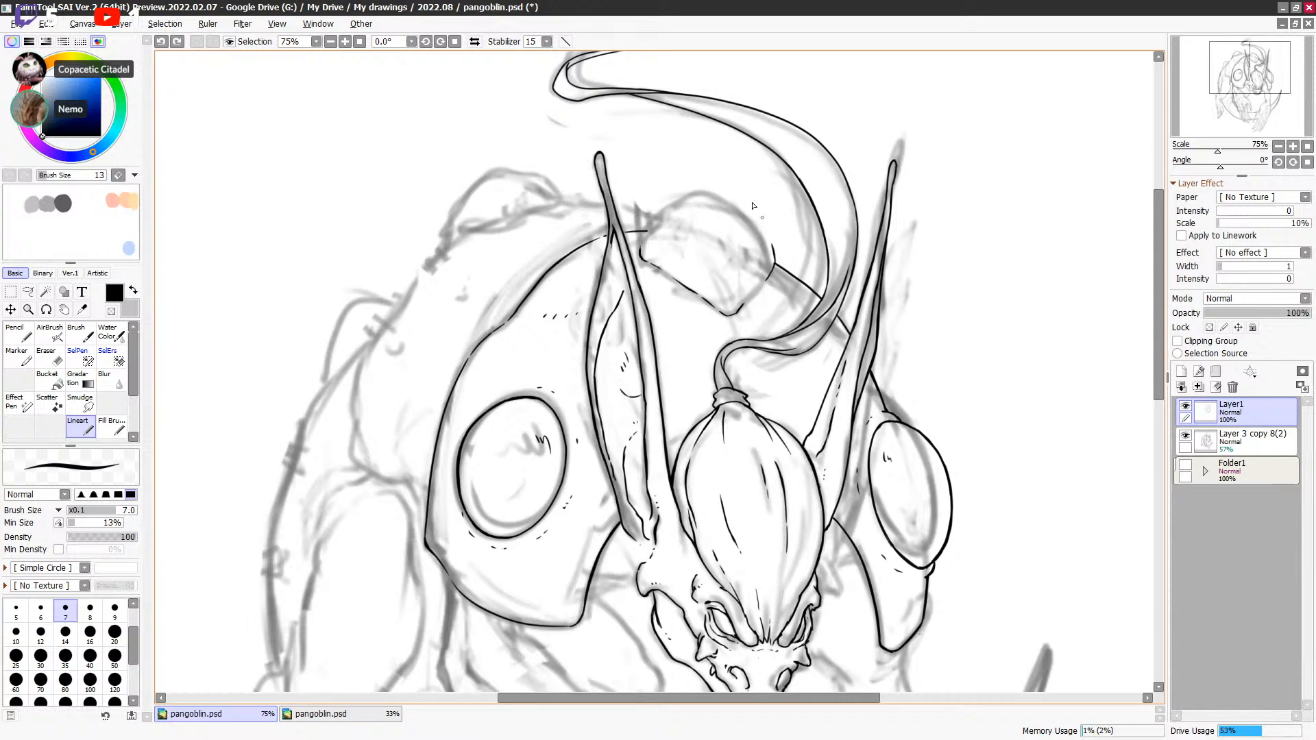
Step: Ink the domed upper outline of the back scale and tidy its end at the body line
mouse_move(645, 240)
left_mouse_down()
mouse_move(675, 203)
mouse_move(713, 196)
mouse_move(700, 191)
mouse_move(768, 239)
left_mouse_up()
key("e")
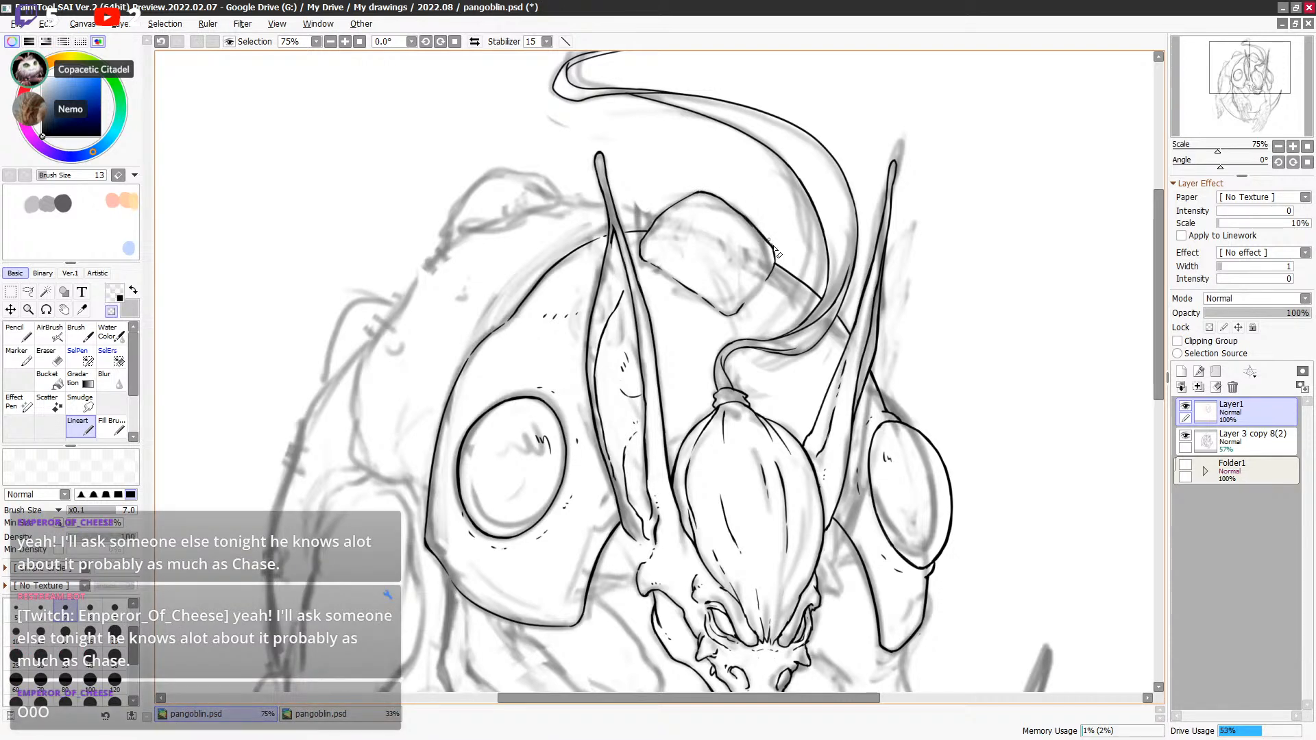
key("e")
Step: Ink a thin facet ridge from the back scale's peak to its outer corner, with short crease marks below
mouse_move(650, 264)
left_mouse_down()
mouse_move(710, 206)
mouse_move(734, 245)
mouse_move(740, 307)
mouse_move(730, 243)
mouse_move(703, 198)
left_mouse_up()
key("ctrl+z")
key("ctrl+z")
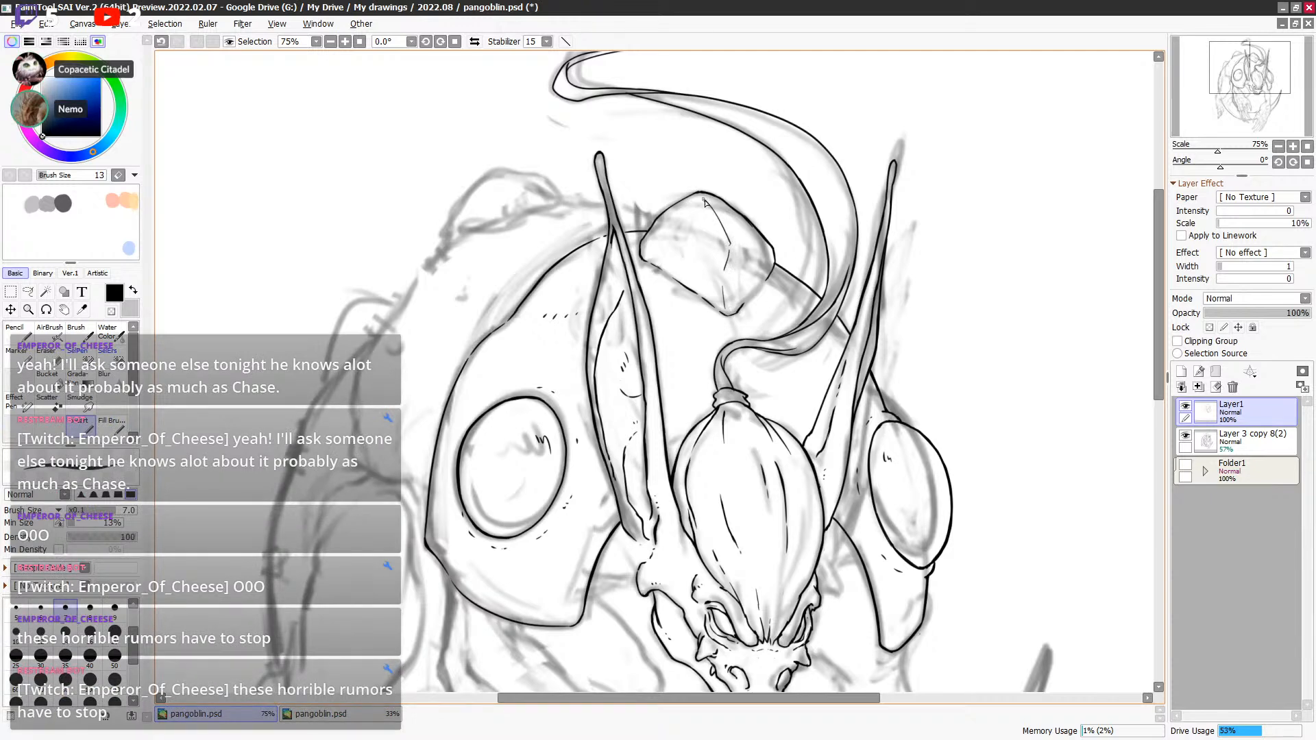
key("ctrl+z")
left_click(705, 200)
key("ctrl+z")
left_click_drag(733, 249, 758, 273)
key("ctrl+z")
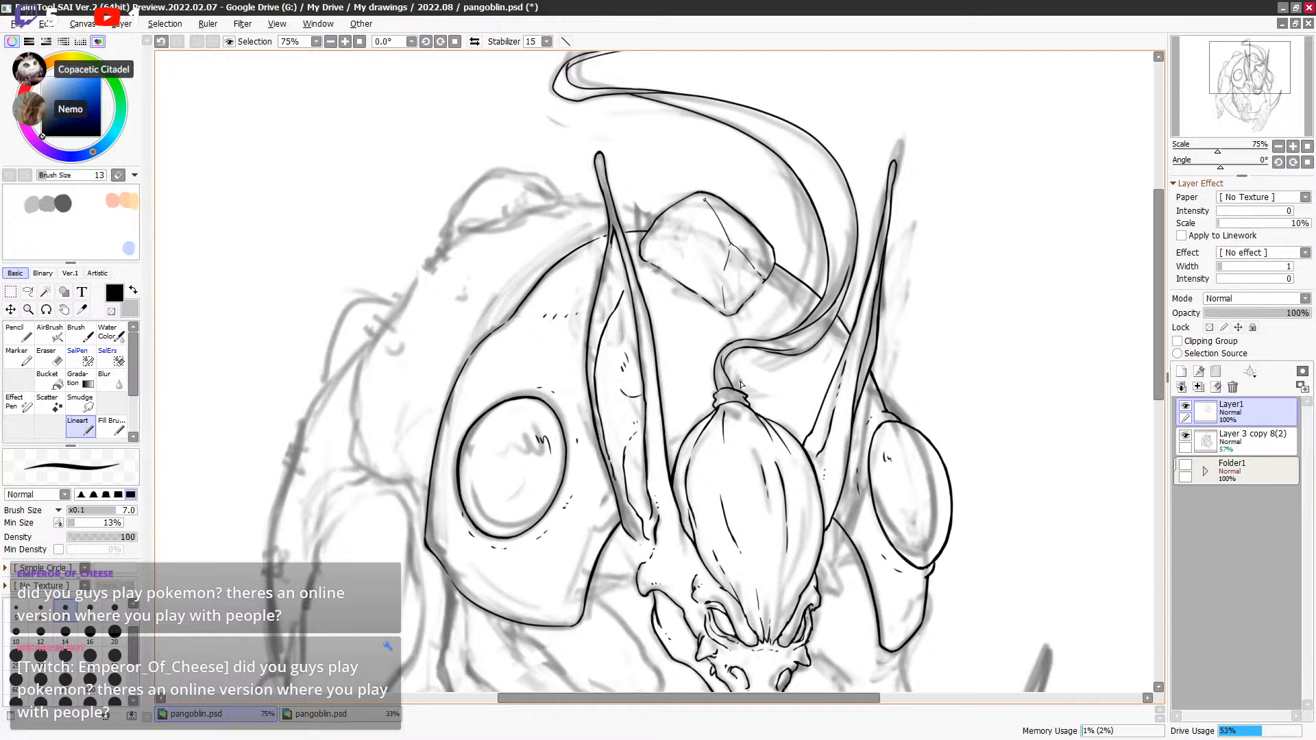
Step: Erase and redraw the back scale's upper outer edge so it meets the corner by the body line
key("c")
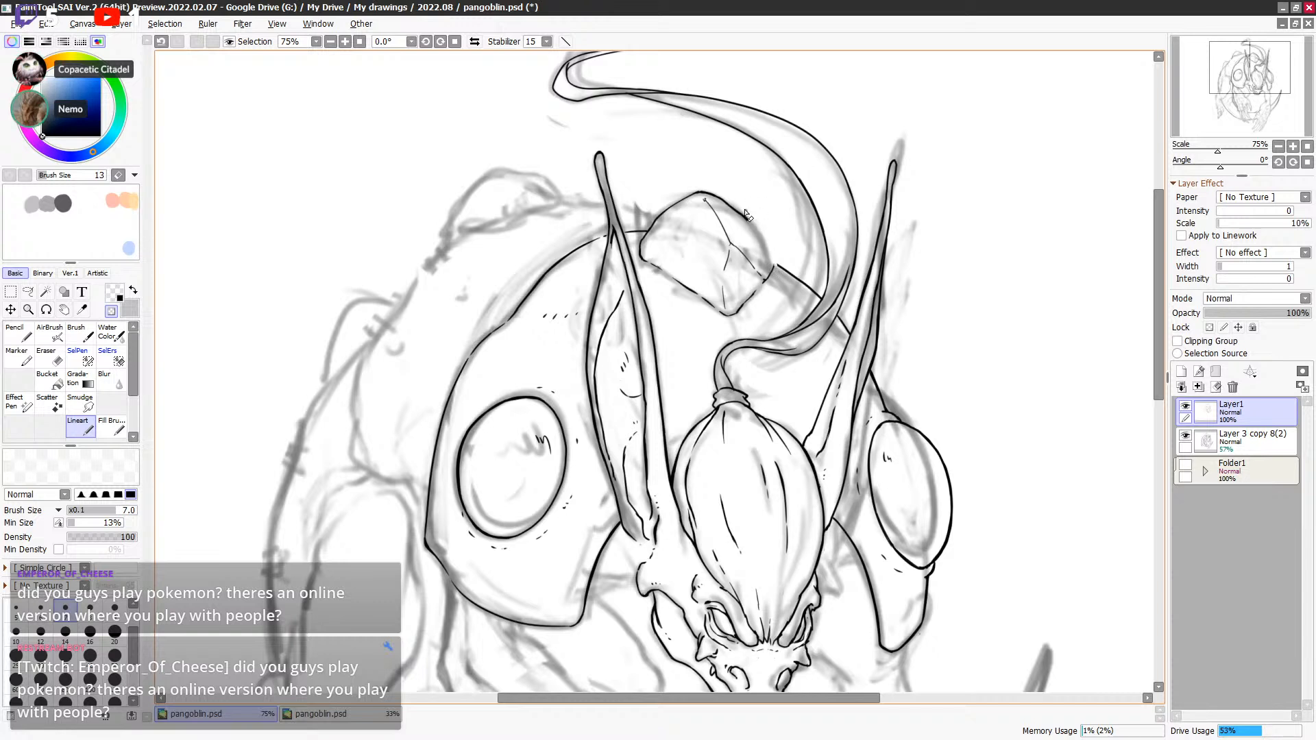
key("c")
left_click_drag(751, 229, 771, 265)
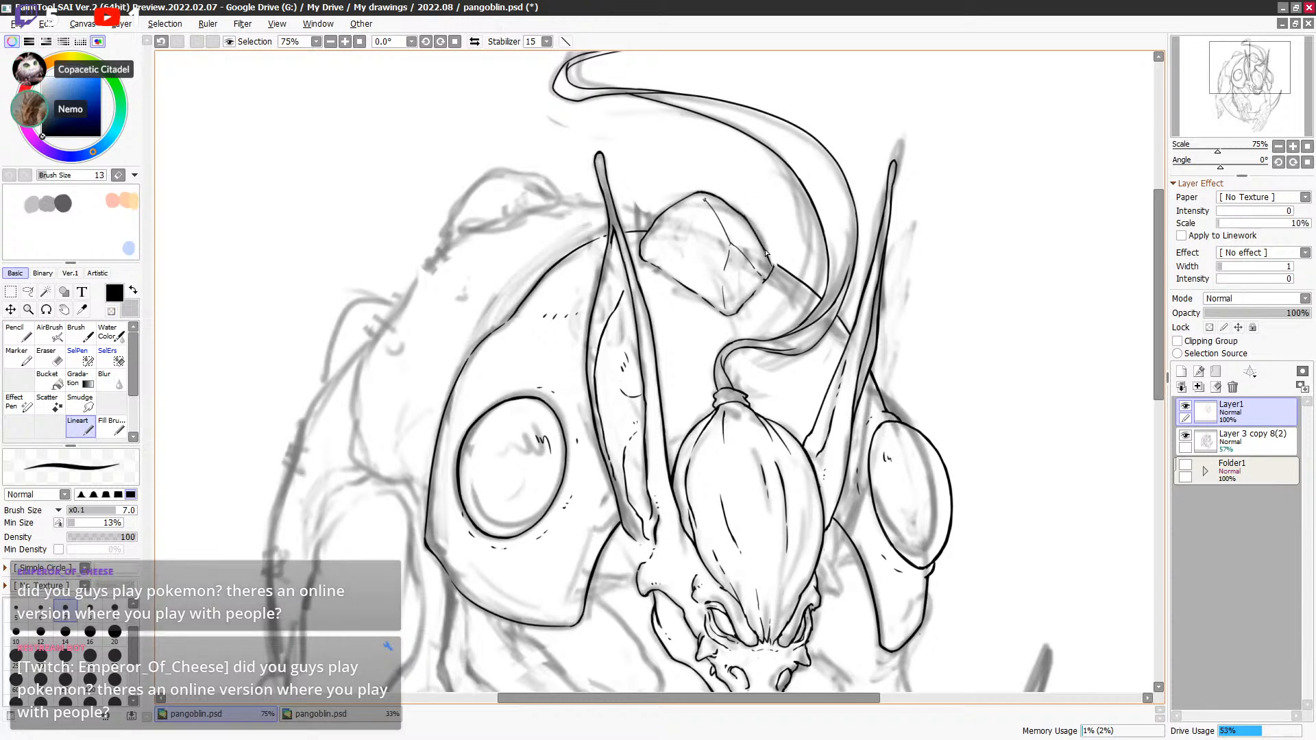
key("ctrl+z")
left_click_drag(747, 220, 773, 266)
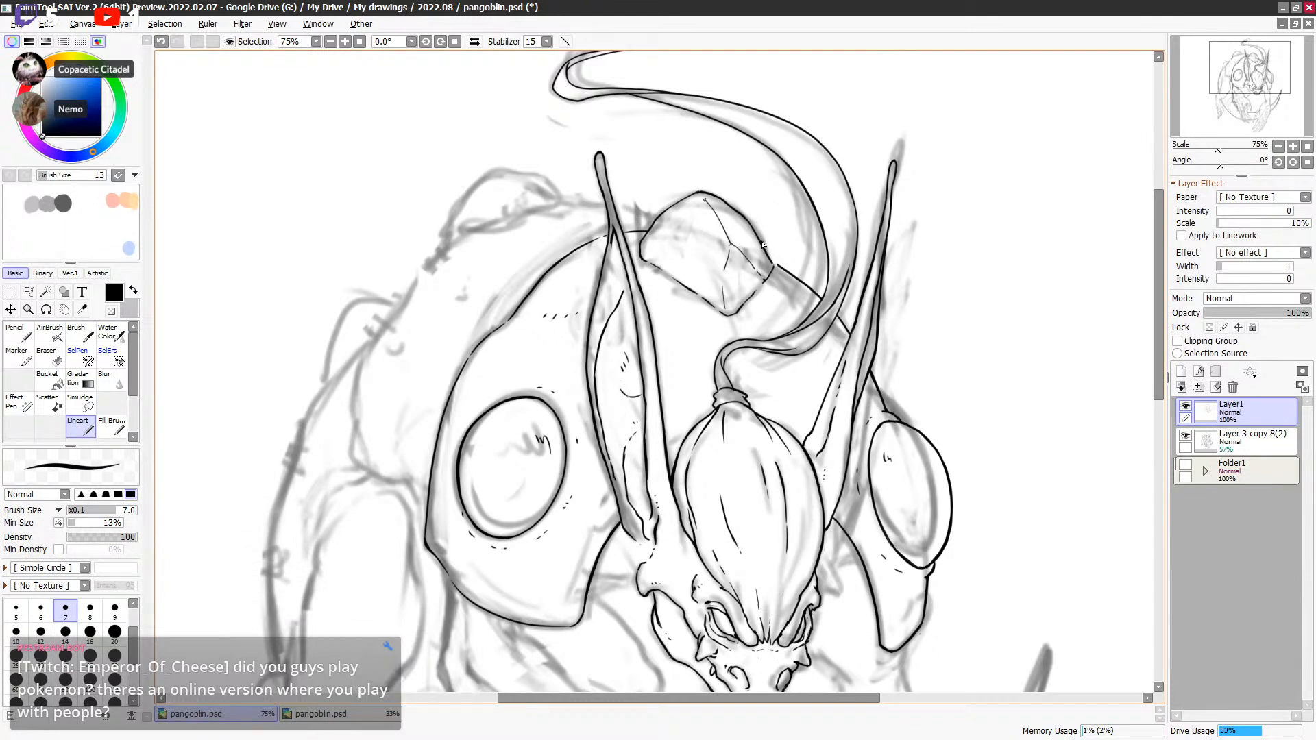
key("ctrl+z")
mouse_move(771, 258)
left_mouse_down()
mouse_move(796, 280)
mouse_move(773, 264)
left_mouse_up()
key("minus")
key("minus")
key("minus")
key("minus")
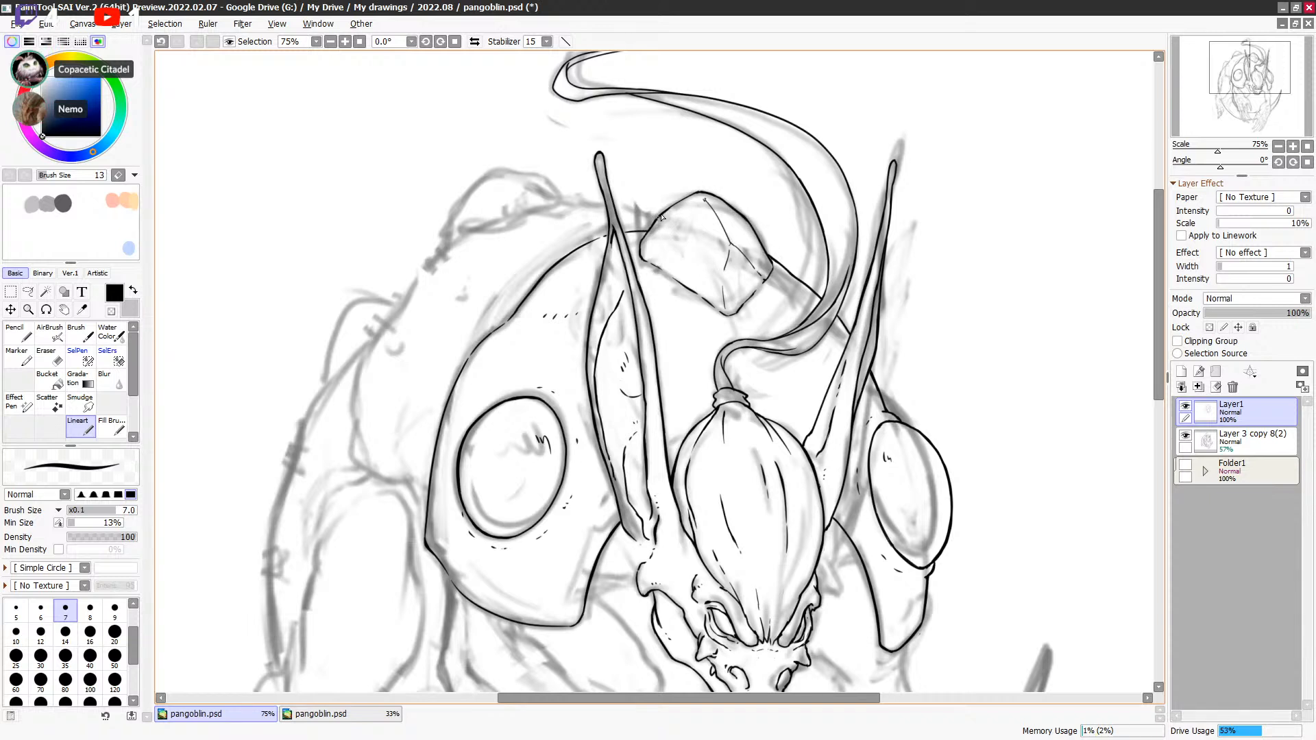
Step: Add thin facet lines across the back scale from its peak and side edge to its lower edge
left_click_drag(699, 194, 732, 137)
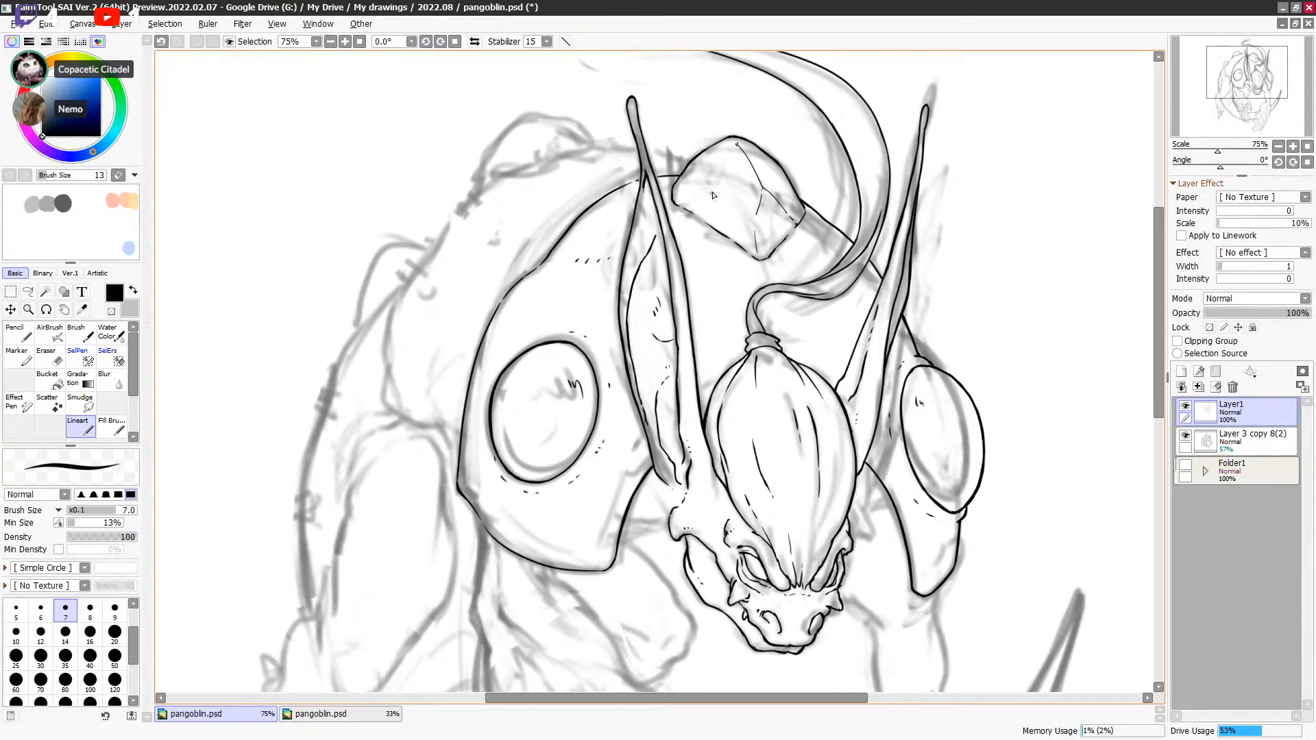
mouse_move(693, 211)
left_mouse_down()
mouse_move(787, 214)
mouse_move(709, 207)
mouse_move(759, 195)
left_mouse_up()
key("ctrl+z")
key("ctrl+z")
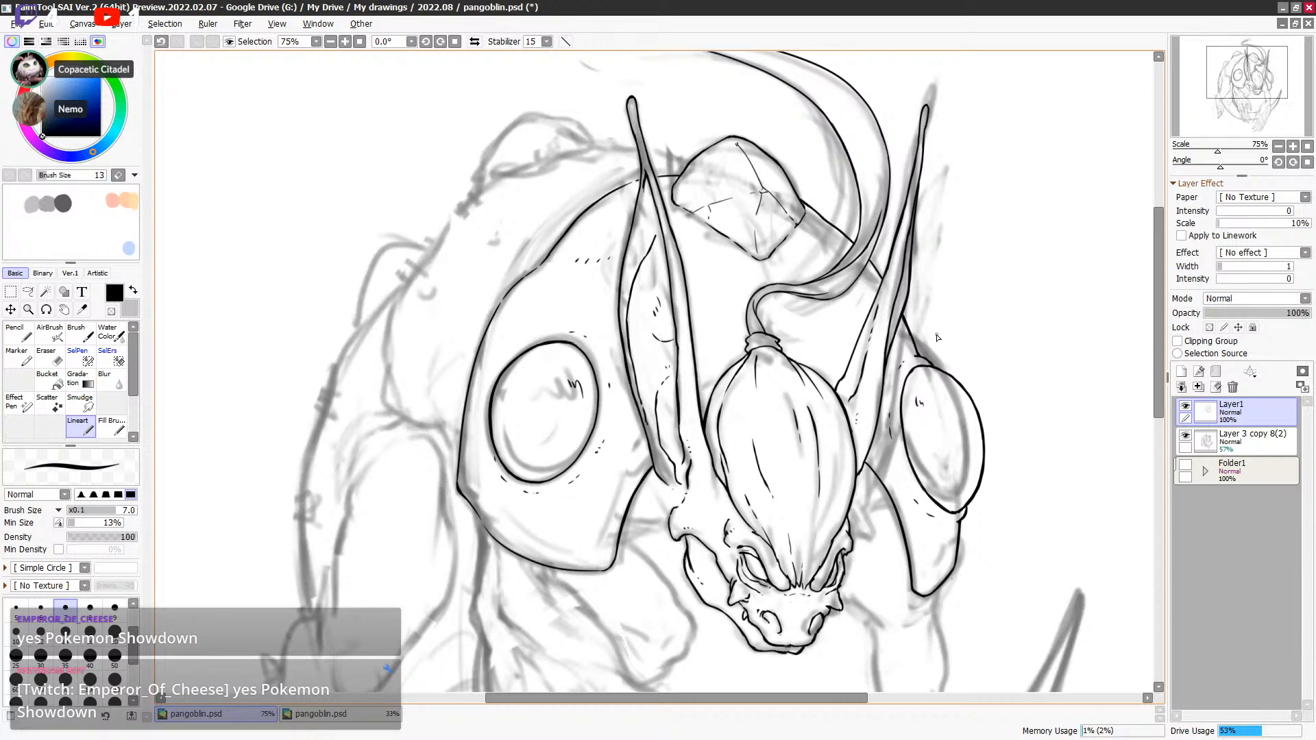
key("ctrl+z")
mouse_move(737, 147)
left_mouse_down()
mouse_move(719, 173)
mouse_move(719, 225)
mouse_move(706, 220)
mouse_move(728, 174)
left_mouse_up()
left_click_drag(730, 237, 742, 188)
mouse_move(735, 245)
left_mouse_down()
mouse_move(732, 215)
mouse_move(793, 233)
left_mouse_up()
key("ctrl+z")
Step: Check the inked lines with the sketch layer hidden, show the sketch again and look over the lower body
left_click(1186, 438)
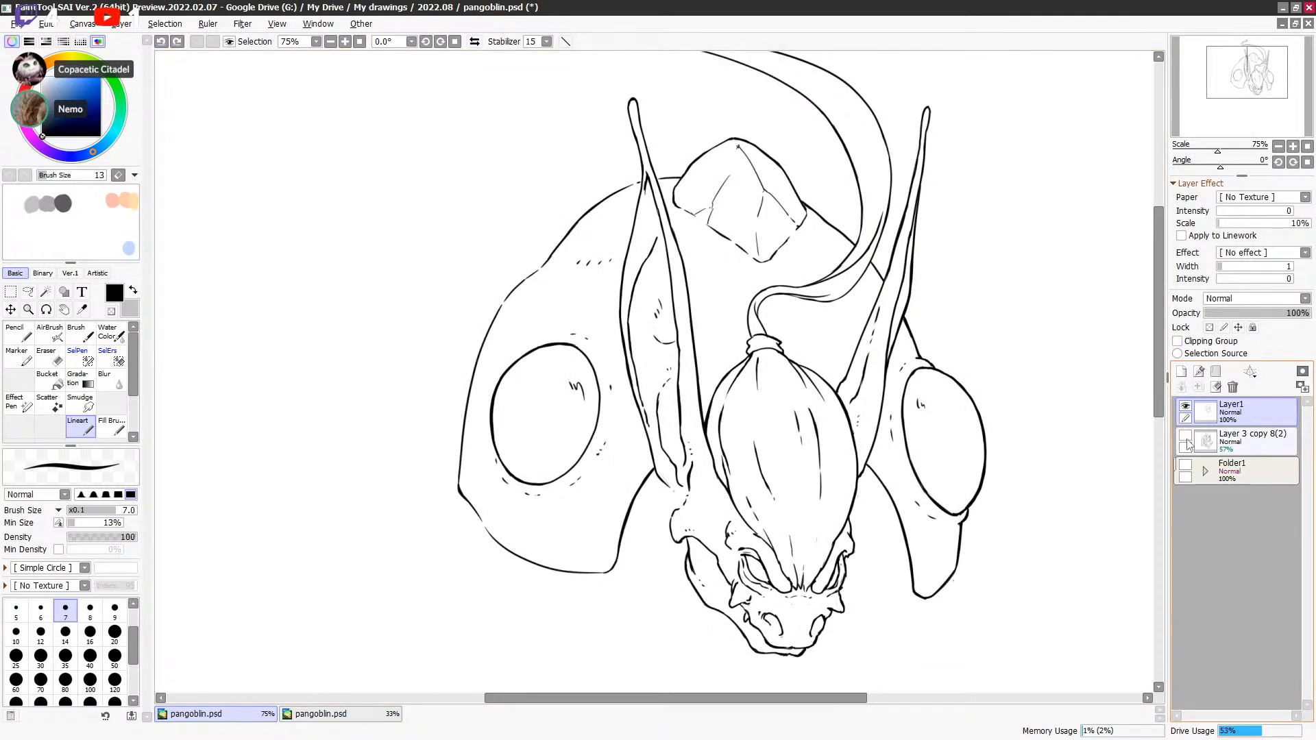
left_click(1186, 438)
mouse_move(591, 419)
left_mouse_down()
mouse_move(684, 346)
mouse_move(640, 441)
left_mouse_up()
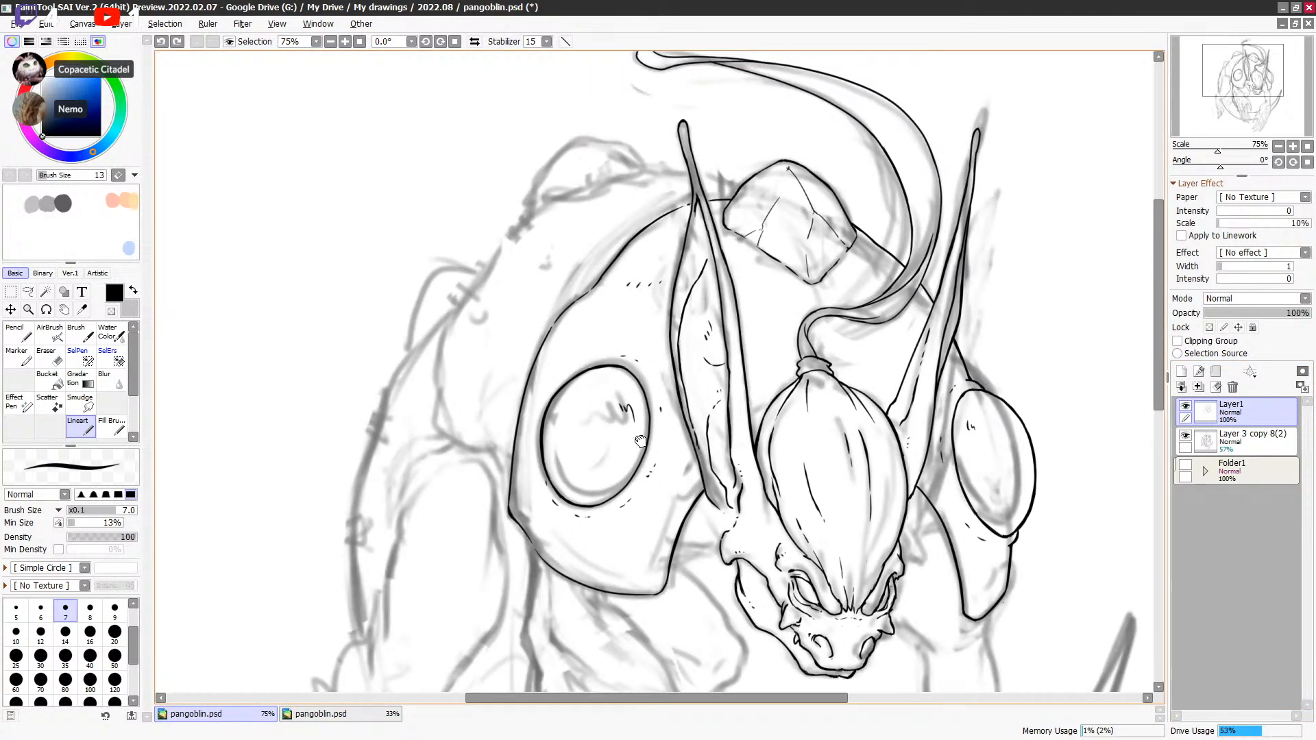
left_click_drag(881, 468, 918, 220)
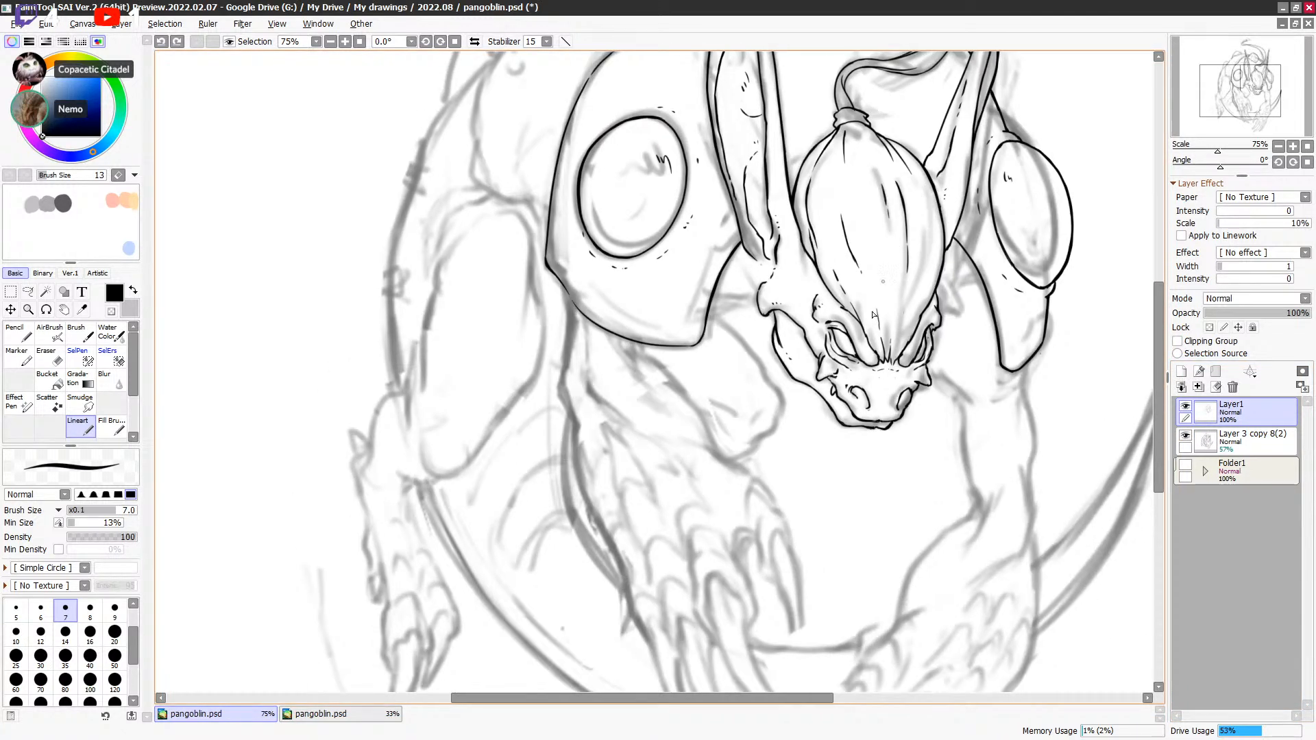
left_click_drag(889, 271, 905, 206)
left_click_drag(821, 291, 798, 324)
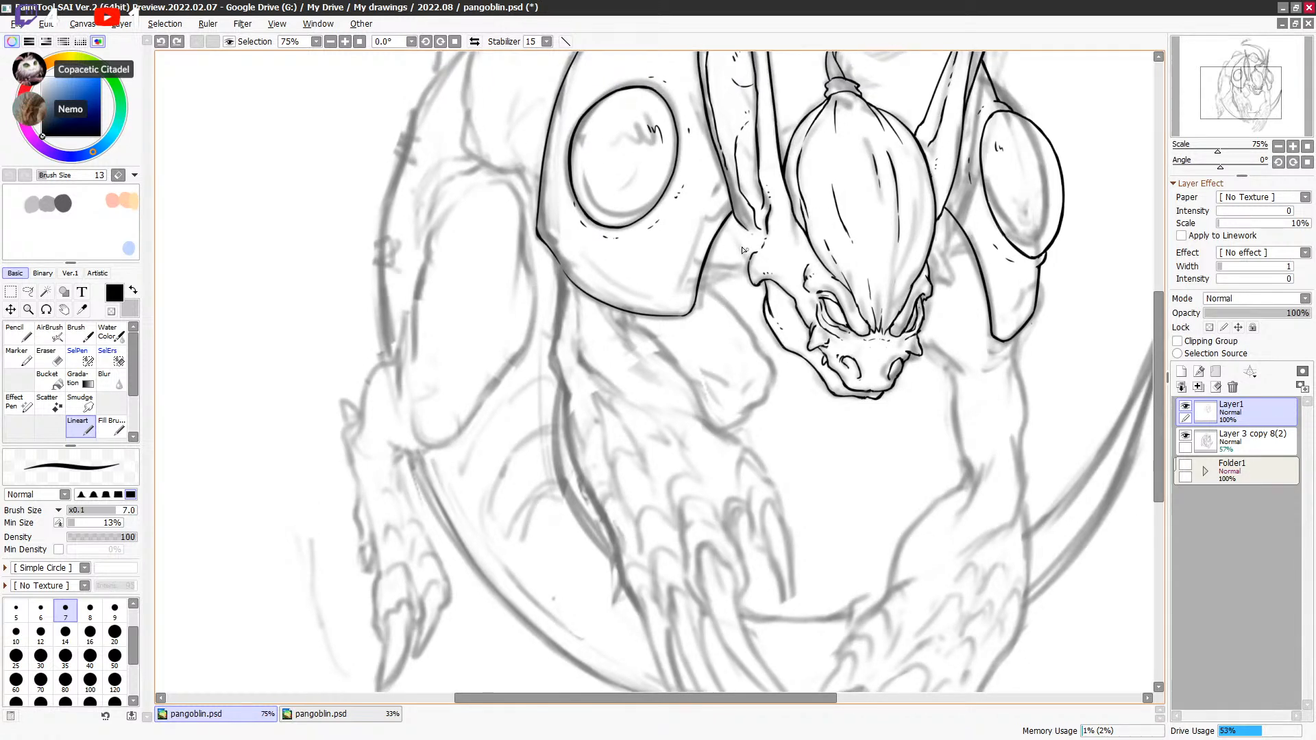
Step: Clean up and re-ink the lower tip of the long ear where it meets the side of the face
left_click_drag(808, 244, 802, 257)
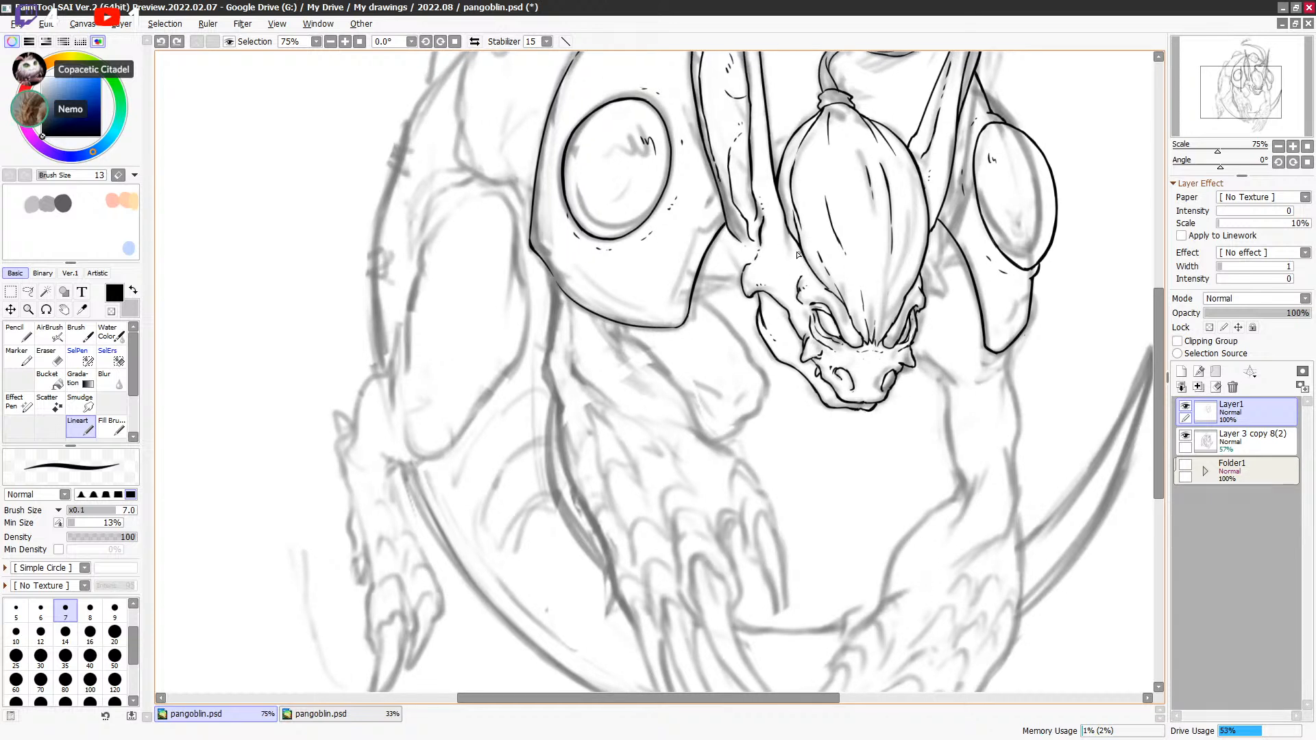
key("x")
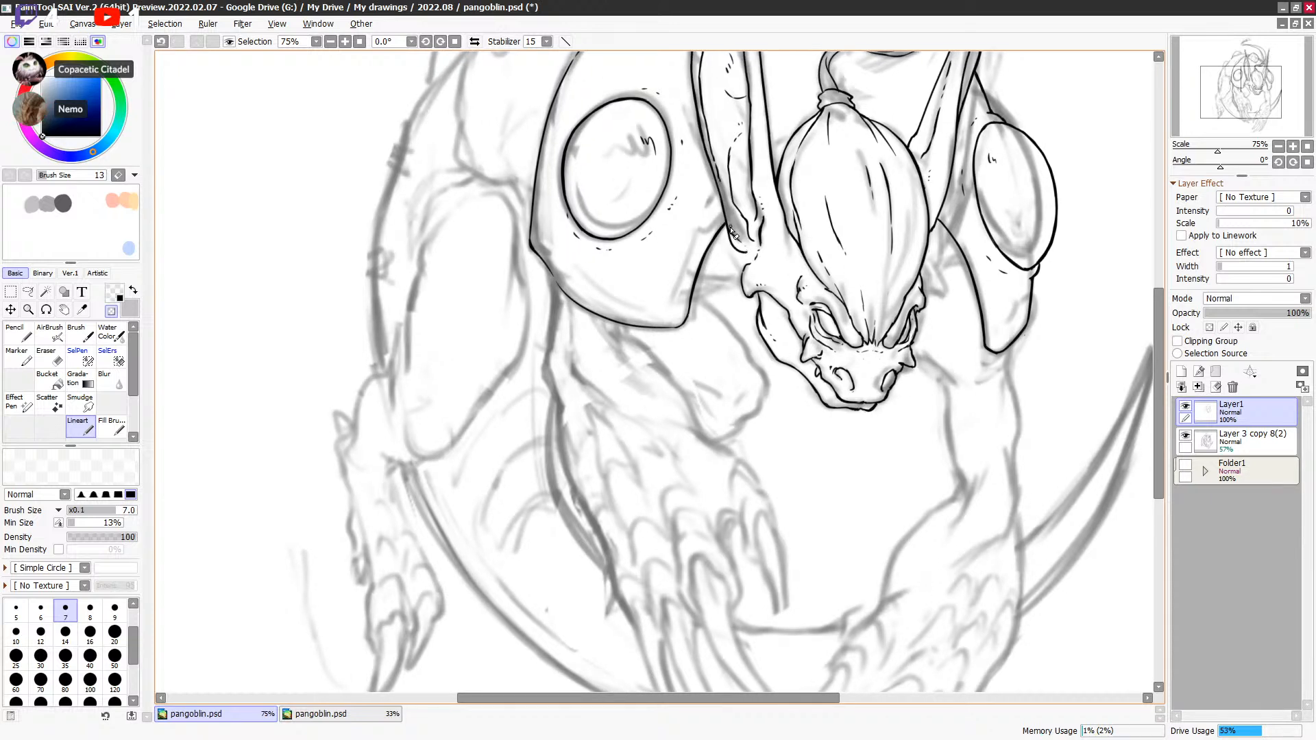
key("x")
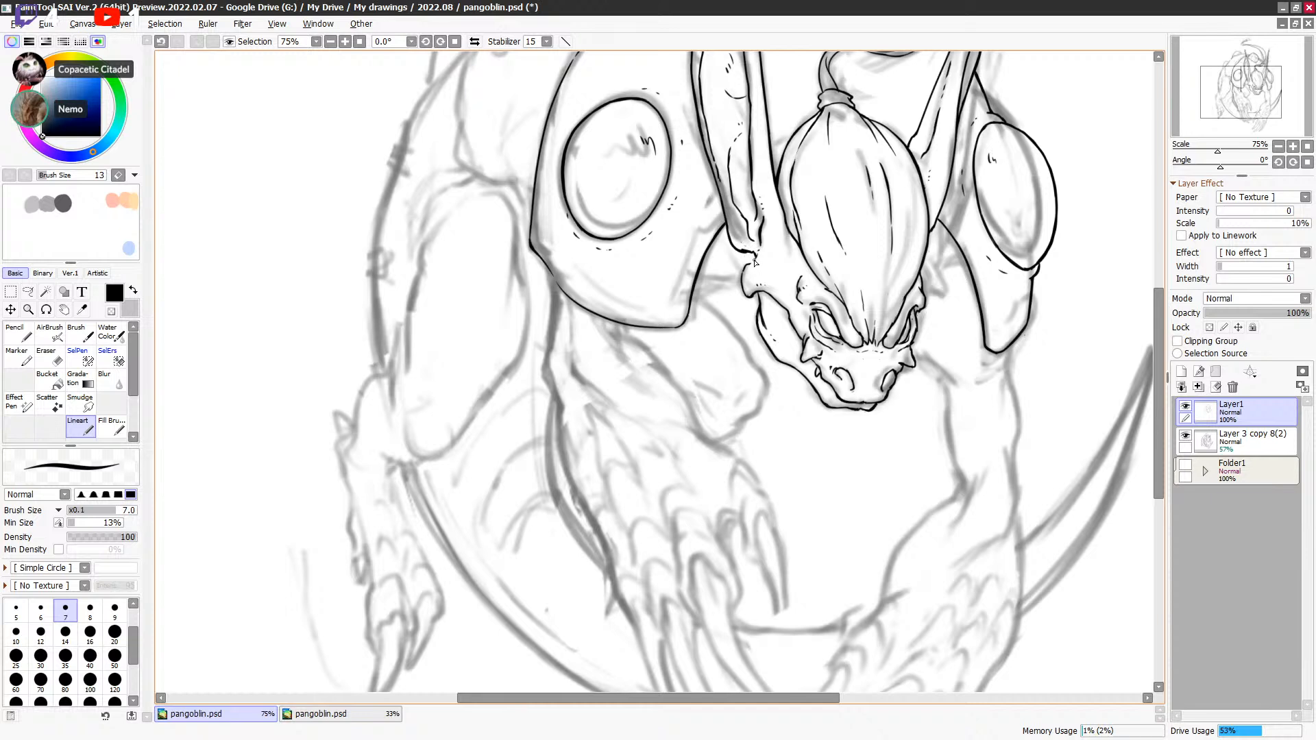
key("x")
key("x")
key("x")
key("x")
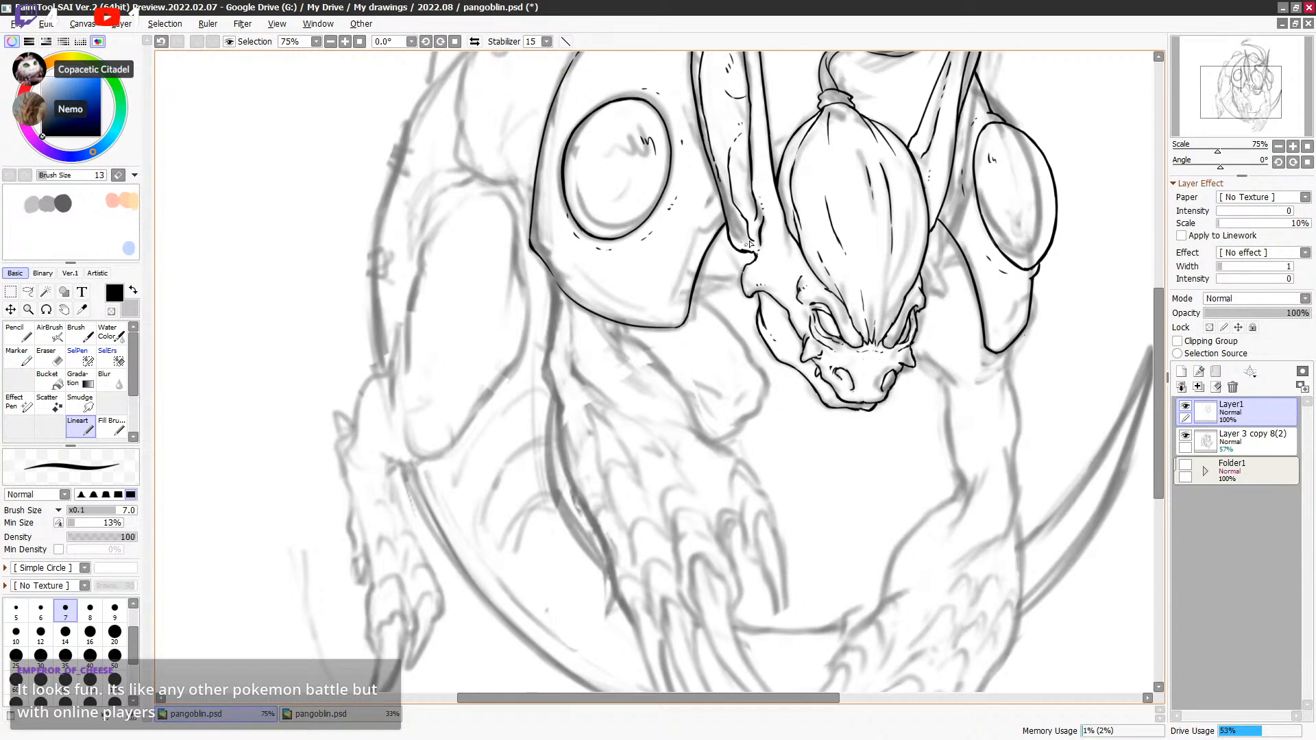
Step: Trim the stray line ends where the shoulder plate's inner edge meets the ear base and re-ink the join
left_click_drag(847, 319, 853, 316)
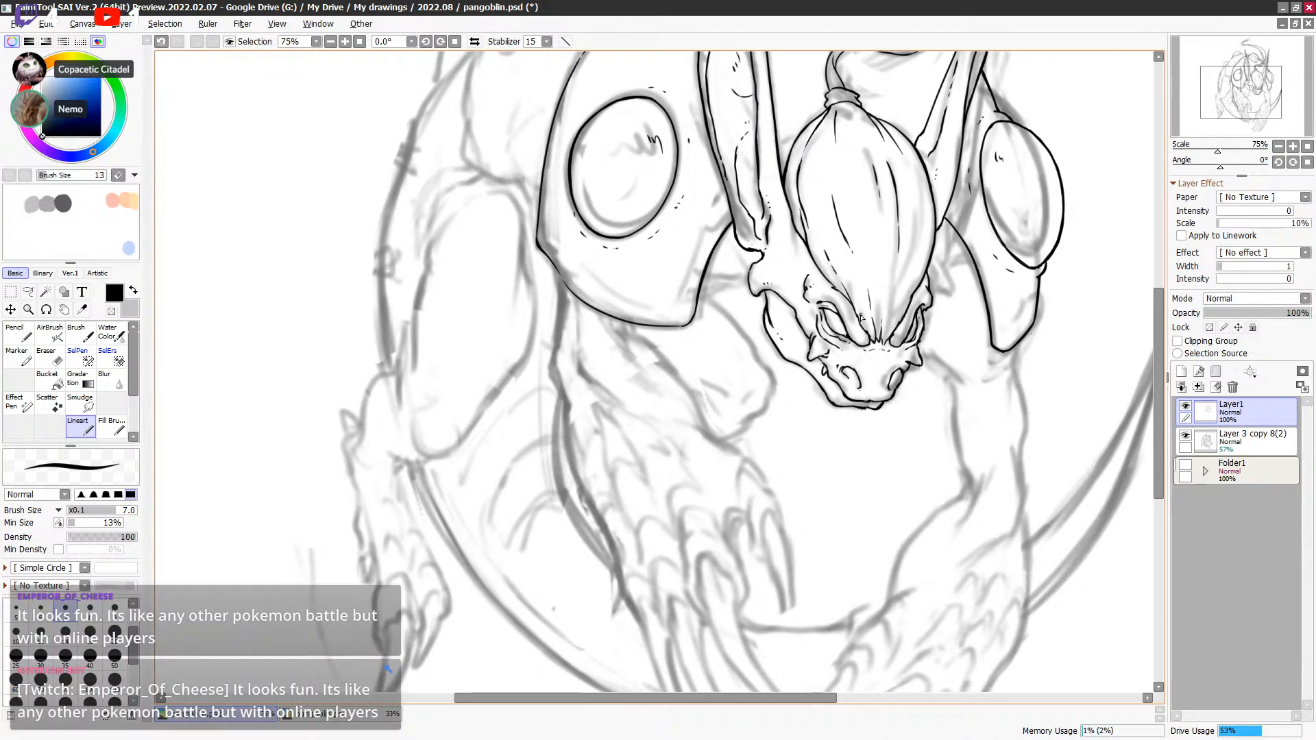
left_click_drag(851, 322, 854, 323)
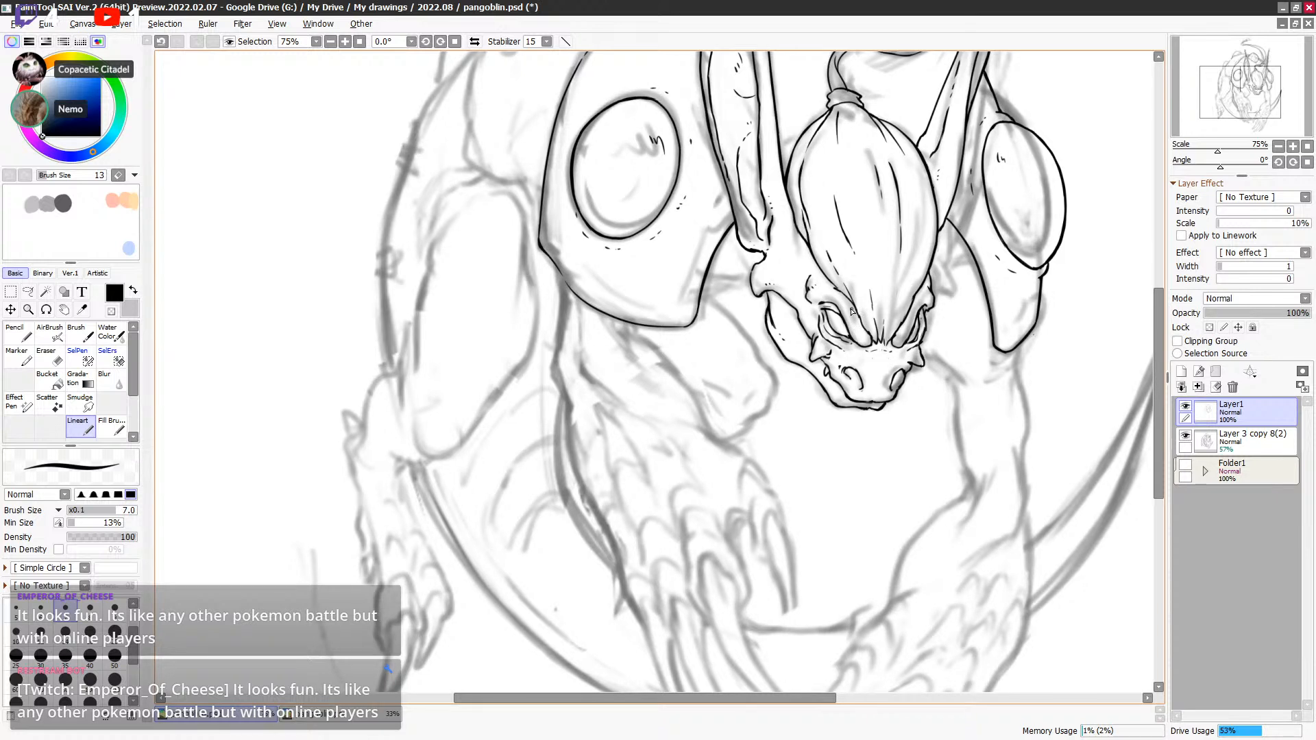
key("e")
key("e")
key("e")
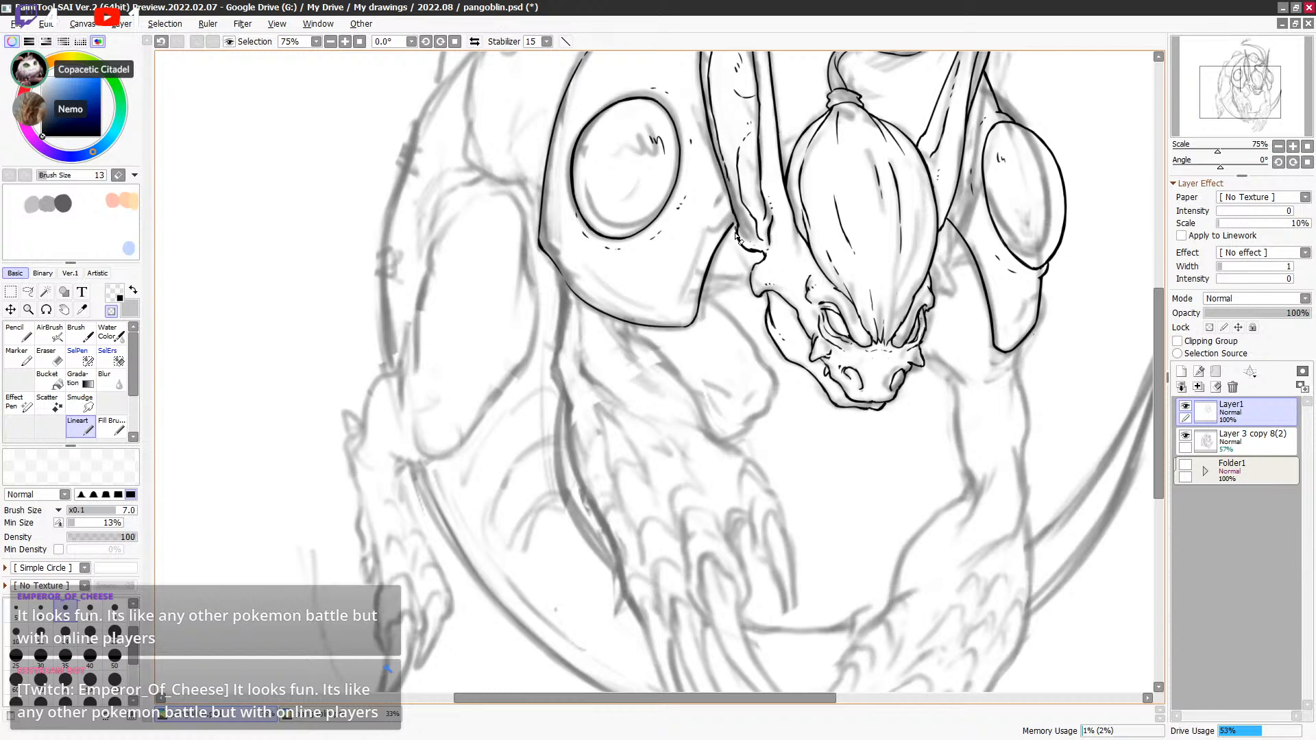
key("e")
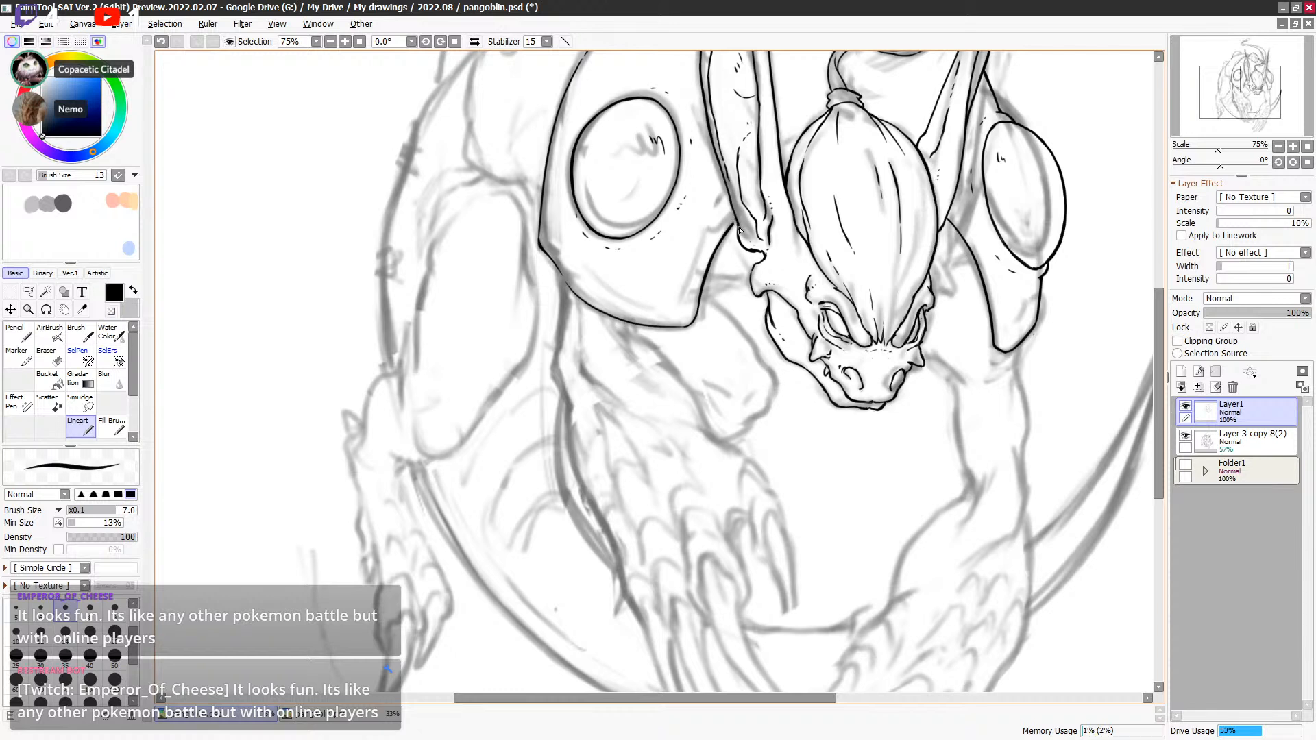
key("e")
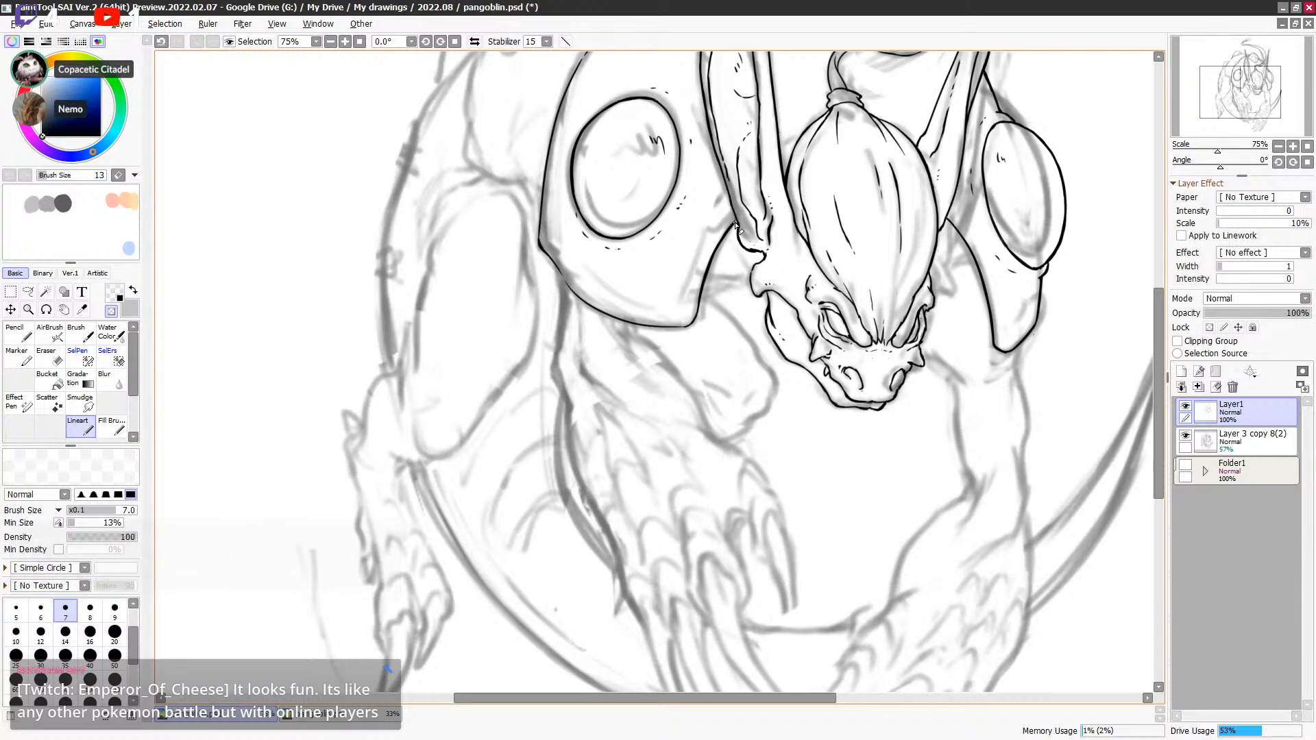
key("ctrl+z")
key("e")
left_click_drag(737, 221, 736, 213)
Step: Ink the foreleg's inner edge from under the shoulder plate toward the wrist, with a short crease at its top
left_click_drag(669, 307, 743, 281)
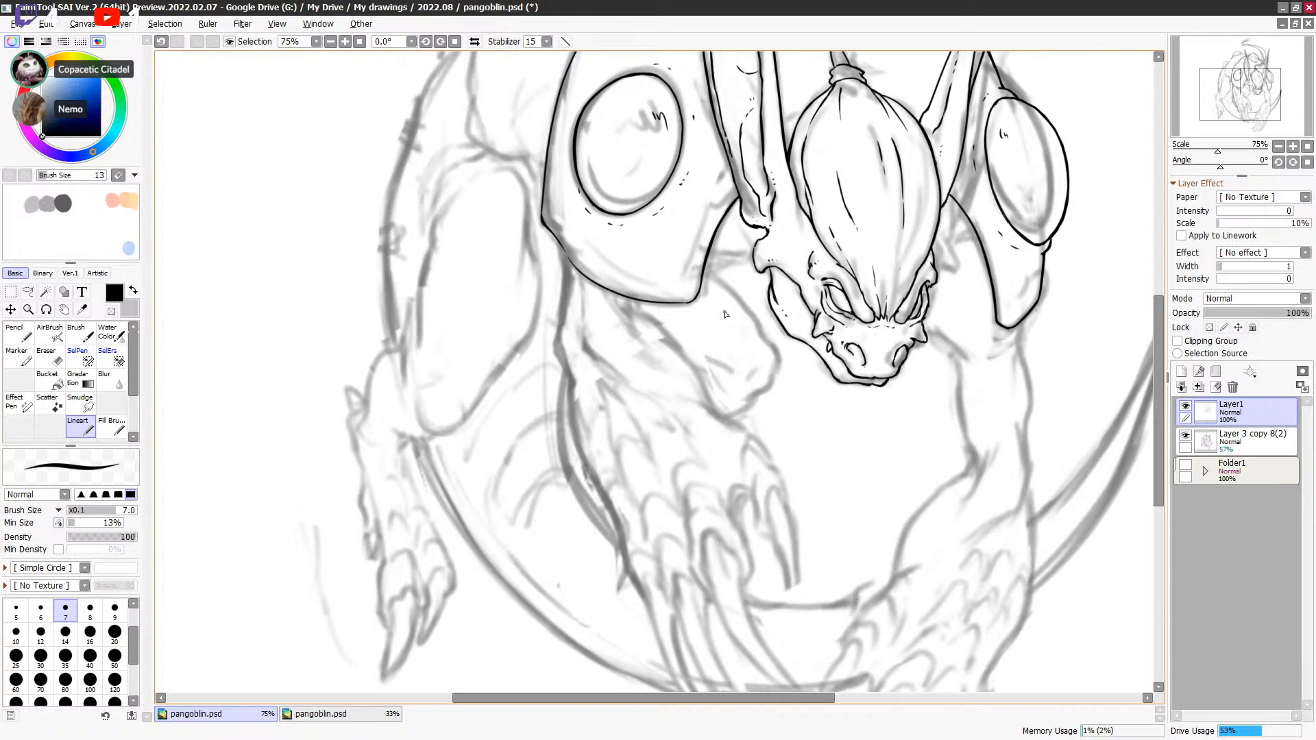
scroll(726, 314, "down", 2)
mouse_move(620, 257)
left_mouse_down()
mouse_move(639, 293)
mouse_move(652, 293)
mouse_move(632, 262)
mouse_move(673, 300)
left_mouse_up()
mouse_move(671, 297)
left_mouse_down()
mouse_move(716, 366)
mouse_move(698, 334)
mouse_move(719, 357)
mouse_move(743, 336)
mouse_move(708, 341)
left_mouse_up()
key("minus")
key("minus")
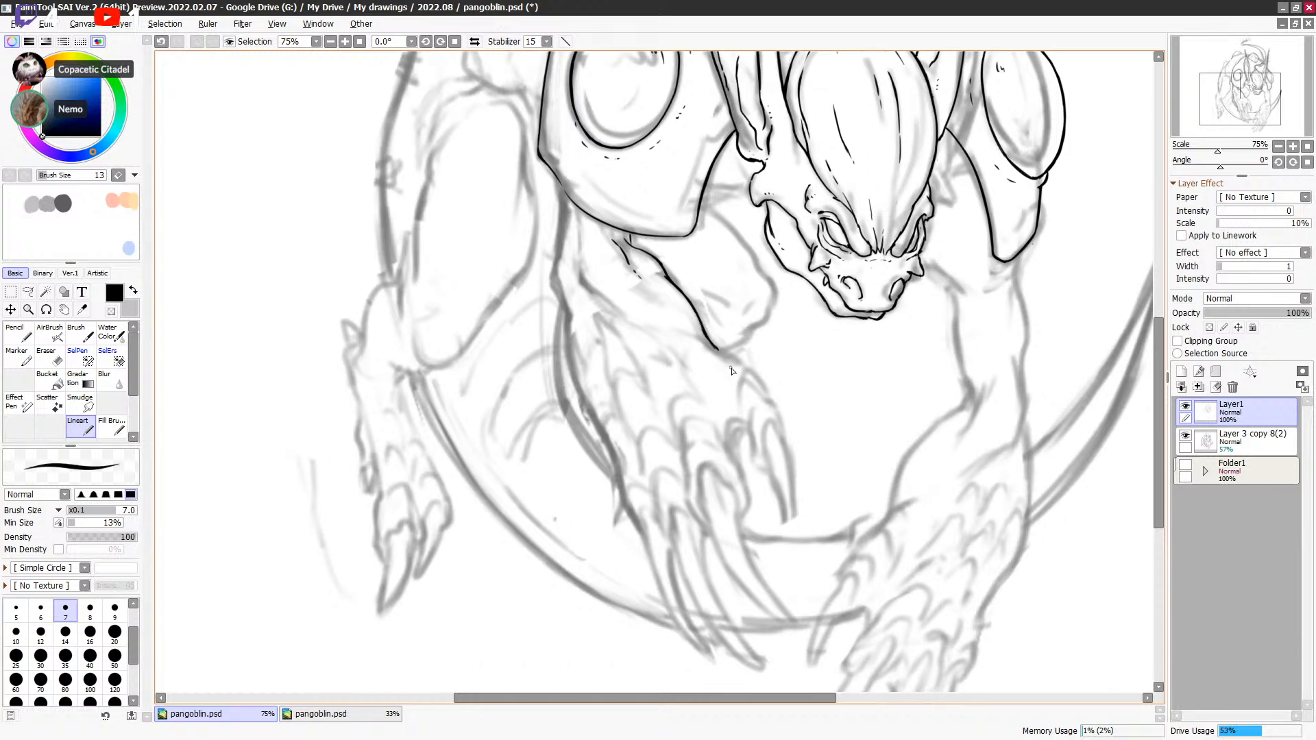
Step: Ink a curved muscle contour inside the upper foreleg, below the shoulder plate
scroll(726, 363, "down", 1)
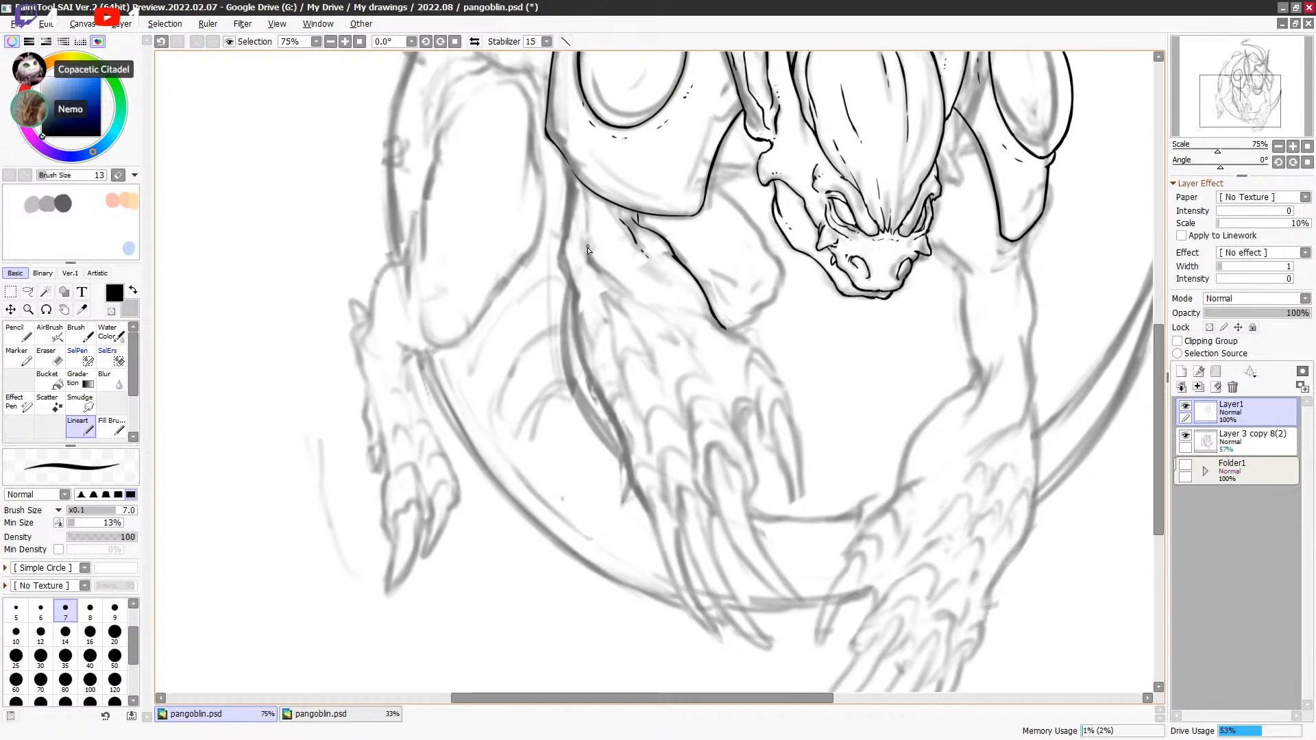
left_click_drag(591, 265, 620, 284)
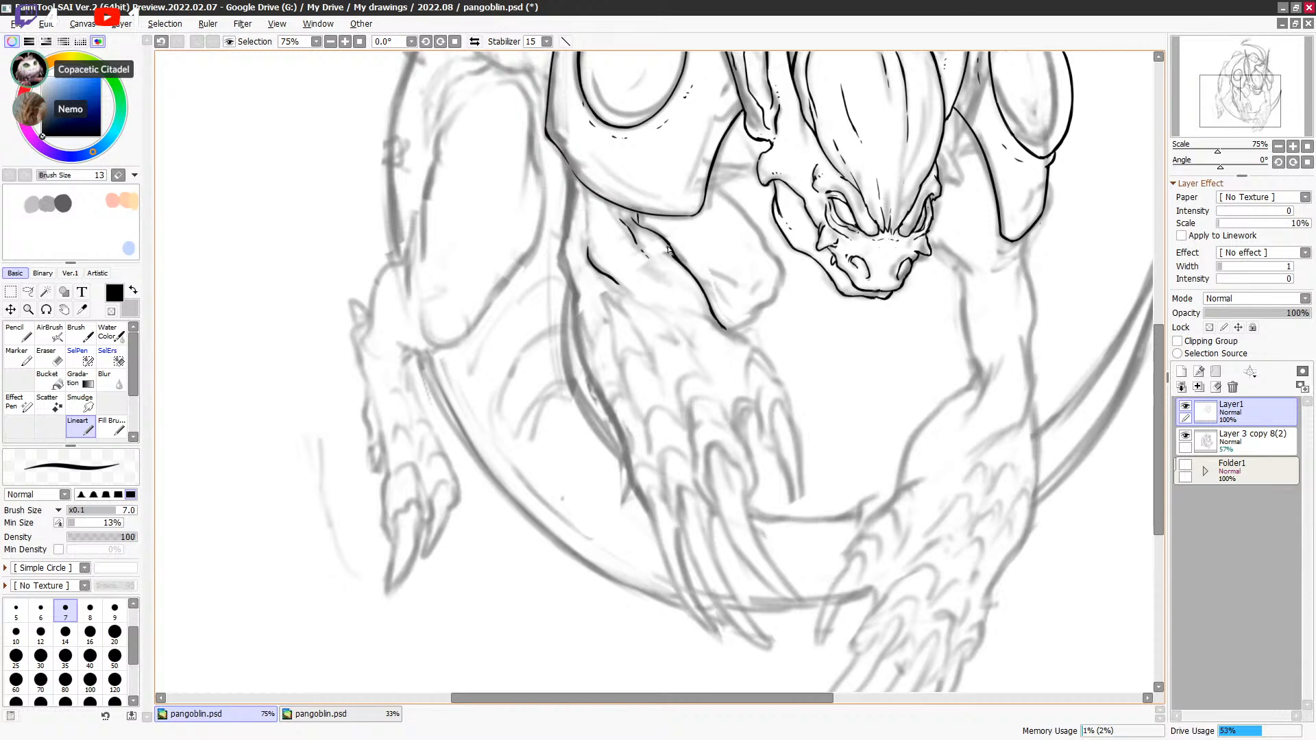
left_click_drag(663, 247, 698, 274)
left_click_drag(684, 325, 705, 340)
Step: Join the foreleg's muscle contour up to the shoulder plate and clean up the line where they meet
left_click_drag(646, 281, 647, 223)
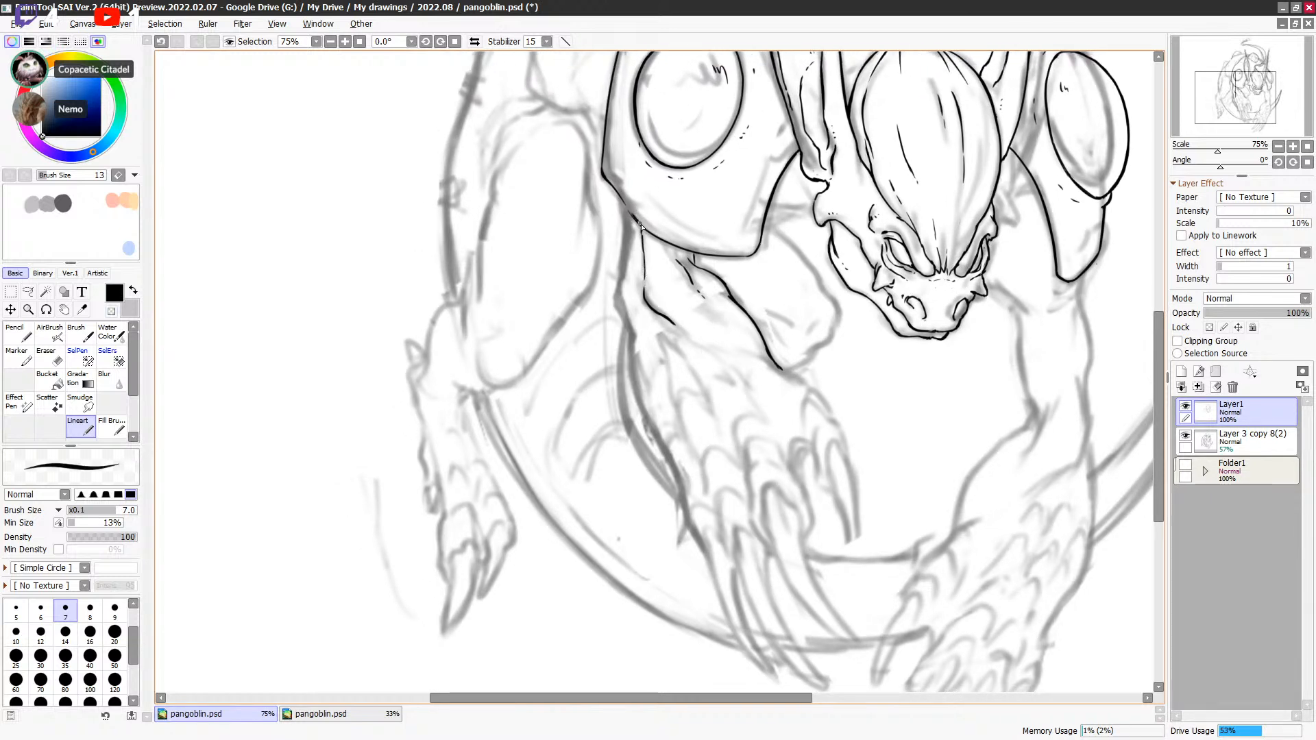
key("ctrl+z")
left_click(647, 234)
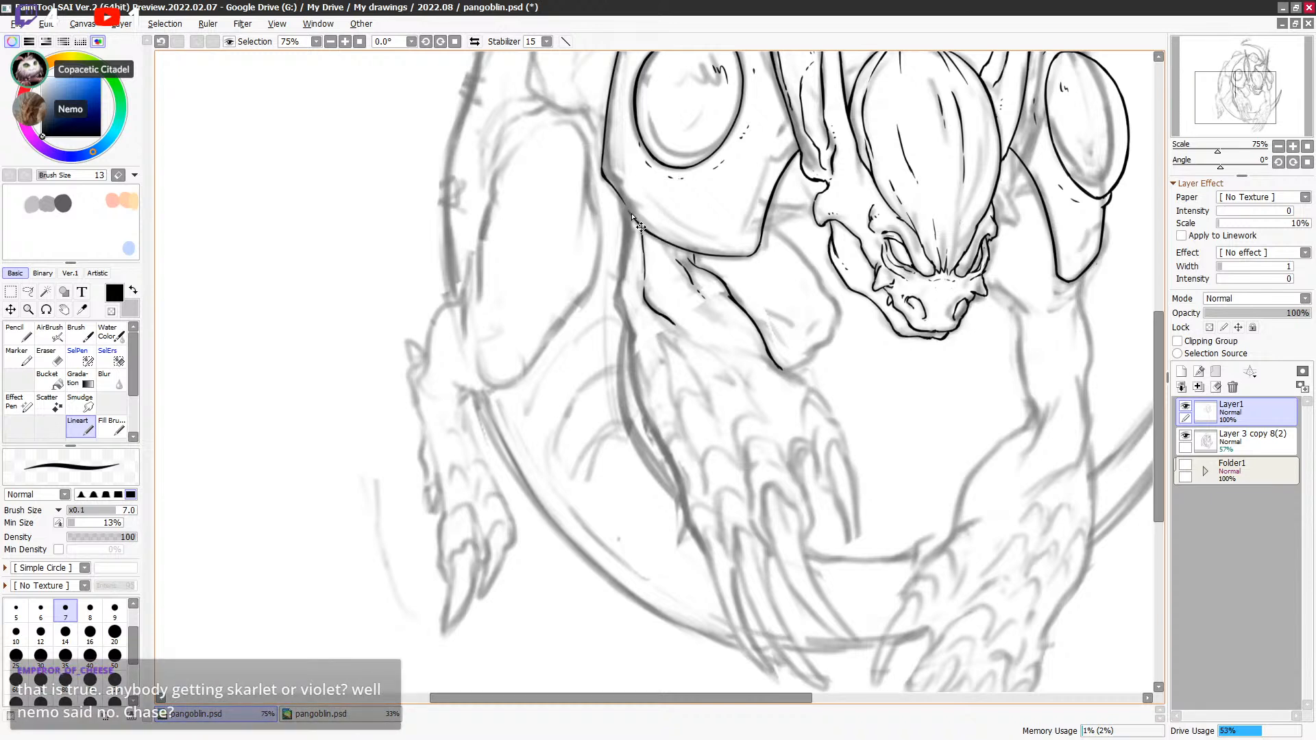
key("ctrl+z")
left_click_drag(619, 196, 632, 213)
key("minus")
key("minus")
scroll(627, 199, "down", 1)
key("minus")
key("minus")
Step: Ink the foreleg's outer edge from the shoulder plate down to the side of the paw
mouse_move(618, 176)
left_mouse_down()
mouse_move(619, 260)
mouse_move(622, 223)
mouse_move(616, 273)
left_mouse_up()
left_click_drag(758, 298, 758, 257)
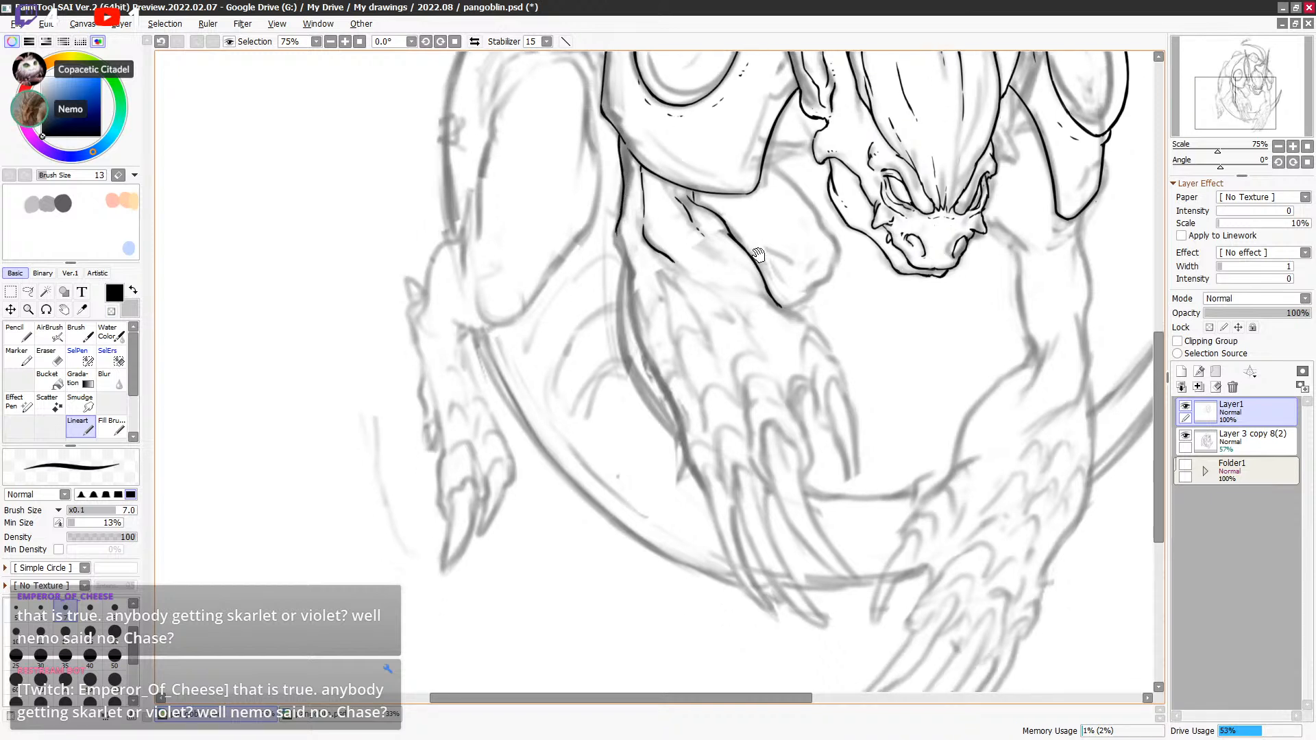
left_click_drag(620, 244, 632, 269)
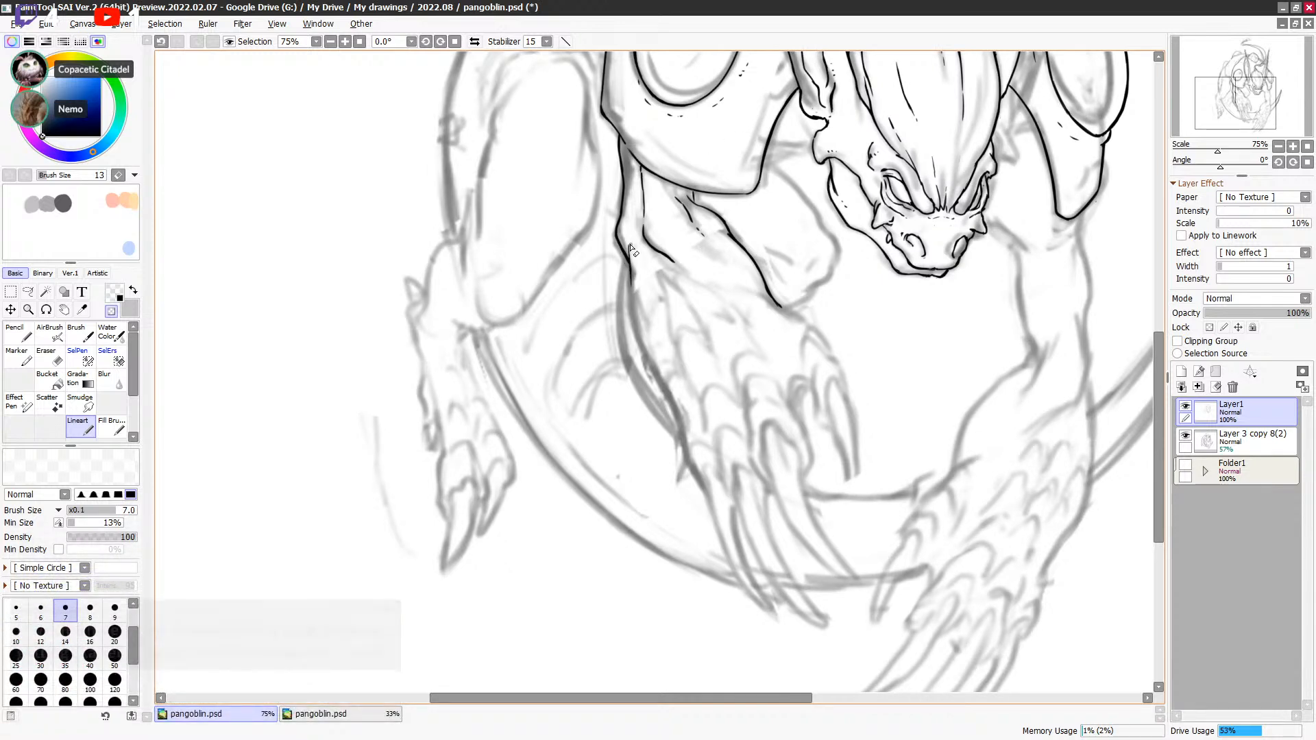
left_click_drag(631, 266, 641, 343)
key("space")
mouse_move(650, 345)
left_mouse_down()
mouse_move(630, 265)
mouse_move(661, 346)
left_mouse_up()
key("space")
Step: Touch up the foreleg's inner edge and the crease under the shoulder plate with alternating erasing and inking
left_click_drag(694, 210, 675, 236)
key("minus")
key("minus")
scroll(779, 257, "up", 2)
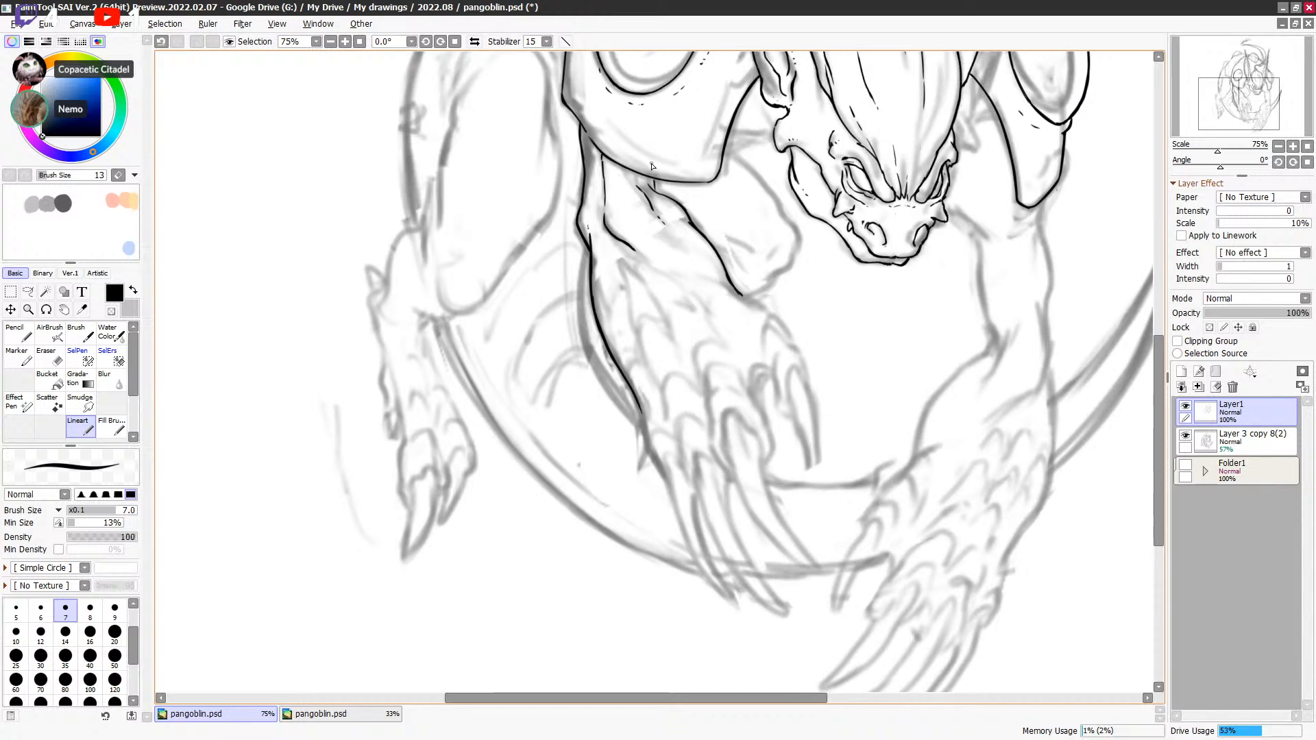
key("minus")
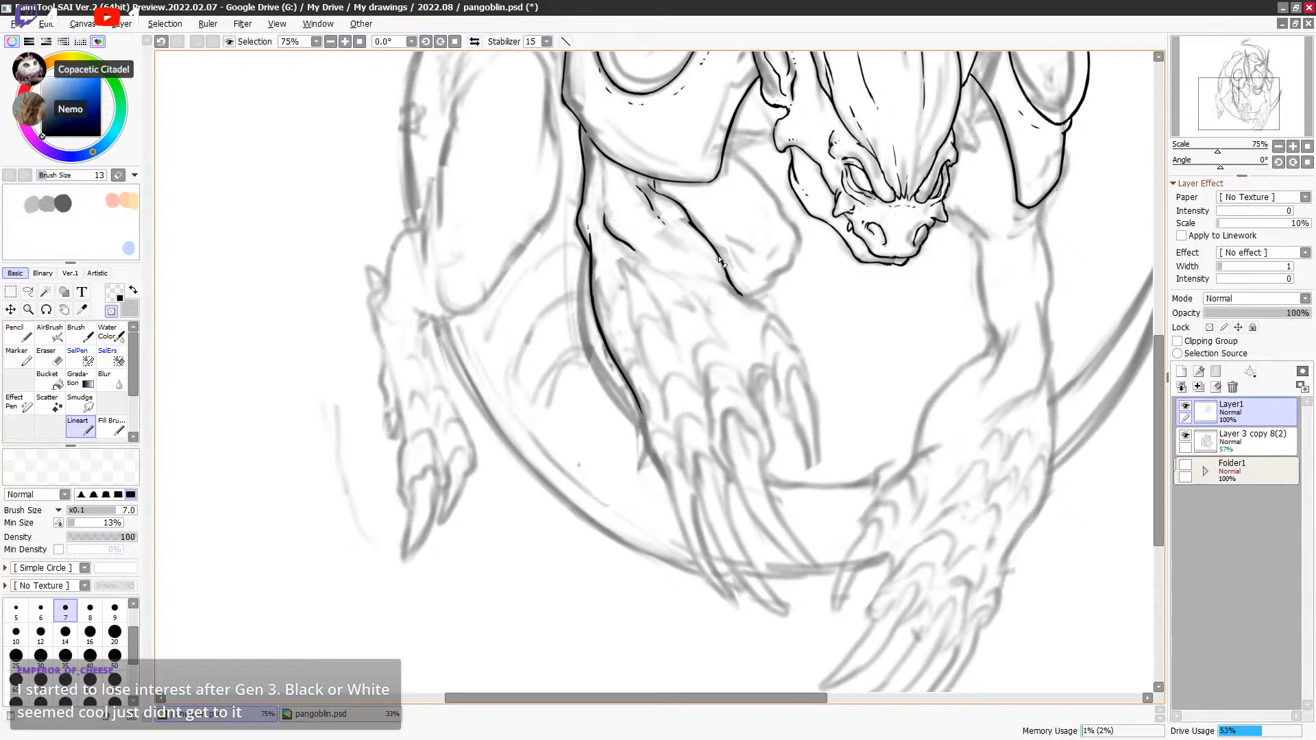
key("minus")
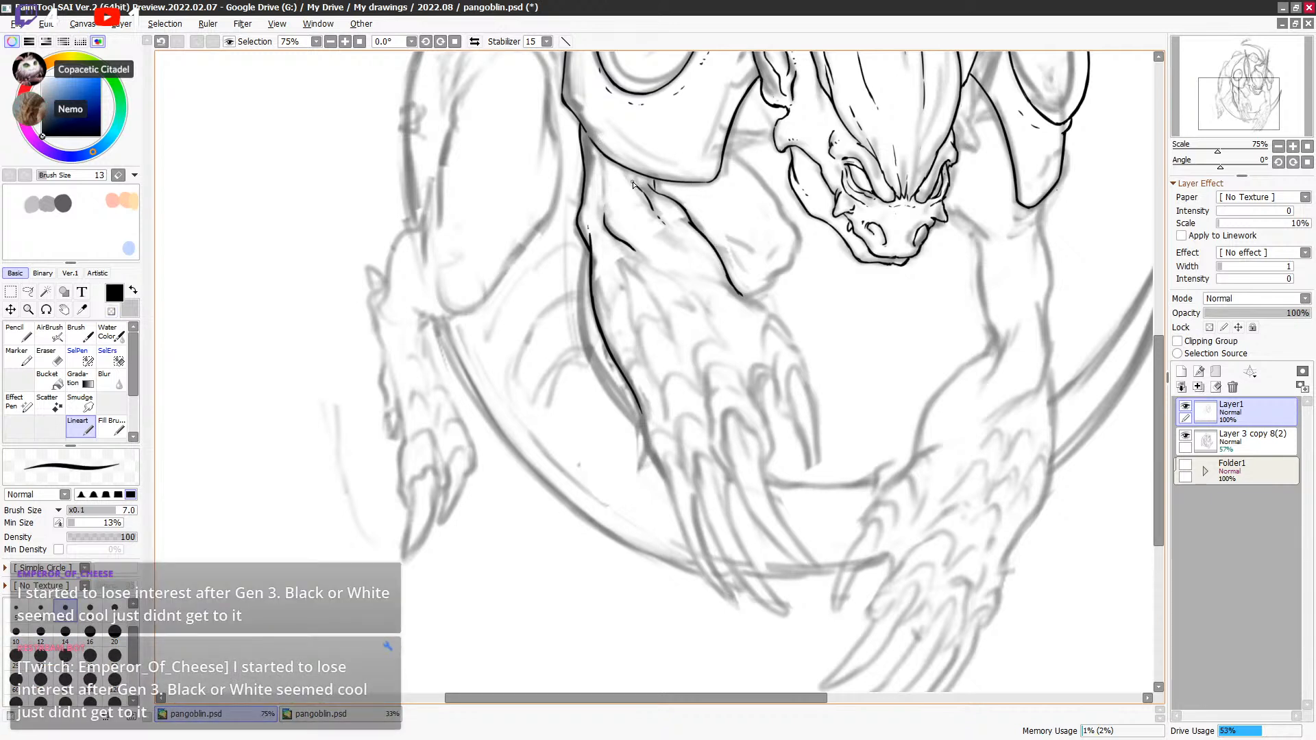
key("minus")
key("minus")
Step: Extend the muscle contour across the foreleg with a thin broken line, undoing the unwanted trial strokes
mouse_move(665, 270)
left_mouse_down()
mouse_move(685, 272)
mouse_move(656, 268)
mouse_move(643, 236)
mouse_move(667, 259)
left_mouse_up()
key("ctrl+z")
left_click_drag(670, 227, 727, 269)
key("ctrl+z")
left_click_drag(682, 231, 732, 280)
key("ctrl+z")
left_click_drag(683, 233, 735, 294)
key("ctrl+z")
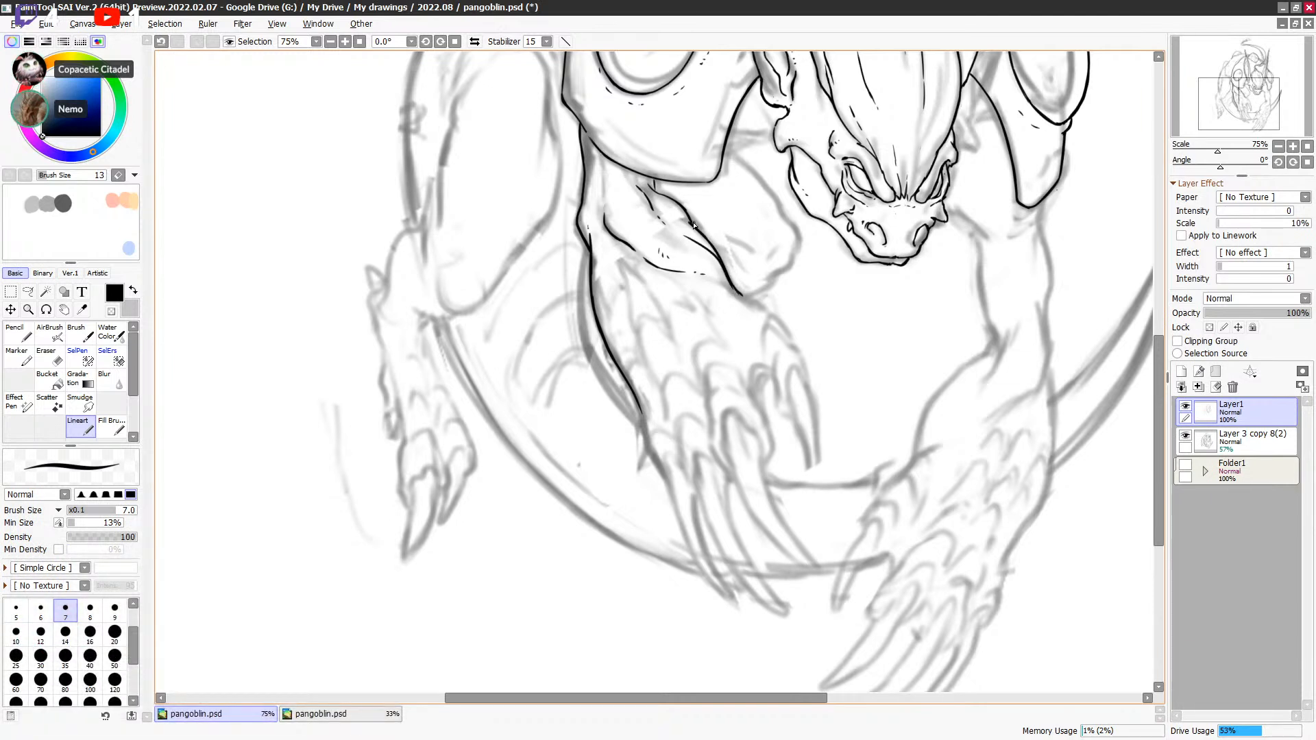
key("ctrl+z")
Step: Refine the muscle contour's upper end near the shoulder plate and add small crease marks beside it
left_click_drag(769, 237, 779, 277)
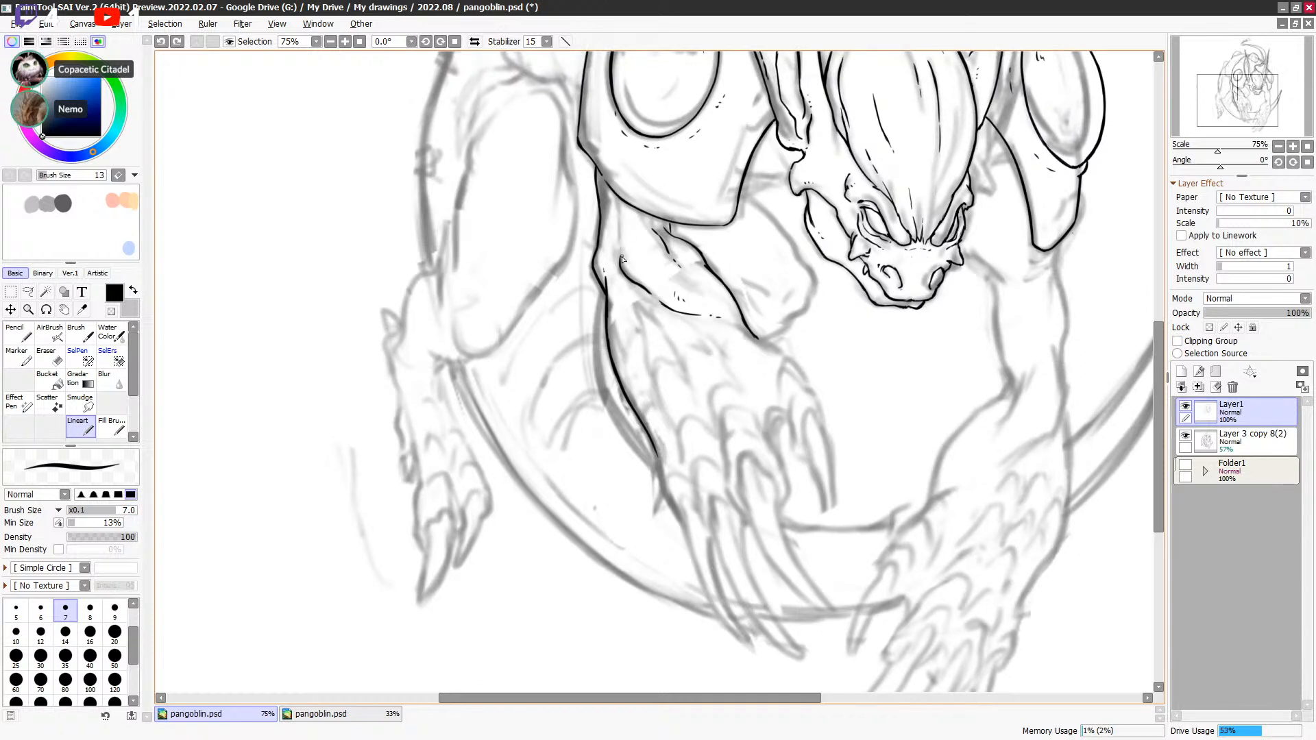
mouse_move(620, 255)
left_mouse_down()
mouse_move(621, 236)
mouse_move(623, 273)
left_mouse_up()
key("minus")
key("minus")
key("minus")
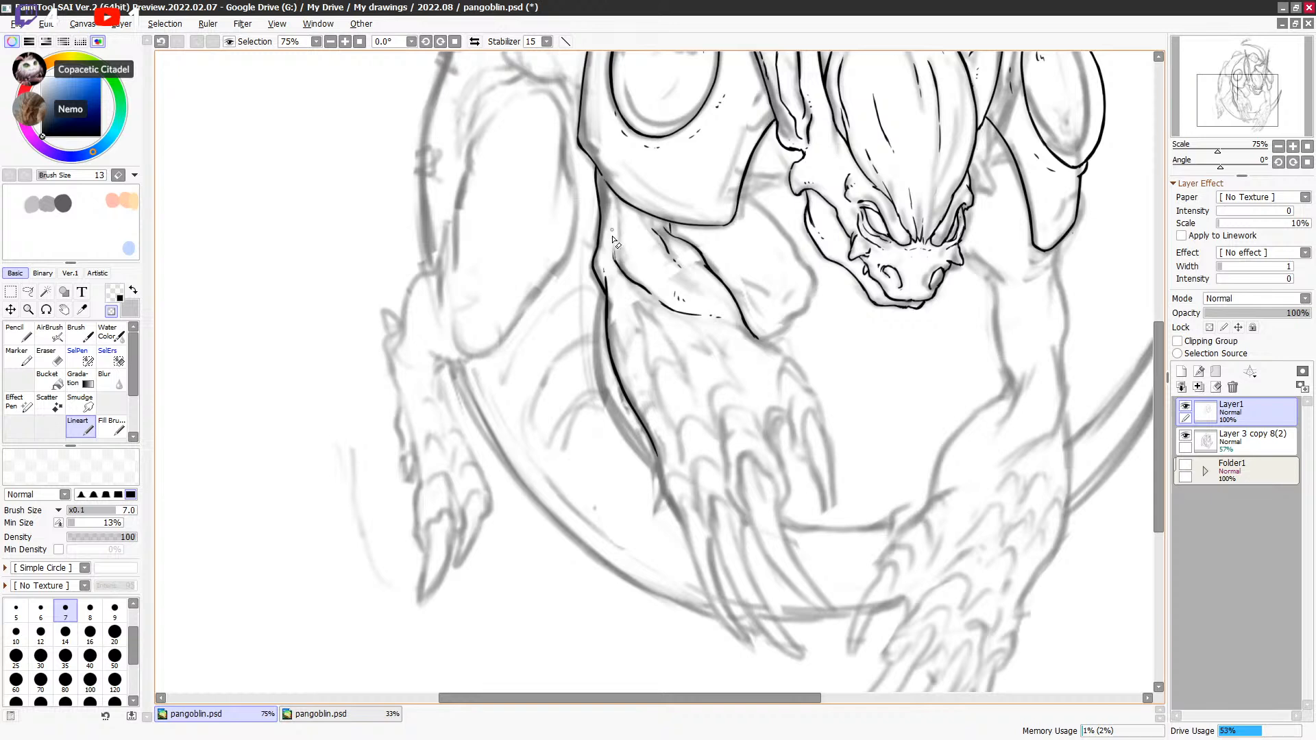
key("minus")
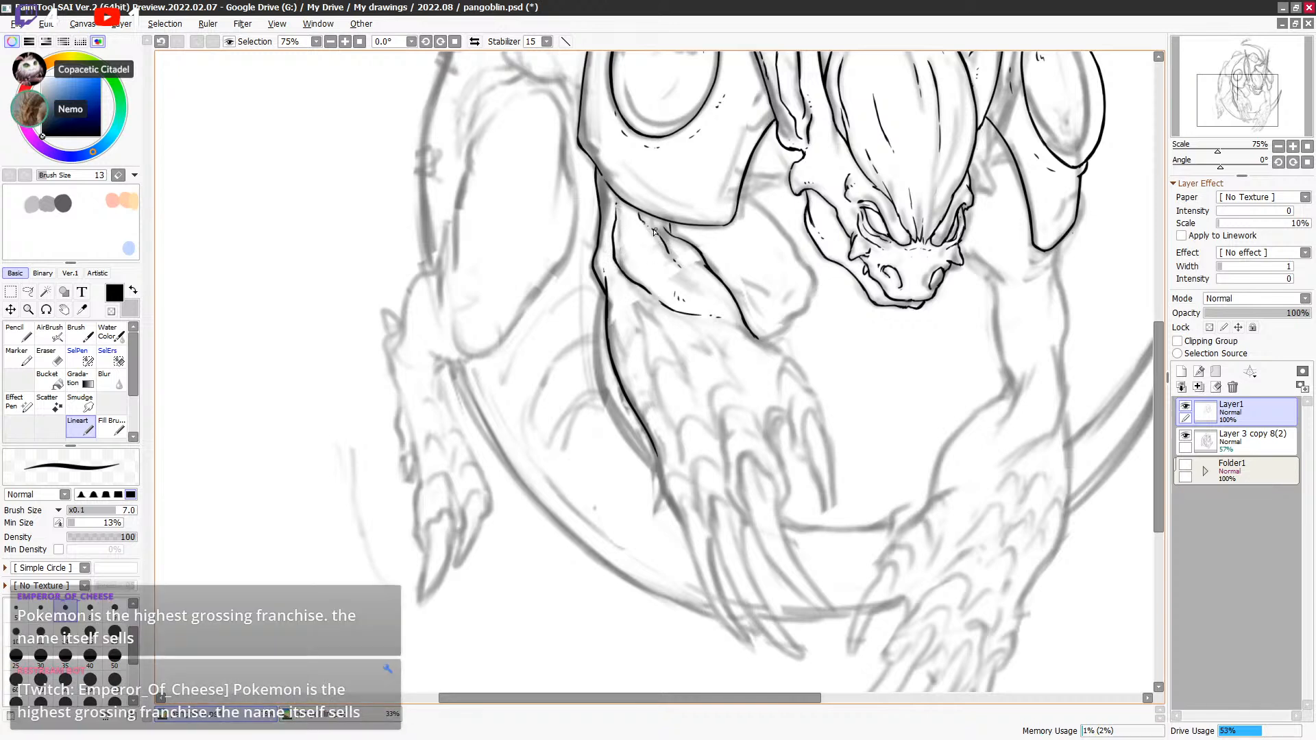
key("minus")
key("minus")
key("minus")
key("minus")
Step: Reshape the lower end of the foreleg's inner edge and extend it toward the top of the paw
left_click_drag(738, 264, 732, 250)
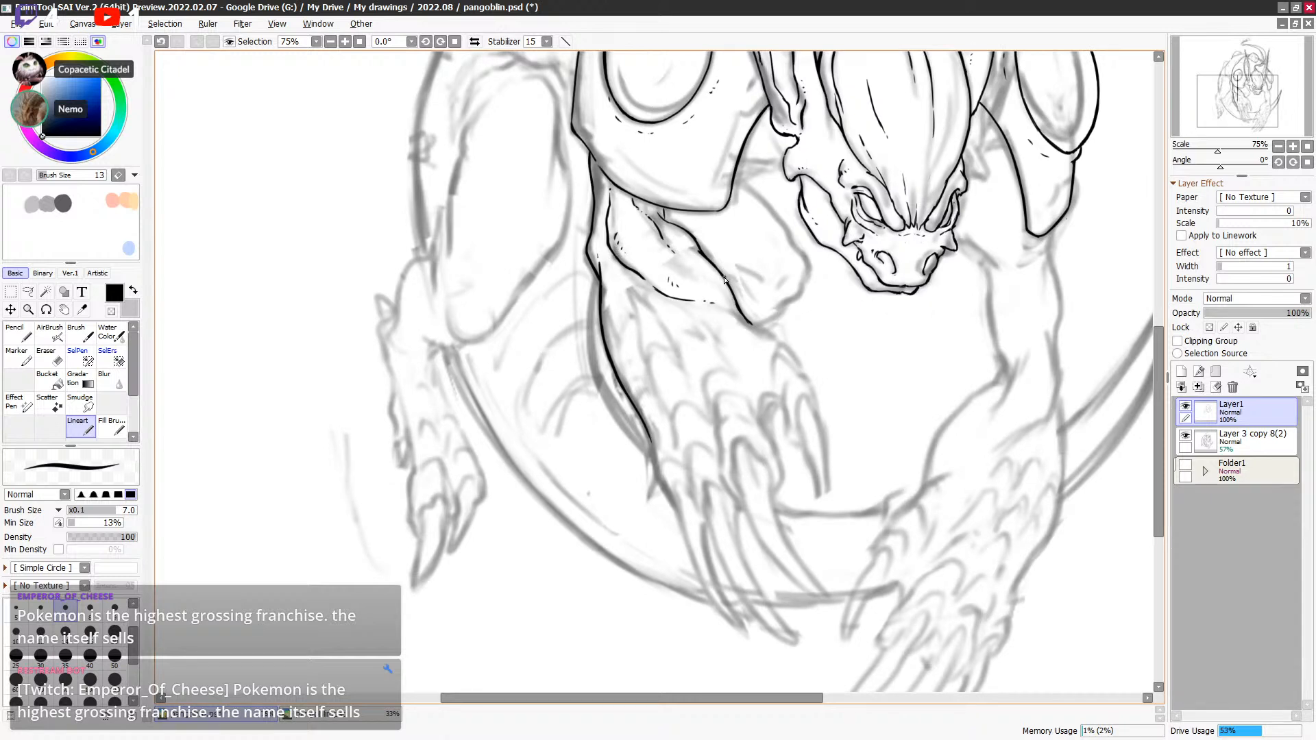
scroll(714, 279, "up", 1)
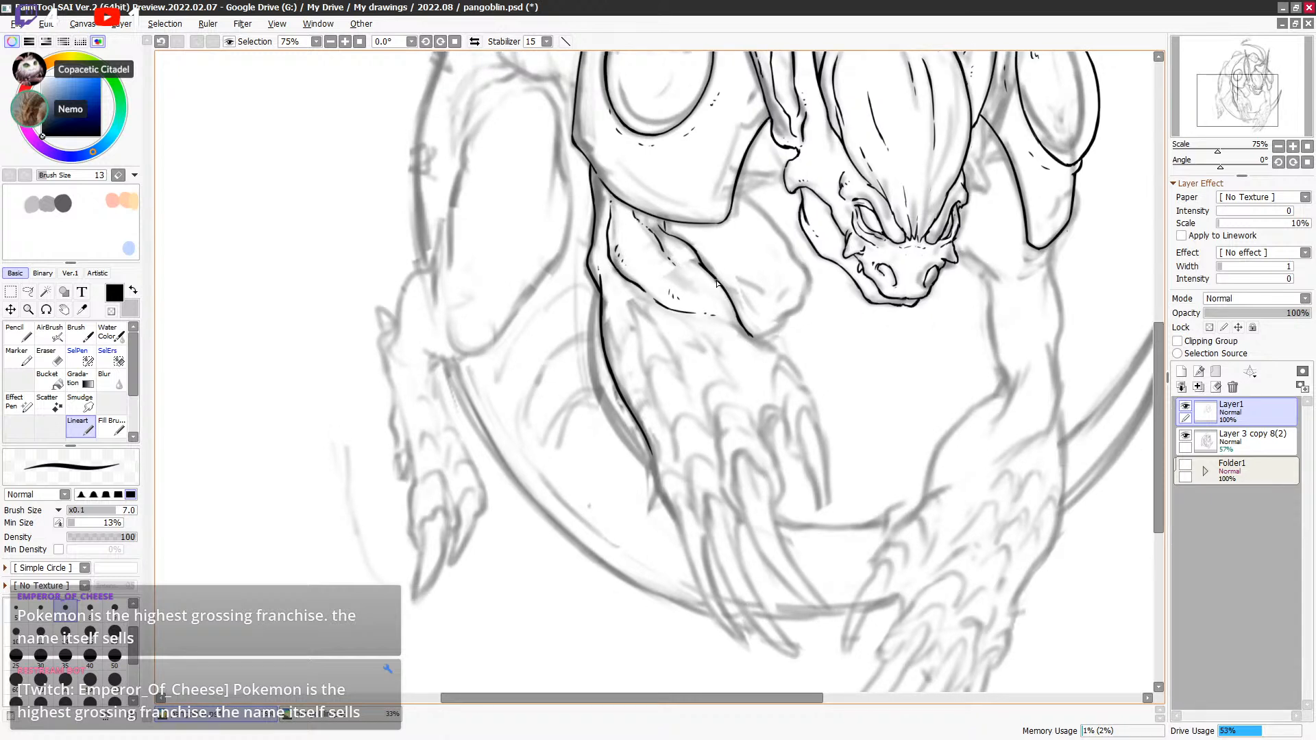
left_click_drag(716, 283, 699, 254)
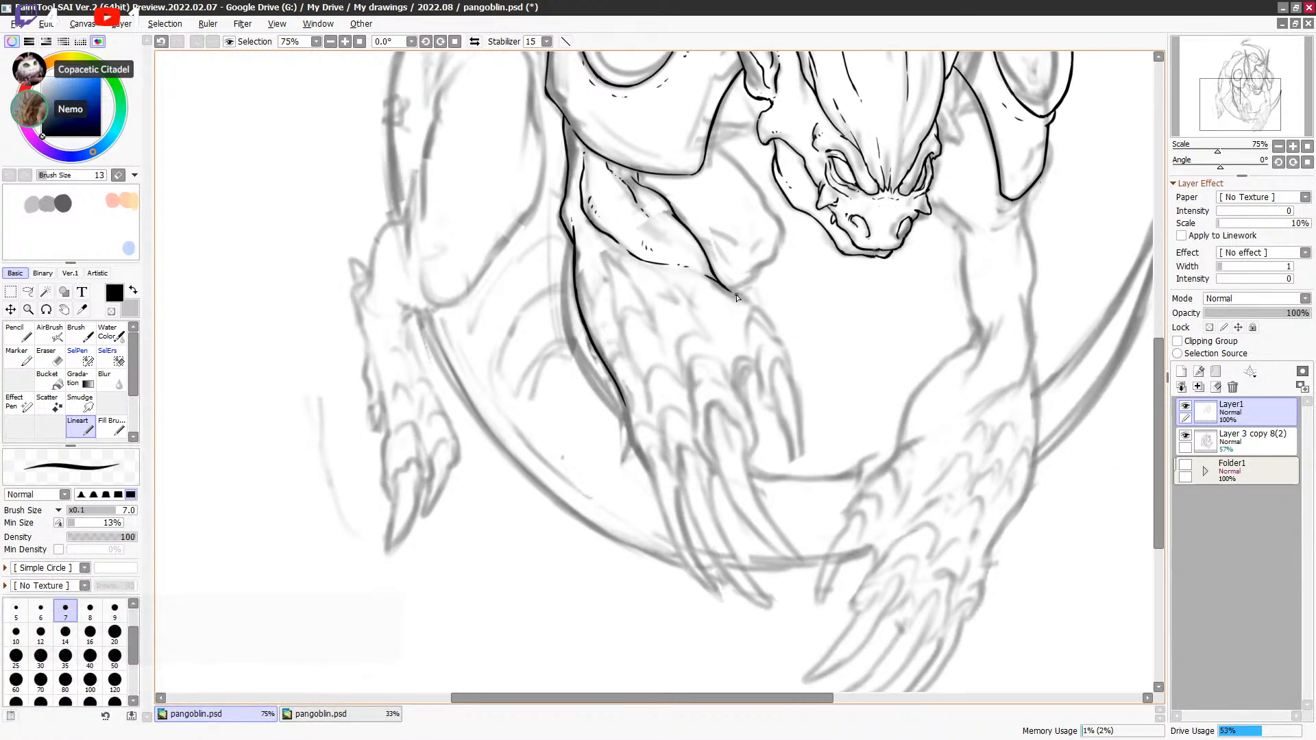
mouse_move(725, 287)
left_mouse_down()
mouse_move(752, 305)
mouse_move(758, 275)
left_mouse_up()
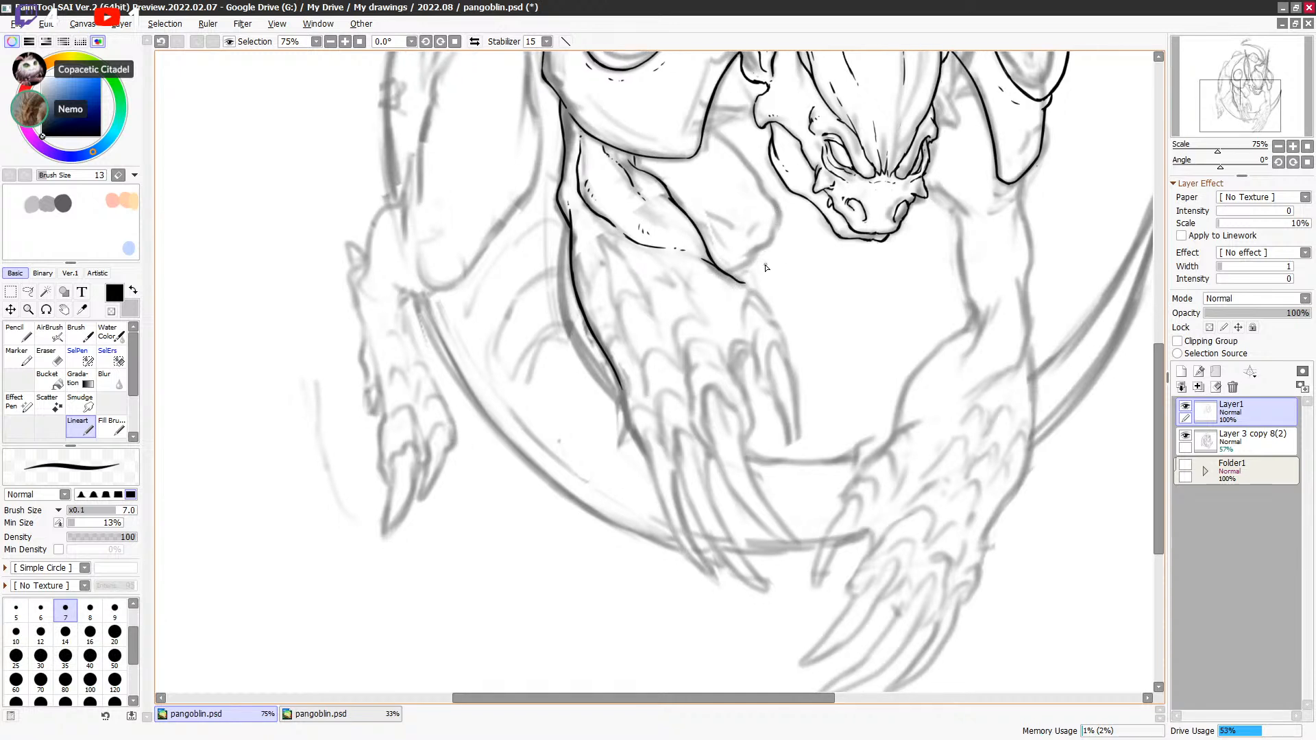
left_click_drag(764, 271, 752, 298)
key("e")
key("e")
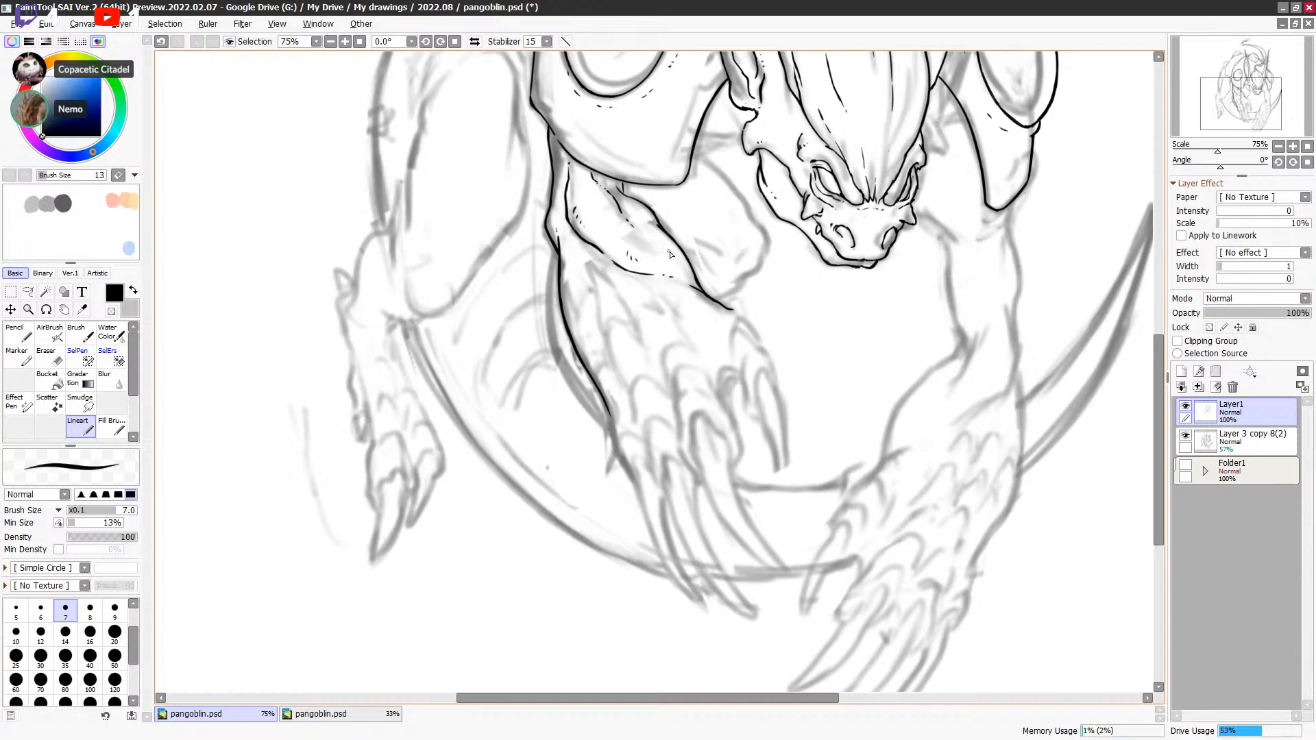
Step: Continue the paw's outer edge downward and ink the long curved outline of its outermost claw
scroll(587, 81, "down", 2)
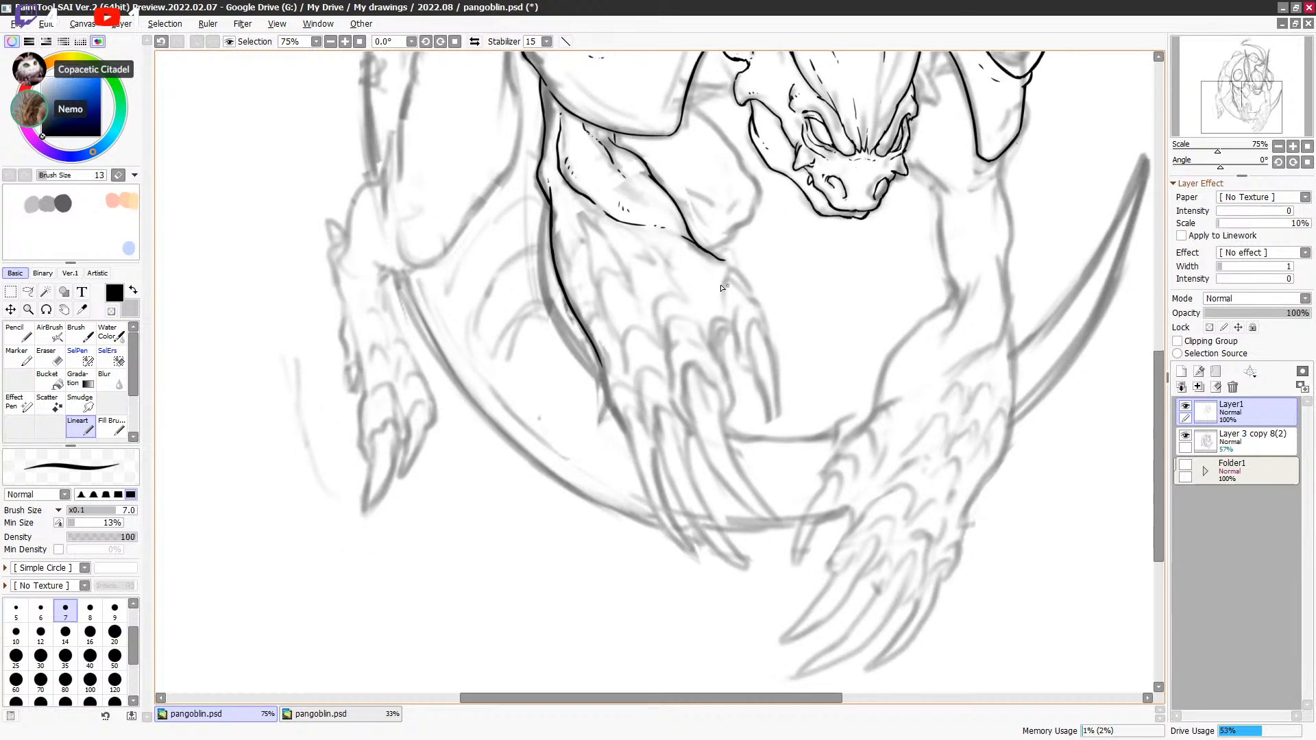
scroll(626, 274, "down", 3)
left_click_drag(566, 263, 568, 277)
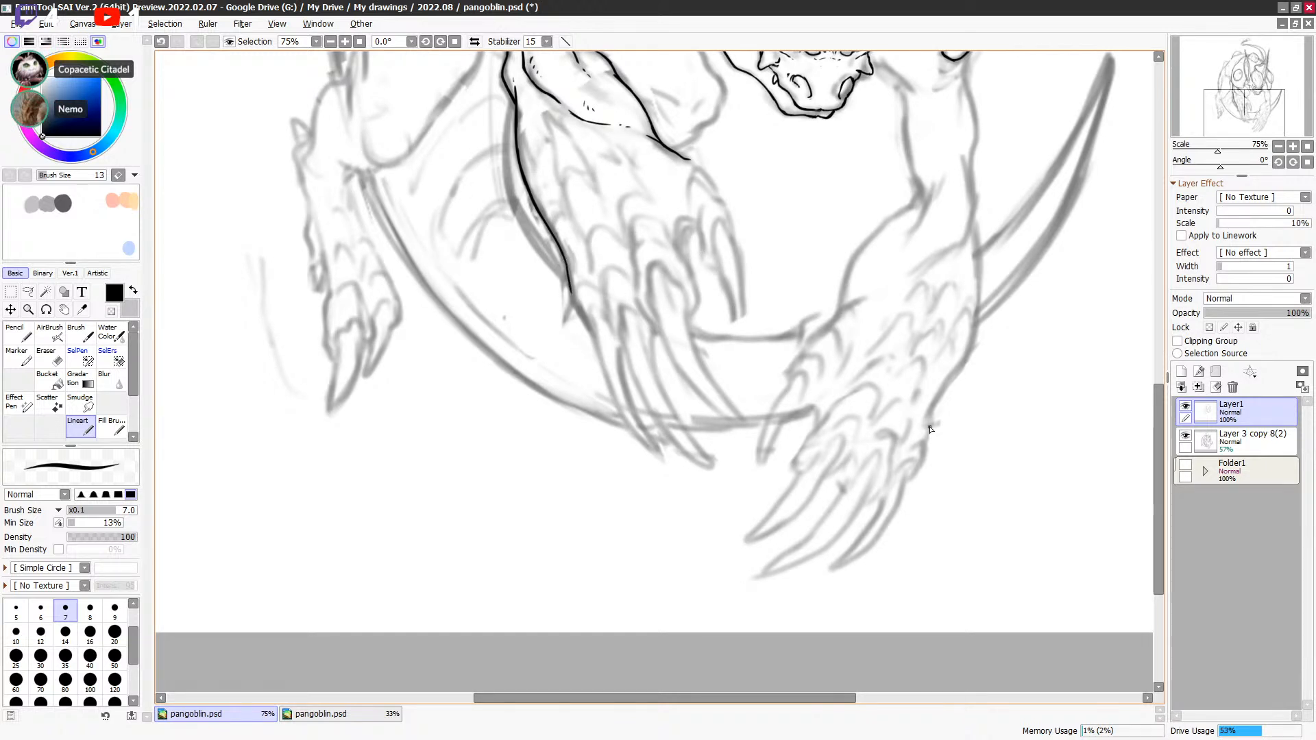
left_click_drag(568, 255, 566, 267)
mouse_move(601, 334)
left_mouse_down()
mouse_move(591, 329)
mouse_move(612, 403)
mouse_move(655, 451)
mouse_move(610, 346)
left_mouse_up()
key("ctrl+z")
left_click_drag(626, 403, 591, 314)
left_click_drag(728, 349, 718, 320)
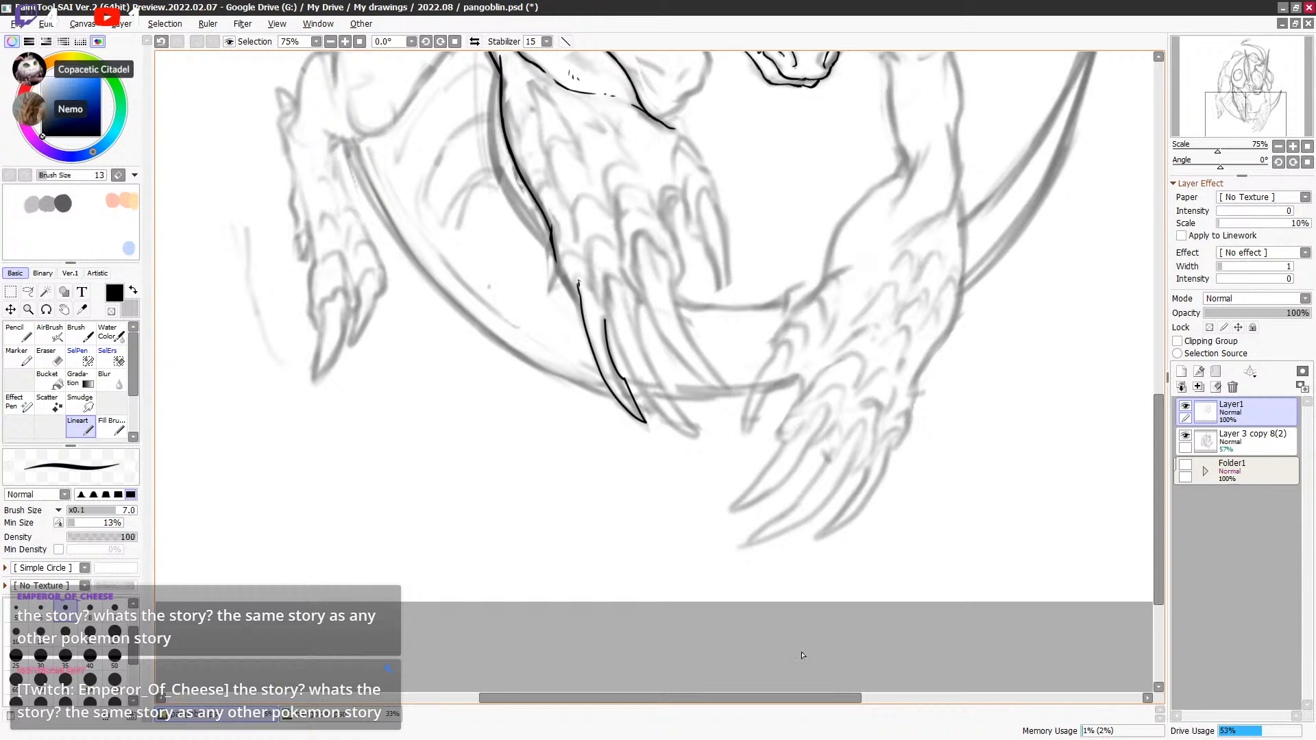
Step: Undo the last strokes of the outermost claw back to the upper part of its outer edge
left_click_drag(767, 333, 754, 385)
key("ctrl+z")
key("ctrl+z")
key("ctrl+z")
key("ctrl+z")
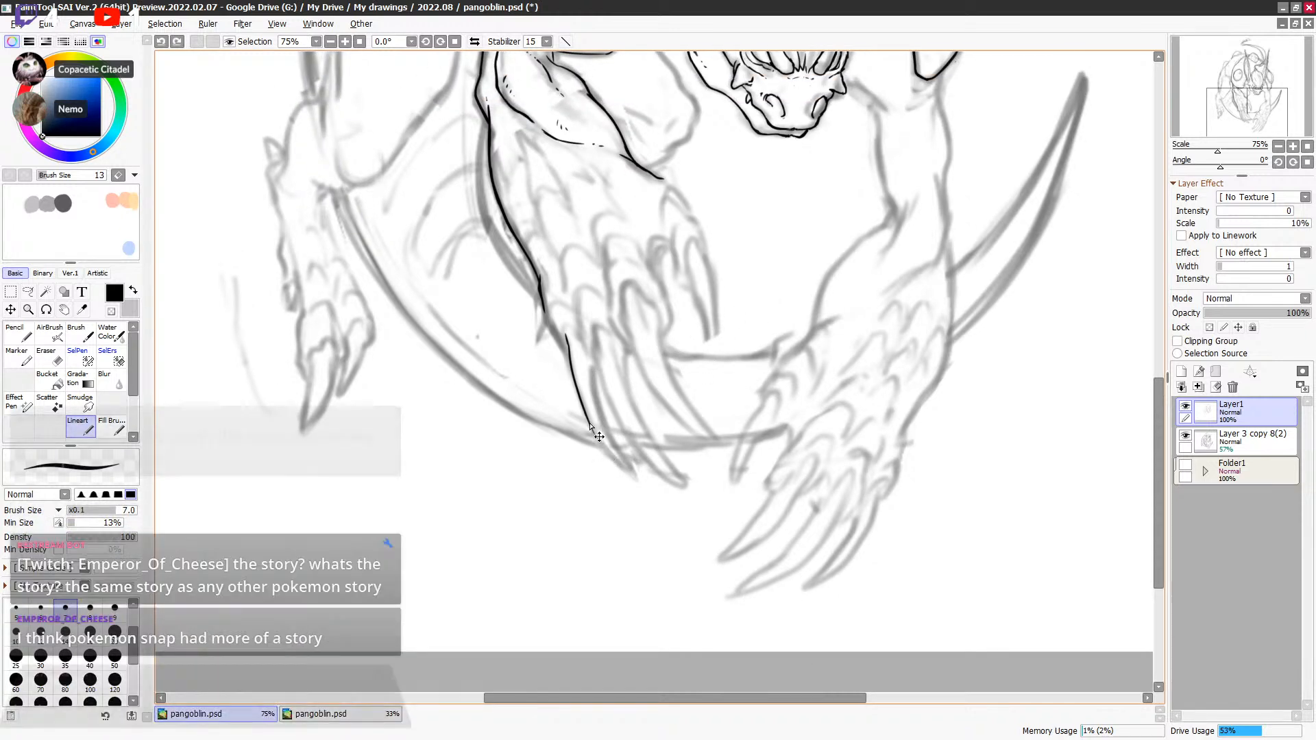
Step: Redraw the outermost claw as a slimmer curved point and ink the rounded base where it leaves the paw
mouse_move(588, 424)
left_mouse_down()
mouse_move(630, 469)
mouse_move(593, 368)
left_mouse_up()
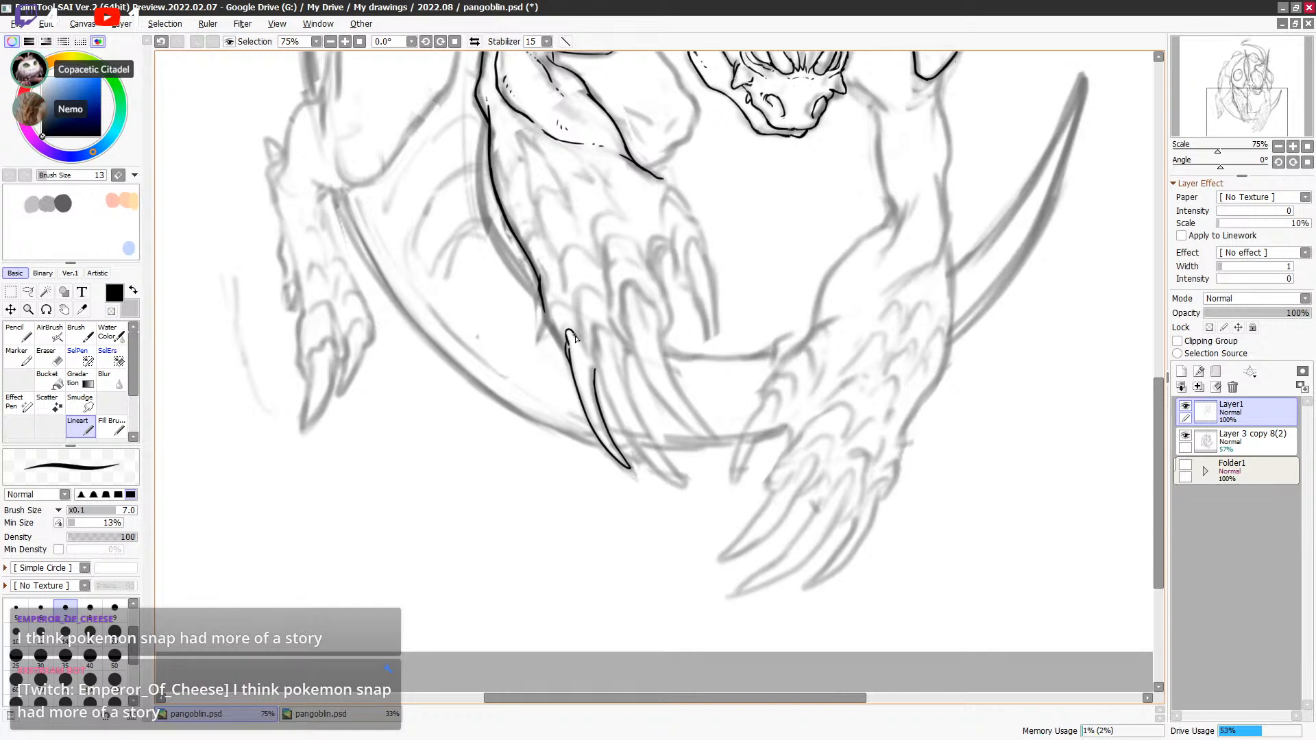
key("ctrl+z")
left_click_drag(582, 343, 598, 366)
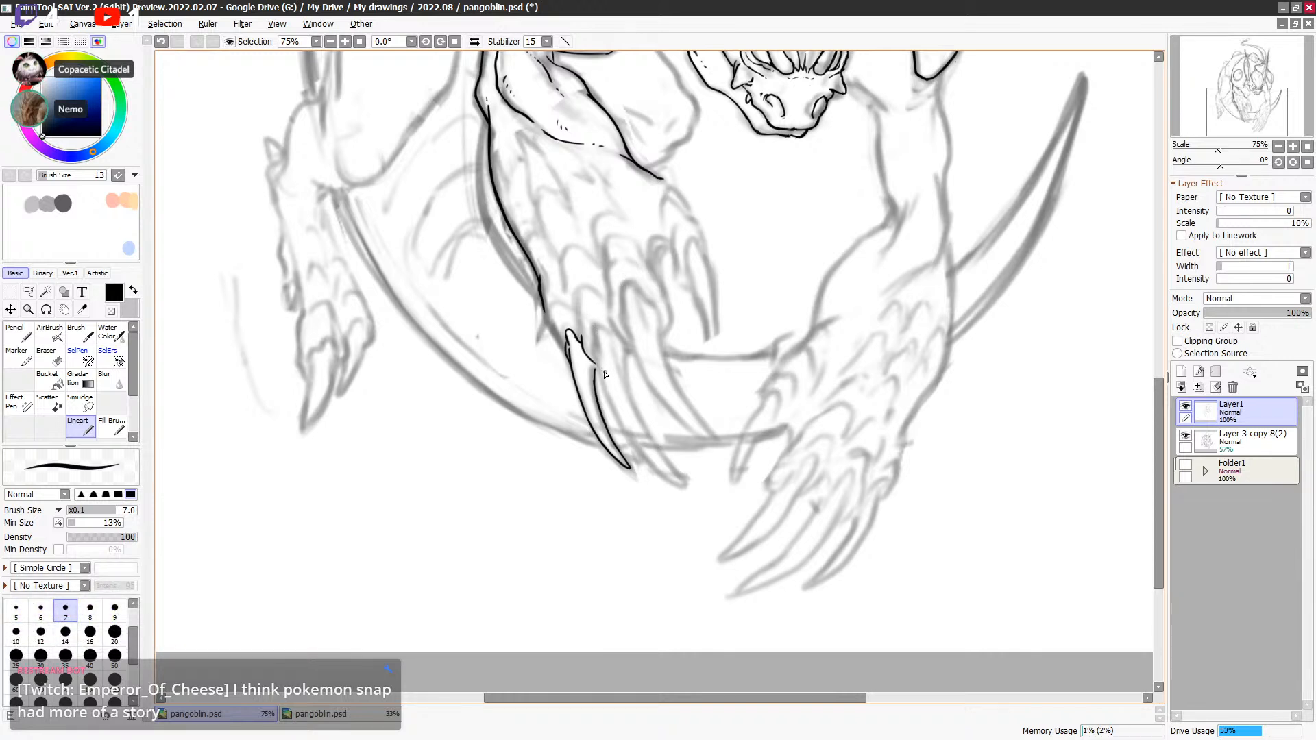
Step: Finish the outermost claw's base and ink the near edge of the second claw down to its pointed tip
left_click_drag(595, 330, 600, 360)
key("e")
key("e")
mouse_move(596, 364)
left_mouse_down()
mouse_move(641, 453)
mouse_move(505, 276)
mouse_move(519, 294)
left_mouse_up()
key("minus")
left_click_drag(489, 250, 528, 300)
key("minus")
key("minus")
mouse_move(492, 254)
left_mouse_down()
mouse_move(543, 306)
mouse_move(513, 270)
left_mouse_up()
key("minus")
key("ctrl+z")
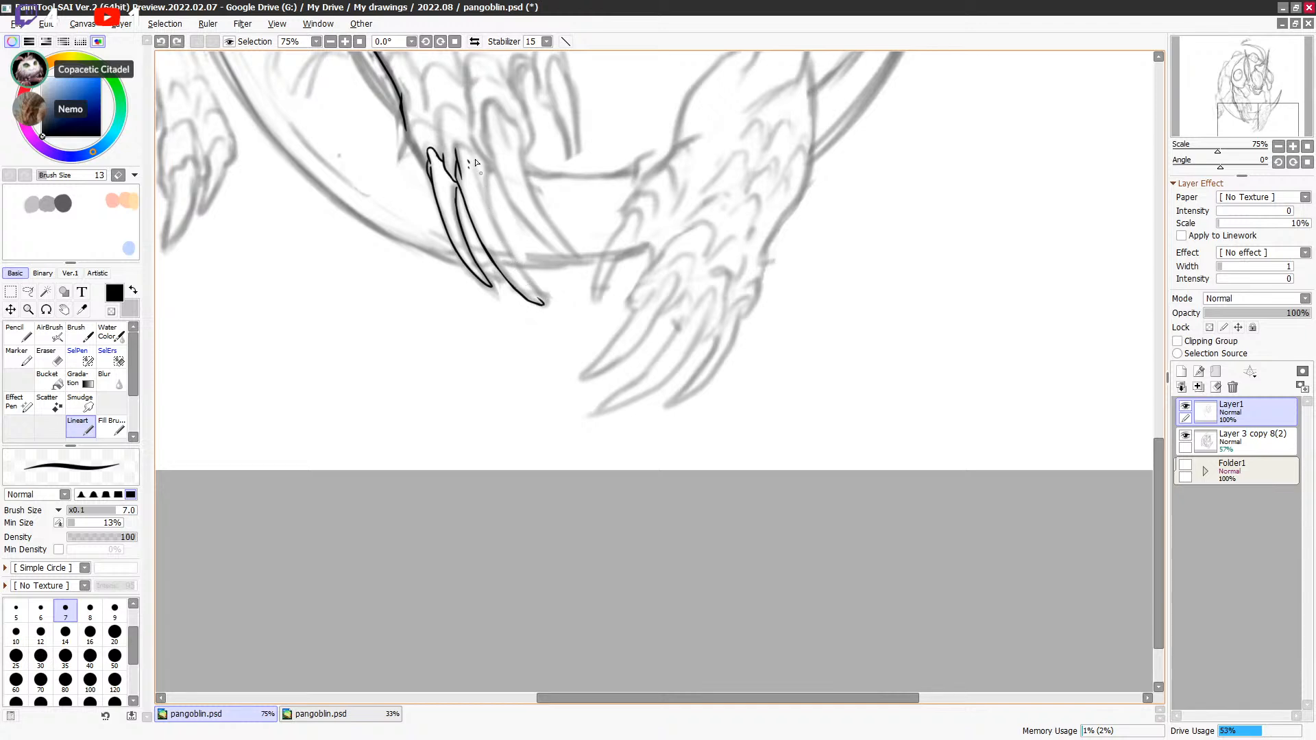
Step: Ink the second claw's rounded base and its long far edge curving down to the tip
left_click_drag(455, 153, 459, 147)
left_click_drag(480, 189, 516, 268)
key("ctrl+z")
left_click_drag(480, 188, 545, 305)
left_click_drag(495, 228, 488, 180)
key("ctrl+z")
left_click_drag(496, 230, 488, 180)
key("ctrl+z")
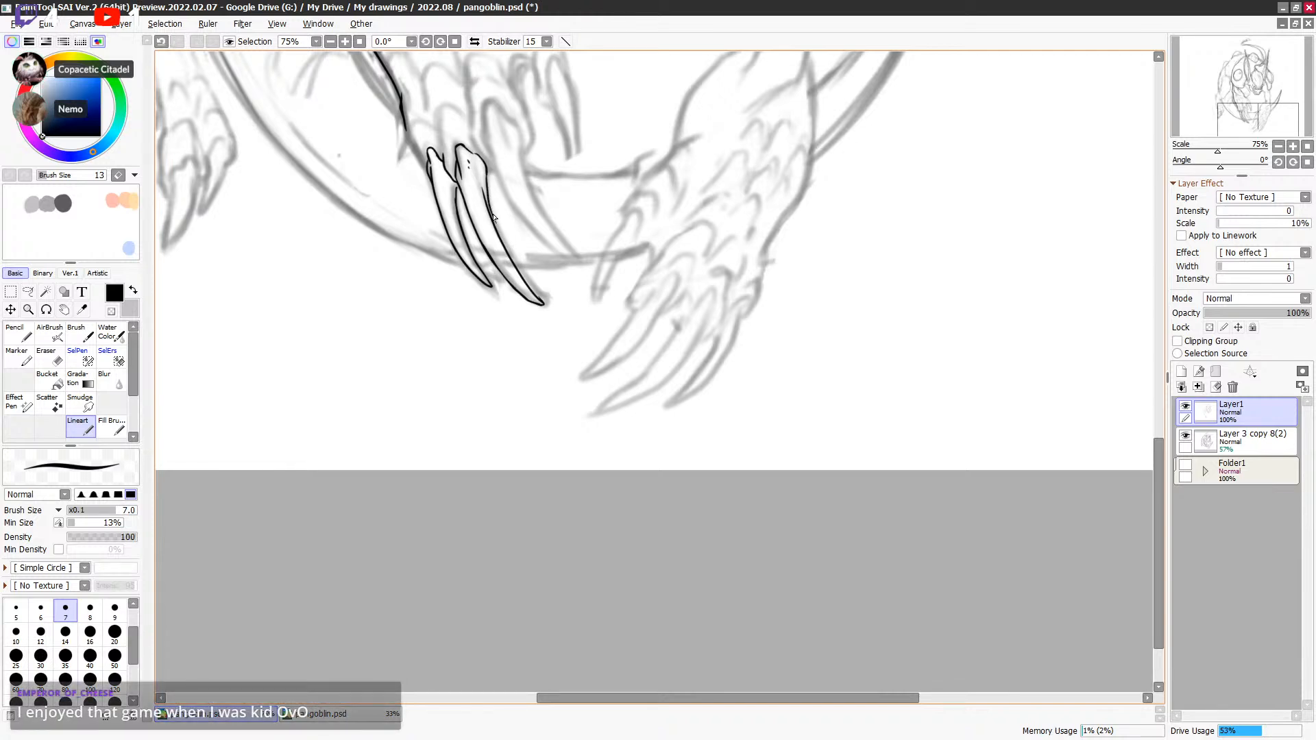
Step: Clean up the second claw's far edge and redraw its tip as a sharper point
key("e")
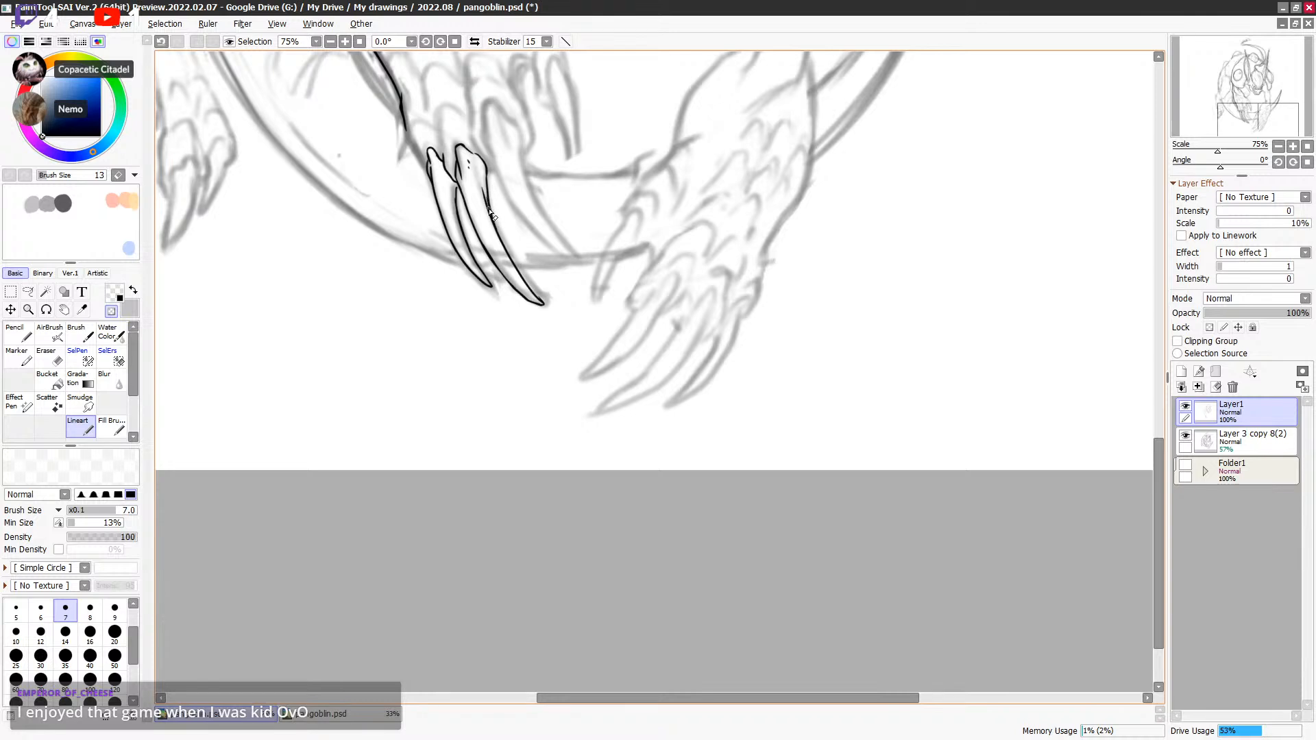
key("e")
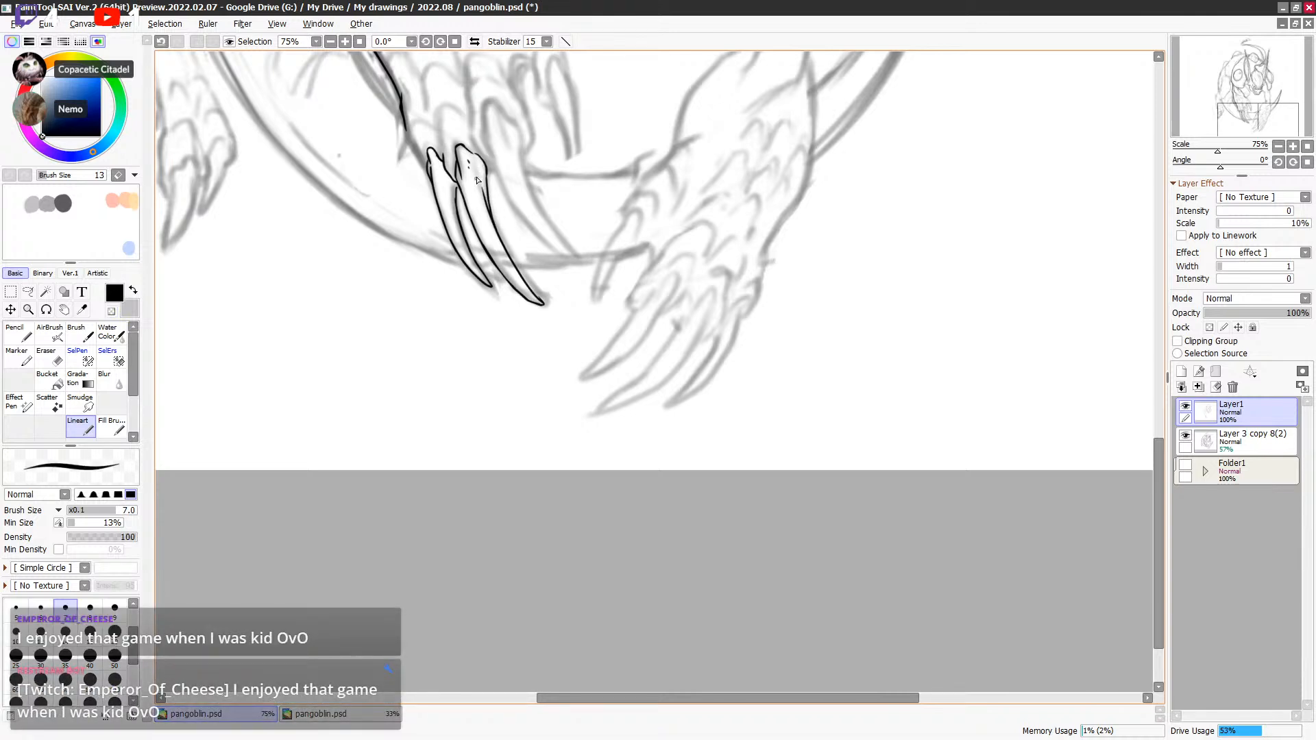
scroll(516, 140, "up", 1)
key("e")
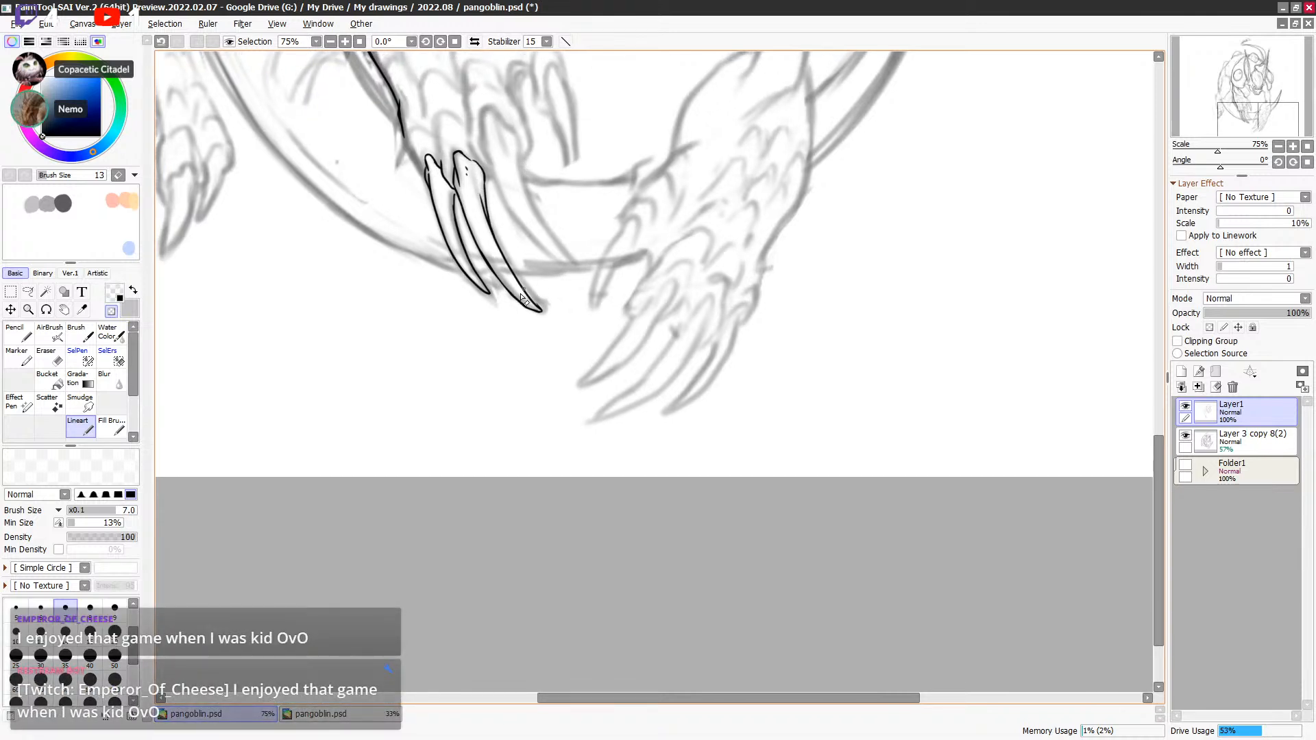
key("e")
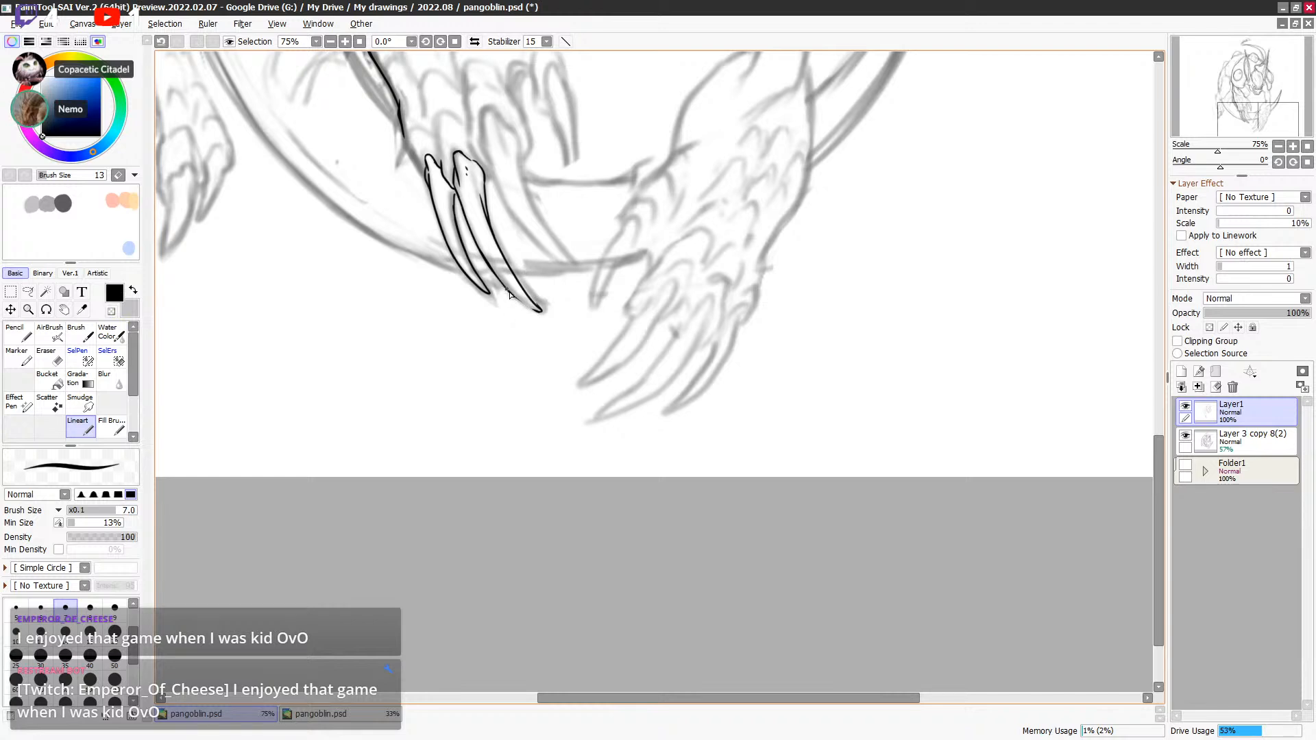
key("ctrl+z")
left_click_drag(514, 296, 541, 312)
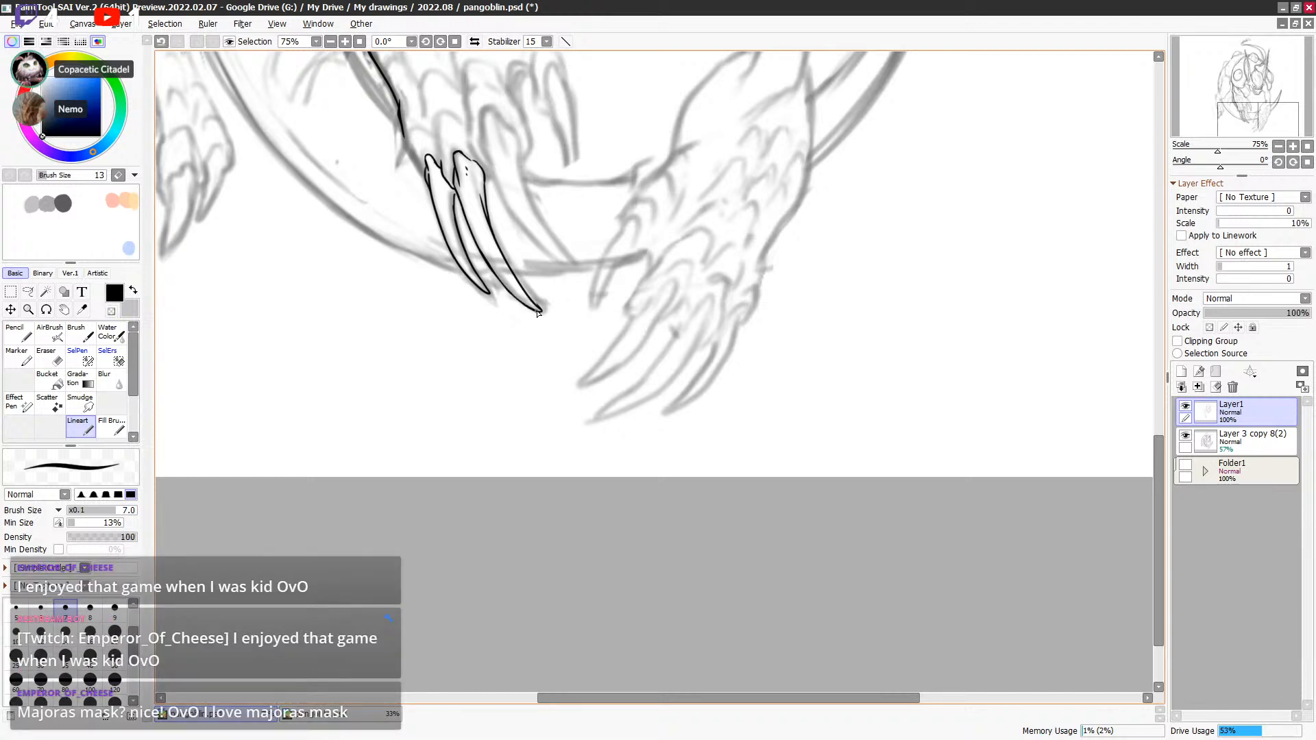
key("e")
key("e")
key("e")
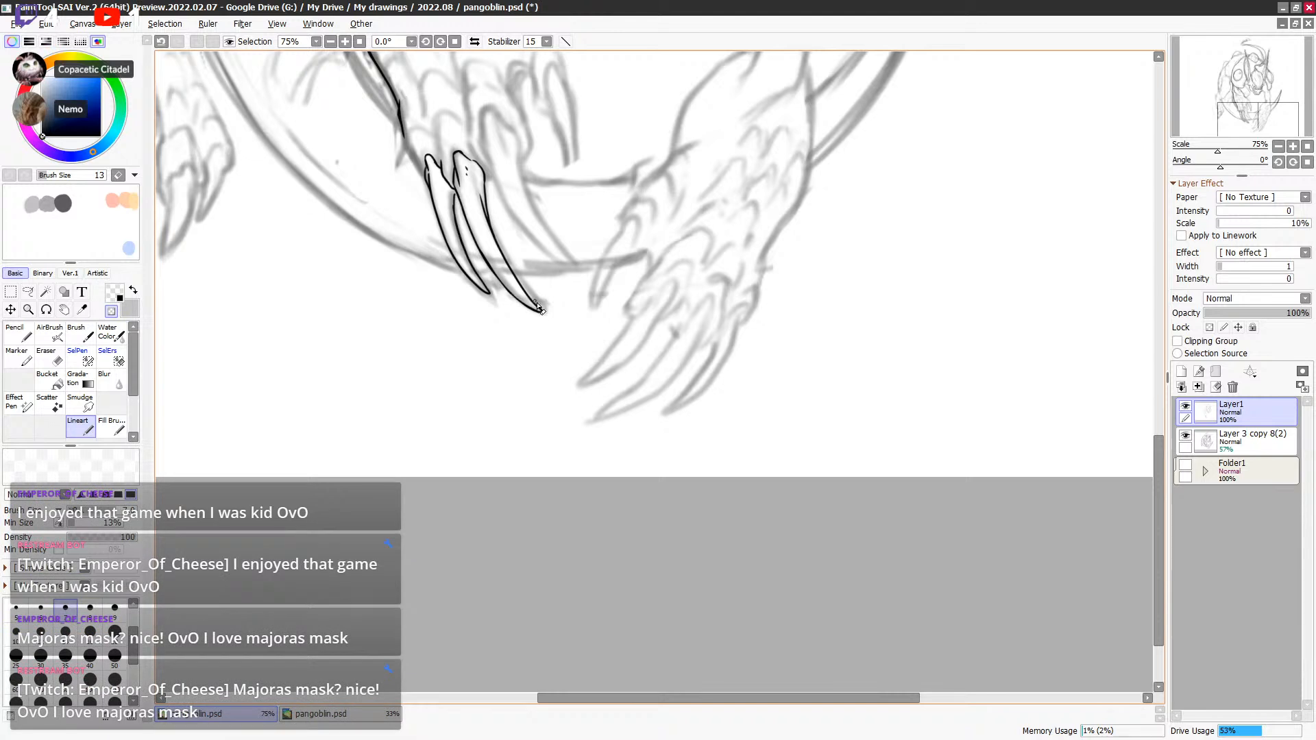
key("e")
key("e")
Step: Ink the arched base of the third claw and the short fold linking it to the second claw
mouse_move(523, 289)
left_mouse_down()
mouse_move(539, 311)
mouse_move(610, 328)
left_mouse_up()
key("minus")
key("ctrl+z")
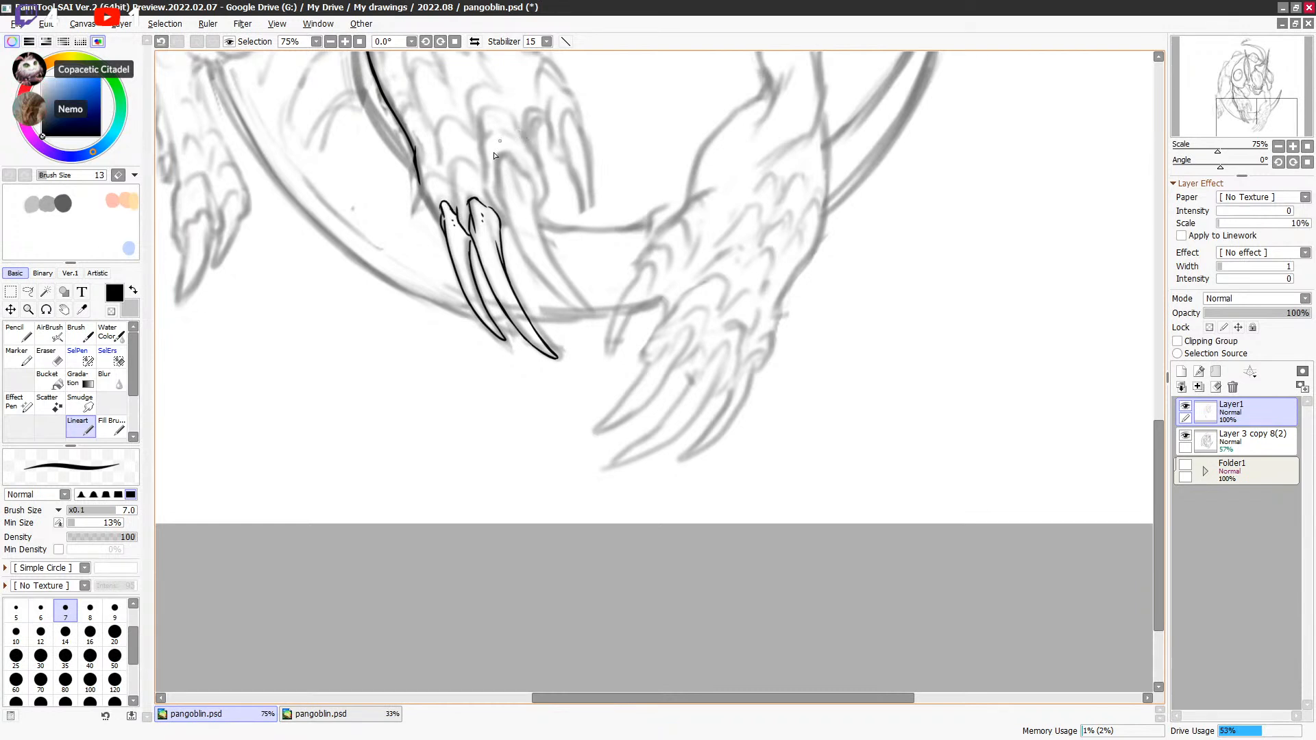
mouse_move(486, 190)
left_mouse_down()
mouse_move(508, 218)
mouse_move(498, 192)
mouse_move(501, 202)
left_mouse_up()
key("ctrl+z")
mouse_move(500, 183)
left_mouse_down()
mouse_move(502, 153)
mouse_move(515, 171)
left_mouse_up()
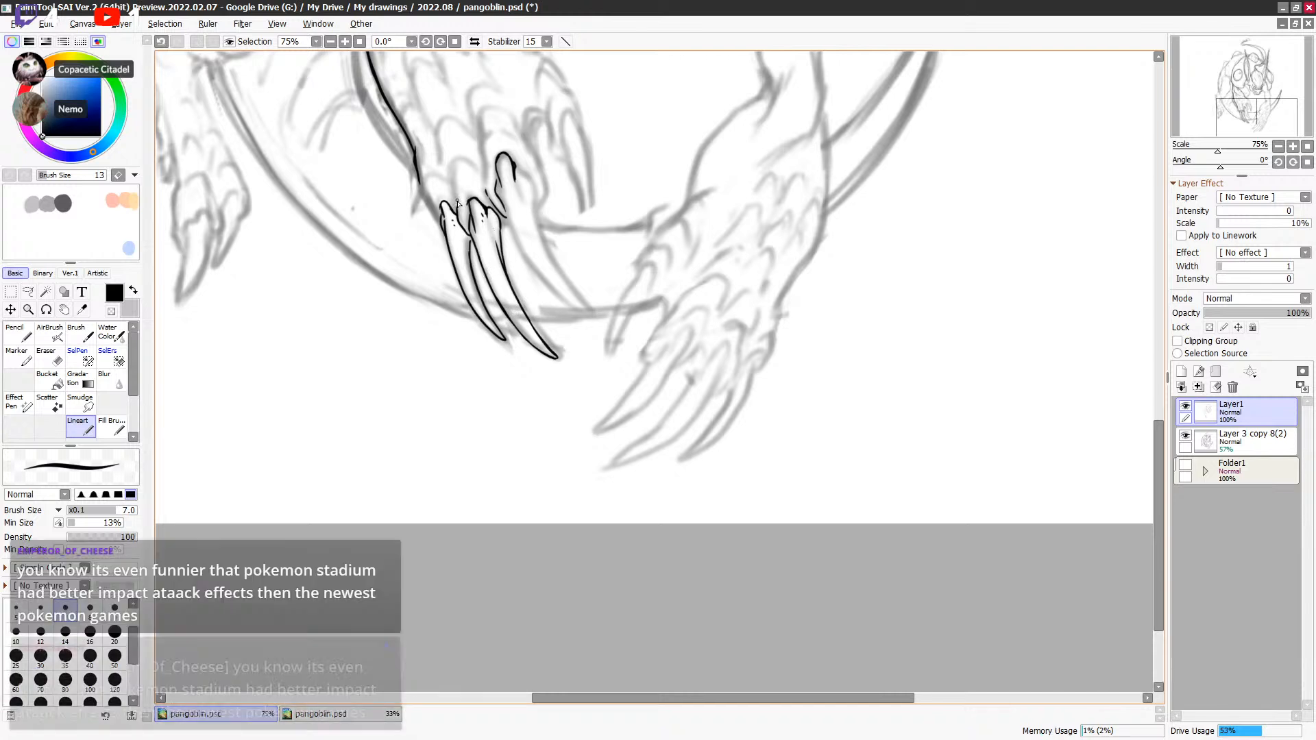
key("e")
key("e")
key("e")
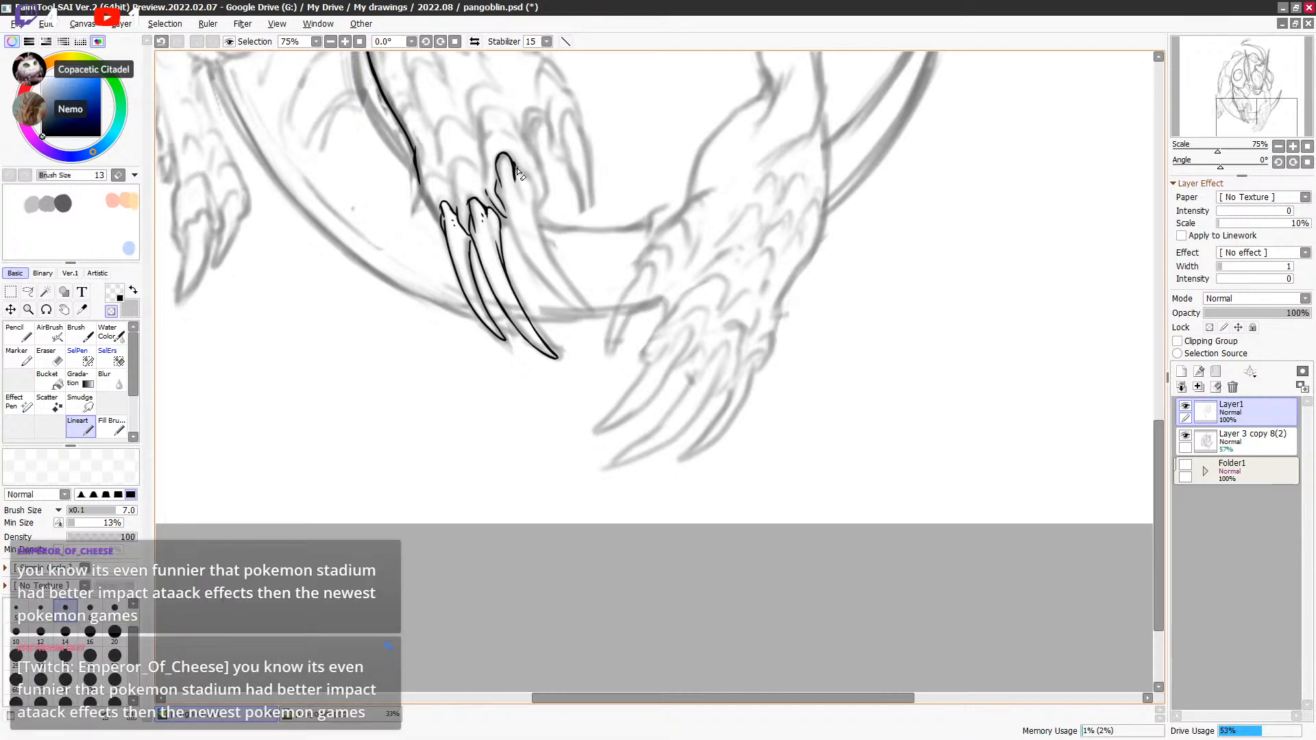
key("e")
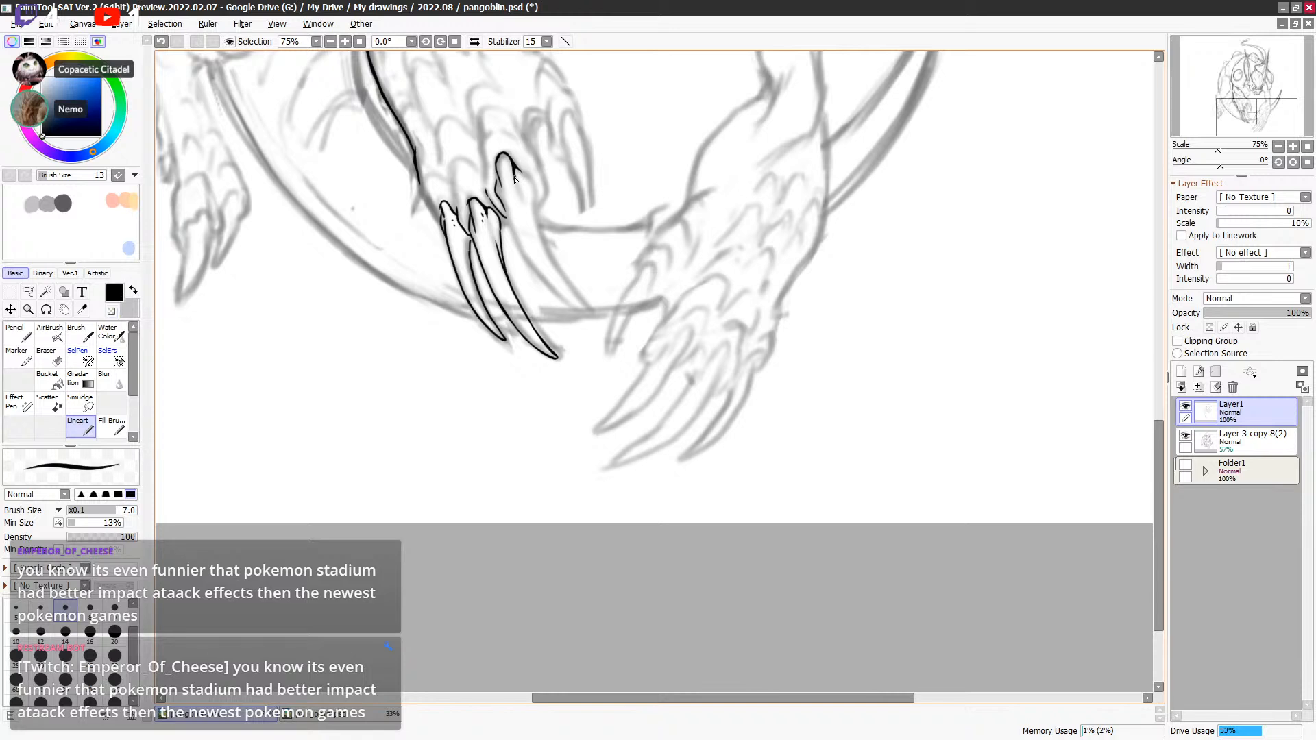
key("e")
key("e")
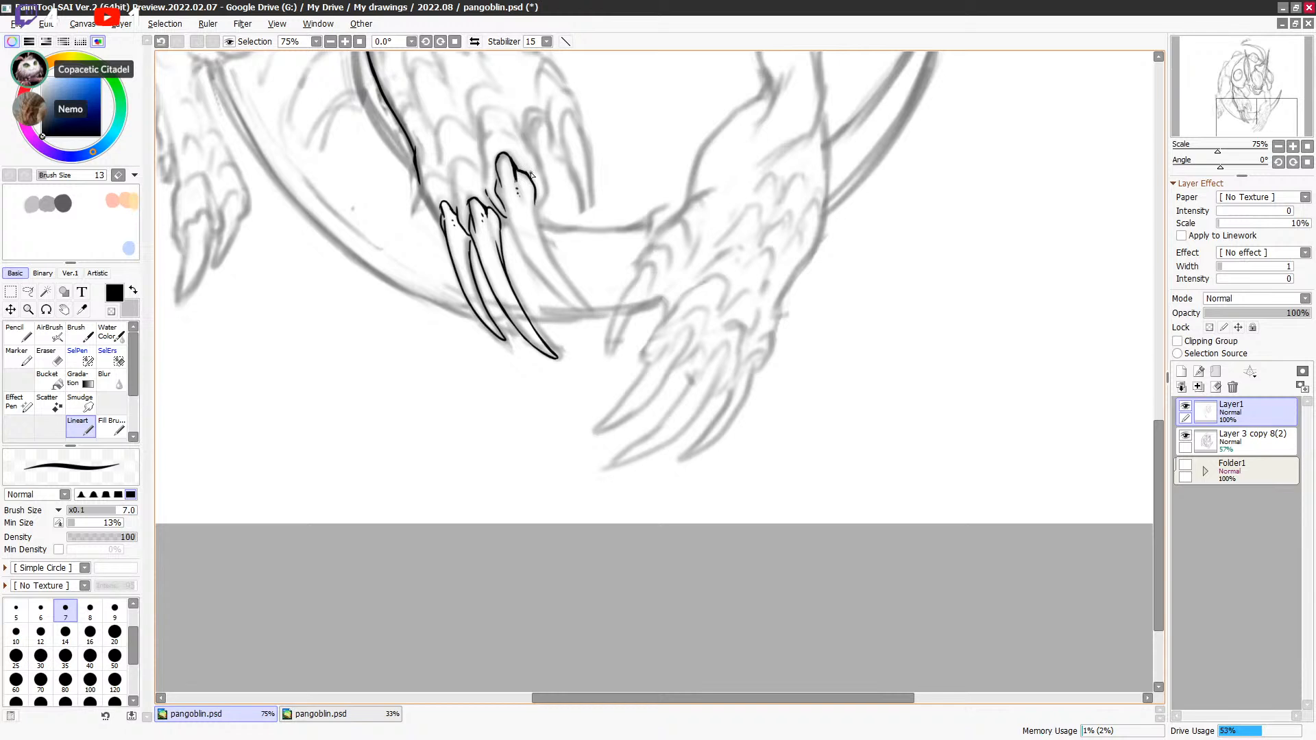
Step: Ink both long curved edges of the third claw so they meet in a slim point
left_click_drag(595, 246, 571, 189)
left_click_drag(480, 149, 543, 248)
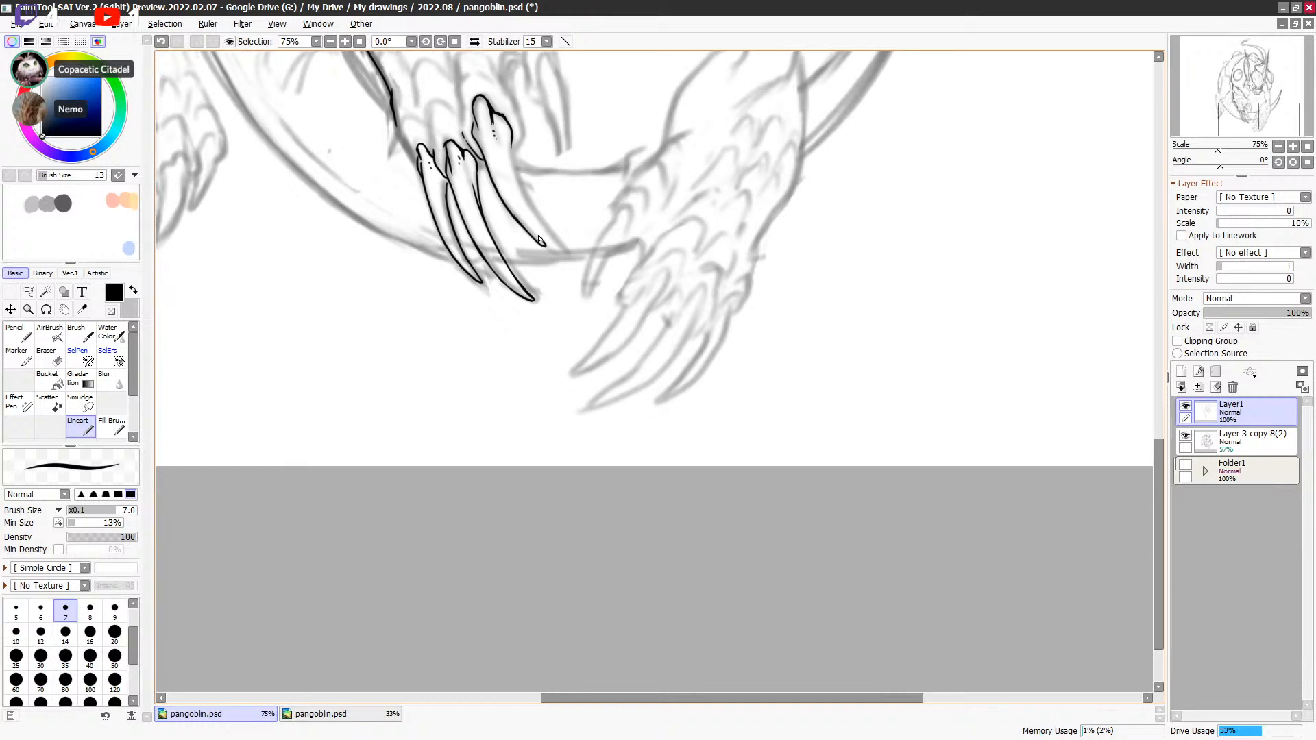
key("ctrl+z")
left_click_drag(484, 152, 556, 275)
mouse_move(506, 214)
left_mouse_down()
mouse_move(558, 276)
mouse_move(521, 197)
left_mouse_up()
left_click_drag(510, 143, 538, 242)
Step: Trim and refine the third claw's edges where they leave its base
key("minus")
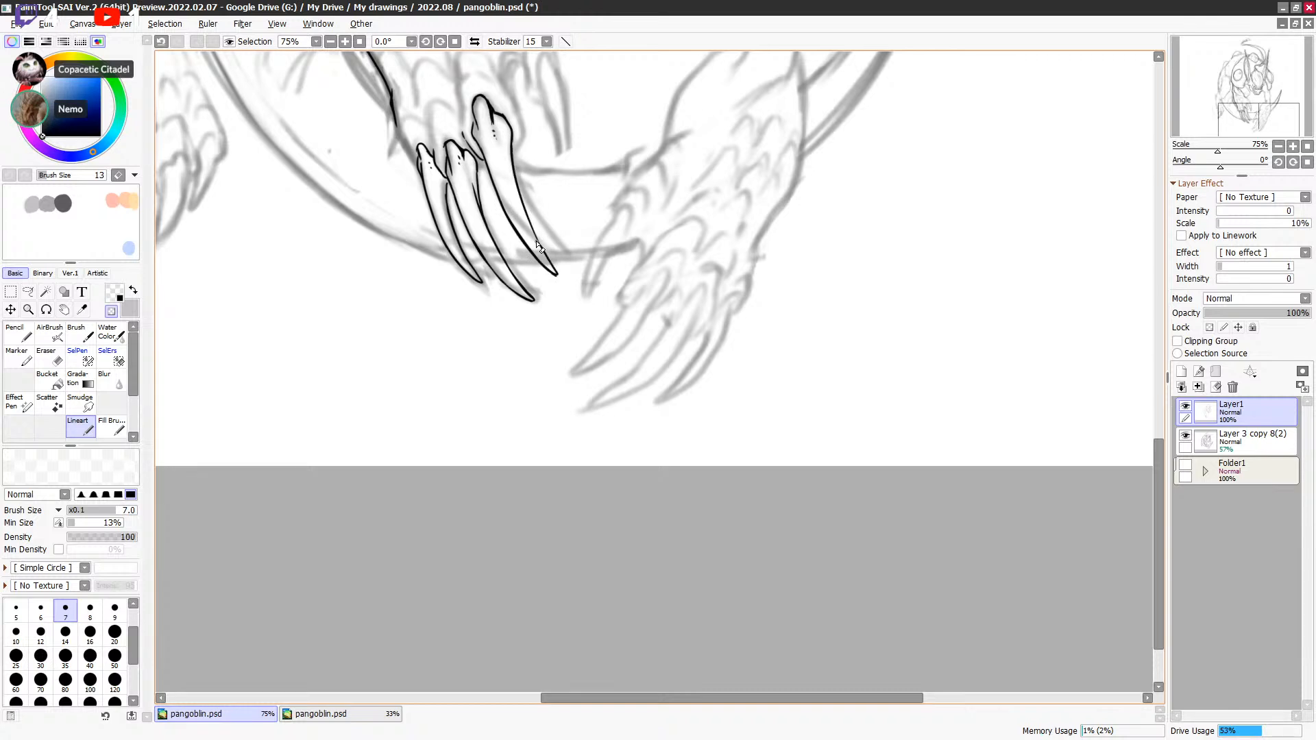
key("minus")
key("minus")
left_click_drag(519, 146, 528, 197)
key("minus")
key("minus")
key("minus")
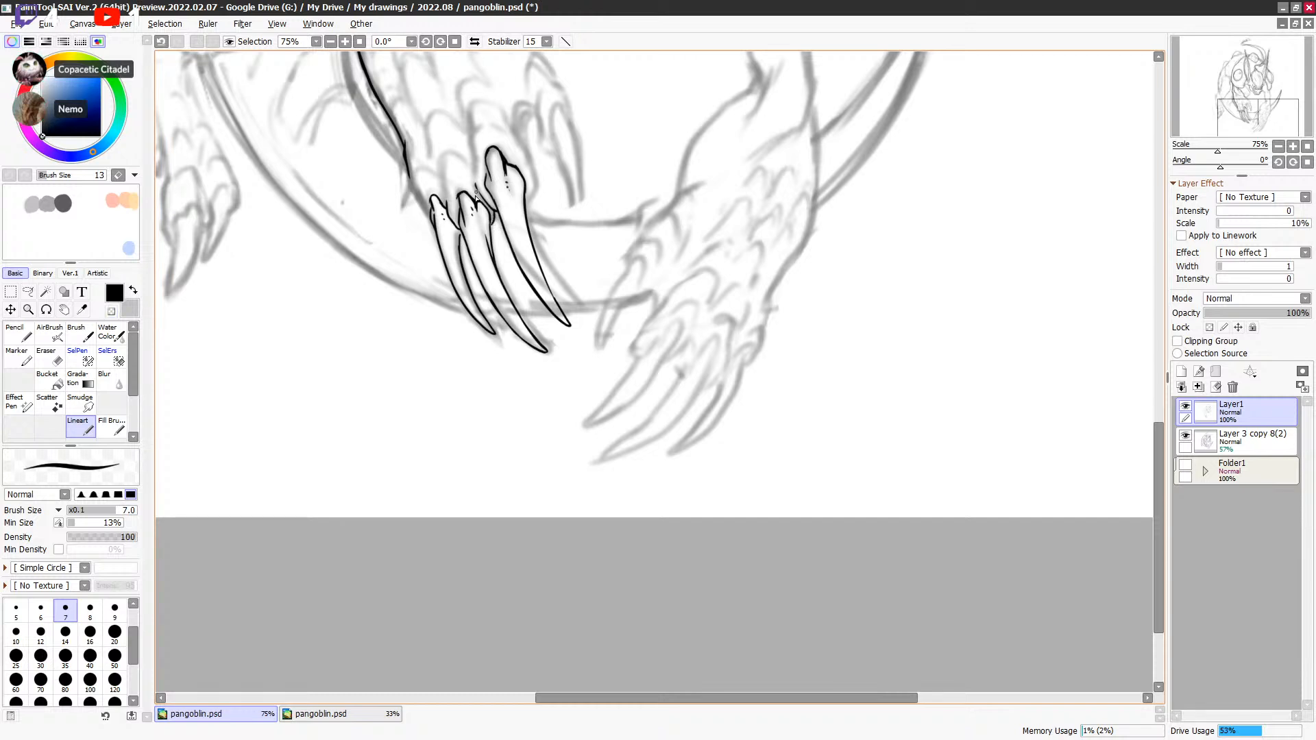
Step: Ink the skin sheath wrapping around the top and sides of the third claw's base
left_click_drag(533, 171, 527, 204)
left_click_drag(542, 144, 555, 214)
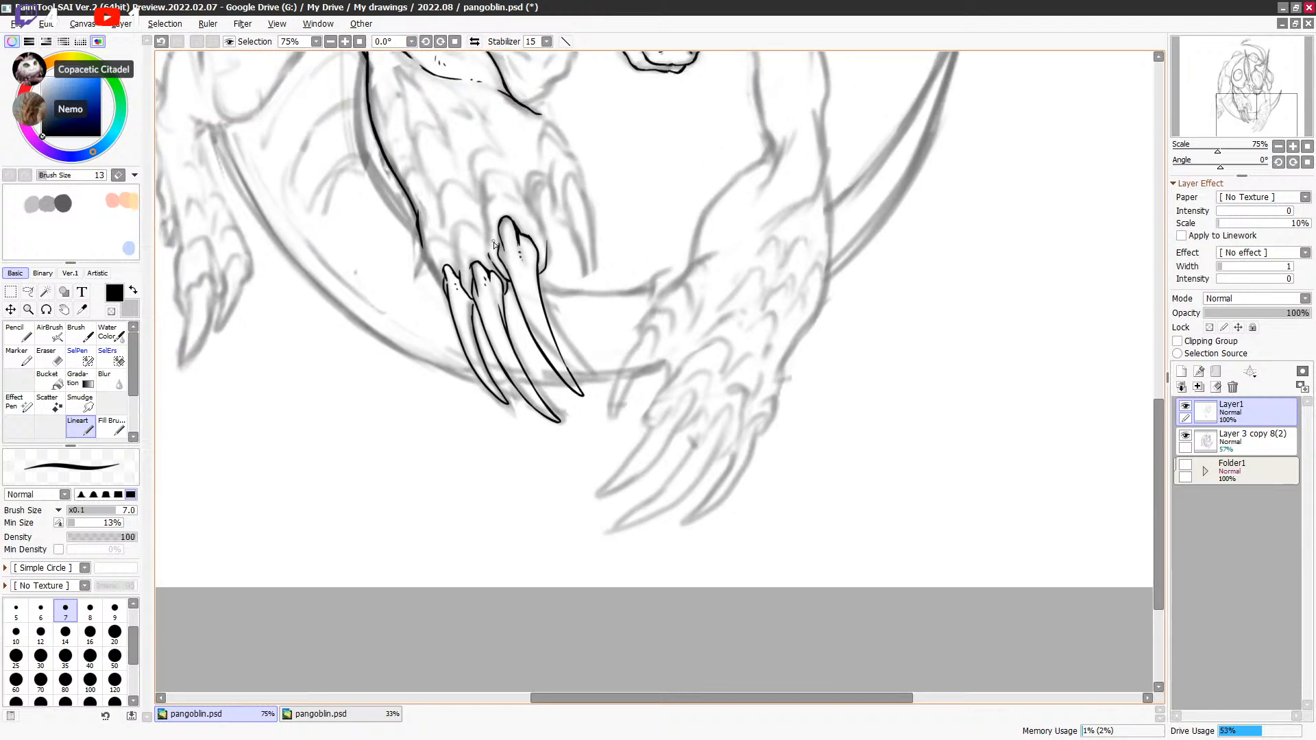
mouse_move(489, 244)
left_mouse_down()
mouse_move(490, 201)
mouse_move(489, 220)
mouse_move(492, 199)
mouse_move(510, 198)
mouse_move(496, 196)
mouse_move(546, 239)
left_mouse_up()
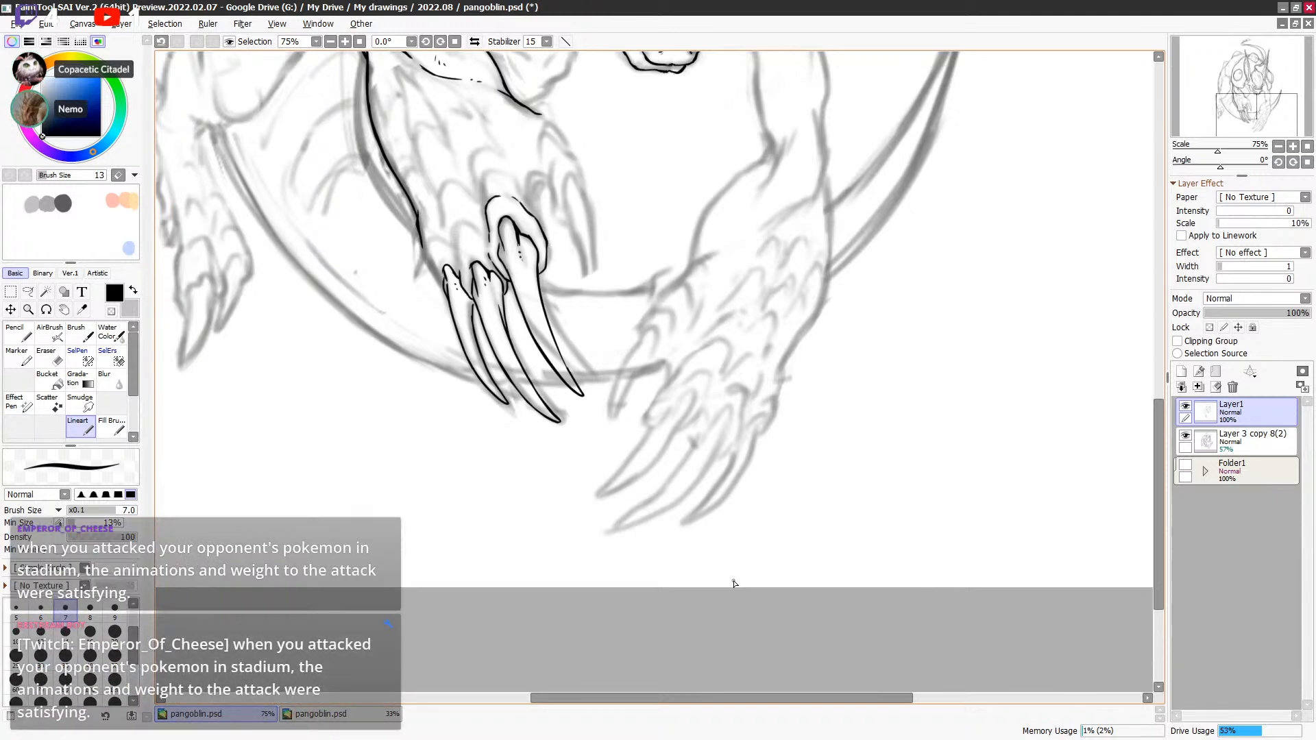
left_click_drag(525, 273, 529, 289)
key("c")
key("c")
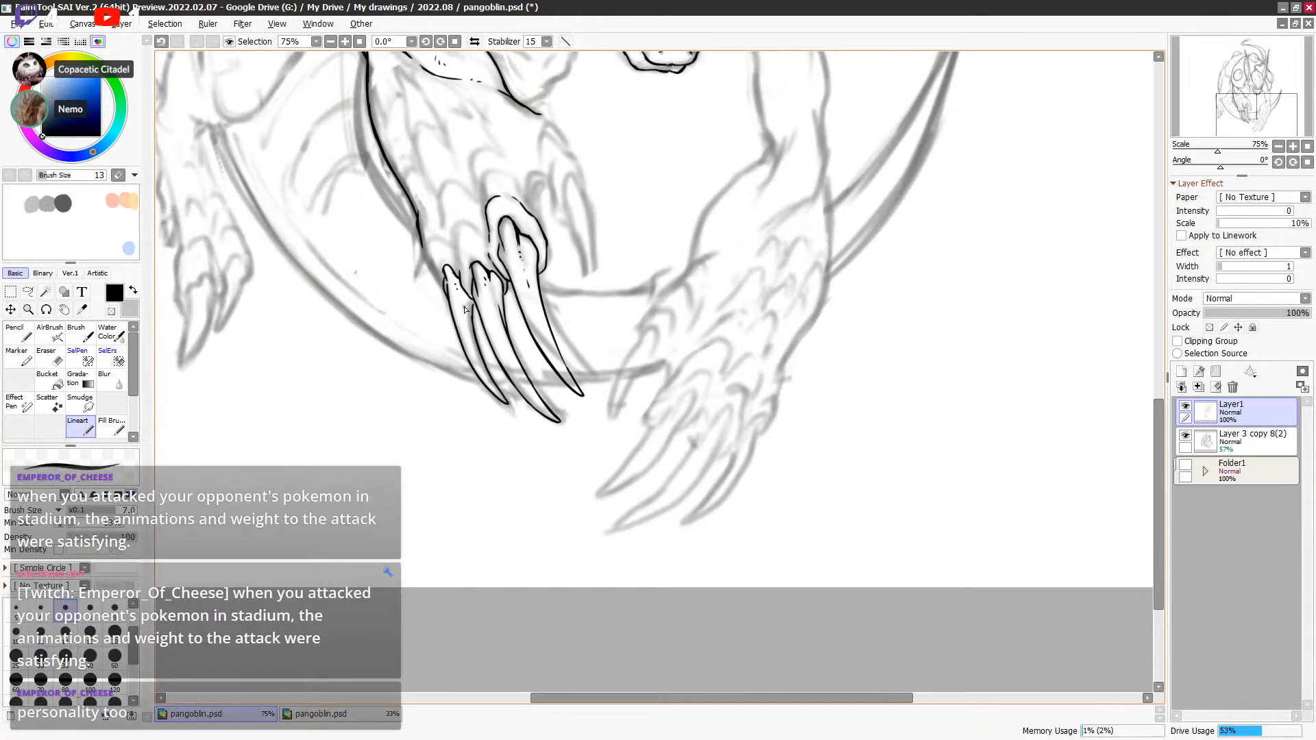
key("ctrl+z")
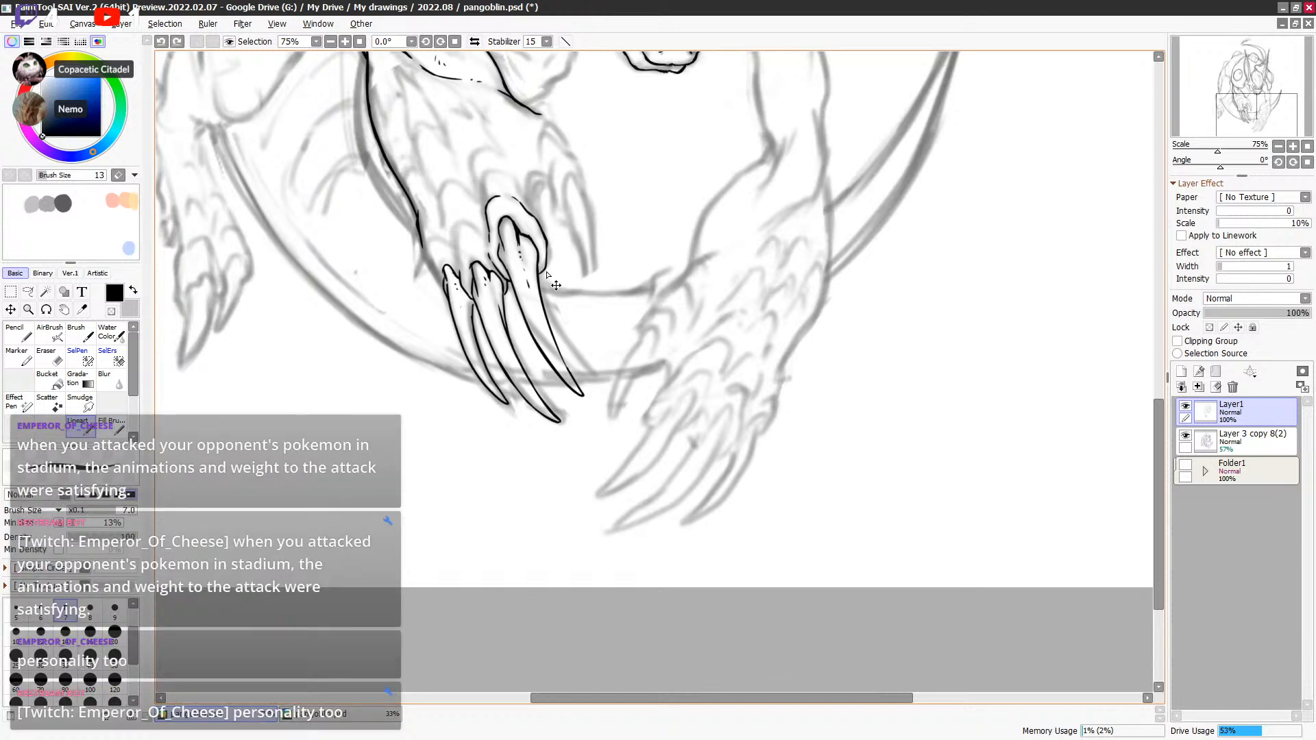
left_click_drag(480, 360, 479, 348)
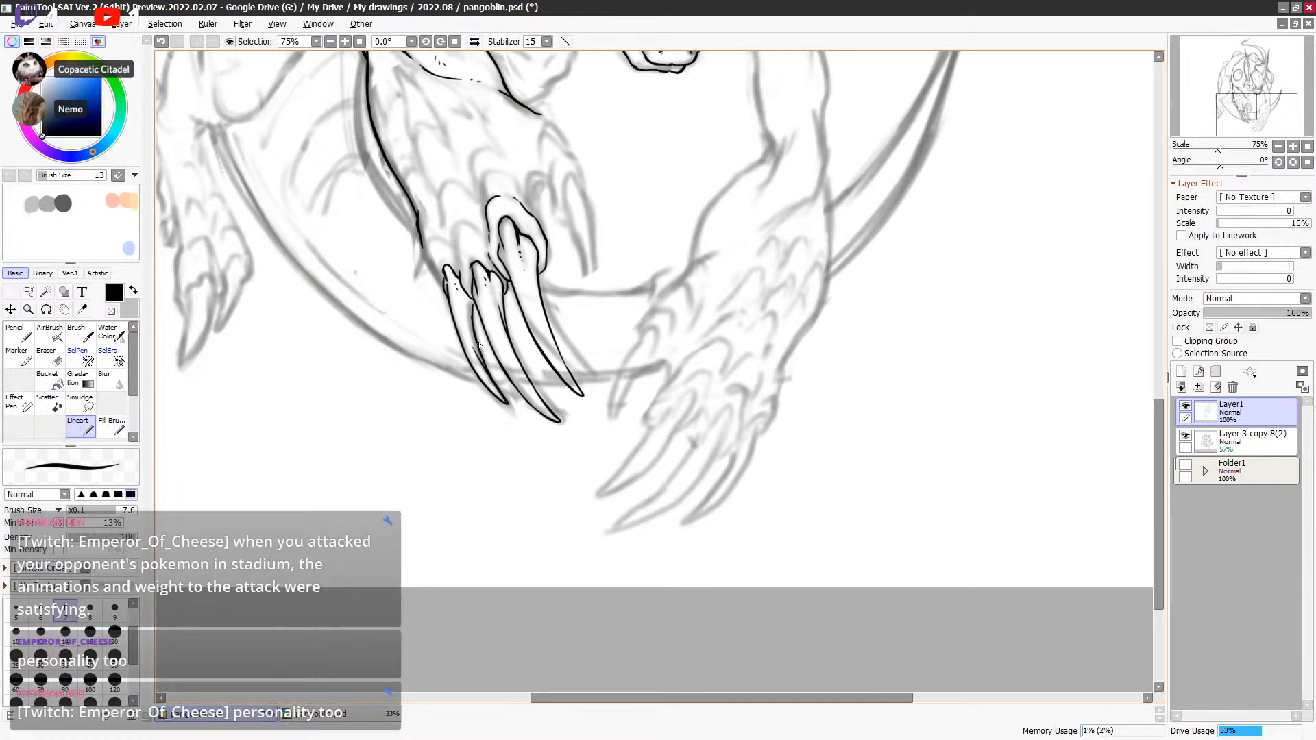
key("ctrl+z")
mouse_move(548, 221)
left_mouse_down()
mouse_move(550, 346)
mouse_move(532, 310)
left_mouse_up()
key("c")
key("c")
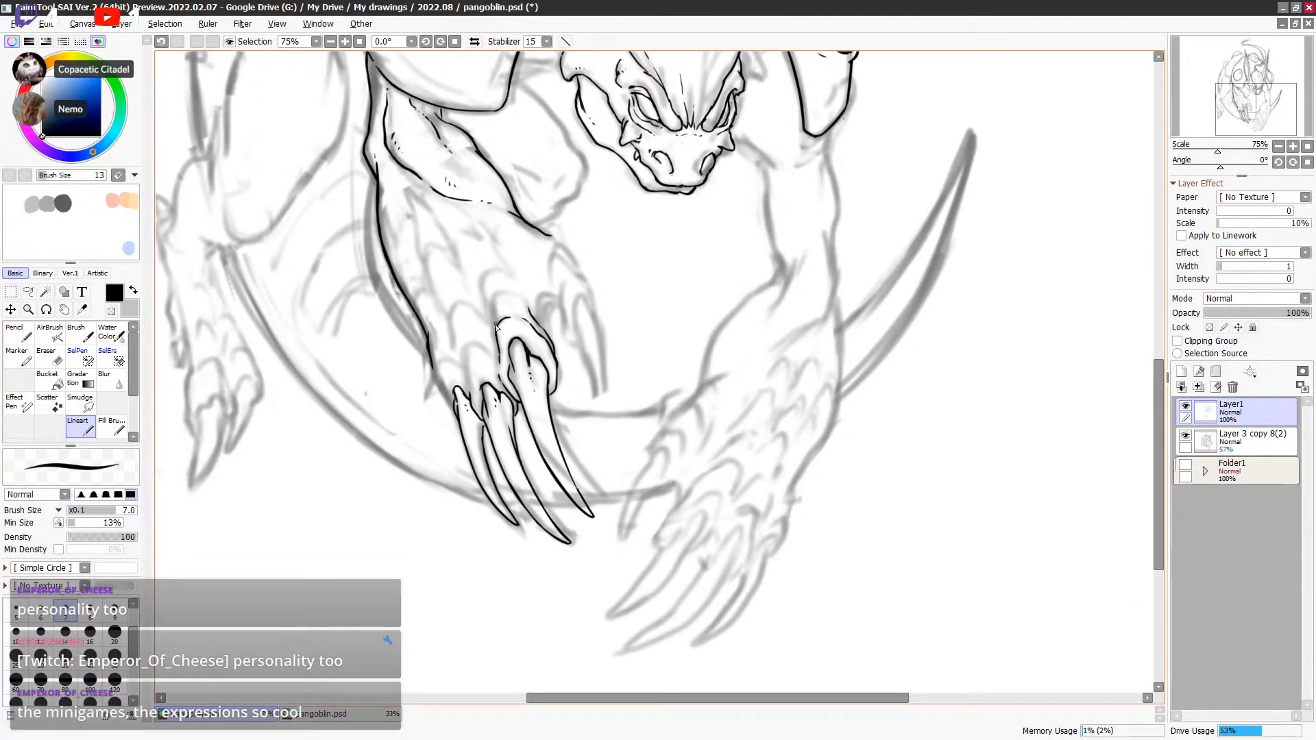
Step: Try a fold line running up the paw from the third claw's sheath
mouse_move(498, 326)
left_mouse_down()
mouse_move(495, 294)
mouse_move(496, 342)
mouse_move(494, 296)
left_mouse_up()
key("ctrl+z")
key("ctrl+z")
key("ctrl+z")
key("ctrl+z")
key("ctrl+z")
key("ctrl+z")
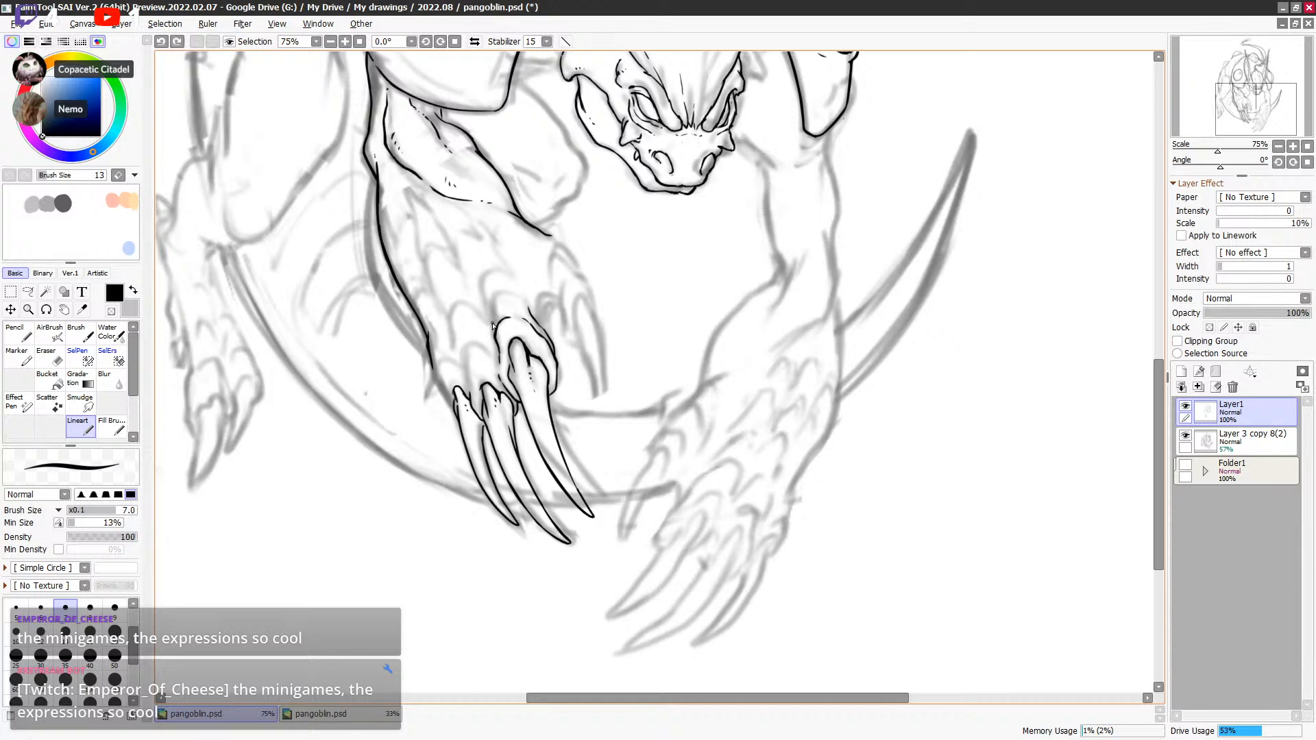
Step: Ink the skin sheaths over the bases of the second claw and the outermost claw
left_click_drag(576, 309, 575, 303)
mouse_move(467, 377)
left_mouse_down()
mouse_move(469, 342)
mouse_move(490, 371)
mouse_move(470, 380)
mouse_move(470, 359)
mouse_move(497, 375)
left_mouse_up()
key("ctrl+z")
key("ctrl+z")
key("ctrl+z")
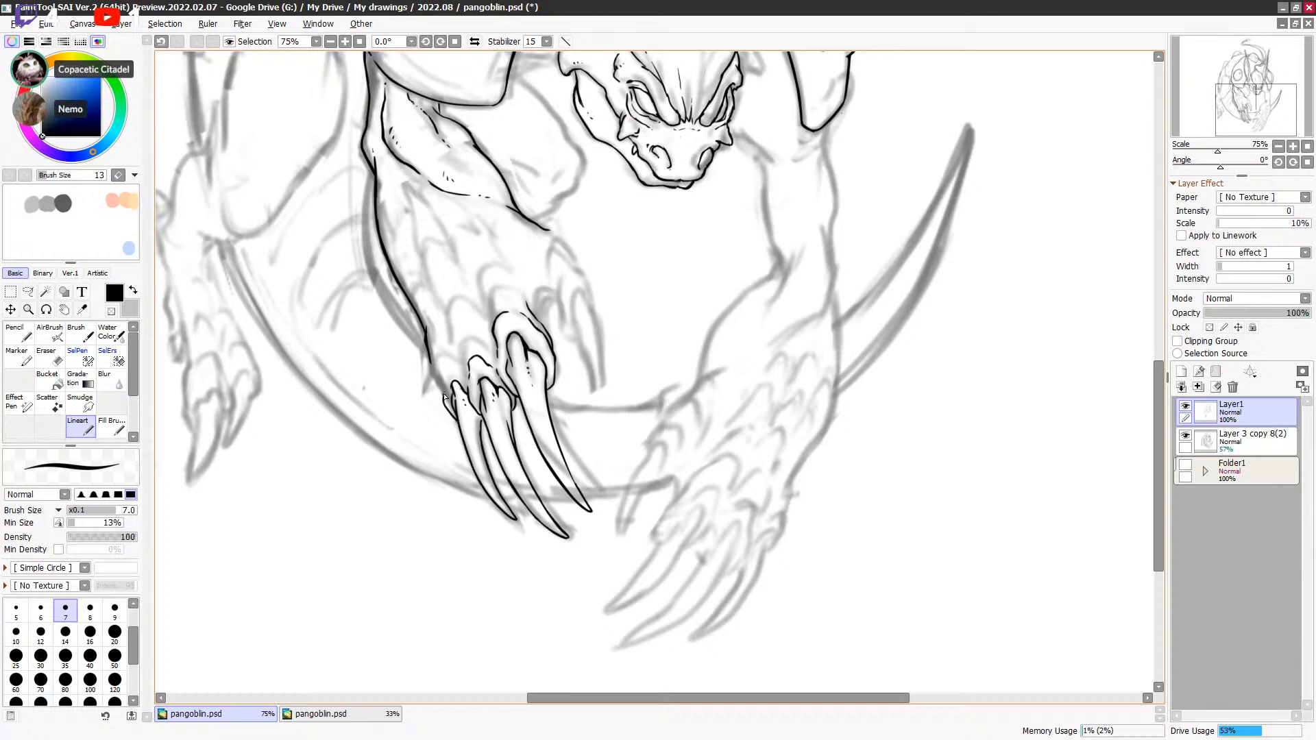
mouse_move(446, 381)
left_mouse_down()
mouse_move(458, 367)
mouse_move(470, 381)
left_mouse_up()
key("ctrl+z")
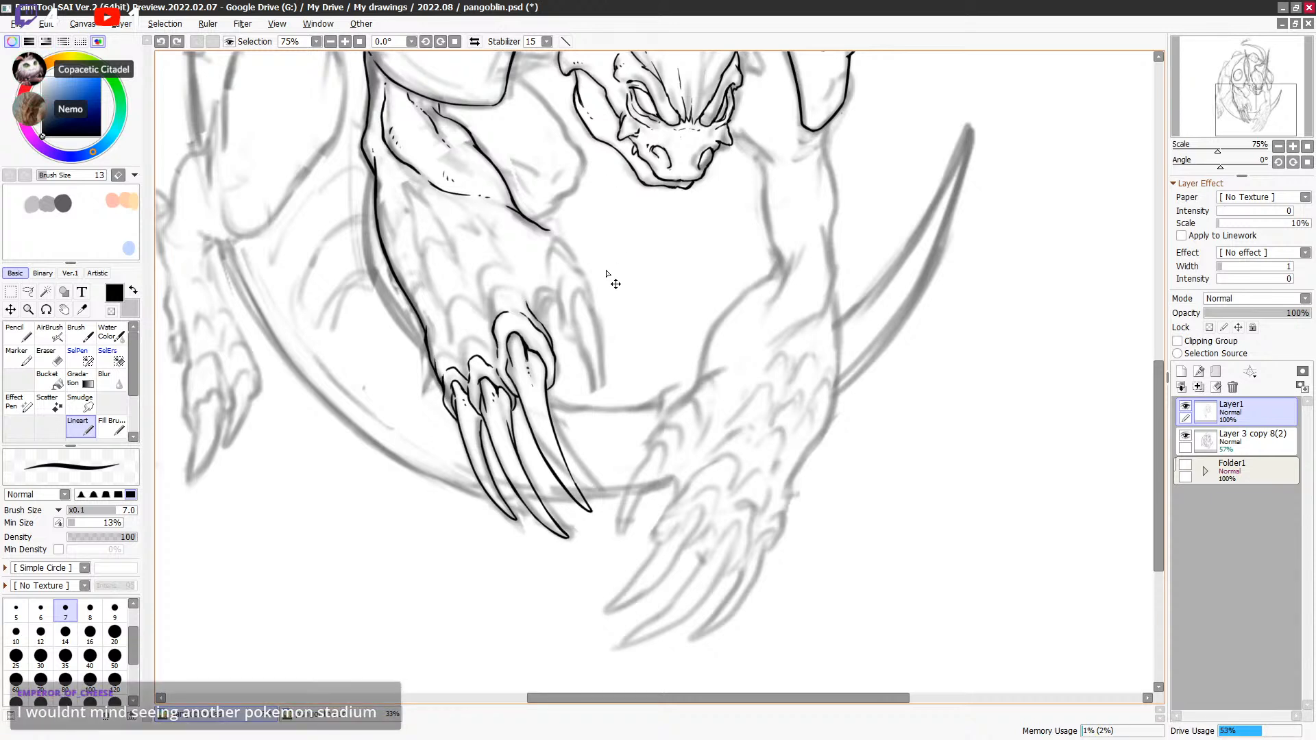
Step: Ink the fold above the third claw's sheath and the side line beside the small innermost claw
left_click_drag(616, 294, 614, 308)
key("ctrl+y")
key("ctrl+z")
mouse_move(514, 307)
left_mouse_down()
mouse_move(543, 342)
mouse_move(530, 327)
mouse_move(546, 324)
mouse_move(545, 344)
mouse_move(544, 302)
mouse_move(535, 322)
mouse_move(553, 308)
mouse_move(575, 350)
left_mouse_up()
key("minus")
key("minus")
key("ctrl+z")
key("ctrl+z")
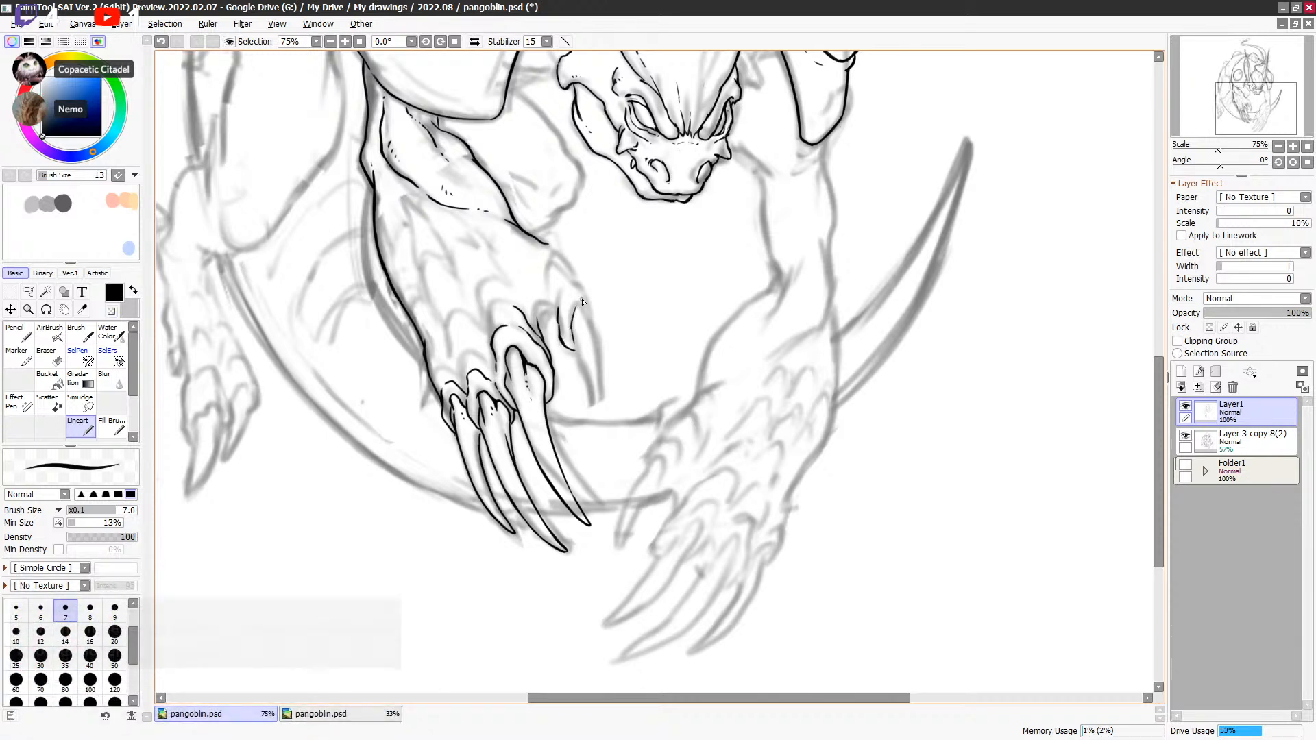
key("ctrl+z")
Step: Outline the small innermost claw from its rounded base to its point and touch up its edges and base details
left_click_drag(573, 341, 581, 309)
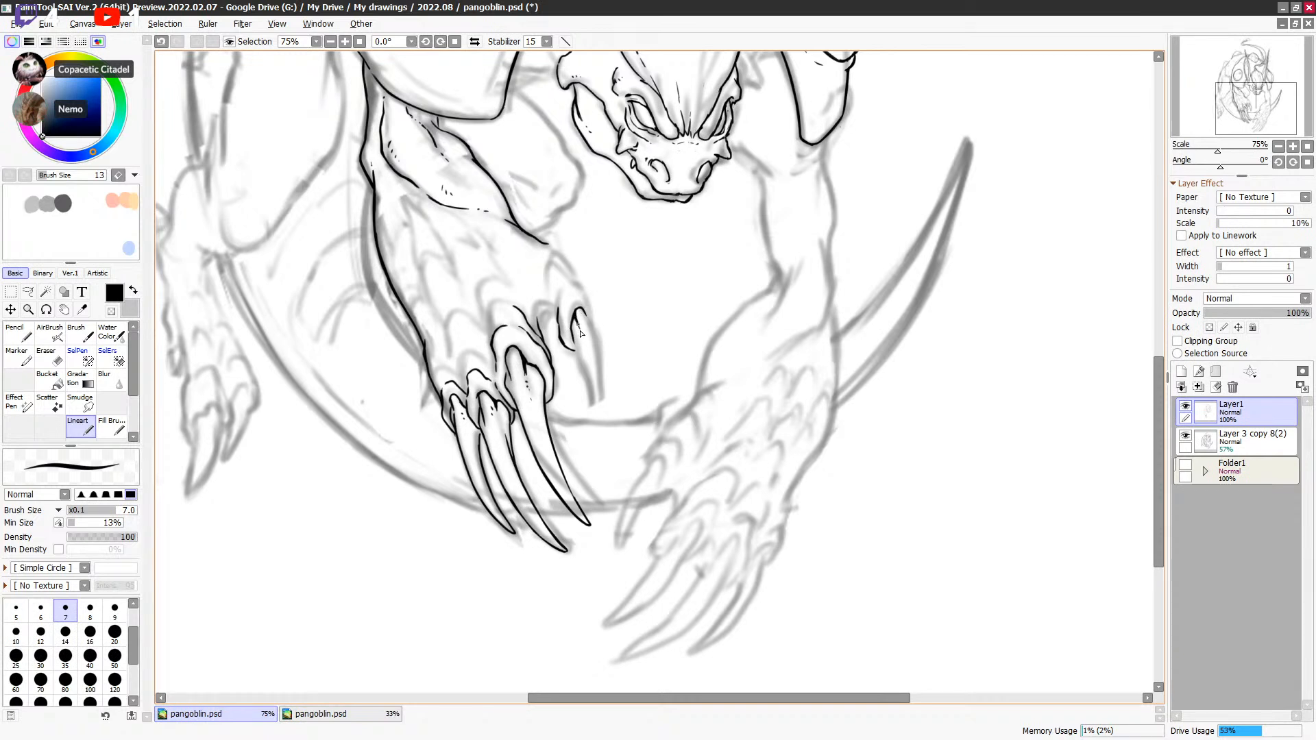
mouse_move(595, 344)
left_mouse_down()
mouse_move(600, 403)
mouse_move(594, 336)
mouse_move(584, 349)
mouse_move(572, 330)
mouse_move(590, 378)
left_mouse_up()
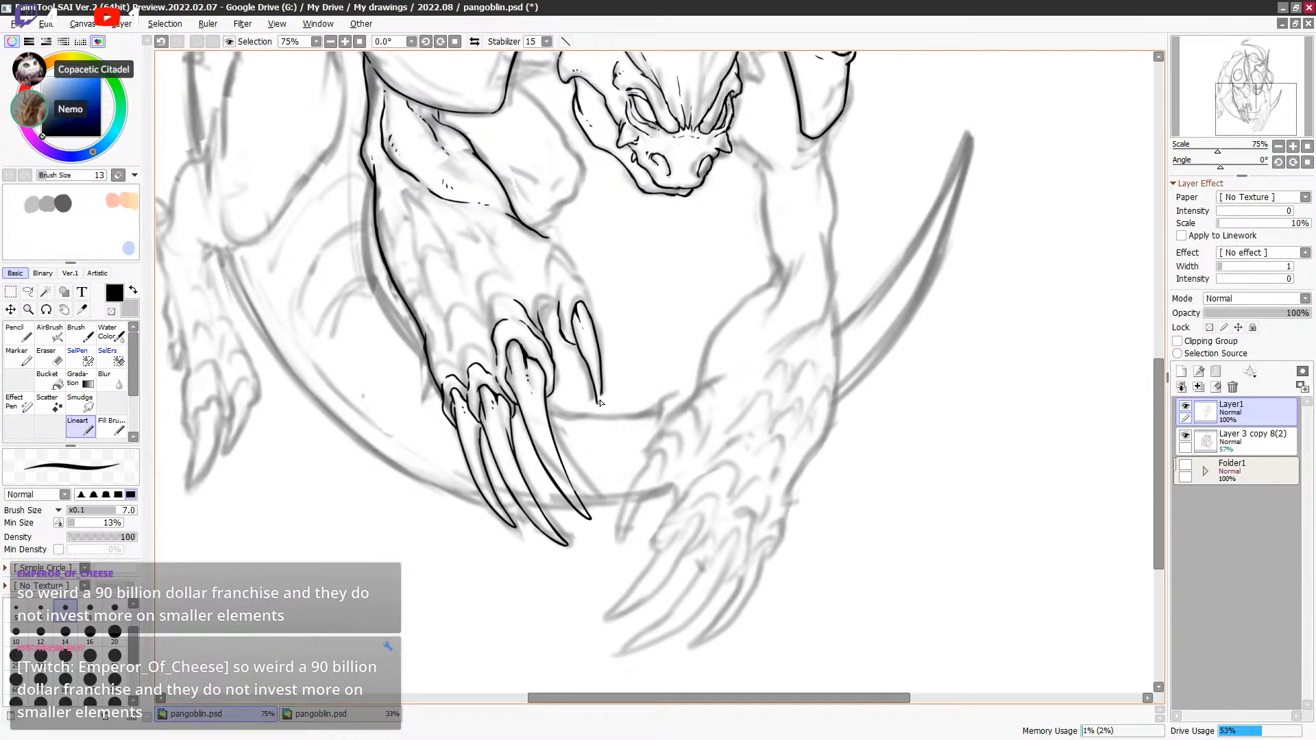
key("e")
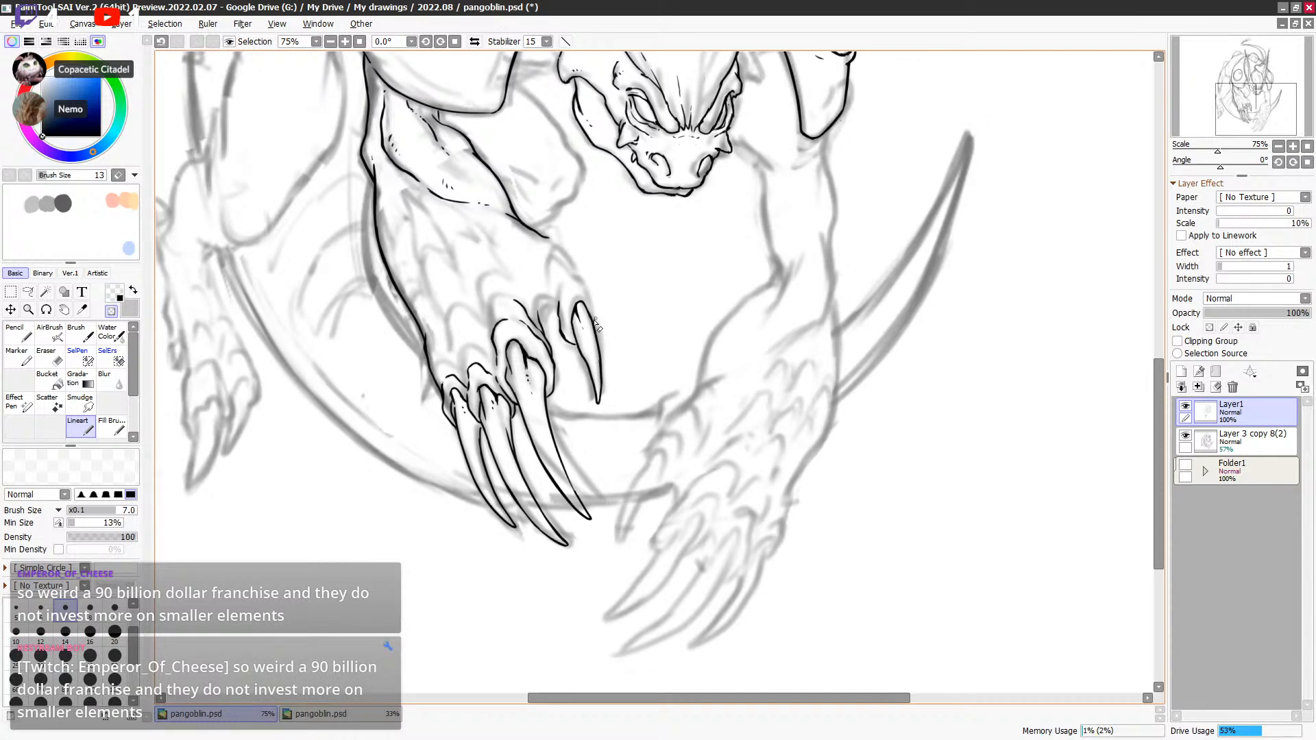
key("e")
key("e")
key("e")
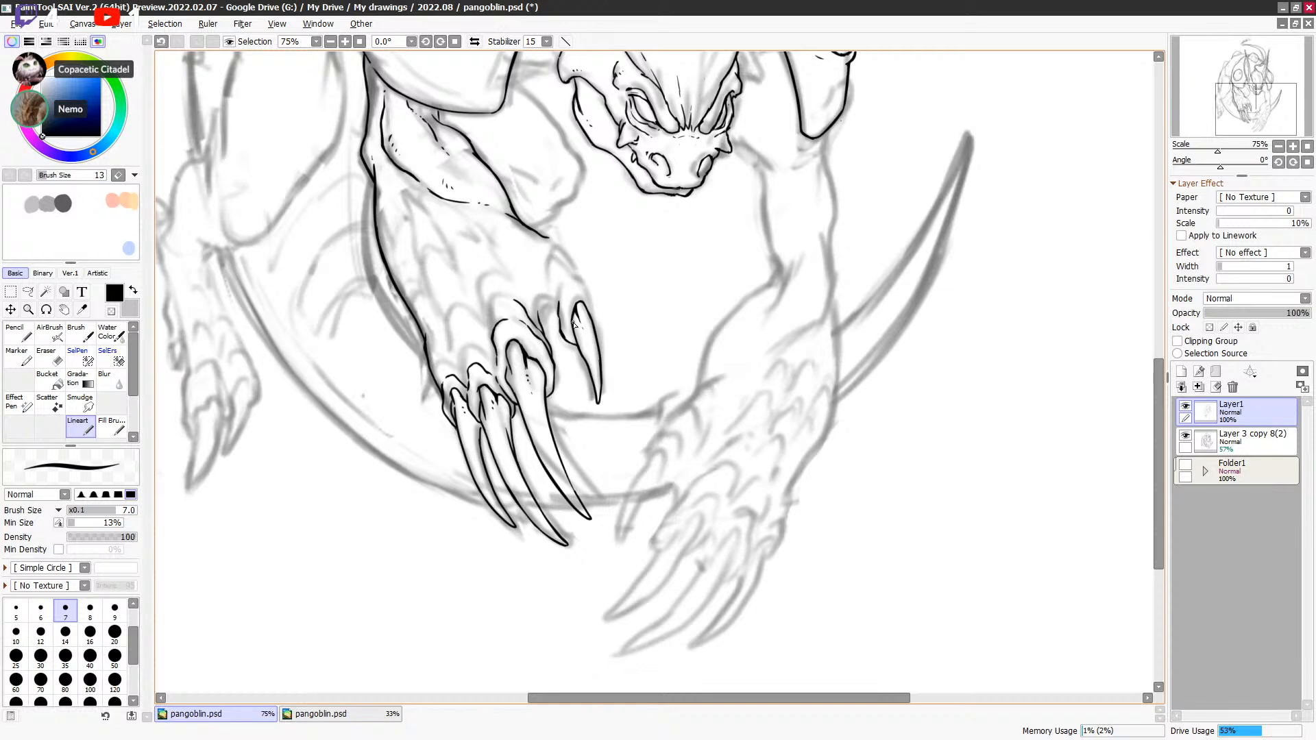
key("e")
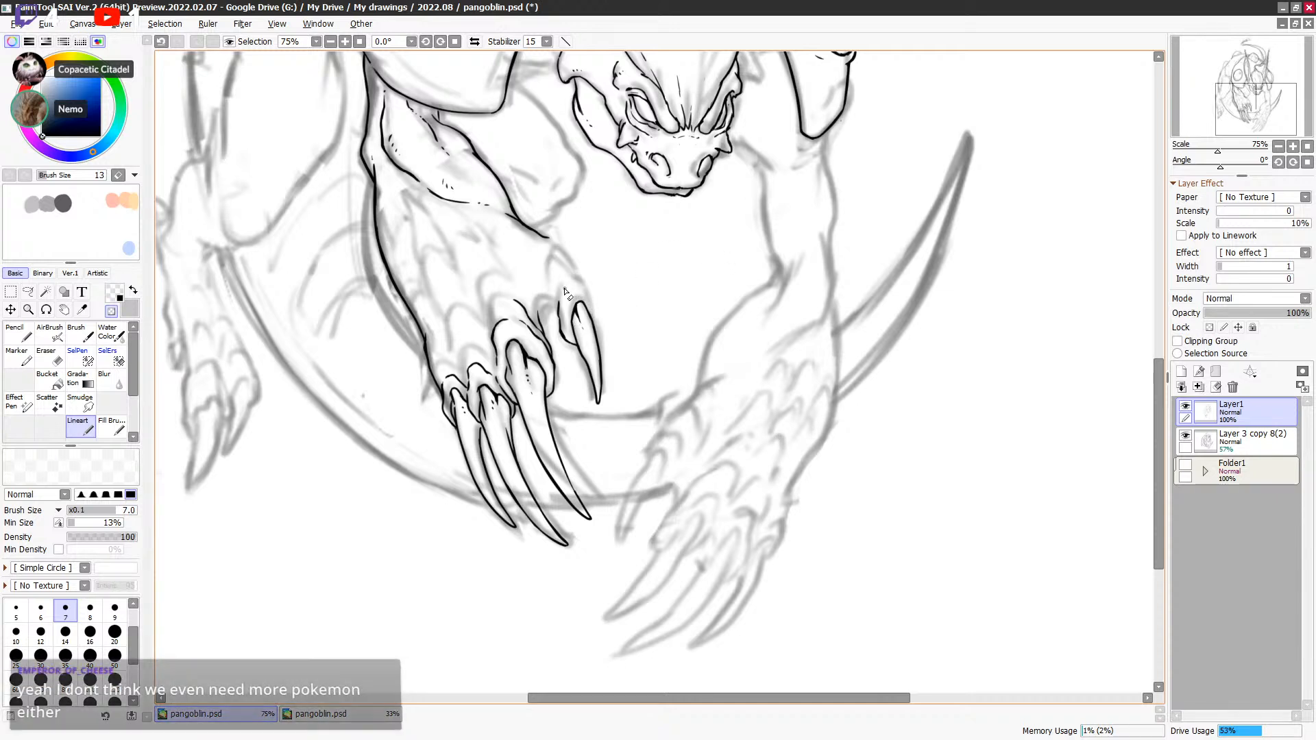
key("e")
key("e")
key("e")
key("ctrl+z")
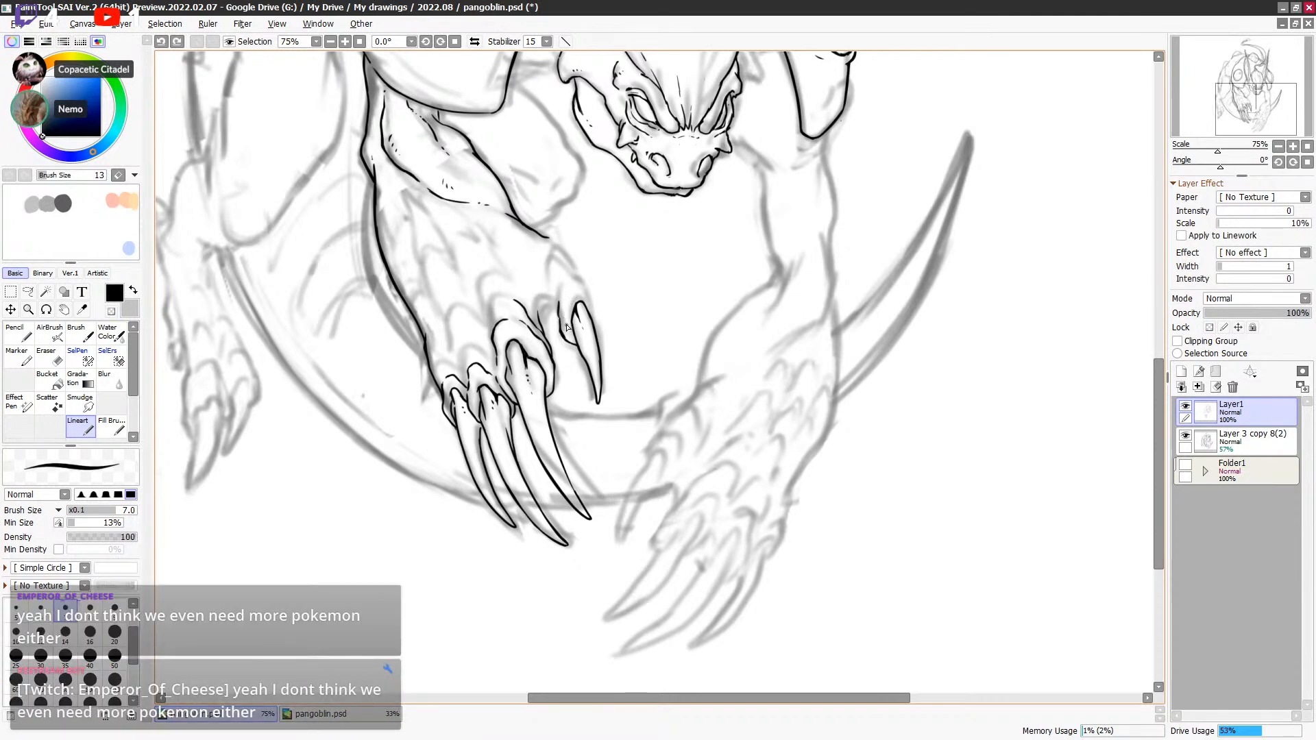
Step: Ink the skin sheath arching over the base of the small innermost claw
key("minus")
left_click_drag(560, 300, 558, 304)
key("minus")
key("minus")
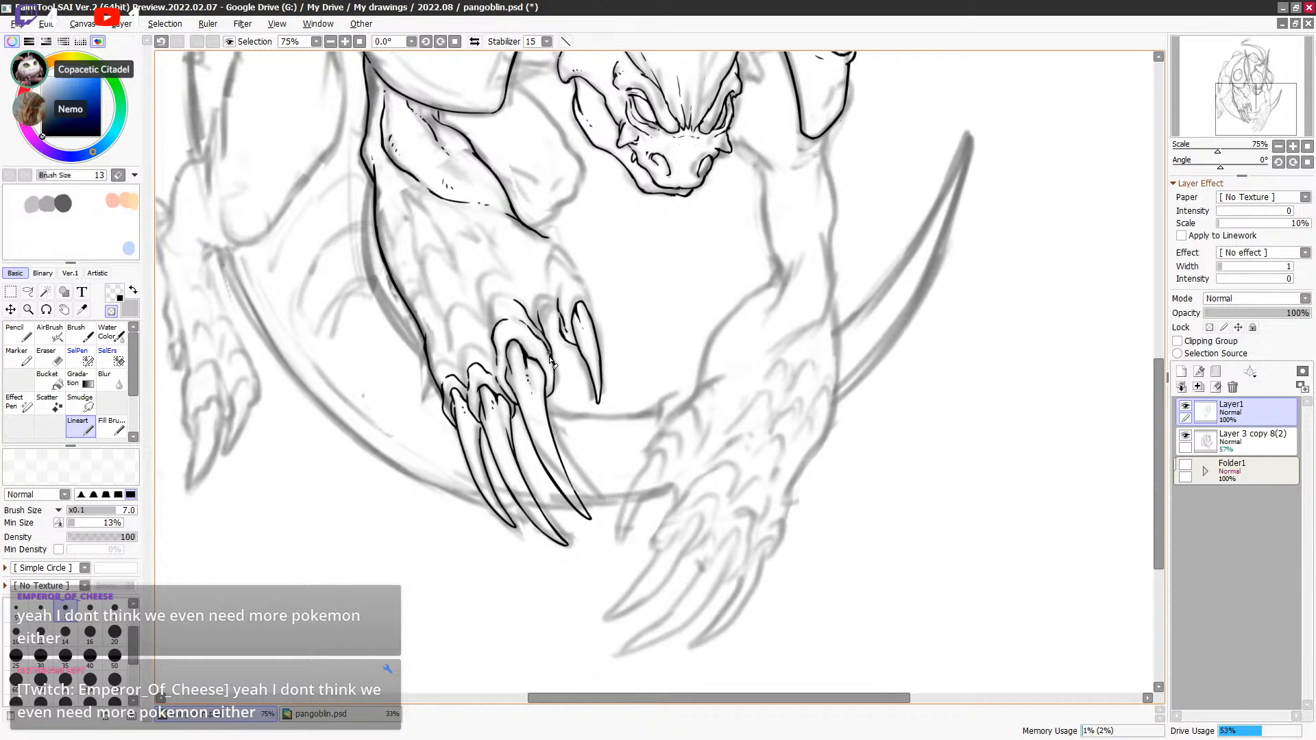
key("ctrl+z")
key("minus")
mouse_move(560, 300)
left_mouse_down()
mouse_move(582, 280)
mouse_move(594, 317)
left_mouse_up()
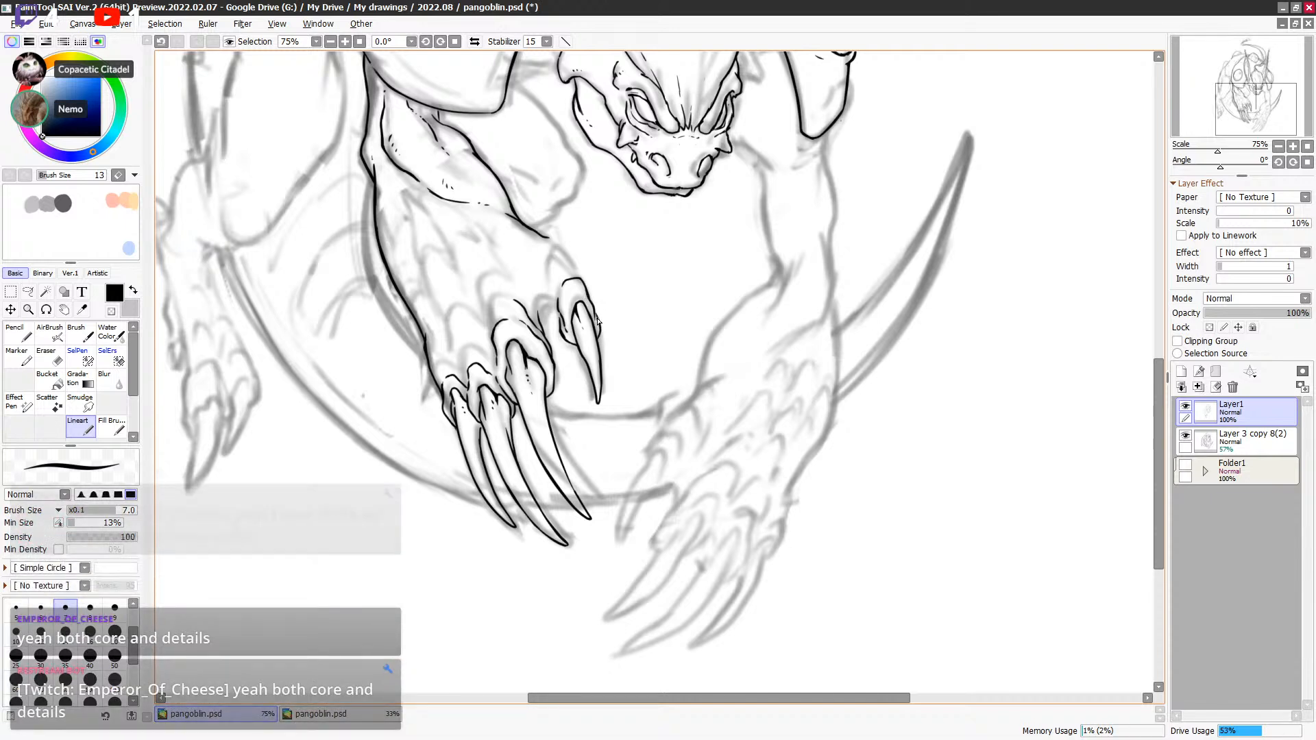
key("minus")
key("minus")
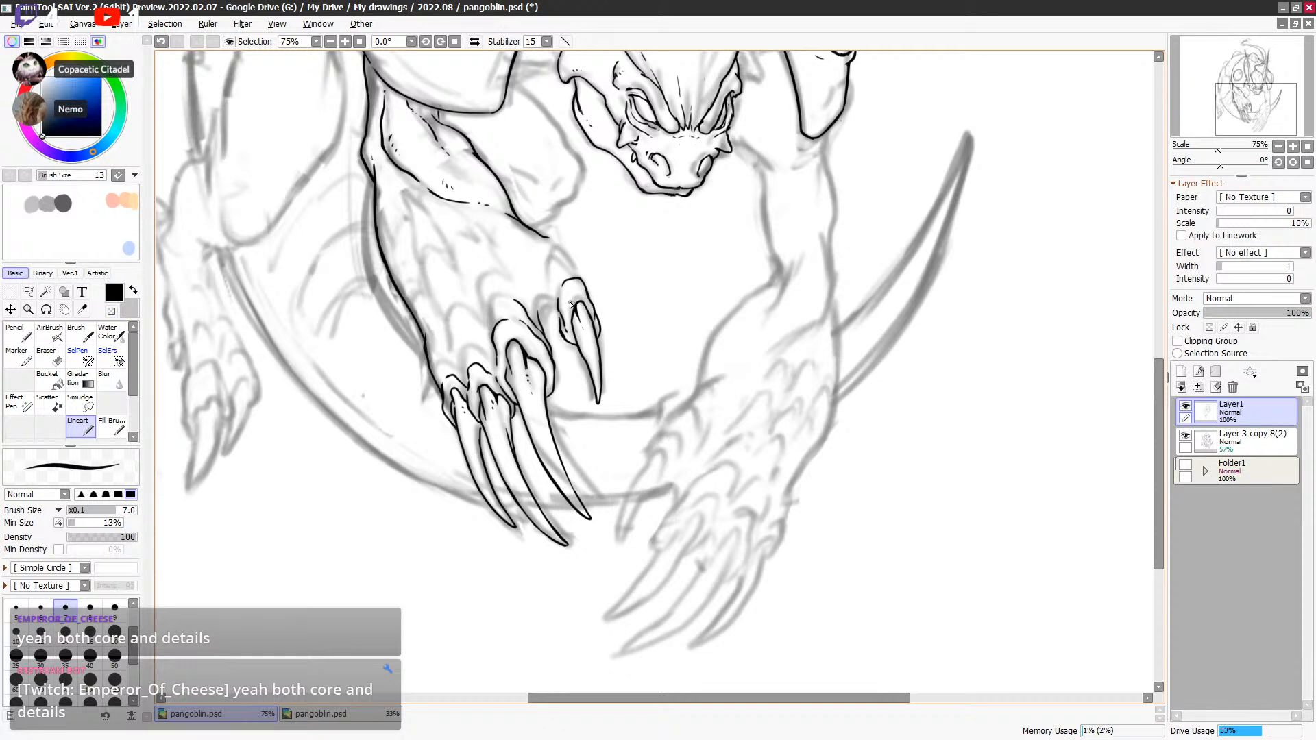
Step: Tidy the small innermost claw's sheath and ink one pointed scale above each of the front paw's four claw sheaths
key("minus")
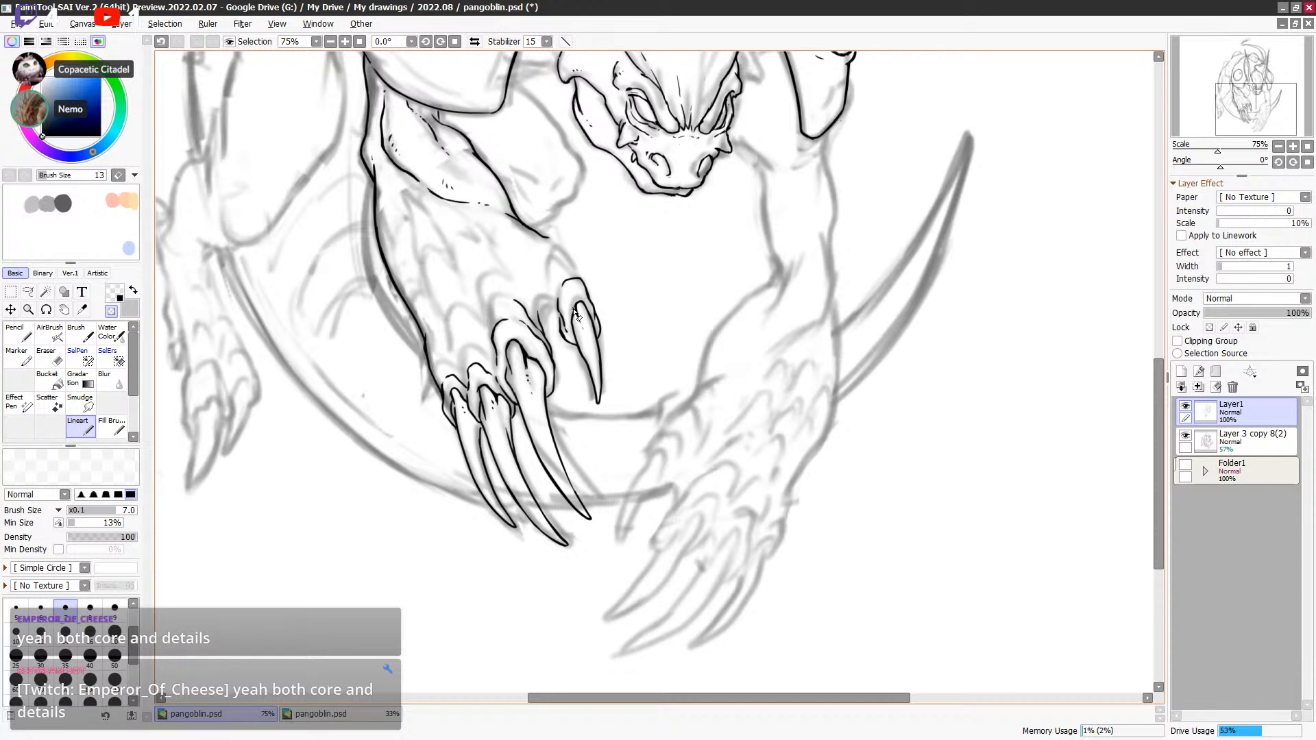
key("minus")
key("minus")
key("minus")
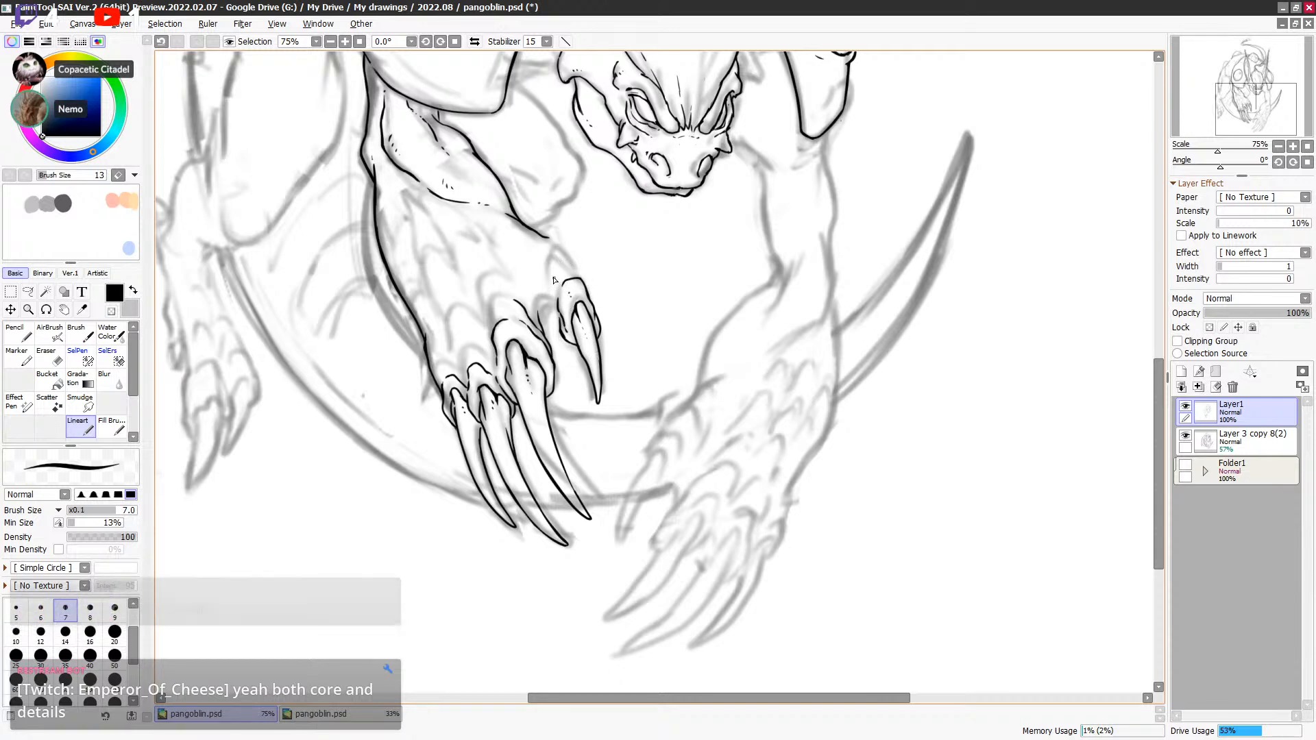
left_click_drag(550, 245, 573, 274)
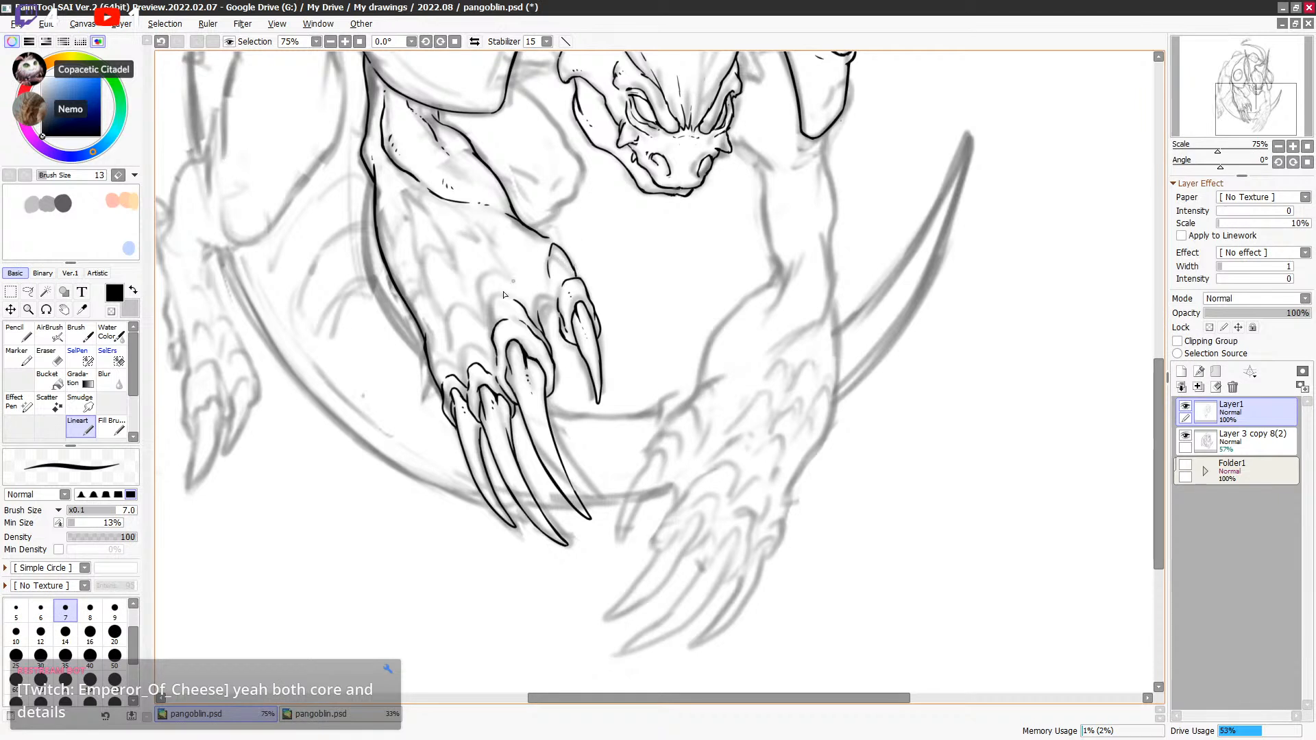
mouse_move(488, 314)
left_mouse_down()
mouse_move(492, 287)
mouse_move(519, 303)
left_mouse_up()
mouse_move(461, 370)
left_mouse_down()
mouse_move(465, 334)
mouse_move(488, 355)
left_mouse_up()
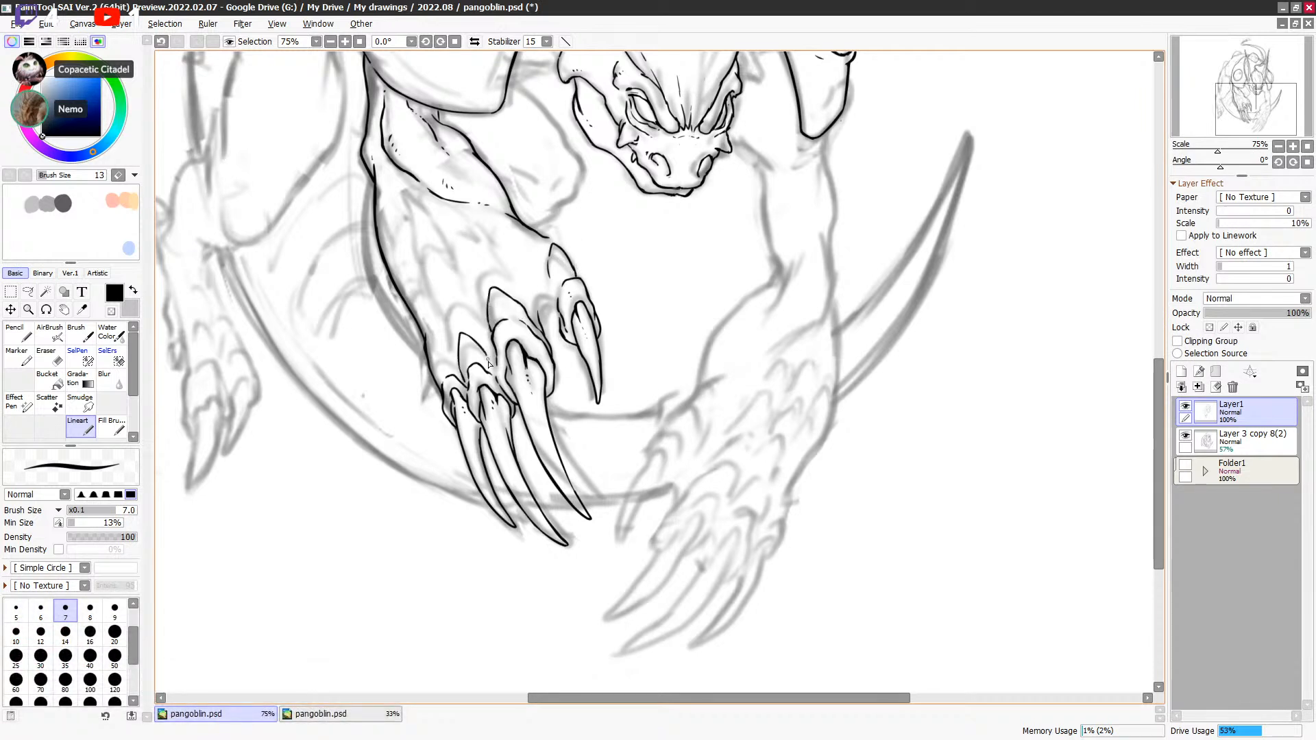
key("e")
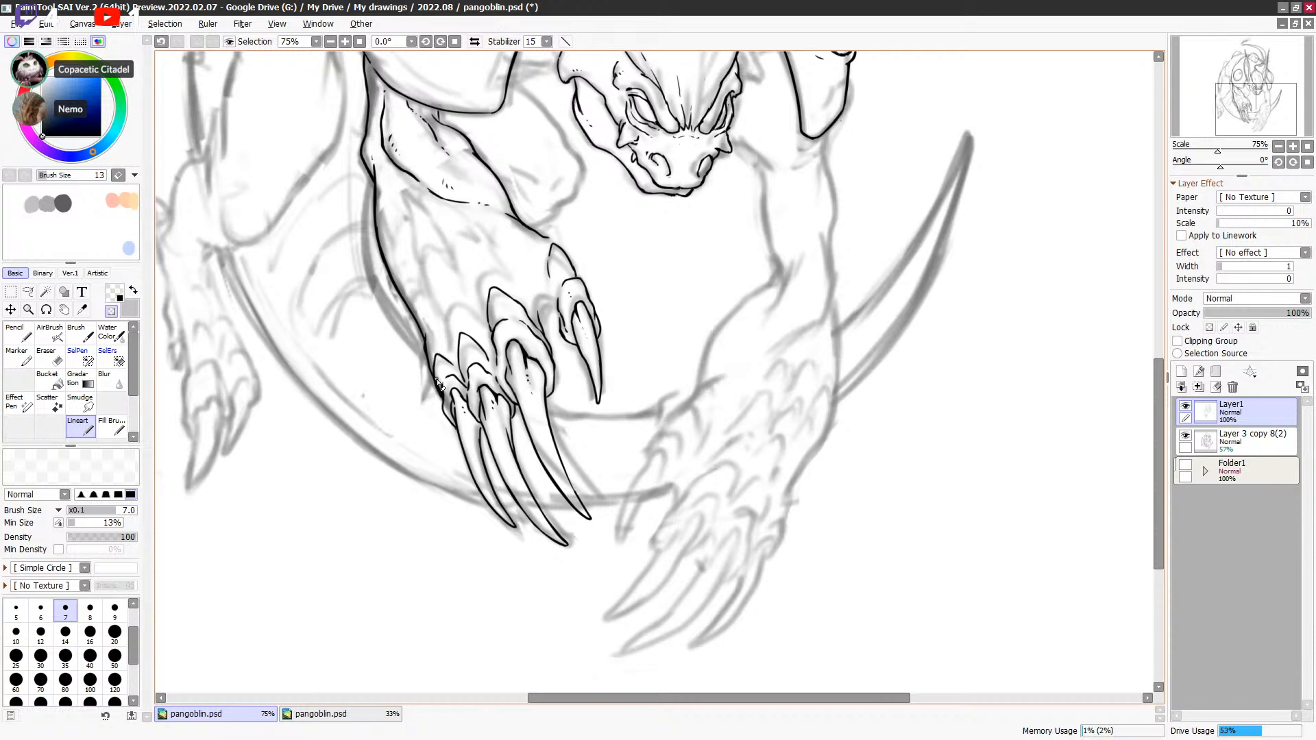
key("e")
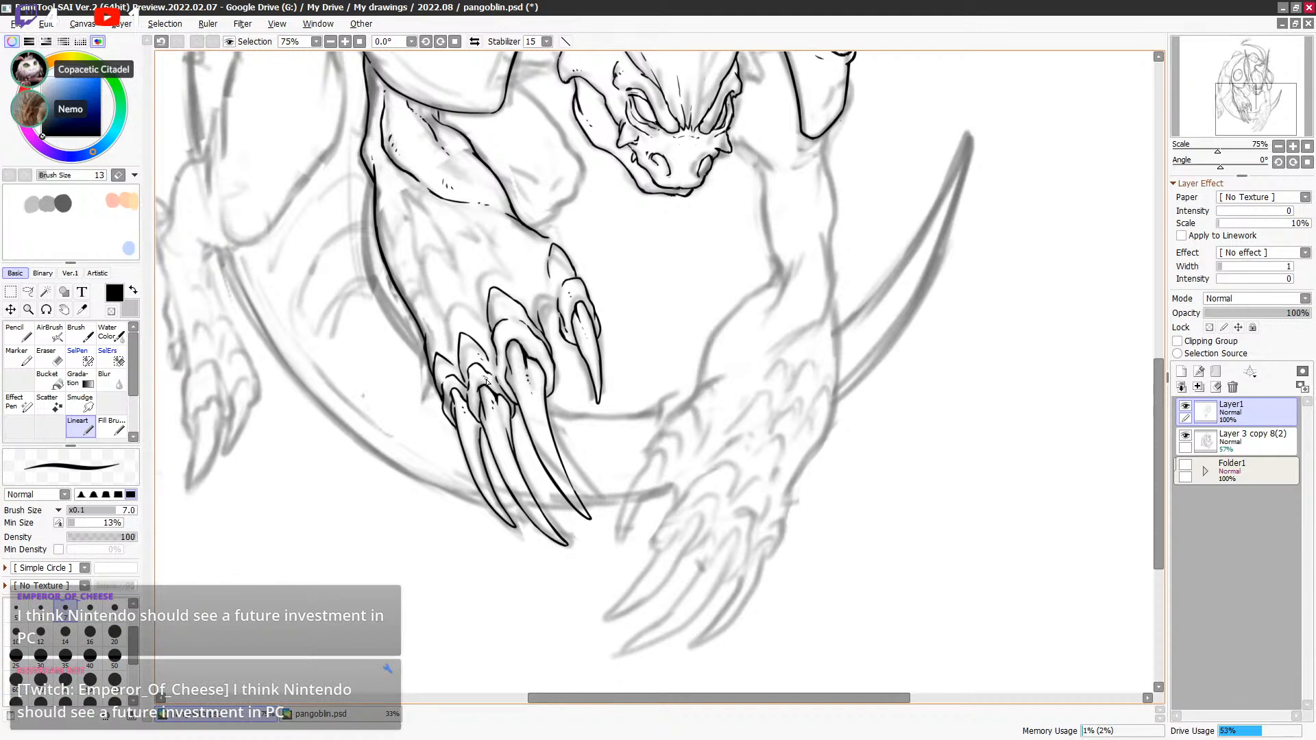
Step: Clean up the edges and overlaps of the pointed scales above the second and outermost claws
key("ctrl+z")
key("e")
key("e")
key("e")
key("e")
key("minus")
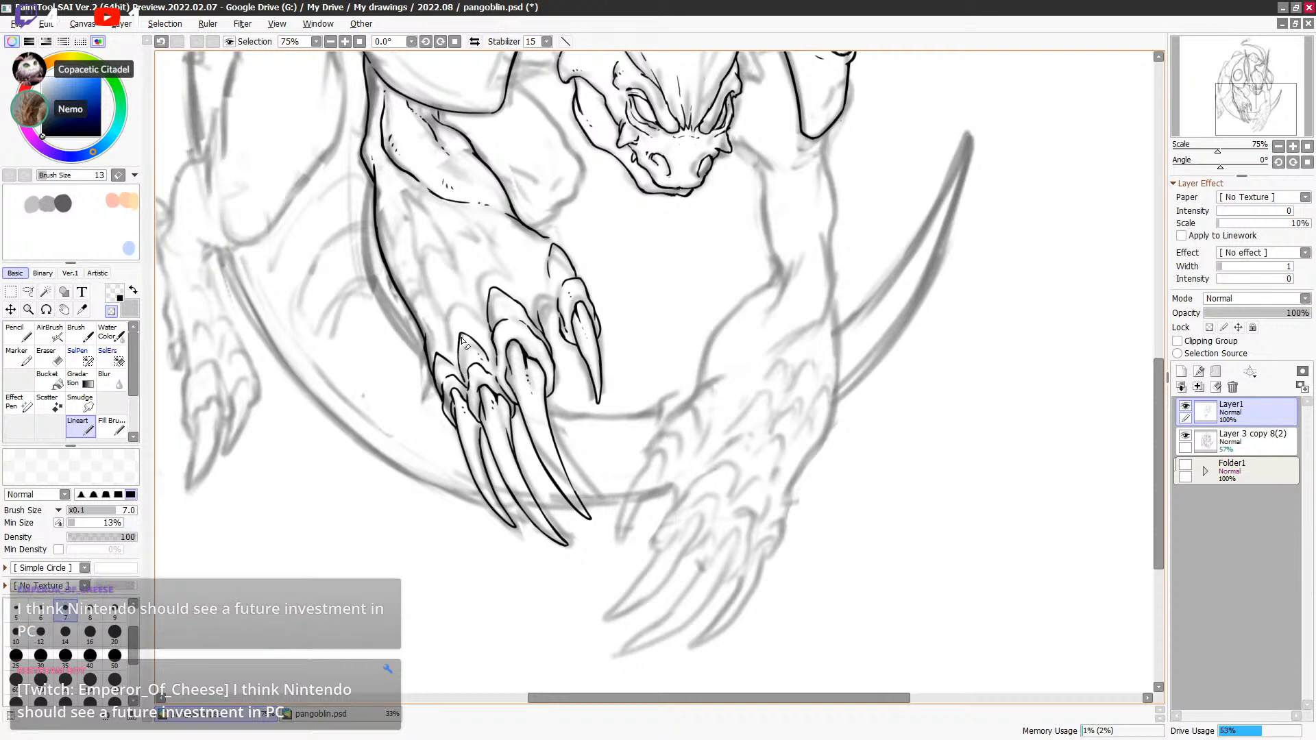
key("minus")
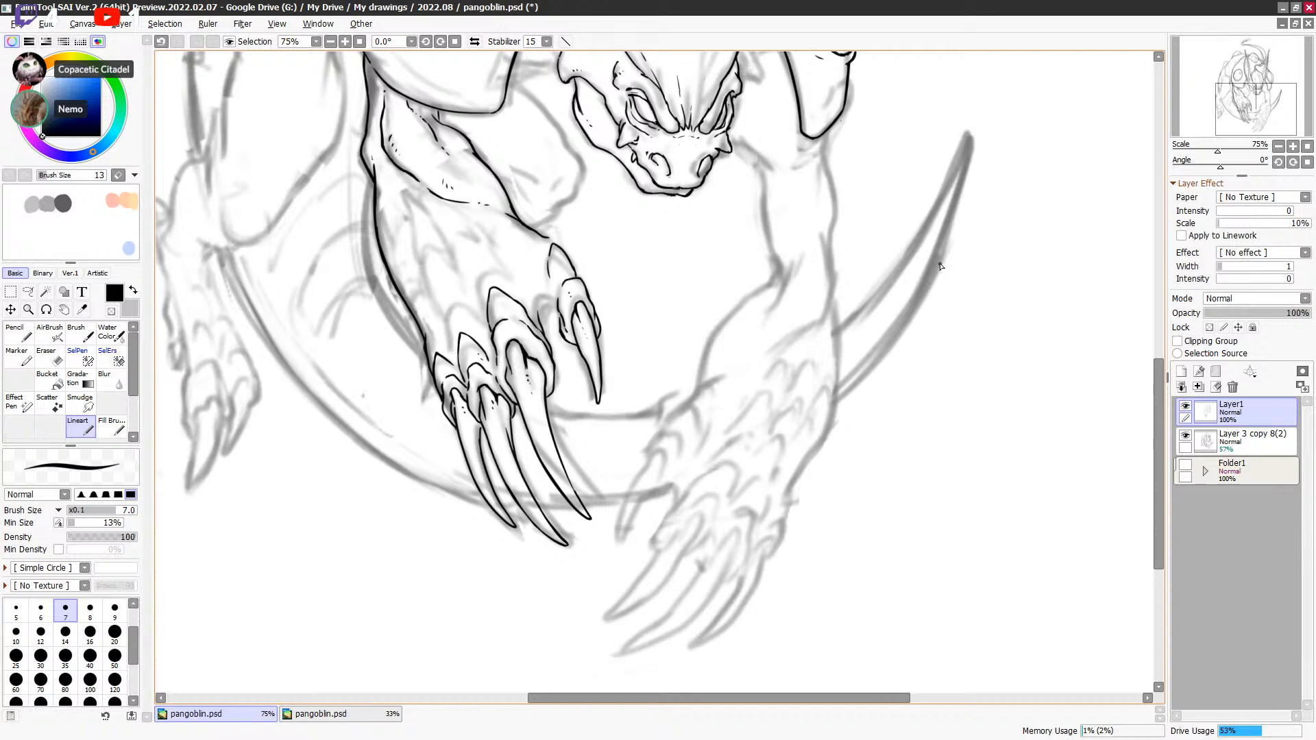
key("ctrl+z")
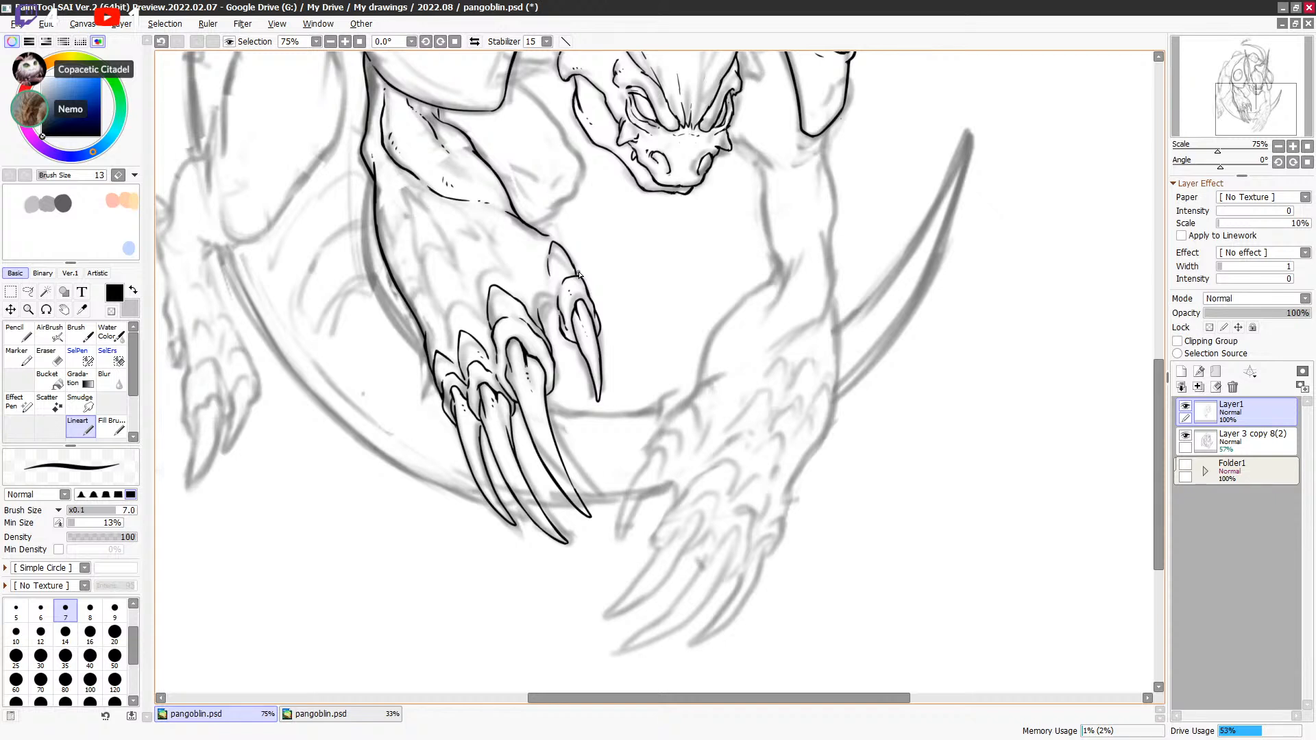
Step: Ink the curved skin fold between the third claw and the small innermost claw
scroll(637, 318, "down", 1)
scroll(630, 336, "down", 1)
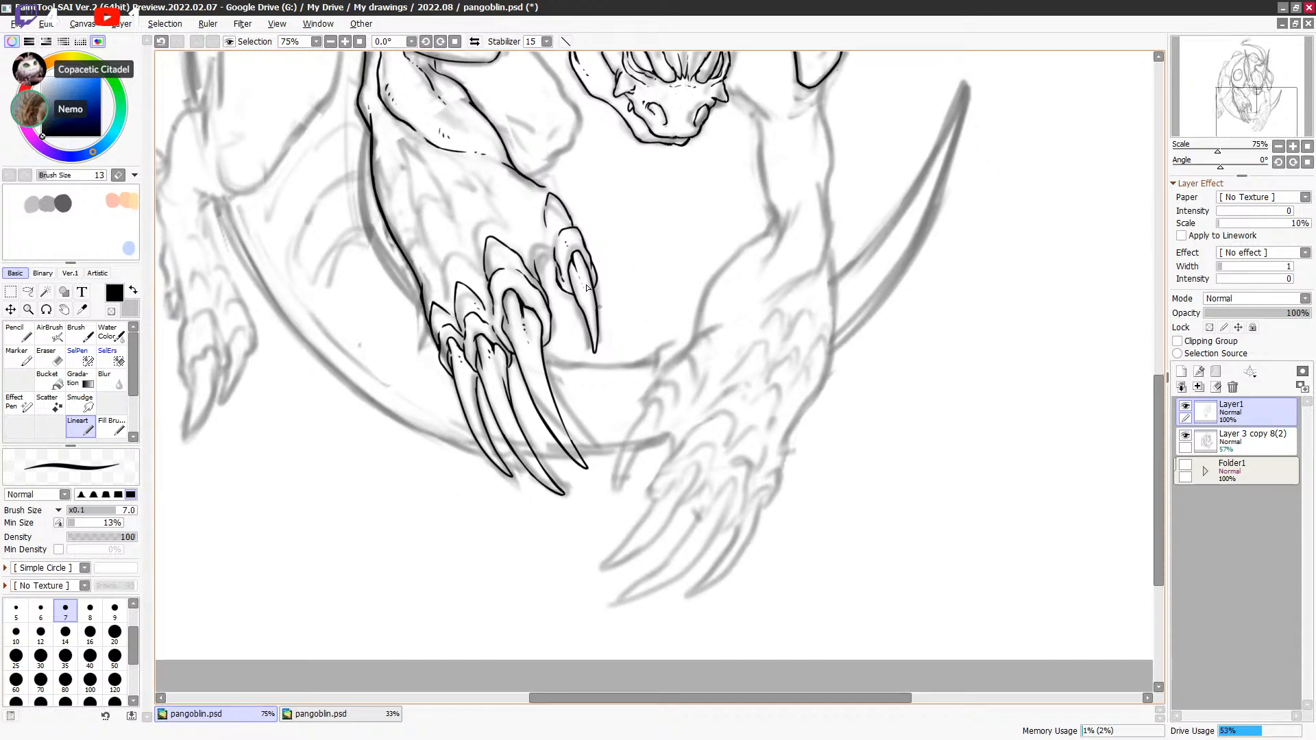
key("ctrl+z")
key("ctrl+y")
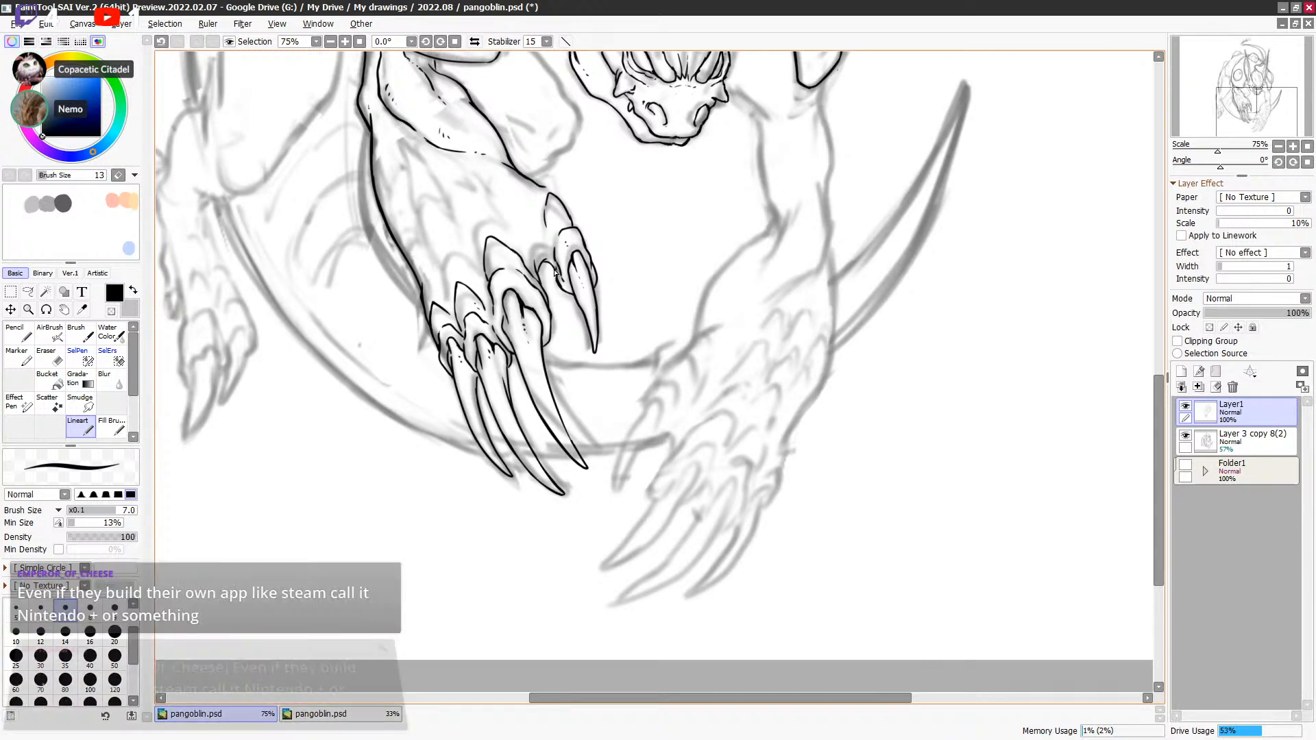
key("ctrl+z")
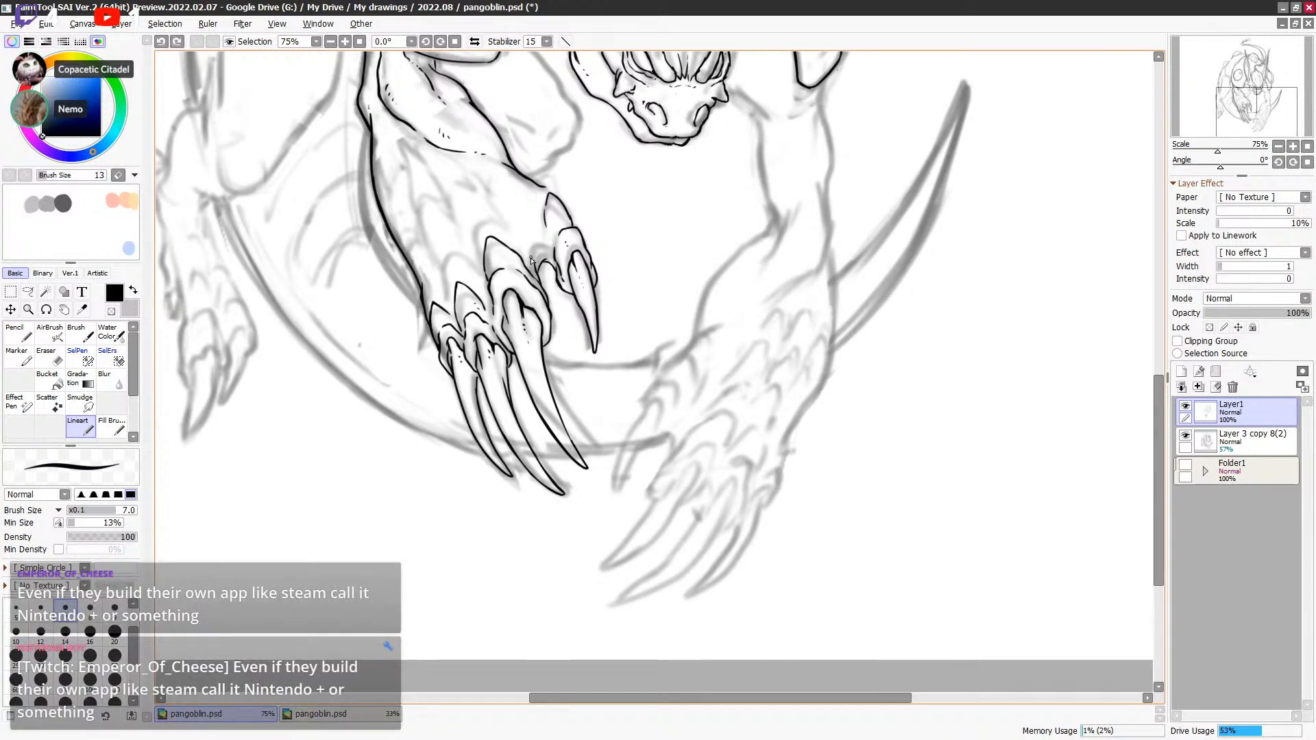
key("ctrl+y")
key("ctrl+z")
key("ctrl+y")
Step: Trim the fold between the third and innermost claws and add short detail lines arching over it
key("c")
key("ctrl+z")
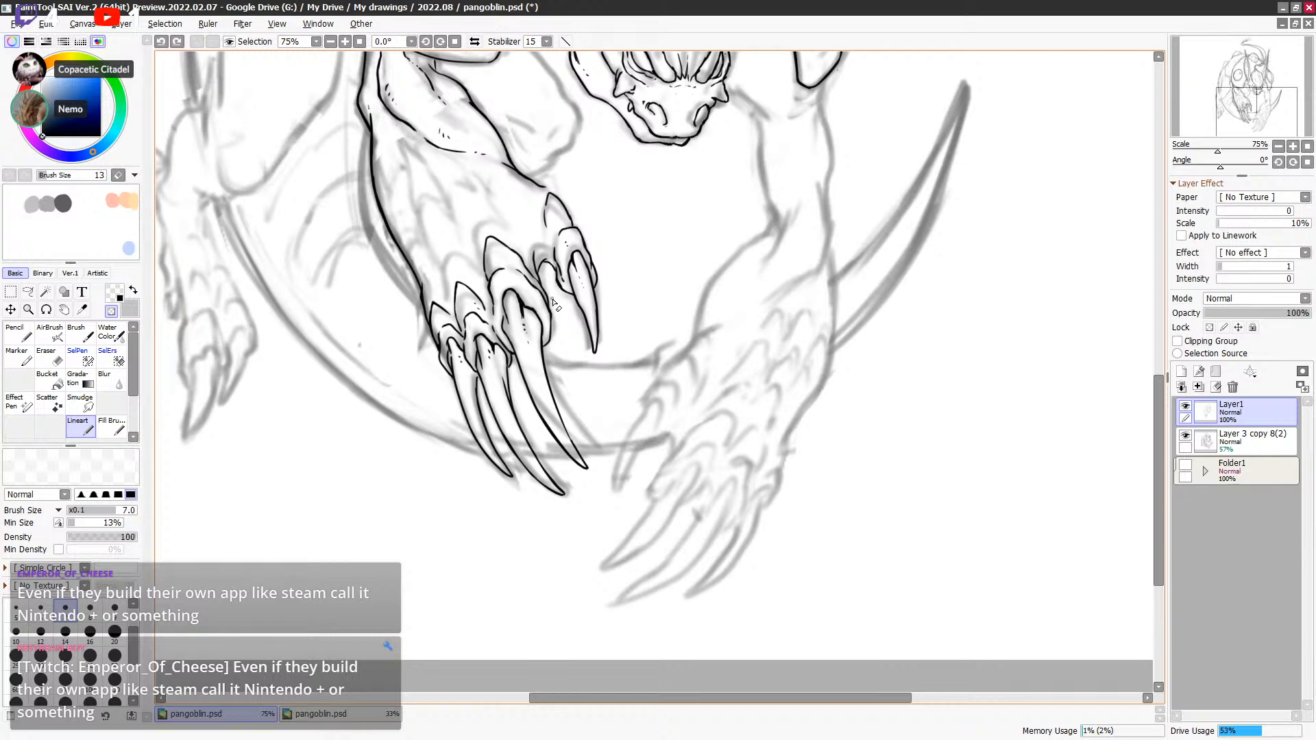
key("minus")
key("minus")
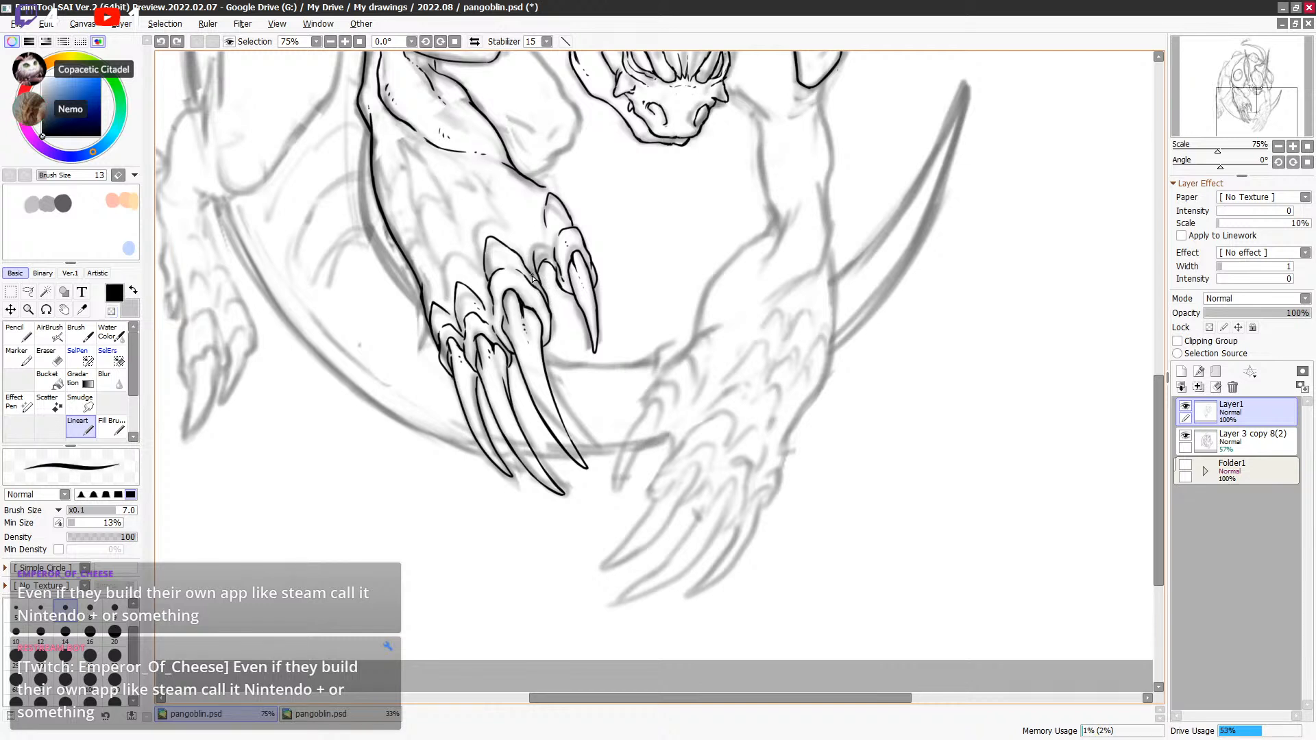
key("minus")
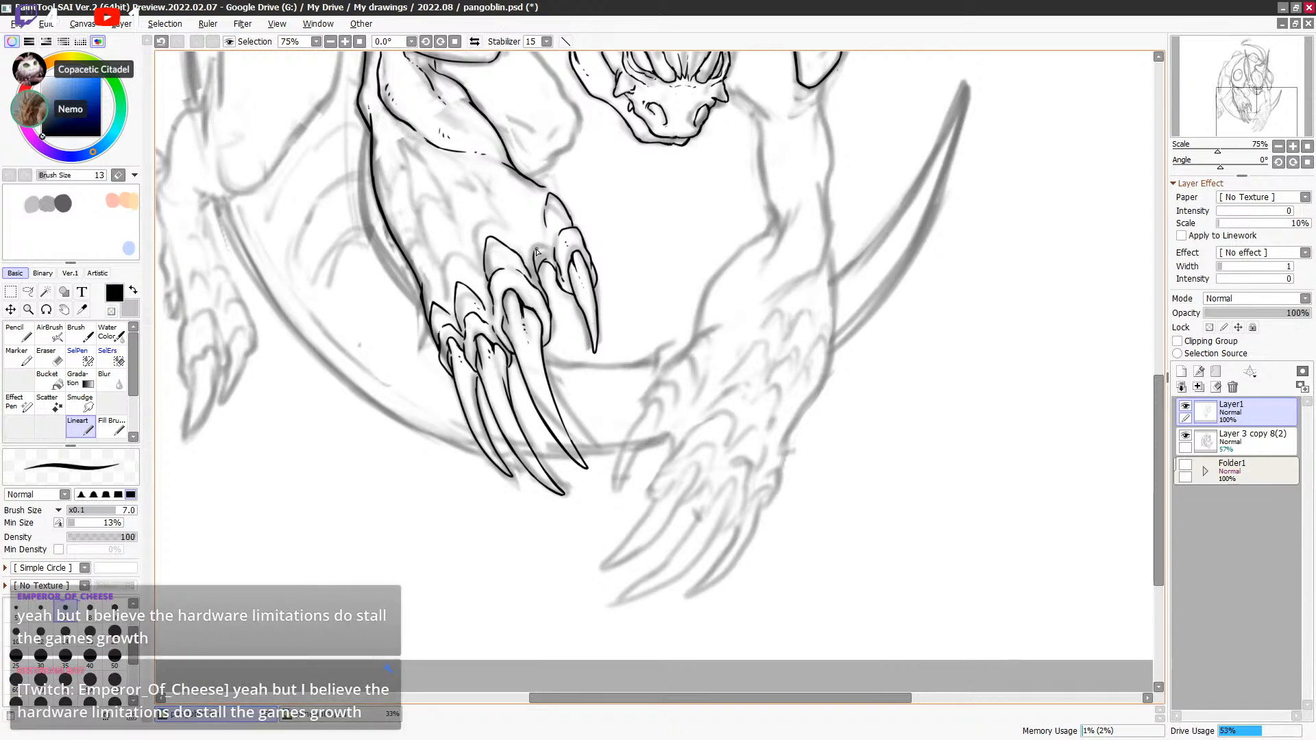
left_click_drag(540, 249, 565, 273)
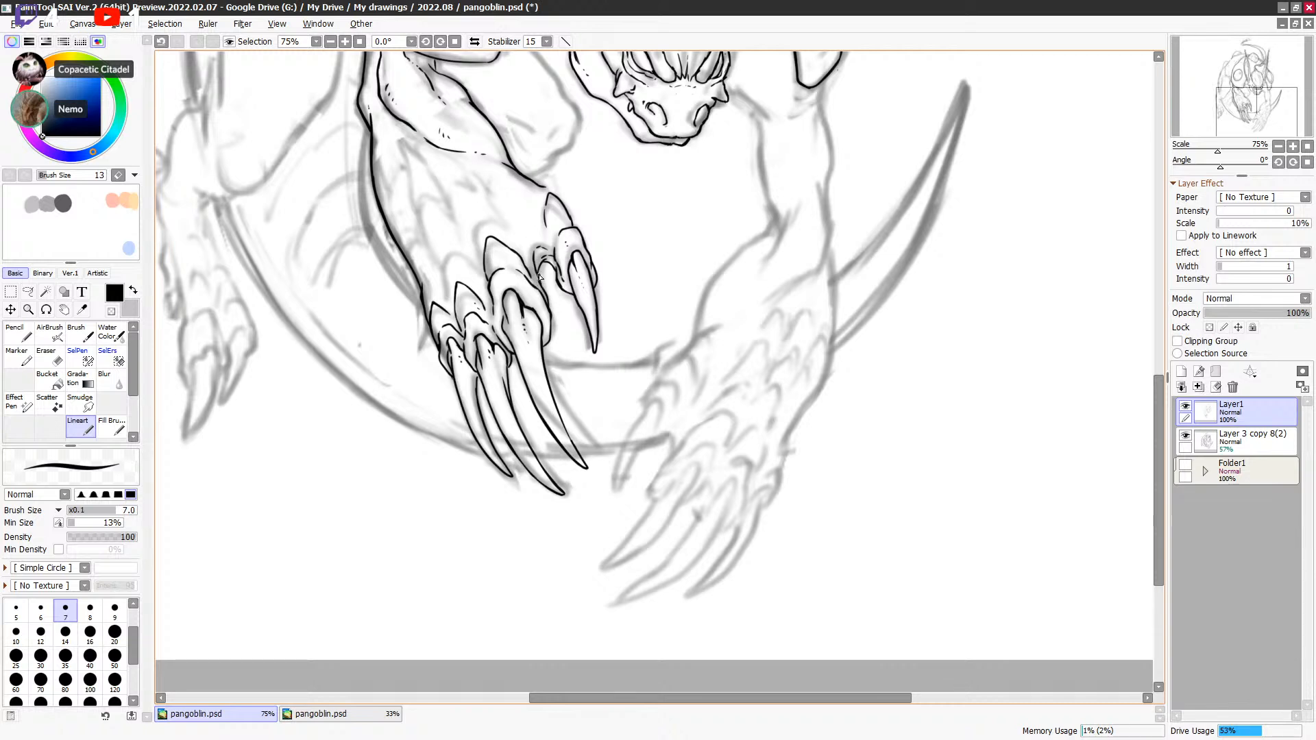
Step: Refine the fold's lower end where it meets the third claw's sheath, erasing stray bits and redrawing the join
key("e")
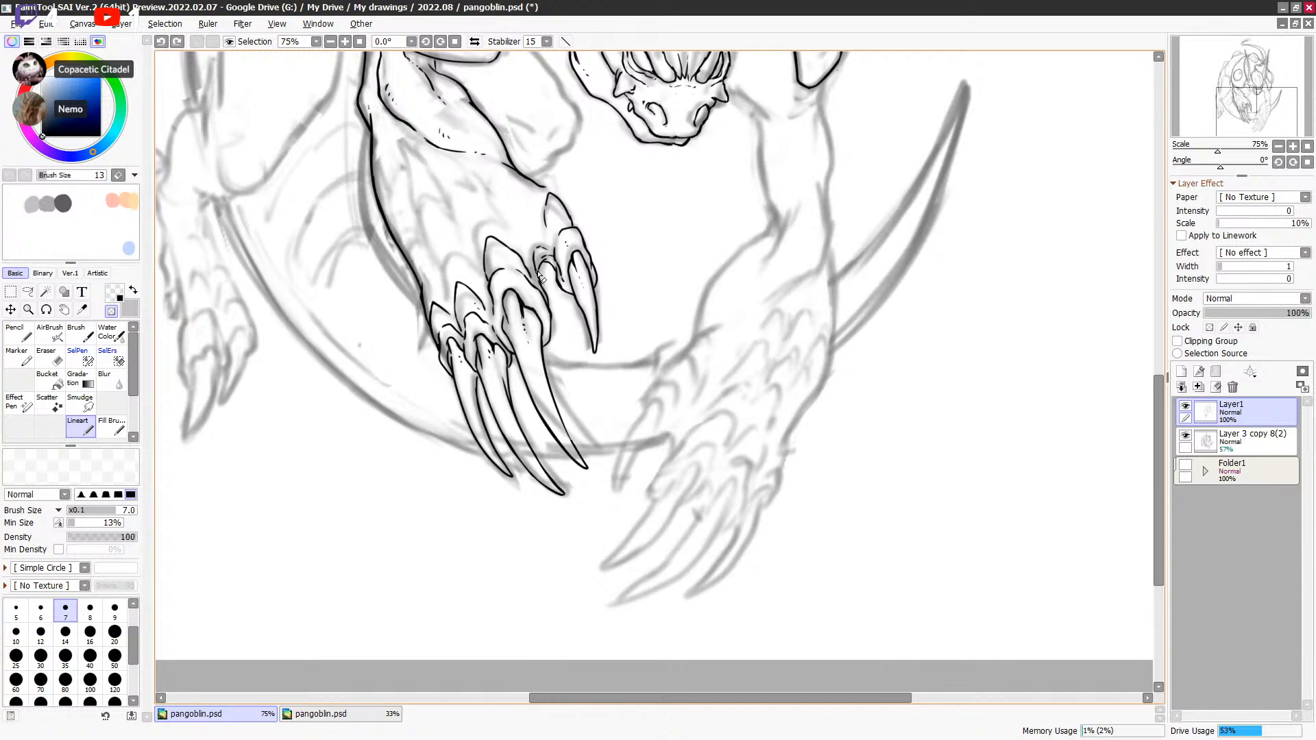
key("ctrl+z")
key("e")
left_click_drag(536, 280, 545, 291)
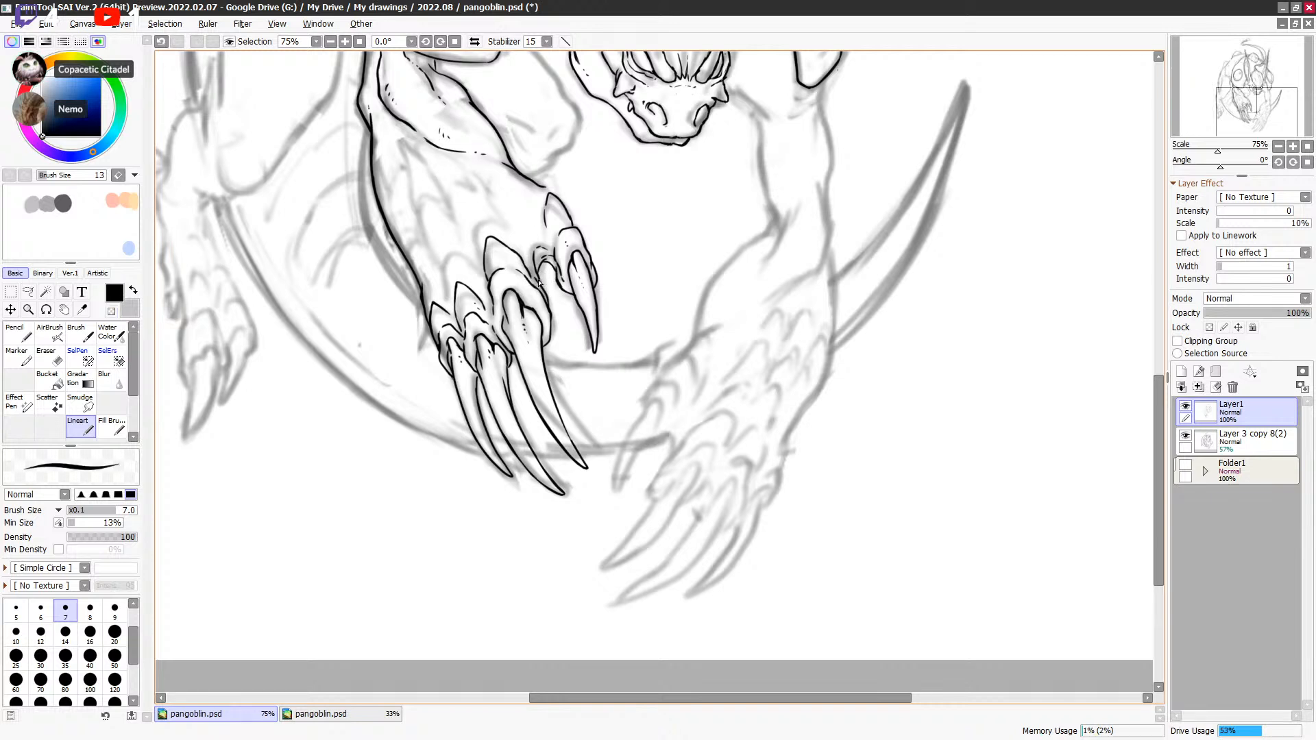
key("e")
key("e")
key("e")
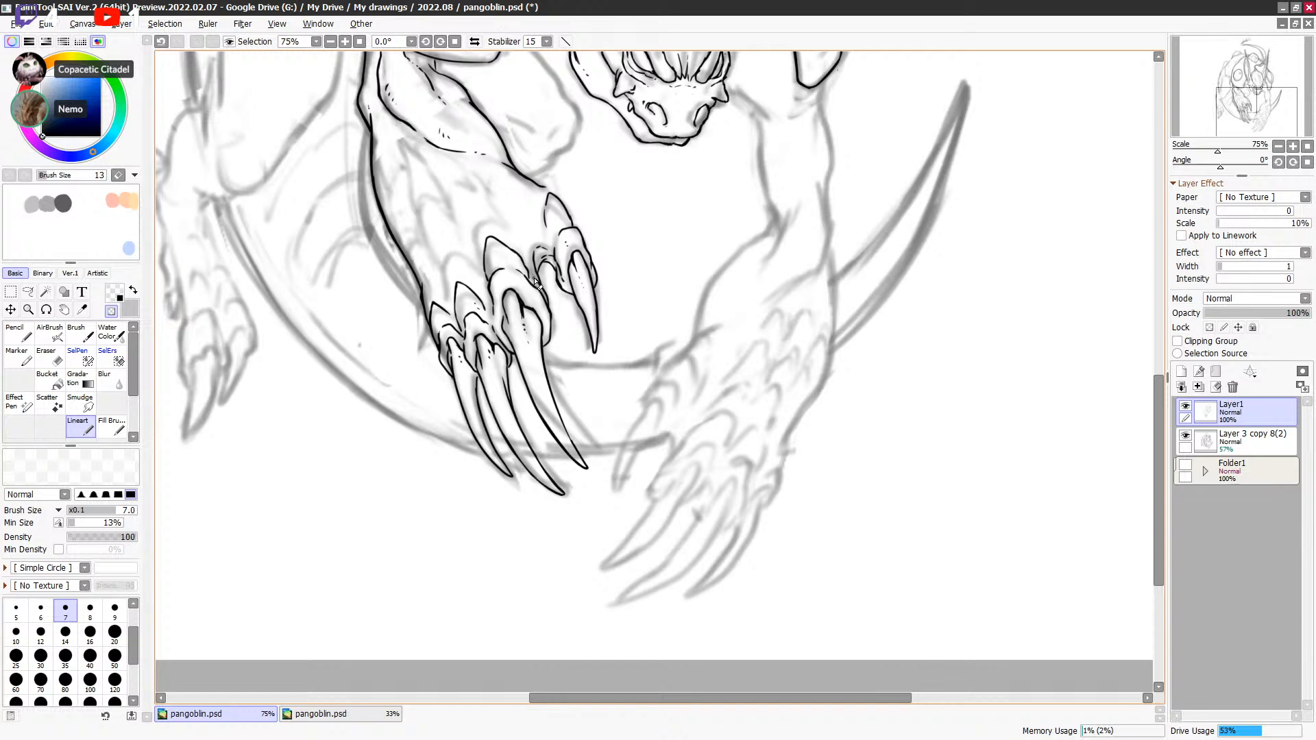
key("e")
left_click_drag(536, 284, 538, 288)
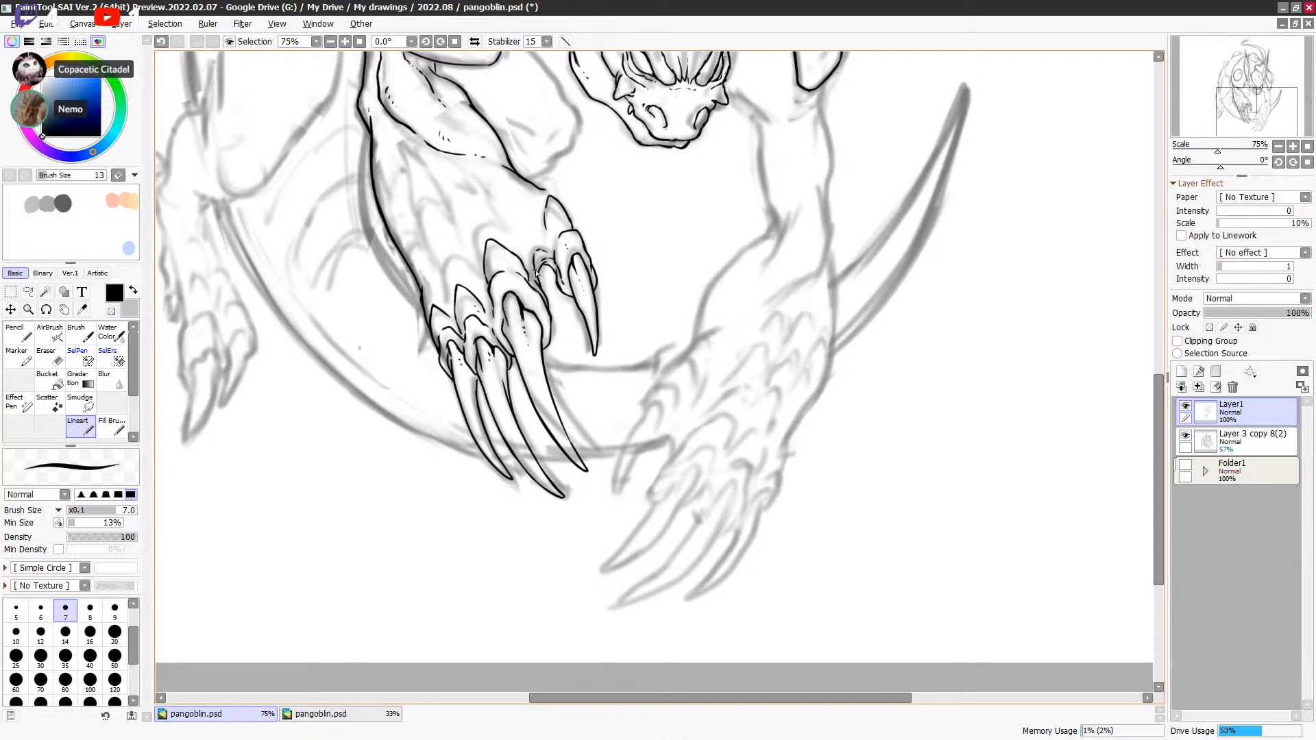
key("e")
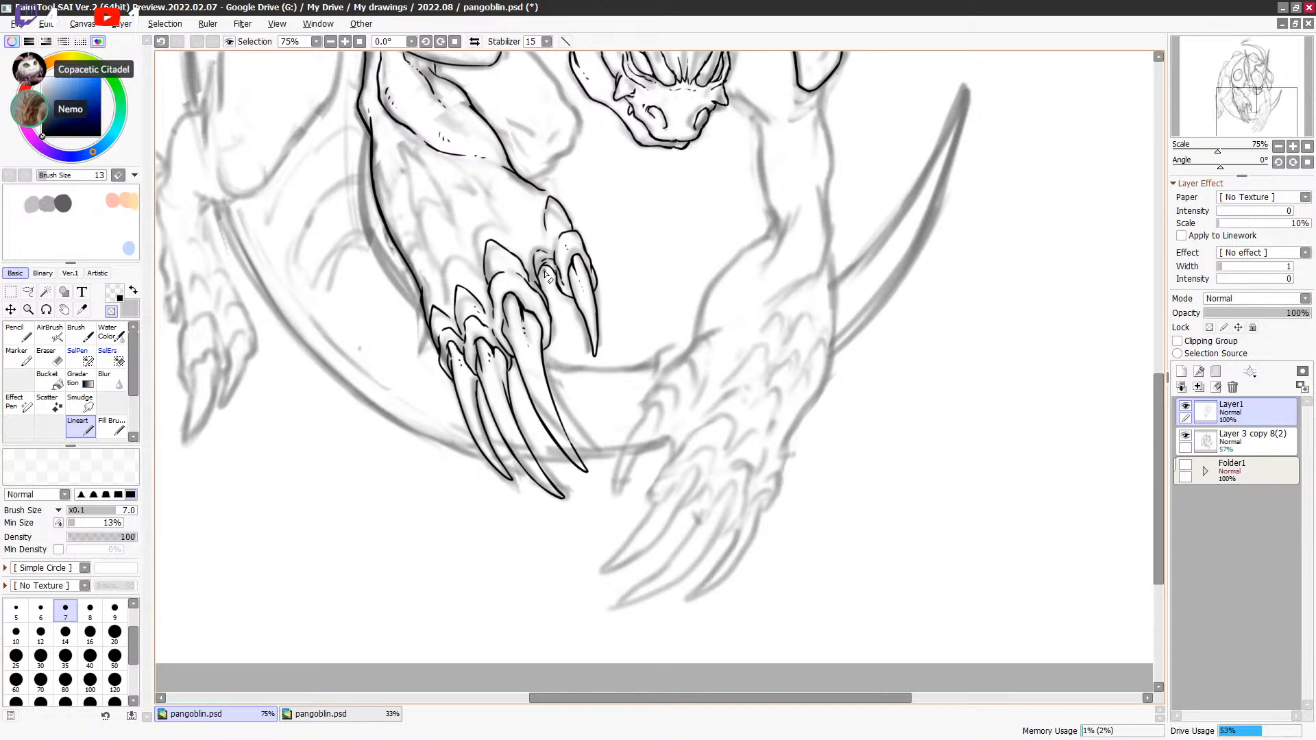
left_click_drag(656, 283, 654, 280)
key("e")
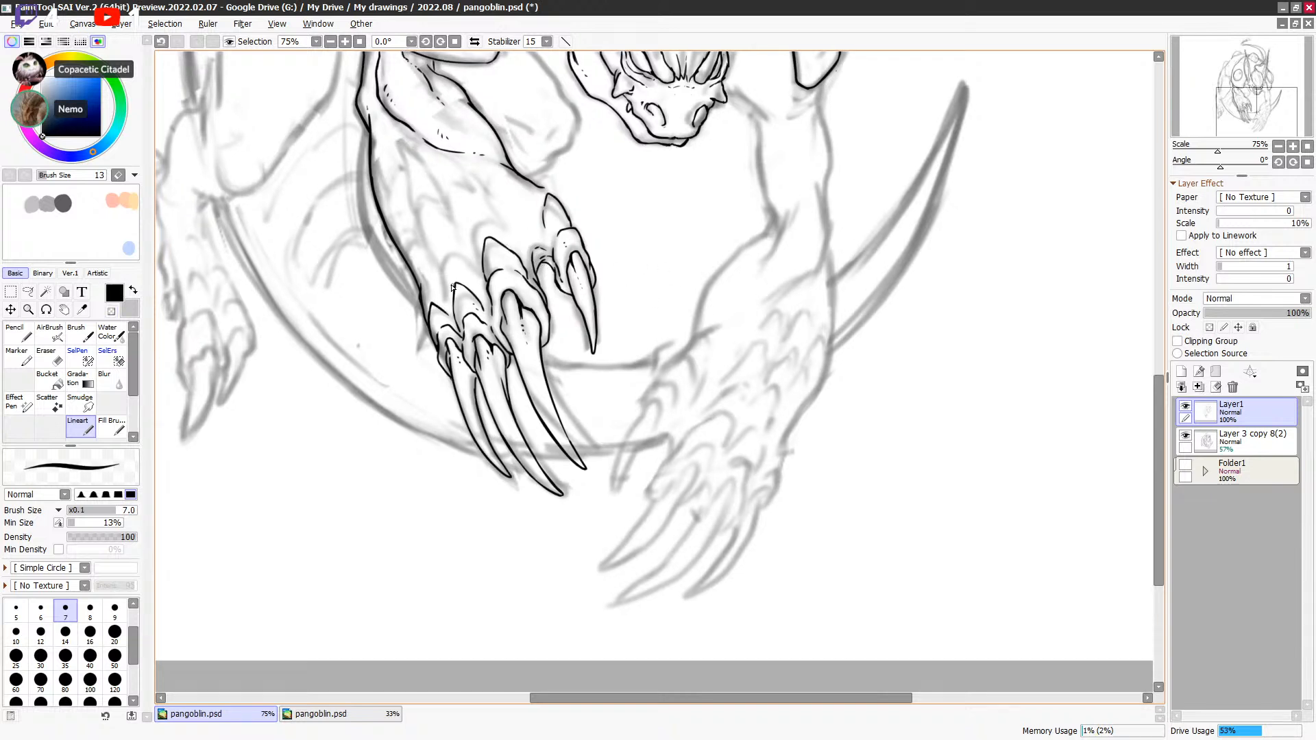
Step: Ink a second-row scale above the second claw and a rounded scale above the third claw
key("e")
key("e")
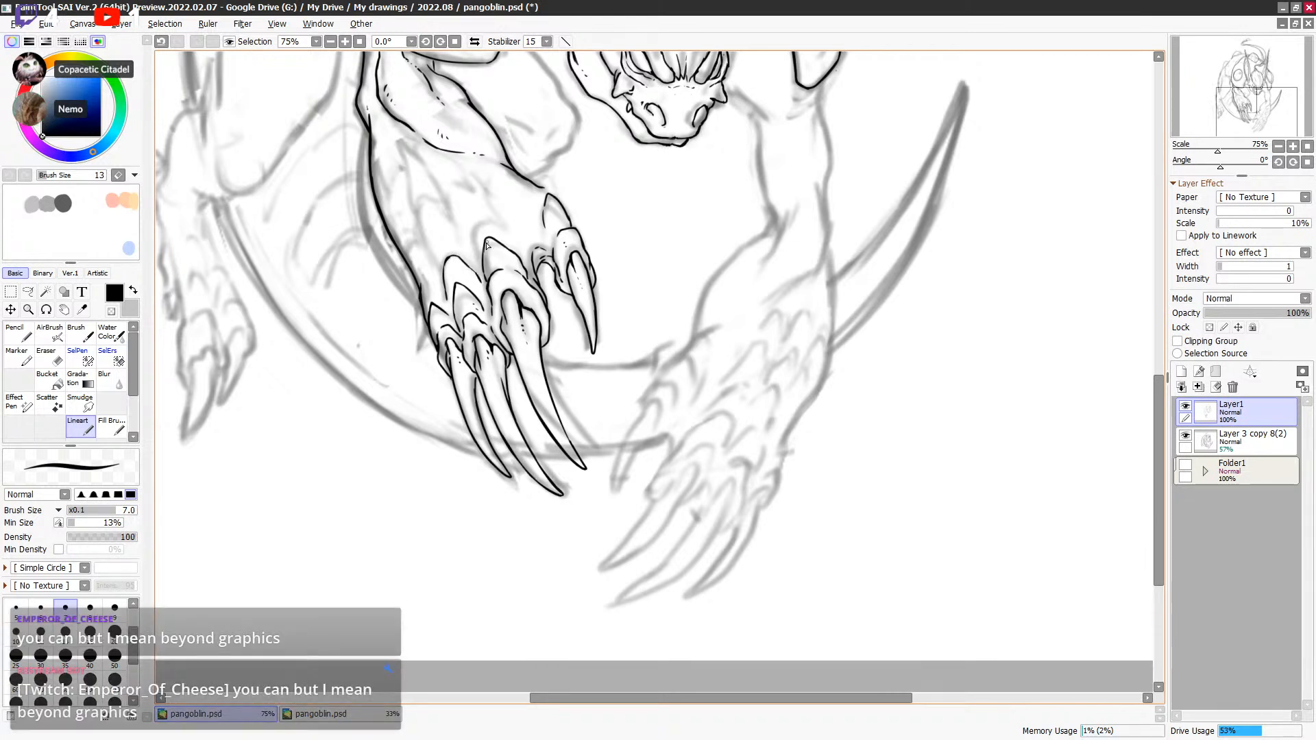
mouse_move(470, 228)
left_mouse_down()
mouse_move(478, 218)
mouse_move(471, 239)
mouse_move(479, 214)
mouse_move(498, 228)
left_mouse_up()
Step: Undo the rounded scale above the third claw and redraw it larger with a pointed tip
key("ctrl+z")
key("ctrl+z")
key("ctrl+z")
key("ctrl+z")
key("minus")
key("ctrl+z")
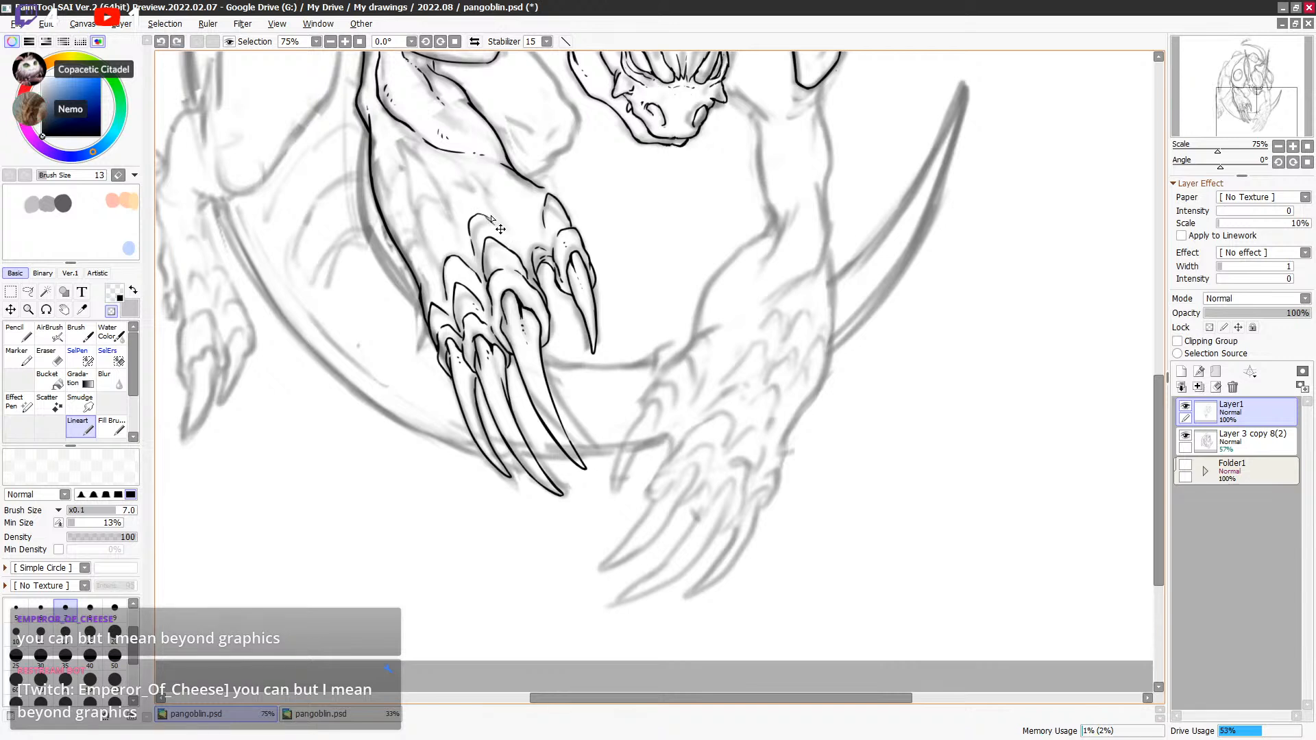
key("minus")
key("ctrl+z")
key("ctrl+z")
key("minus")
key("minus")
mouse_move(474, 252)
left_mouse_down()
mouse_move(477, 210)
mouse_move(508, 235)
mouse_move(484, 296)
left_mouse_up()
left_click_drag(671, 253, 664, 299)
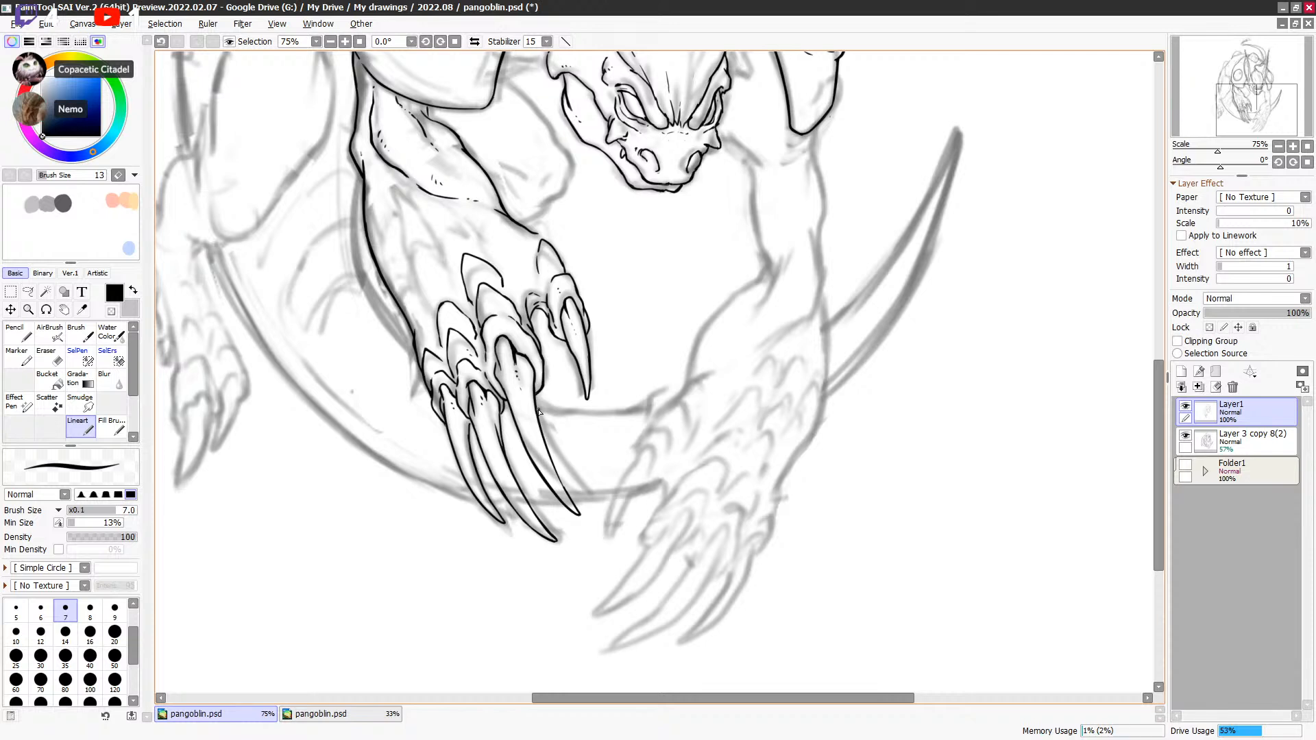
Step: Ink the second-row scale above the outermost claw and clean up where it meets the paw's outer edge
left_click_drag(536, 372, 532, 307)
left_click_drag(713, 333, 709, 388)
left_click_drag(406, 325, 417, 312)
key("ctrl+z")
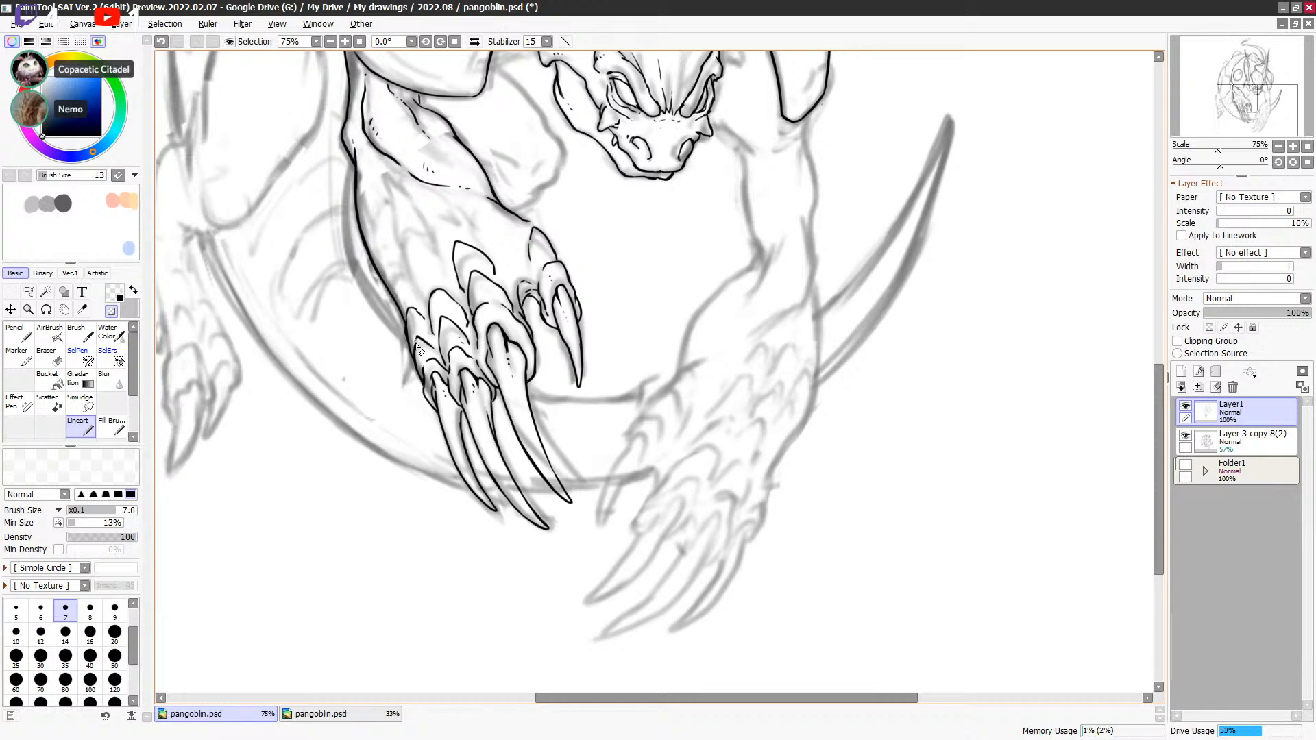
key("minus")
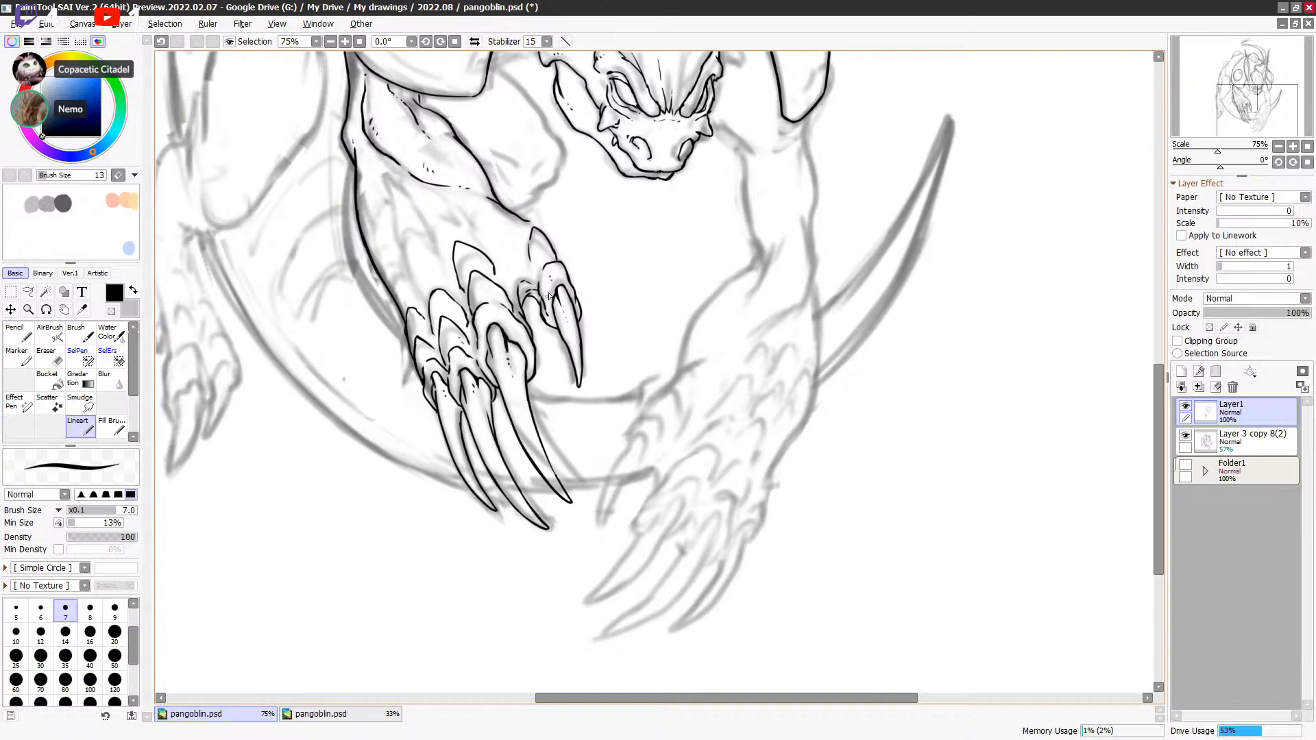
key("minus")
left_click_drag(416, 360, 412, 352)
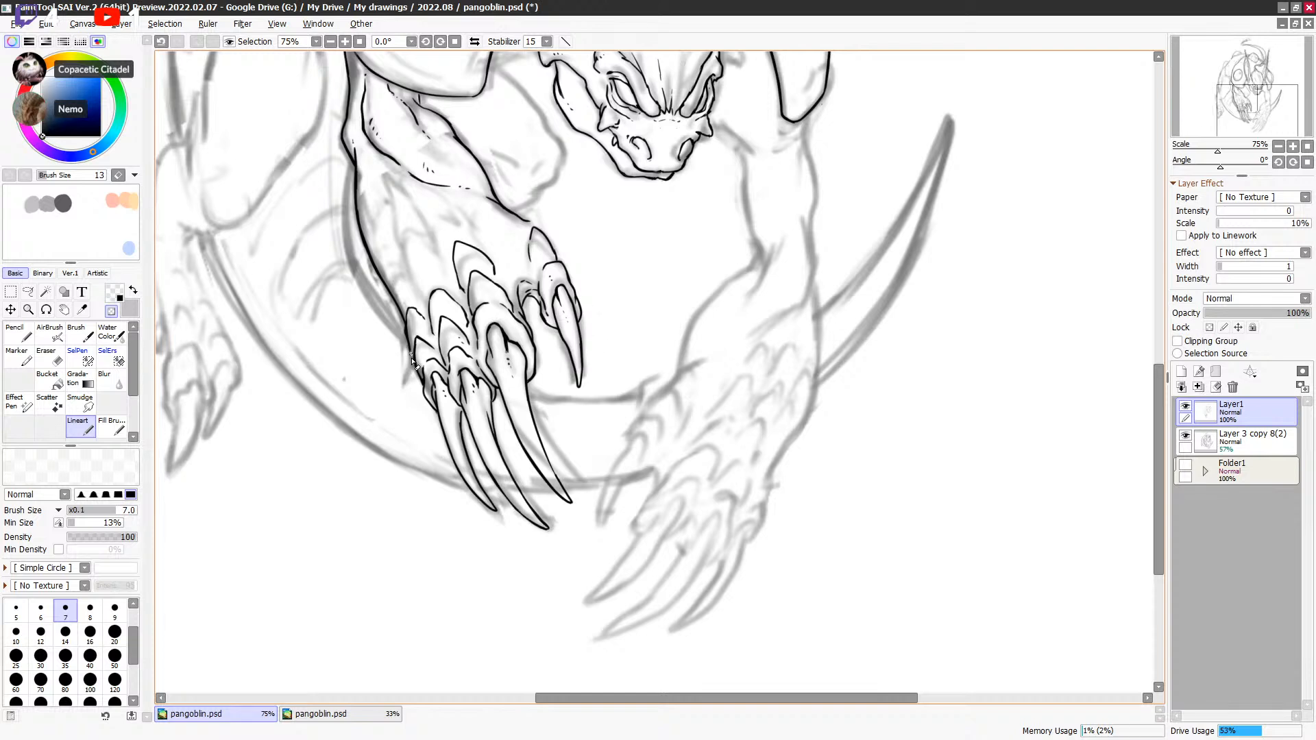
key("minus")
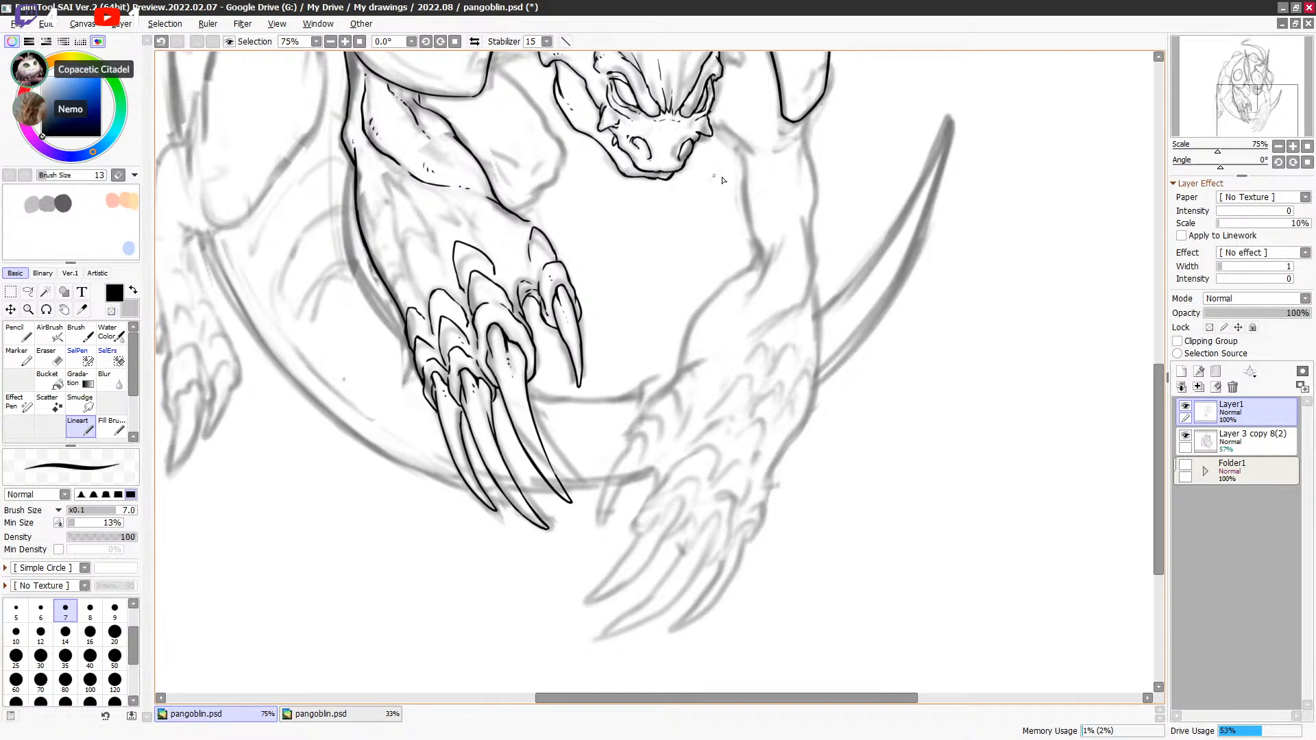
key("minus")
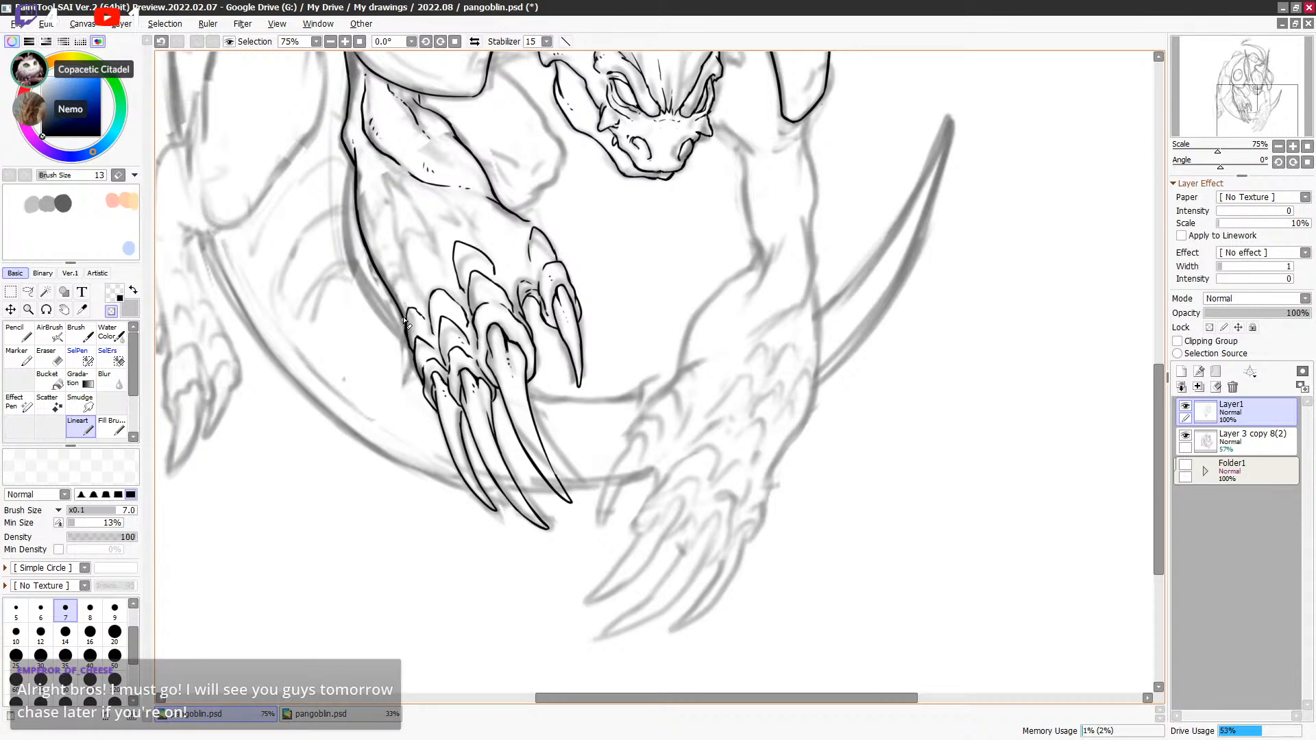
key("minus")
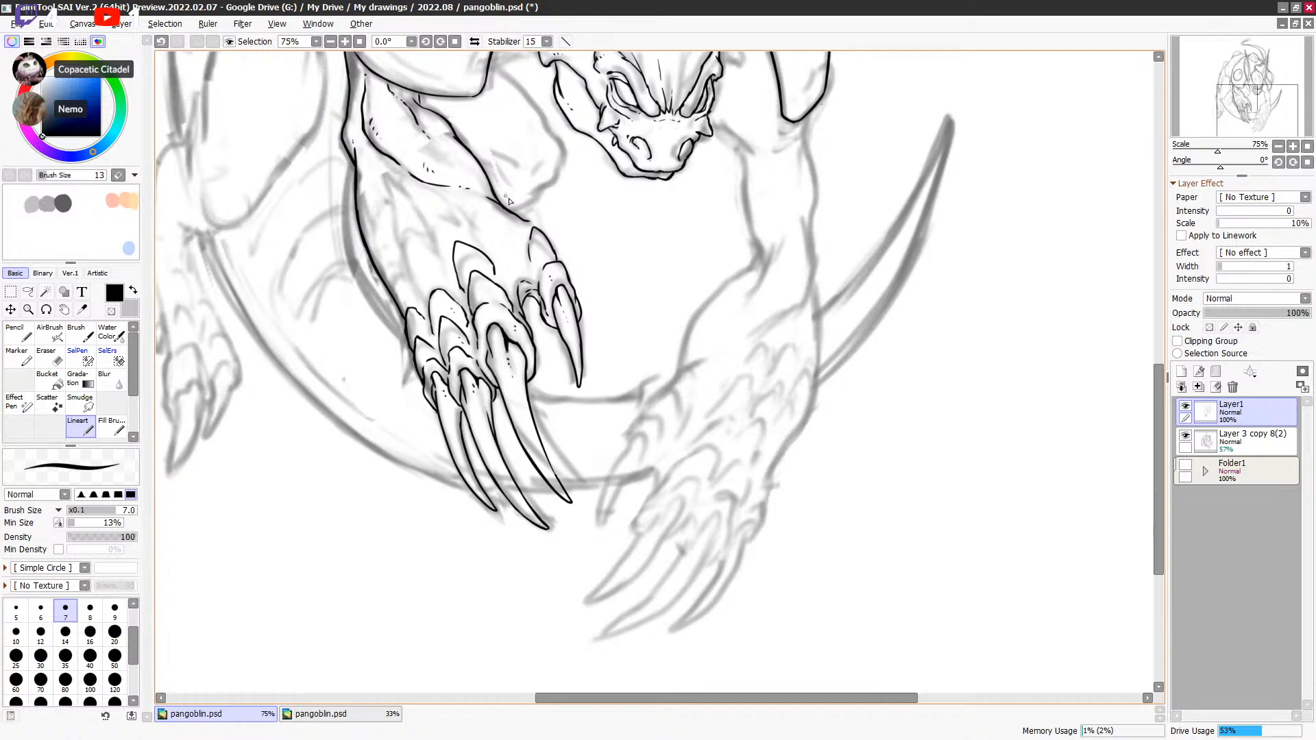
Step: Extend the forearm's inner contour to the scale above the small innermost claw and clean up the junction
left_click(1185, 407)
left_click(1186, 407)
left_click_drag(517, 215, 530, 224)
key("e")
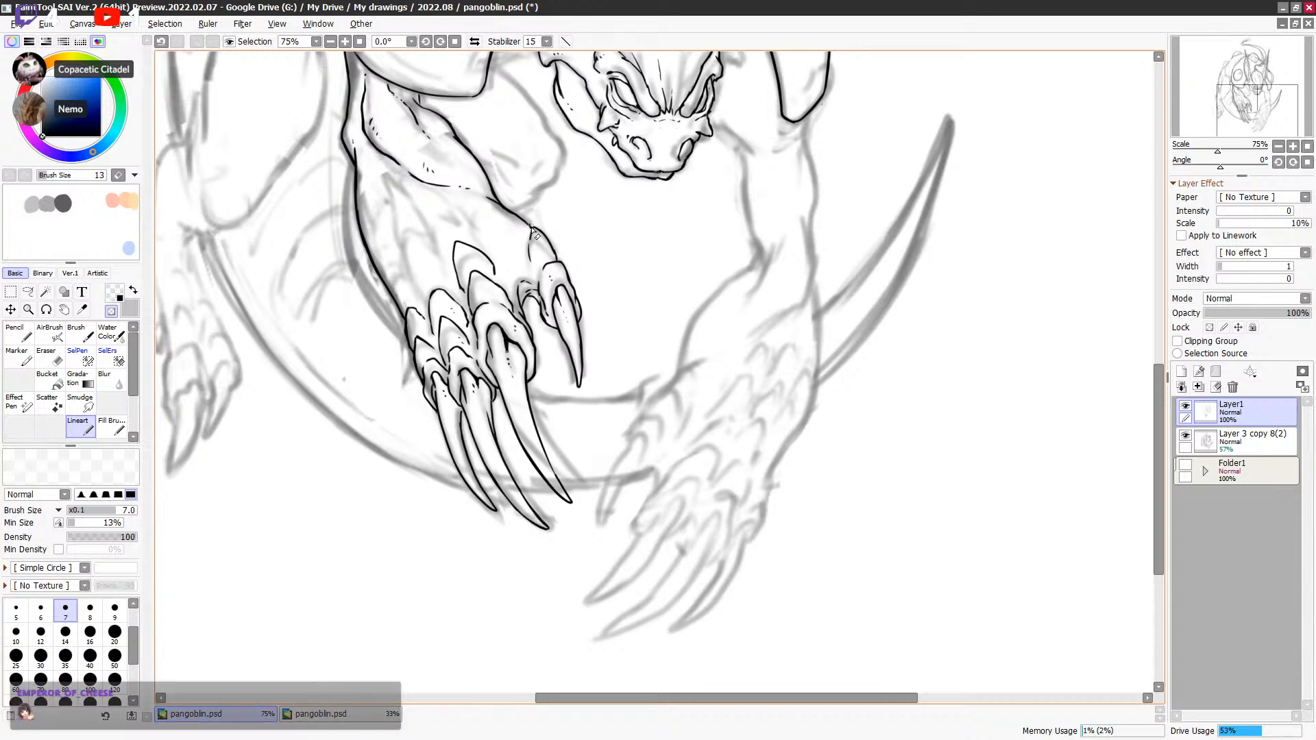
key("e")
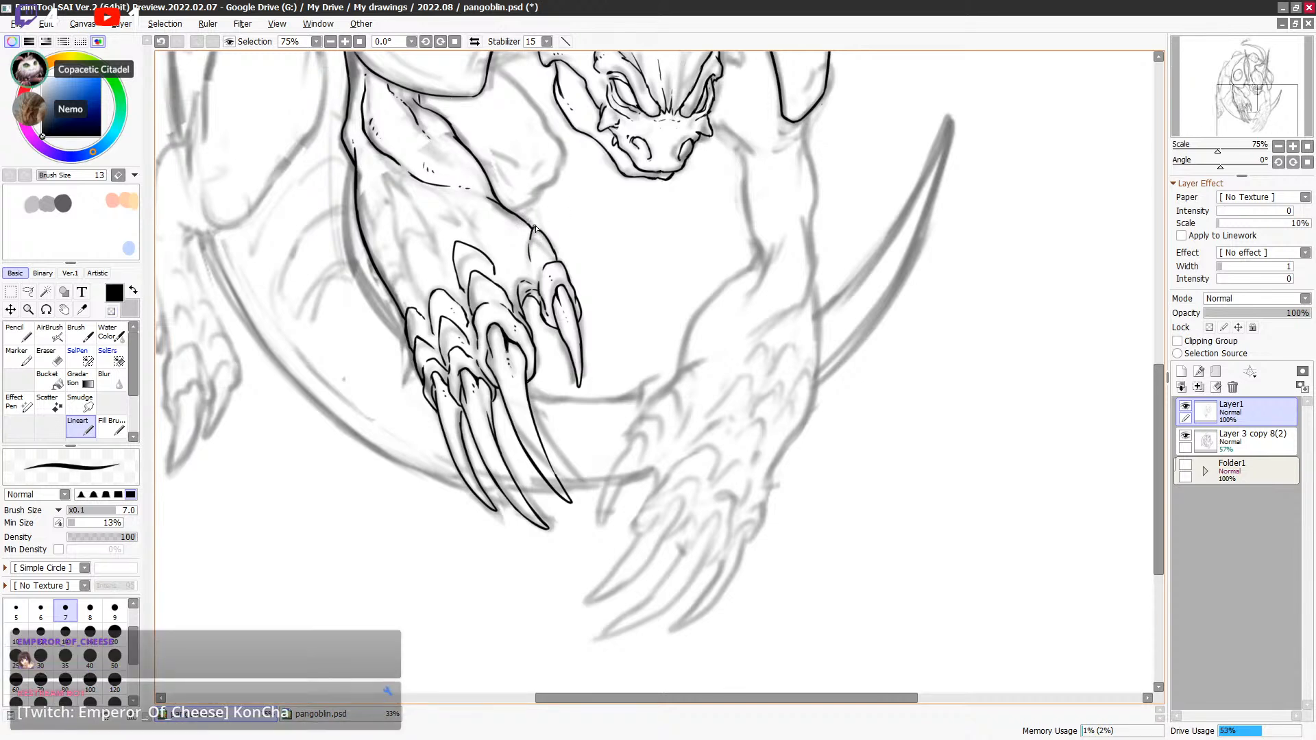
Step: Hide the rough sketch layer "Layer 3 copy 8(2)" to check the line art alone, and save the drawing
left_click_drag(571, 248, 572, 314)
key("Page_Down")
left_click(1186, 435)
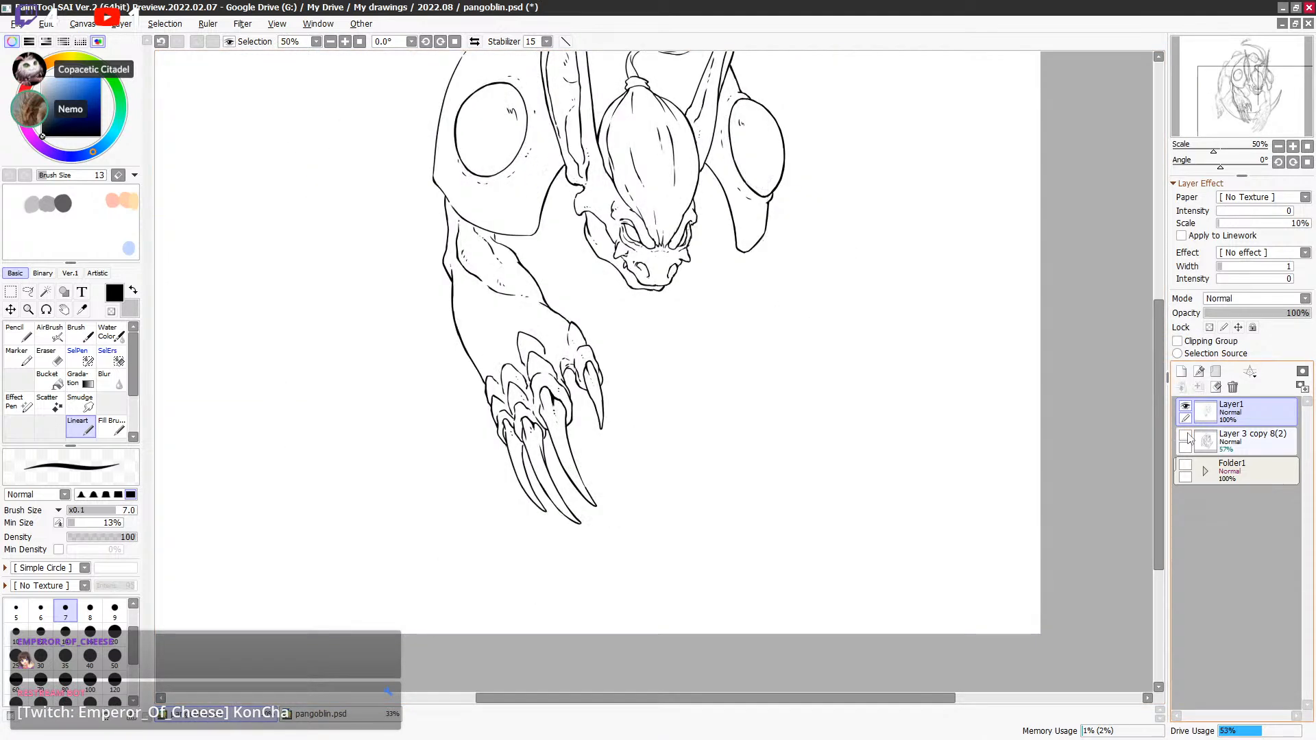
mouse_move(931, 429)
left_mouse_down()
mouse_move(946, 532)
mouse_move(926, 566)
mouse_move(919, 505)
left_mouse_up()
key("ctrl+s")
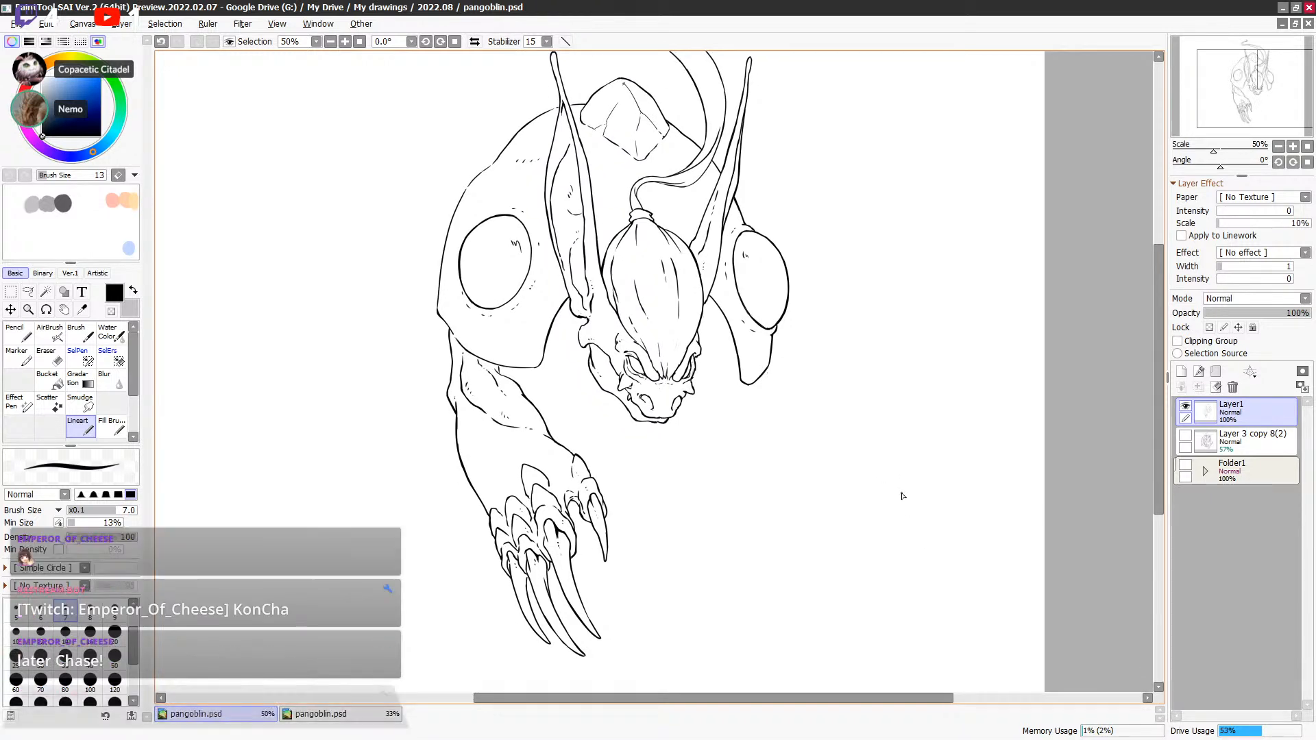
Step: Show the sketch layer "Layer 3 copy 8(2)" again and ink a pointed scale above the second row on the front paw
left_click_drag(902, 492, 908, 470)
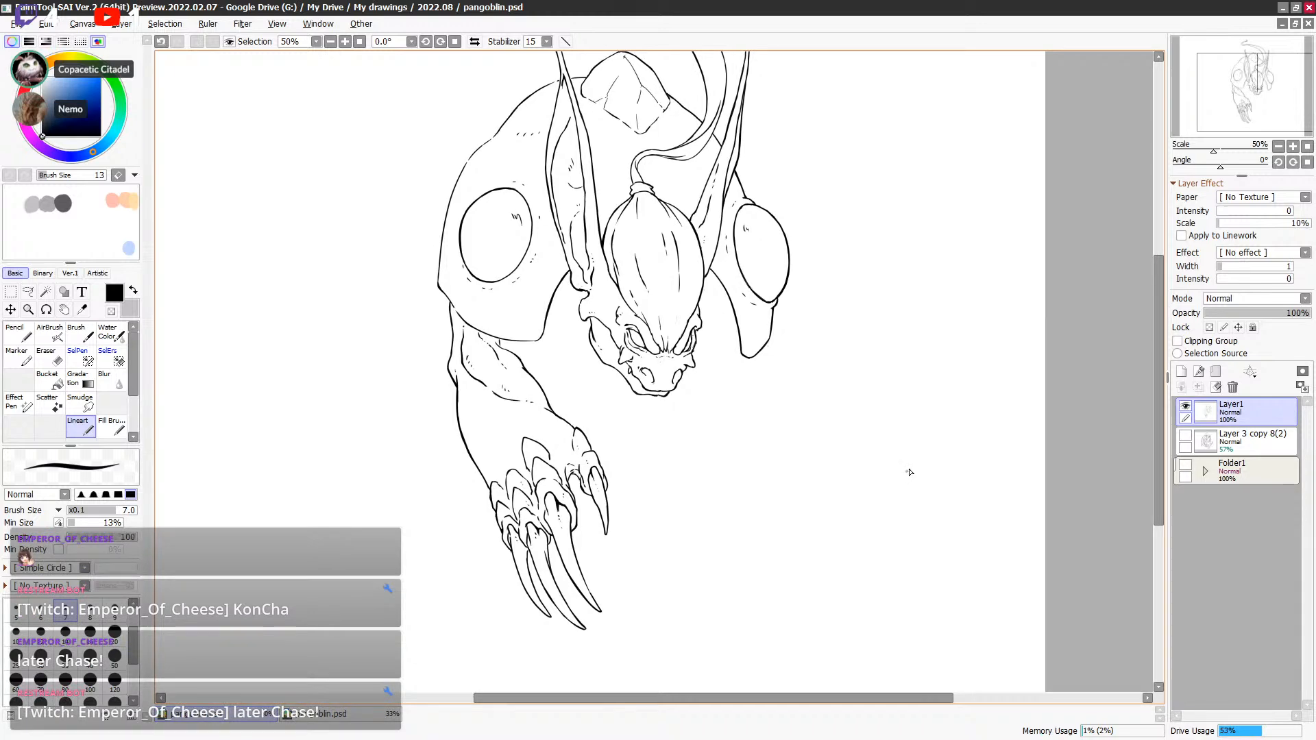
left_click(1185, 435)
scroll(817, 446, "up", 1)
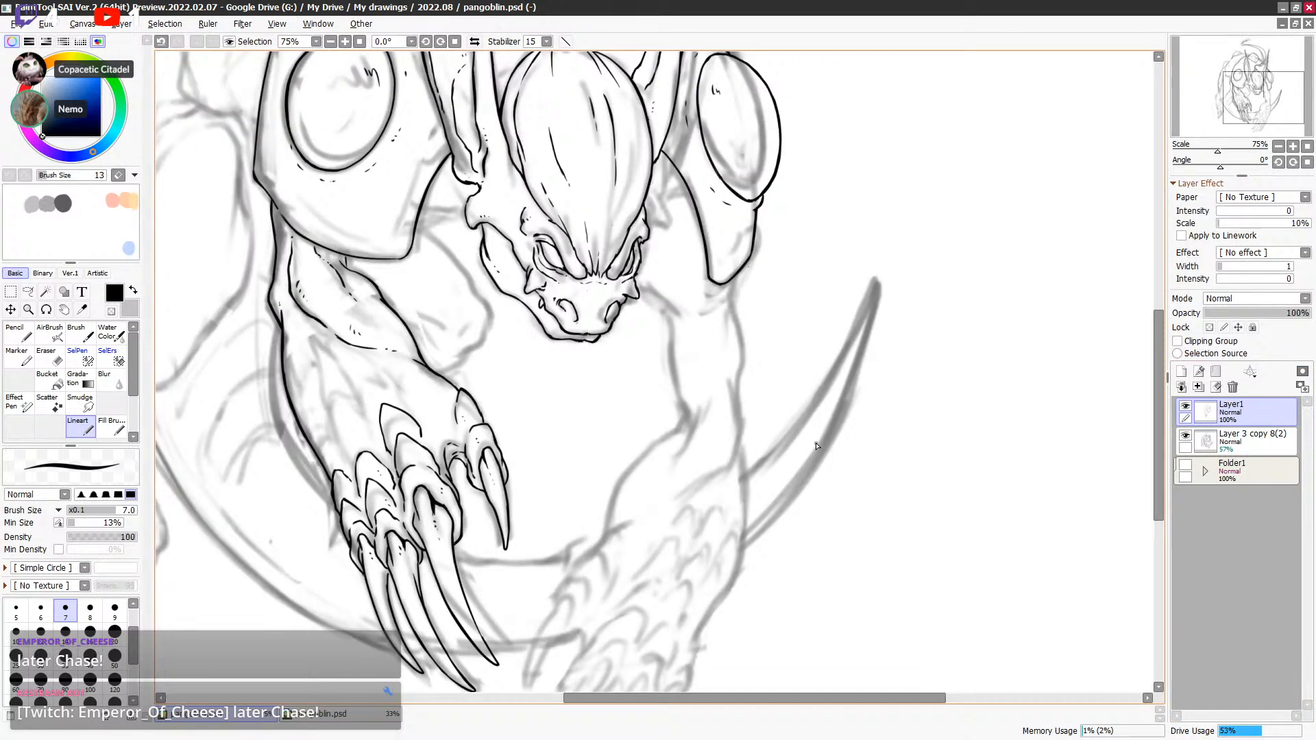
left_click_drag(527, 378, 611, 268)
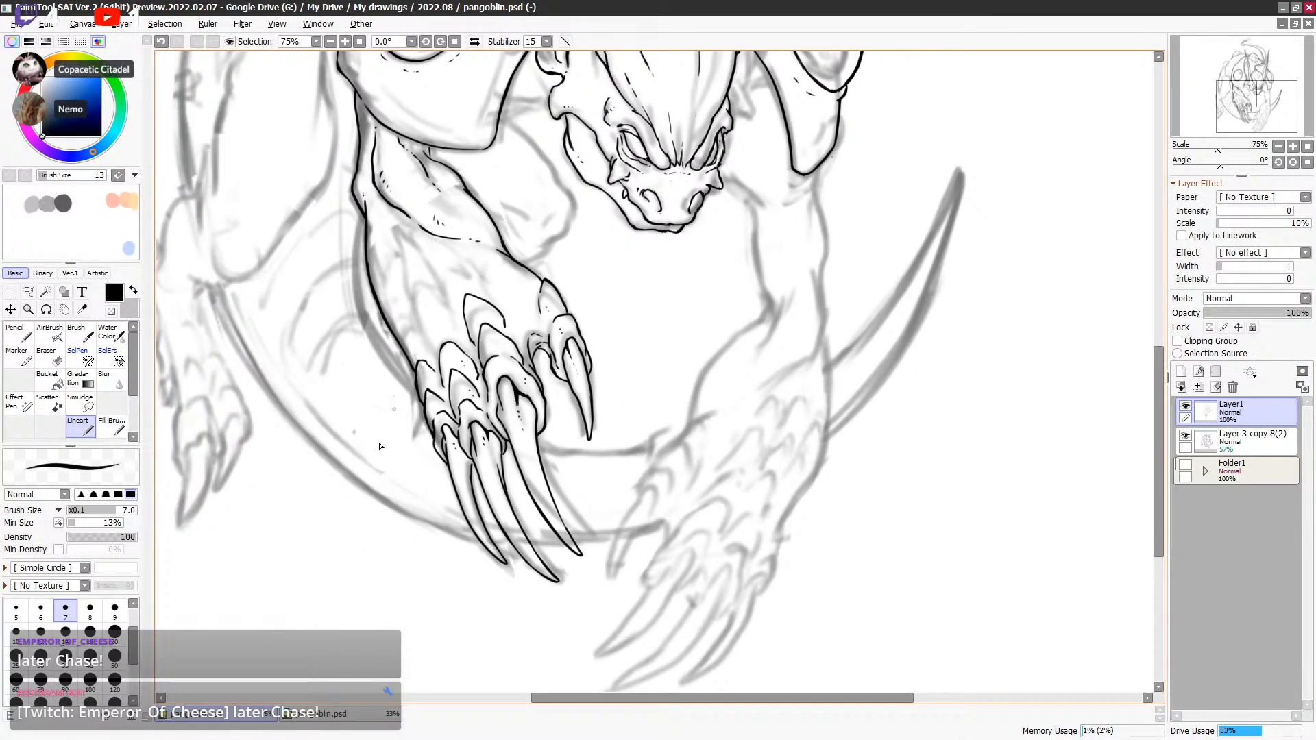
mouse_move(430, 351)
left_mouse_down()
mouse_move(414, 284)
mouse_move(460, 329)
left_mouse_up()
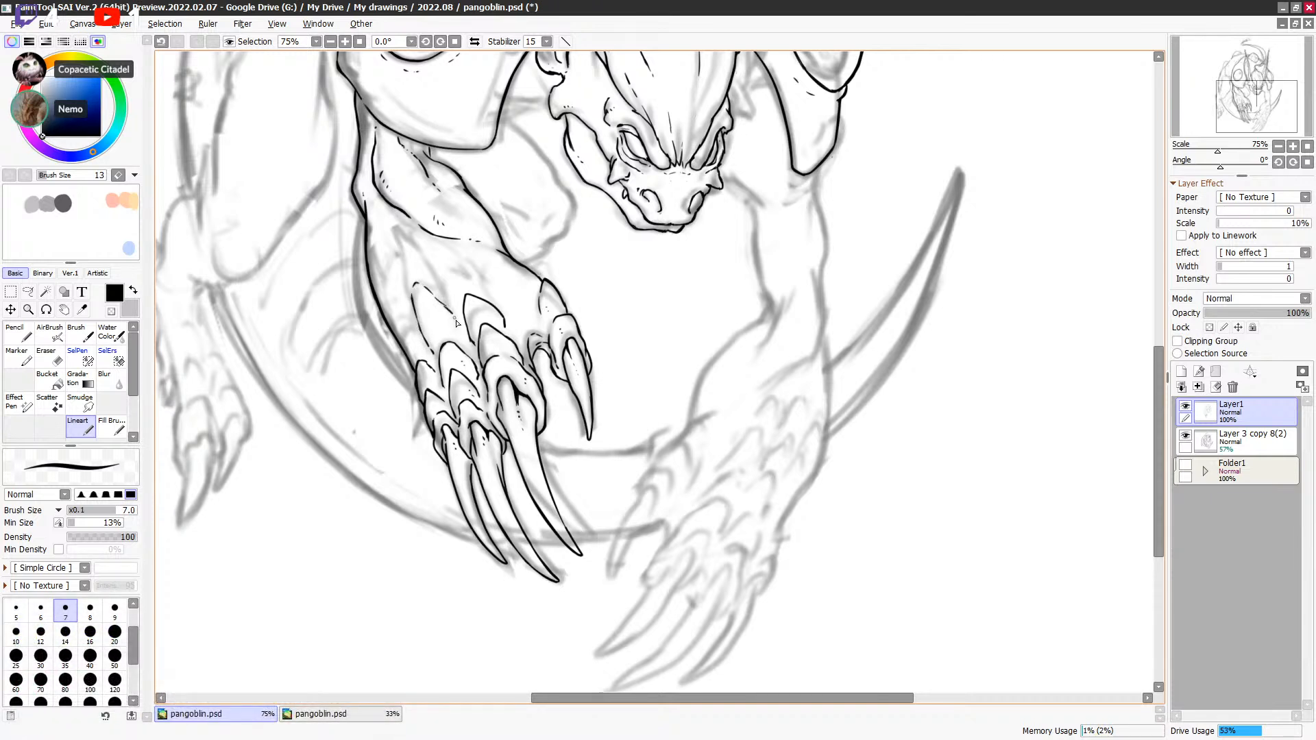
key("e")
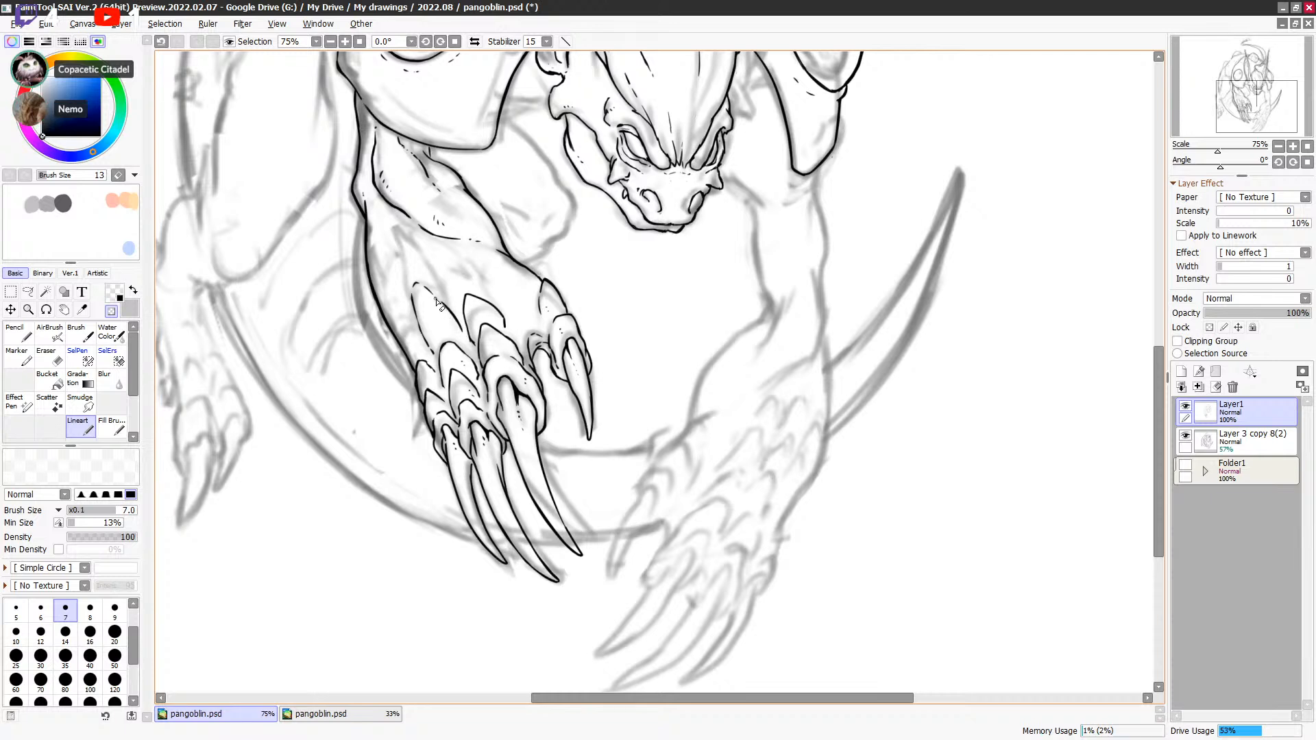
key("e")
Step: Ink the next scale along the front paw's outer edge and clean up its overlap with the neighbouring pointed scale
key("minus")
left_click_drag(401, 335, 408, 359)
key("minus")
key("ctrl+z")
key("minus")
key("minus")
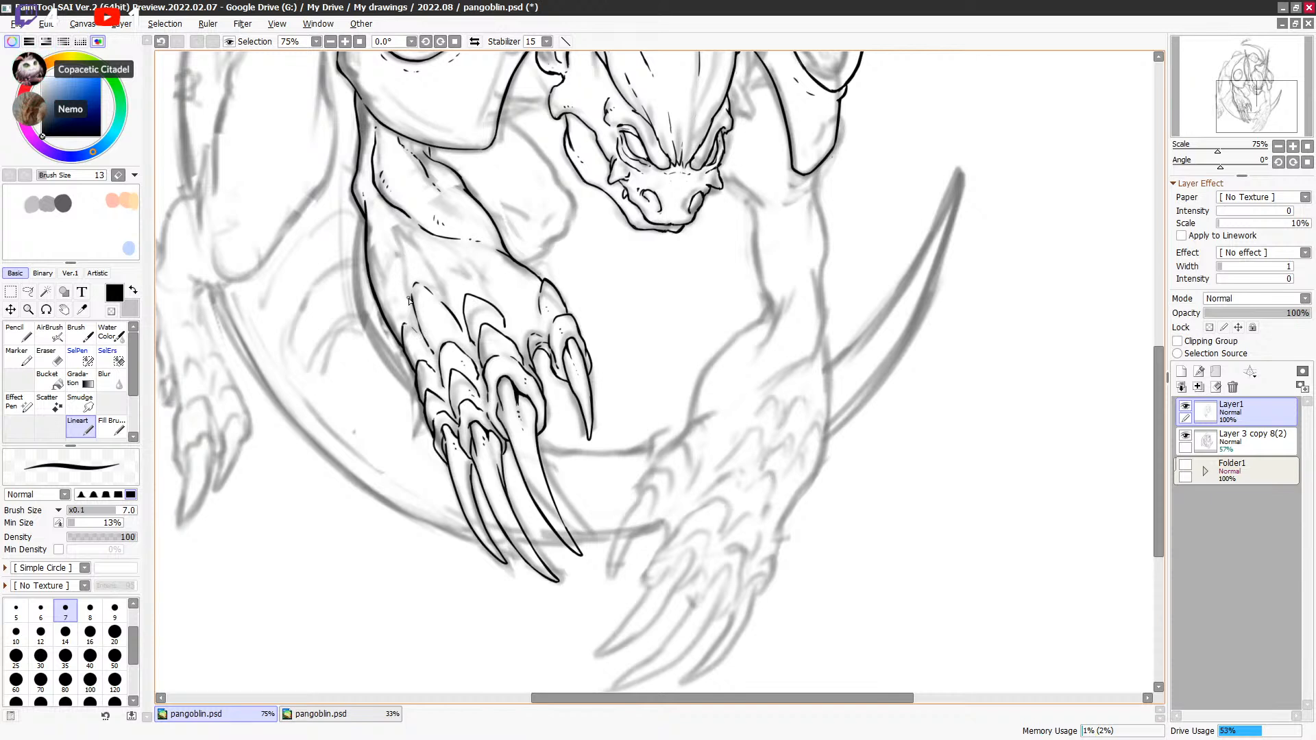
key("minus")
key("minus")
key("minus")
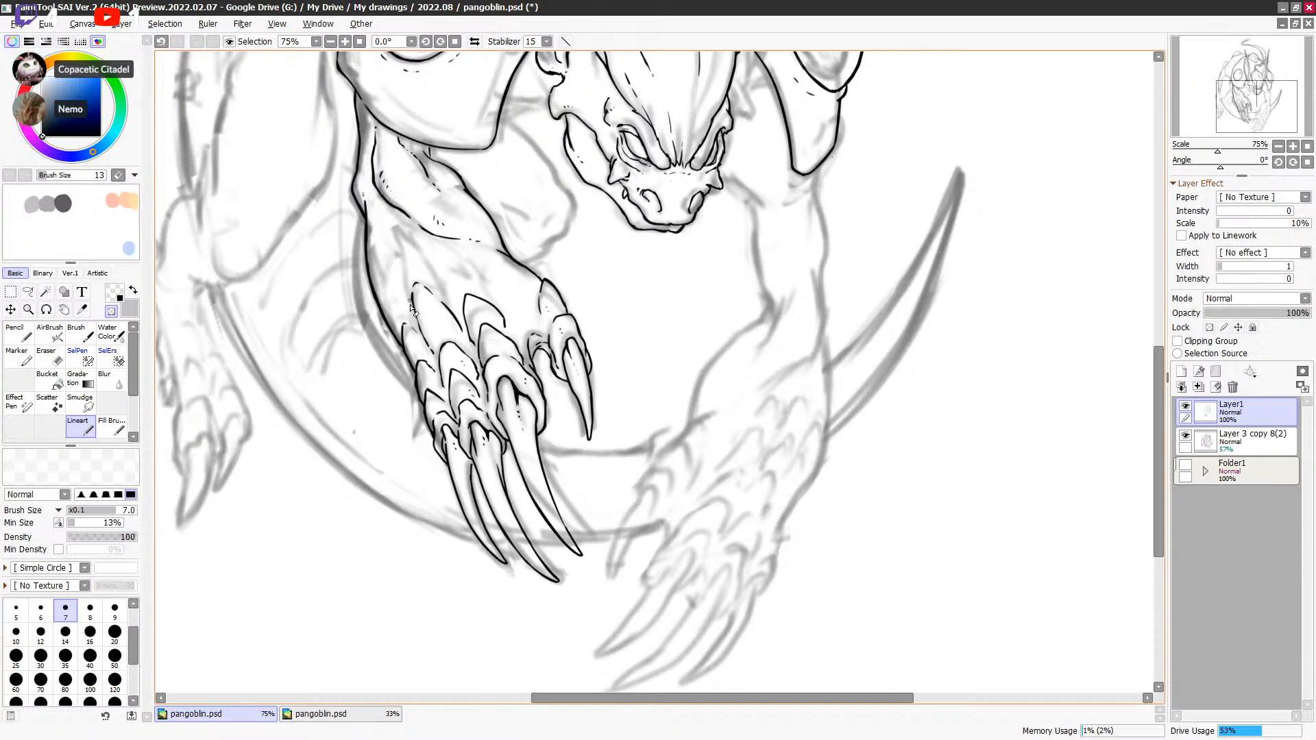
key("minus")
Step: Ink long tapering lines from the wrist down the back of the front paw to the upper scales, redoing unsatisfactory strokes
left_click_drag(411, 302, 395, 229)
key("ctrl+z")
key("ctrl+z")
mouse_move(406, 283)
left_mouse_down()
mouse_move(391, 221)
mouse_move(410, 241)
mouse_move(389, 216)
mouse_move(449, 306)
left_mouse_up()
key("minus")
key("minus")
key("minus")
key("minus")
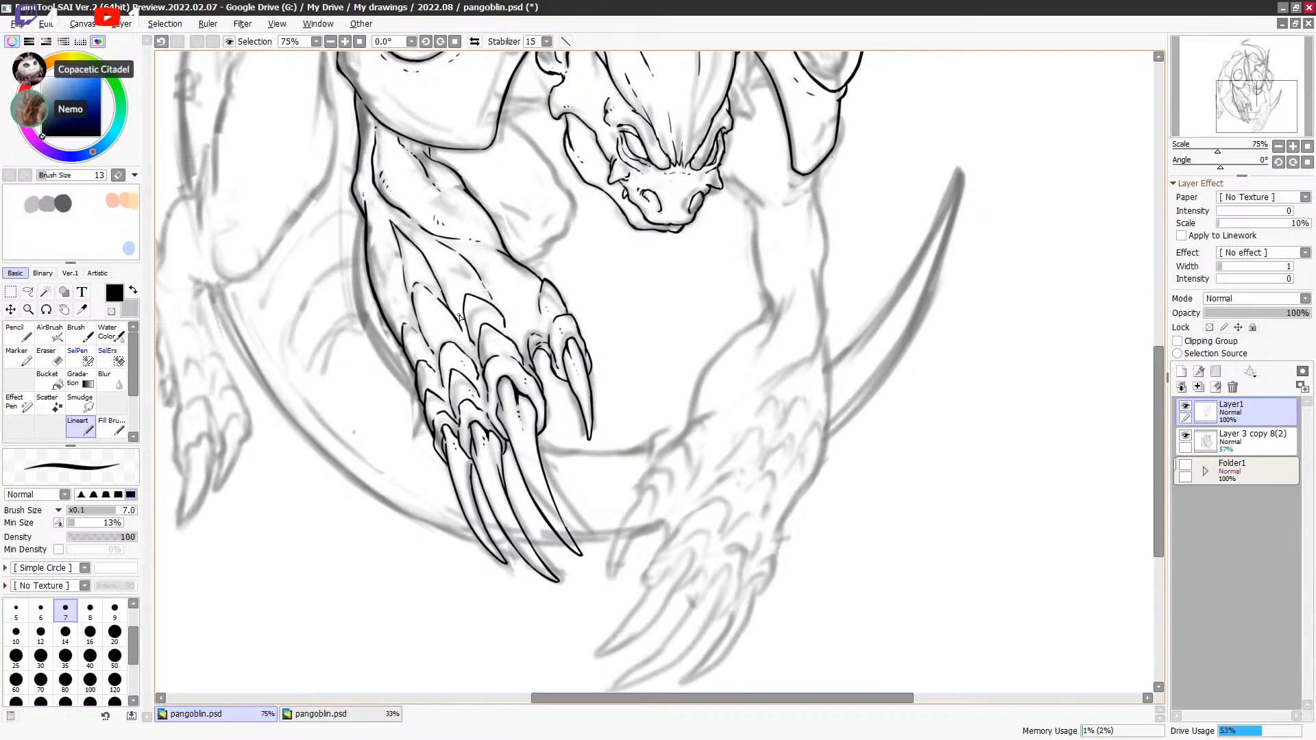
key("ctrl+z")
key("e")
key("e")
mouse_move(640, 268)
left_mouse_down()
mouse_move(600, 495)
mouse_move(613, 358)
left_mouse_up()
left_click_drag(708, 364, 712, 300)
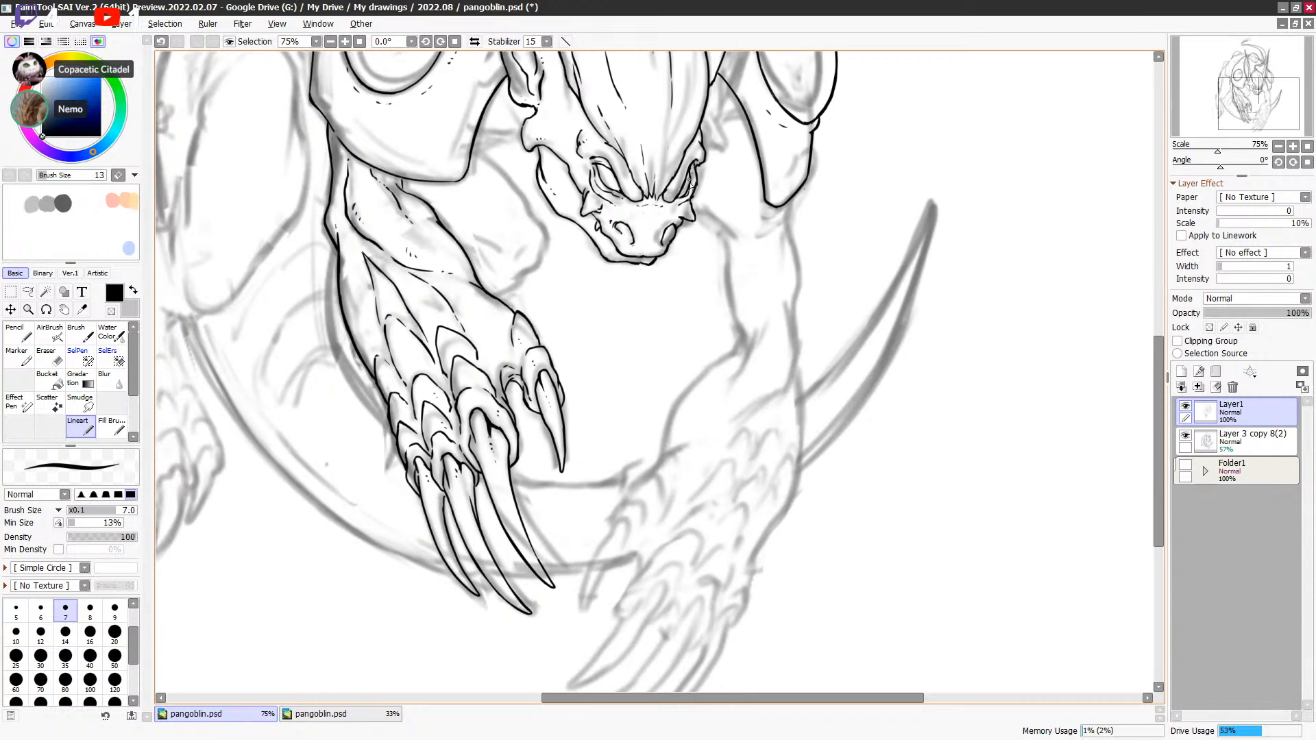
key("e")
key("e")
key("e")
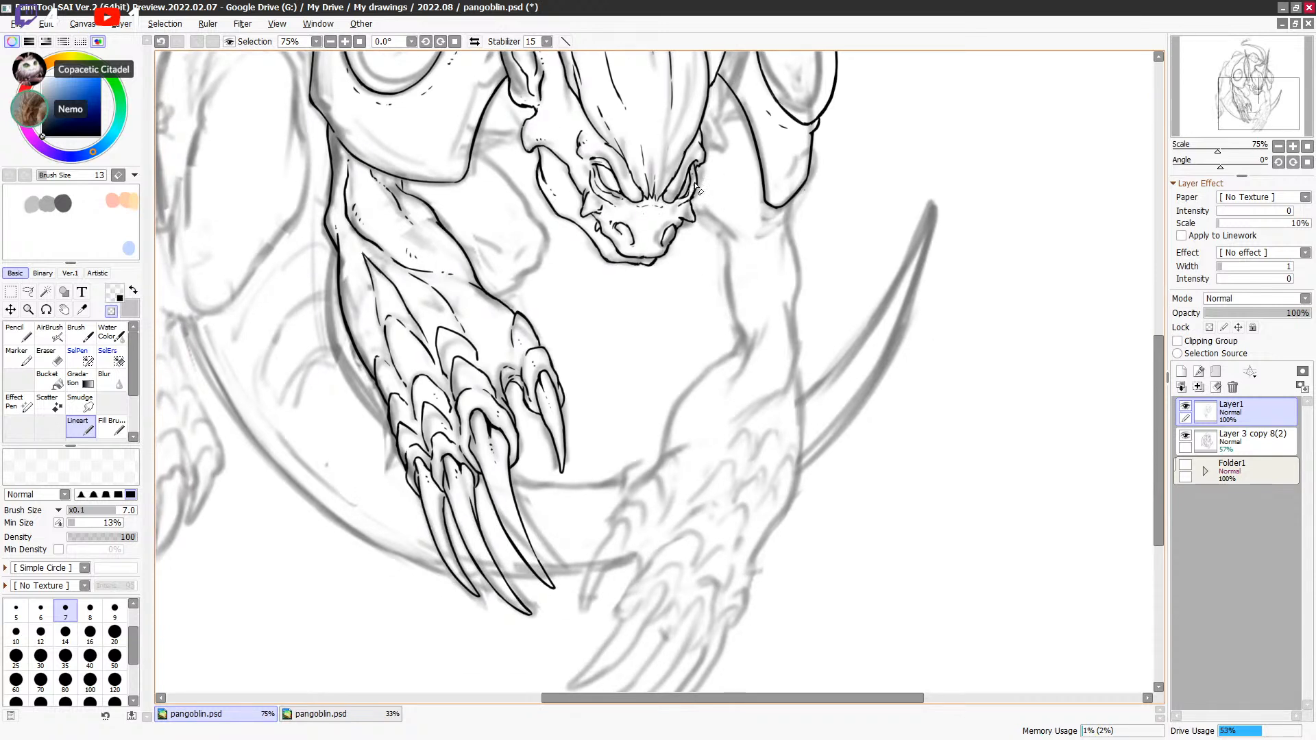
key("e")
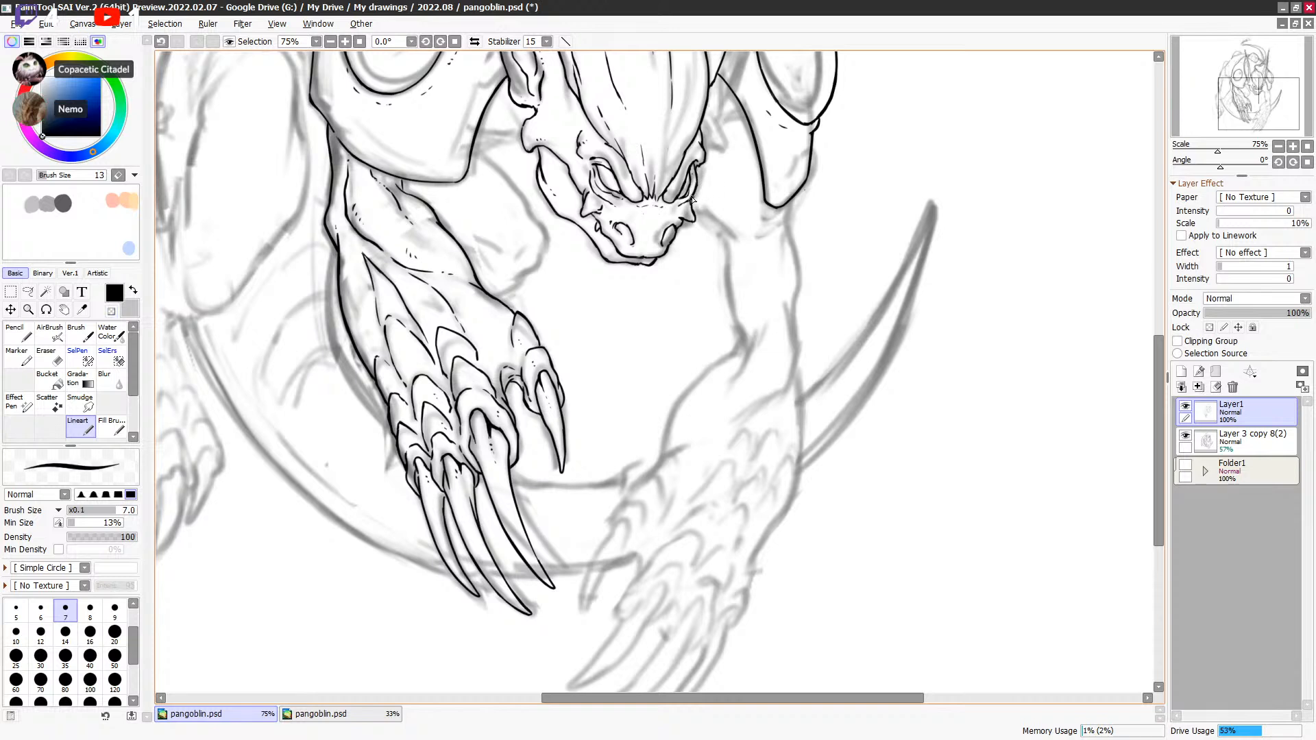
key("e")
key("e")
key("e")
key("e")
mouse_move(732, 232)
left_mouse_down()
mouse_move(680, 428)
mouse_move(726, 272)
left_mouse_up()
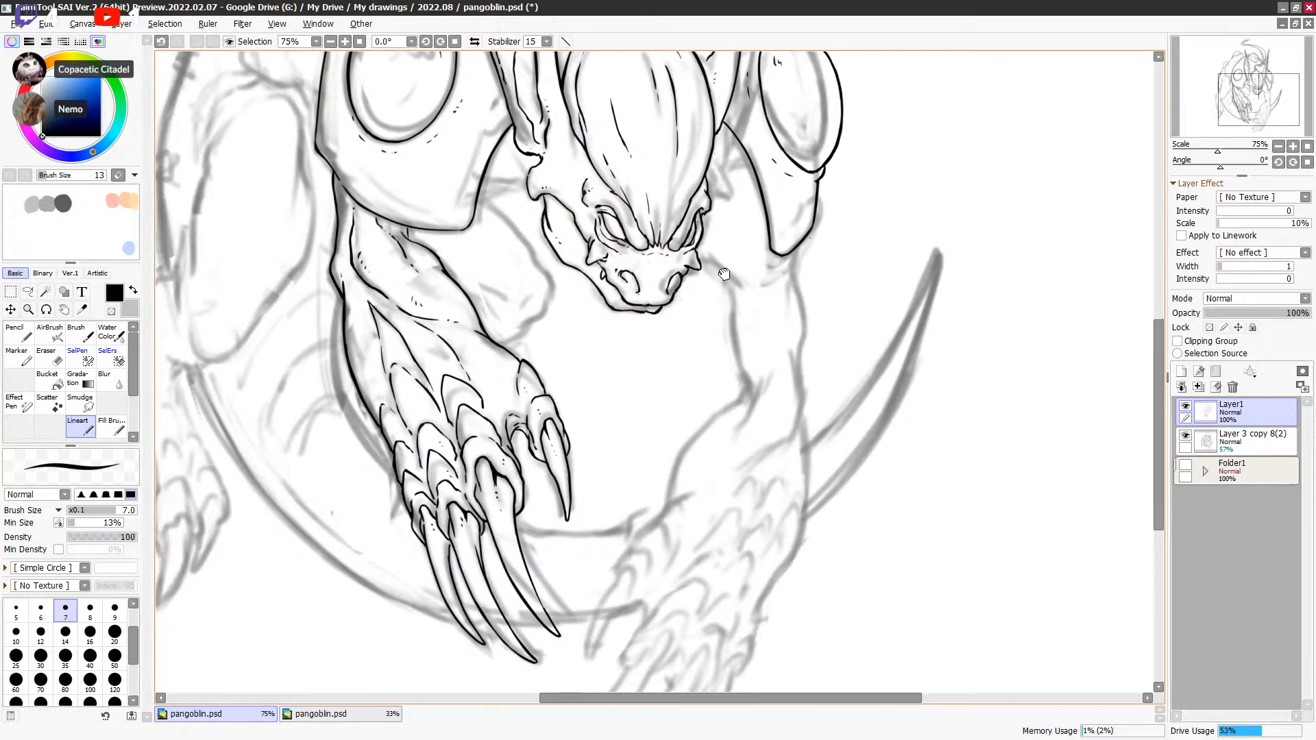
Step: Ink the short fold line above the innermost claw's scale and check the line art with the sketch layer briefly hidden
left_click_drag(510, 405, 498, 381)
key("minus")
key("minus")
key("ctrl+z")
scroll(767, 373, "down", 1)
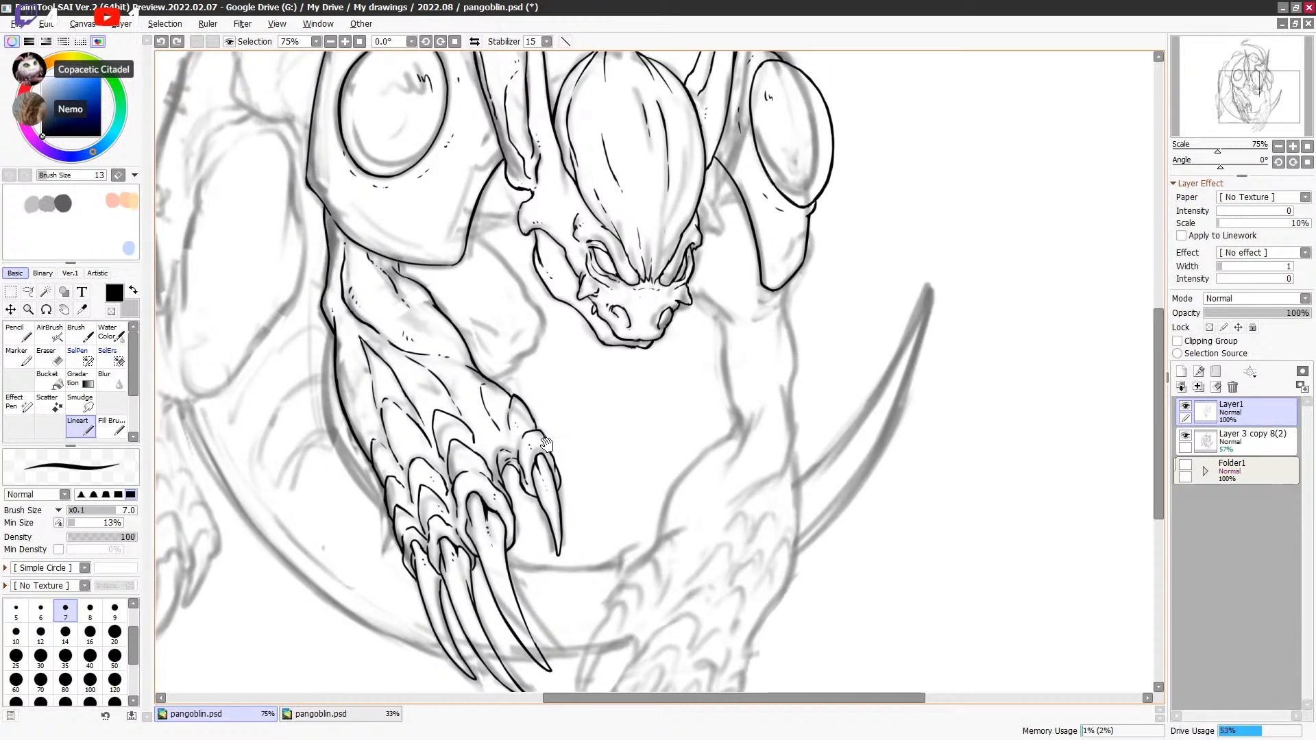
scroll(637, 367, "left", 1)
scroll(832, 412, "up", 1)
scroll(831, 411, "right", 1)
left_click(1186, 437)
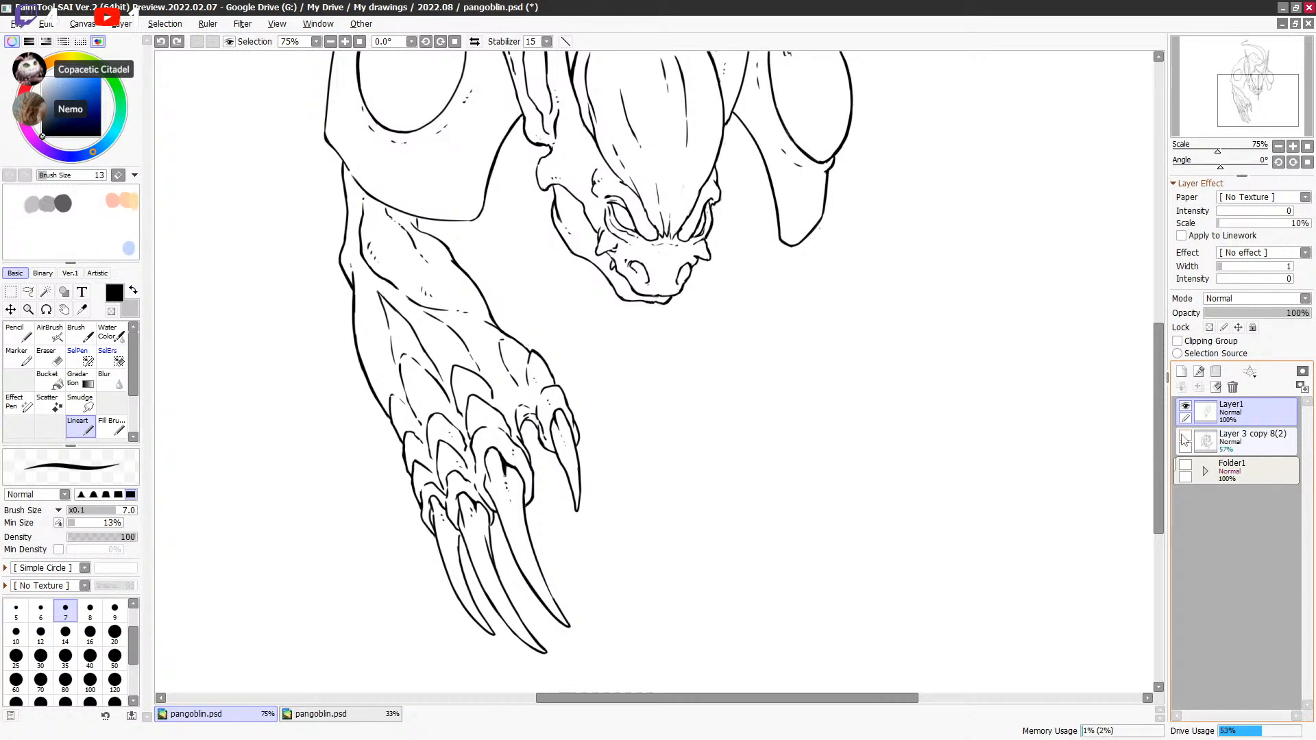
left_click(1186, 437)
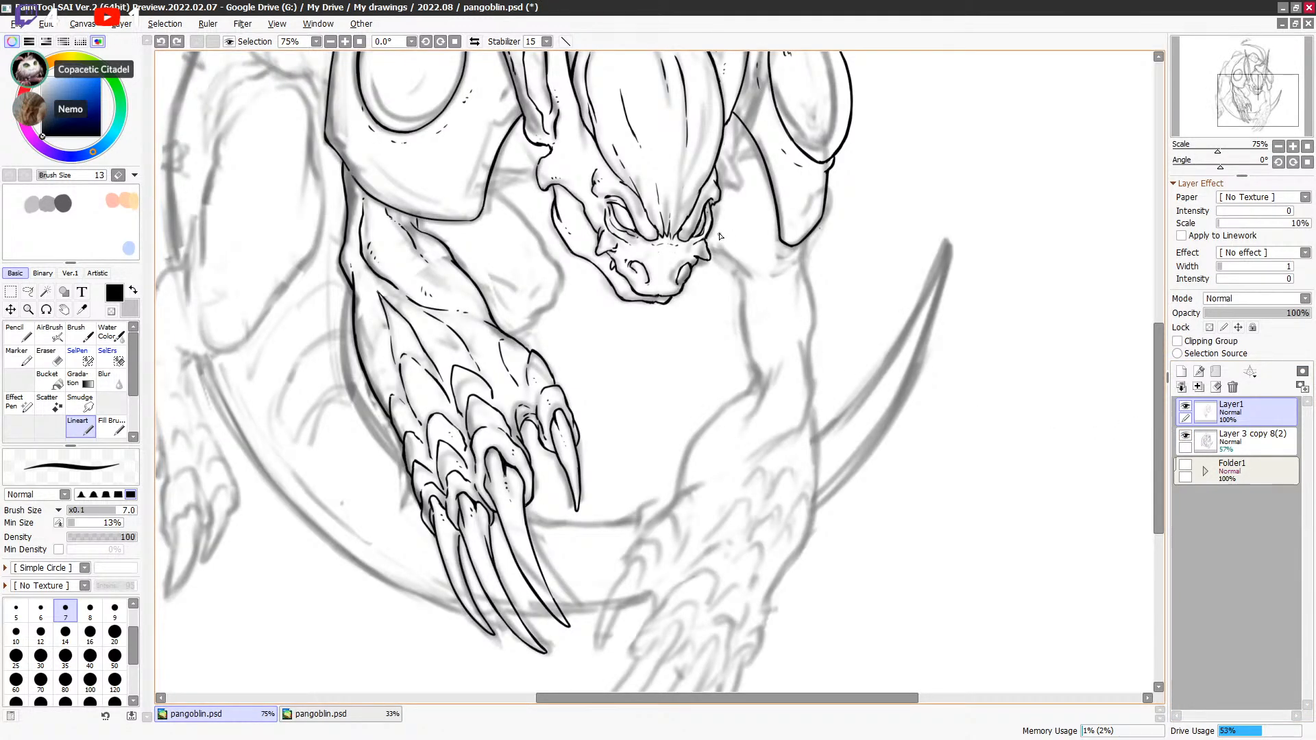
Step: Ink the contour running from the jaw to the other arm and a short stroke at that arm's outer edge below the shoulder plate
scroll(617, 233, "up", 2)
left_click_drag(707, 273, 750, 303)
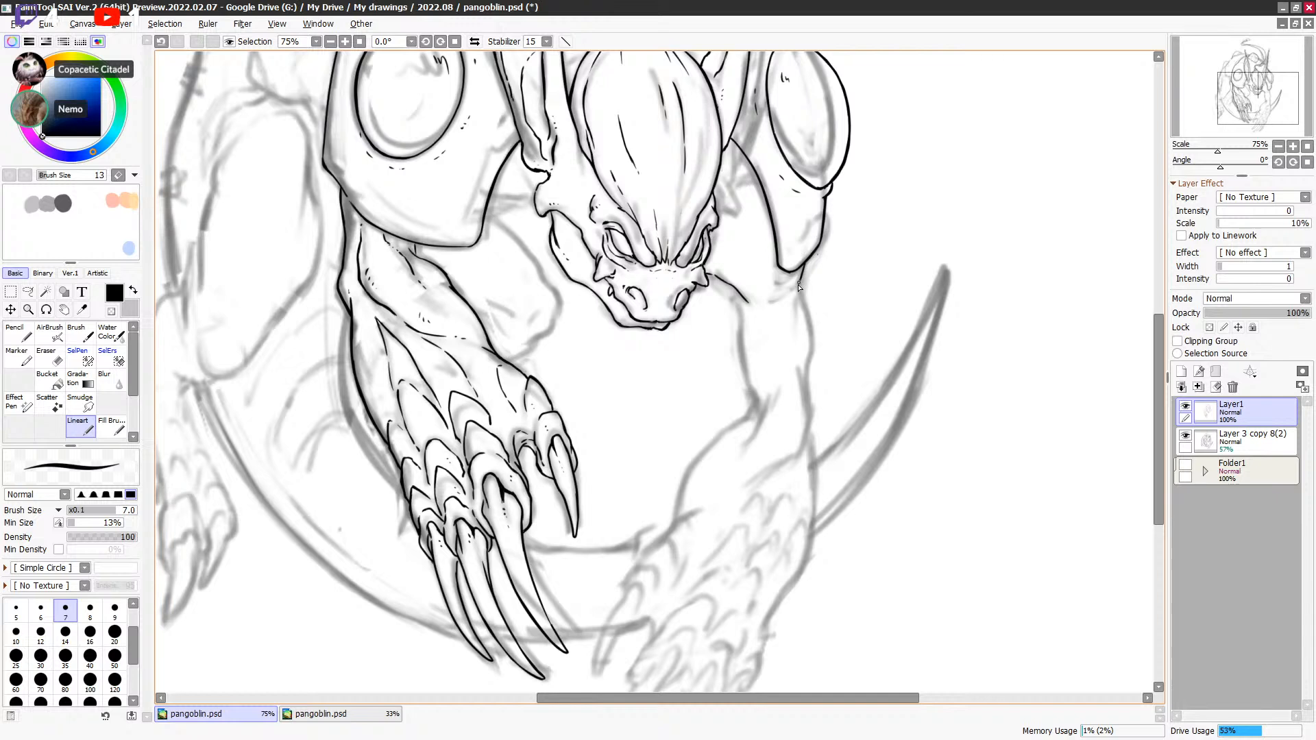
key("ctrl+z")
left_click_drag(805, 271, 795, 301)
key("ctrl+z")
left_click_drag(713, 277, 744, 298)
Step: Ink the contour of the rounded form behind the front forearm, from the shoulder plate around to the wrist
left_click_drag(498, 220, 541, 277)
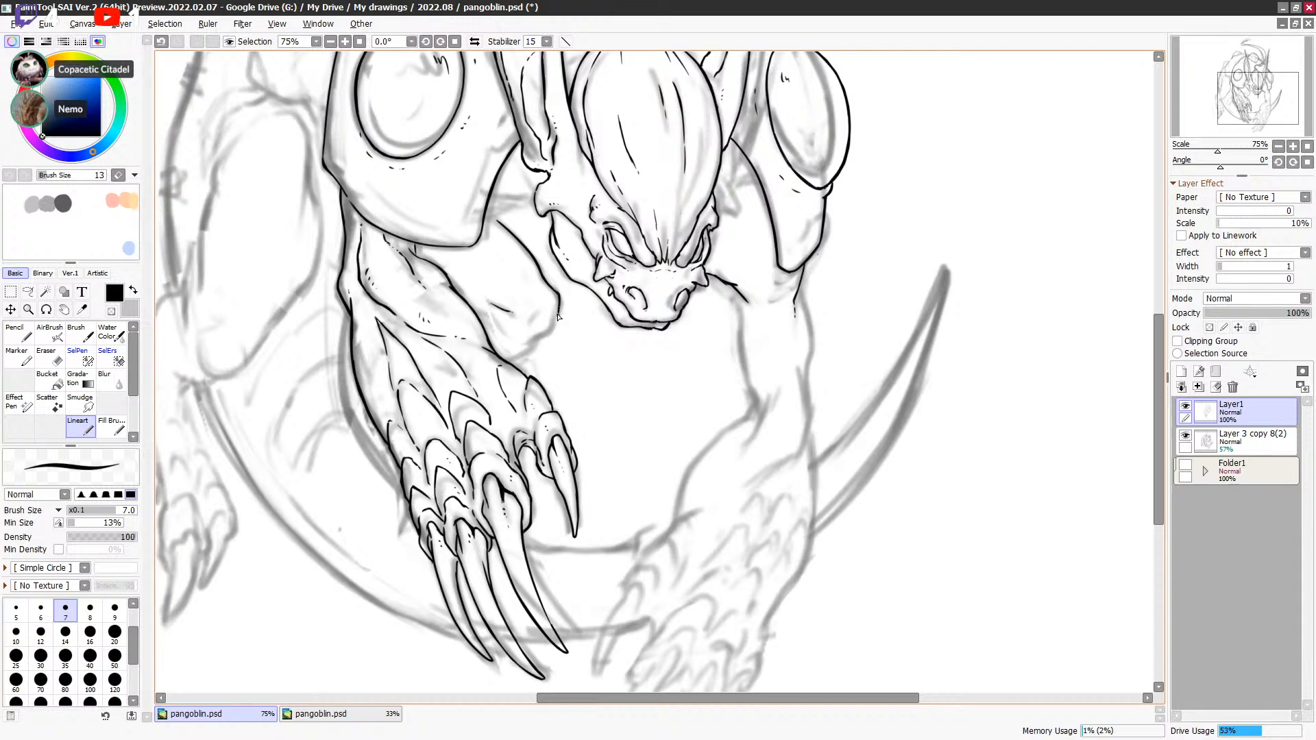
left_click_drag(532, 321, 540, 315)
mouse_move(532, 340)
left_mouse_down()
mouse_move(544, 336)
mouse_move(513, 364)
left_mouse_up()
key("e")
key("e")
key("e")
key("e")
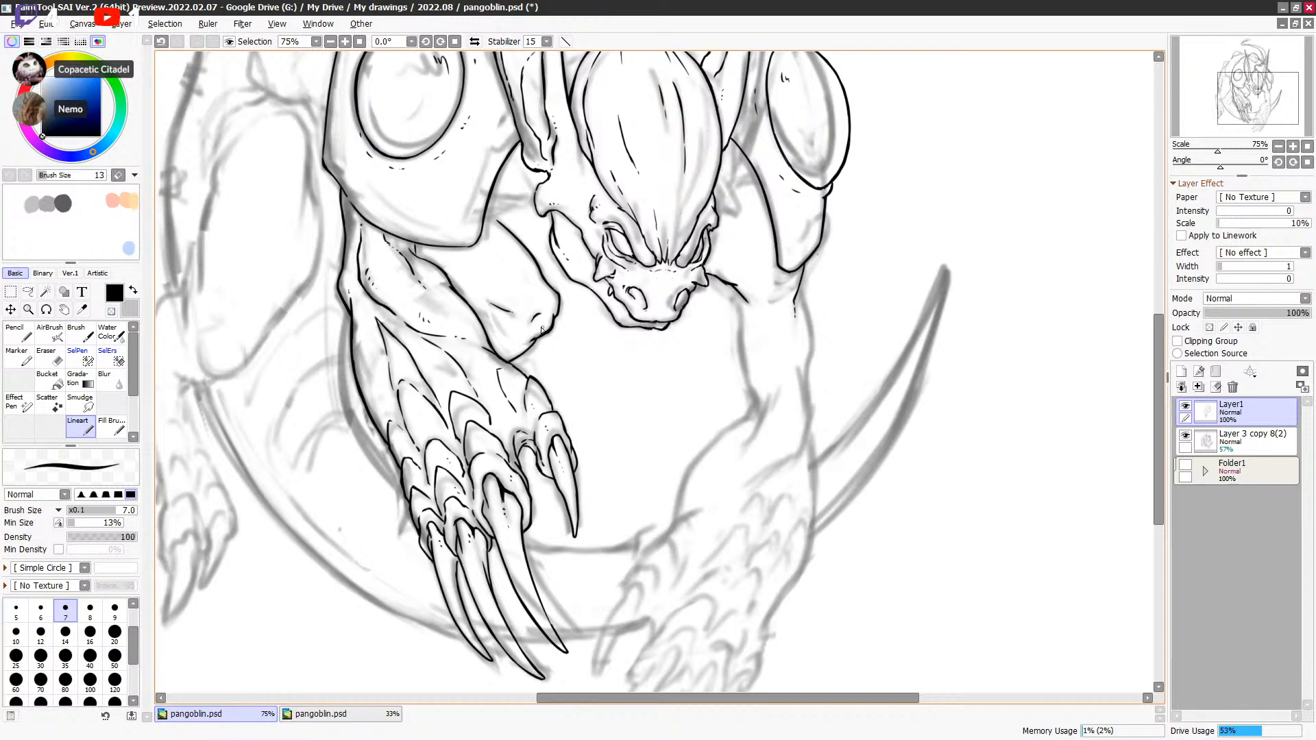
Step: Add small fold marks inside the rounded form next to the forearm contour, undoing and redrawing the misplaced ones
left_click_drag(474, 309, 486, 313)
key("ctrl+z")
left_click(492, 325)
key("ctrl+z")
left_click(495, 327)
Step: Ink the short connecting lines between the front shoulder plate and the head, and check them by toggling Layer1's visibility
mouse_move(564, 207)
left_mouse_down()
mouse_move(646, 373)
mouse_move(526, 315)
mouse_move(556, 312)
mouse_move(506, 334)
mouse_move(543, 315)
left_mouse_up()
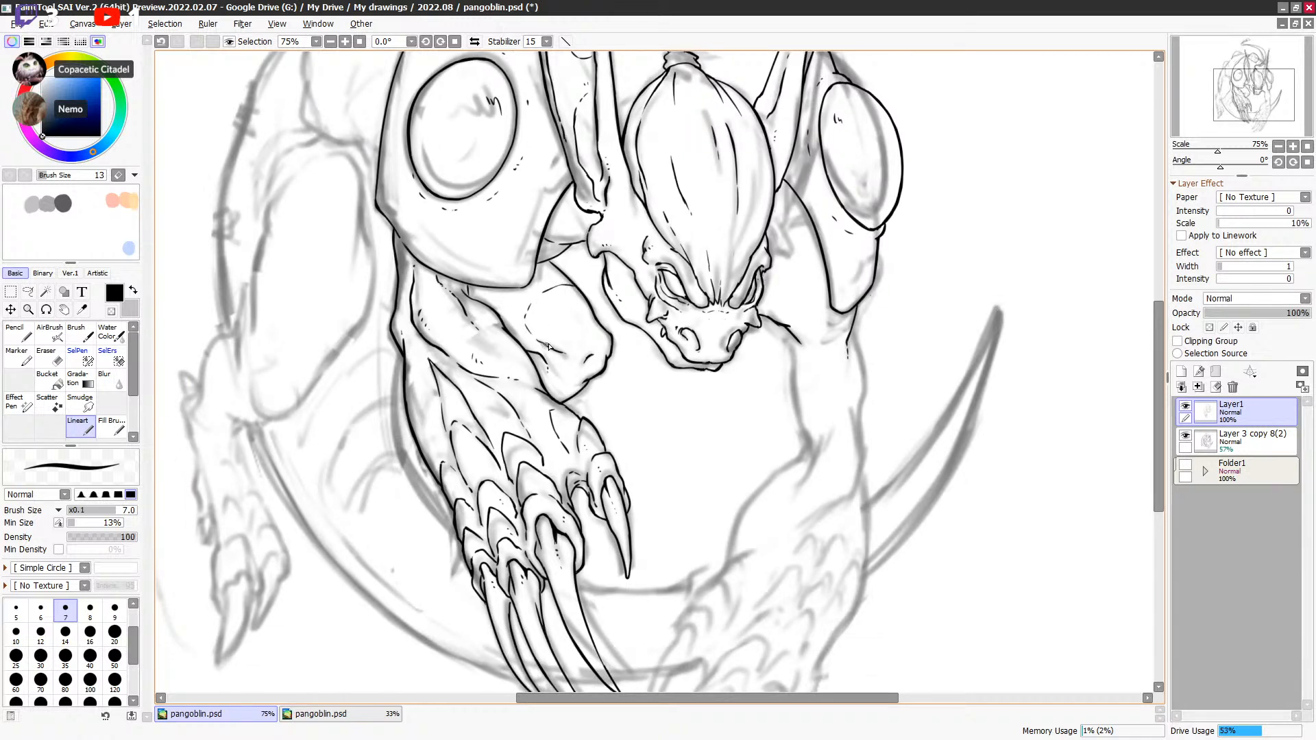
key("ctrl+z")
left_click_drag(532, 282, 537, 271)
mouse_move(731, 385)
left_mouse_down()
mouse_move(887, 297)
mouse_move(823, 262)
left_mouse_up()
left_click_drag(998, 370, 950, 430)
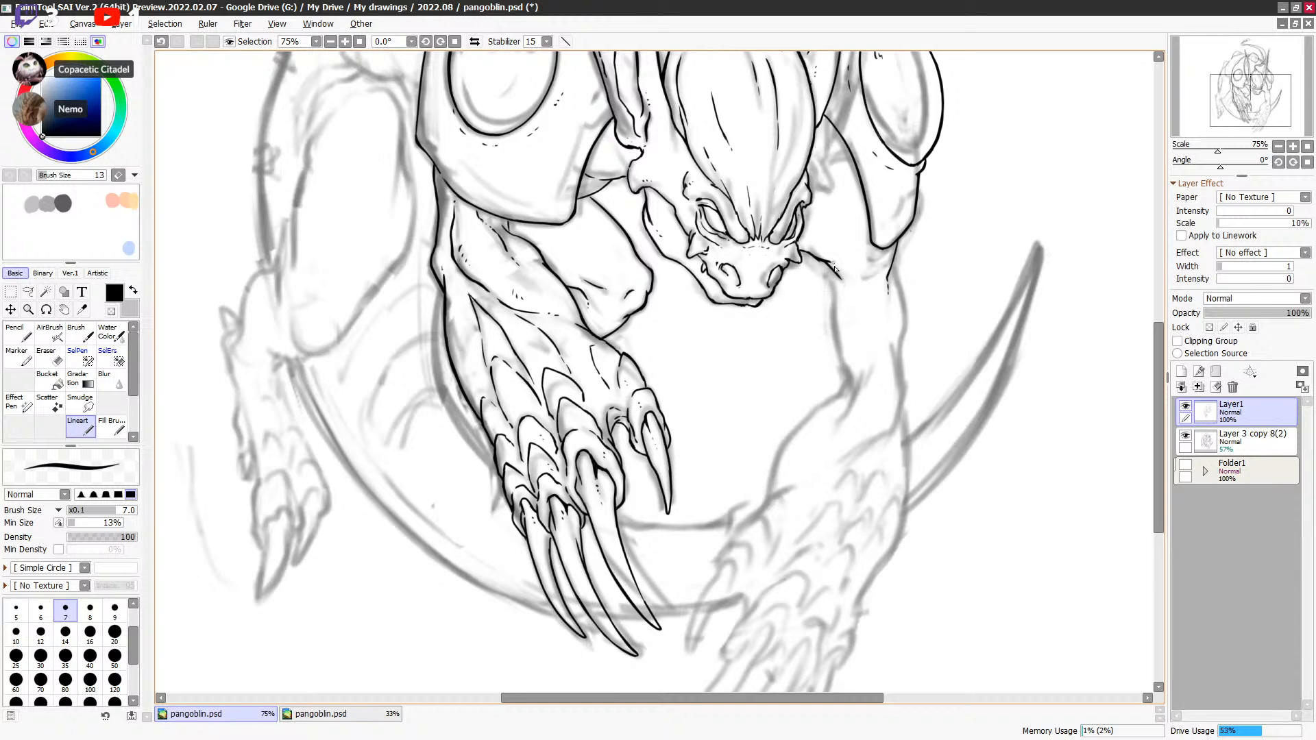
left_click(1186, 408)
left_click(1187, 411)
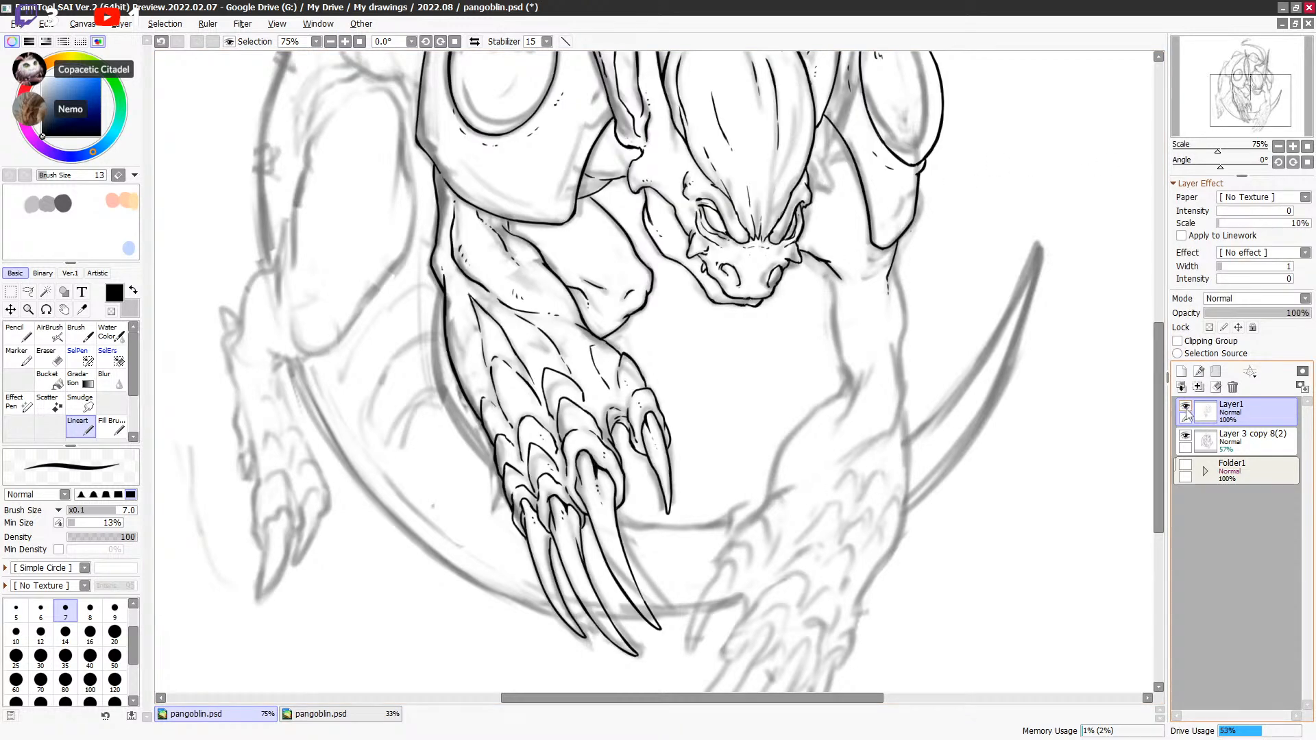
left_click_drag(836, 273, 824, 291)
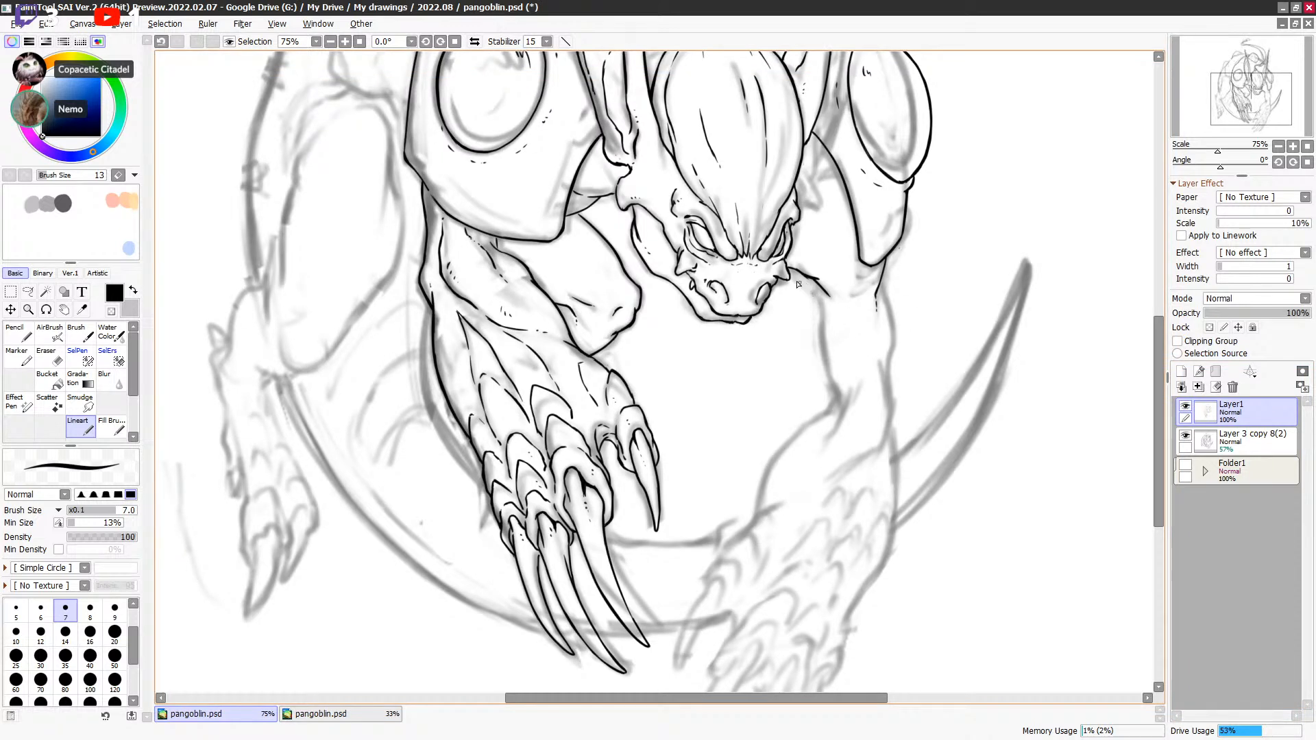
Step: Redraw the contour between the jaw and the other arm and erase the stray ends where it meets the arm
left_click_drag(777, 282, 812, 295)
key("ctrl+z")
left_click_drag(803, 275, 820, 287)
key("minus")
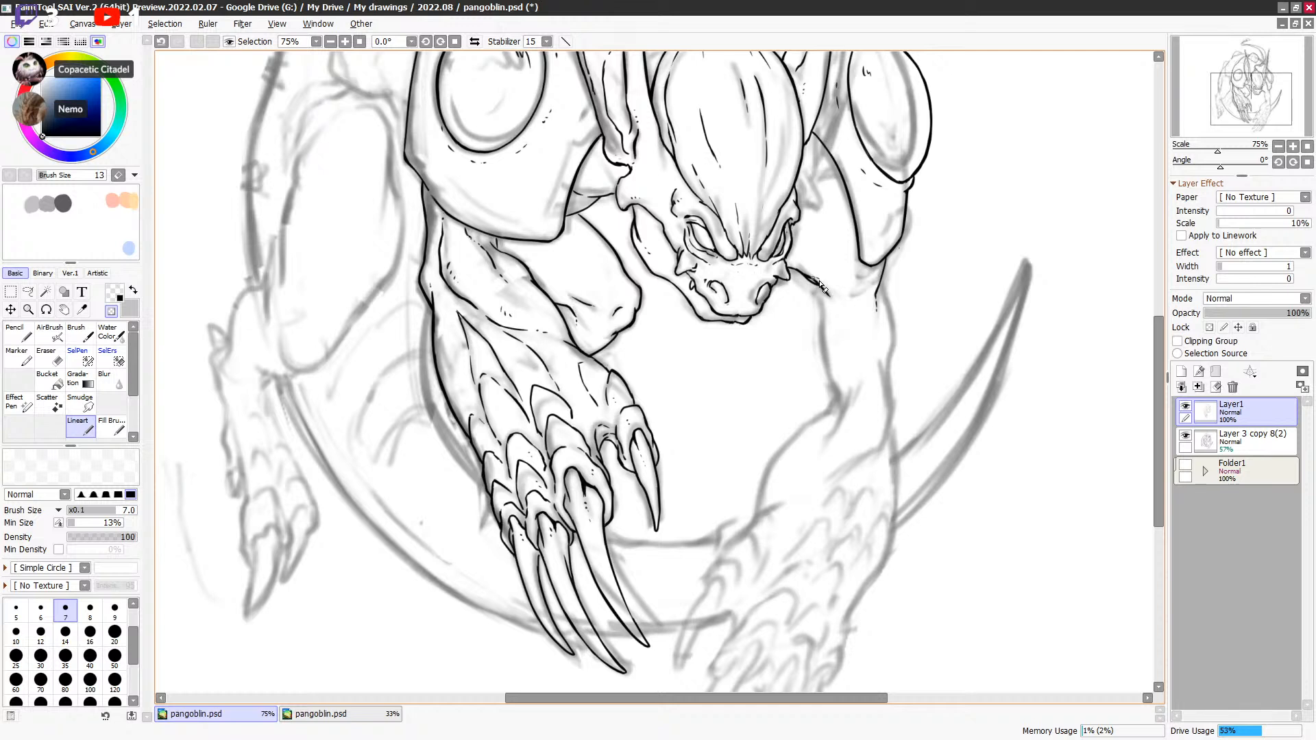
key("minus")
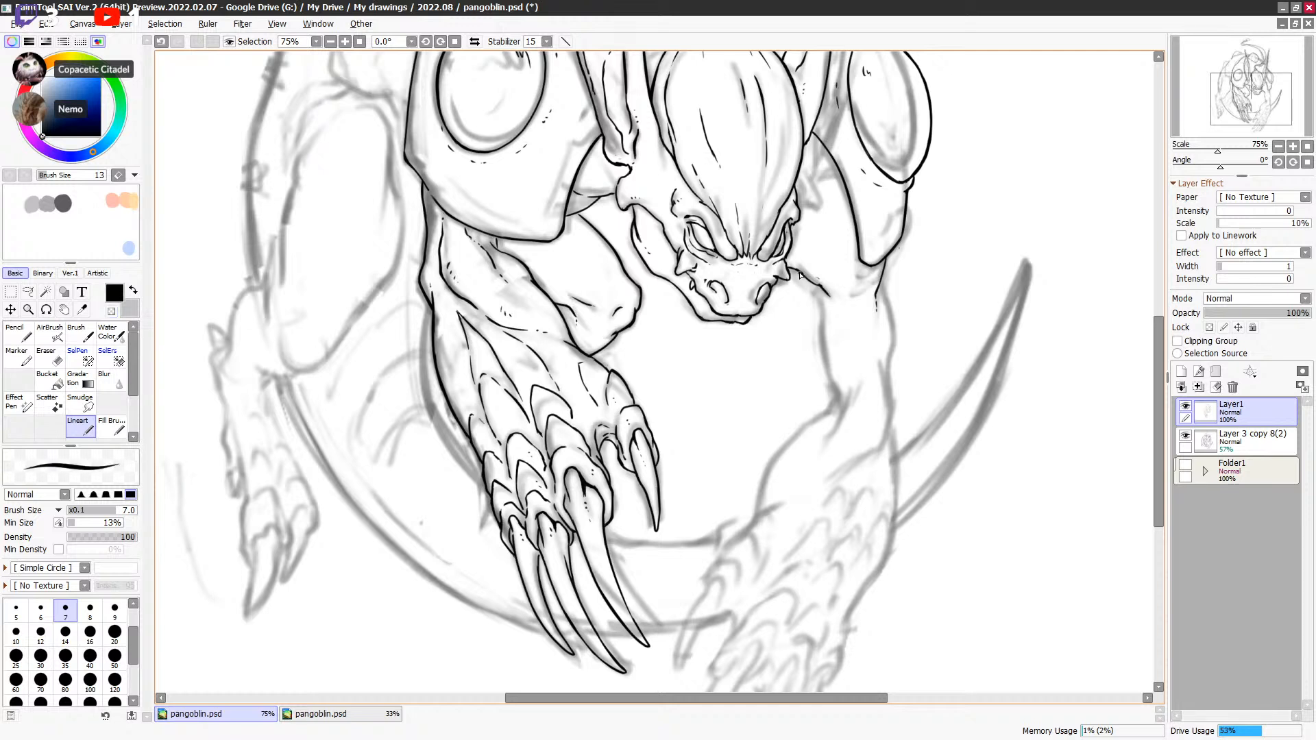
key("minus")
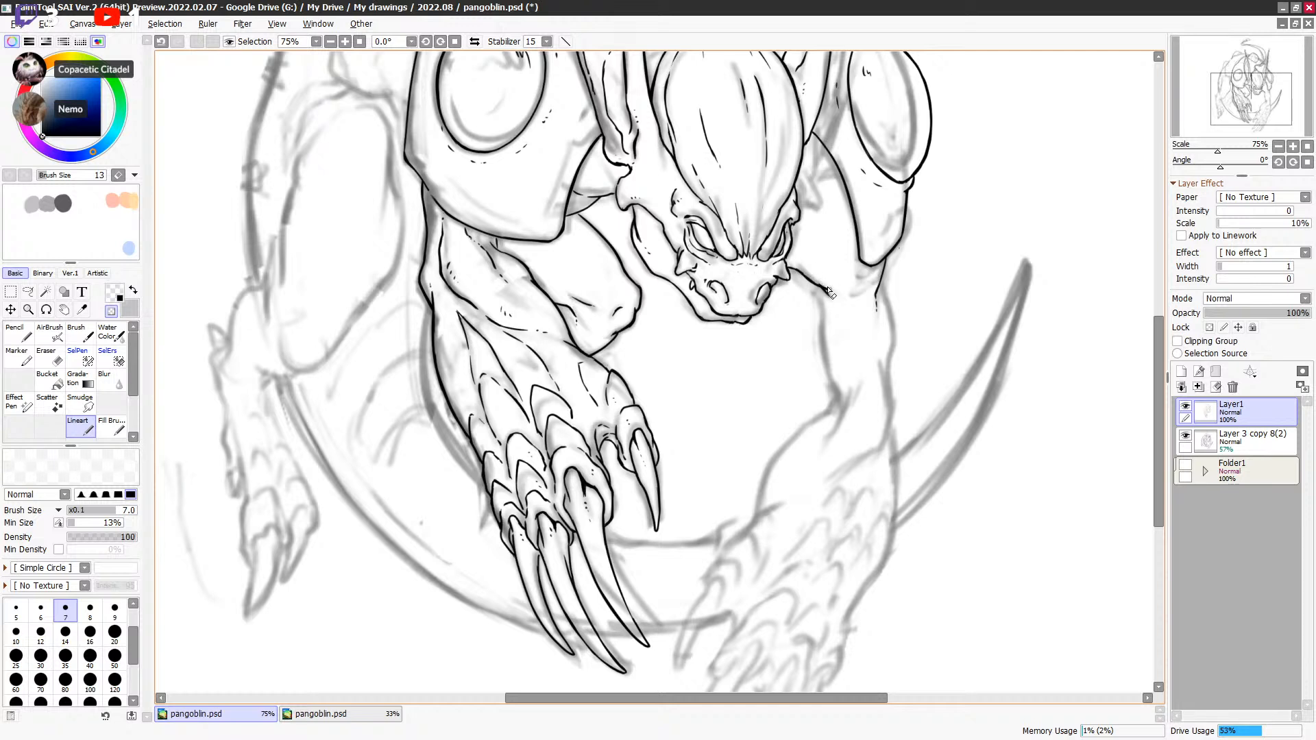
key("minus")
key("minus")
key("minus")
Step: Ink the other arm's inner contour from the chest line down to the elbow
left_click_drag(820, 307, 825, 368)
mouse_move(819, 308)
left_mouse_down()
mouse_move(837, 403)
mouse_move(862, 358)
mouse_move(836, 376)
left_mouse_up()
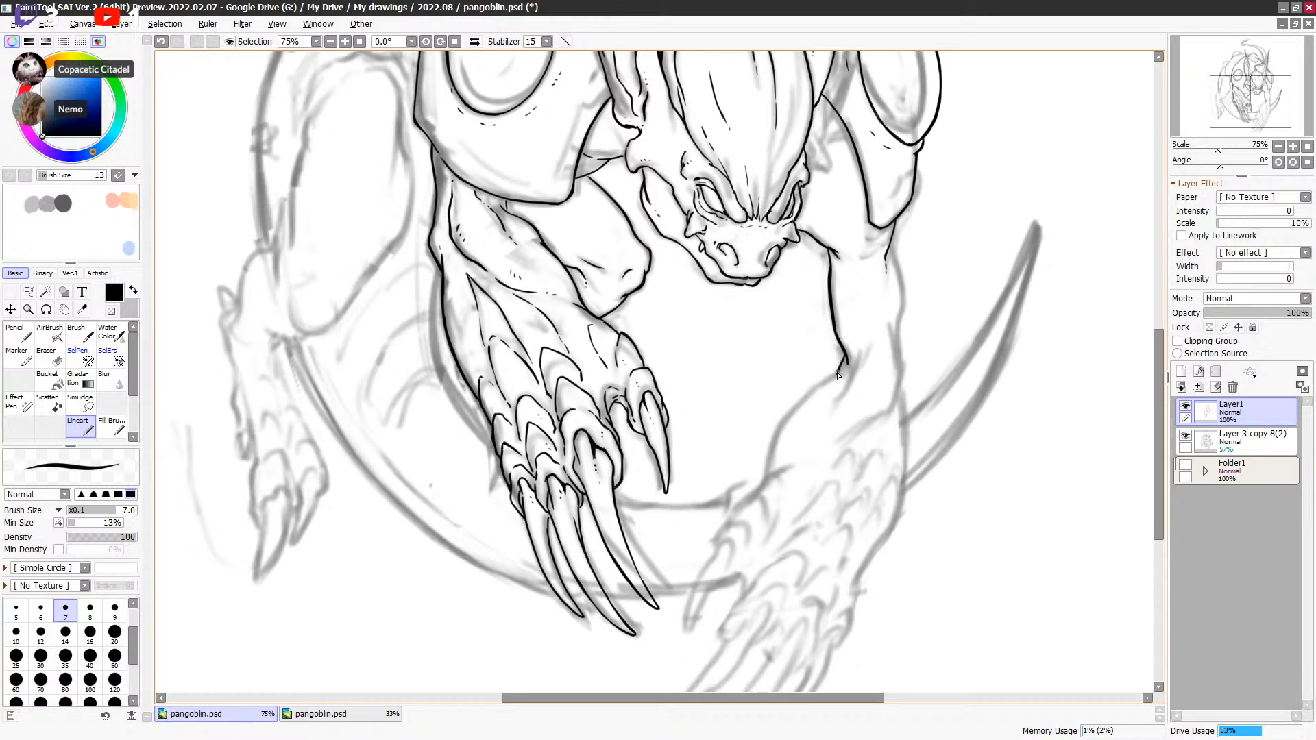
left_click_drag(838, 438, 829, 428)
Step: Ink the other arm's outer elbow curve and elbow crease, and extend the inner forearm contour down towards the paw
mouse_move(882, 309)
left_mouse_down()
mouse_move(889, 381)
mouse_move(893, 371)
mouse_move(892, 357)
mouse_move(879, 397)
mouse_move(890, 360)
mouse_move(908, 399)
mouse_move(949, 362)
mouse_move(861, 398)
mouse_move(874, 393)
mouse_move(859, 371)
left_mouse_up()
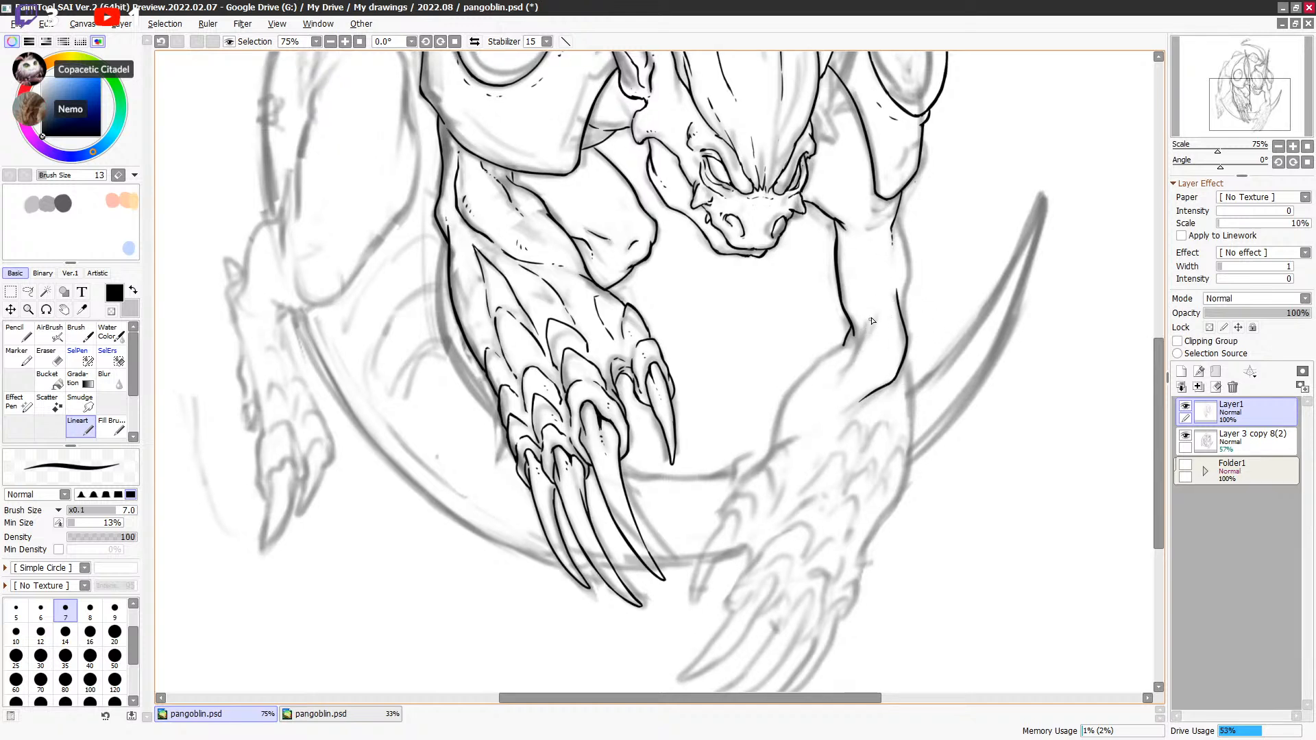
left_click_drag(875, 316, 850, 353)
mouse_move(904, 303)
left_mouse_down()
mouse_move(874, 355)
mouse_move(840, 355)
left_mouse_up()
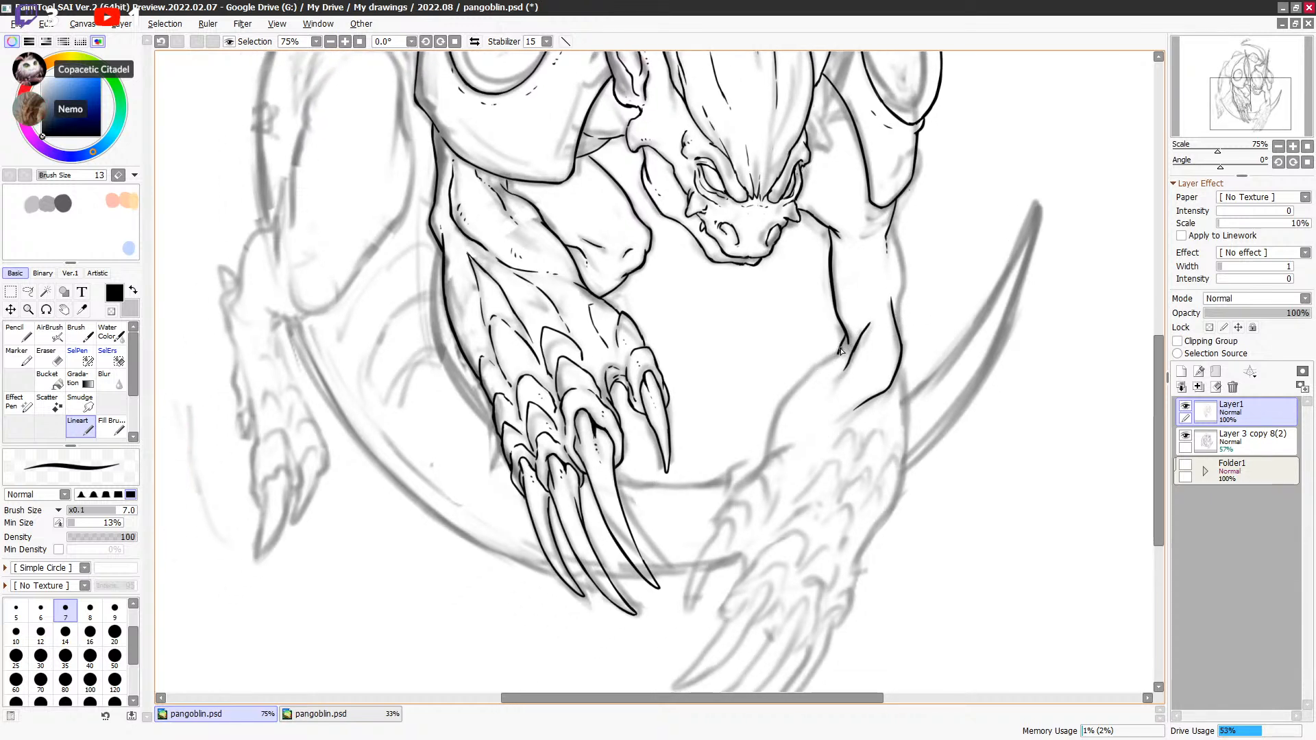
left_click_drag(842, 351, 773, 430)
left_click_drag(851, 413, 838, 419)
Step: Add small skin texture dots in the middle of the other upper arm, undoing and redrawing them once
left_click(865, 264)
left_click(868, 272)
key("ctrl+z")
key("ctrl+z")
key("ctrl+z")
left_click(865, 263)
left_click(868, 271)
Step: Ink the other arm's outer contour from the shoulder plate to the elbow and check it with the sketch layer briefly hidden
left_click_drag(891, 282, 892, 296)
left_click_drag(897, 226, 898, 335)
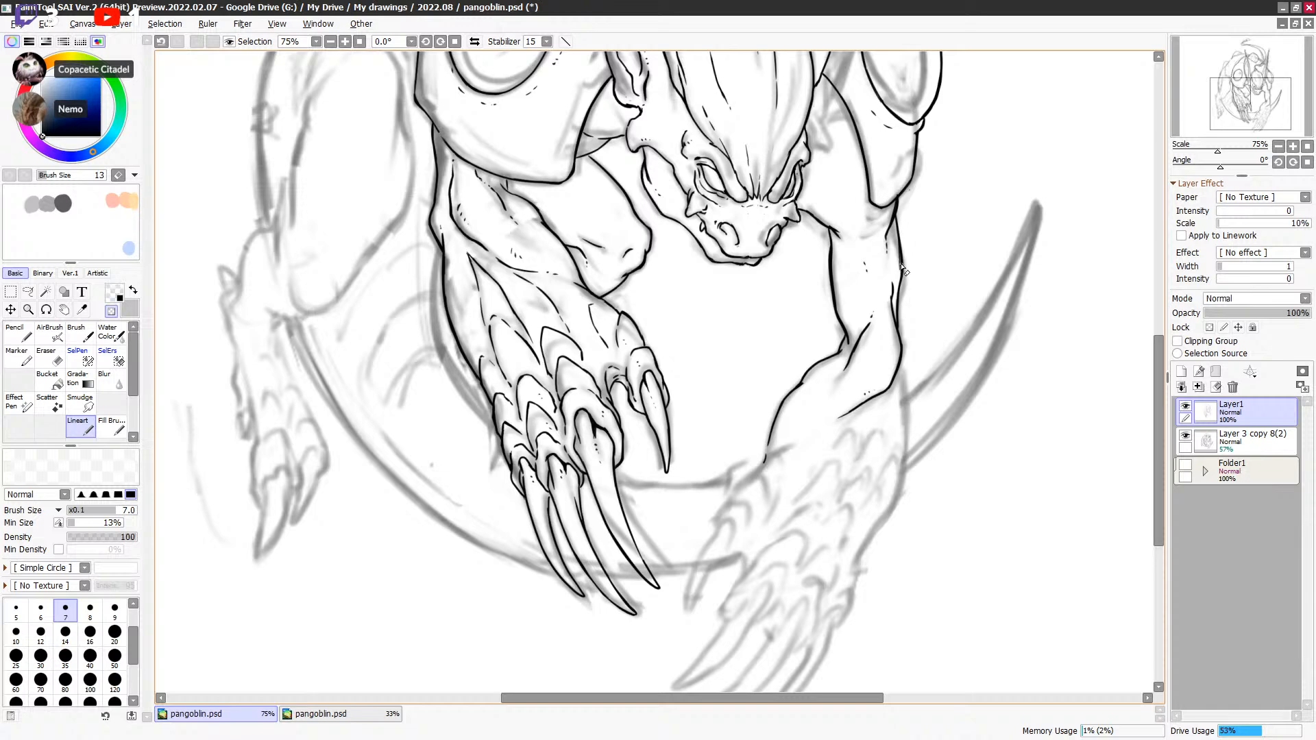
left_click(1186, 437)
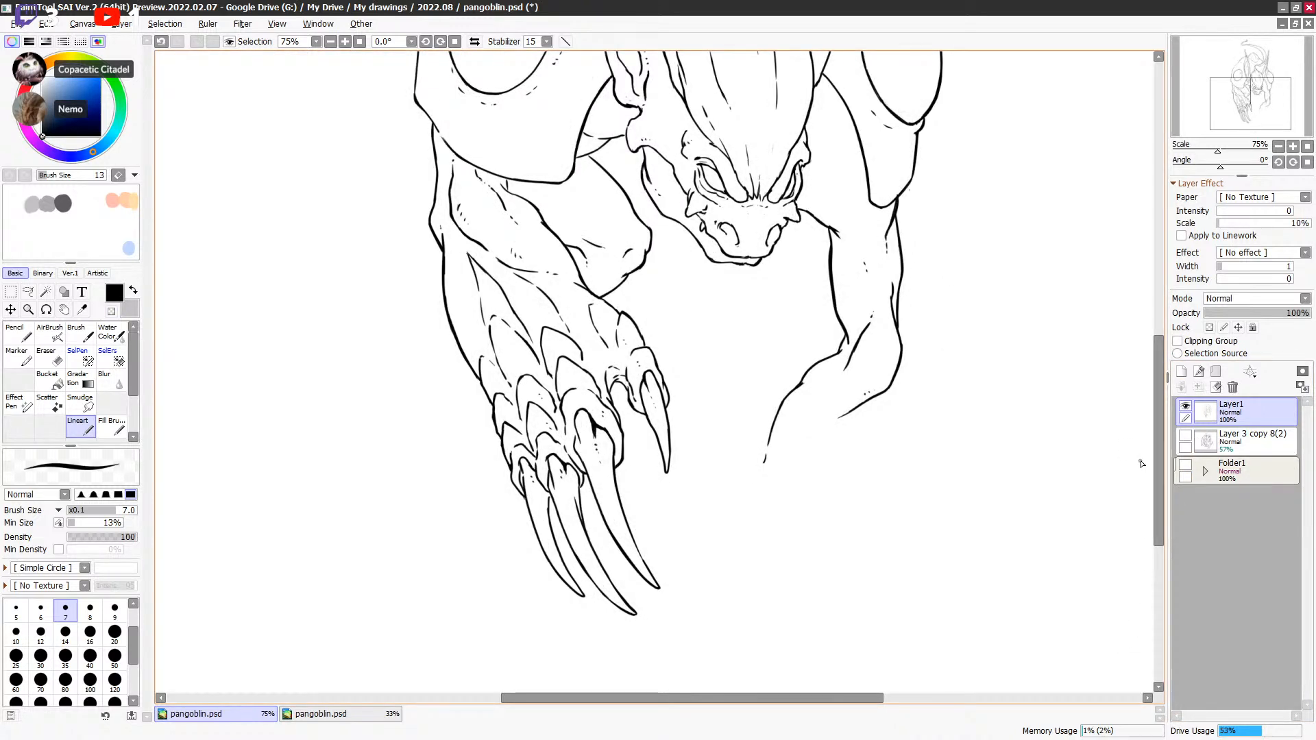
left_click(1187, 438)
Step: Ink the other forearm's outer contour from the elbow down towards the scaled paw and clean up the elbow junction
left_click_drag(960, 430, 991, 337)
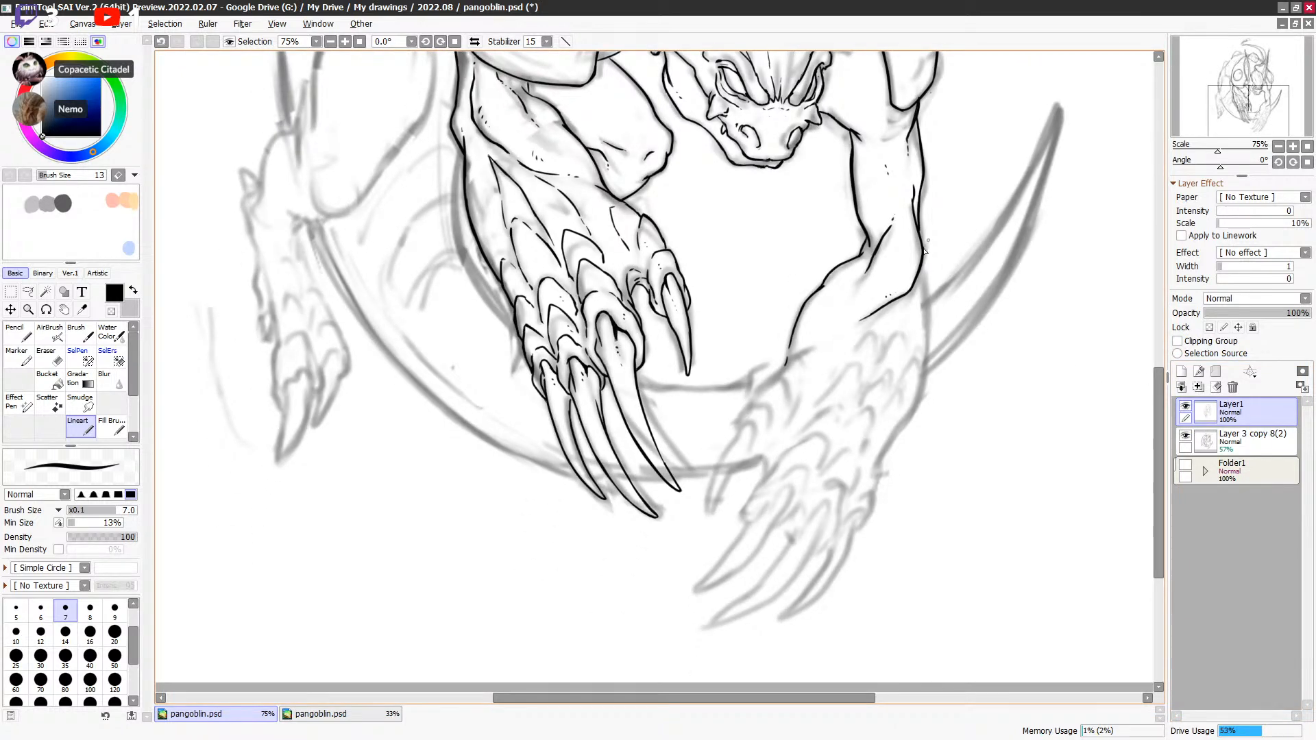
left_click_drag(923, 263, 906, 315)
key("ctrl+z")
key("e")
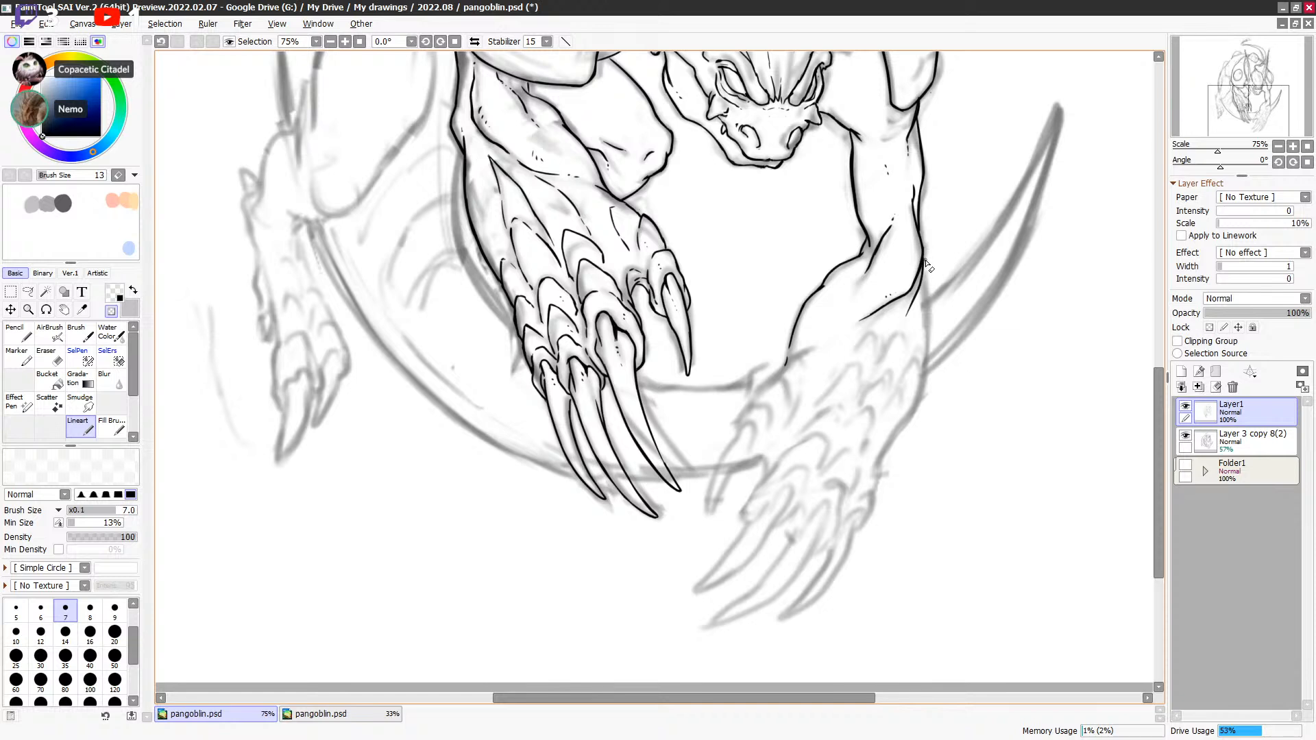
key("e")
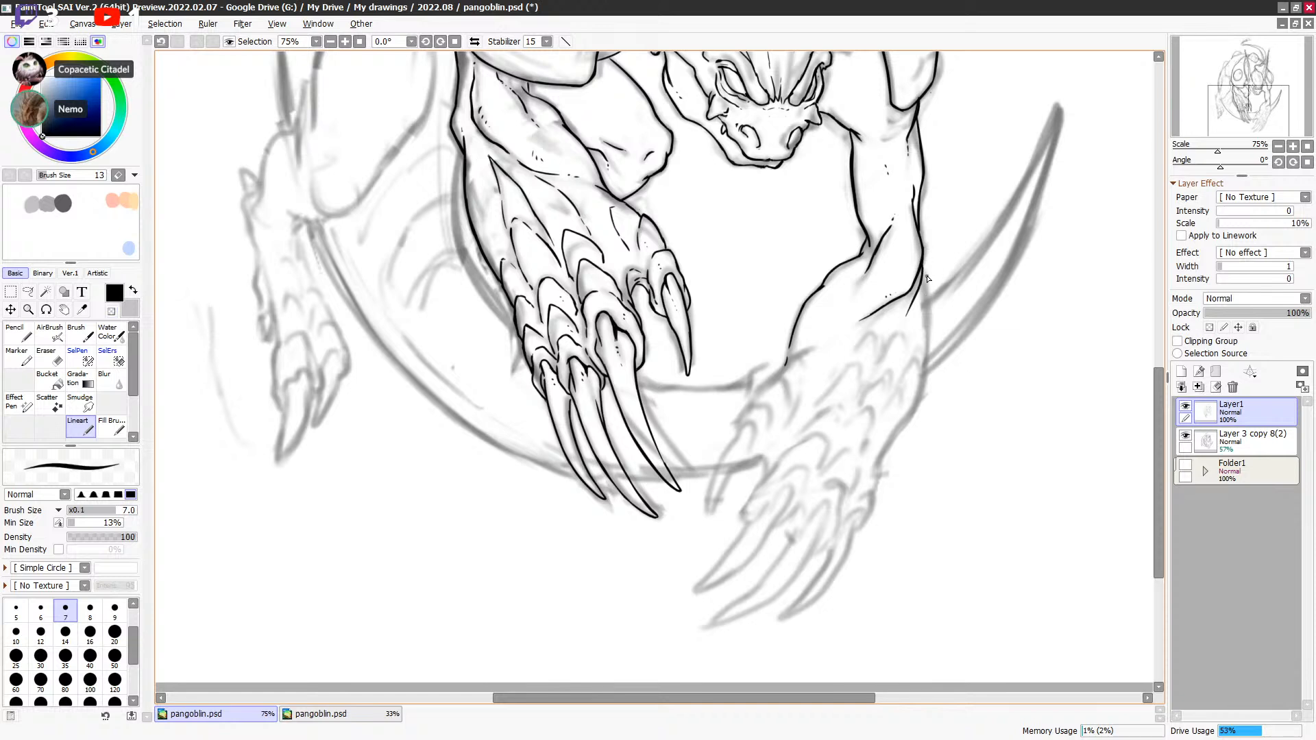
left_click_drag(930, 279, 915, 302)
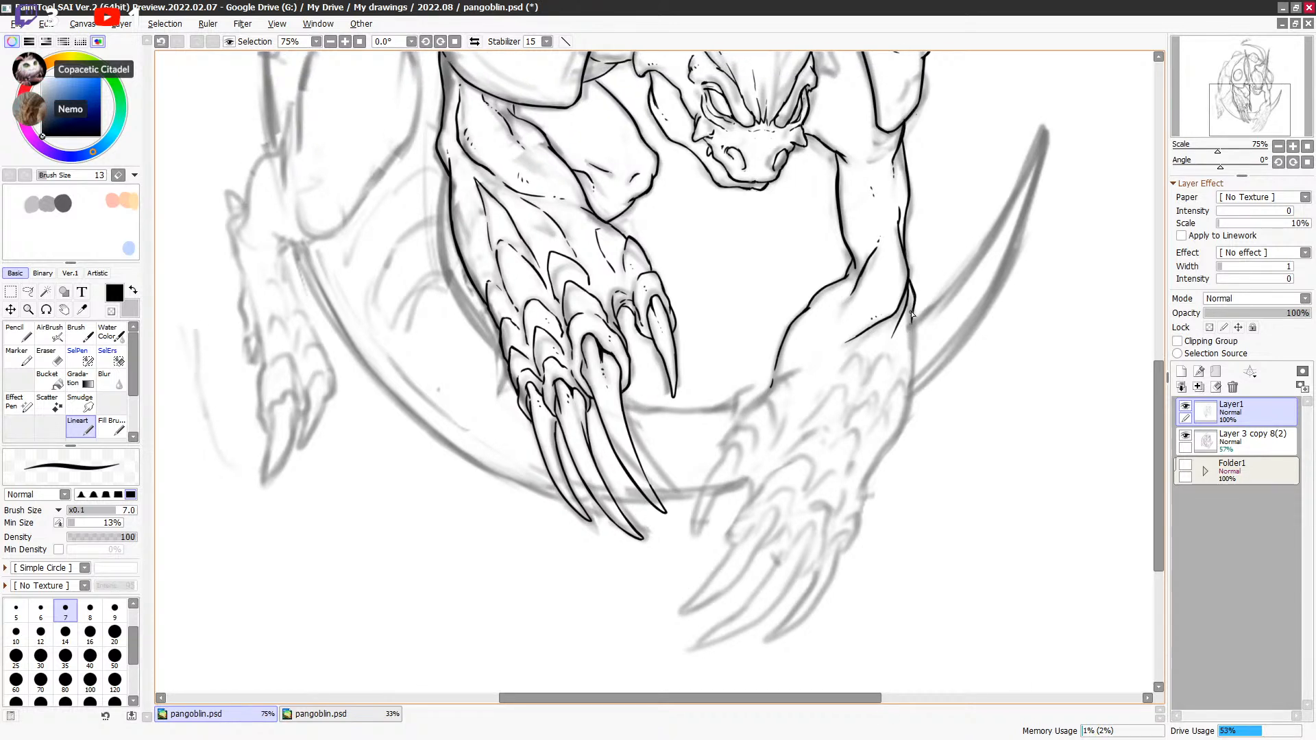
mouse_move(916, 367)
left_mouse_down()
mouse_move(942, 290)
mouse_move(926, 366)
left_mouse_up()
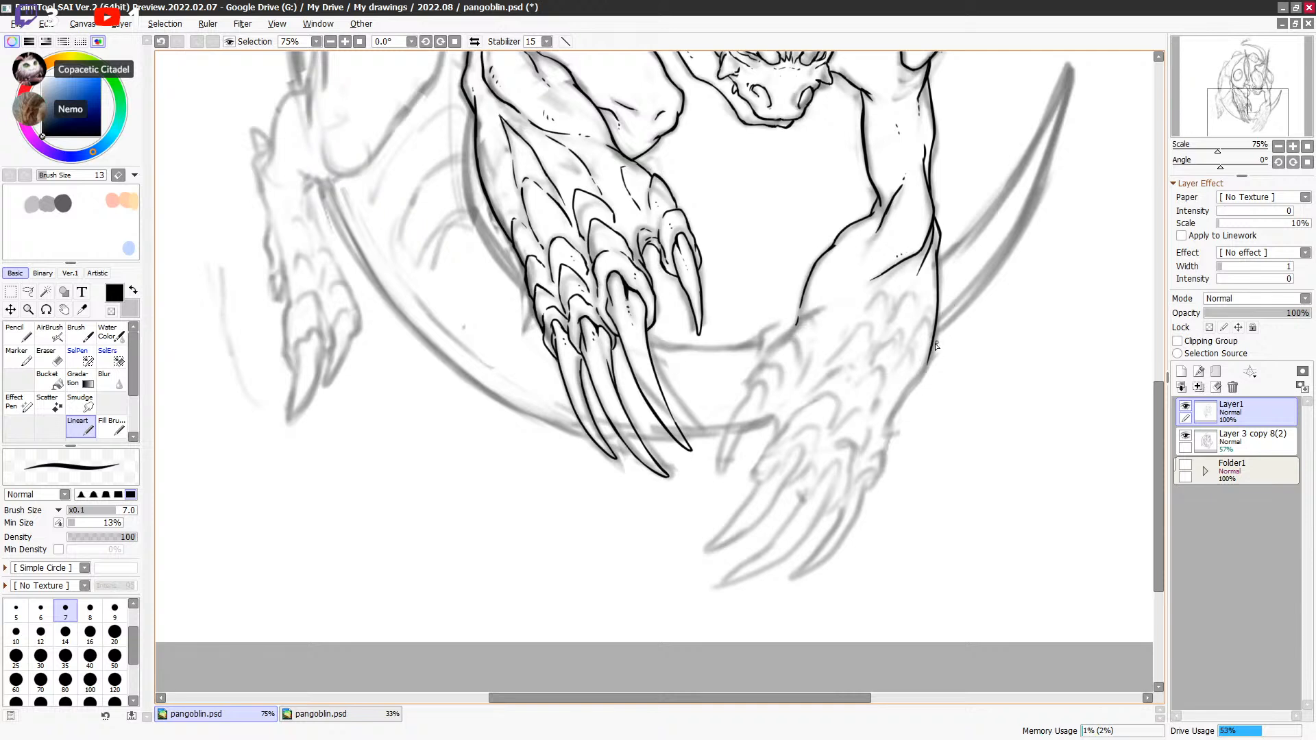
Step: Extend the other forearm's outer contour down to the wrist beside the scaled paw
mouse_move(932, 346)
left_mouse_down()
mouse_move(889, 424)
mouse_move(929, 358)
mouse_move(903, 397)
left_mouse_up()
key("minus")
key("minus")
key("minus")
key("minus")
scroll(944, 392, "up", 3)
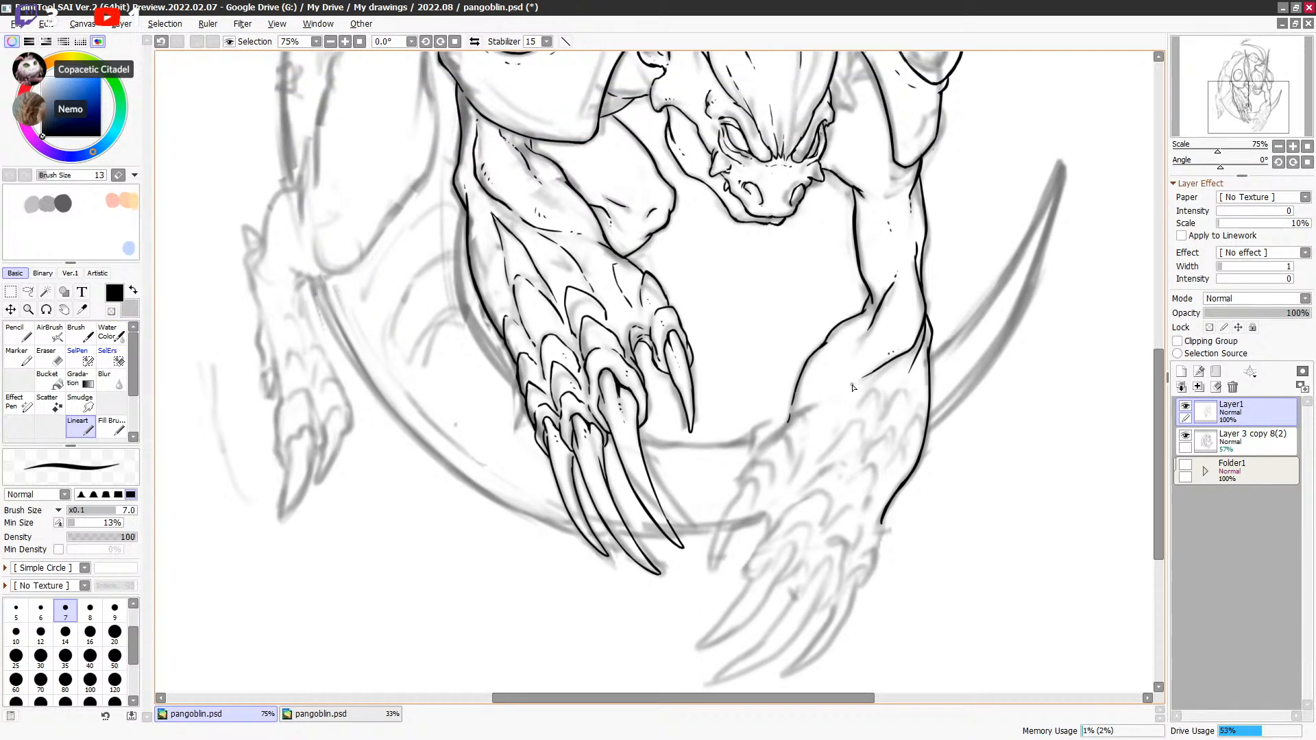
left_click_drag(855, 396, 853, 400)
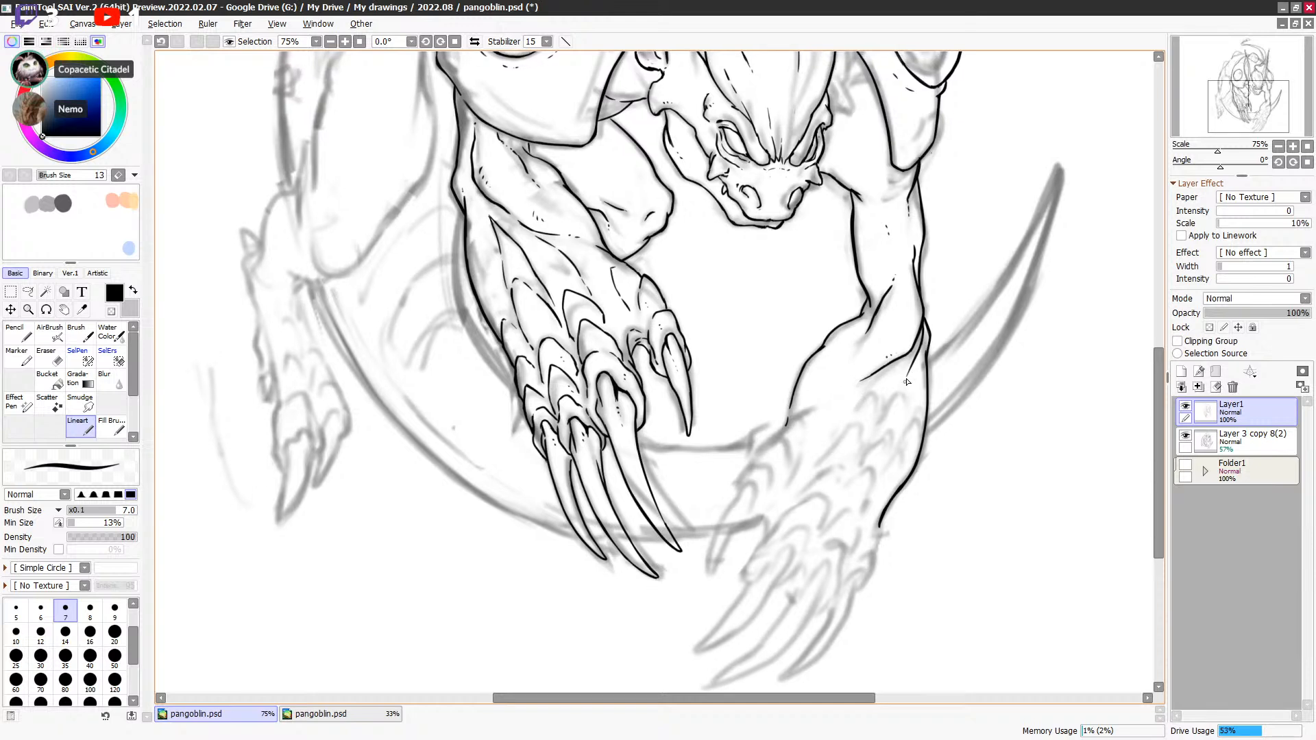
Step: Ink the short fold where the other forearm's inner contour meets the wrist above the thumb, and clean up the junction
mouse_move(784, 440)
left_mouse_down()
mouse_move(819, 396)
mouse_move(850, 487)
mouse_move(870, 349)
mouse_move(837, 380)
left_mouse_up()
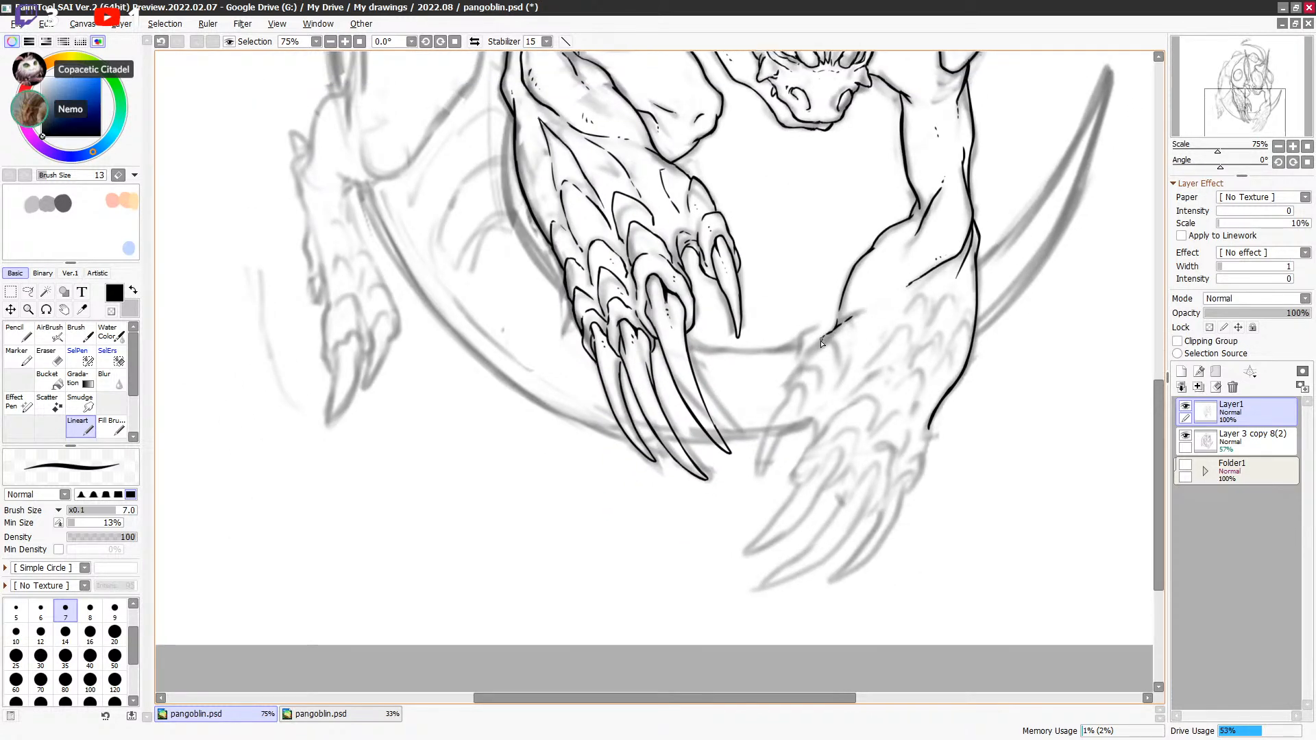
key("minus")
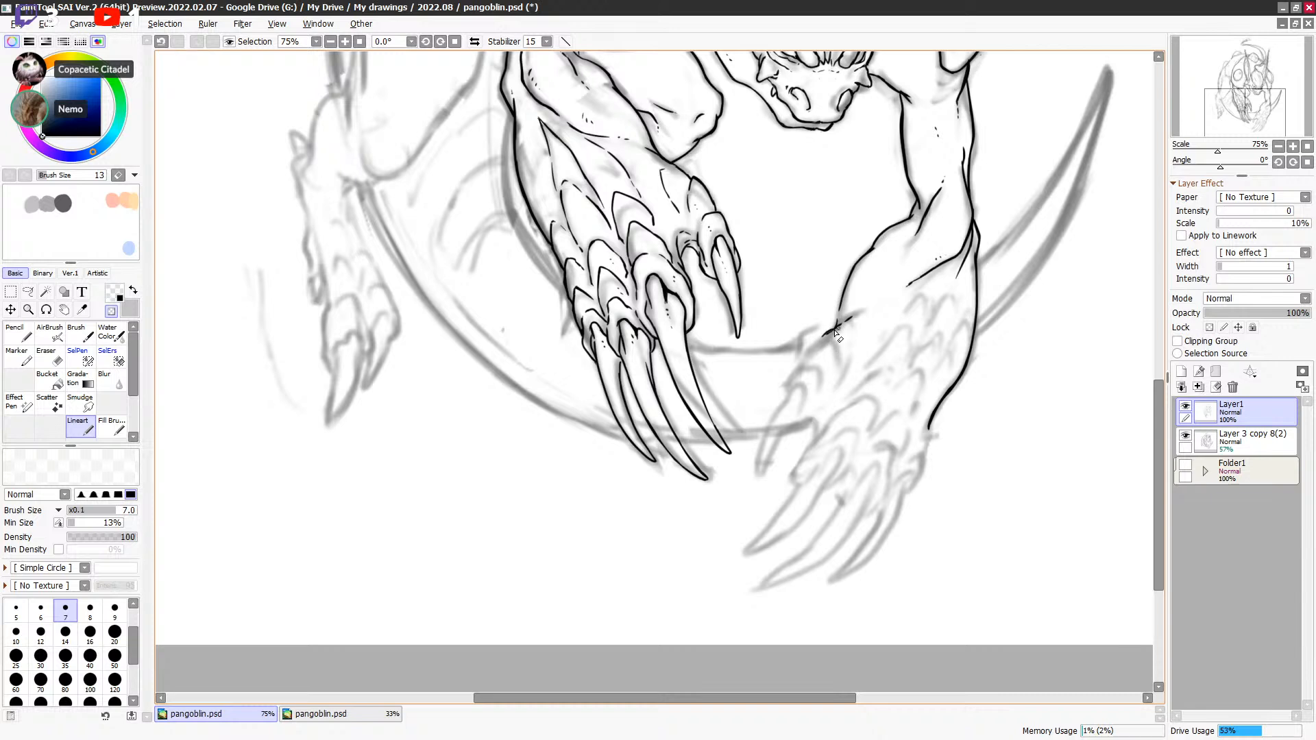
key("minus")
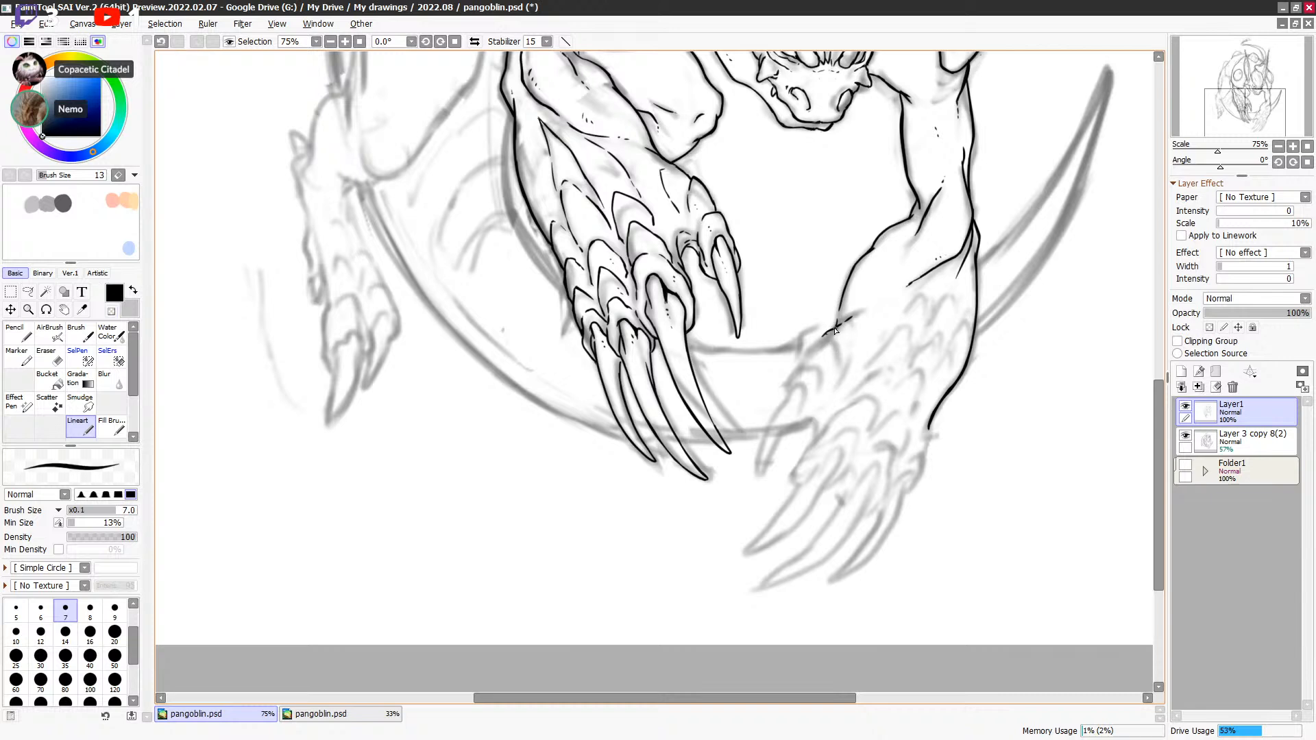
key("minus")
key("minus")
scroll(905, 290, "up", 2)
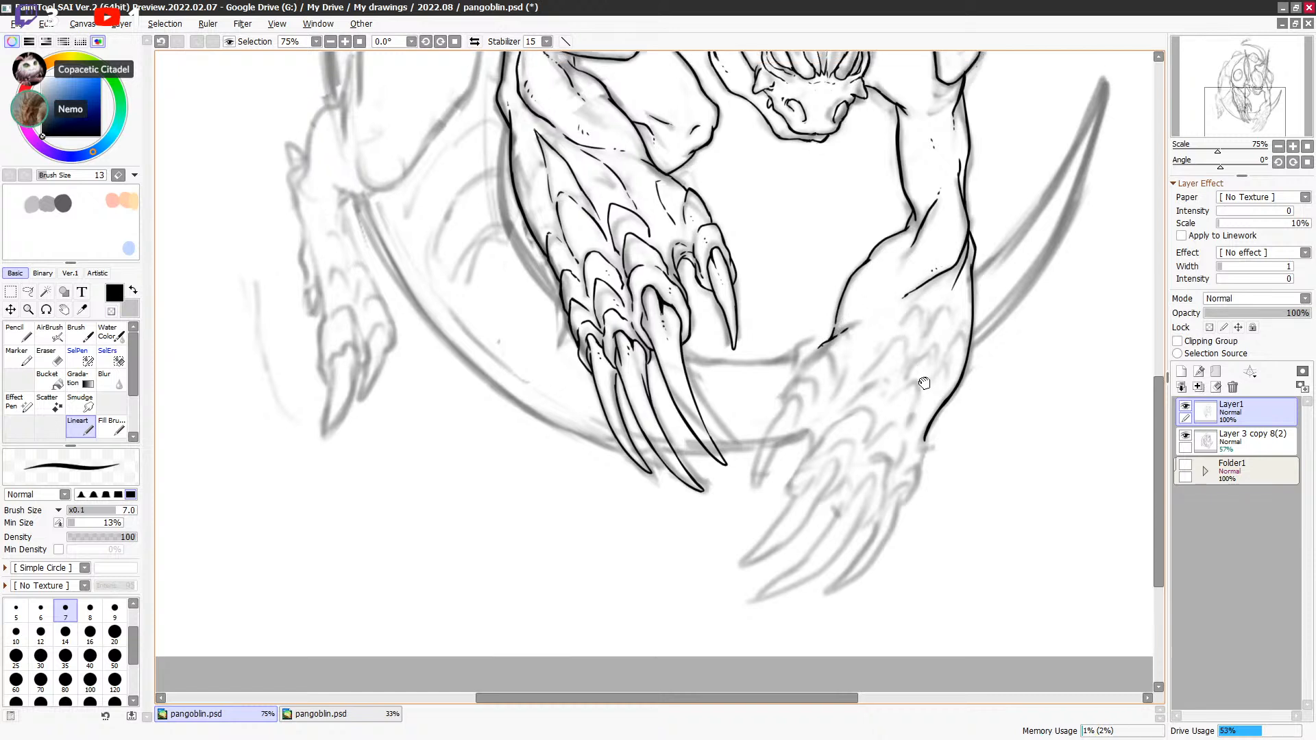
scroll(891, 274, "up", 2)
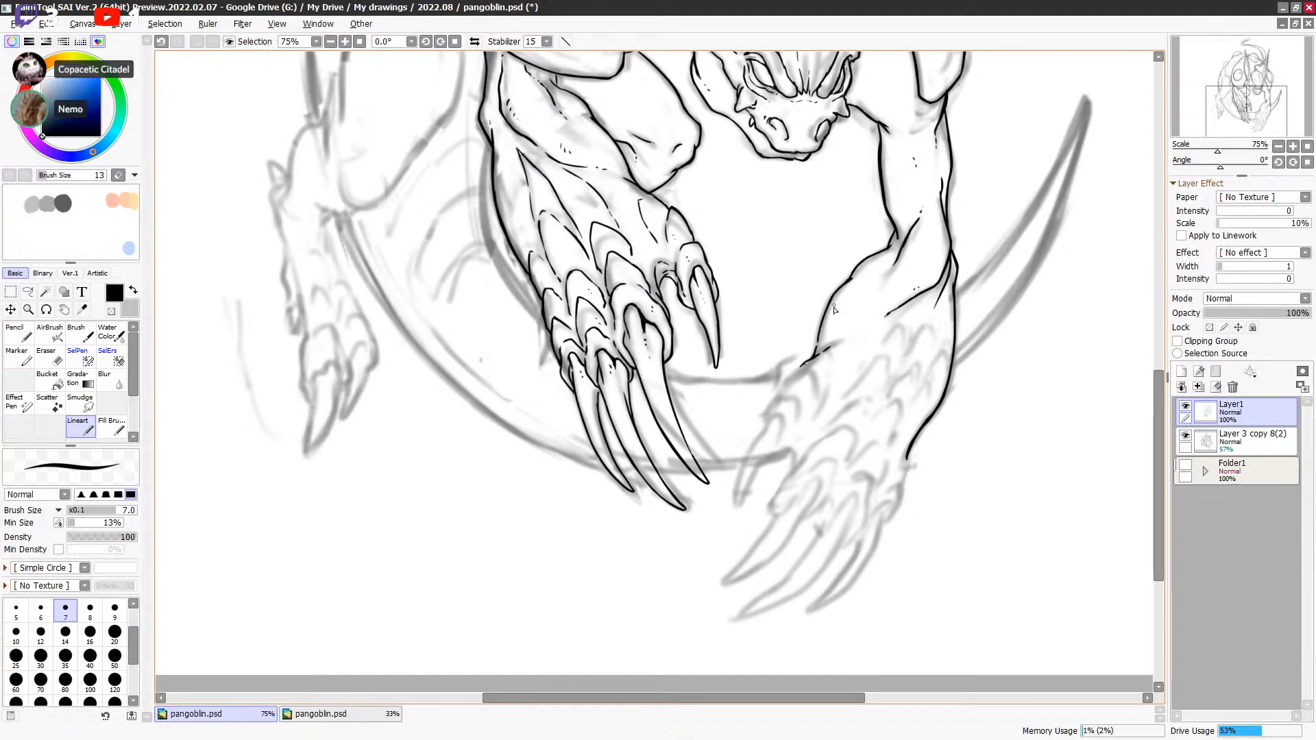
Step: Add a second crease line and small skin texture dots around the other arm's elbow
key("ctrl+z")
left_click_drag(912, 304, 894, 314)
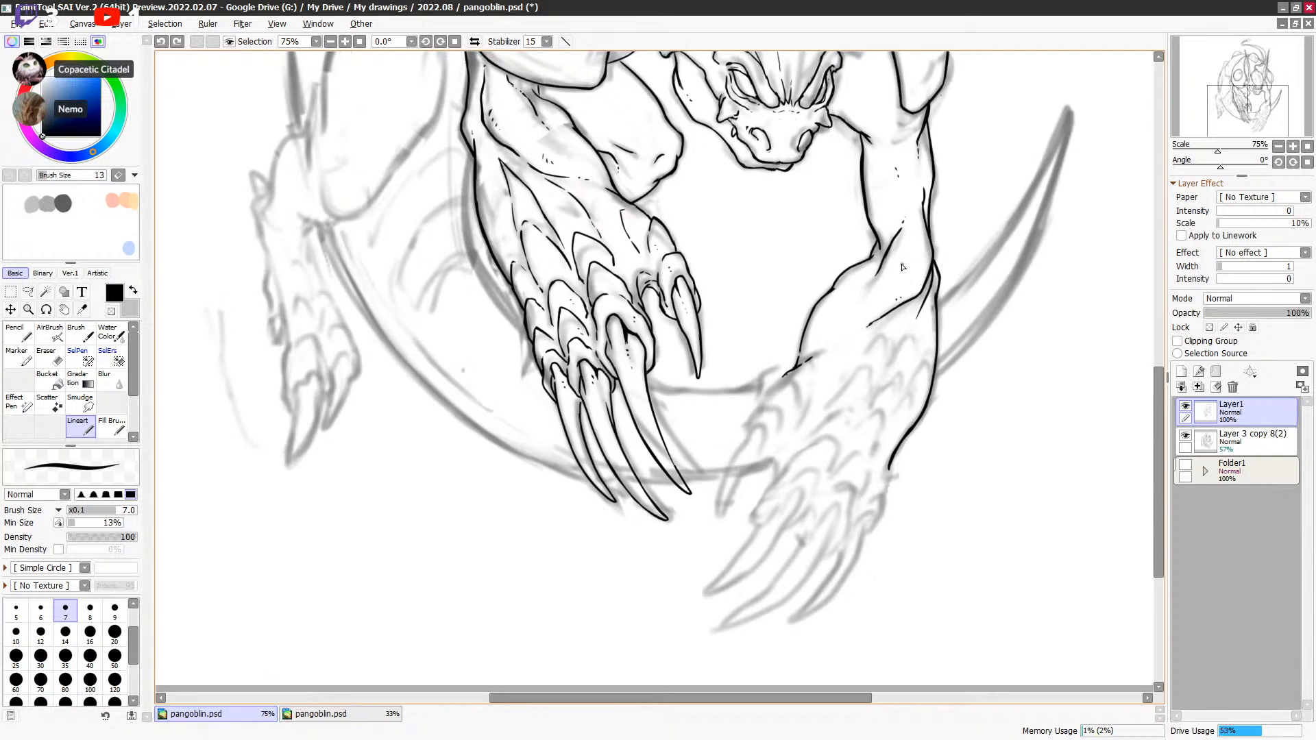
left_click_drag(891, 258, 885, 269)
key("ctrl+z")
left_click(924, 254)
left_click(922, 262)
left_click_drag(925, 370, 933, 370)
mouse_move(903, 315)
left_mouse_down()
mouse_move(882, 335)
mouse_move(912, 300)
mouse_move(949, 366)
left_mouse_up()
mouse_move(849, 405)
left_mouse_down()
mouse_move(873, 382)
mouse_move(859, 390)
left_mouse_up()
Step: Ink the thumb claw of the other paw and clean up its outline with the transparent brush
scroll(875, 369, "down", 4)
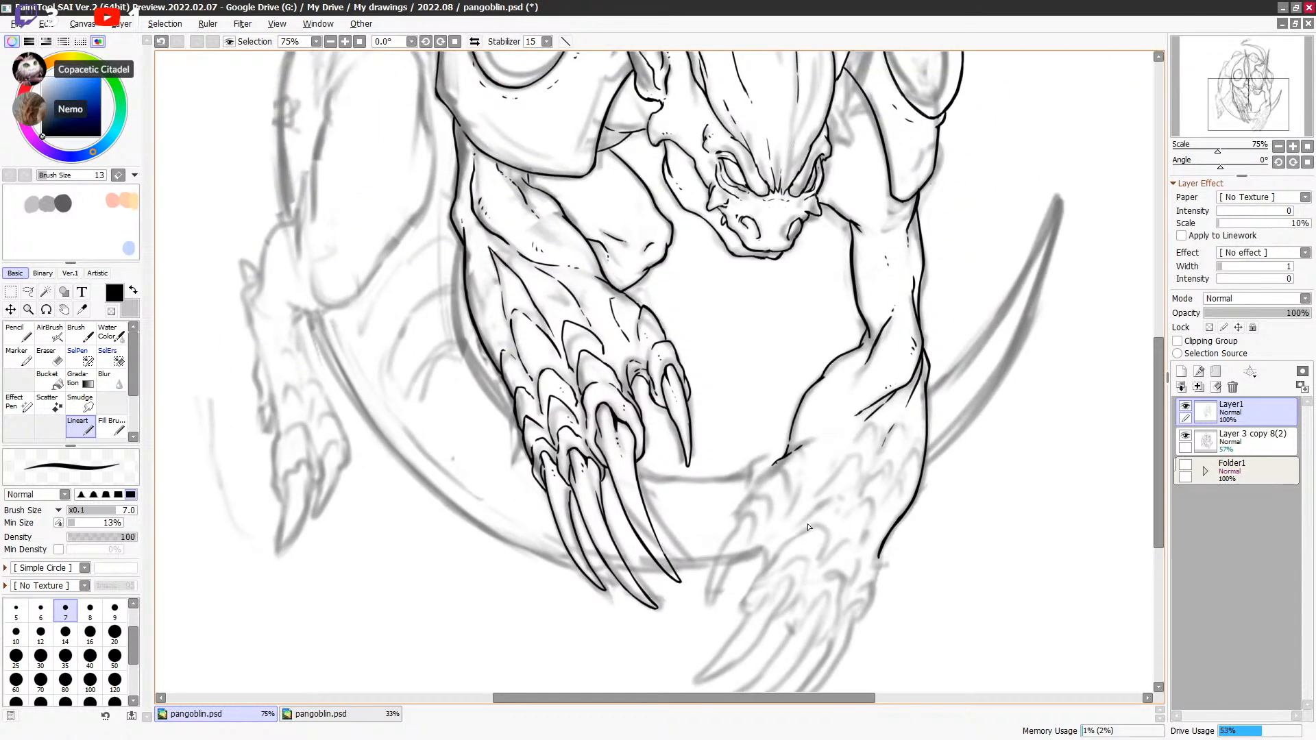
scroll(985, 473, "up", 4)
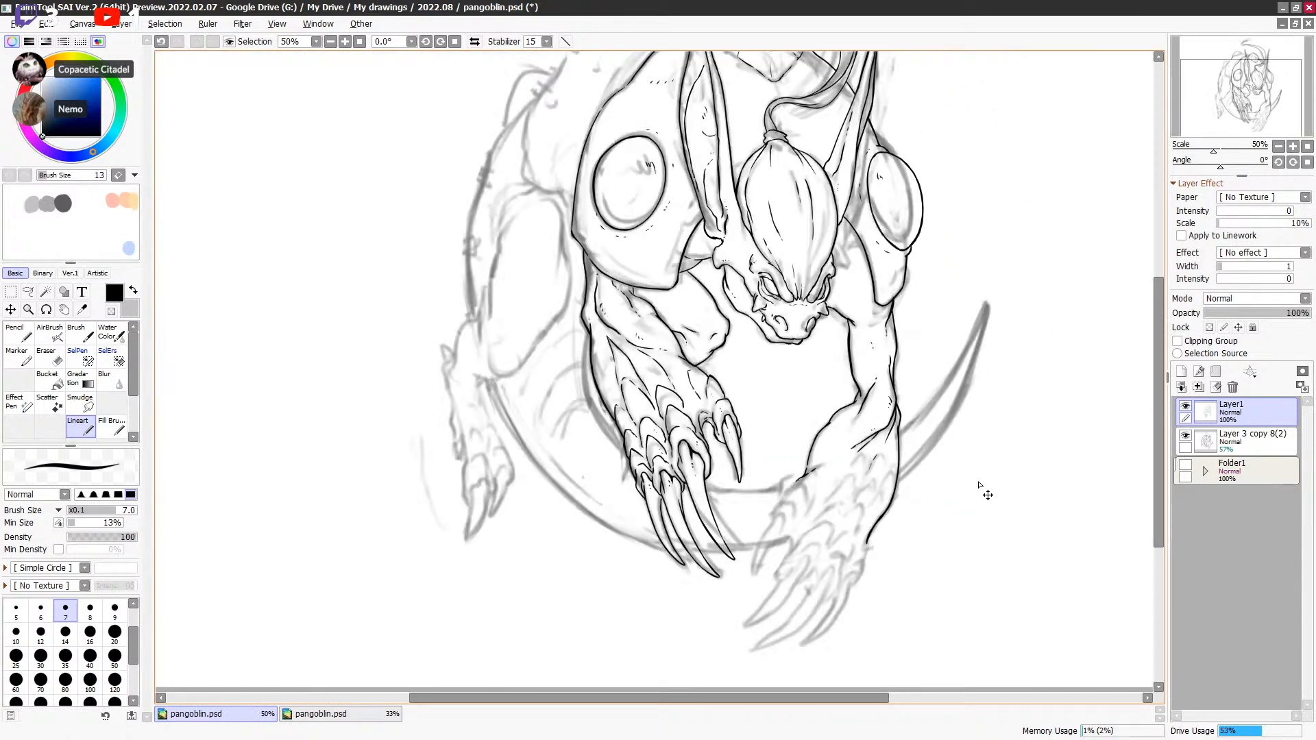
left_click_drag(905, 458, 987, 332)
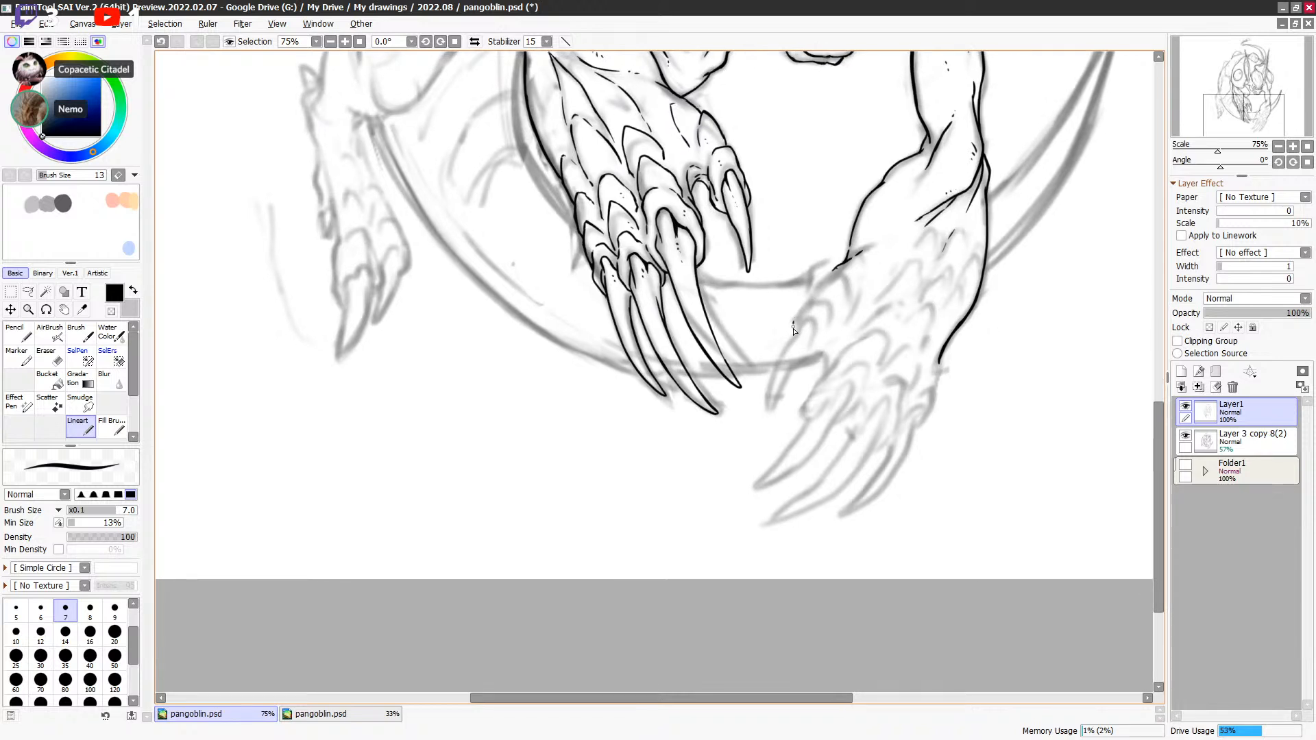
mouse_move(795, 331)
left_mouse_down()
mouse_move(769, 408)
mouse_move(806, 360)
left_mouse_up()
left_click_drag(773, 405, 806, 363)
key("e")
key("e")
key("e")
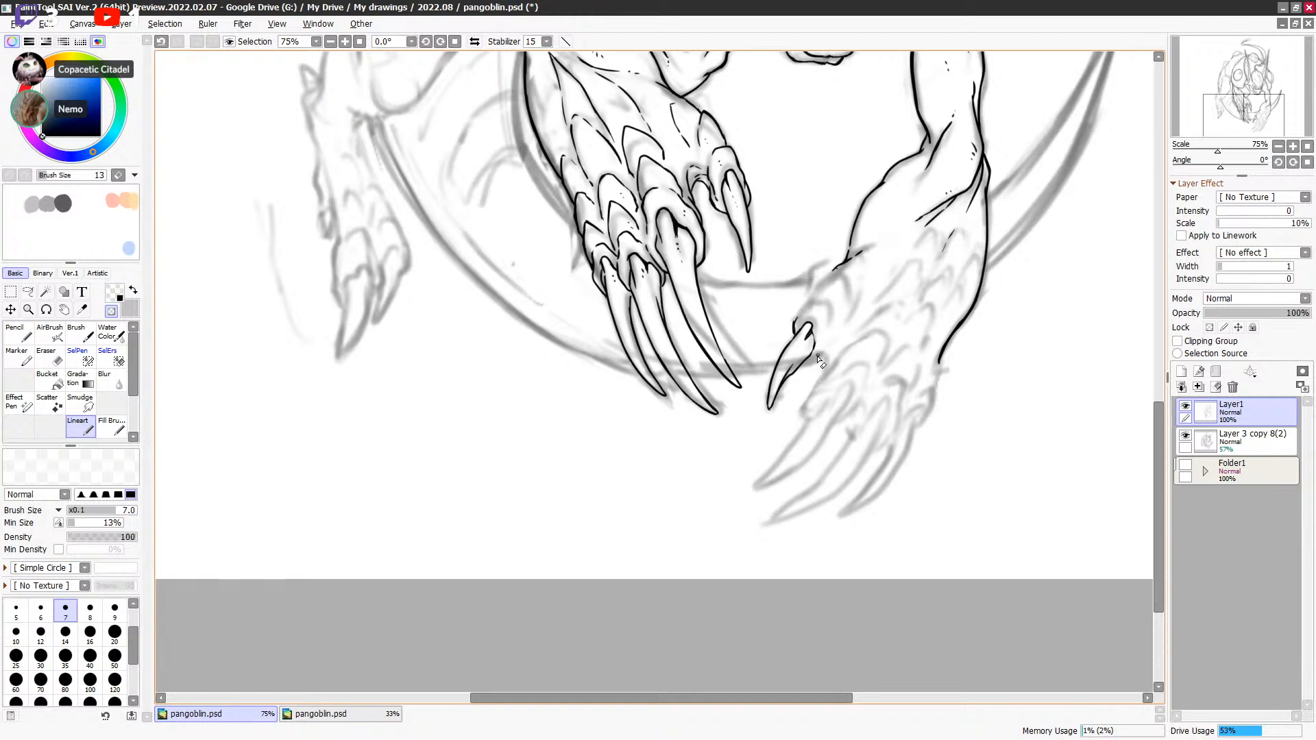
key("e")
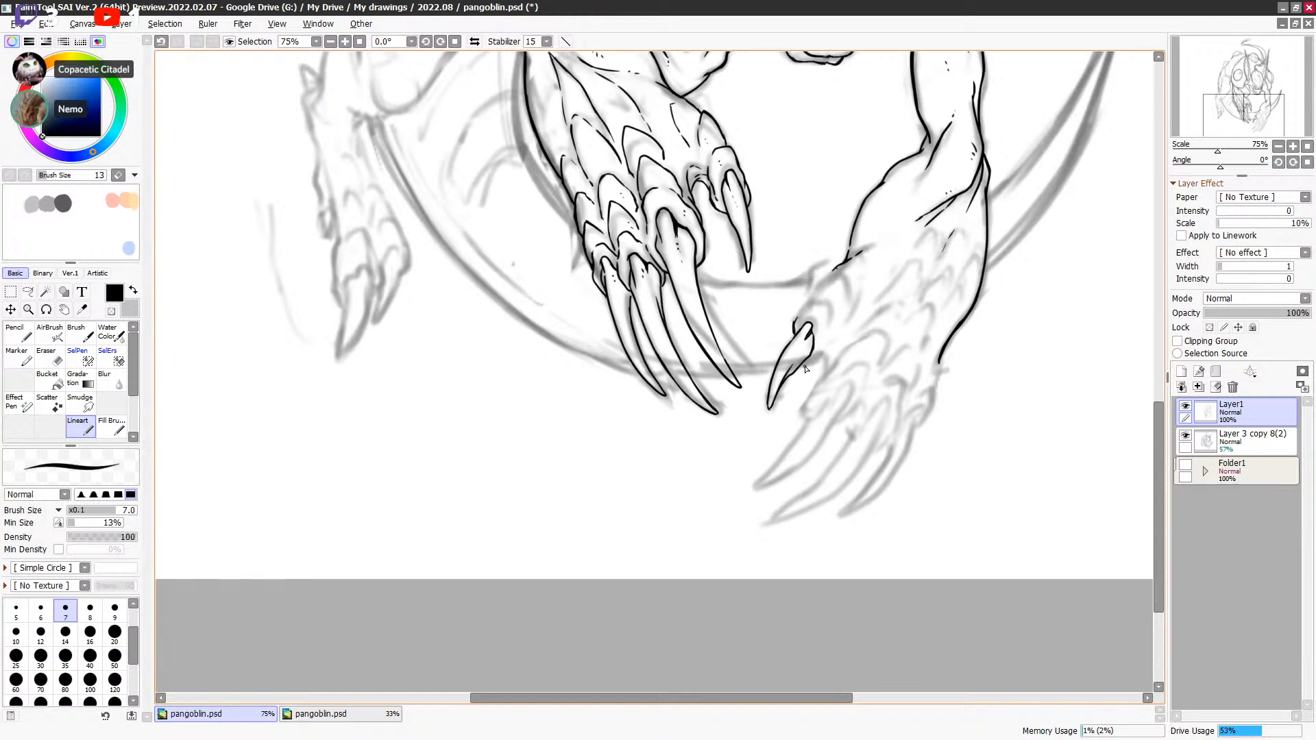
Step: Ink the thumb's knuckle around the base of the claw on the other paw, redoing strokes that miss
left_click_drag(806, 370, 822, 353)
key("ctrl+z")
left_click_drag(805, 313, 830, 314)
left_click_drag(828, 325, 826, 336)
key("ctrl+z")
left_click_drag(828, 332, 825, 340)
Step: Ink the small skin folds beside and below the other paw's thumb, redrawing them as needed
left_click_drag(937, 404, 976, 349)
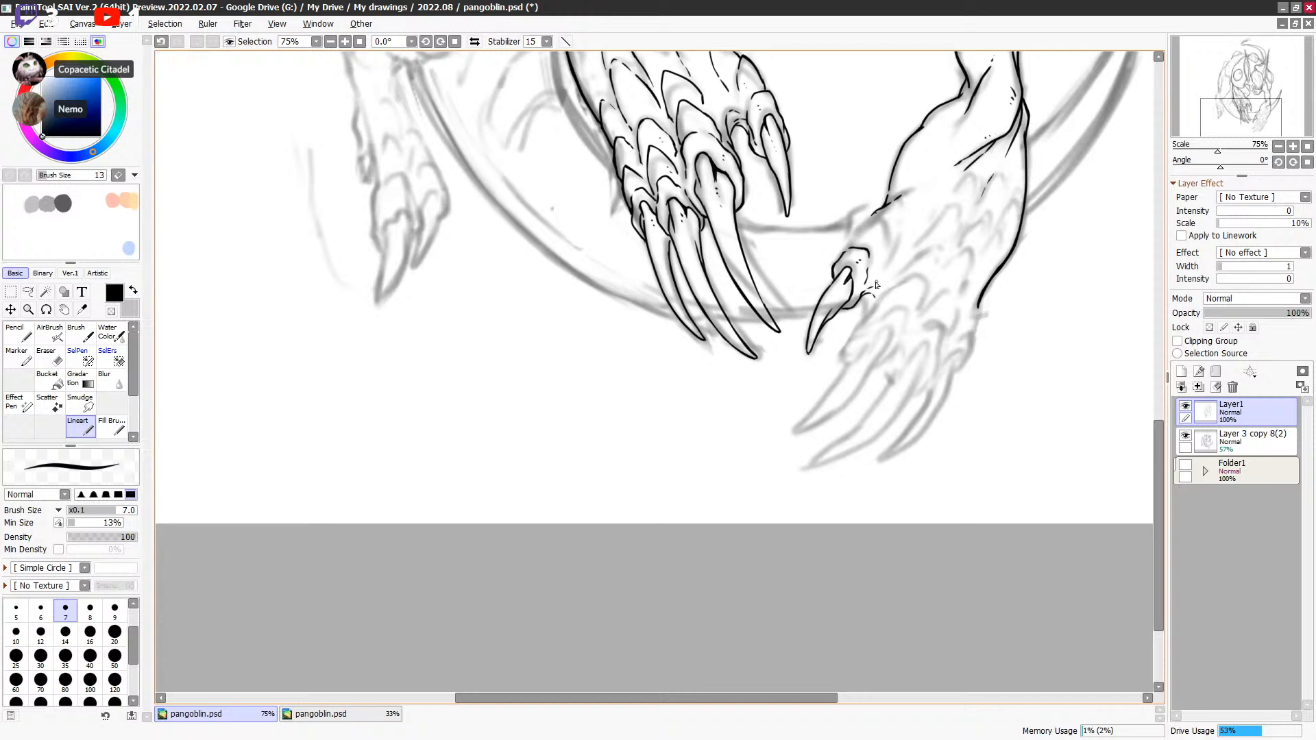
key("ctrl+z")
left_click_drag(862, 292, 869, 290)
key("ctrl+z")
mouse_move(869, 297)
left_mouse_down()
mouse_move(865, 317)
mouse_move(907, 332)
left_mouse_up()
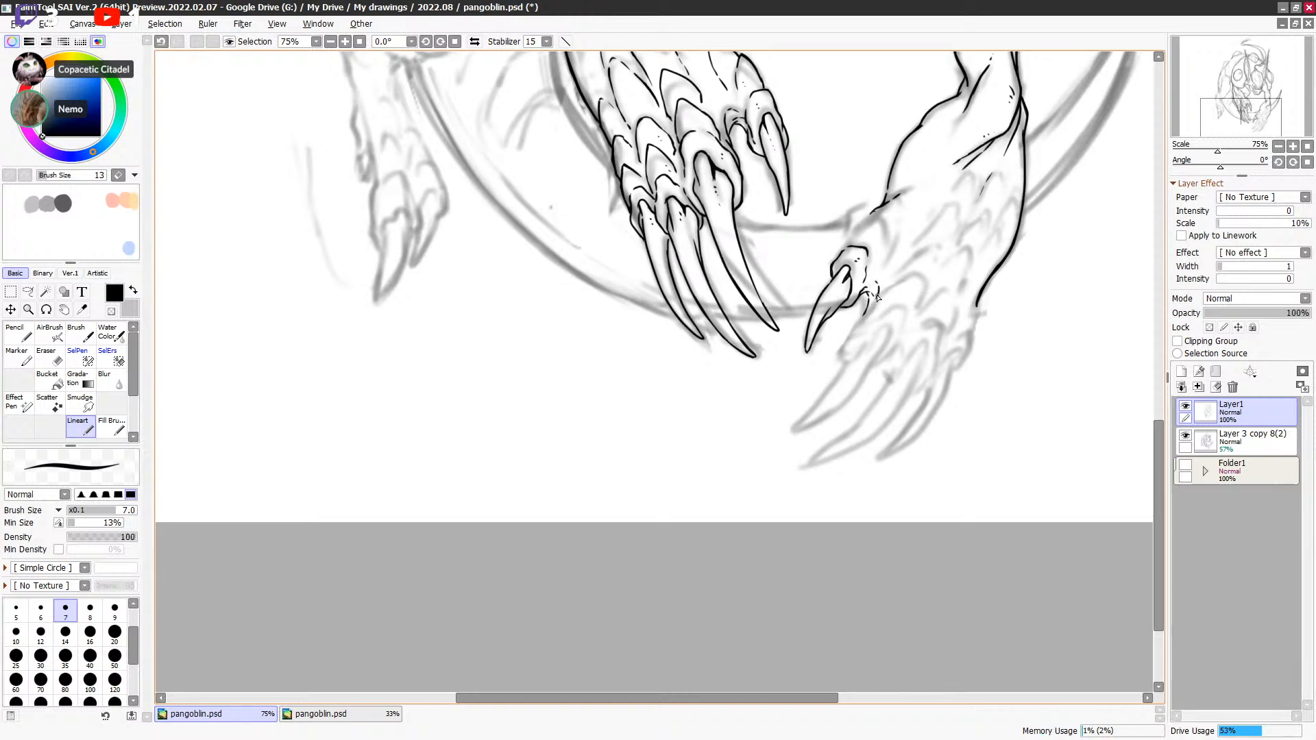
key("ctrl+z")
left_click_drag(871, 297, 856, 326)
key("ctrl+z")
Step: Try to retouch the upper scale lines of the first forearm just below its crease
left_click_drag(831, 286, 765, 415)
key("c")
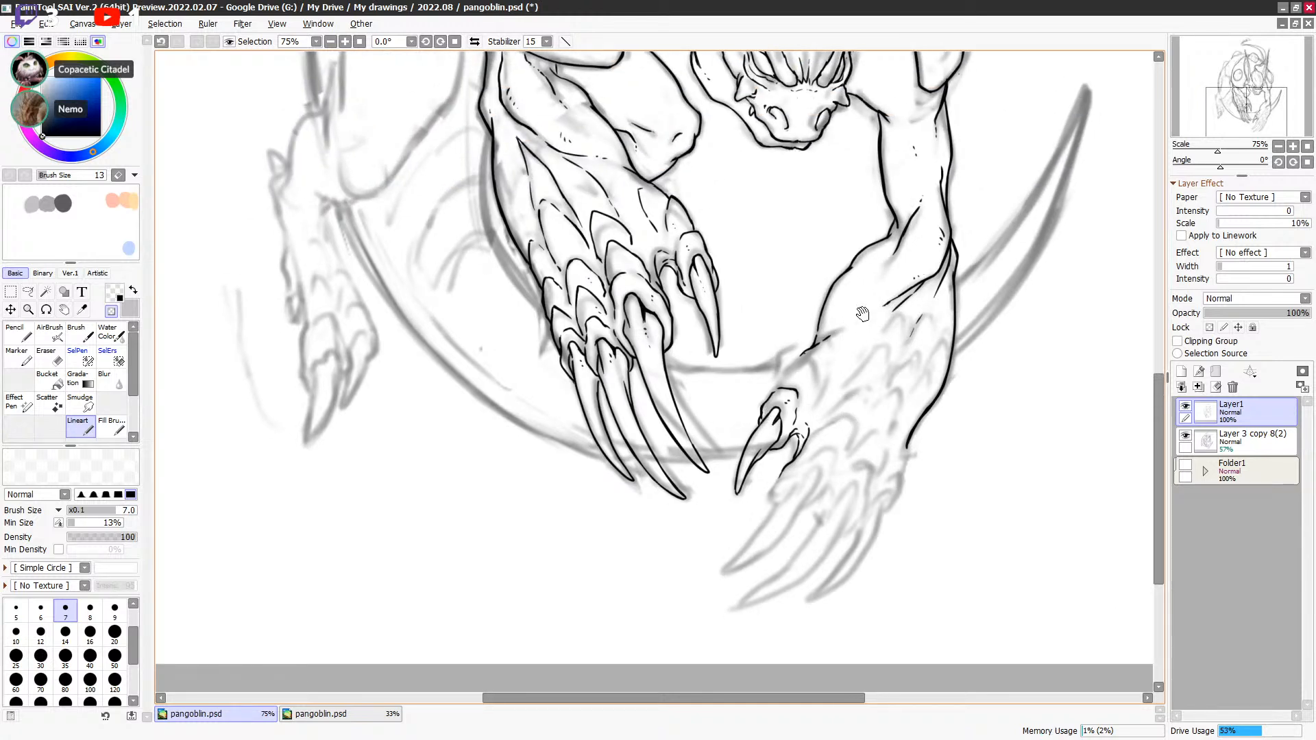
left_click_drag(858, 315, 855, 323)
left_click_drag(958, 328, 914, 419)
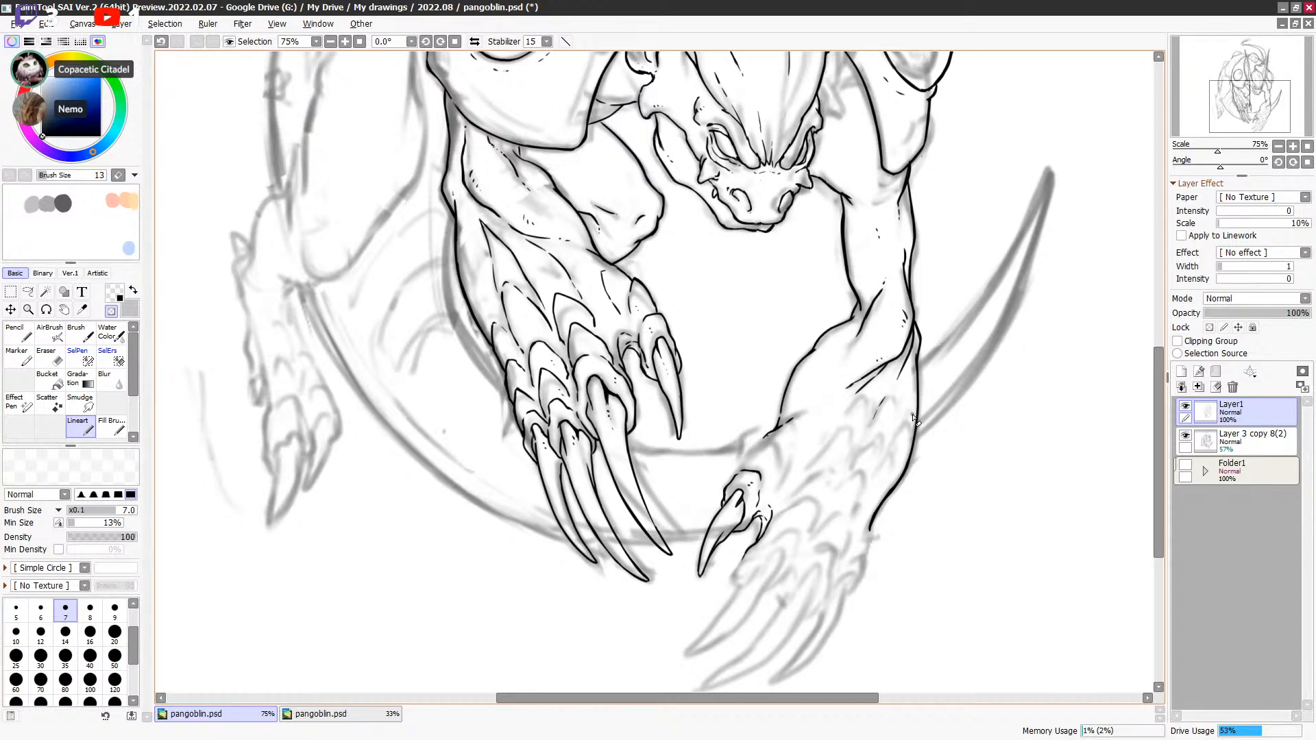
key("e")
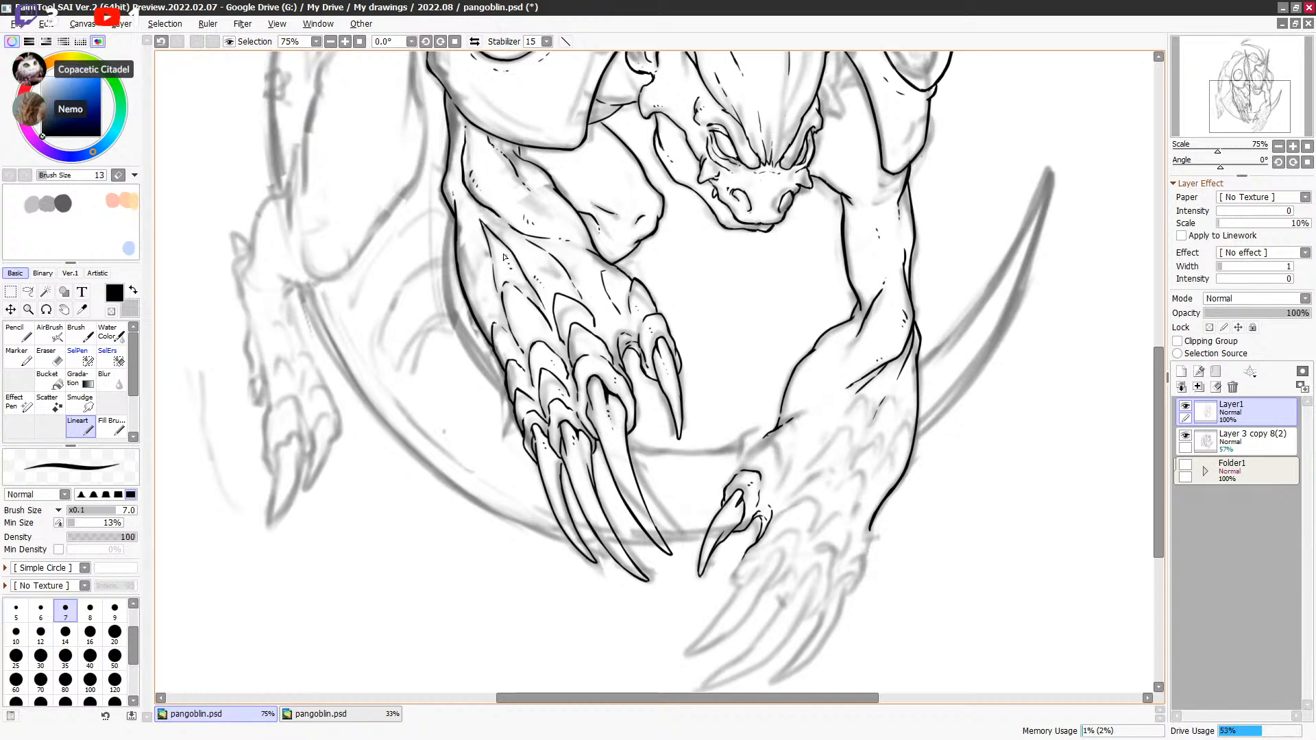
key("minus")
left_click_drag(479, 219, 480, 224)
key("minus")
mouse_move(494, 323)
left_mouse_down()
mouse_move(492, 338)
mouse_move(471, 218)
left_mouse_up()
key("minus")
key("ctrl+z")
key("minus")
key("ctrl+z")
Step: Examine the inked head, shoulder plates and both arms against the underlying sketch
left_click_drag(839, 287, 820, 366)
left_click_drag(982, 443, 934, 317)
left_click_drag(852, 486, 790, 586)
left_click_drag(824, 268, 817, 377)
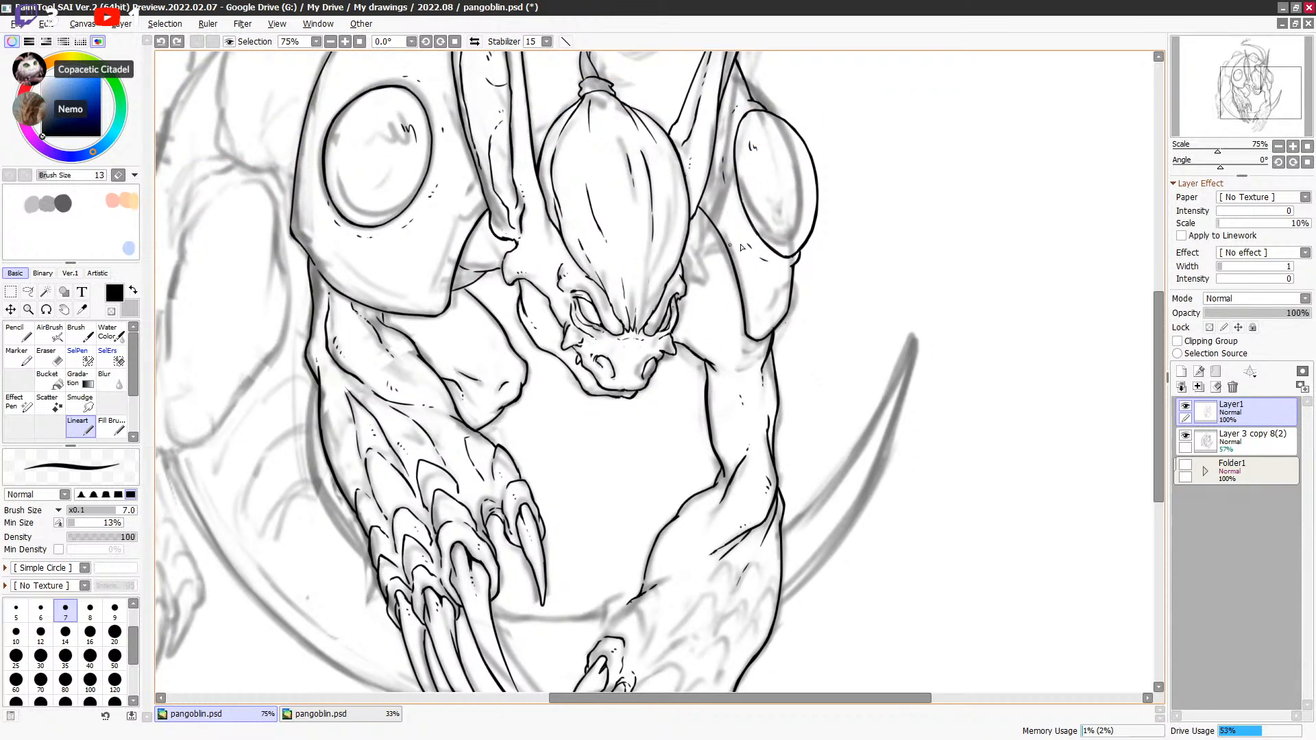
left_click_drag(728, 283, 744, 509)
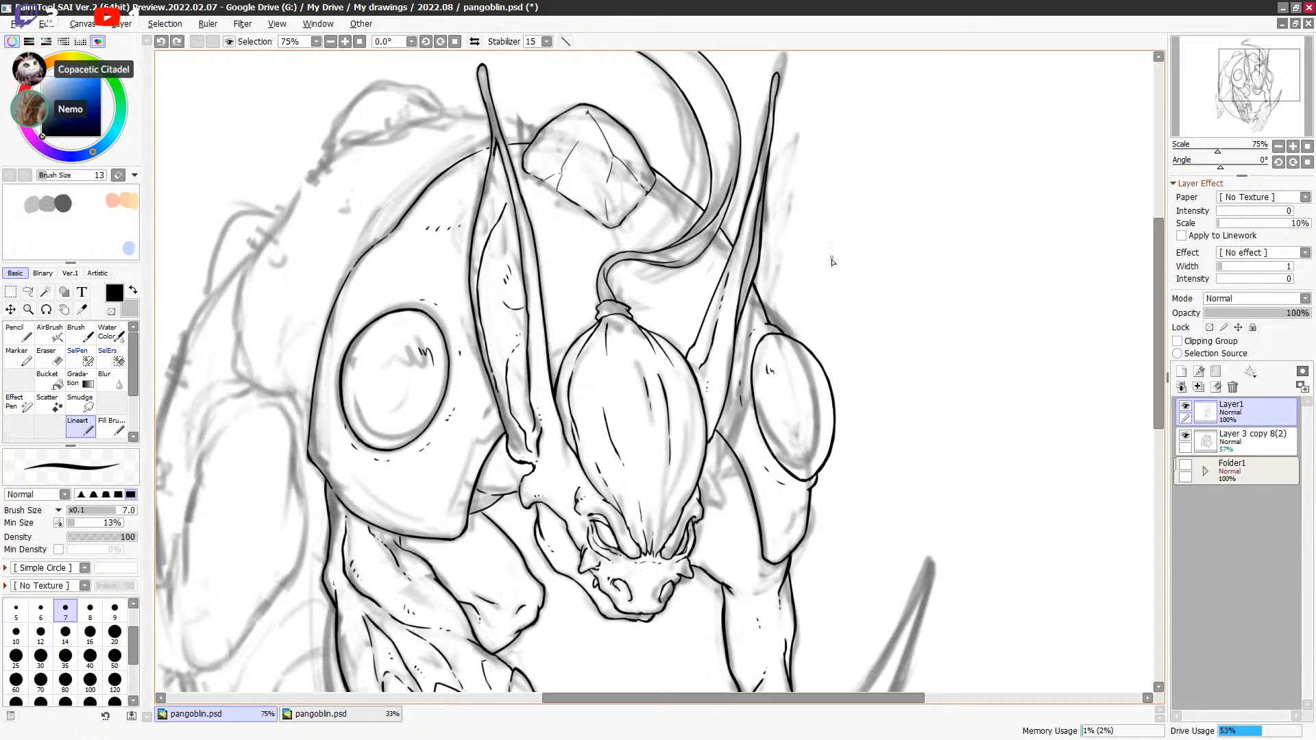
scroll(836, 353, "down", 8)
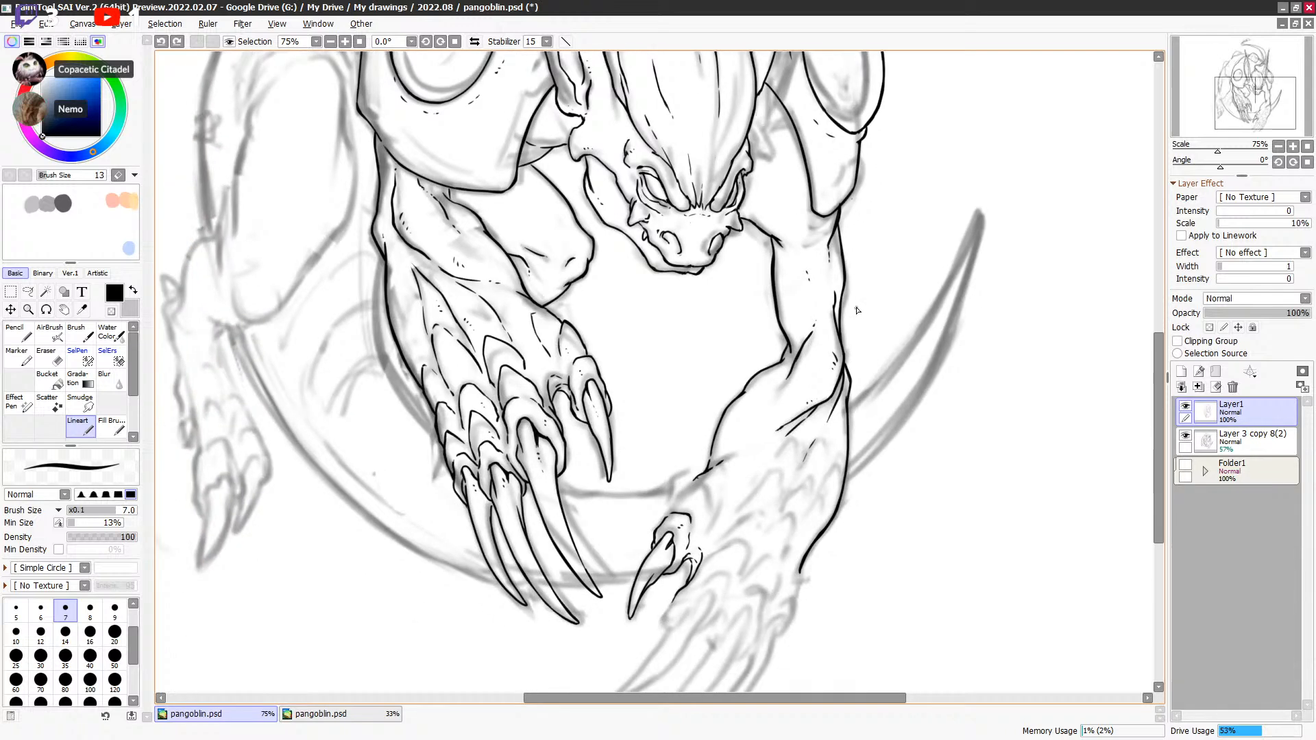
left_click_drag(816, 449, 773, 615)
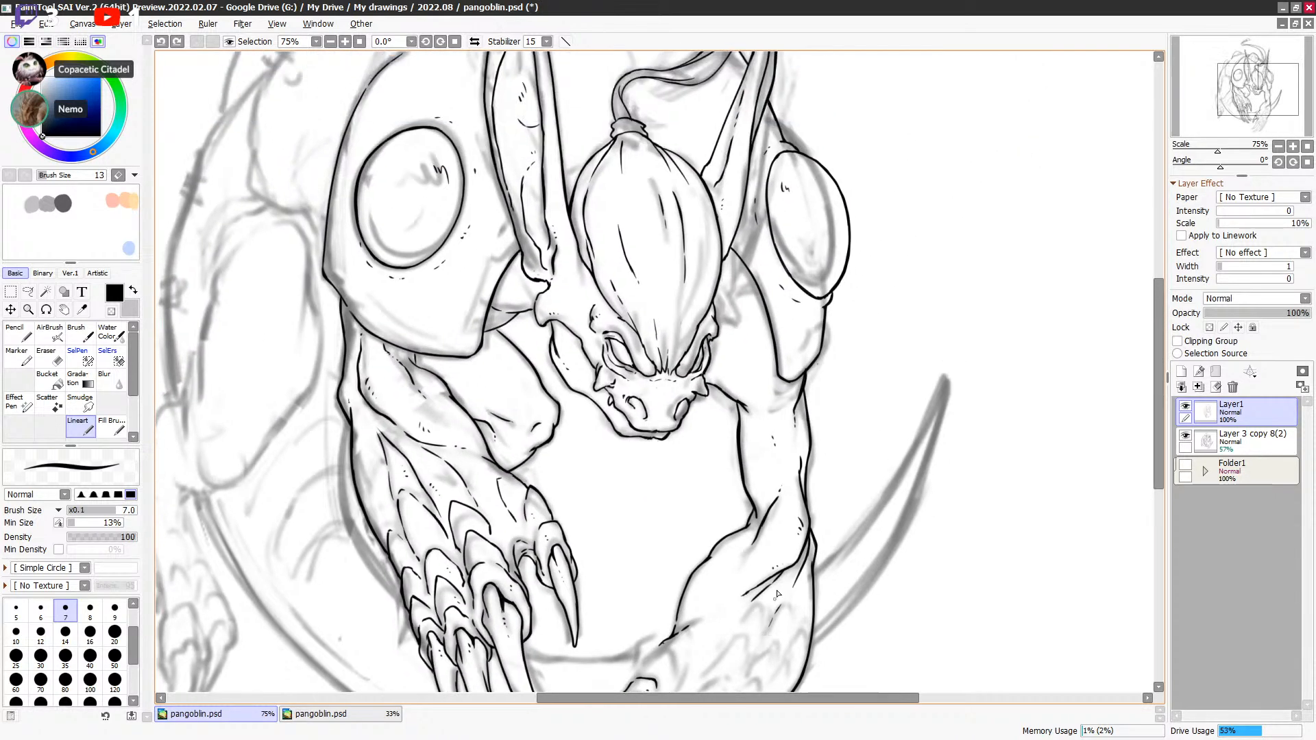
mouse_move(834, 368)
left_mouse_down()
mouse_move(767, 564)
mouse_move(880, 258)
mouse_move(844, 233)
left_mouse_up()
Step: Ink the palm edge below the other paw's thumb and the knuckle and claw base of the neighbouring finger
mouse_move(803, 466)
left_mouse_down()
mouse_move(847, 377)
mouse_move(766, 401)
mouse_move(762, 420)
left_mouse_up()
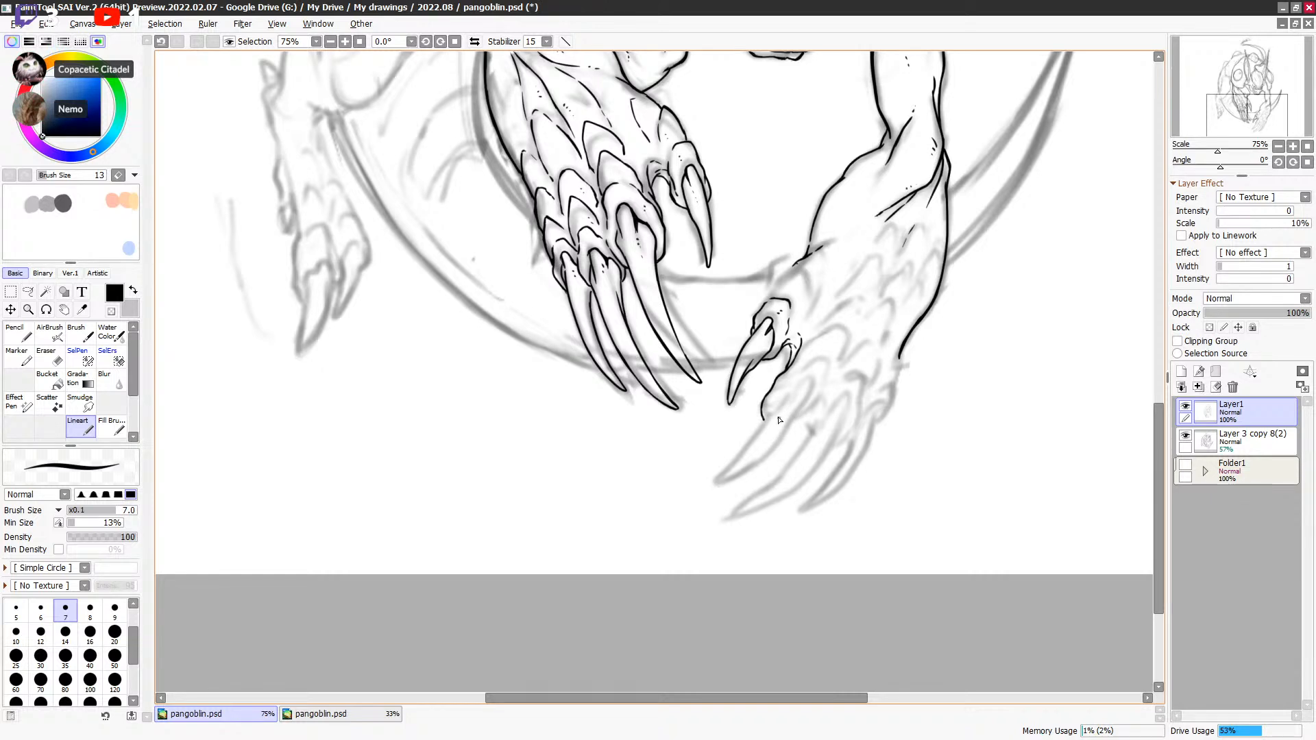
left_click_drag(792, 392, 776, 405)
left_click_drag(809, 382, 804, 399)
mouse_move(846, 427)
left_mouse_down()
mouse_move(903, 382)
mouse_move(891, 387)
left_mouse_up()
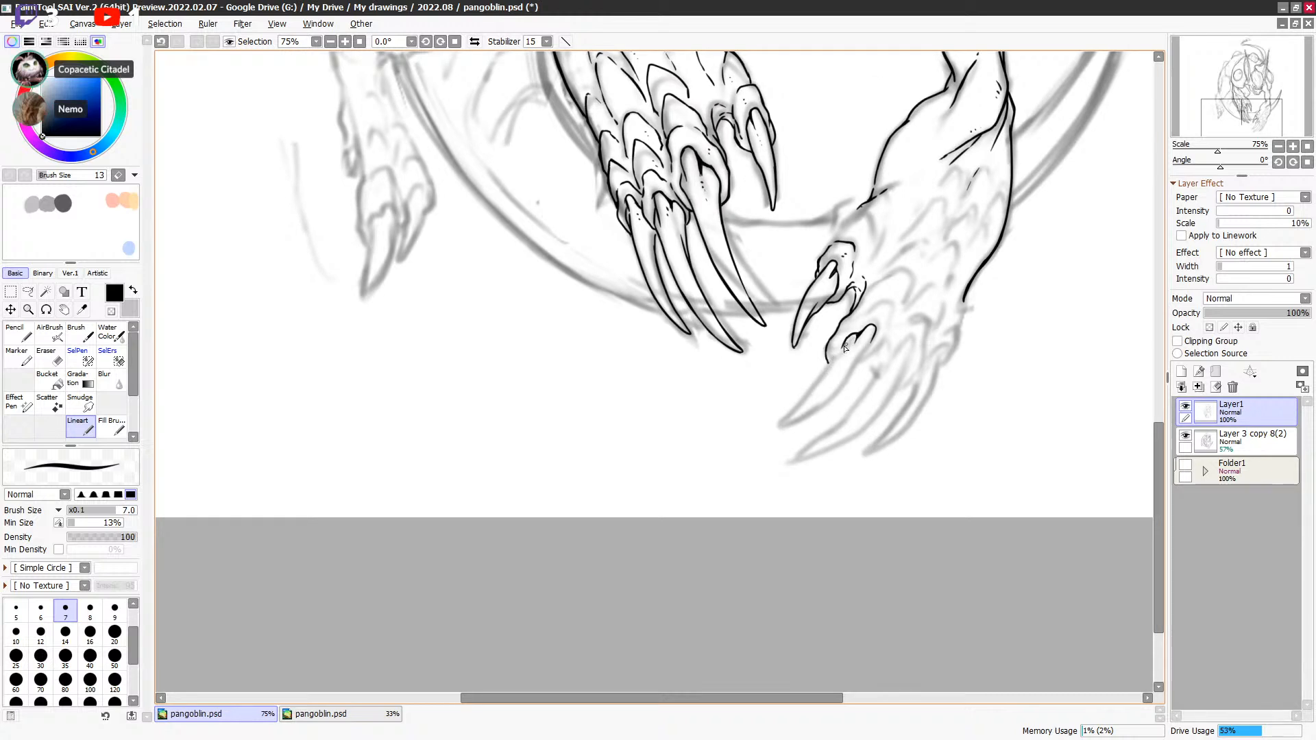
Step: Ink the upper curve of the neighbouring finger's long claw and thin the line with the transparent brush
key("minus")
key("minus")
mouse_move(850, 341)
left_mouse_down()
mouse_move(789, 408)
mouse_move(832, 369)
mouse_move(766, 412)
left_mouse_up()
key("ctrl+z")
key("ctrl+z")
left_click_drag(828, 370, 770, 425)
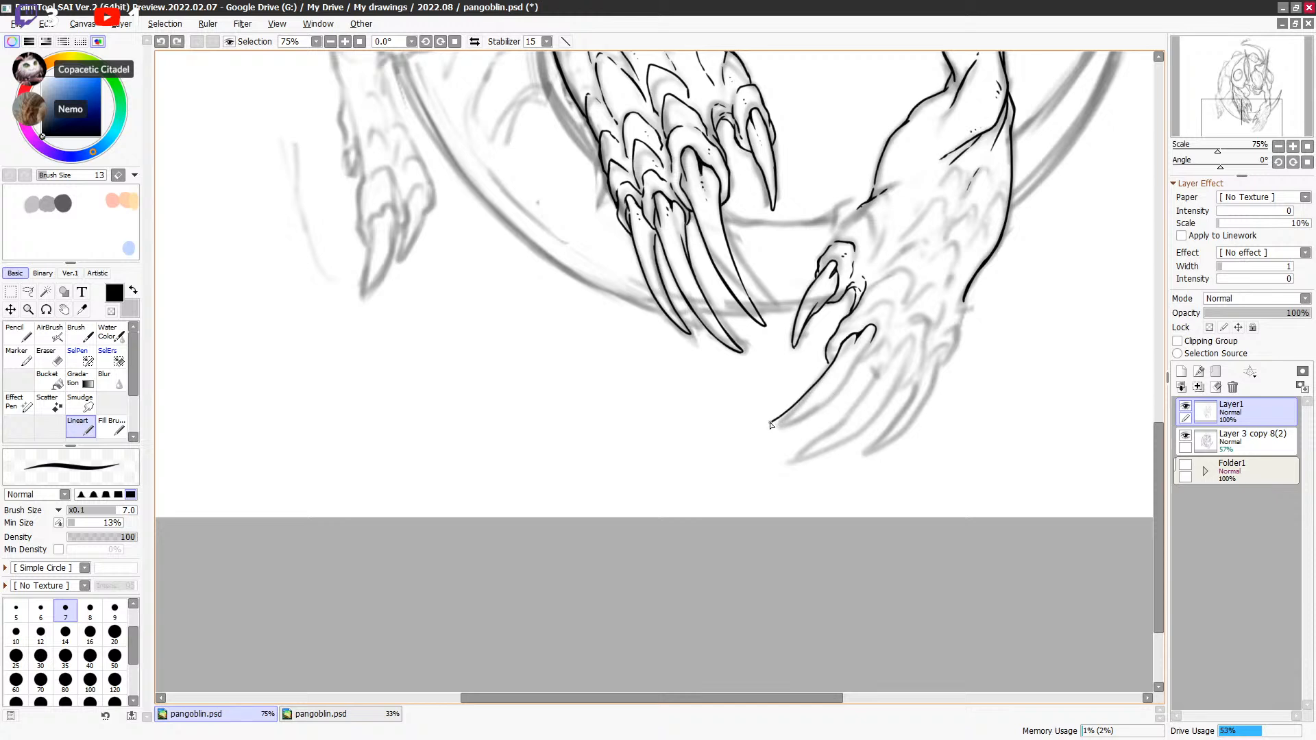
key("e")
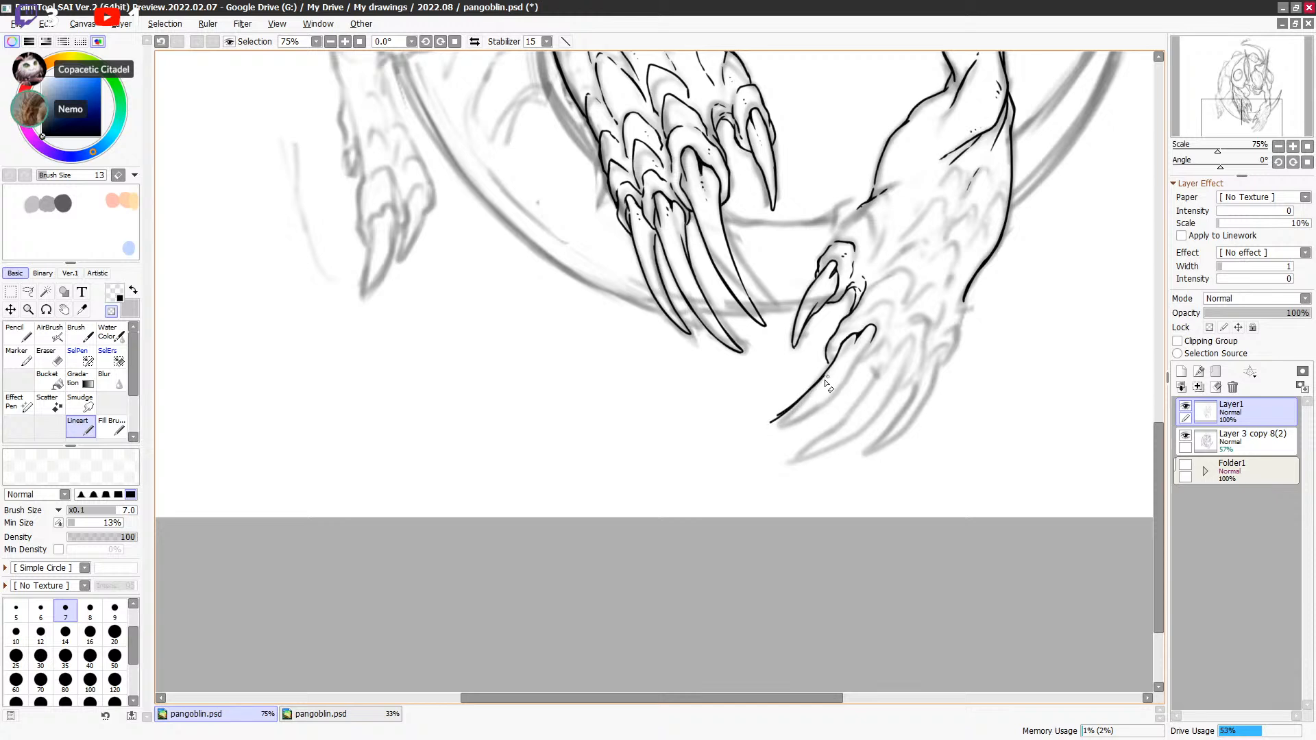
left_click_drag(822, 384, 774, 426)
key("e")
Step: Ink the start of the long claw's underside at its tip, redoing the stroke until it fits
key("minus")
key("minus")
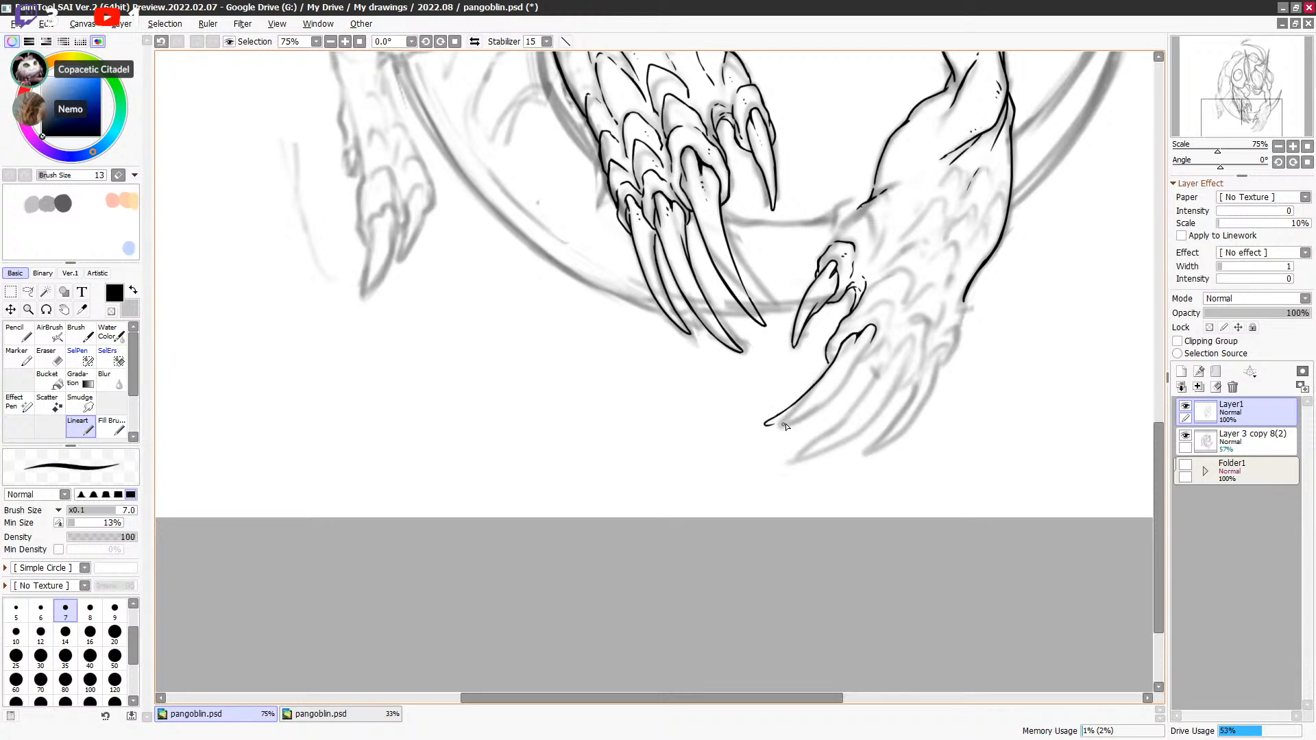
mouse_move(766, 425)
left_mouse_down()
mouse_move(783, 430)
mouse_move(838, 392)
left_mouse_up()
key("ctrl+z")
key("minus")
key("minus")
key("ctrl+z")
key("ctrl+z")
left_click_drag(767, 425, 800, 418)
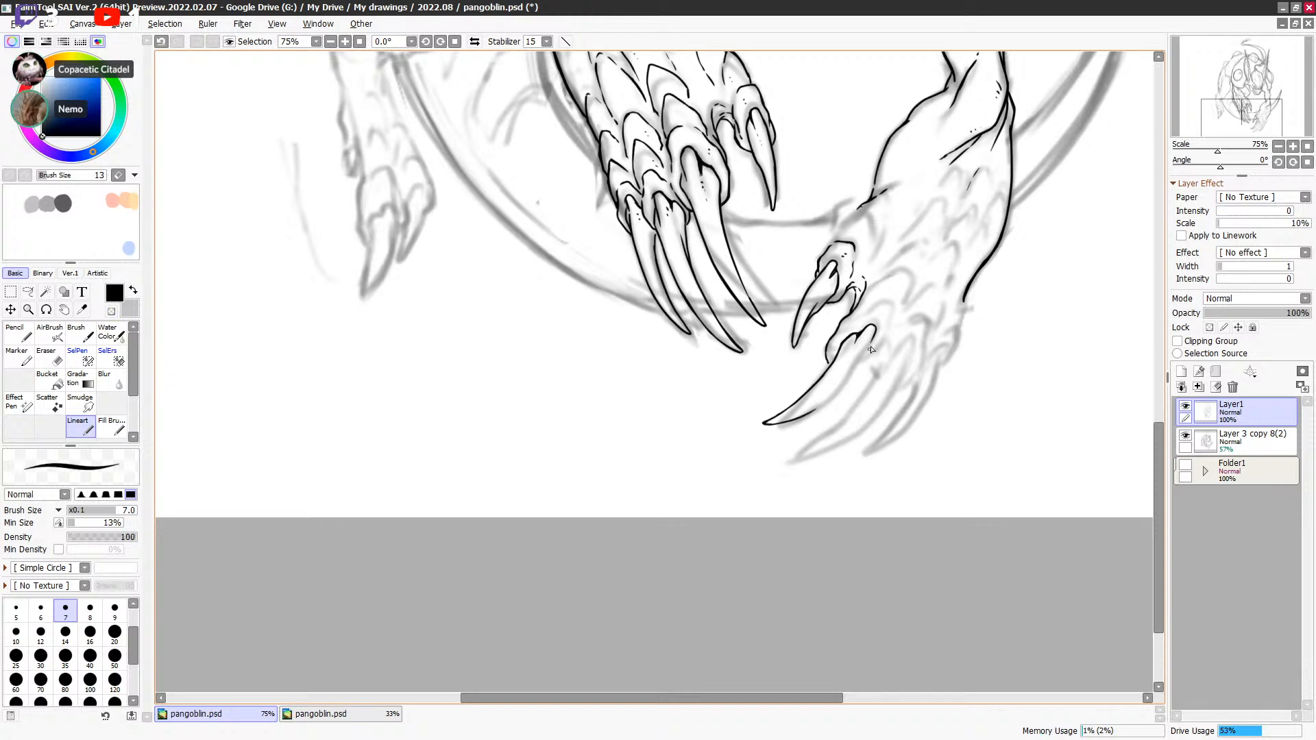
Step: Ink the lower curve of the long claw from its base towards the tip to close the outline
left_click_drag(874, 335, 842, 388)
key("ctrl+z")
key("ctrl+z")
key("ctrl+z")
key("ctrl+z")
key("ctrl+z")
left_click_drag(873, 344, 821, 408)
key("e")
key("e")
mouse_move(823, 404)
left_mouse_down()
mouse_move(857, 372)
mouse_move(902, 365)
left_mouse_up()
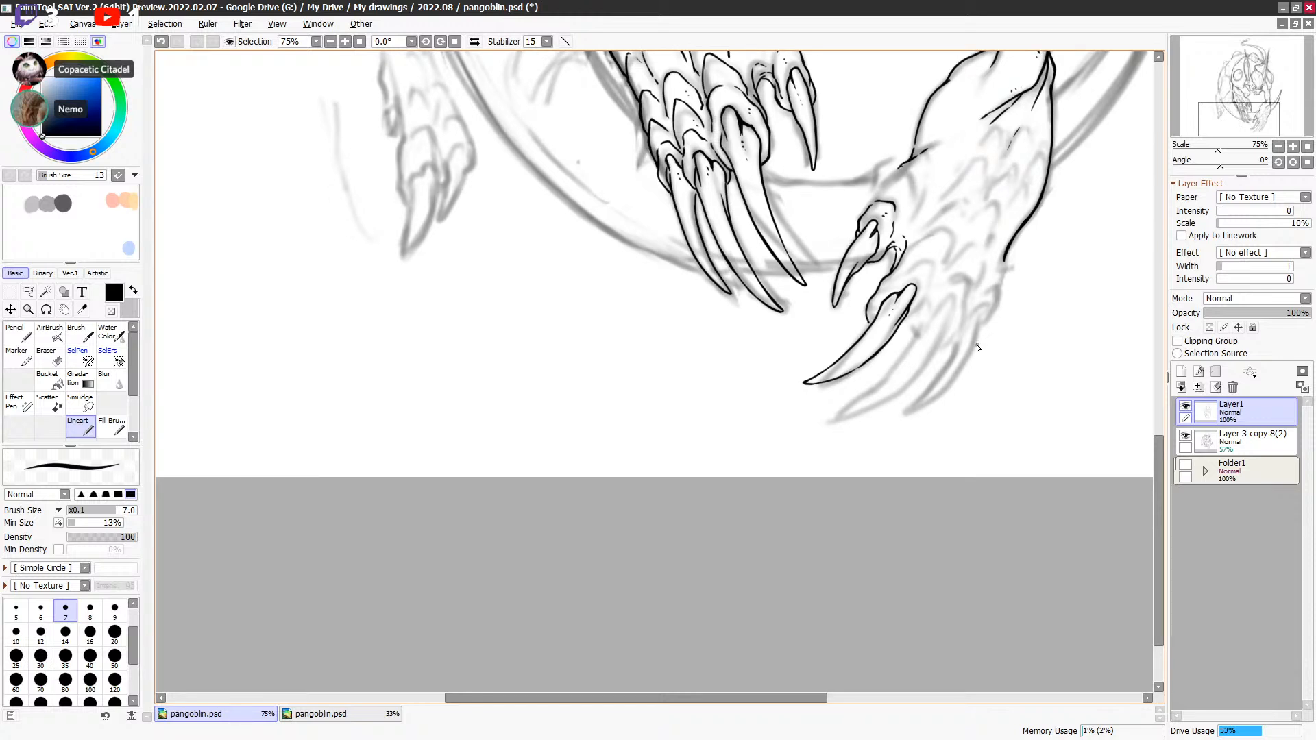
Step: Select the outer part of the long claw with a freeform lasso, delete it and clear the selection
left_click_drag(984, 285, 945, 332)
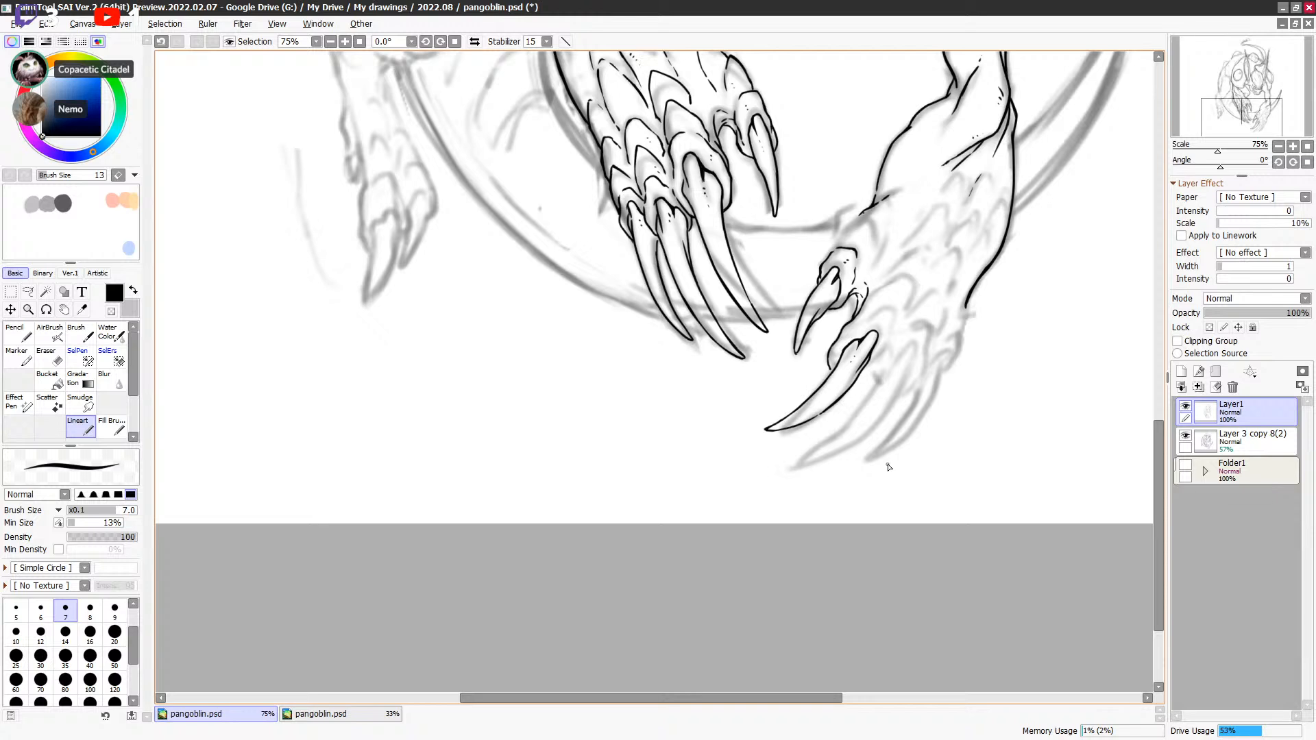
left_click_drag(862, 423, 888, 404)
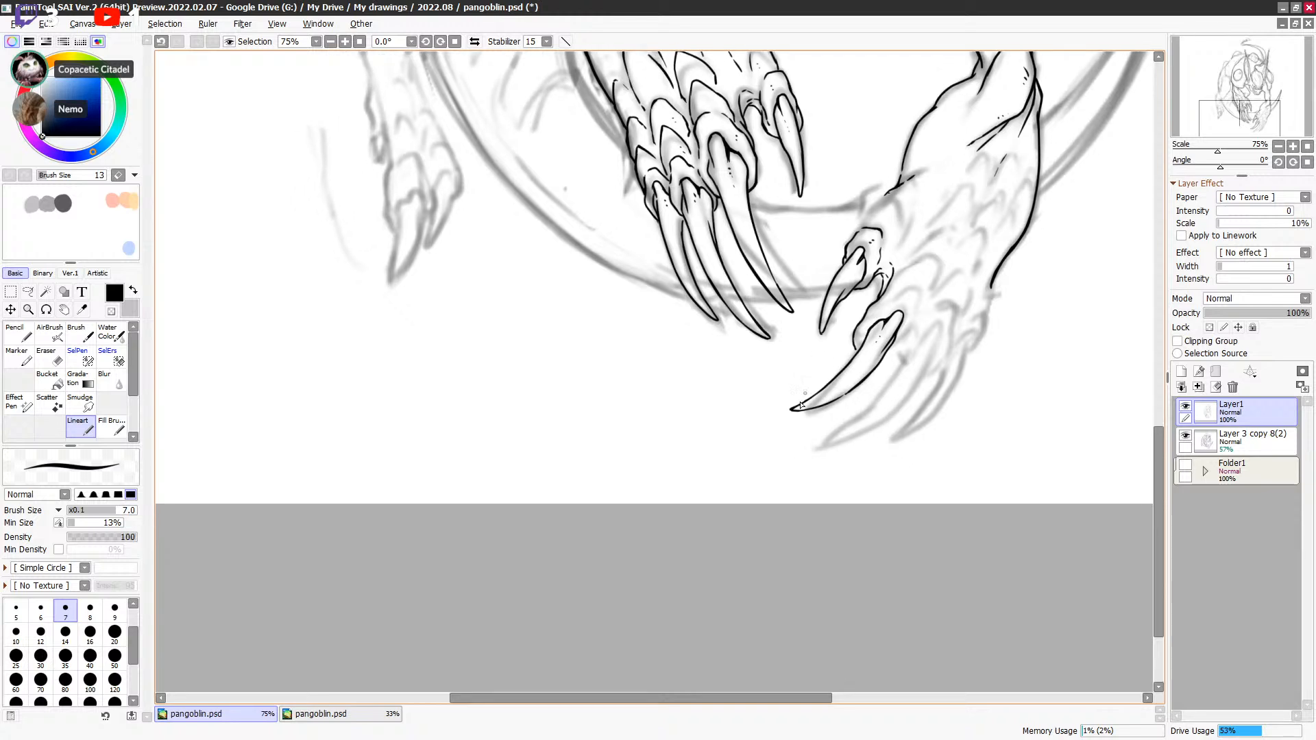
key("l")
mouse_move(828, 372)
left_mouse_down()
mouse_move(786, 422)
mouse_move(847, 403)
mouse_move(827, 372)
left_mouse_up()
key("Delete")
key("ctrl+d")
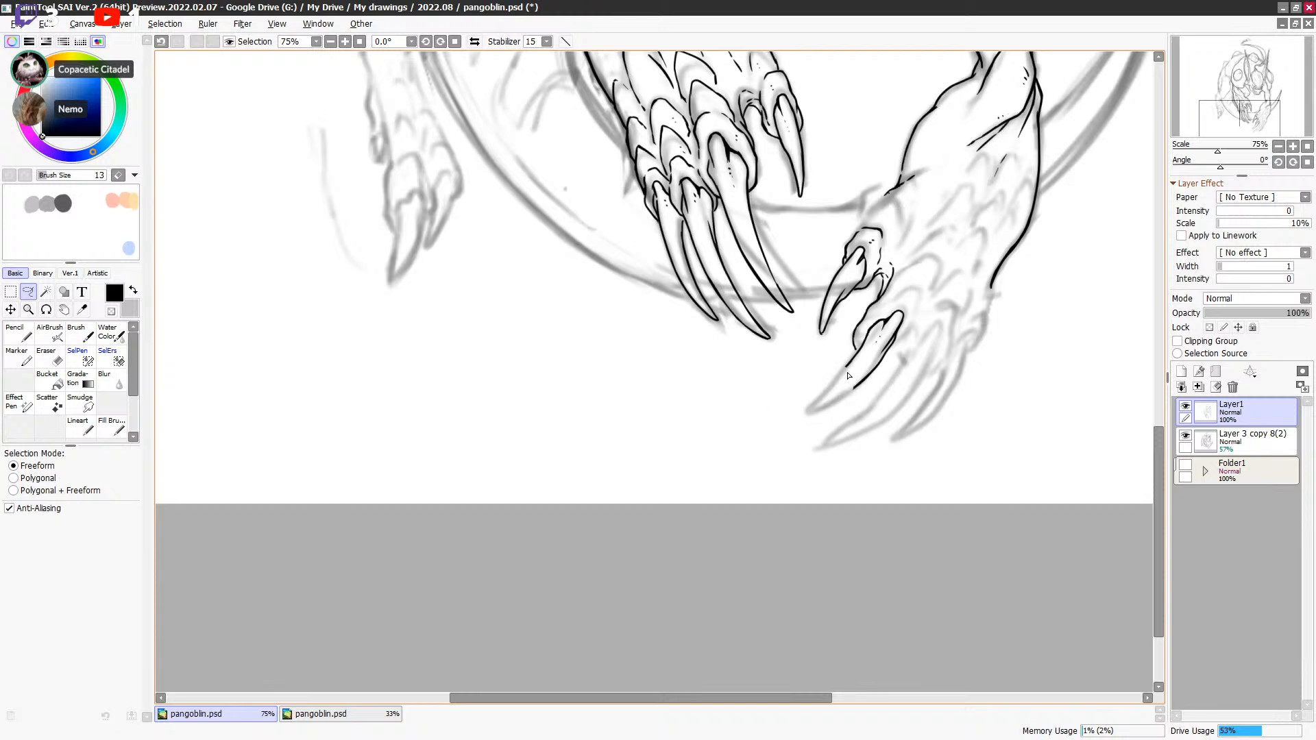
Step: Redraw both edges of the deleted claw tip as a longer, straighter point with the Lineart brush
key("n")
left_click_drag(851, 364, 824, 394)
mouse_move(818, 403)
left_mouse_down()
mouse_move(785, 427)
mouse_move(824, 414)
left_mouse_up()
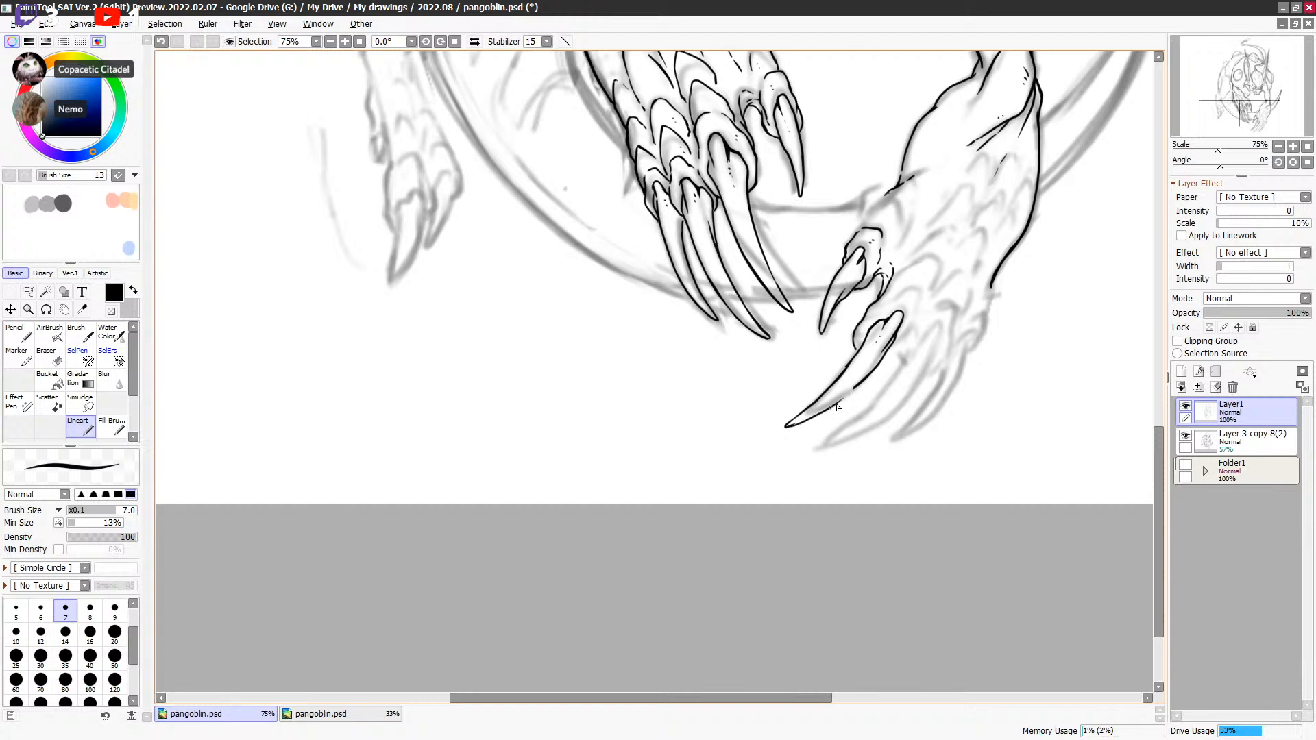
Step: Smooth the redrawn claw's edges where they join the base, alternating between ink and the transparent brush
key("e")
key("e")
key("e")
key("e")
key("e")
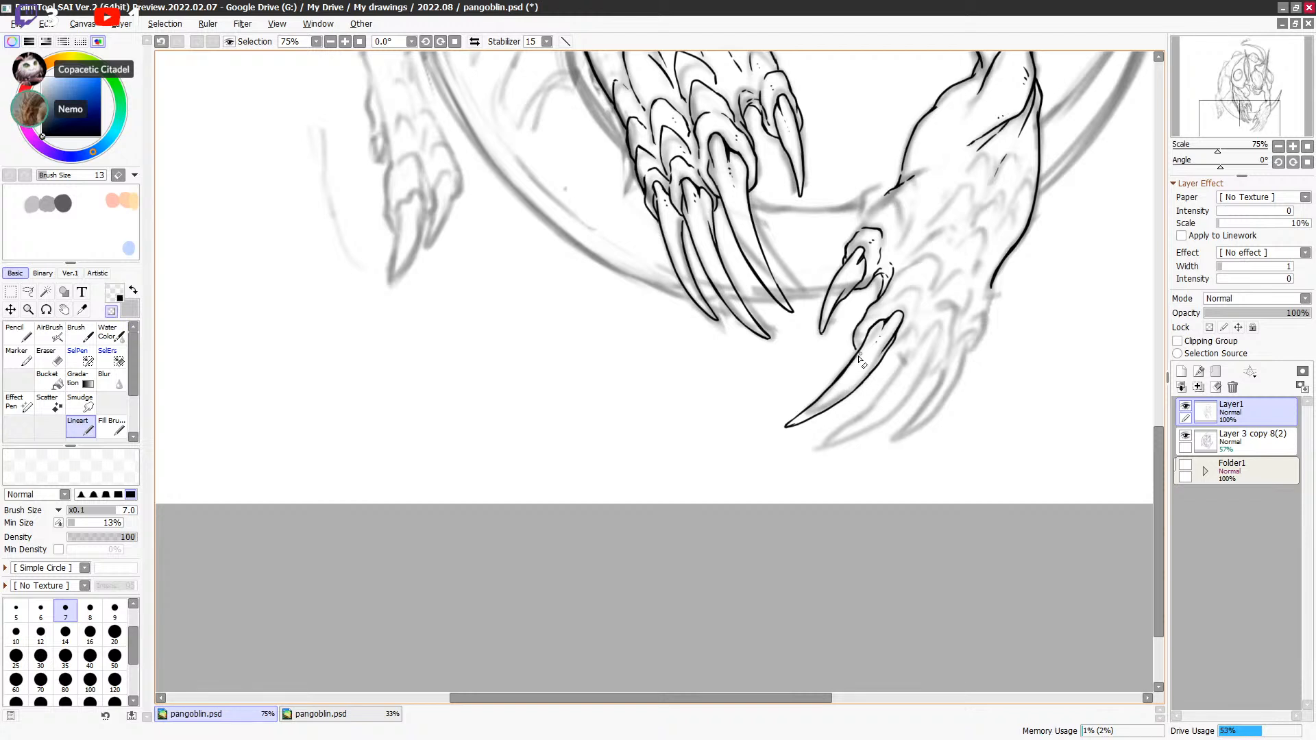
key("e")
key("e")
key("e")
key("e")
key("e")
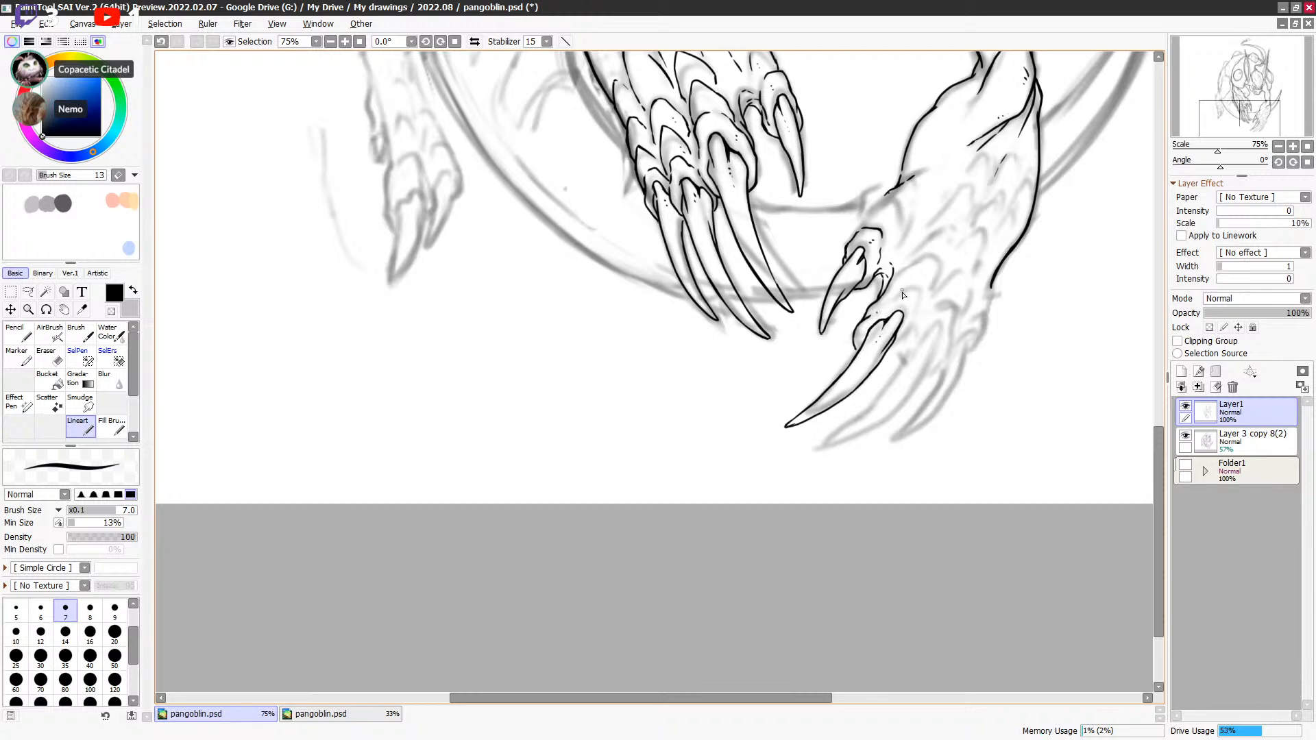
Step: Undo the last stroke and ink the knuckle contour around the base of the long claw
key("ctrl+z")
mouse_move(892, 302)
left_mouse_down()
mouse_move(917, 303)
mouse_move(907, 327)
left_mouse_up()
left_click_drag(934, 274, 925, 282)
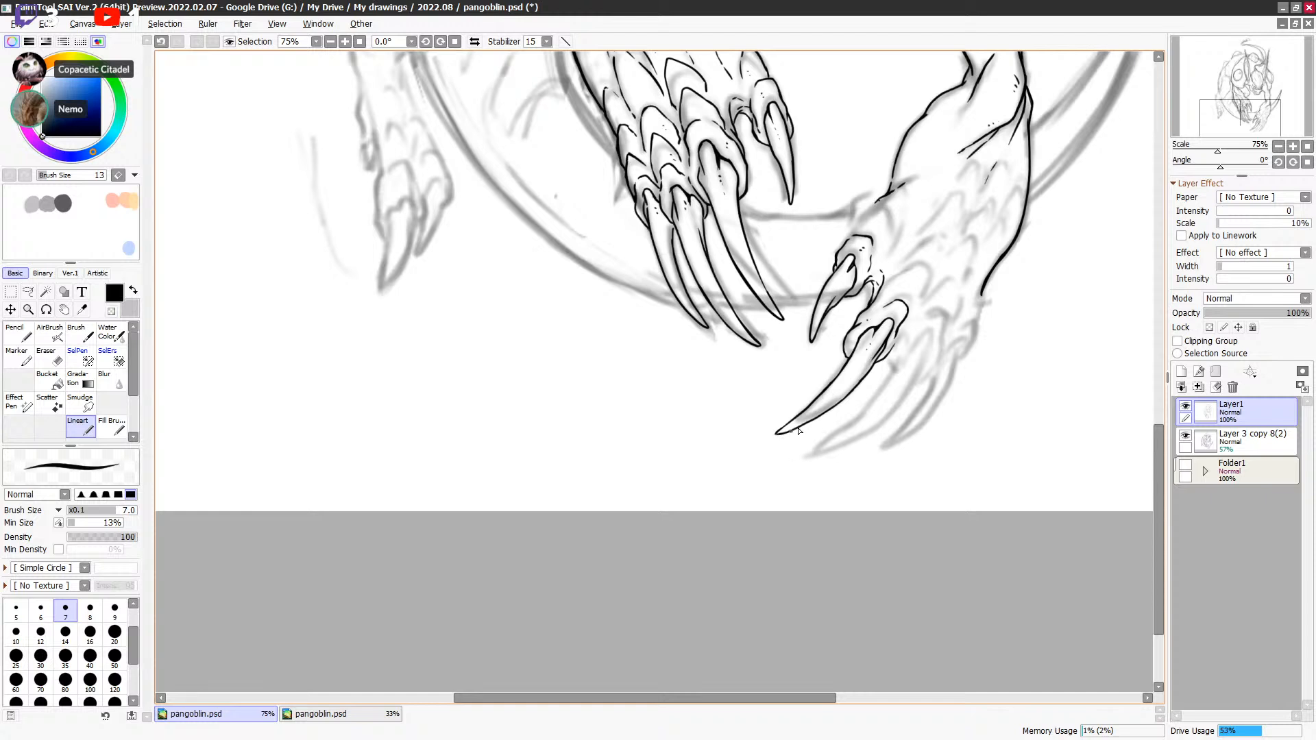
Step: Redraw the long claw's lower edge from mid-length to its base, retrying strokes and trimming with the transparent brush until the curve is smooth
left_click_drag(794, 431, 826, 408)
key("ctrl+z")
key("ctrl+z")
key("-")
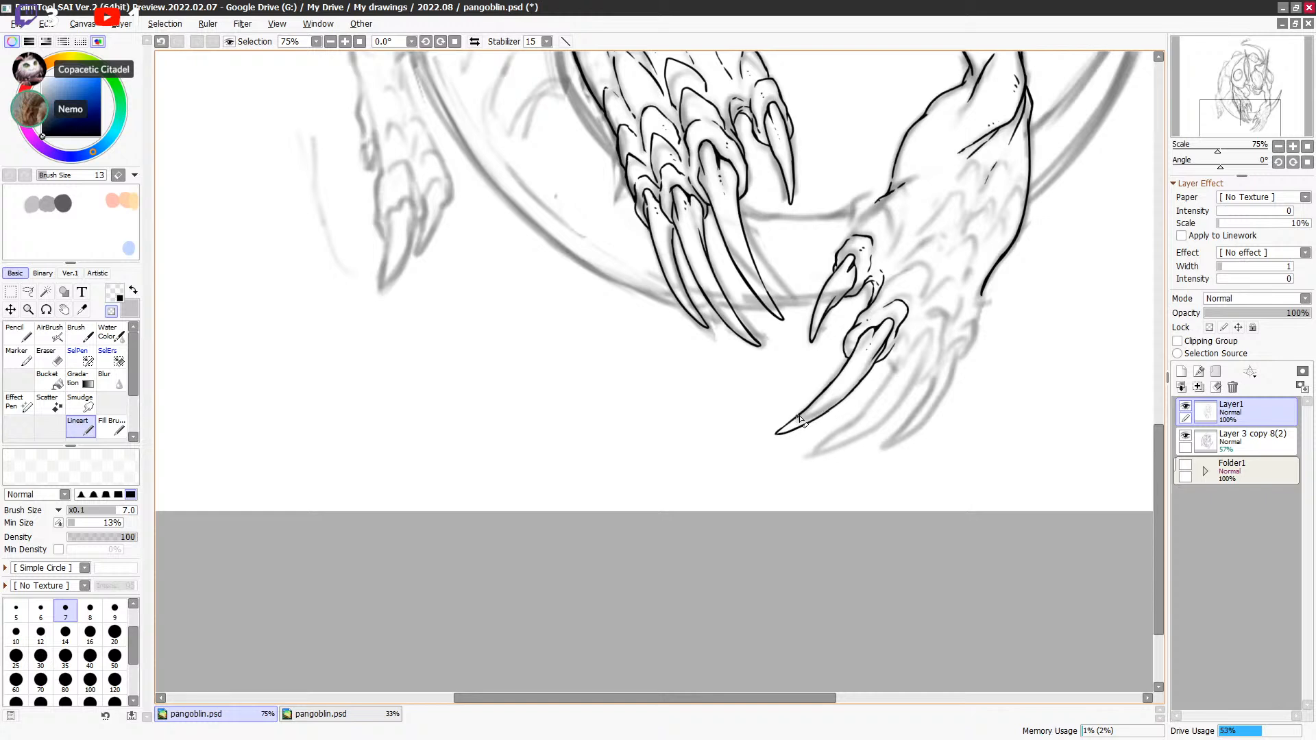
scroll(891, 401, "down", 1)
key("-")
key("ctrl+z")
left_click_drag(831, 402, 868, 359)
key("ctrl+z")
key("ctrl+z")
key("ctrl+z")
key("ctrl+z")
left_click_drag(829, 402, 875, 359)
key("ctrl+z")
left_click_drag(830, 401, 871, 360)
key("-")
key("minus")
key("minus")
key("minus")
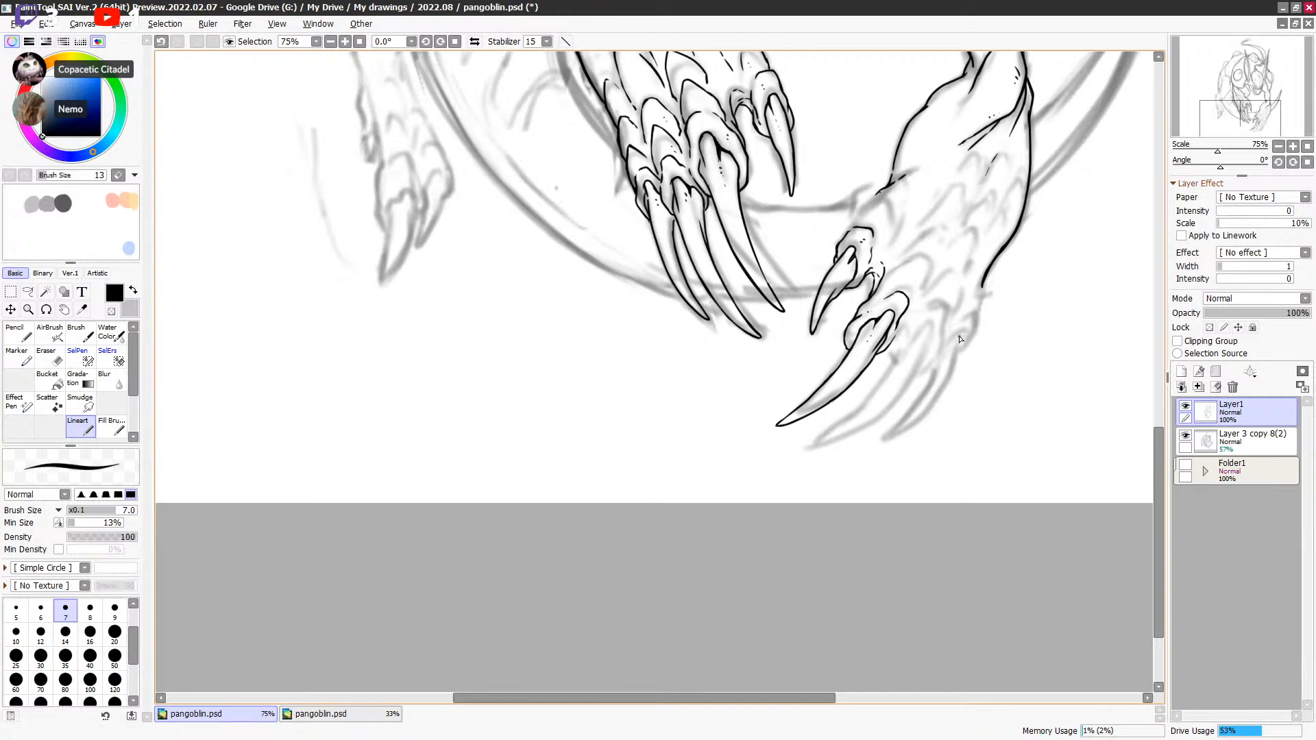
Step: Ink the pointed scale behind the knuckle of the long-clawed finger
left_click_drag(961, 339, 905, 392)
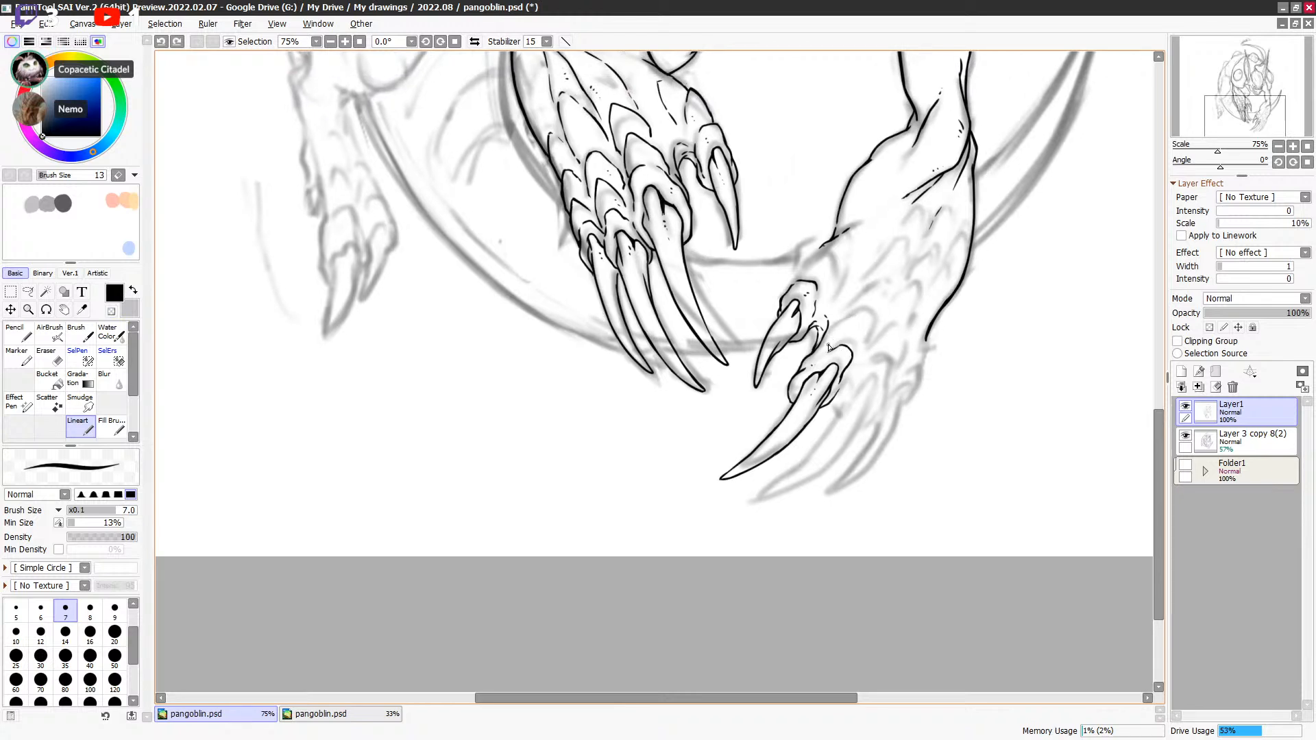
mouse_move(850, 320)
left_mouse_down()
mouse_move(878, 314)
mouse_move(854, 360)
mouse_move(884, 361)
left_mouse_up()
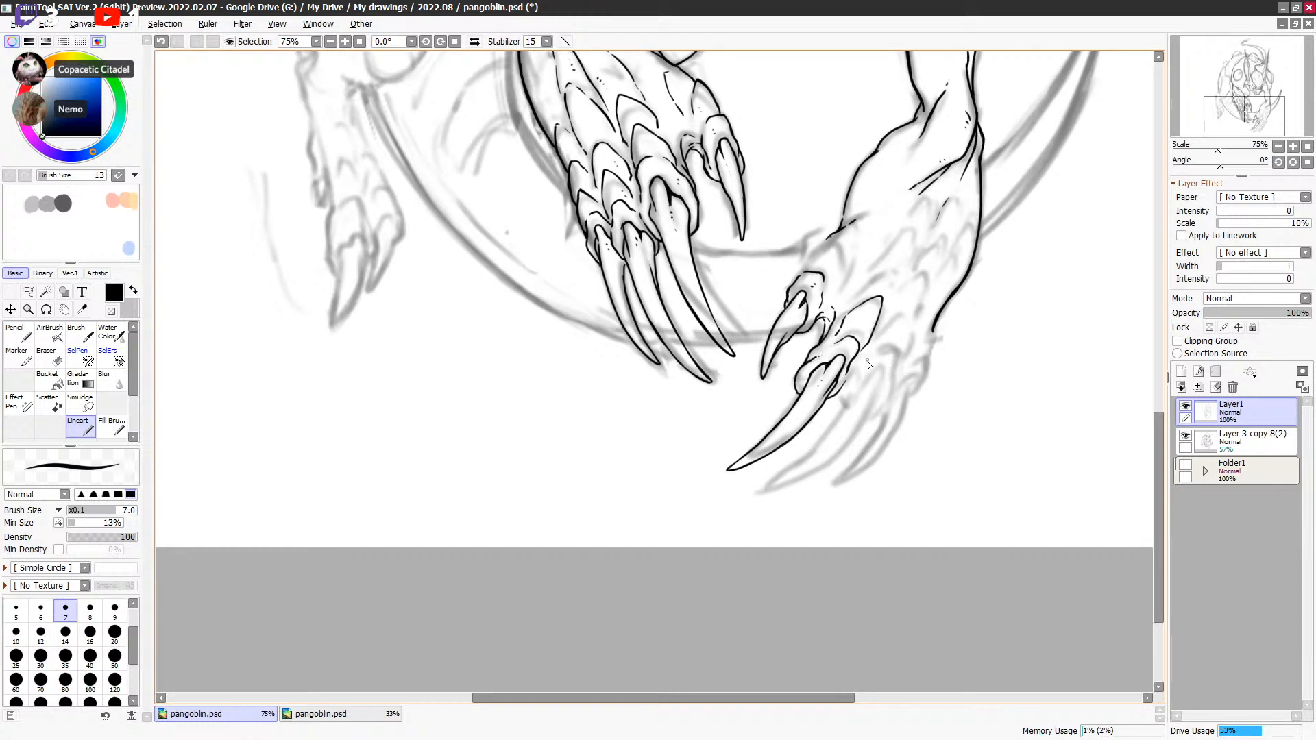
left_click_drag(894, 370, 829, 458)
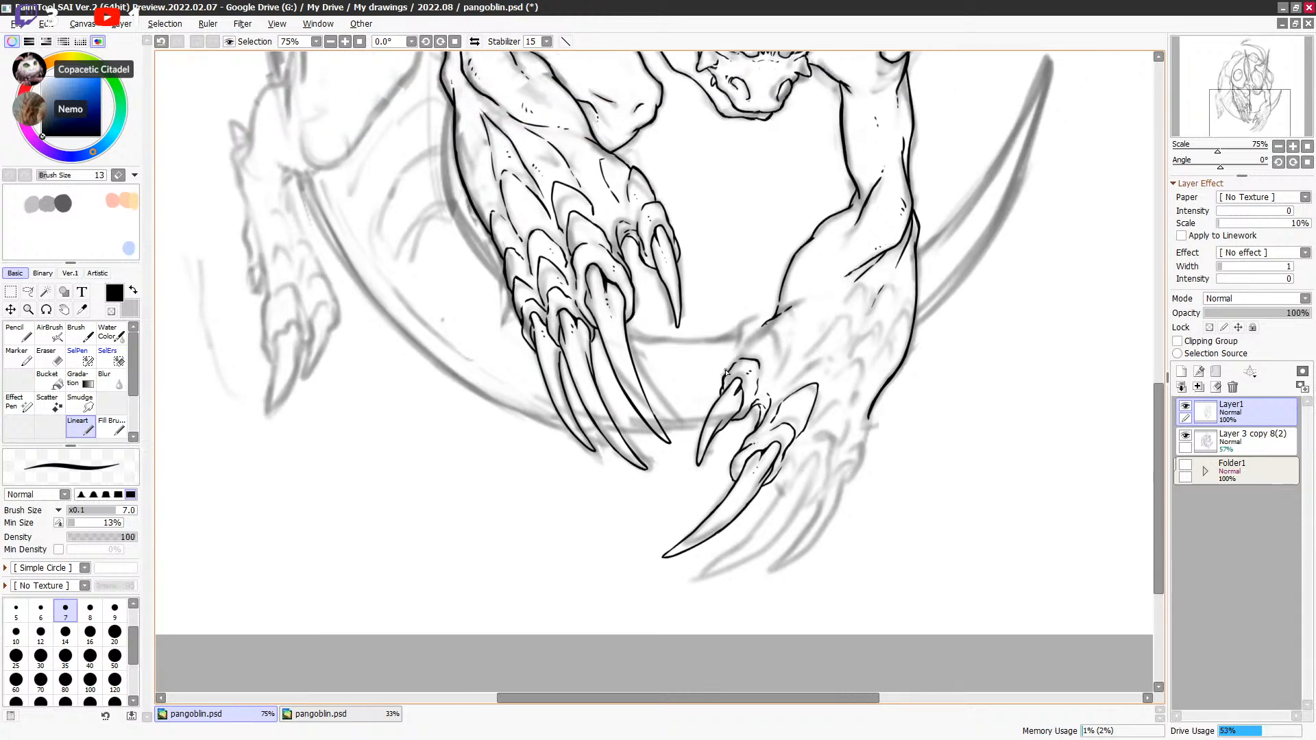
Step: Ink the pointed scale above the thumb knuckle and clean its edges, alternating between ink and the transparent brush
left_click_drag(731, 368, 751, 346)
key("ctrl+z")
left_click_drag(740, 359, 731, 368)
left_click_drag(742, 362, 766, 328)
key("ctrl+z")
mouse_move(741, 357)
left_mouse_down()
mouse_move(761, 326)
mouse_move(750, 339)
left_mouse_up()
key("e")
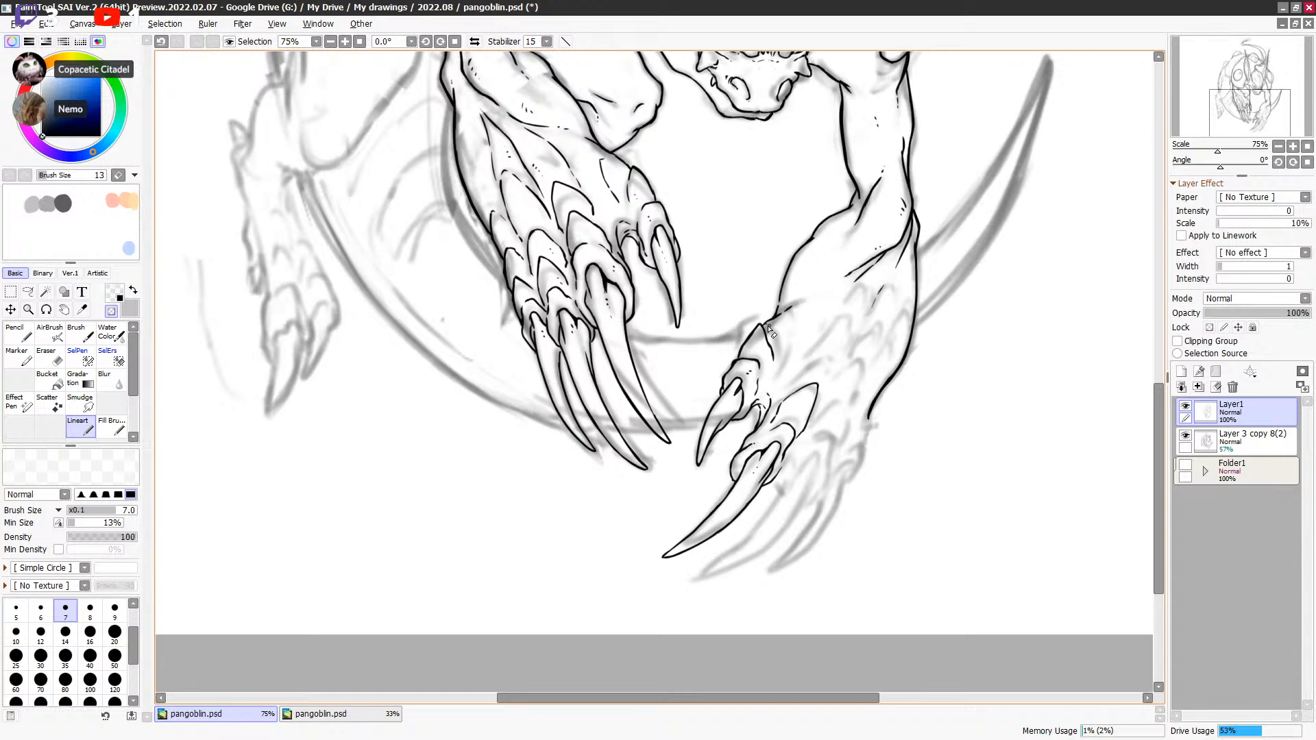
key("e")
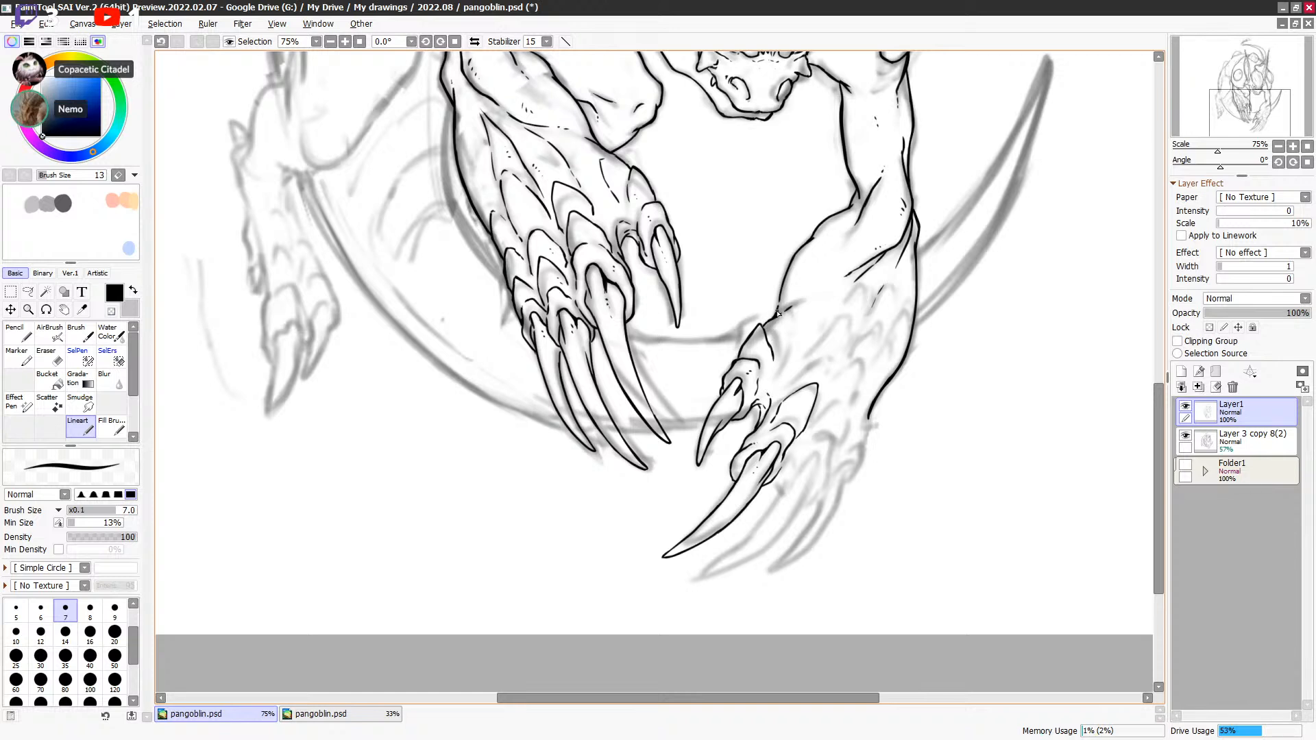
key("e")
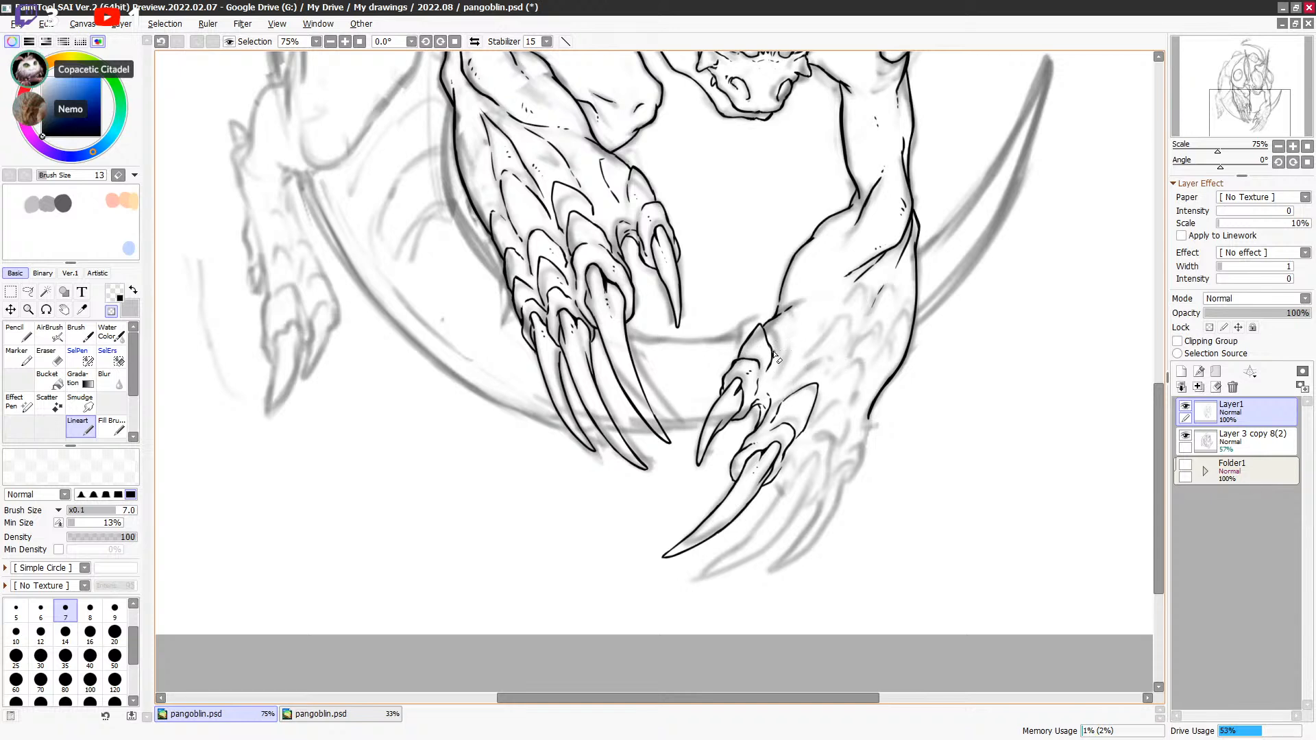
key("x")
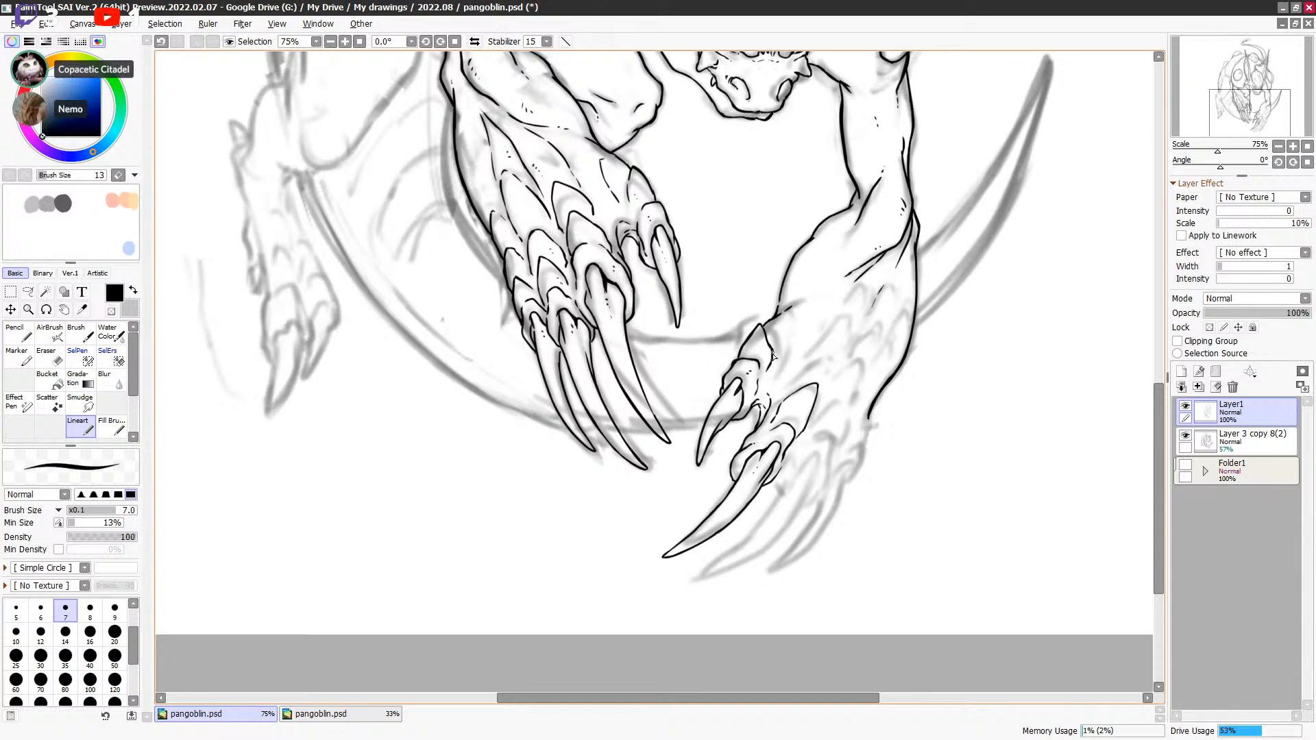
key("x")
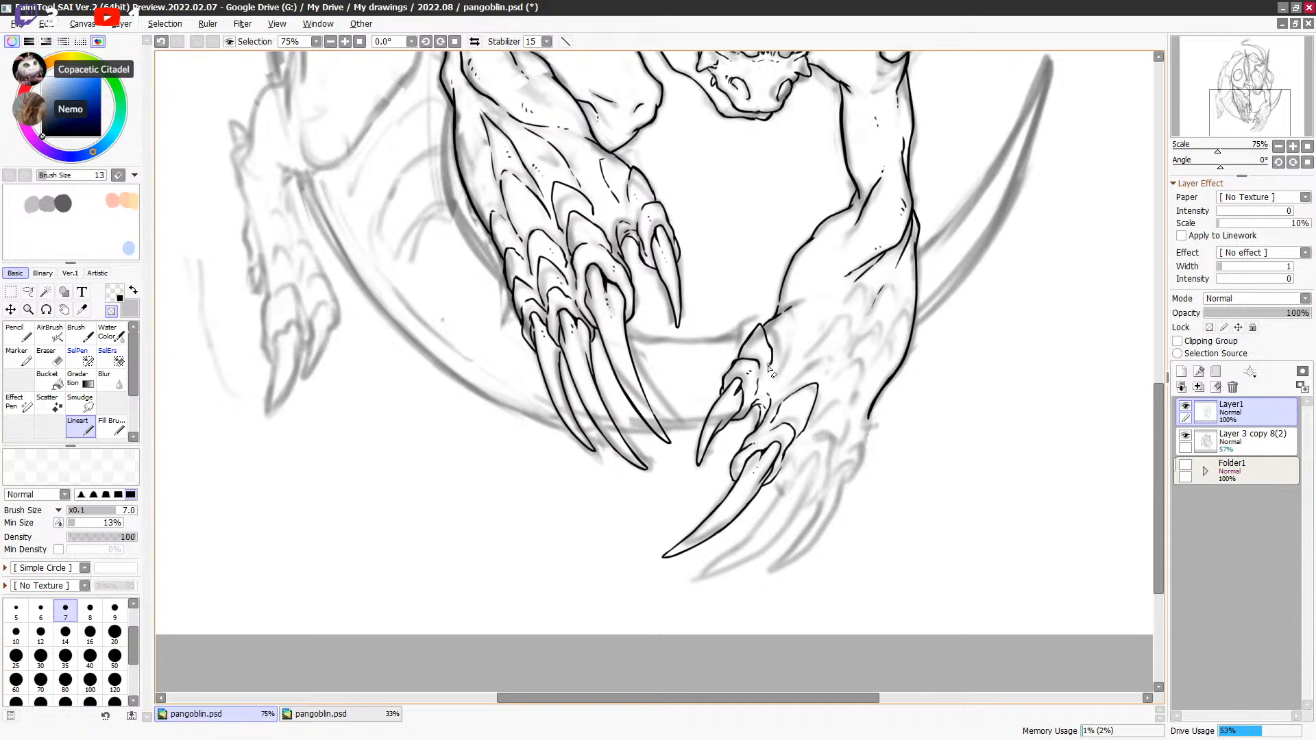
key("x")
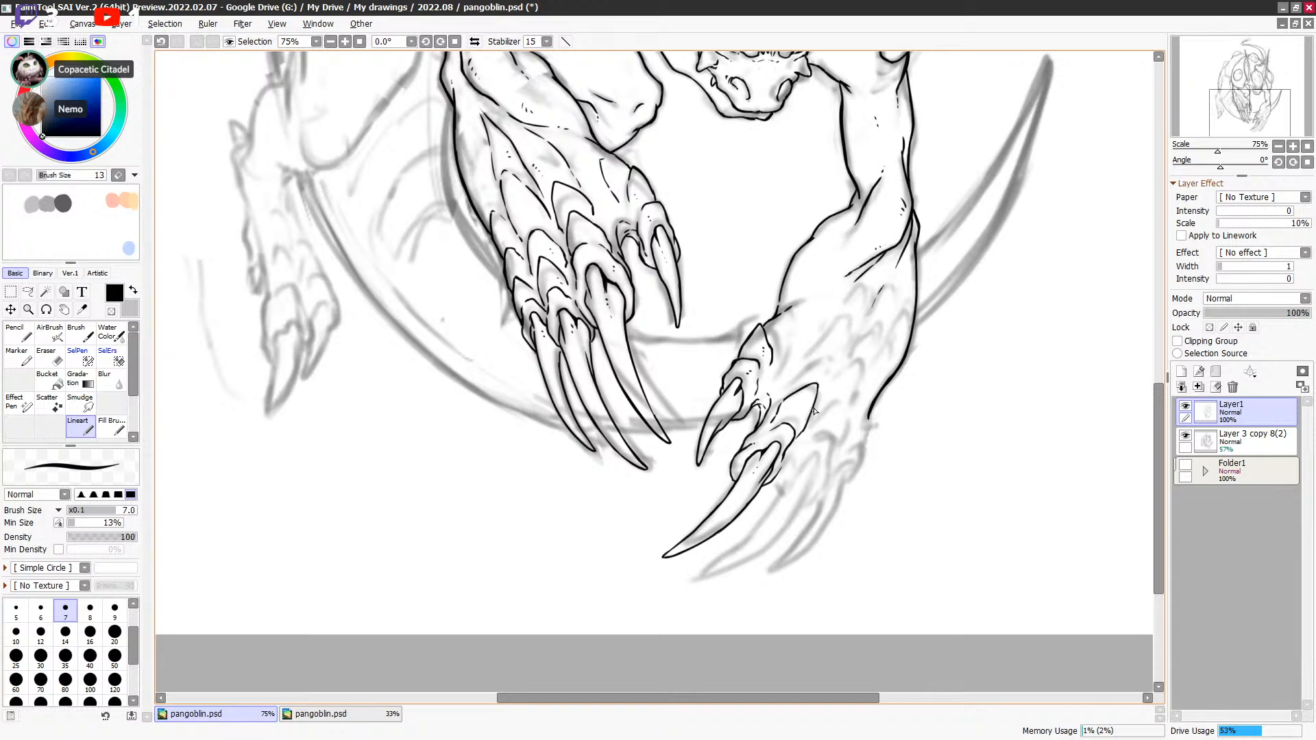
Step: Save the pangoblin drawing
left_click_drag(846, 453, 869, 404)
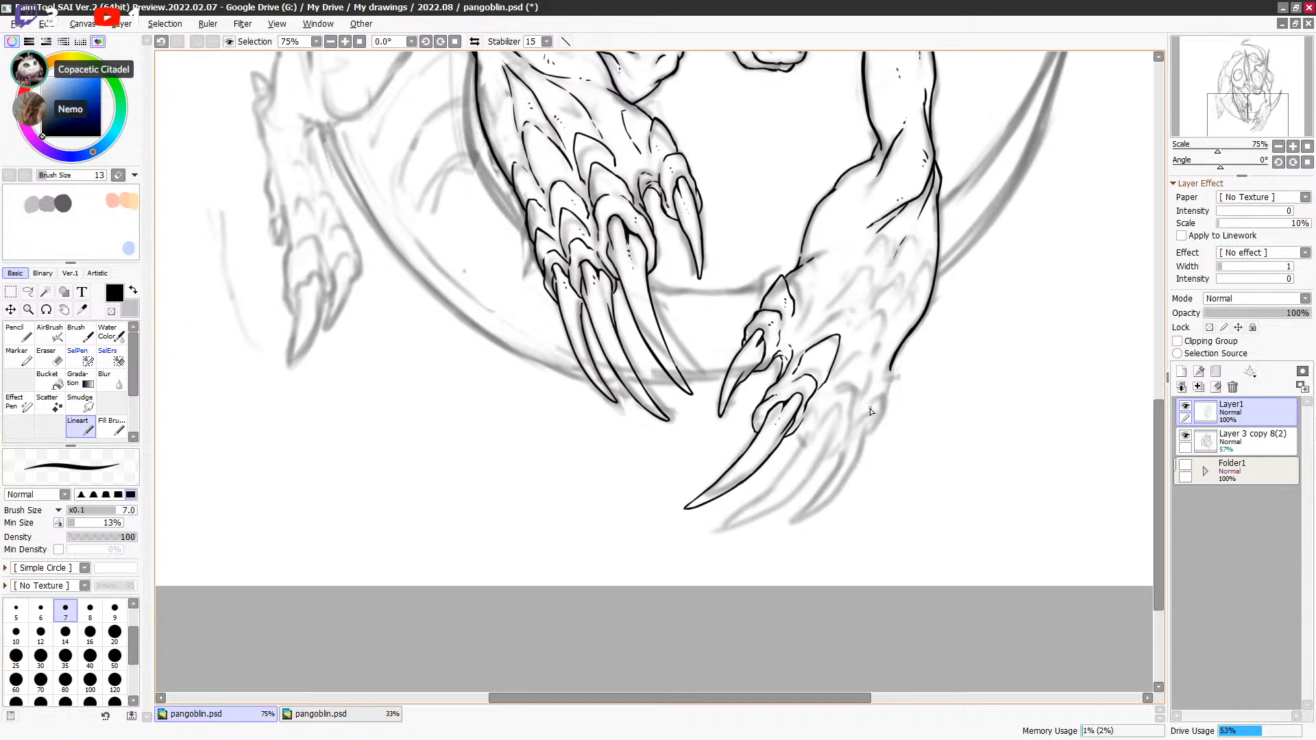
key("ctrl+s")
left_click_drag(872, 410, 876, 403)
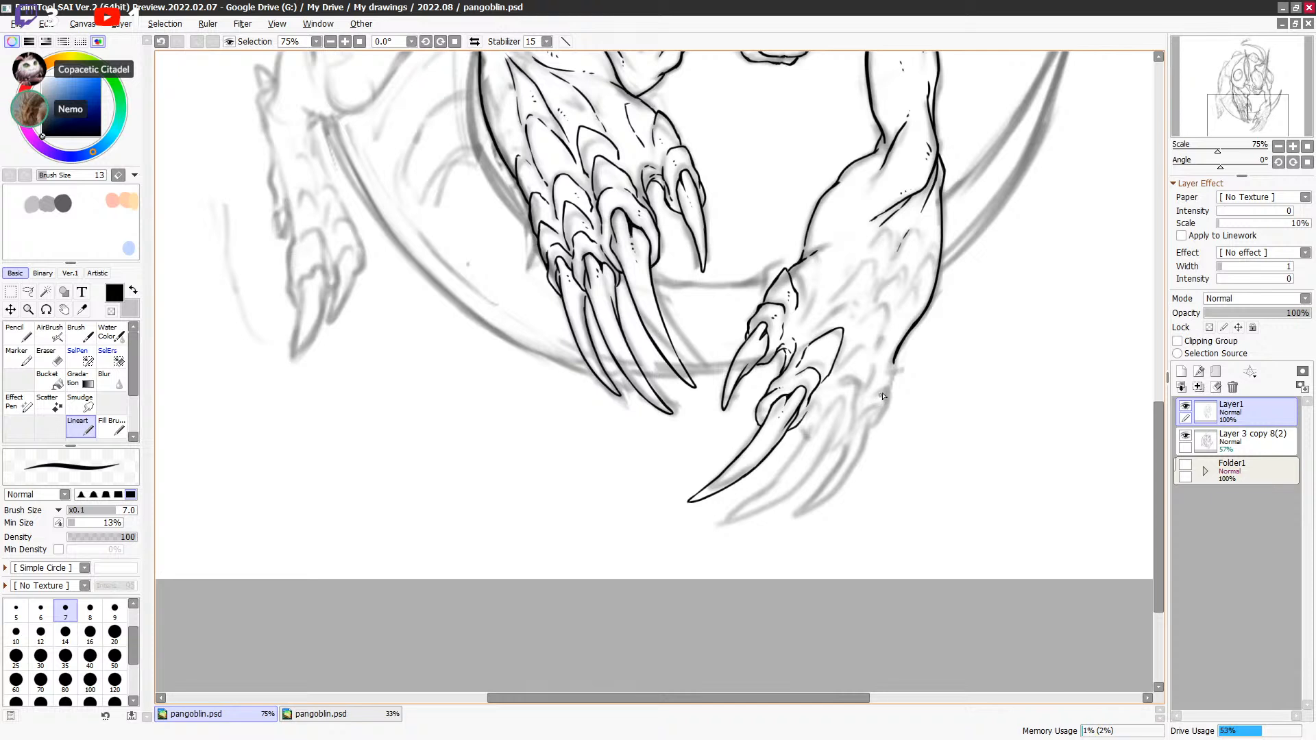
left_click_drag(879, 400, 898, 349)
Step: Ink the rounded claw base of the middle finger beside the finished long claw, redoing unsatisfactory strokes
left_click_drag(818, 376, 823, 386)
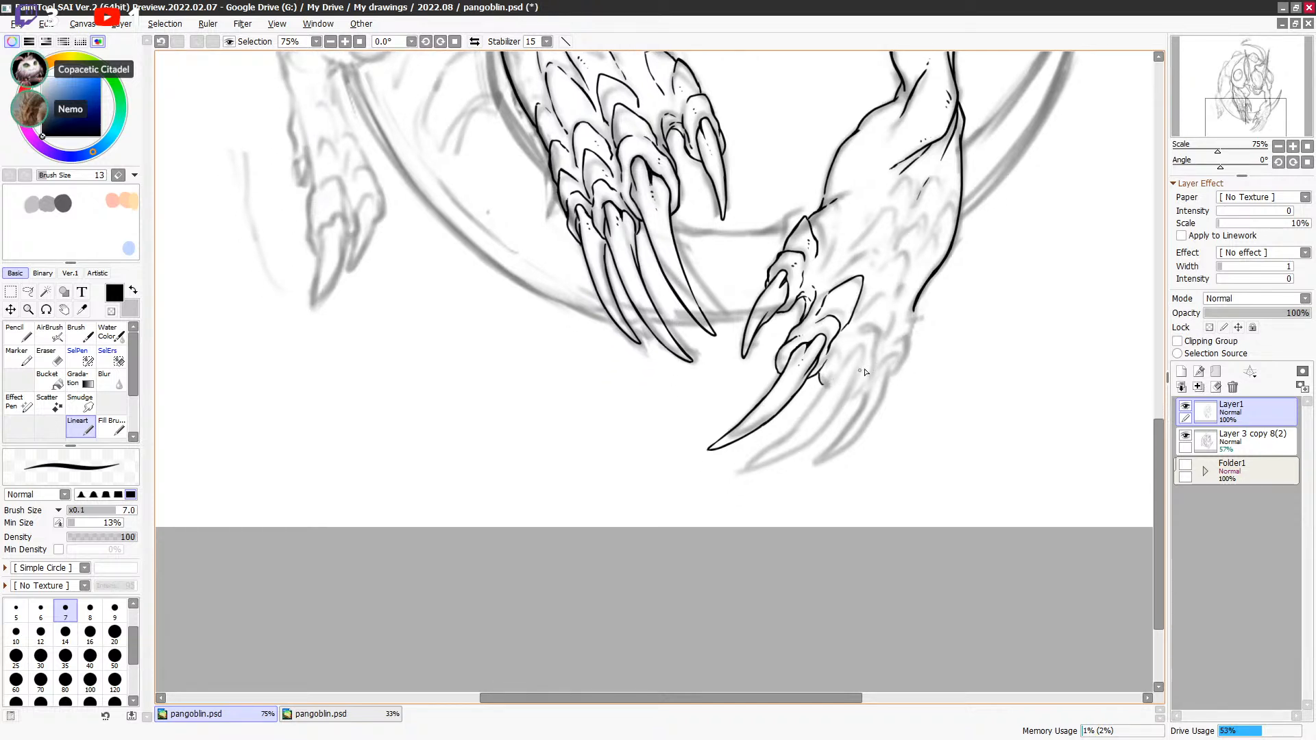
key("ctrl+z")
left_click_drag(845, 364, 865, 358)
key("ctrl+z")
mouse_move(844, 372)
left_mouse_down()
mouse_move(858, 380)
mouse_move(844, 403)
mouse_move(920, 388)
left_mouse_up()
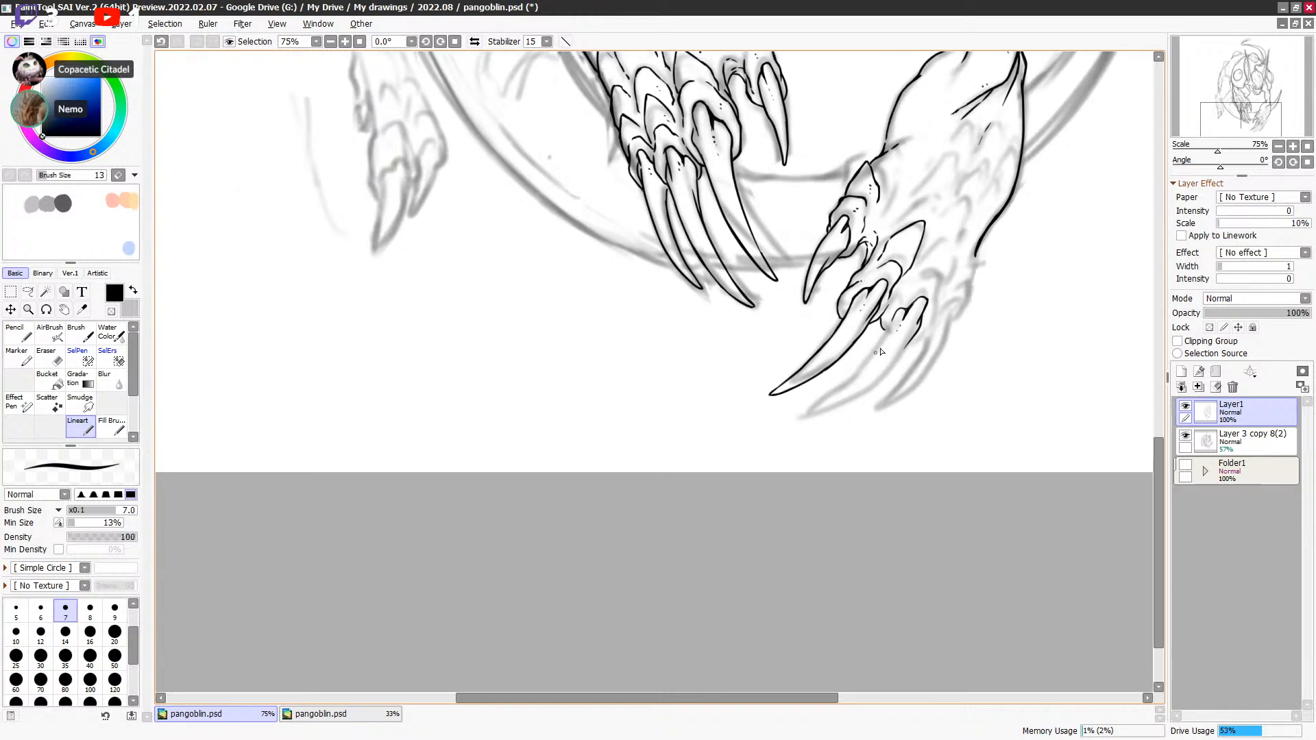
Step: Ink the upper and lower edges of the middle claw to a long point, trimming stray ink with the transparent brush
mouse_move(854, 377)
left_mouse_down()
mouse_move(789, 428)
mouse_move(846, 408)
mouse_move(857, 388)
mouse_move(787, 427)
mouse_move(882, 382)
left_mouse_up()
key("ctrl+z")
left_click_drag(911, 341, 847, 405)
key("minus")
key("minus")
key("minus")
key("minus")
key("minus")
left_click_drag(895, 363, 878, 386)
key("minus")
key("minus")
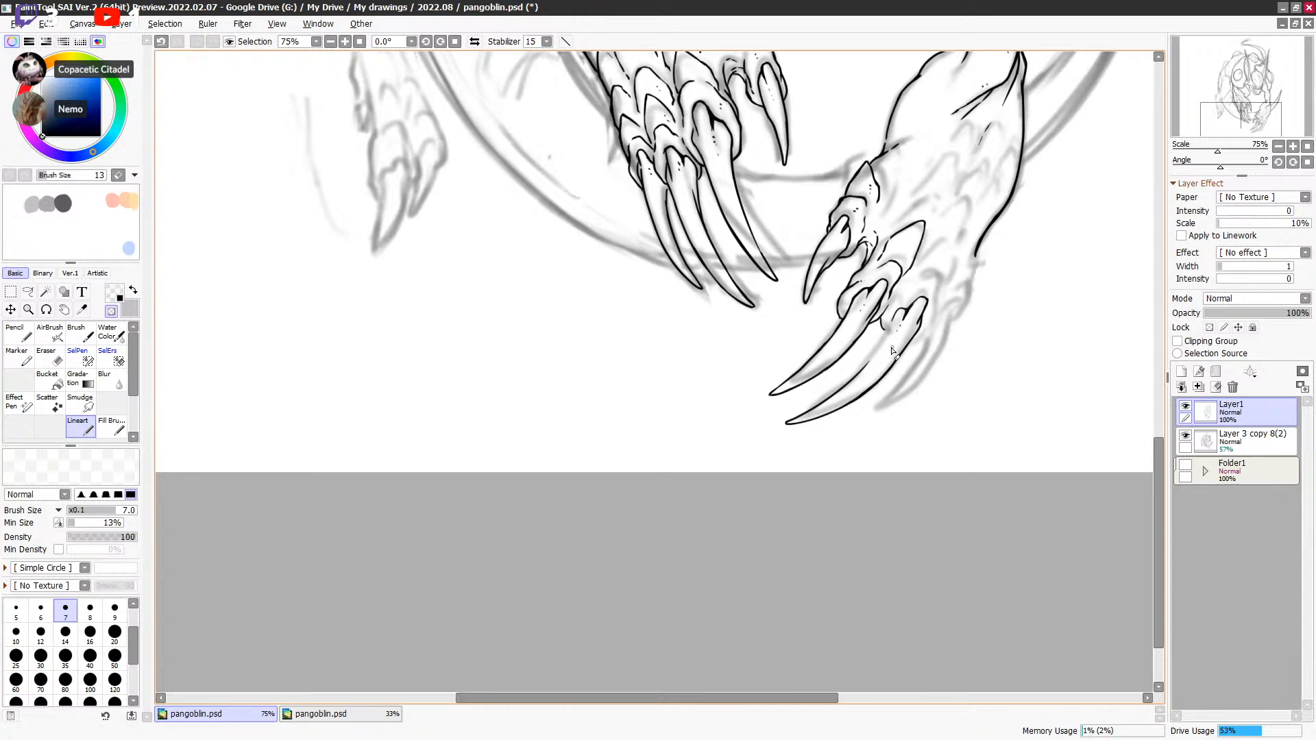
key("minus")
key("minus")
key("minus")
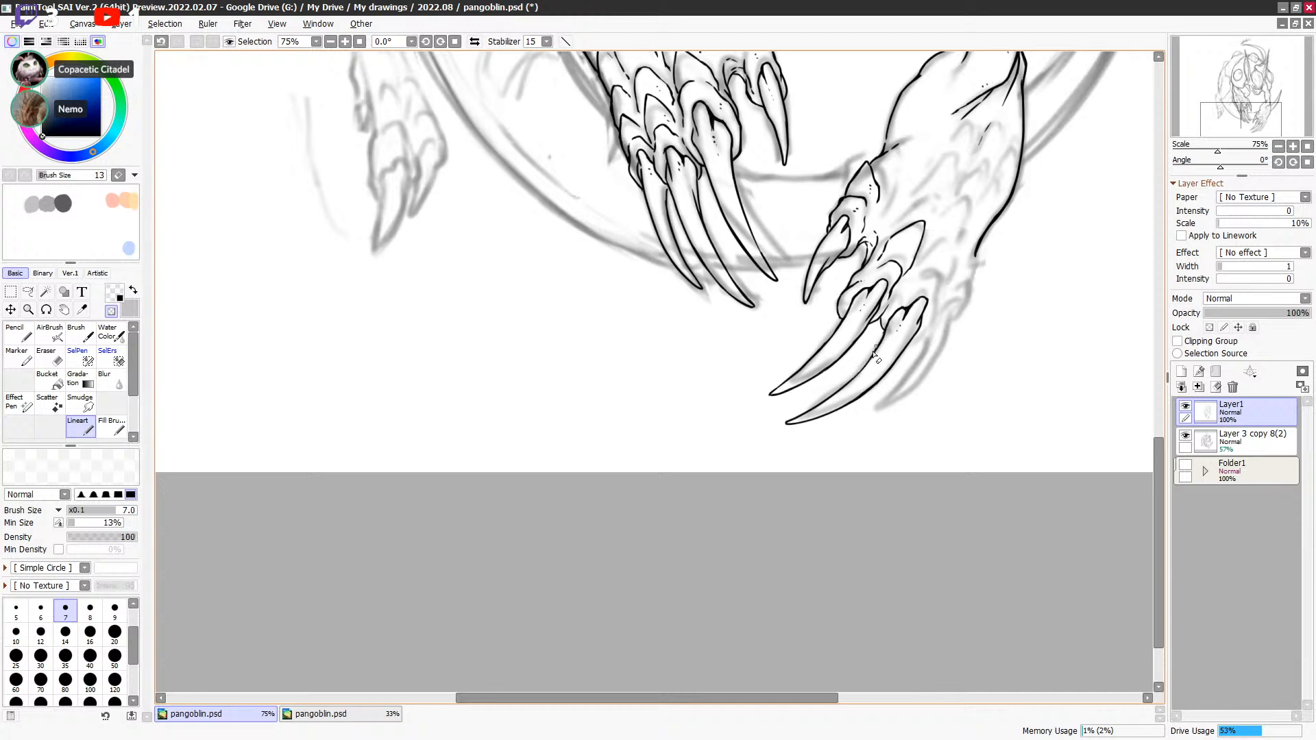
Step: Smooth and thin the upper edge of the middle claw, alternating between ink and the transparent brush
key("e")
key("e")
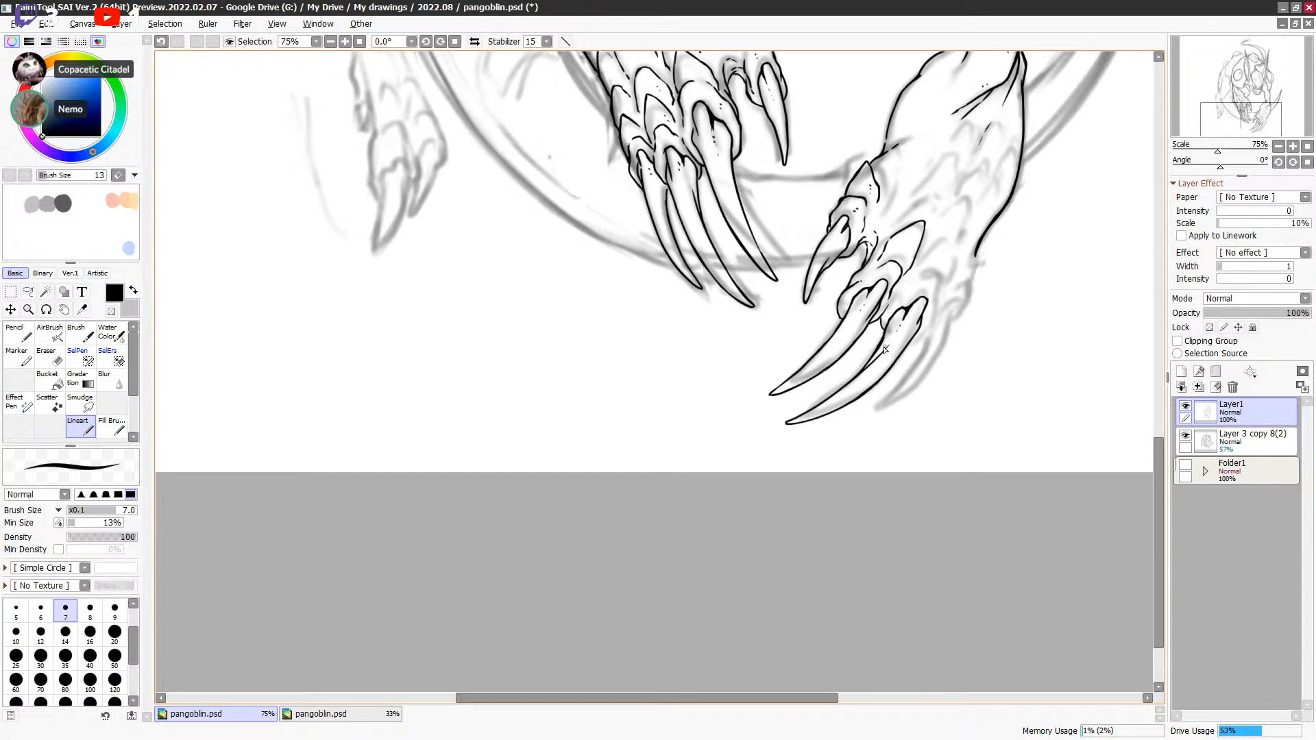
key("e")
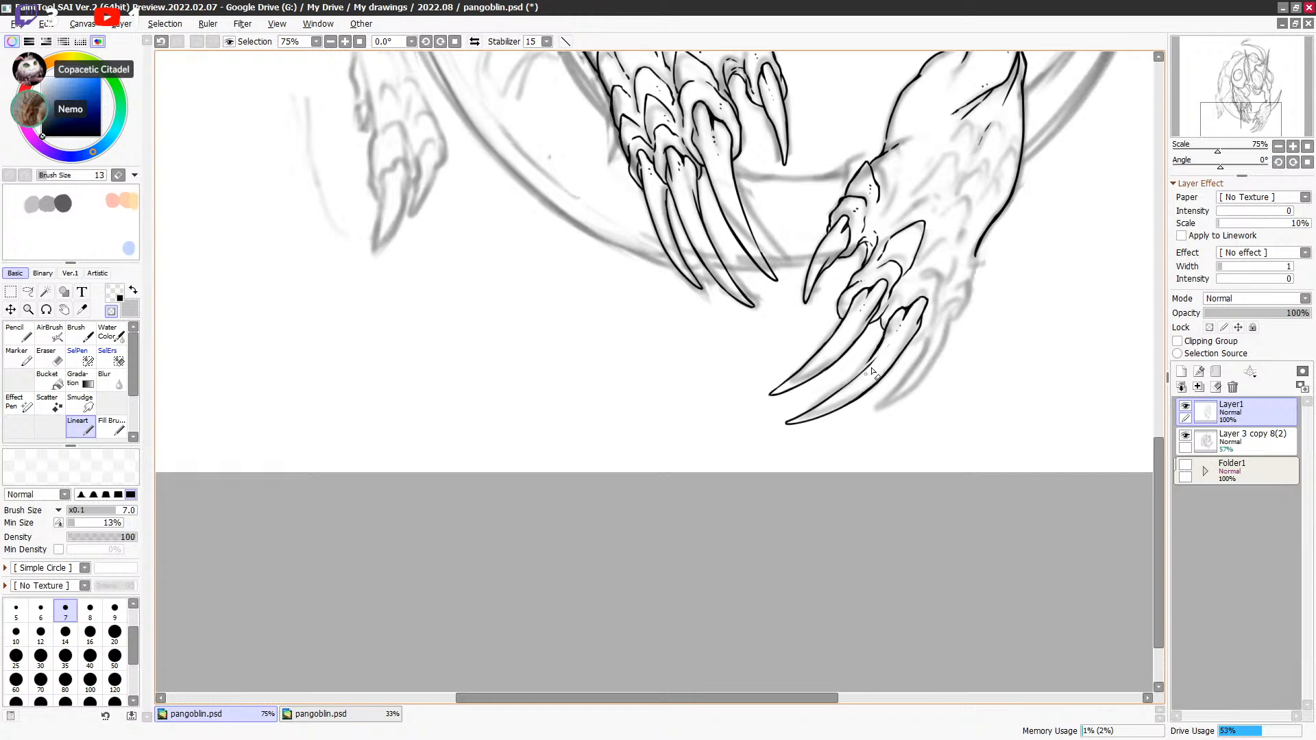
key("minus")
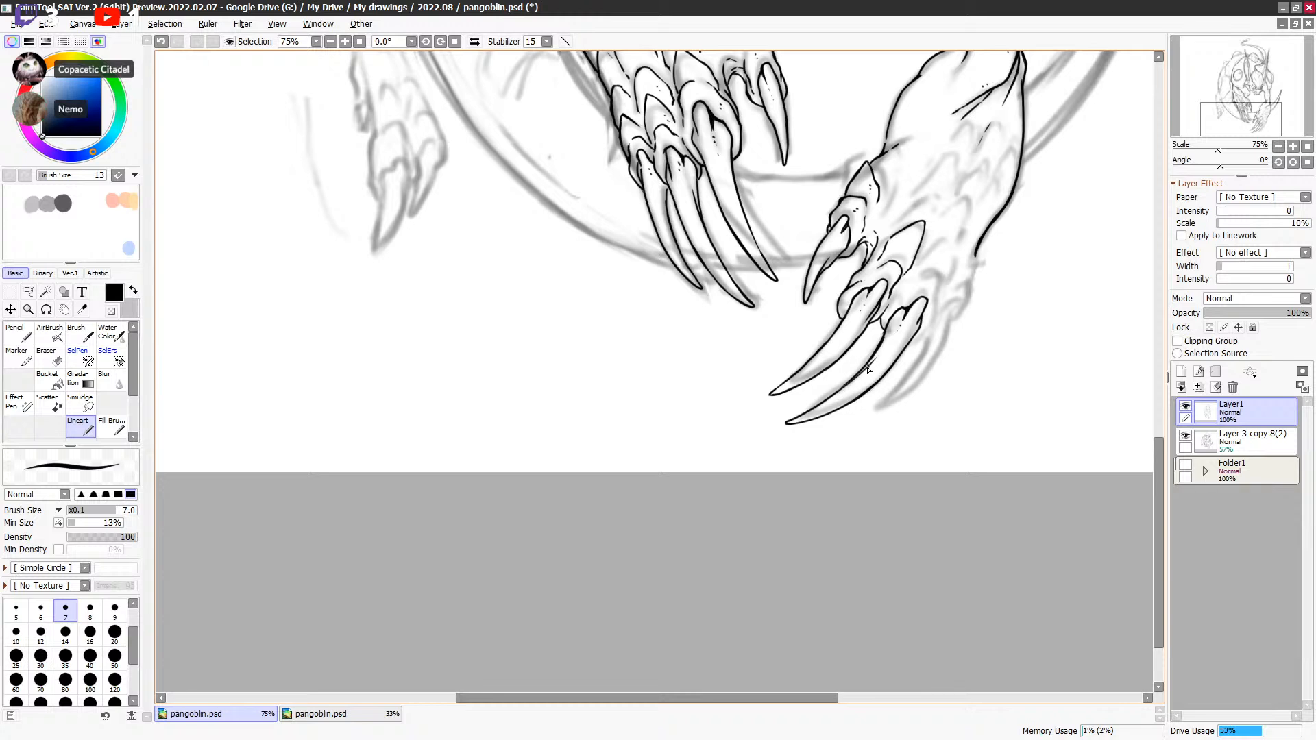
key("ctrl+z")
key("minus")
mouse_move(830, 401)
left_mouse_down()
mouse_move(800, 417)
mouse_move(850, 387)
left_mouse_up()
key("minus")
key("minus")
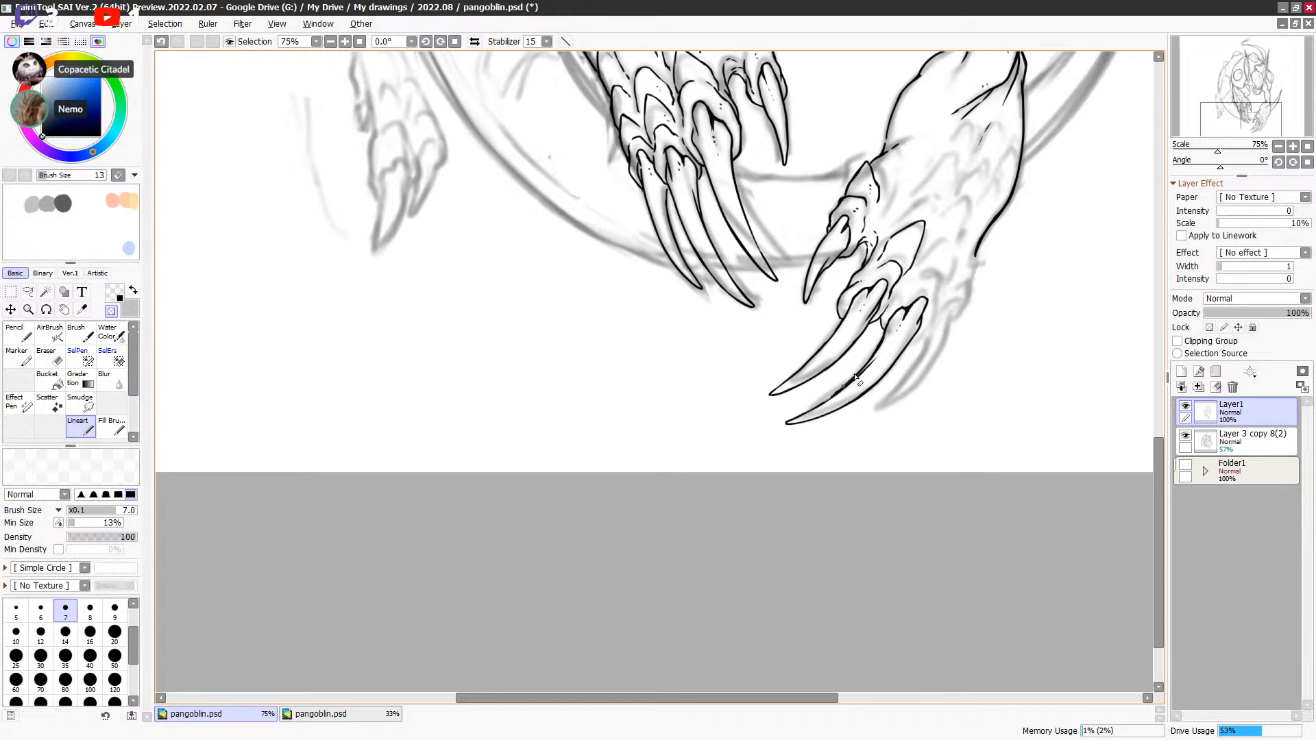
key("minus")
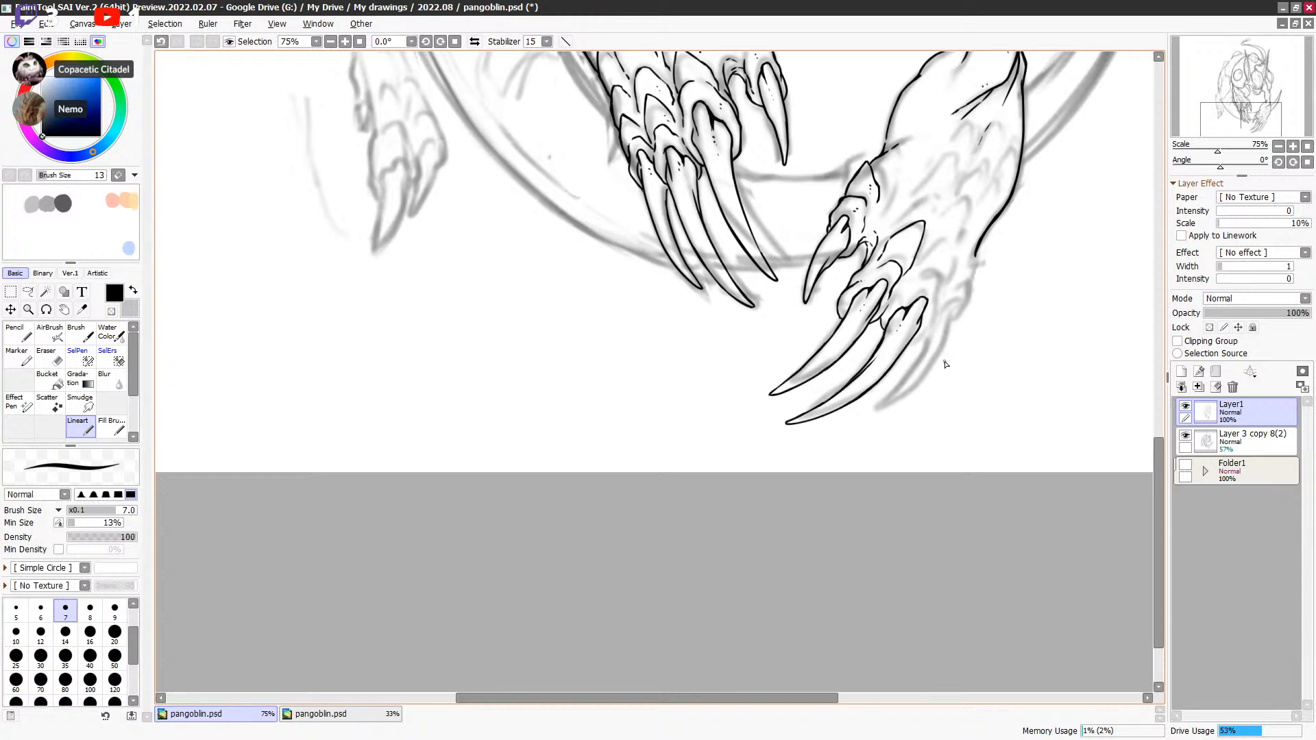
Step: Ink the knuckle around the middle claw's base and the pointed scale behind it
mouse_move(907, 351)
left_mouse_down()
mouse_move(828, 368)
mouse_move(890, 387)
mouse_move(878, 400)
left_mouse_up()
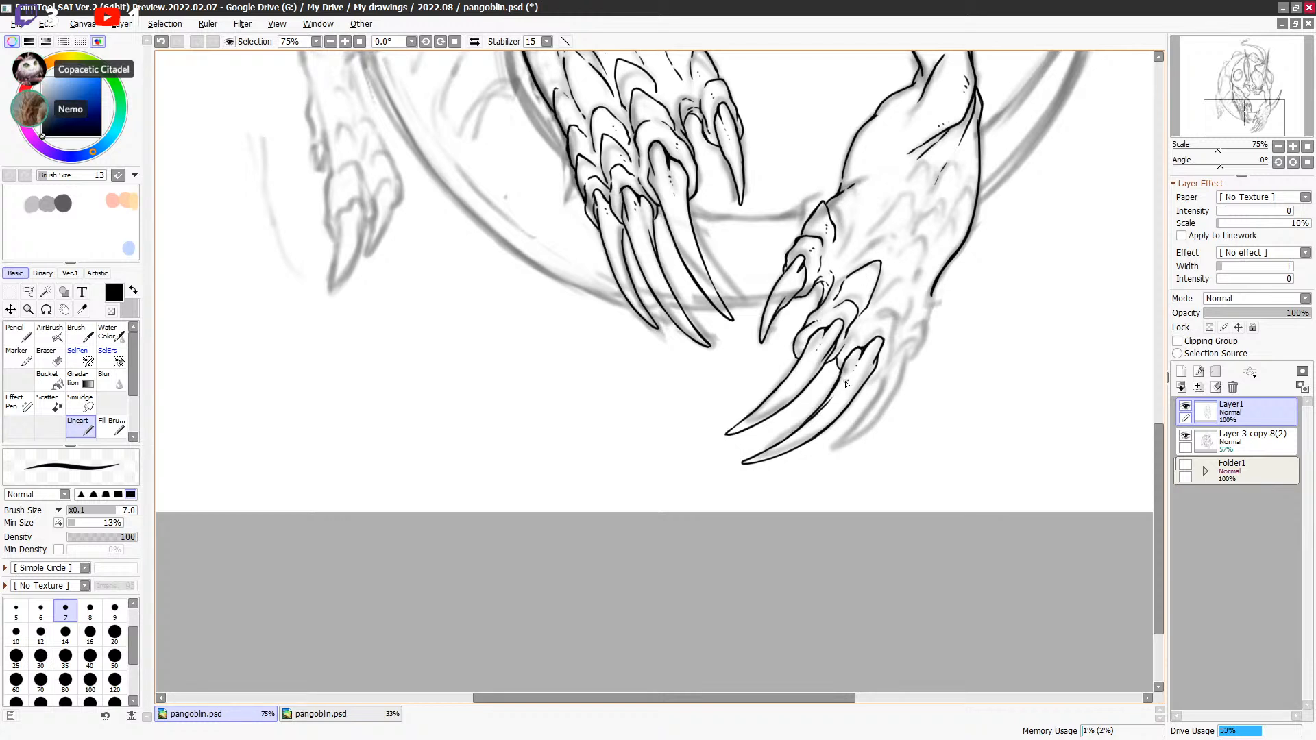
left_click_drag(929, 373, 920, 385)
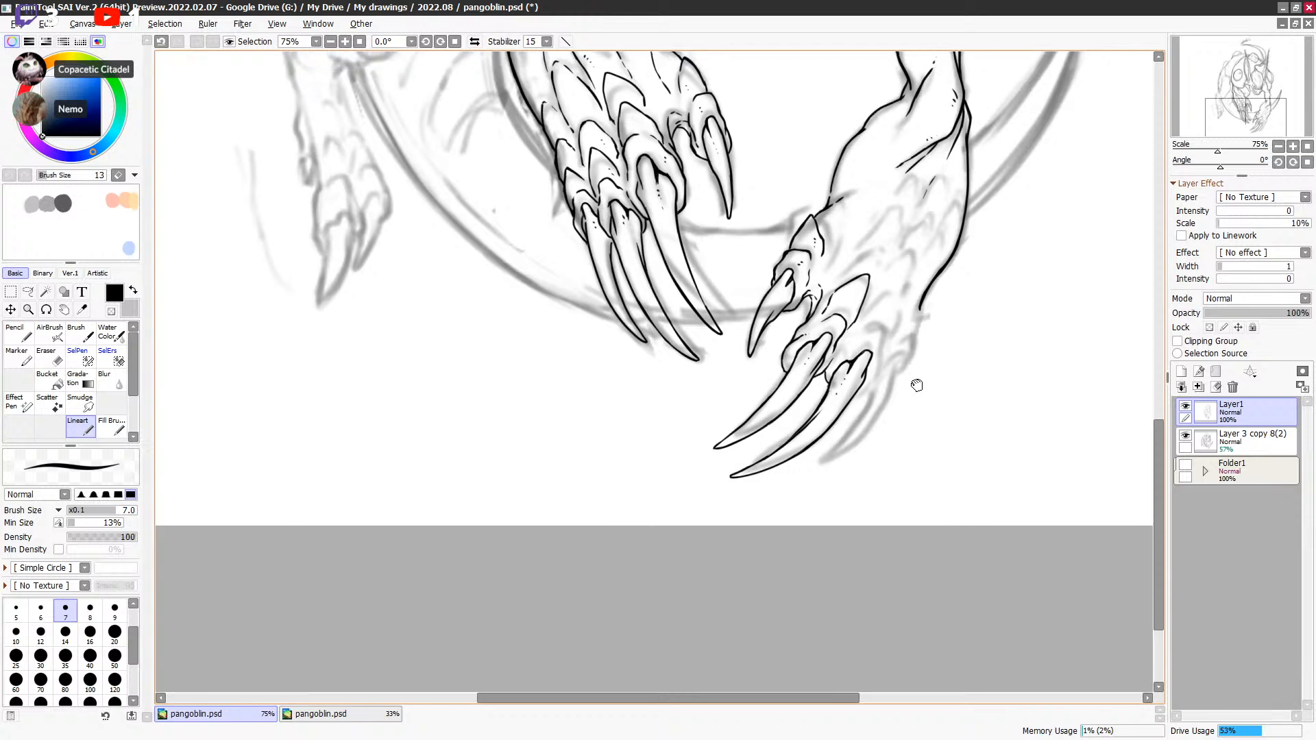
key("ctrl+z")
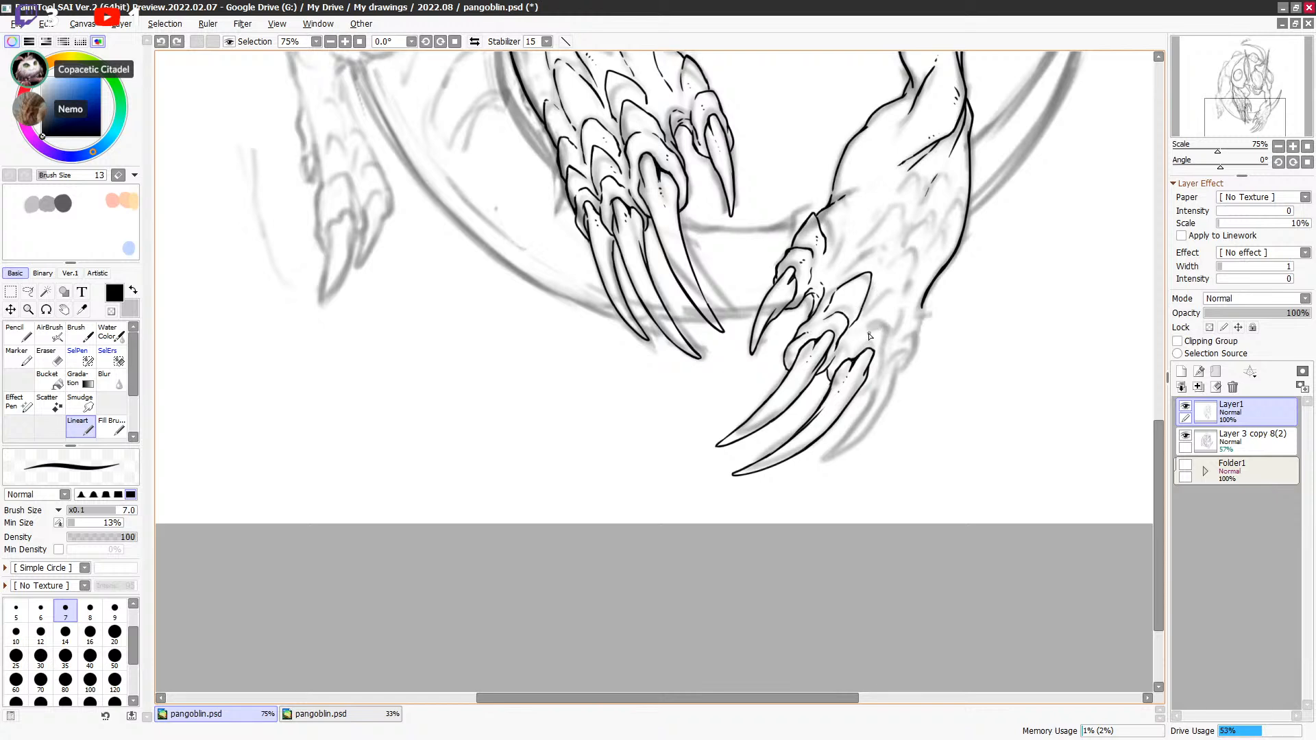
key("a")
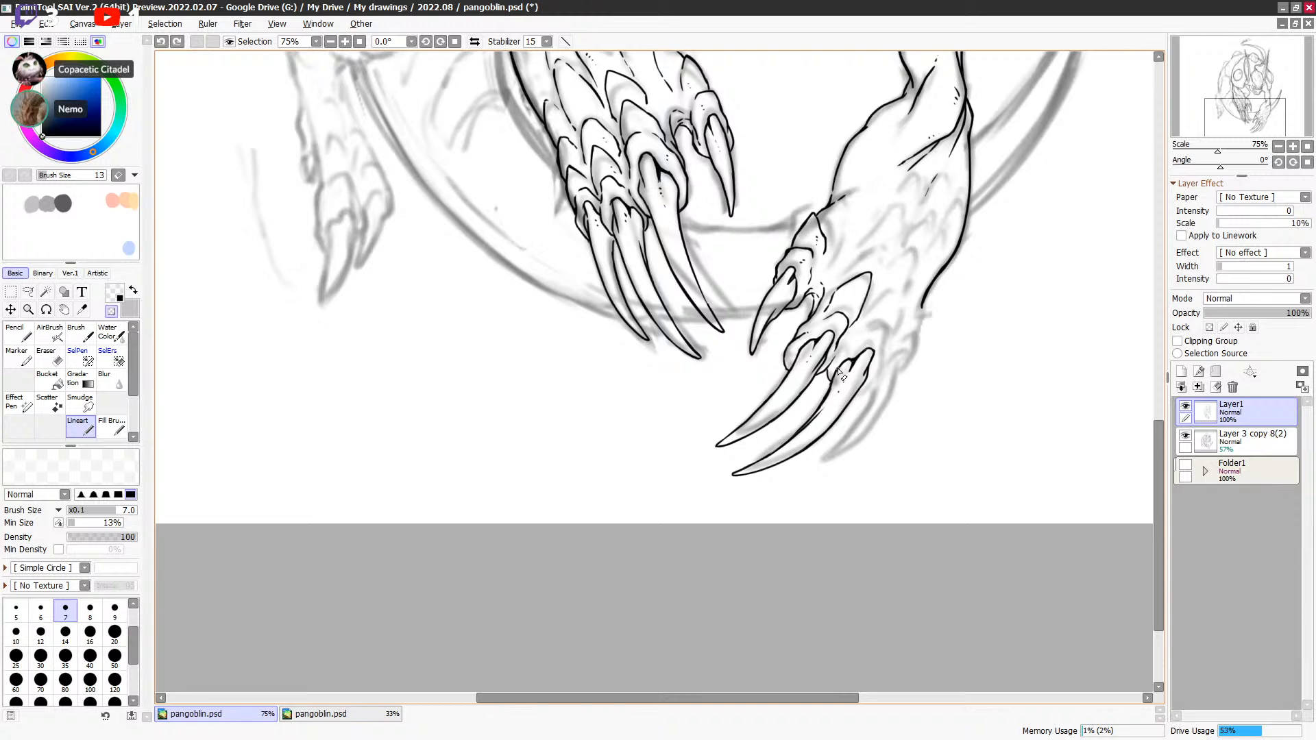
key("a")
left_click_drag(840, 369, 848, 362)
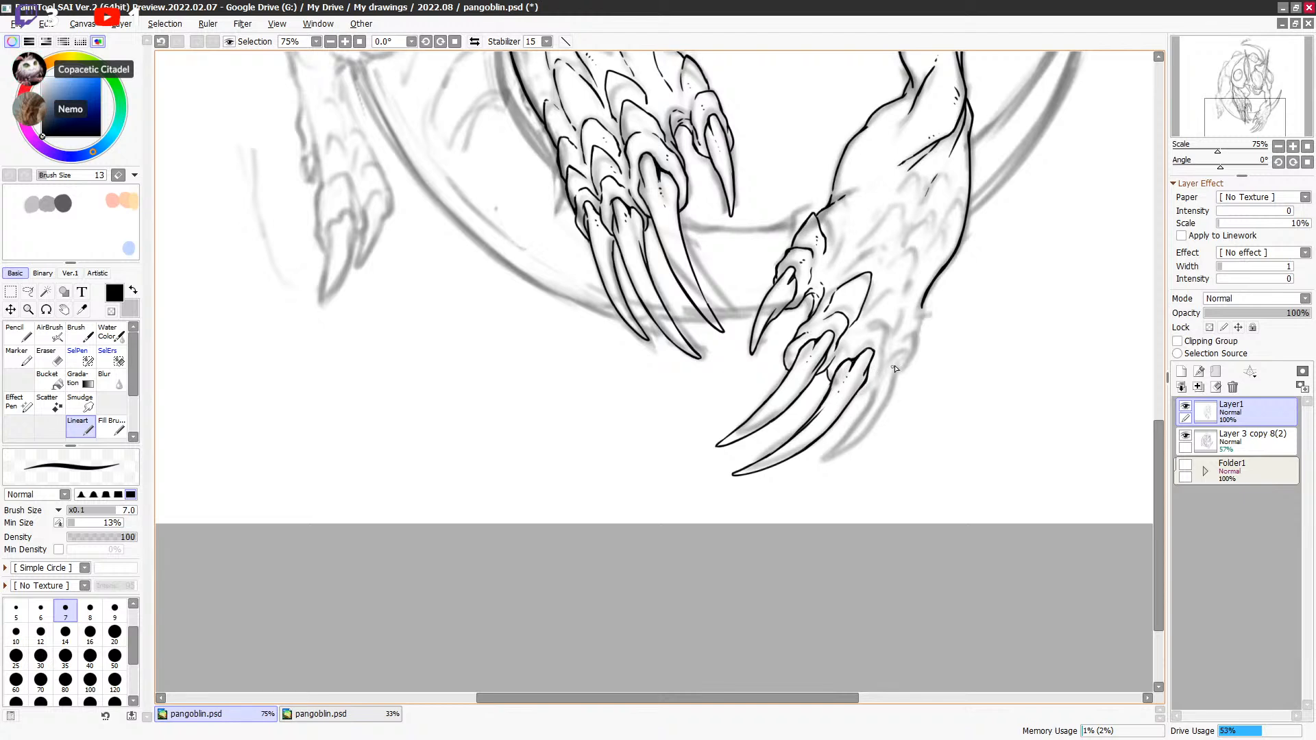
mouse_move(855, 396)
left_mouse_down()
mouse_move(877, 368)
mouse_move(861, 338)
mouse_move(877, 332)
mouse_move(881, 358)
left_mouse_up()
scroll(896, 317, "up", 2)
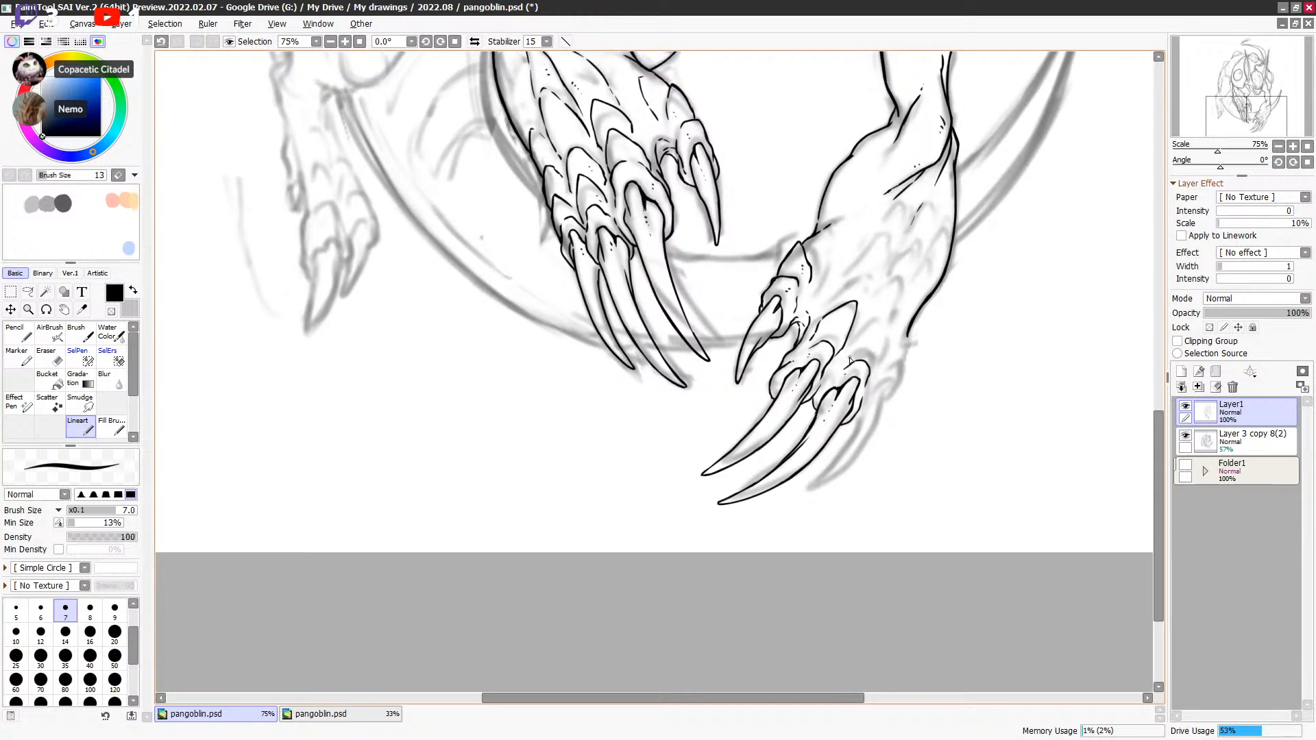
mouse_move(854, 339)
left_mouse_down()
mouse_move(879, 321)
mouse_move(873, 376)
left_mouse_up()
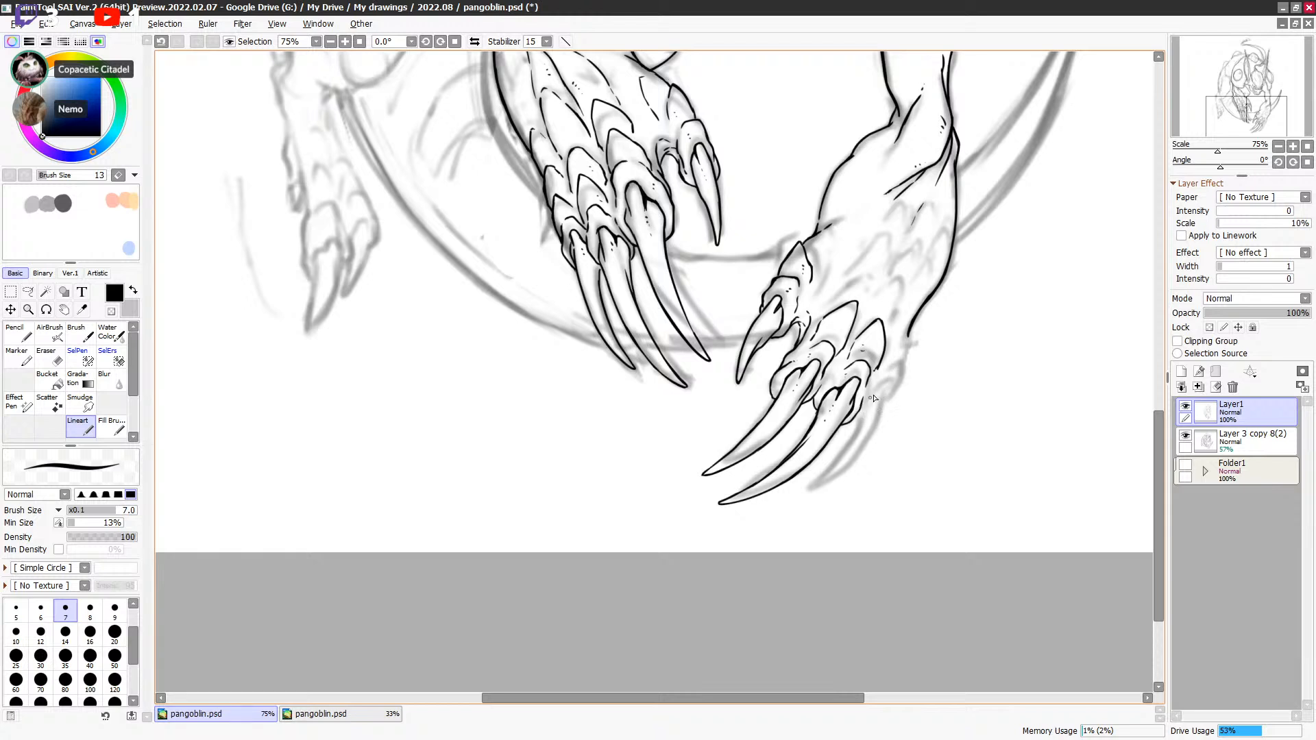
Step: Ink both curved edges of the outermost claw down to its tip, redoing the outer edge once
left_click_drag(877, 392, 890, 386)
key("minus")
mouse_move(881, 394)
left_mouse_down()
mouse_move(857, 453)
mouse_move(885, 396)
mouse_move(864, 449)
mouse_move(936, 398)
mouse_move(866, 434)
left_mouse_up()
key("minus")
key("ctrl+z")
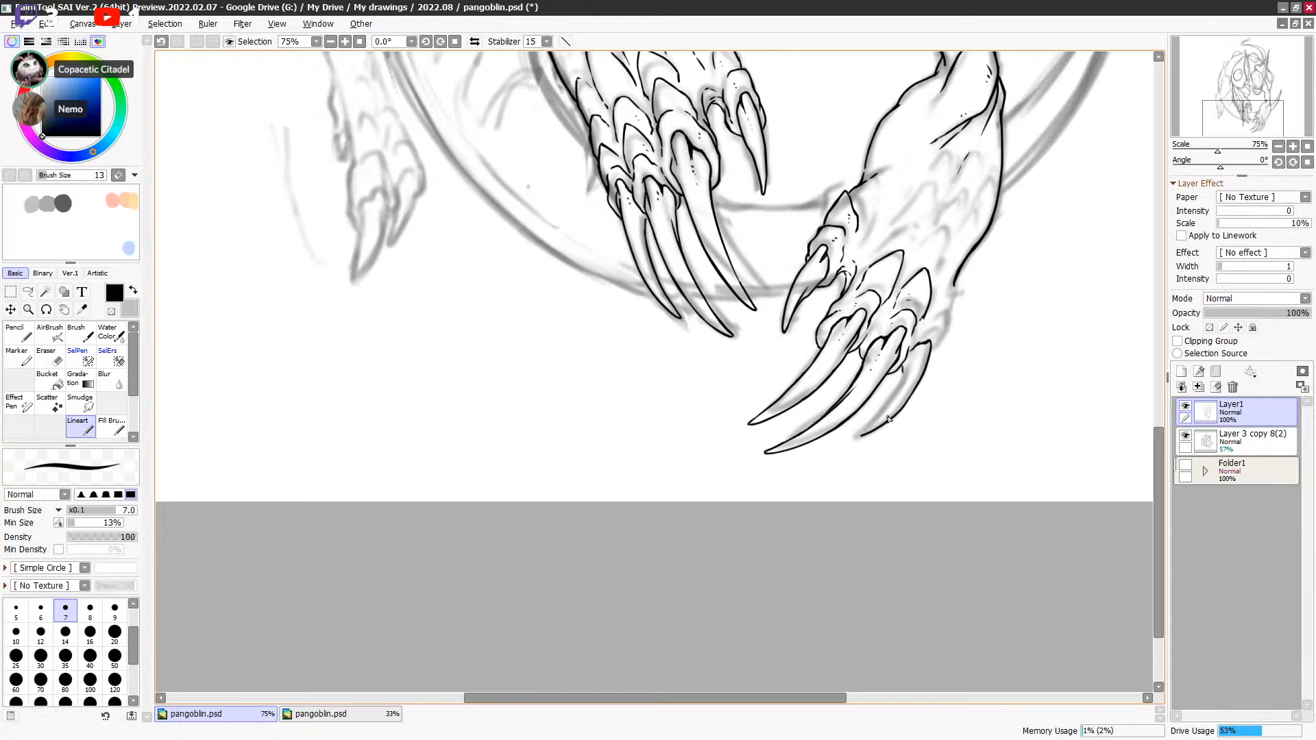
left_click_drag(904, 376, 852, 440)
left_click_drag(911, 357, 896, 393)
Step: Add the inner base line of the outermost claw and clean it with the transparent brush
left_click_drag(972, 300, 967, 301)
left_click_drag(927, 342, 924, 349)
key("minus")
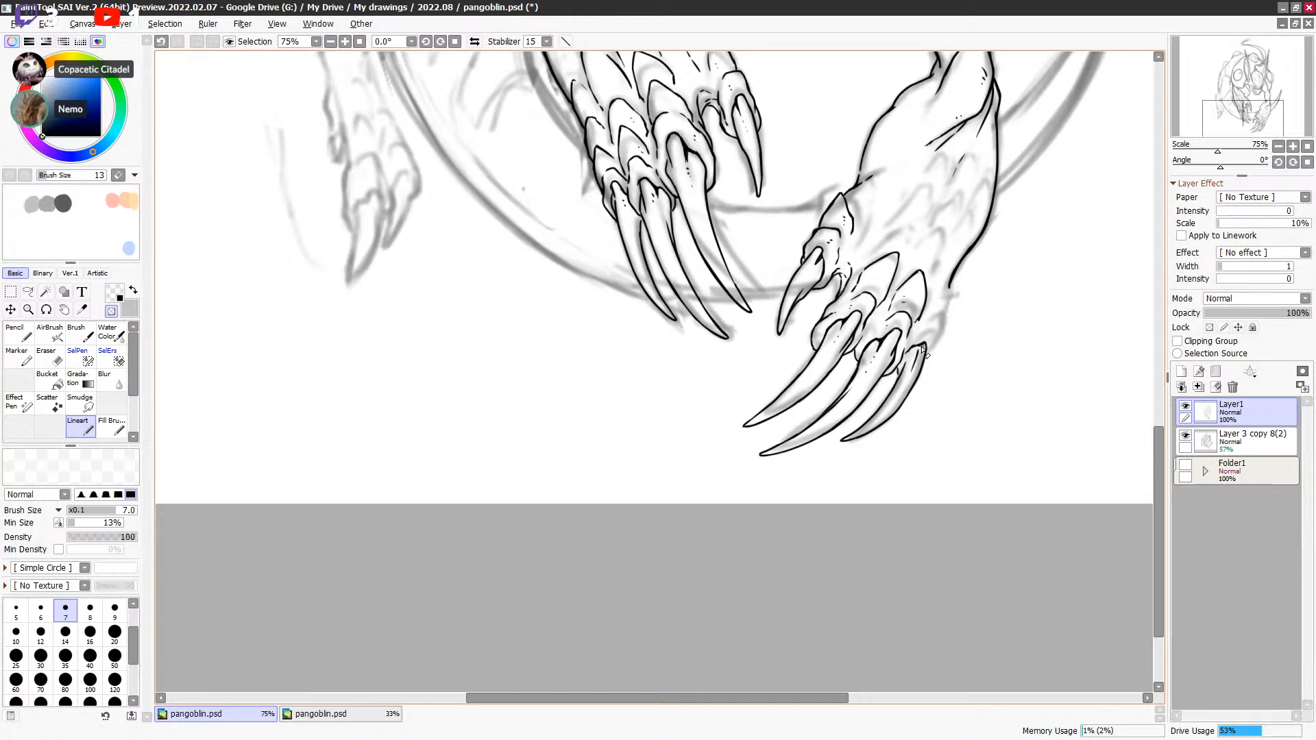
key("minus")
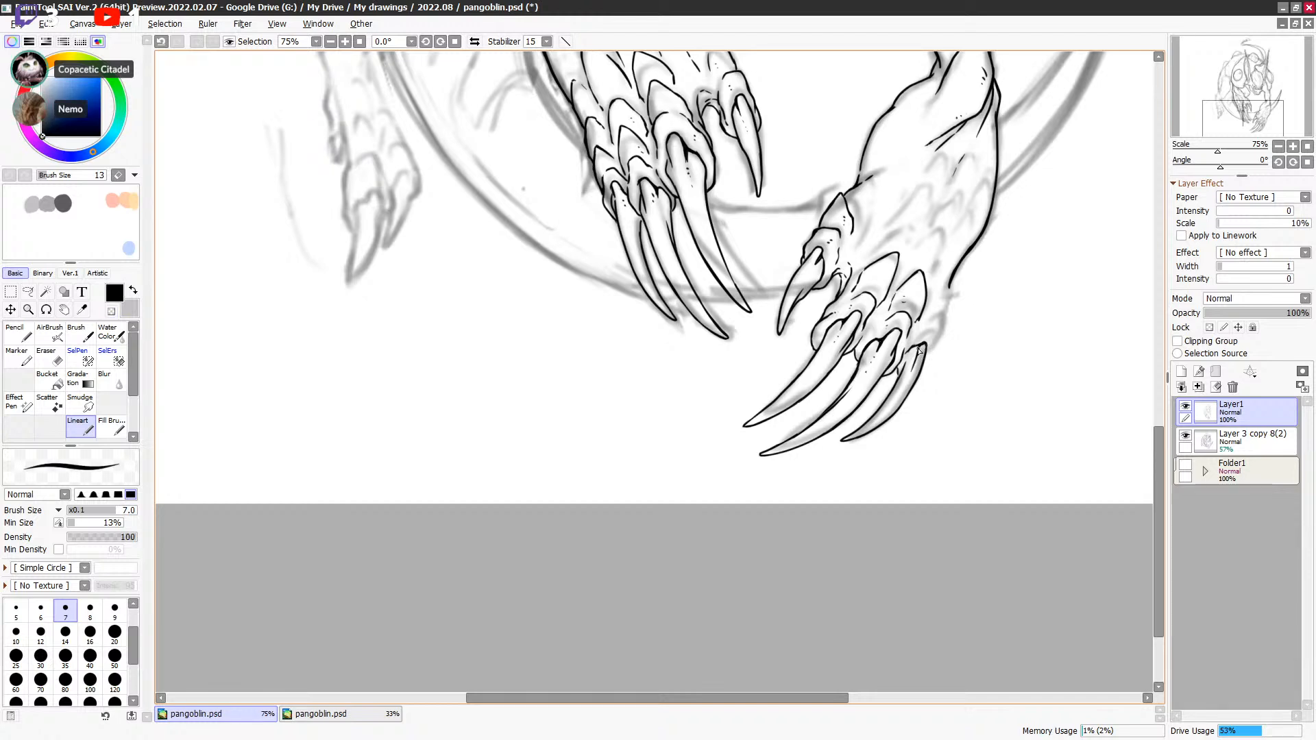
key("minus")
key("minus")
Step: Ink the outermost finger's knuckle and pointed scales up to the wrist outline, erasing overlaps and undoing the last stray stroke
mouse_move(919, 336)
left_mouse_down()
mouse_move(956, 300)
mouse_move(945, 330)
left_mouse_up()
mouse_move(950, 285)
left_mouse_down()
mouse_move(918, 418)
mouse_move(927, 323)
left_mouse_up()
key("minus")
key("minus")
key("minus")
key("minus")
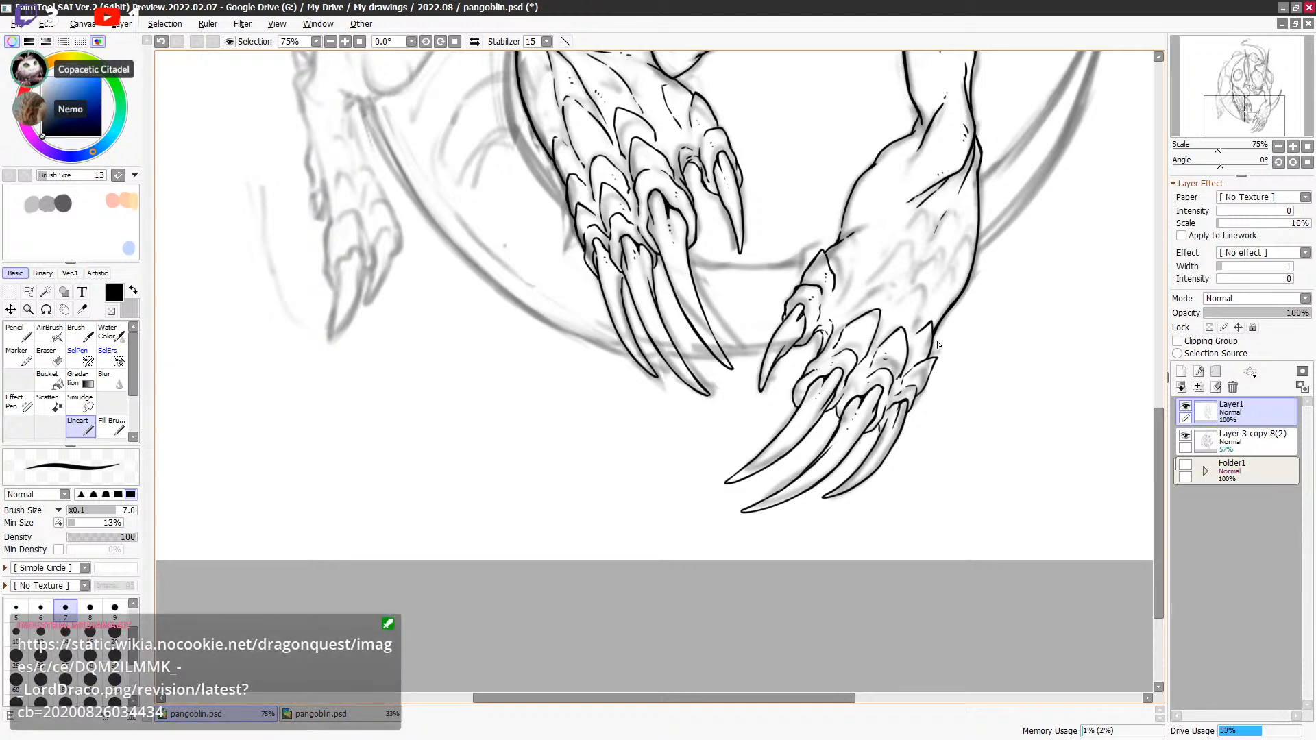
left_click_drag(908, 308, 889, 306)
key("ctrl+z")
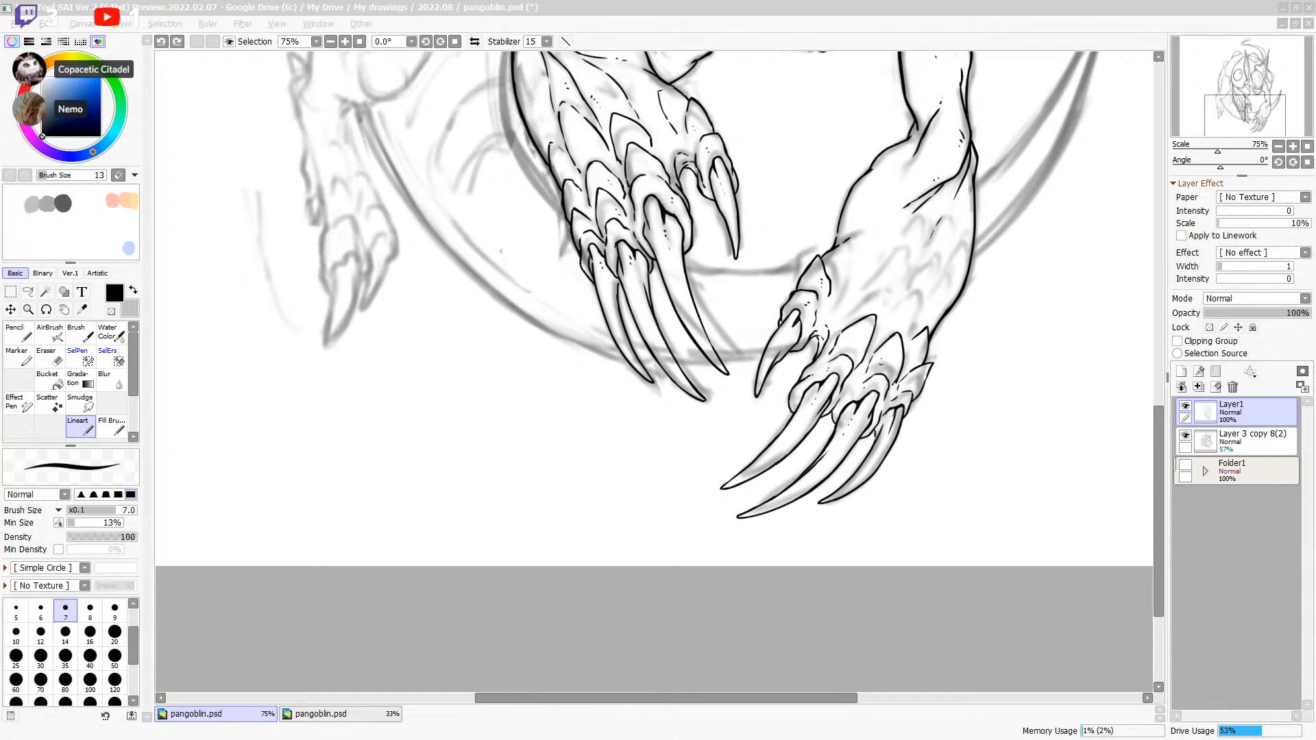
Step: Lengthen the outermost claw's tip in ink and trim its lower edge with the transparent brush
left_click(832, 499)
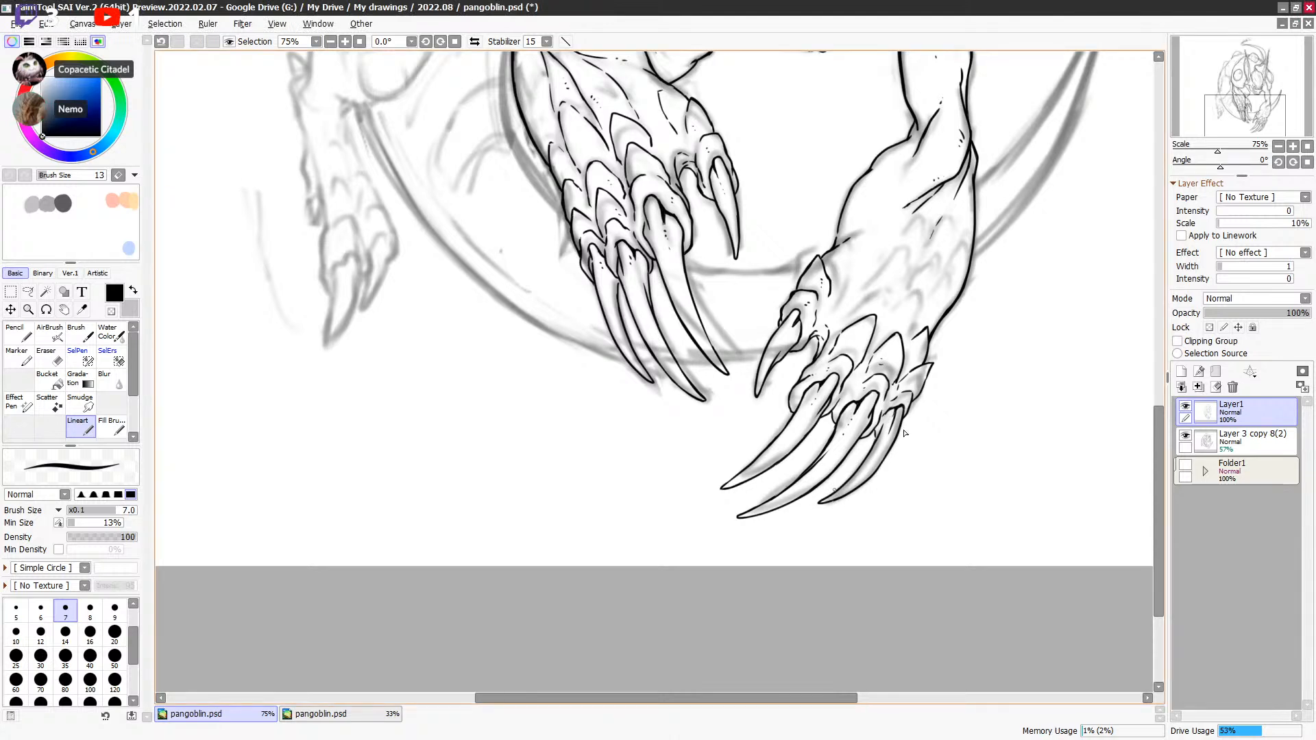
key("e")
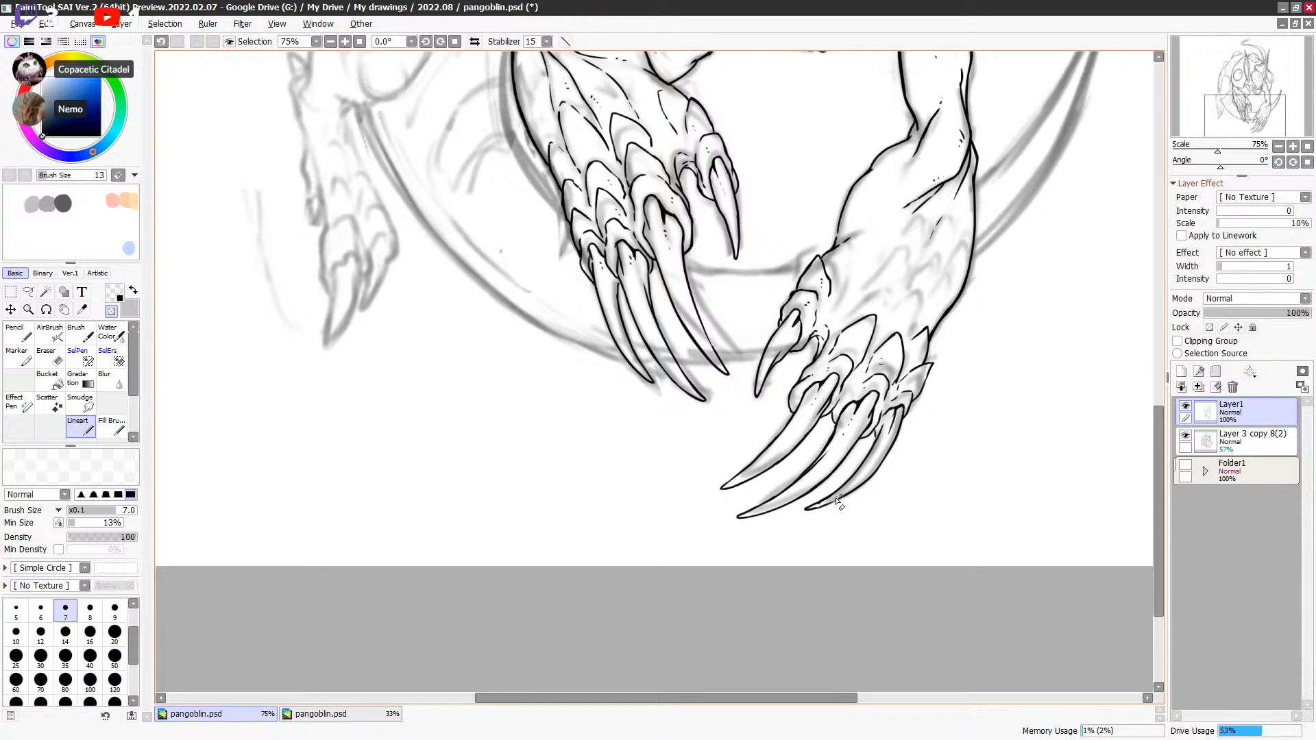
key("e")
key("e")
key("e")
key("e")
key("e")
key("e")
key("e")
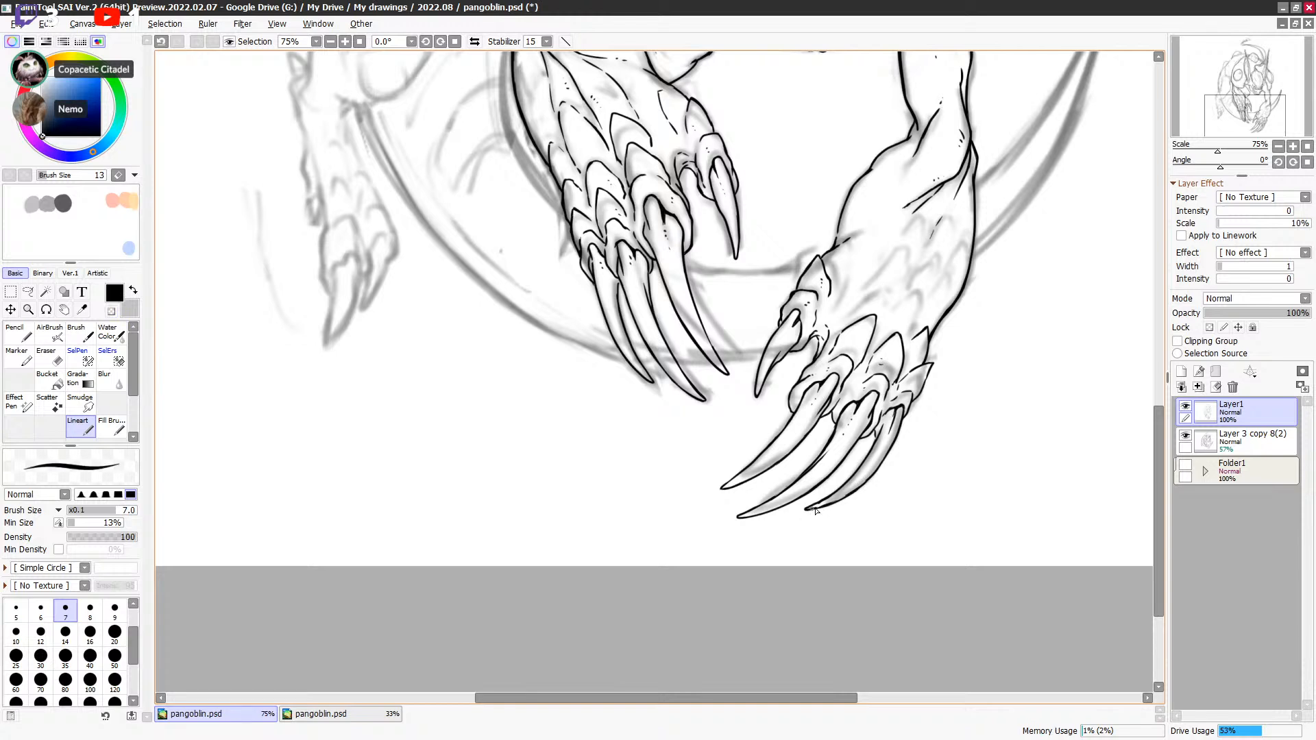
Step: Refine the lower edge and point of the outermost claw by alternating ink and transparent strokes, undoing one stroke
key("e")
key("e")
key("e")
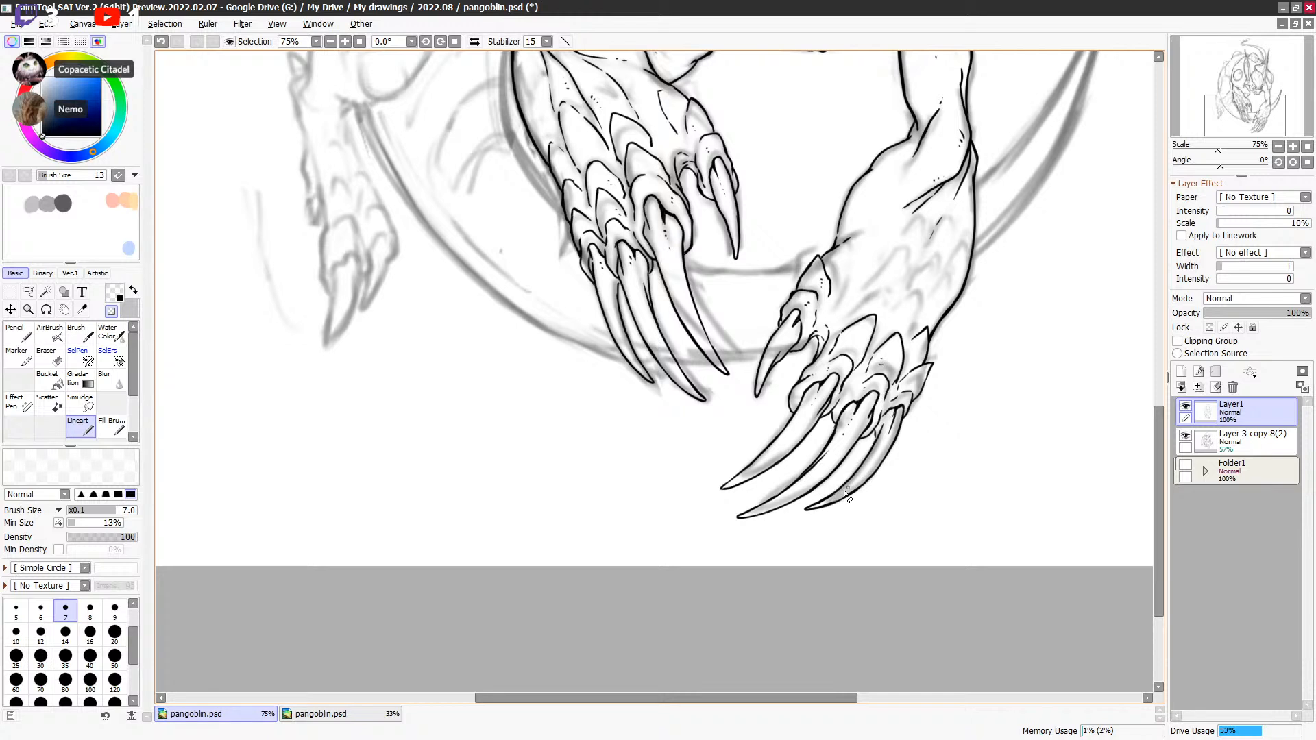
key("e")
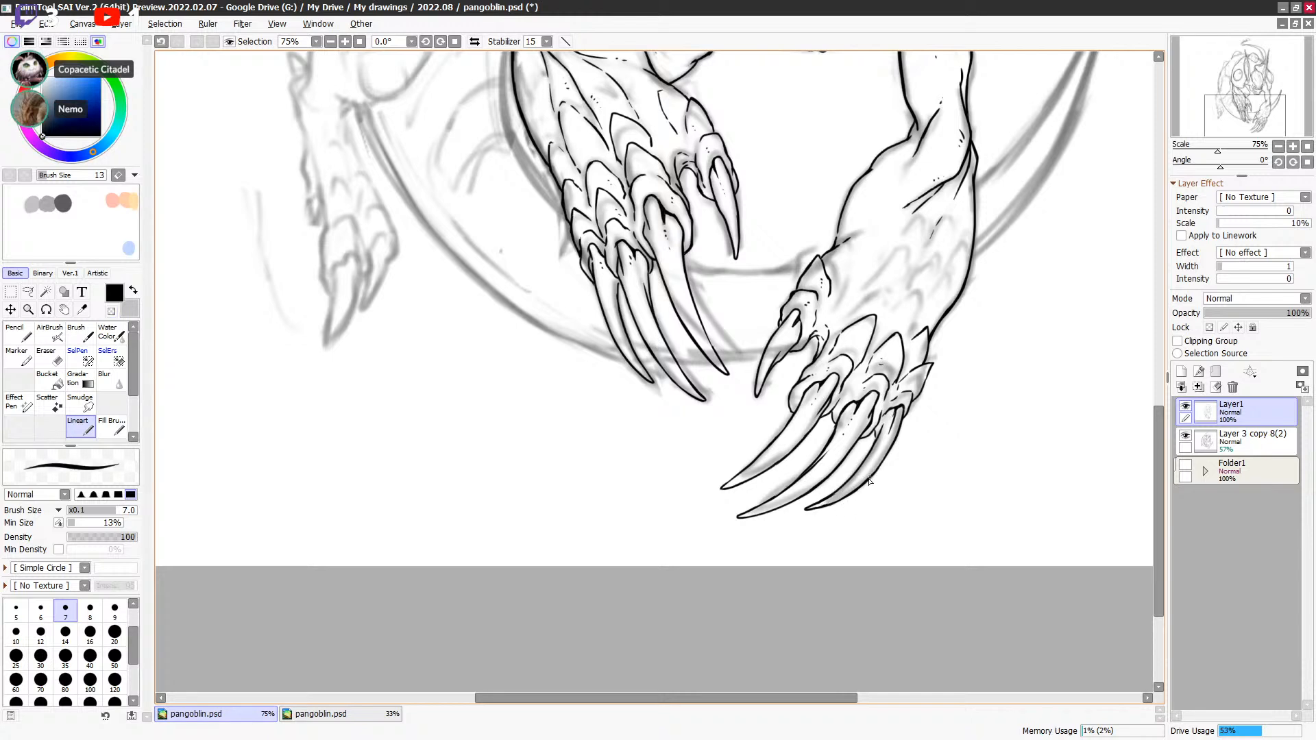
key("e")
key("e")
key("e")
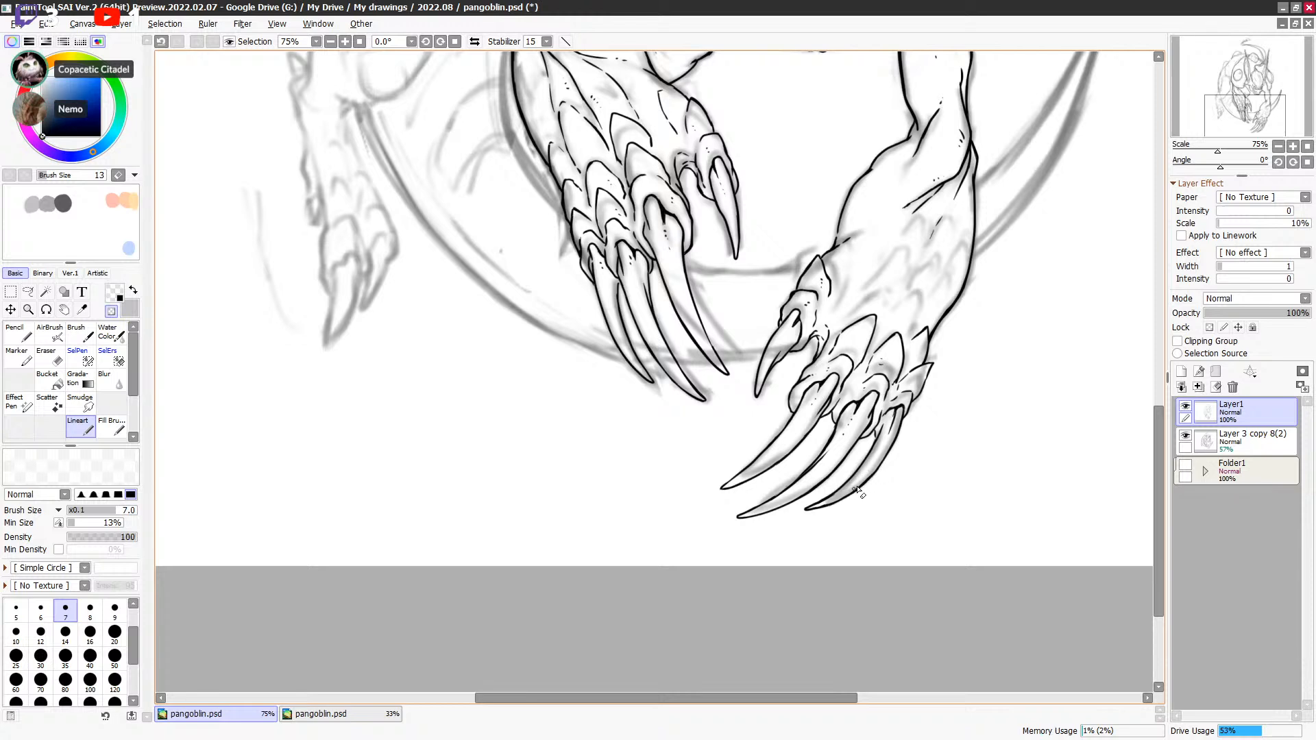
key("e")
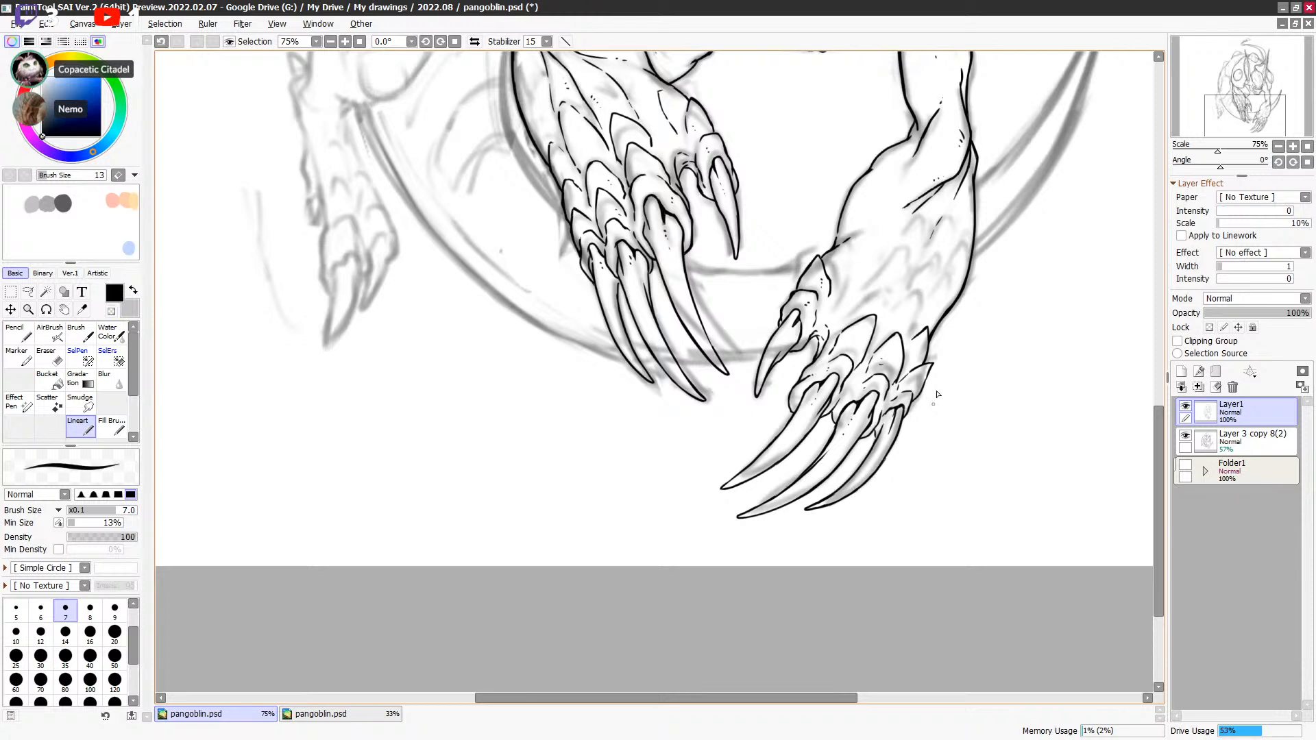
key("e")
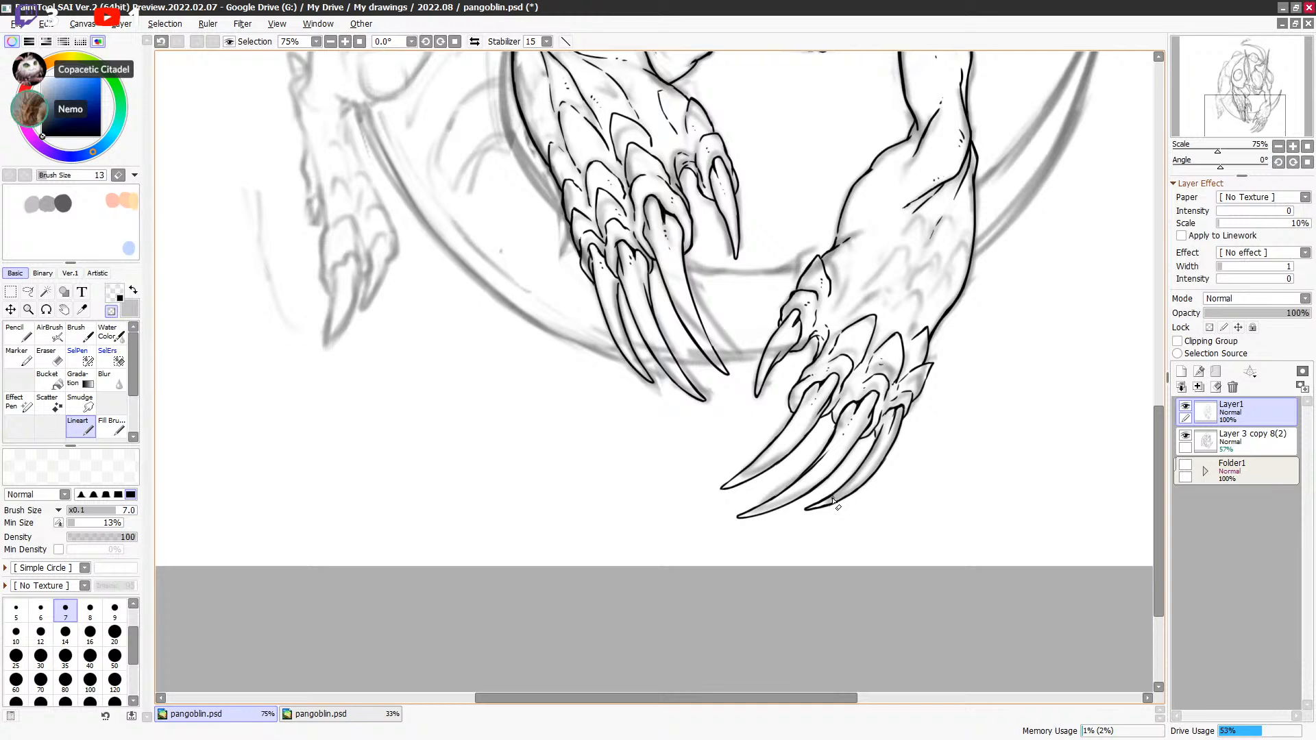
key("ctrl+z")
left_click_drag(826, 510, 806, 512)
Step: Clean the outer edge of the outermost claw near its middle, redoing the last correction
left_click_drag(947, 454, 878, 524)
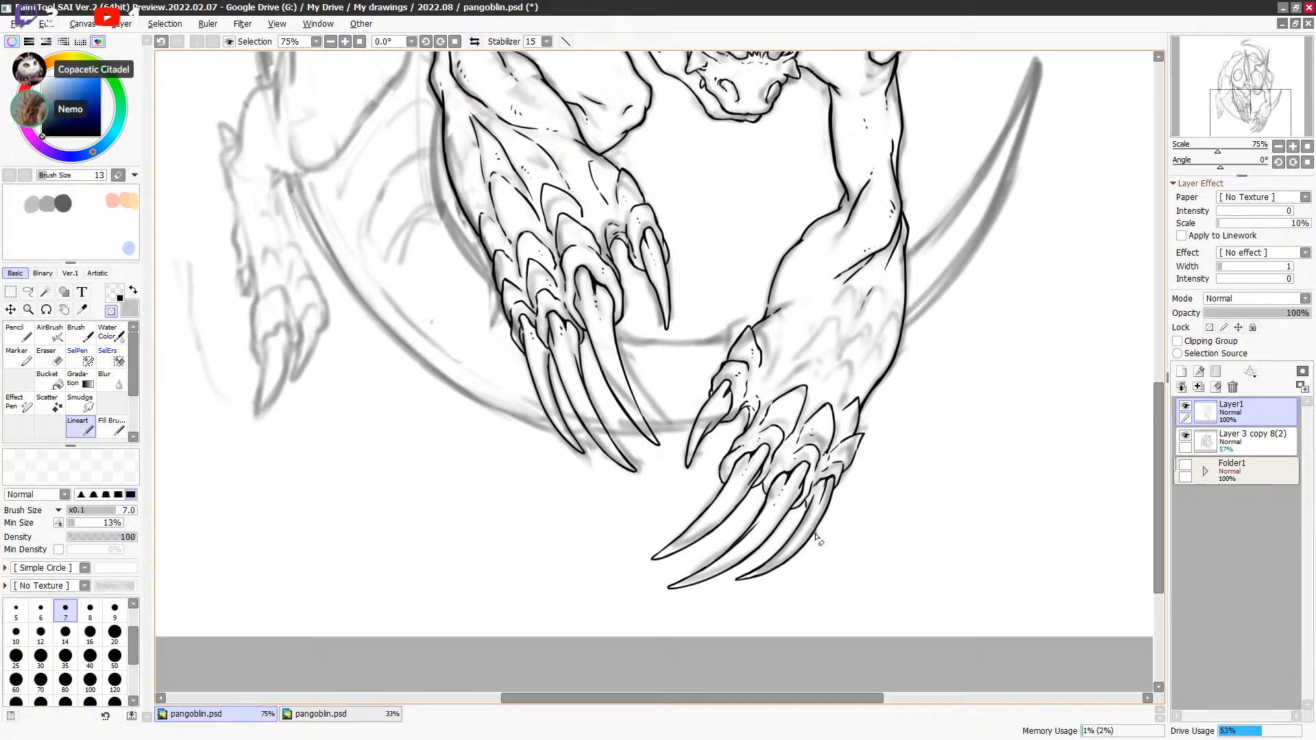
key("e")
key("ctrl+z")
left_click_drag(810, 540, 822, 528)
key("minus")
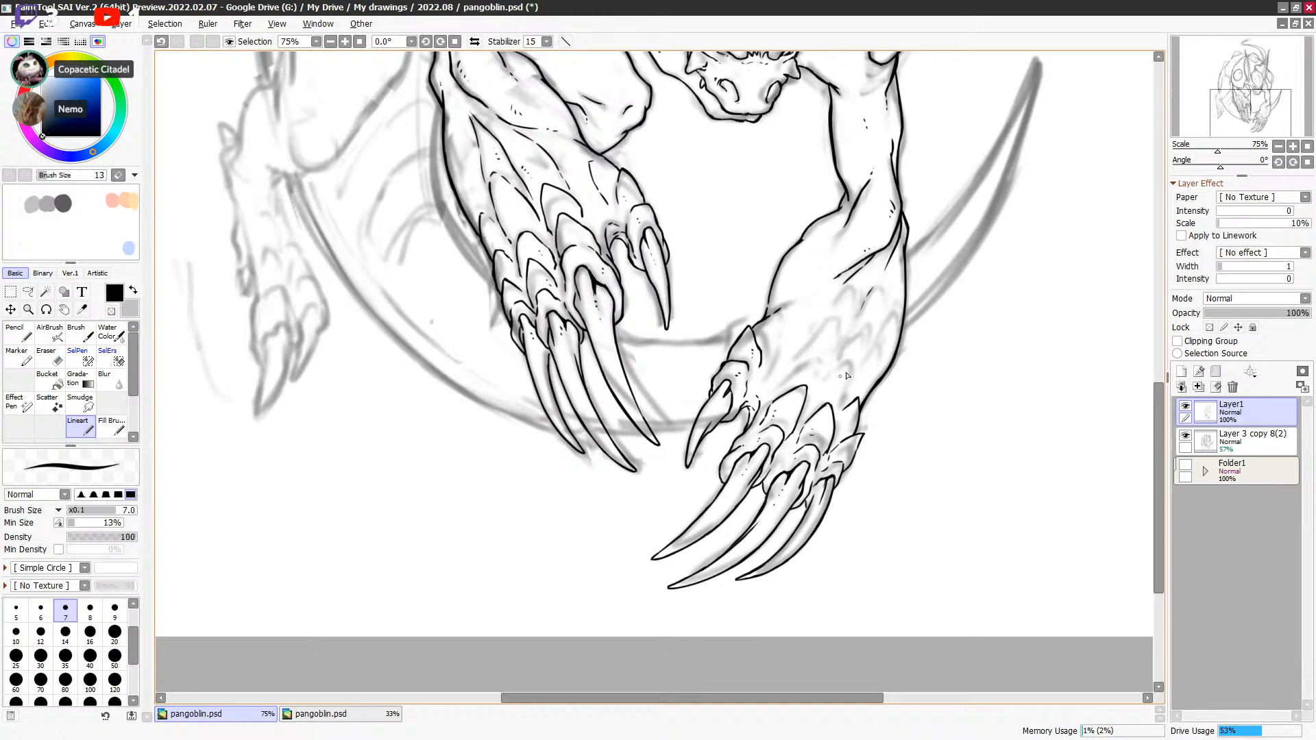
Step: Ink the row of pointed scales on the back of the paw behind the fingers, redoing misplaced strokes
mouse_move(809, 376)
left_mouse_down()
mouse_move(783, 410)
mouse_move(805, 396)
left_mouse_up()
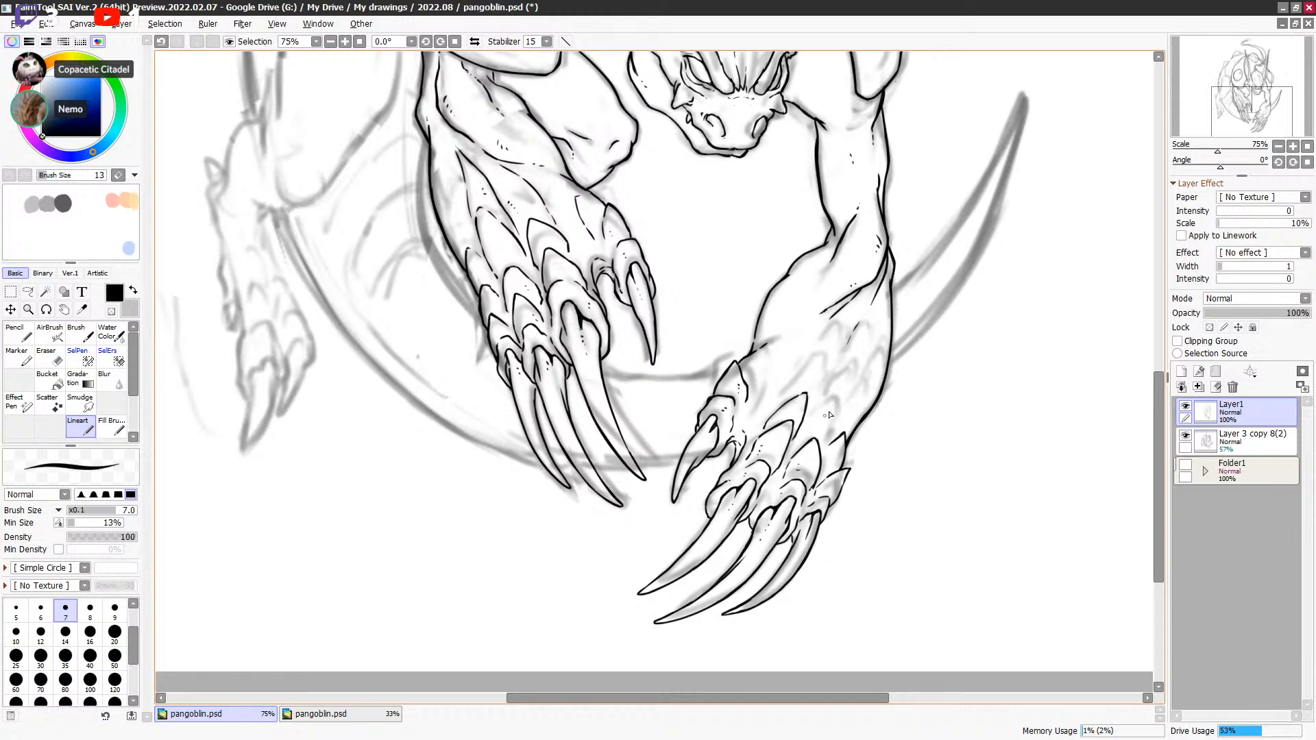
key("ctrl+z")
key("ctrl+z")
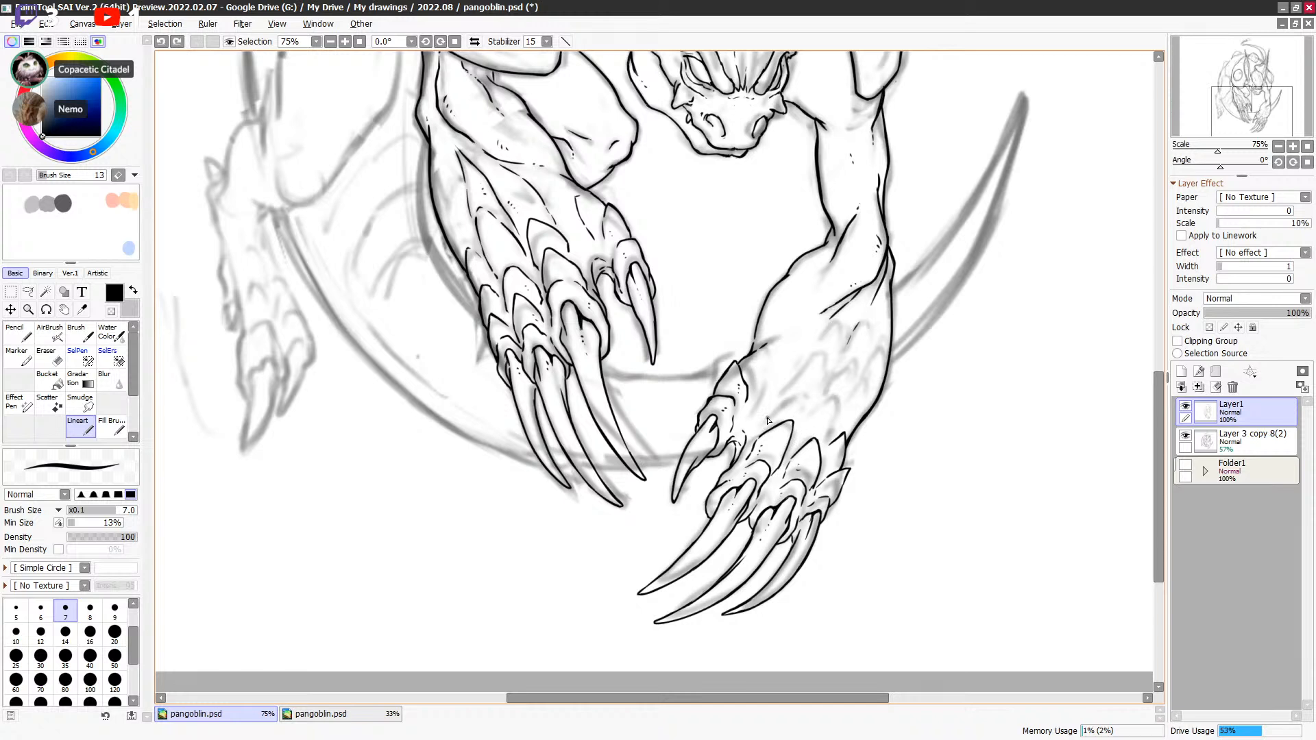
mouse_move(766, 423)
left_mouse_down()
mouse_move(809, 392)
mouse_move(791, 437)
mouse_move(830, 427)
mouse_move(799, 438)
mouse_move(835, 400)
mouse_move(830, 444)
left_mouse_up()
key("ctrl+z")
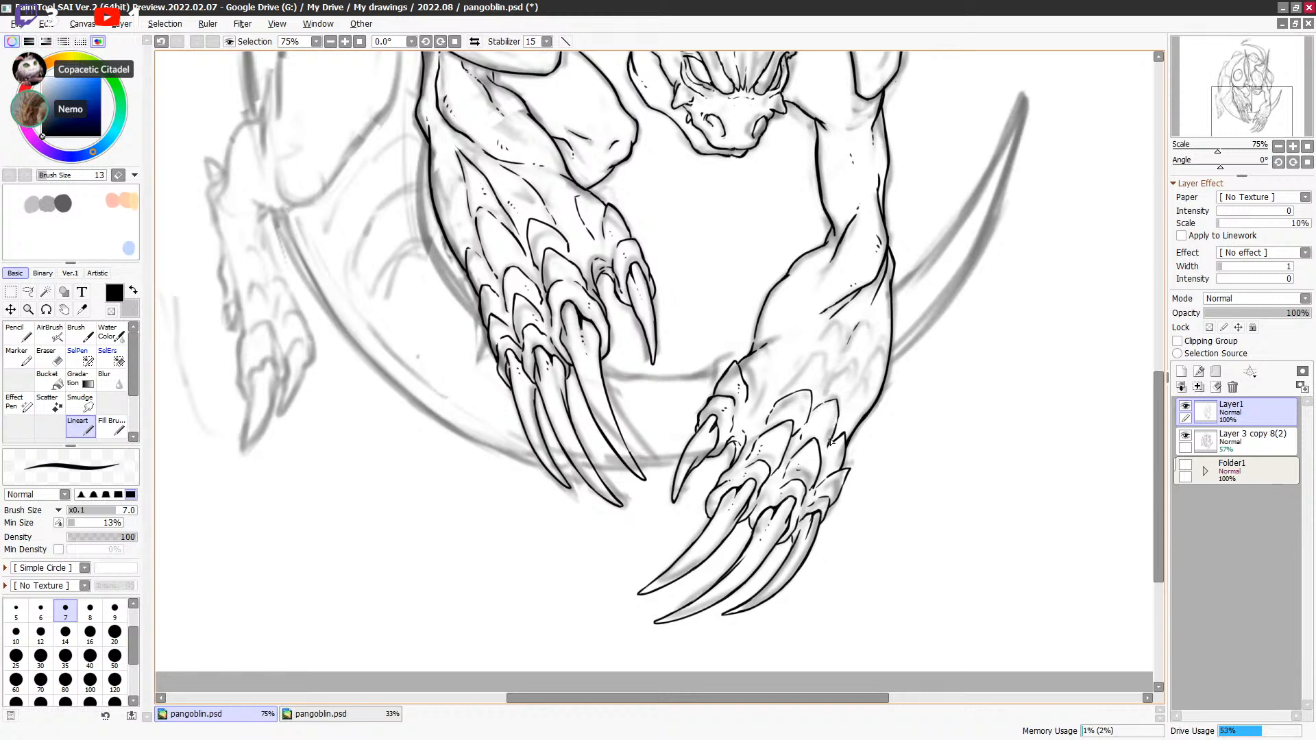
key("ctrl+z")
left_click_drag(839, 421, 829, 453)
left_click_drag(793, 368, 816, 345)
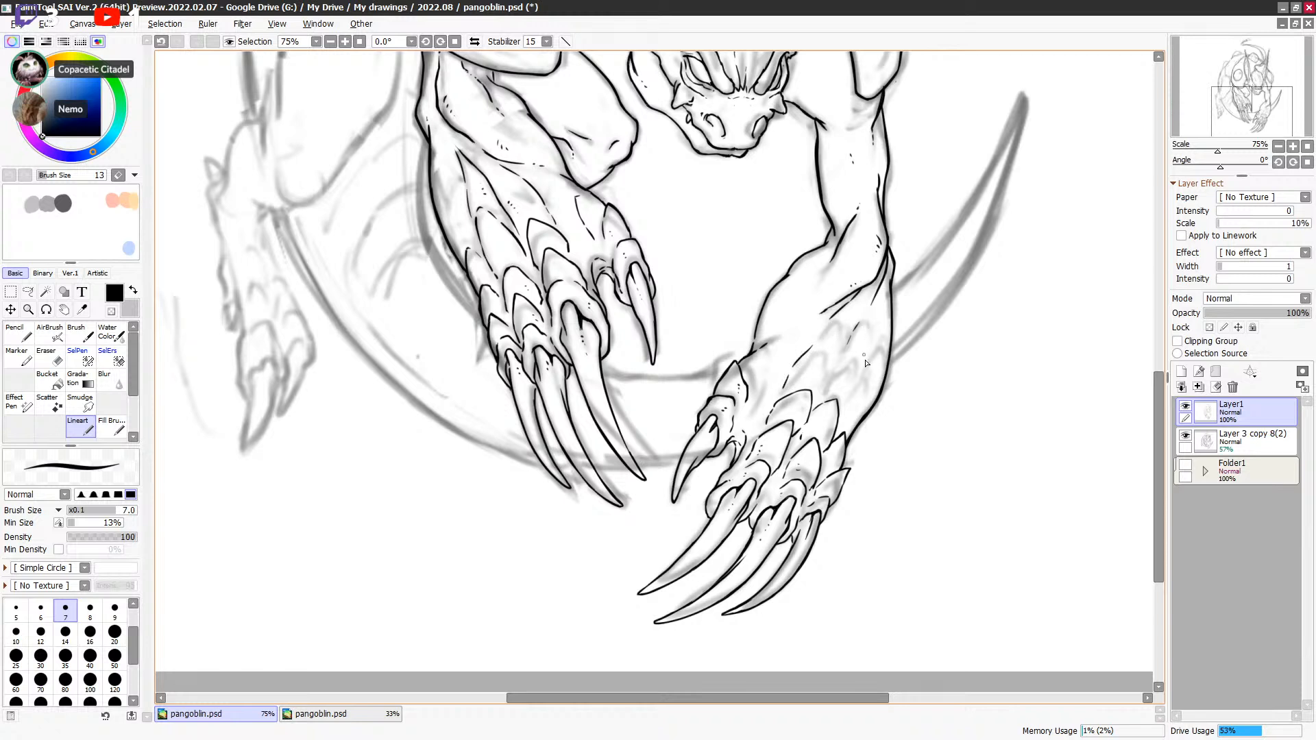
Step: Try to shift the paw's line art slightly toward the wrist using a freeform selection, and undo the move
left_click_drag(891, 402, 908, 371)
key("l")
mouse_move(876, 420)
left_mouse_down()
mouse_move(878, 380)
mouse_move(857, 341)
left_mouse_up()
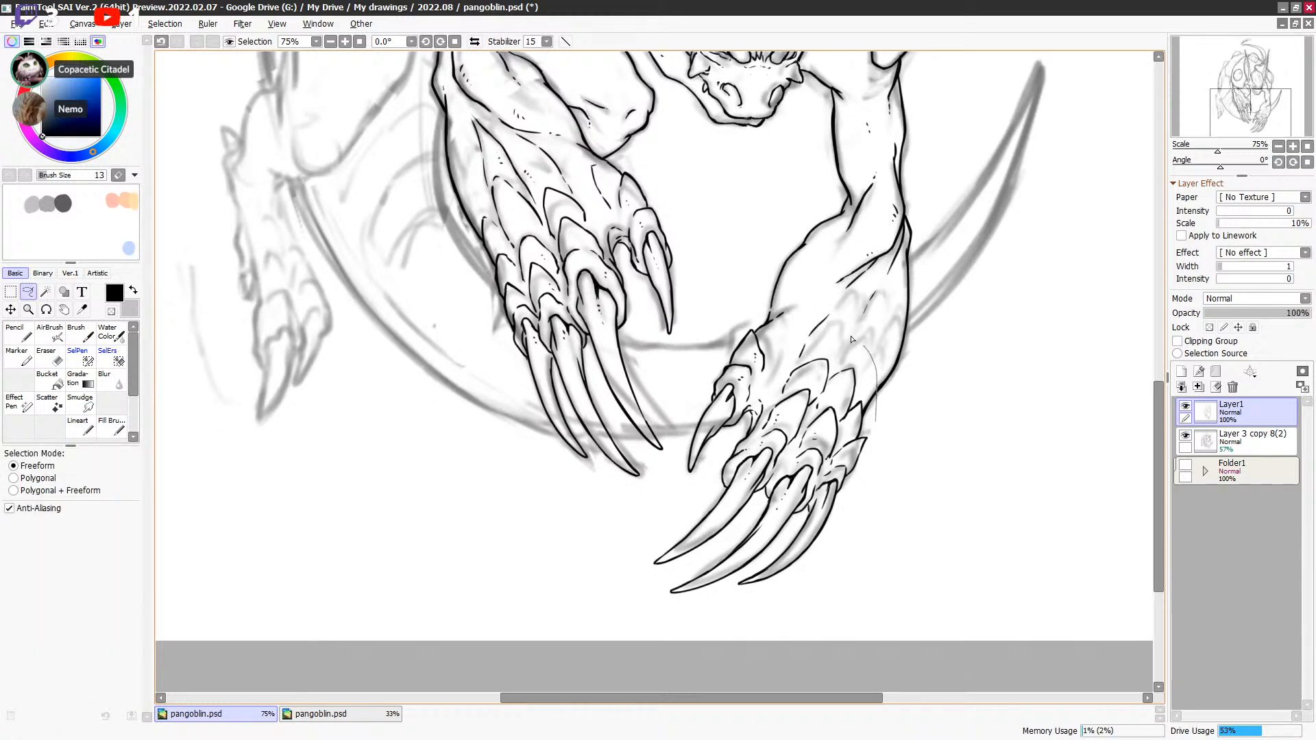
mouse_move(820, 300)
left_mouse_down()
mouse_move(717, 349)
mouse_move(626, 570)
mouse_move(926, 458)
left_mouse_up()
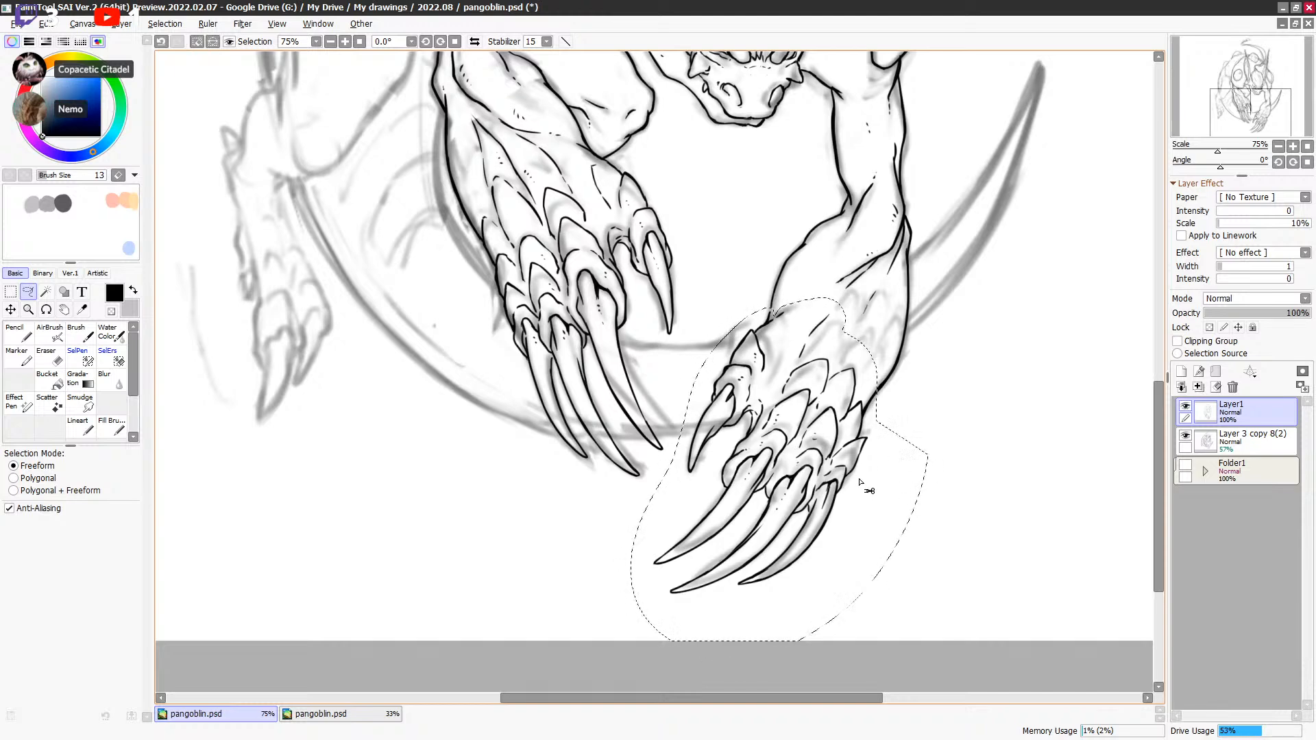
left_click_drag(843, 499, 847, 489, "ctrl")
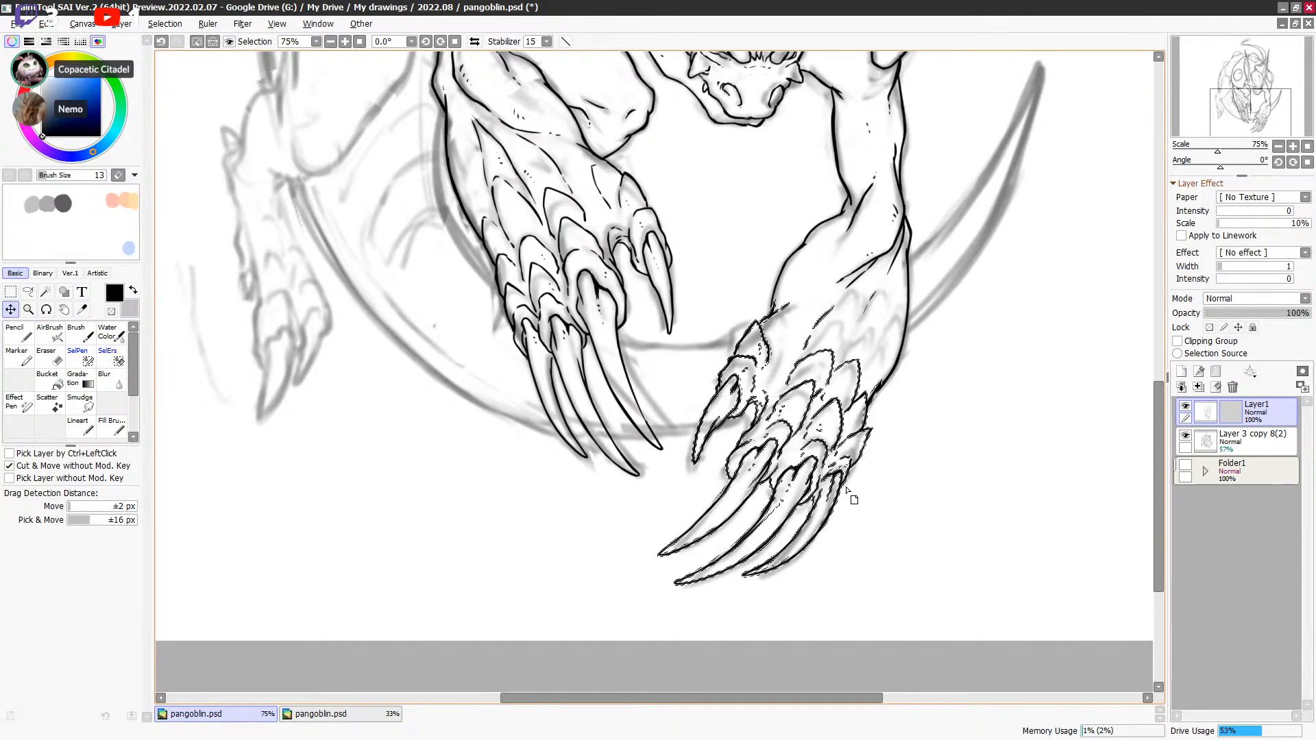
key("ctrl+d")
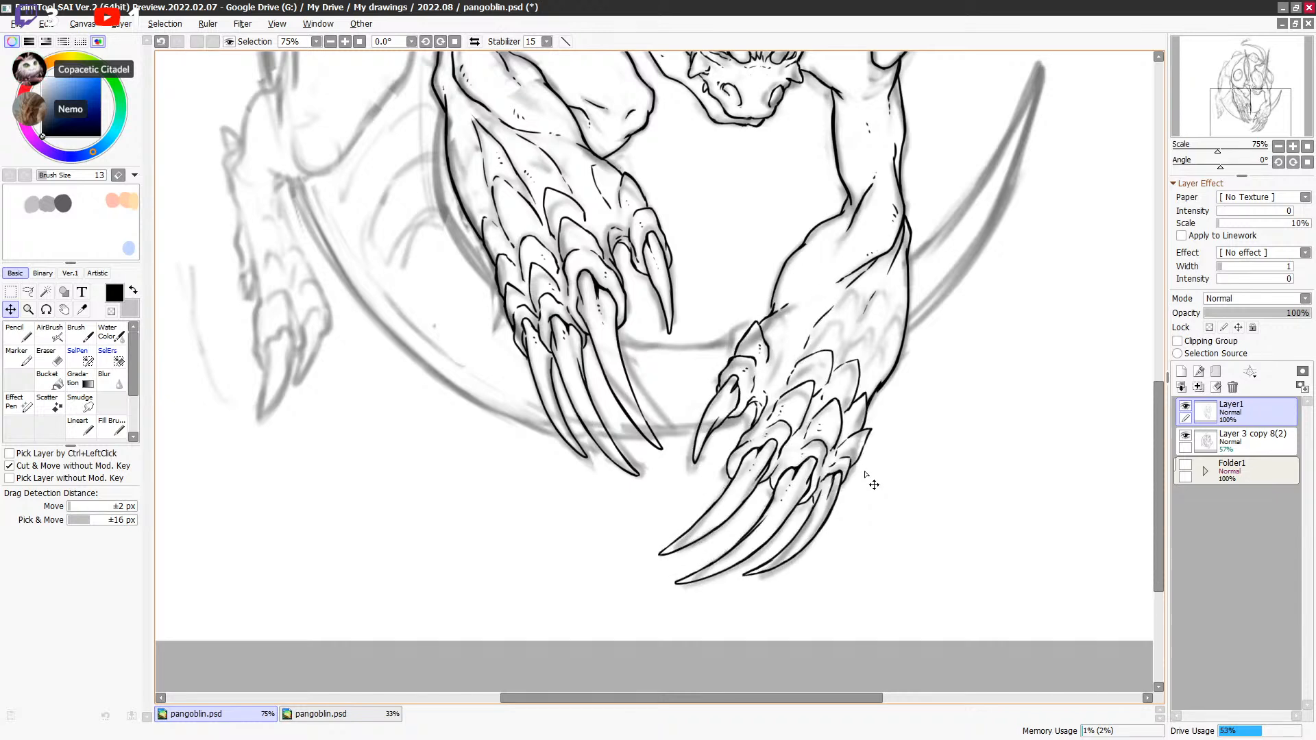
left_click_drag(893, 399, 855, 465)
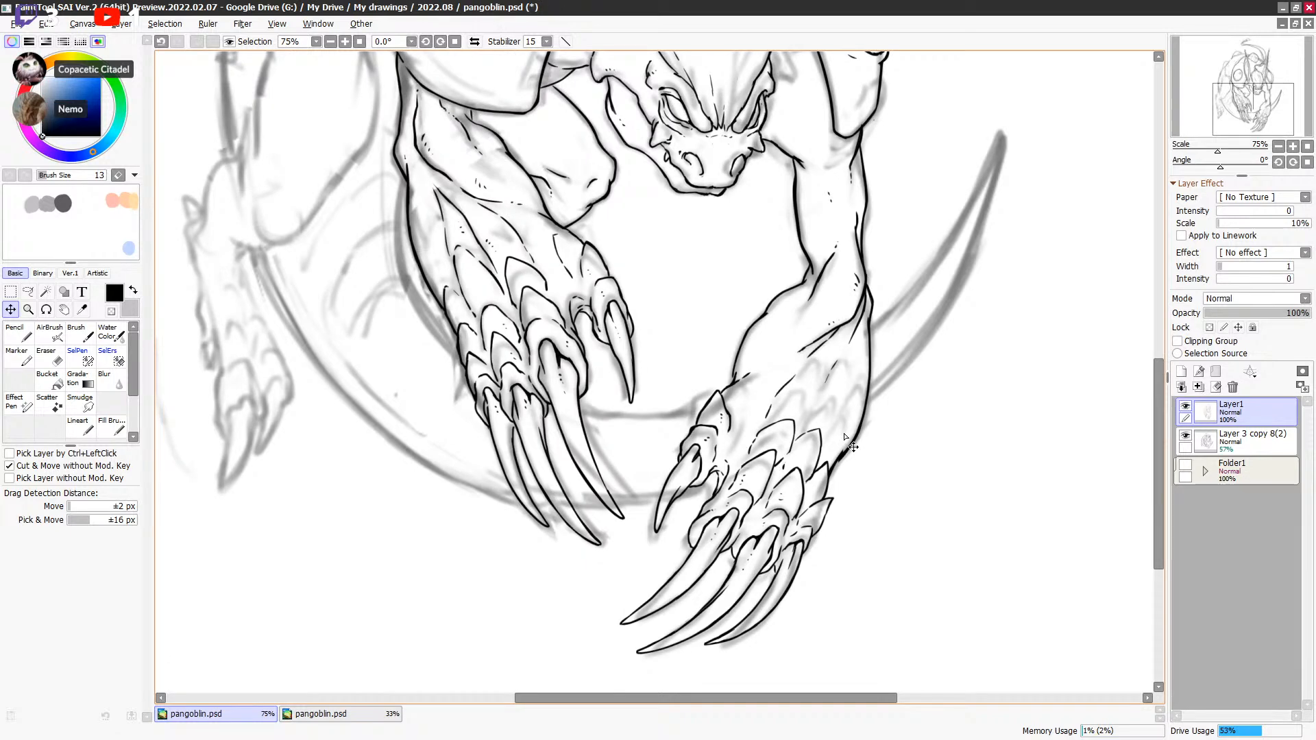
key("ctrl+z")
key("ctrl+z")
key("ctrl+z")
key("ctrl+d")
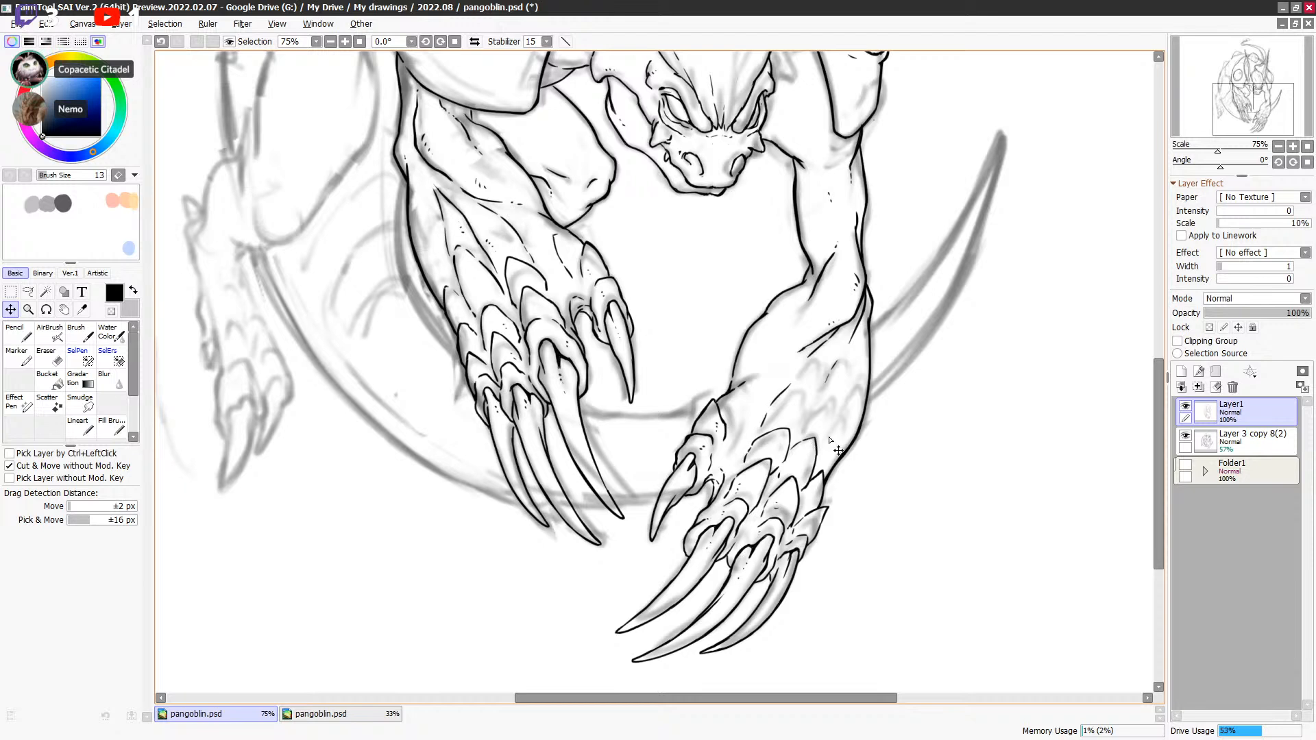
Step: Return to the Lineart brush and ink the start of the next scale row on the back of the paw
key("b")
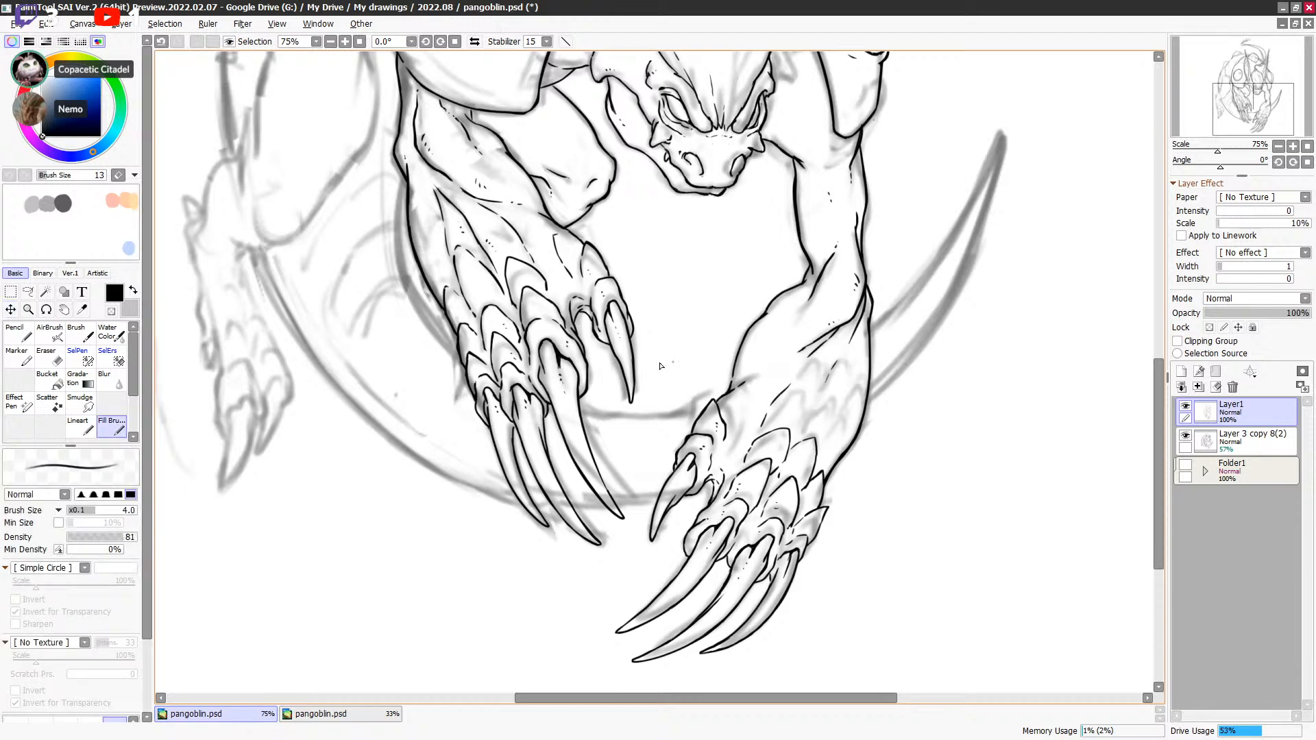
left_click(89, 423)
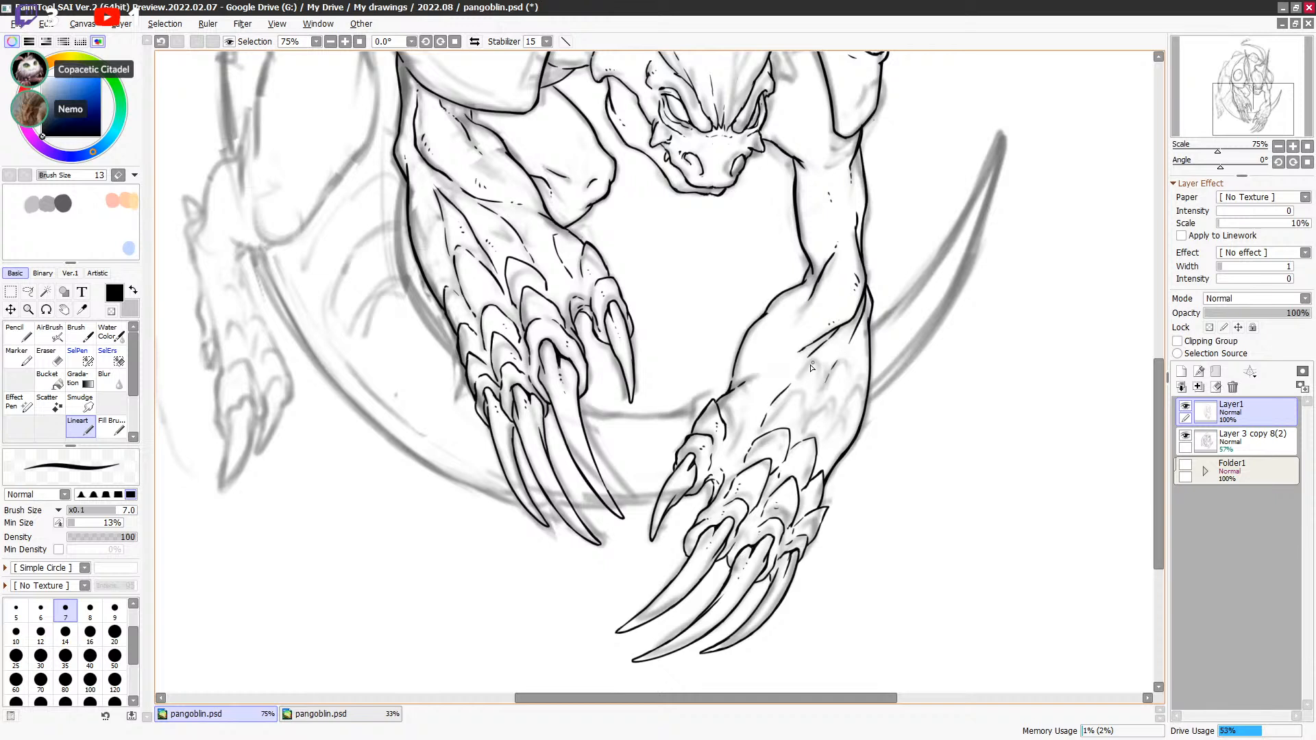
key("a")
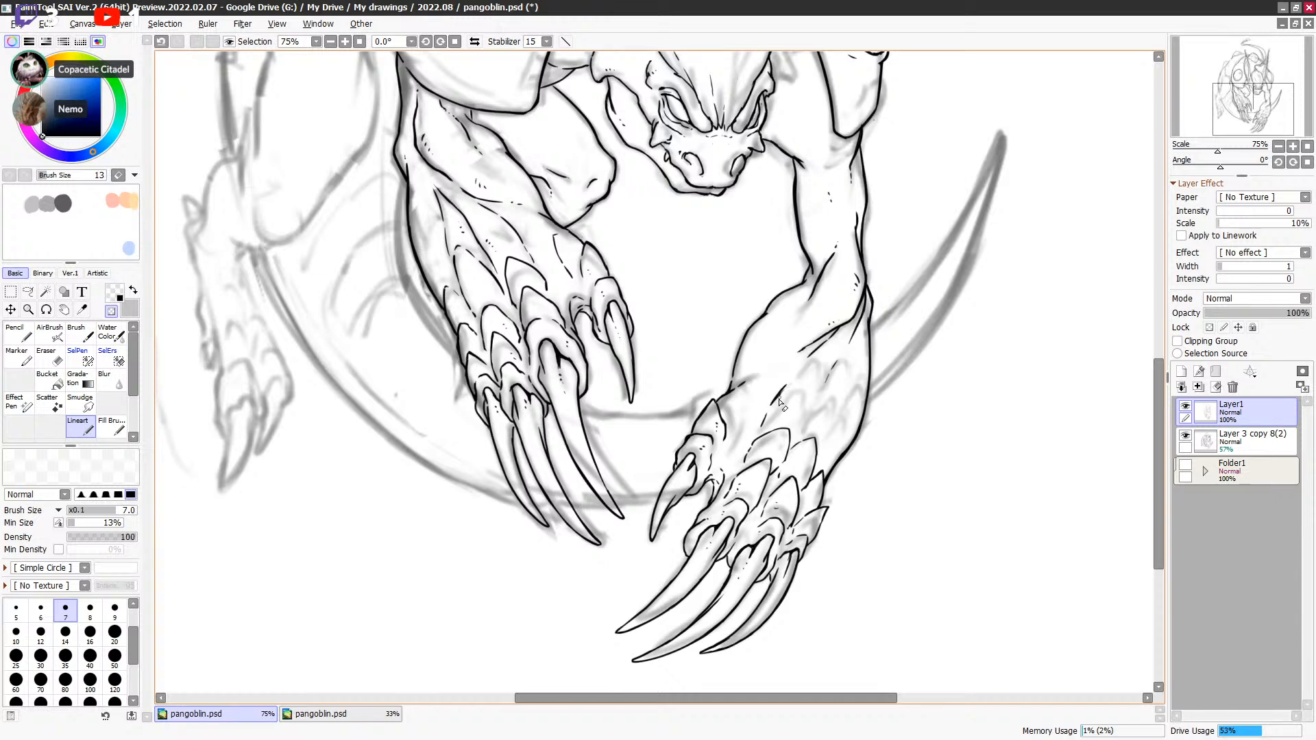
key("a")
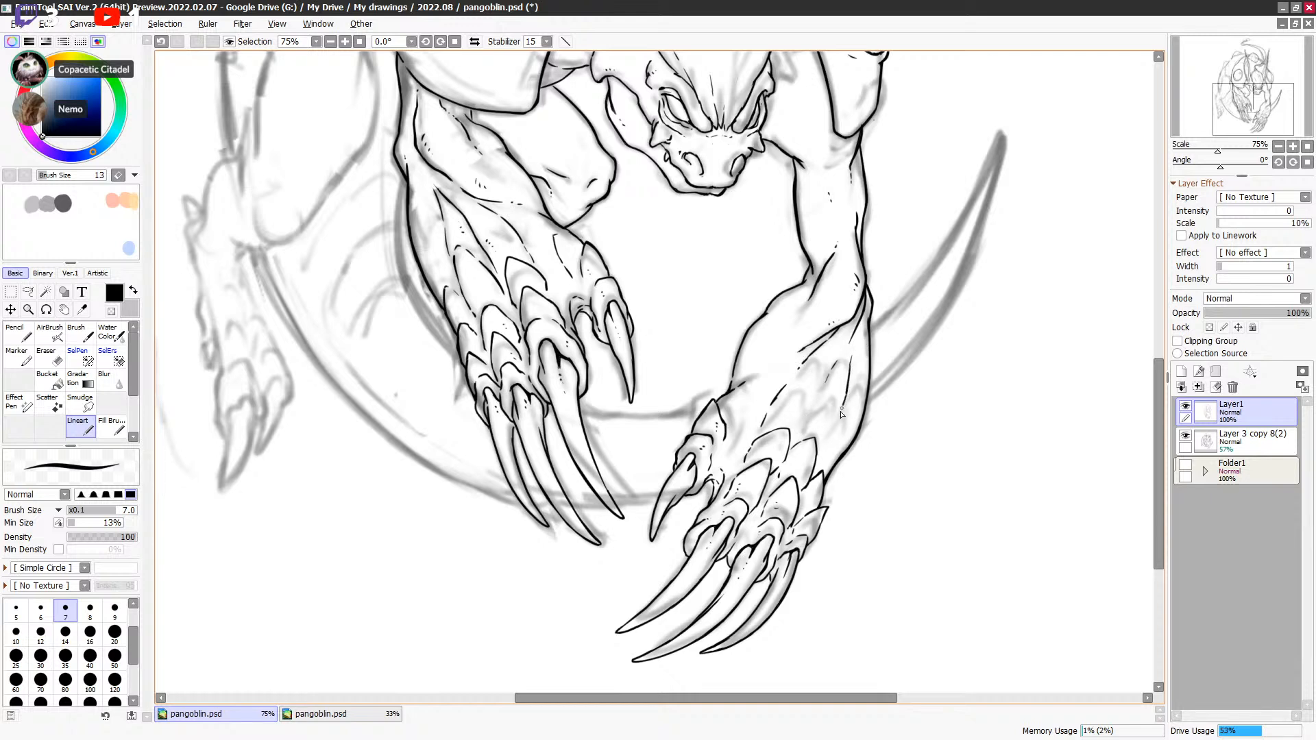
left_click_drag(829, 395, 837, 396)
key("e")
key("e")
Step: Ink the scale edges and small texture marks along the outer side of the wrist, erasing excess line
key("minus")
key("minus")
key("minus")
key("minus")
key("minus")
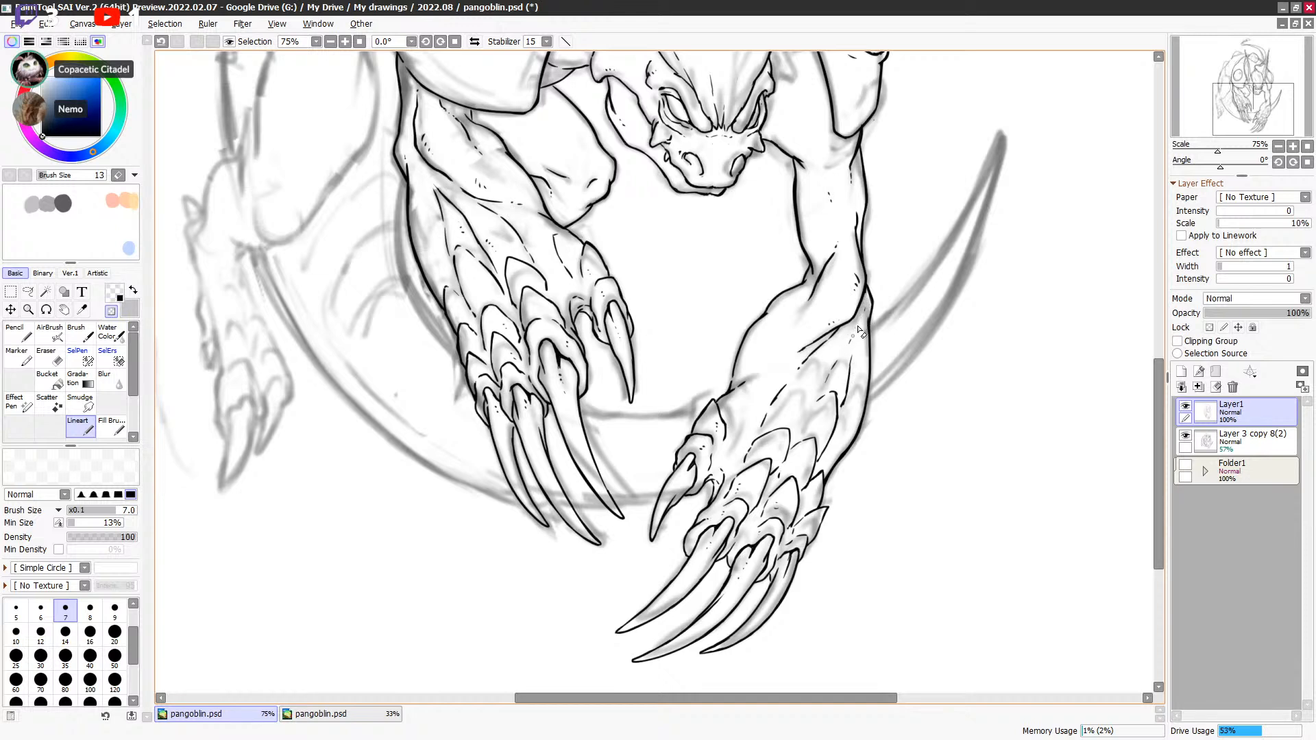
key("minus")
key("minus")
key("minus")
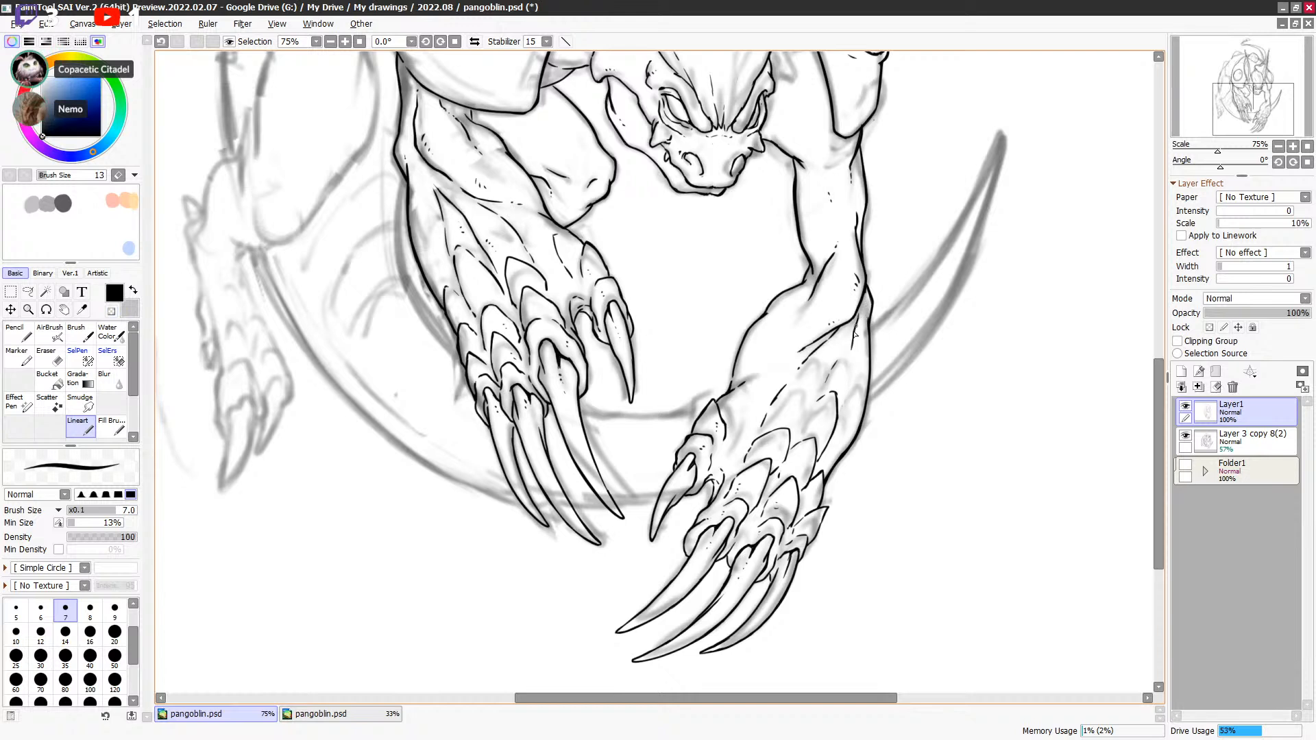
key("minus")
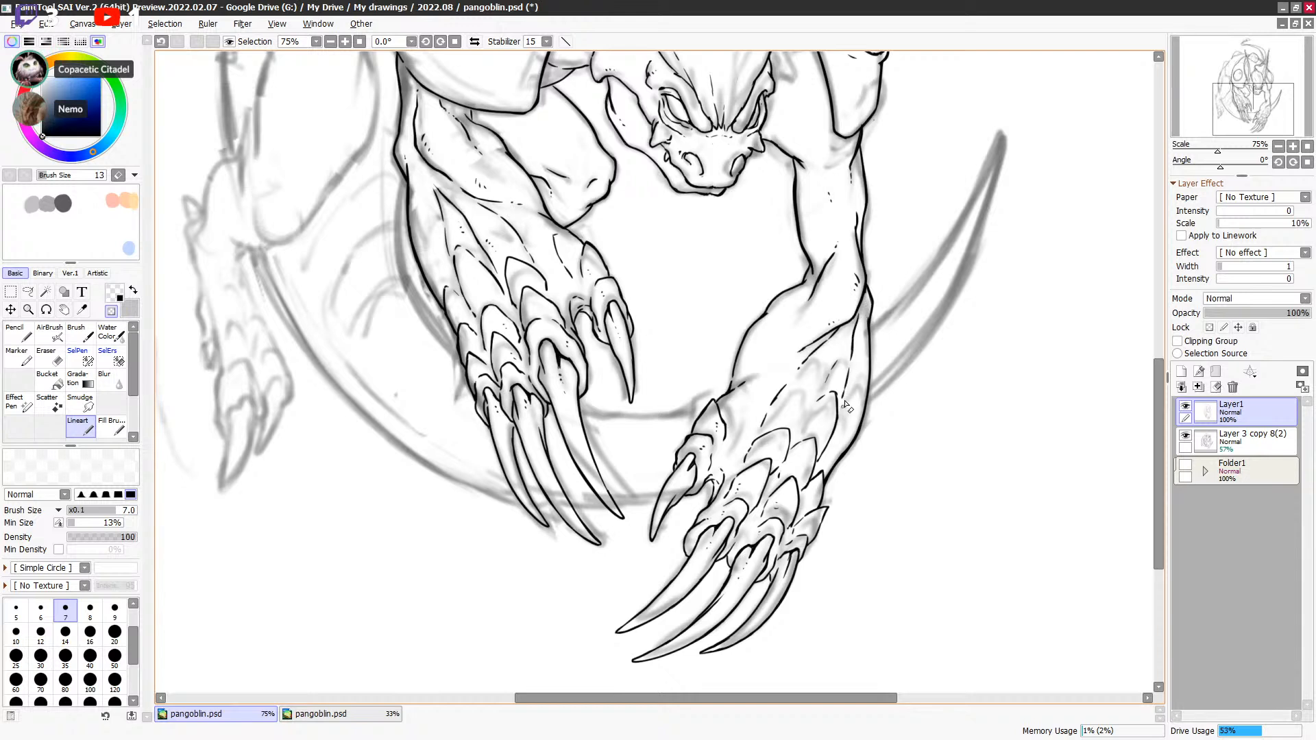
key("minus")
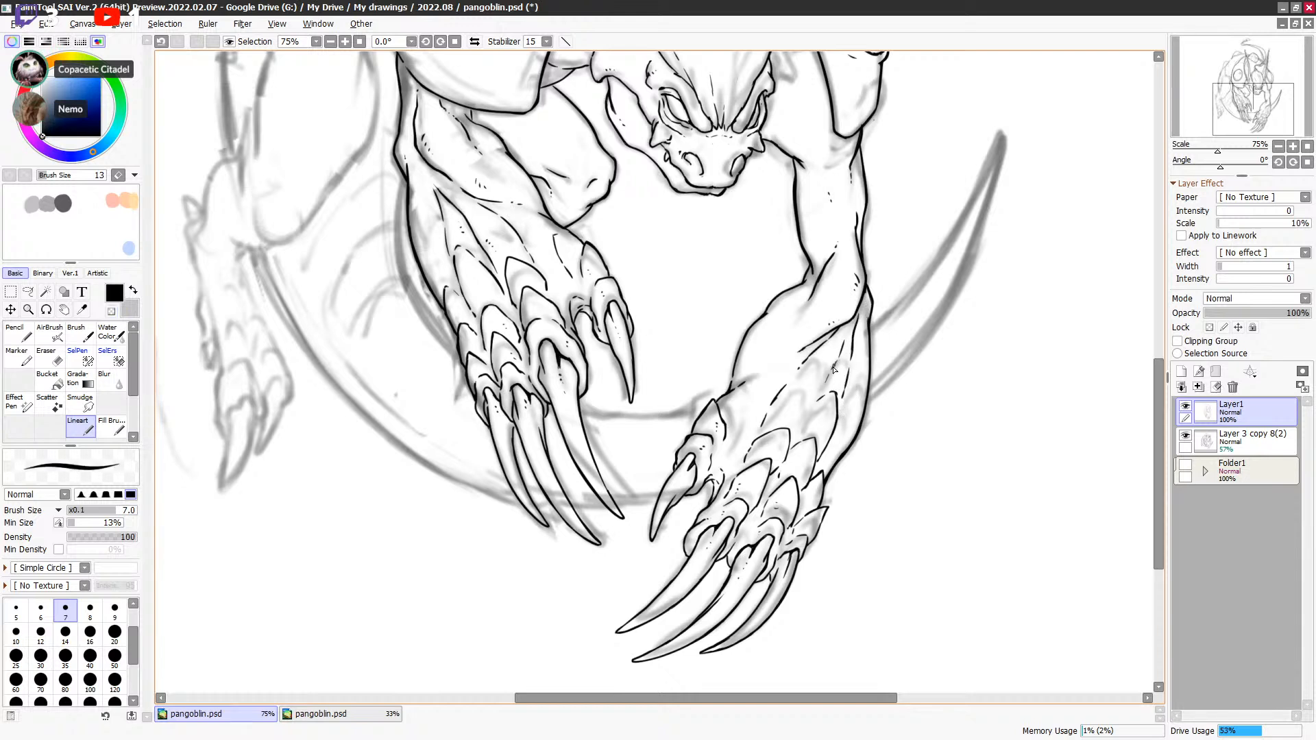
Step: Ink the pointed scales in the middle of the back of the paw, redrawing the strokes that miss the sketch
left_click_drag(819, 399, 806, 423)
key("ctrl+z")
key("minus")
mouse_move(772, 415)
left_mouse_down()
mouse_move(760, 432)
mouse_move(808, 389)
left_mouse_up()
key("minus")
key("minus")
key("minus")
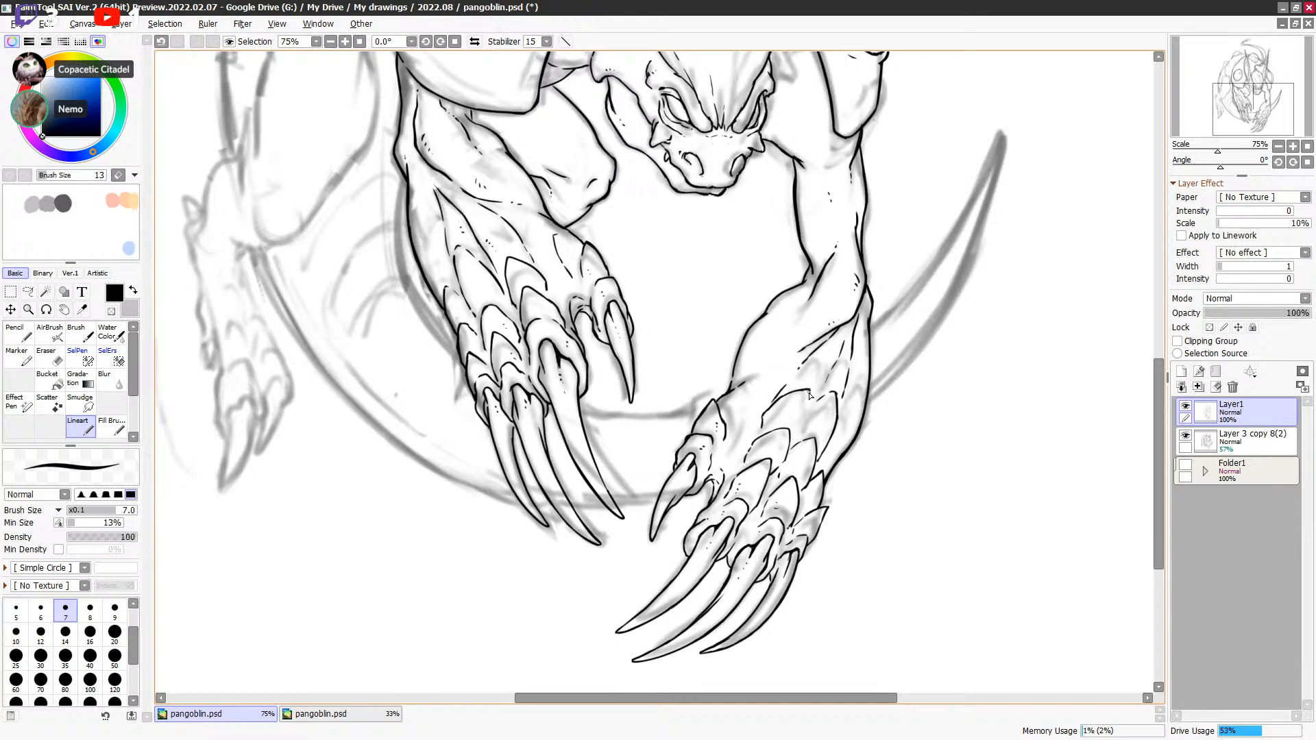
key("ctrl+z")
mouse_move(775, 402)
left_mouse_down()
mouse_move(809, 394)
mouse_move(799, 428)
left_mouse_up()
Step: Clean the joints between the new scales with the transparent brush and touch up their edges in ink
key("e")
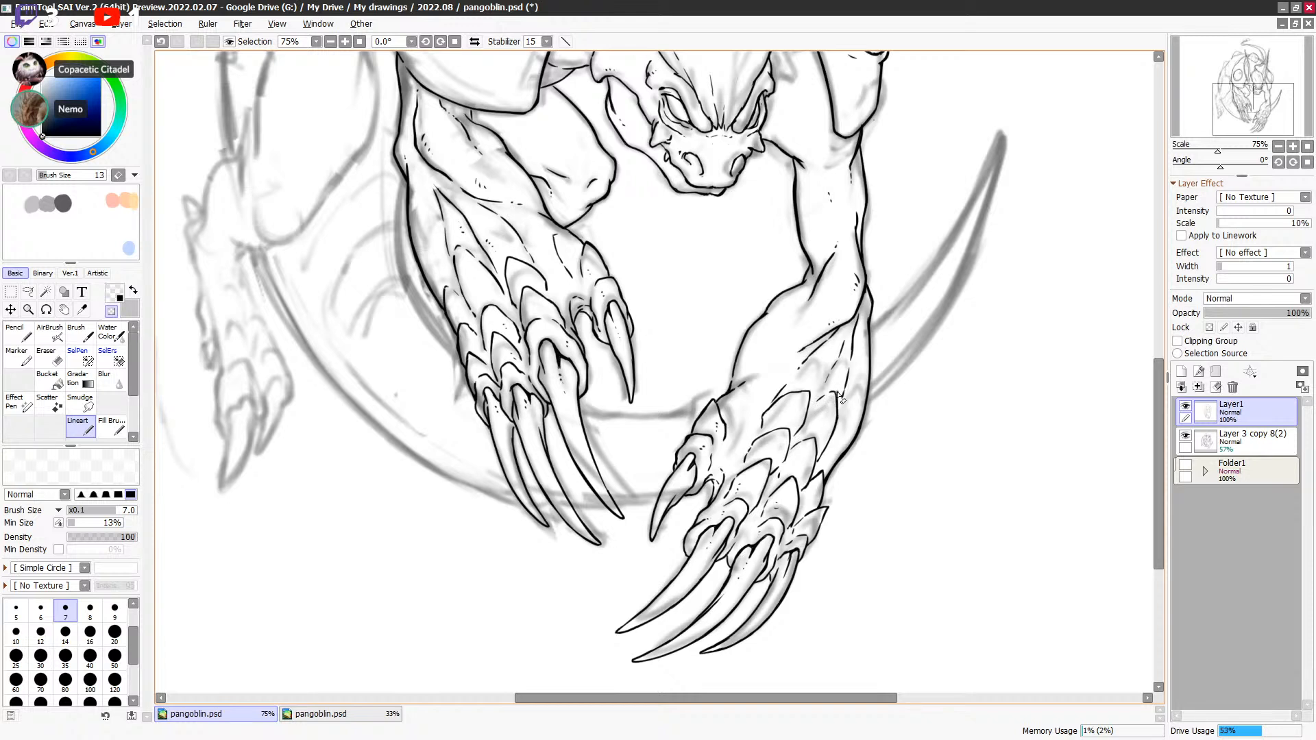
key("e")
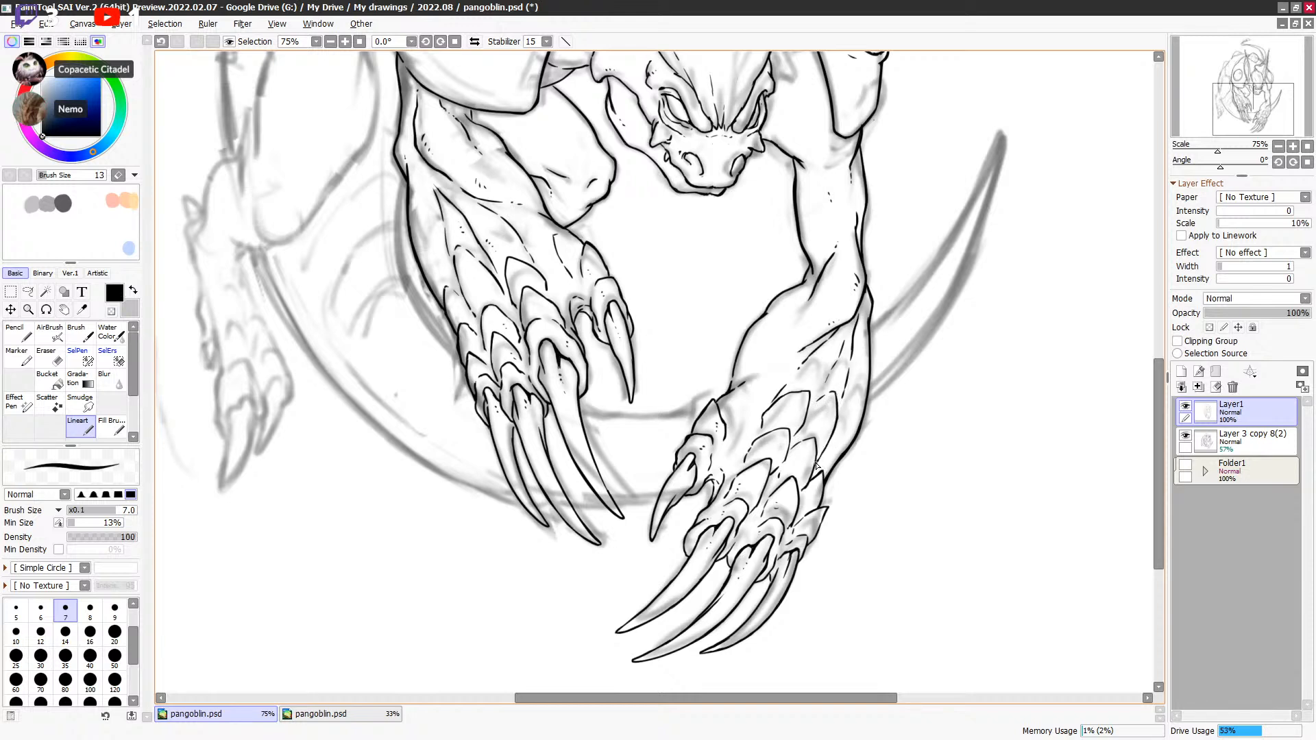
key("e")
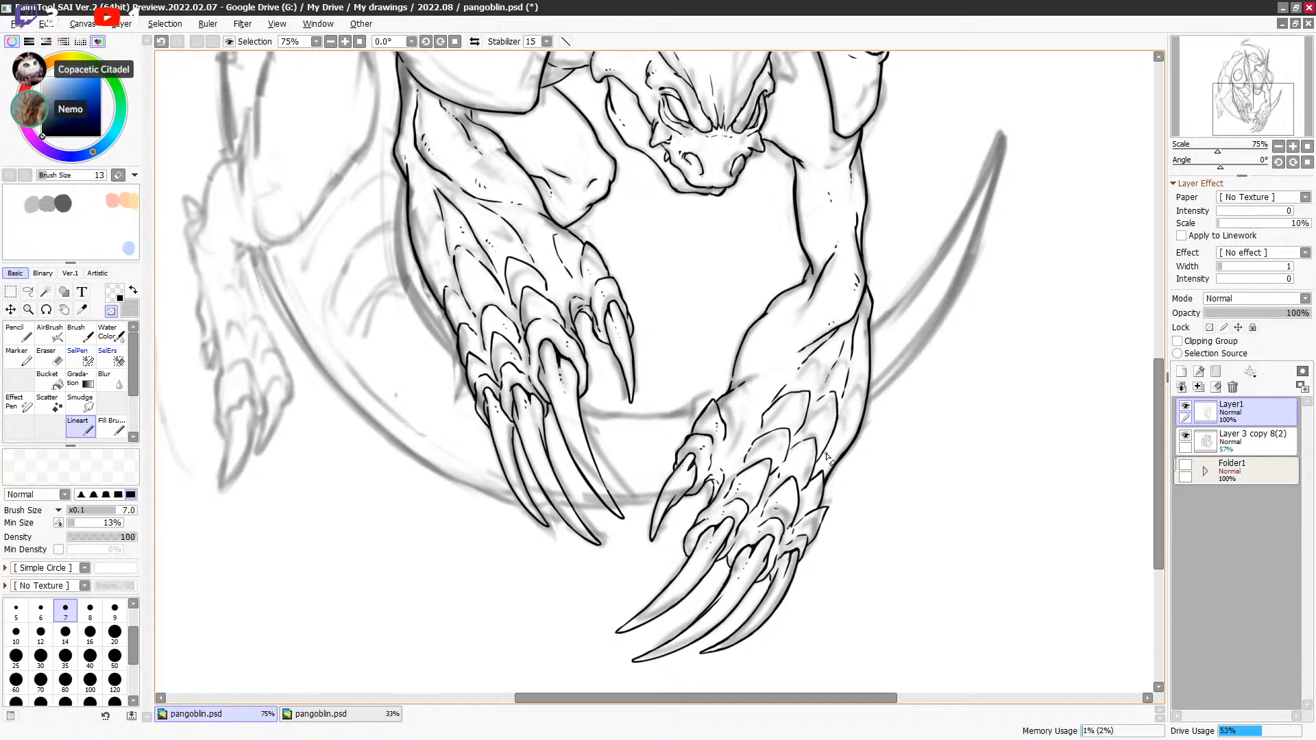
key("e")
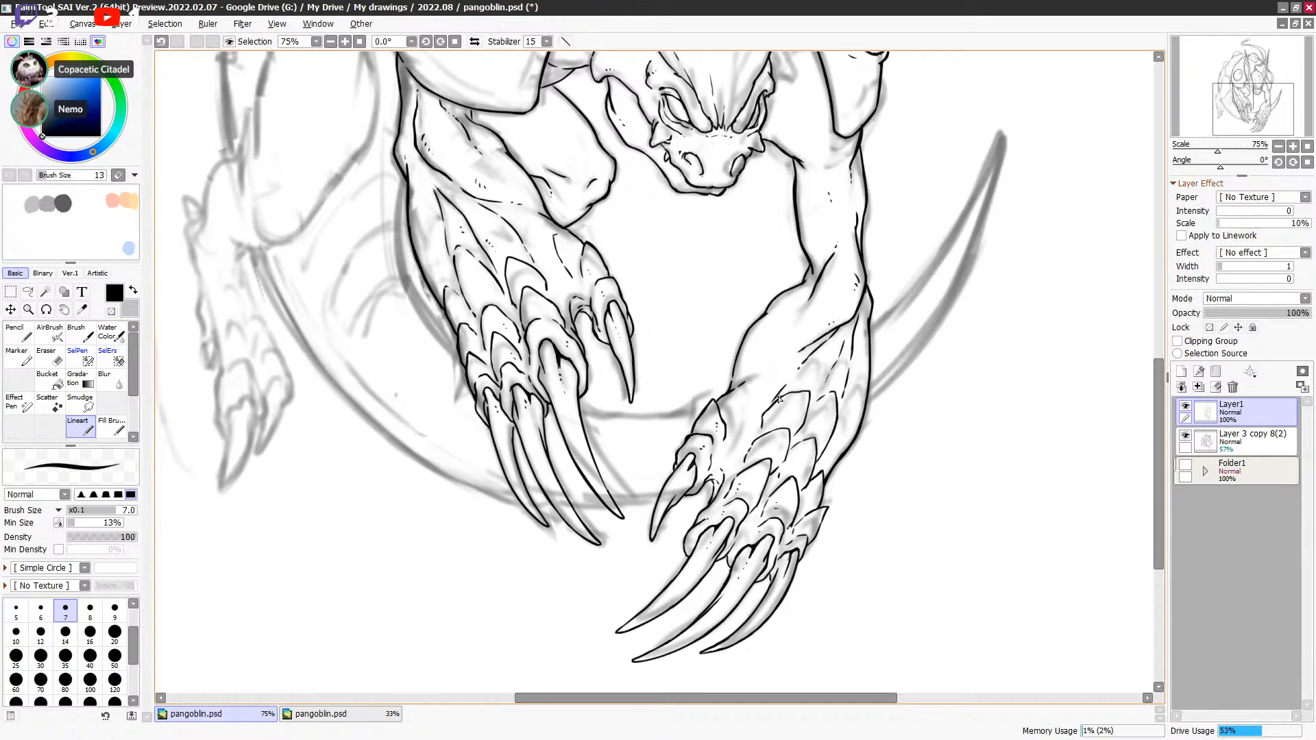
key("e")
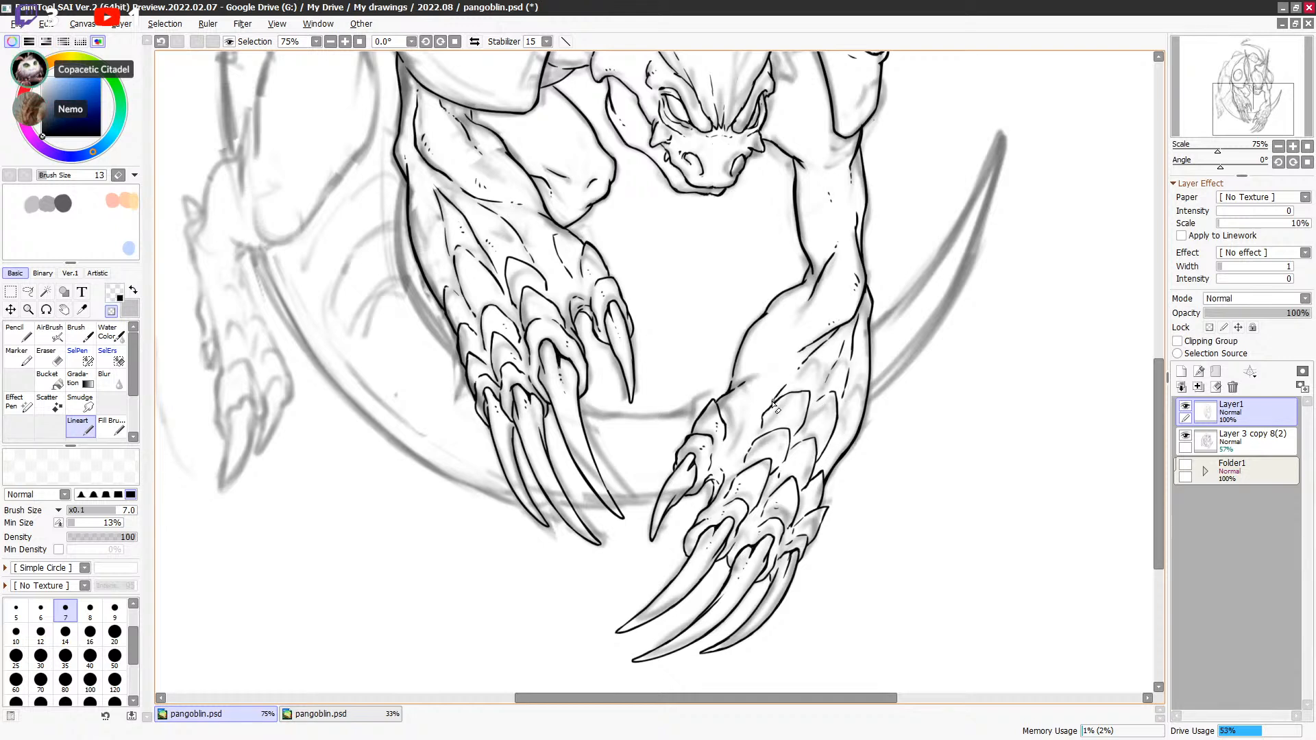
key("e")
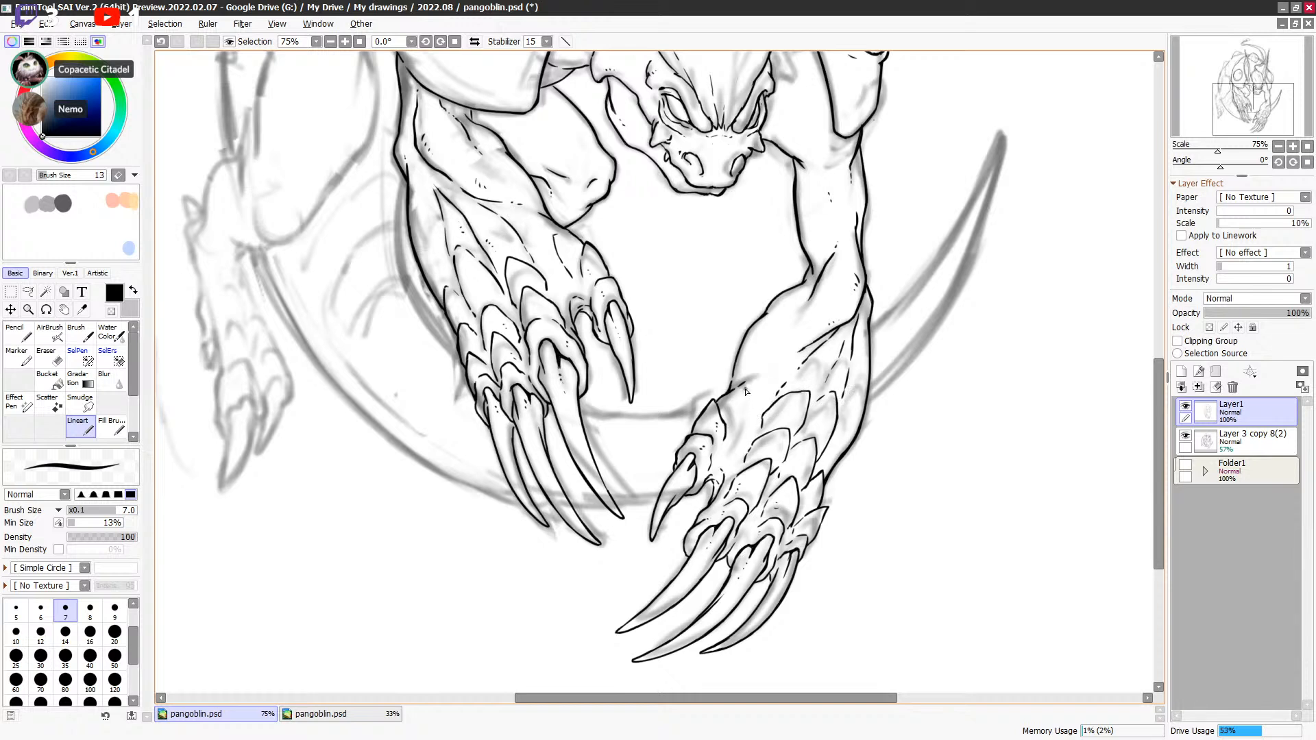
Step: Ink the base of the thumb and the wrist crease above the paw scales, alternating ink and transparent strokes to clean the lines
left_click_drag(745, 404, 741, 416)
key("minus")
key("minus")
key("minus")
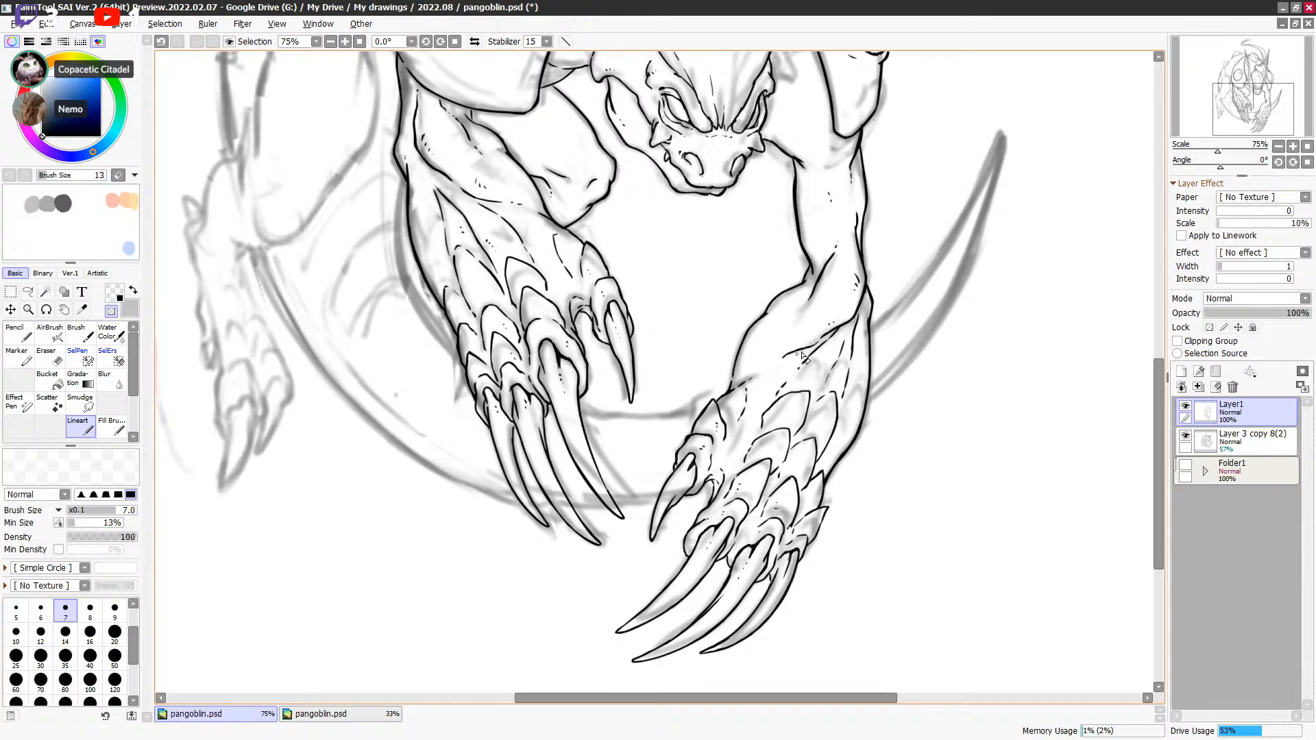
key("minus")
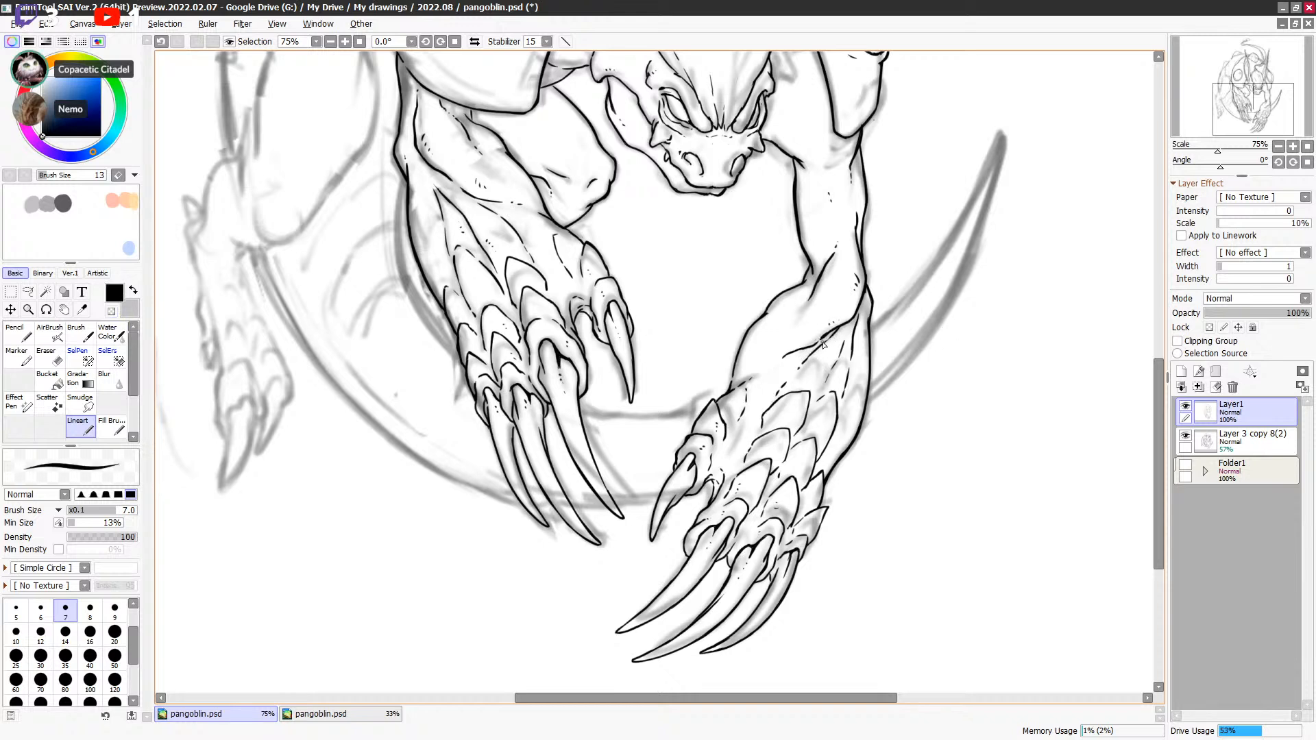
key("minus")
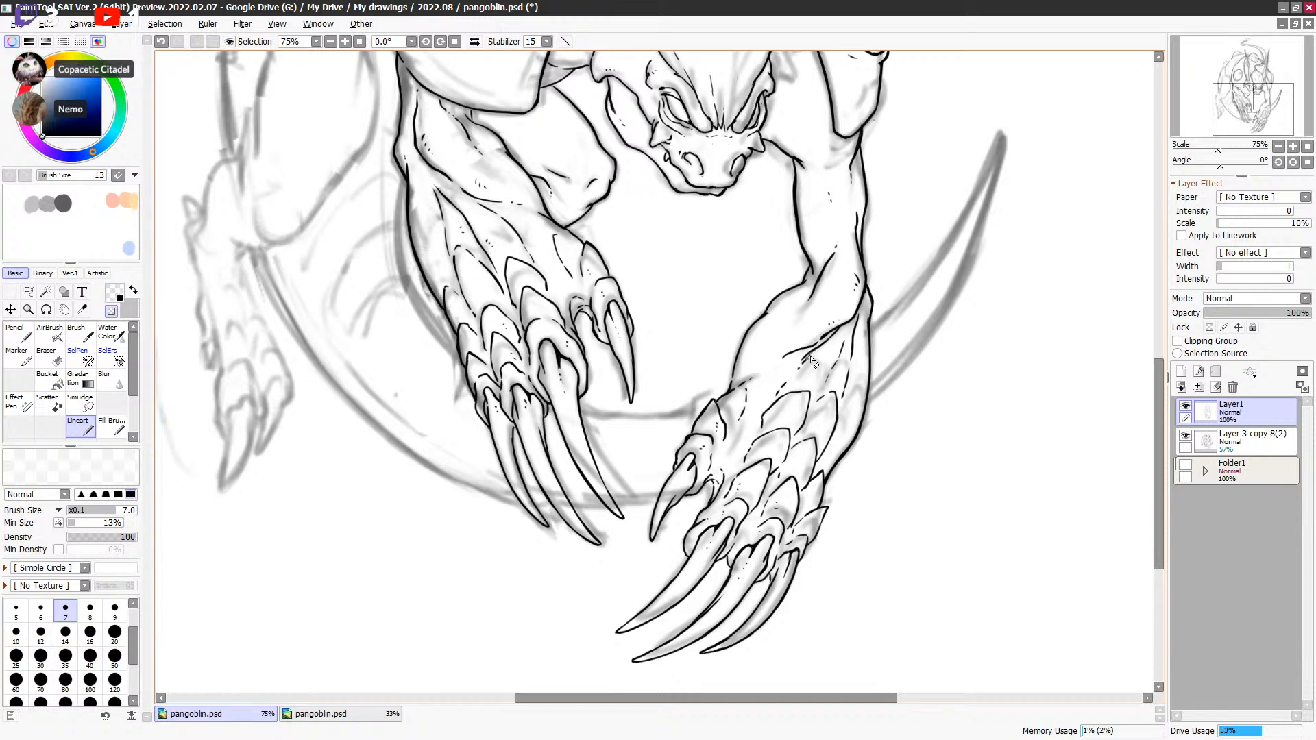
key("minus")
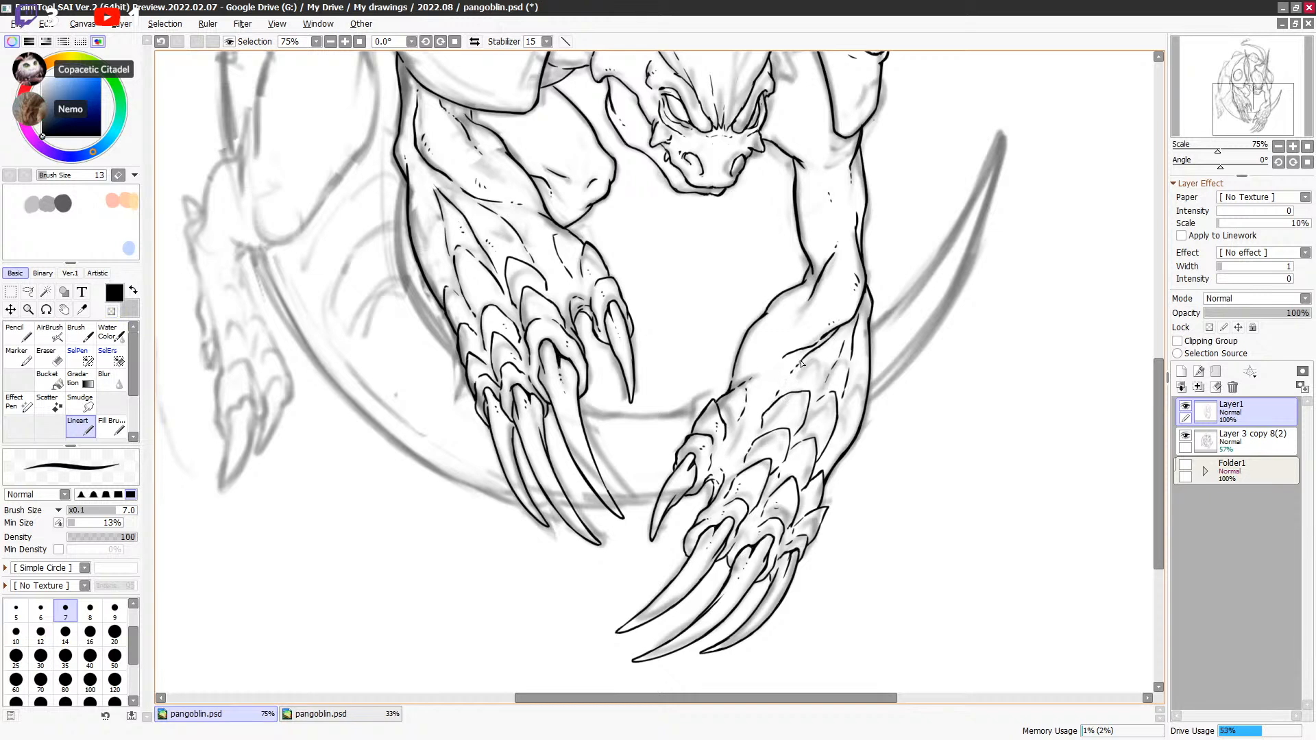
Step: Save the drawing and refine the small marks and crease lines around the wrist, undoing a stroke that misses
mouse_move(888, 401)
left_mouse_down()
mouse_move(867, 413)
mouse_move(883, 409)
left_mouse_up()
key("ctrl+s")
left_click_drag(783, 346, 782, 353)
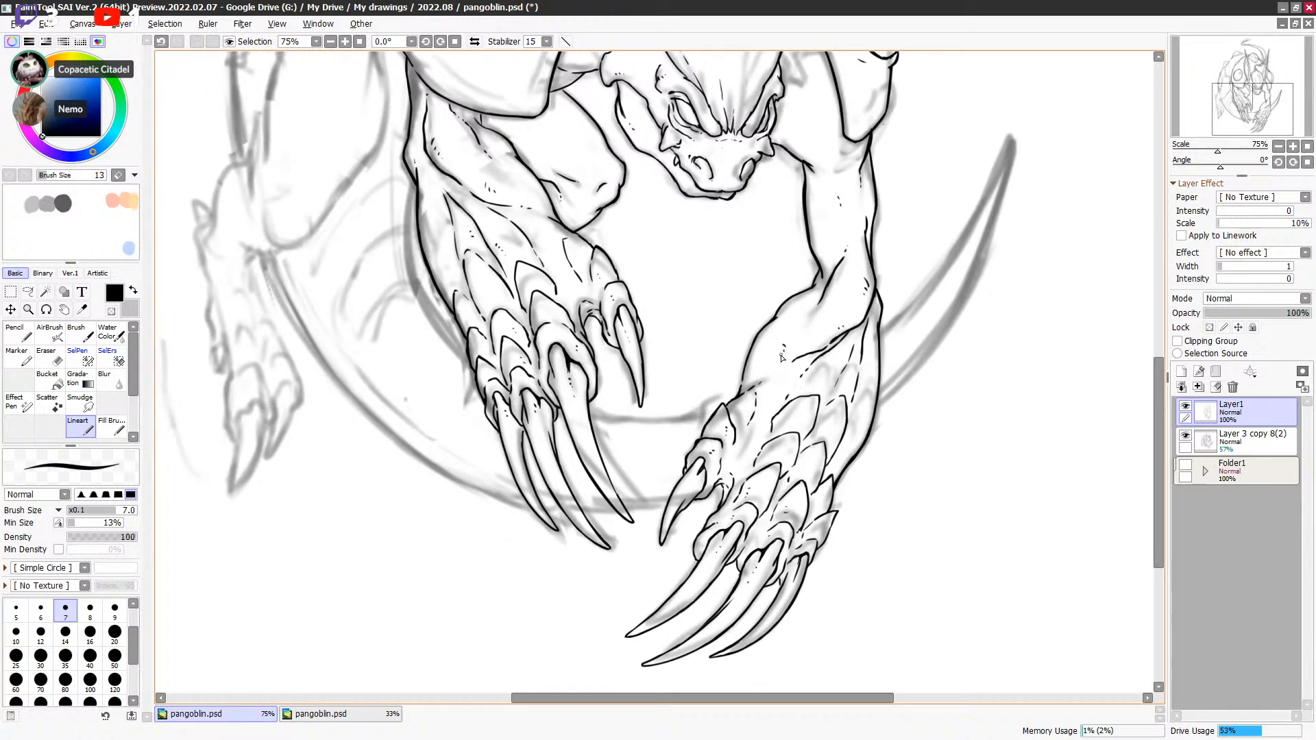
key("ctrl+z")
left_click_drag(816, 311, 810, 317)
scroll(845, 346, "up", 1)
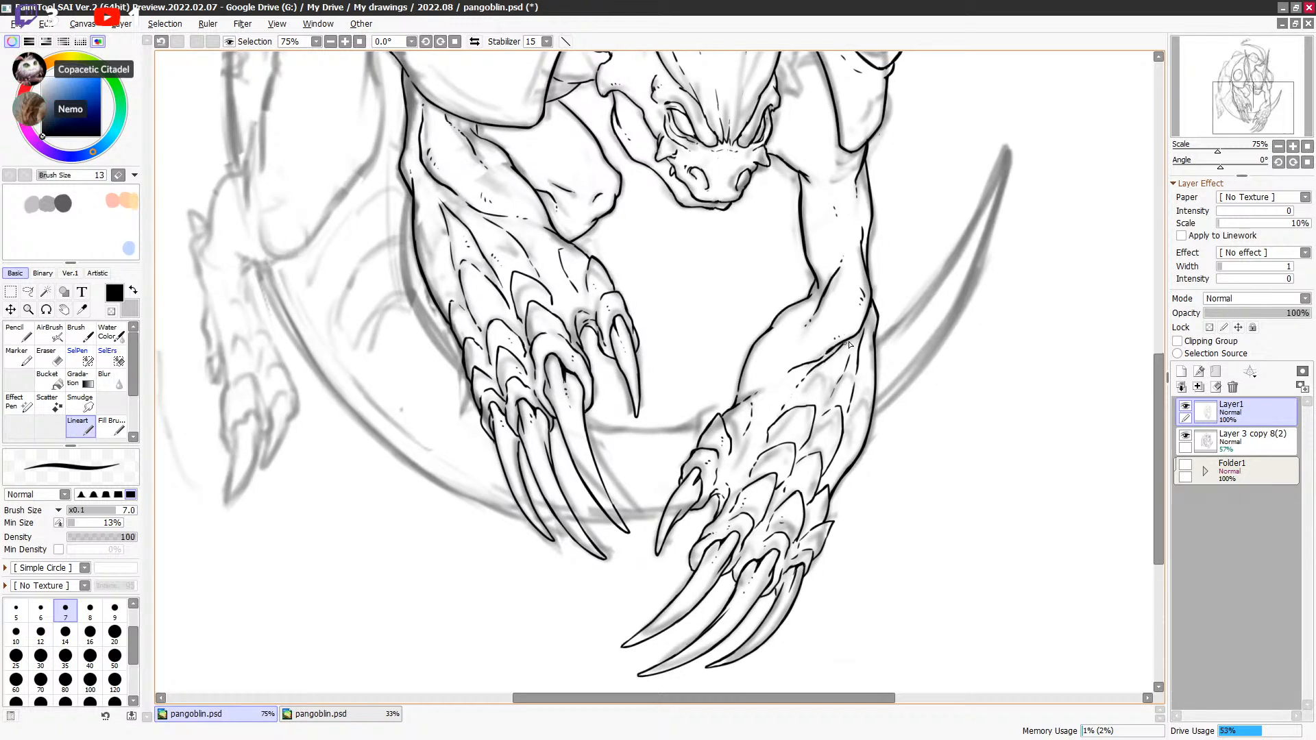
scroll(869, 350, "down", 1)
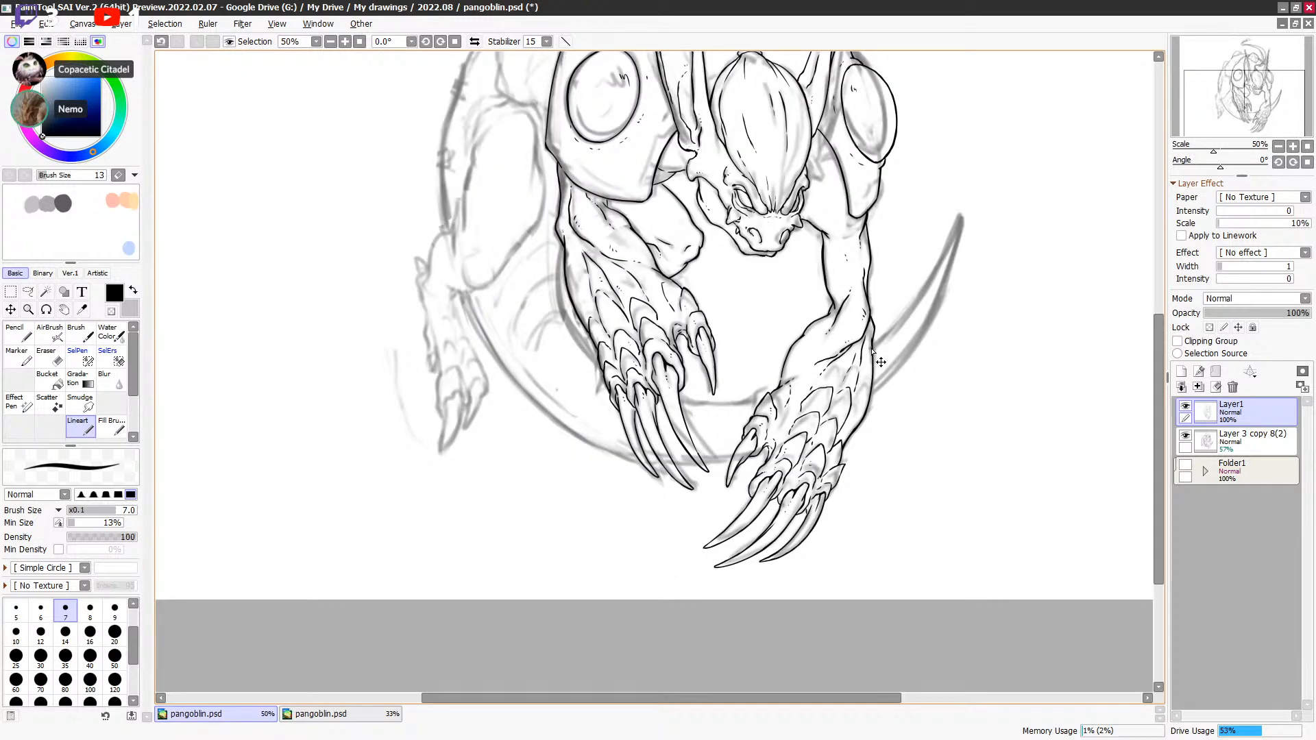
scroll(878, 358, "up", 1)
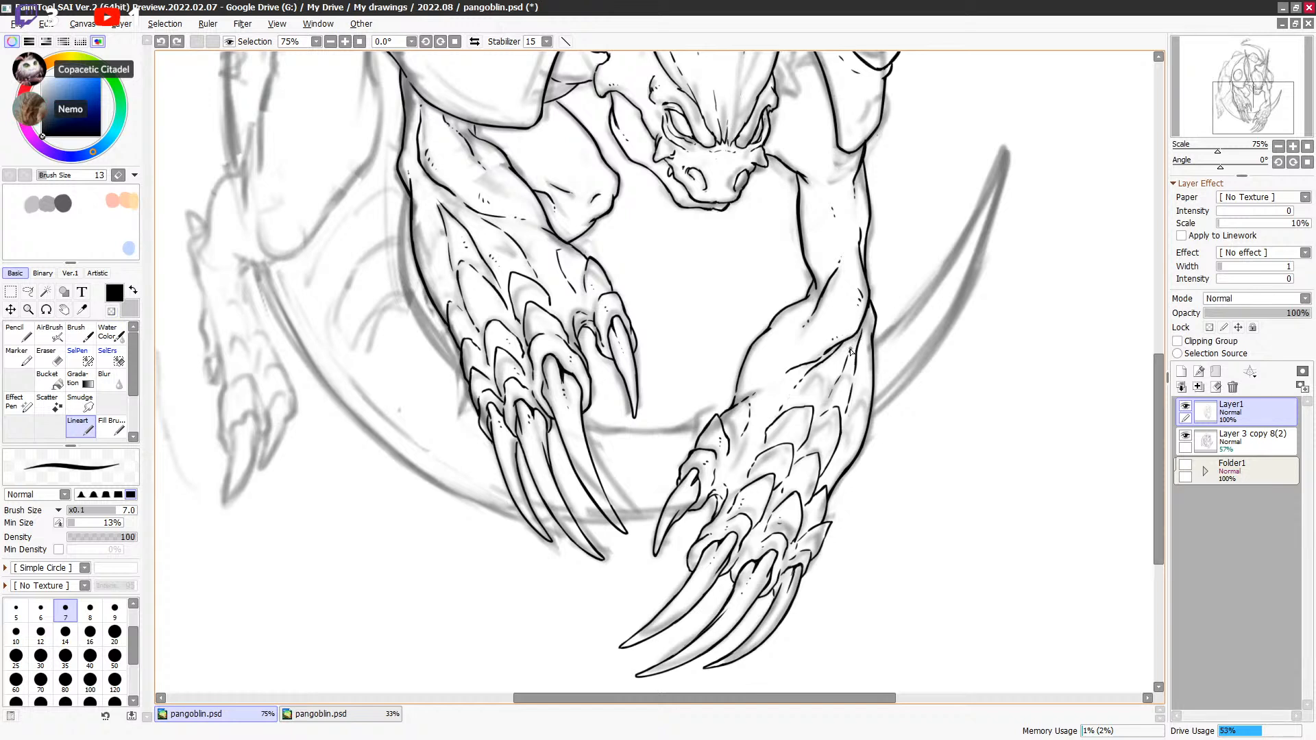
key("c")
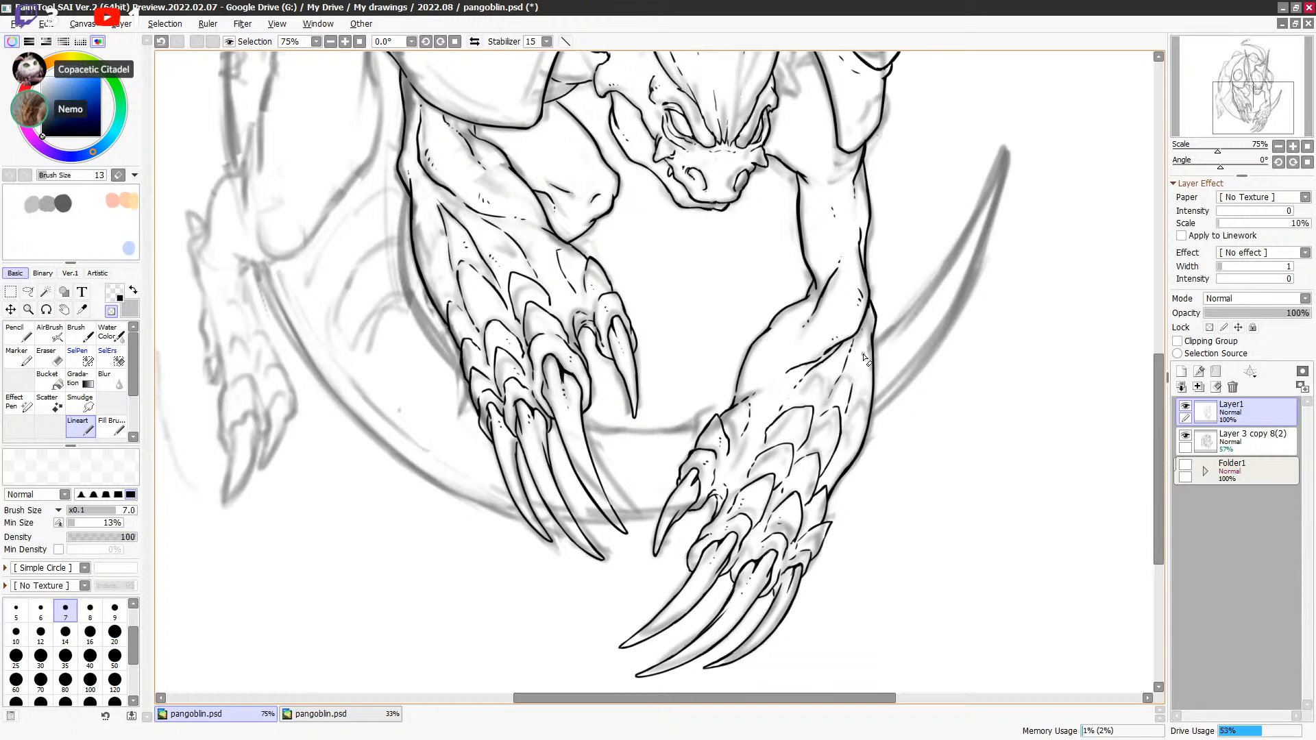
Step: Hide the rough sketch layer Layer 3 copy 8(2) to show the line art alone, and save the drawing
scroll(871, 370, "down", 1)
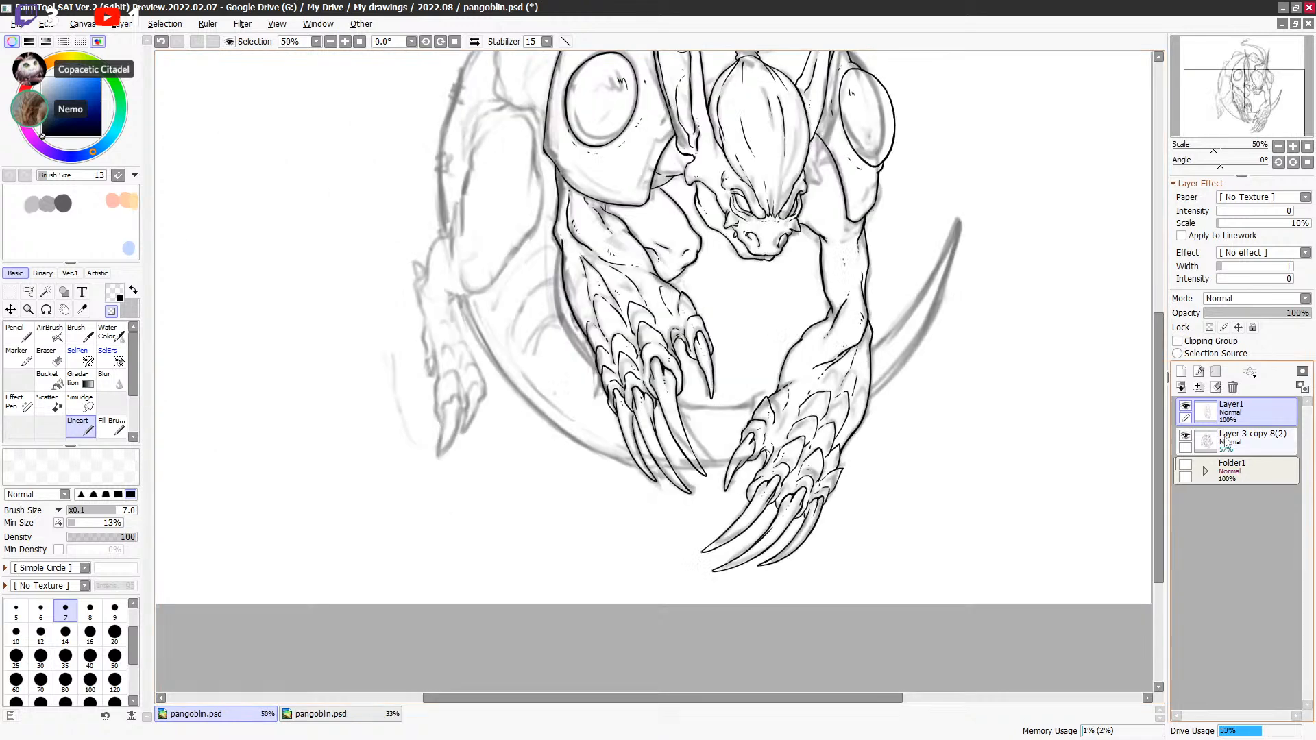
left_click(1185, 437)
left_click_drag(984, 417, 946, 477)
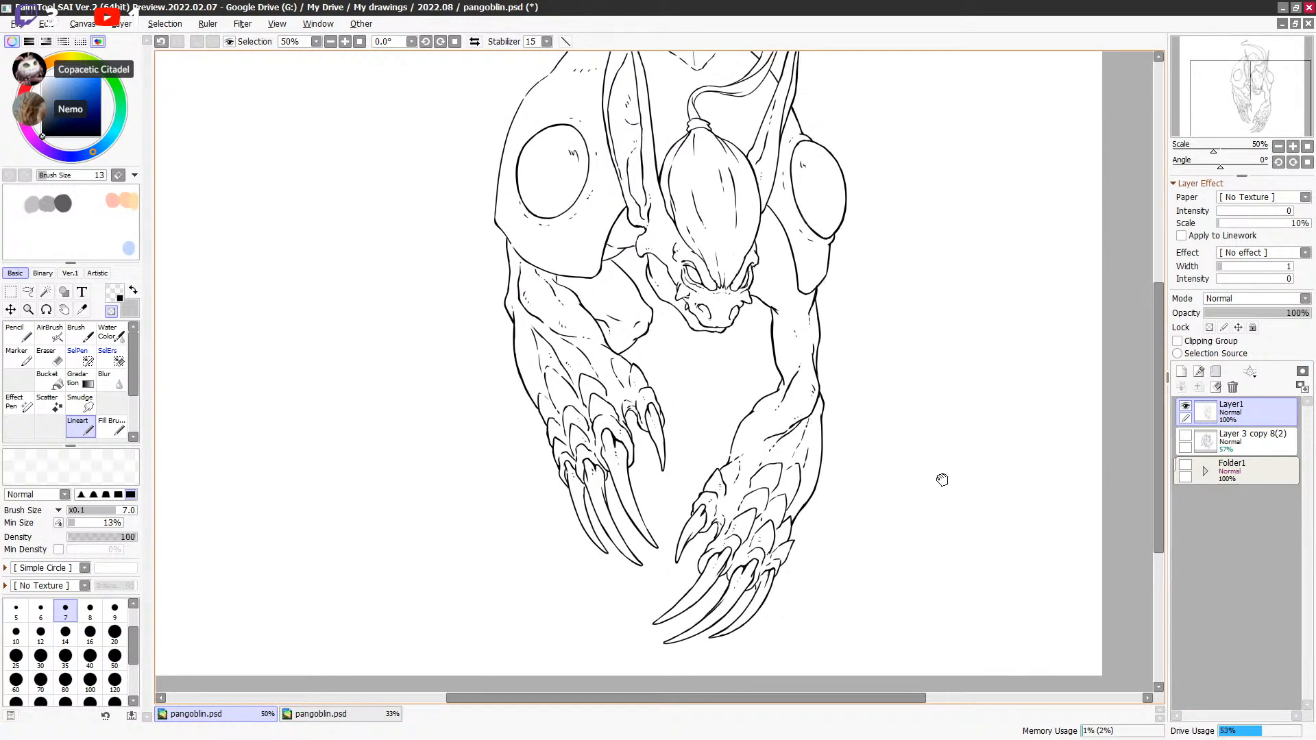
key("ctrl+s")
left_click_drag(880, 449, 876, 454)
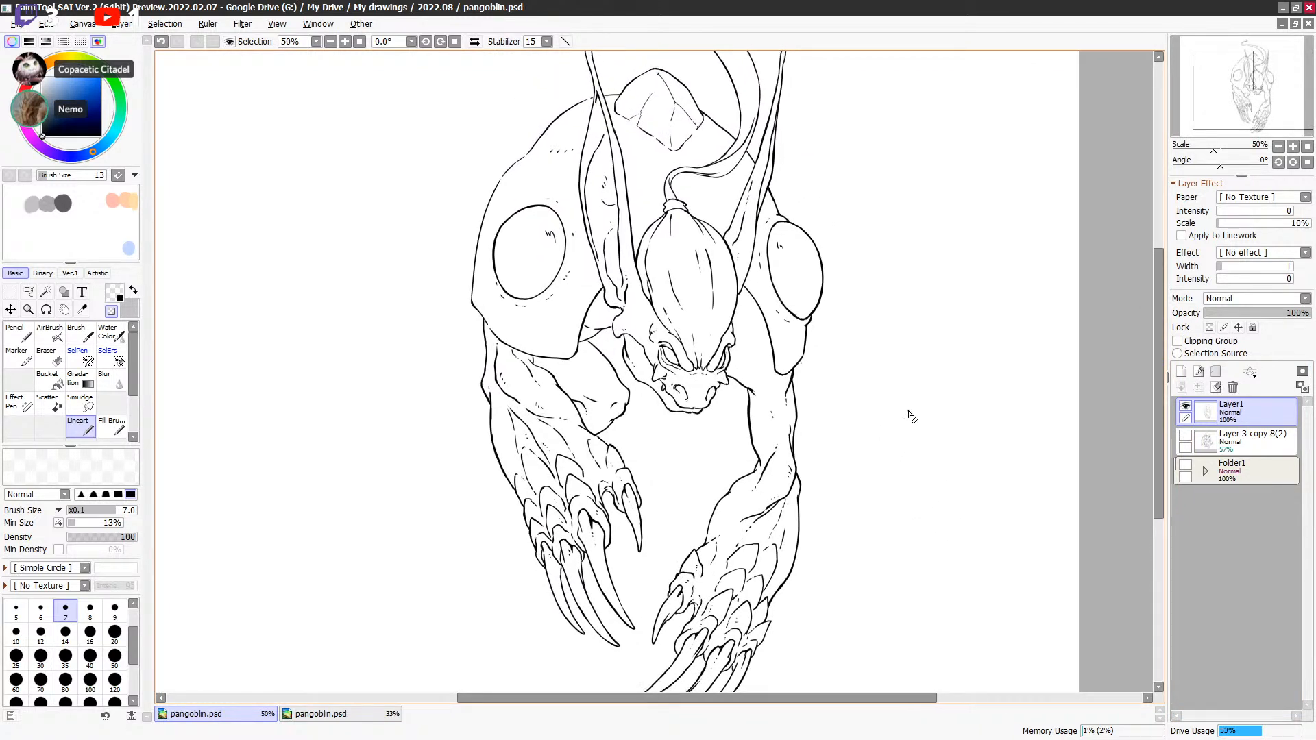